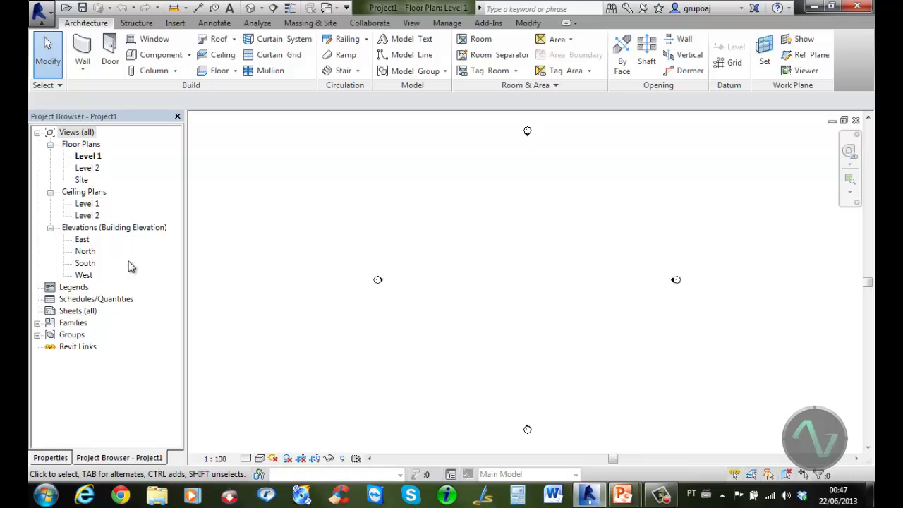
Step: Look over the floor plan, ceiling plan and elevation view groups, and show the properties of the Level 1 floor plan
click(77, 145)
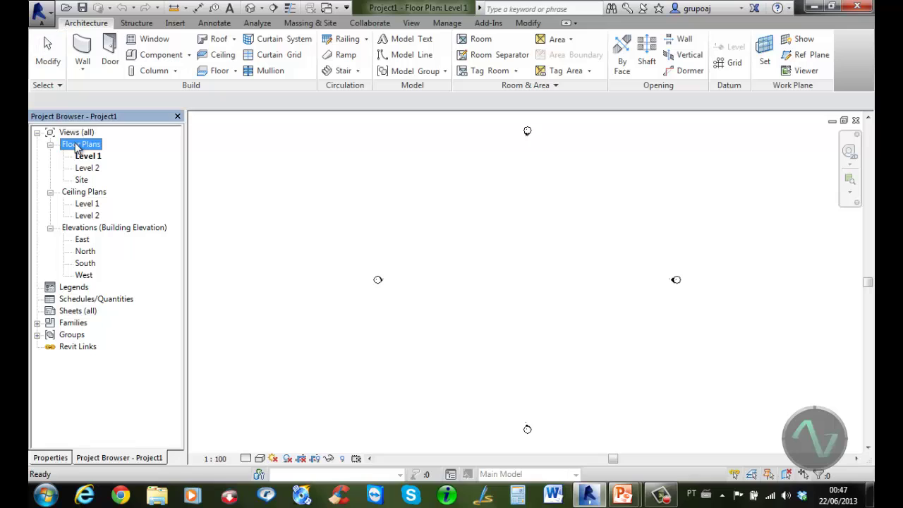
click(74, 193)
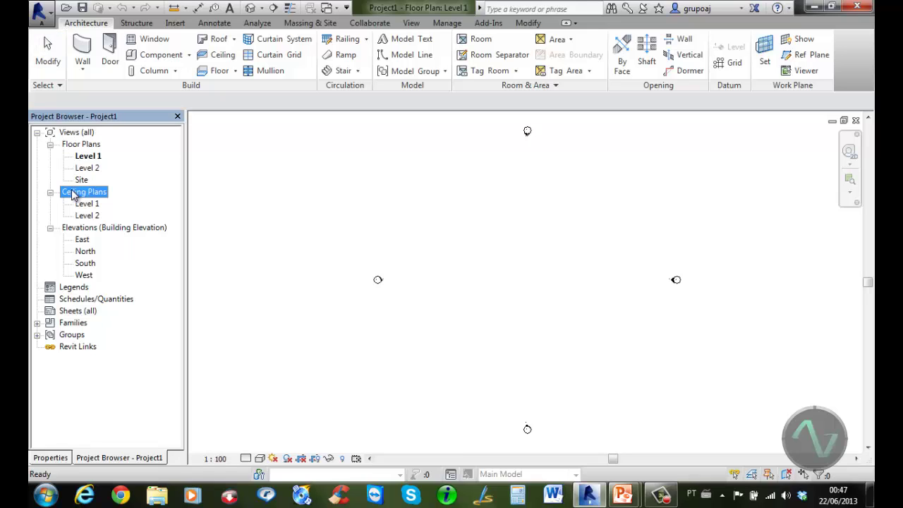
click(71, 229)
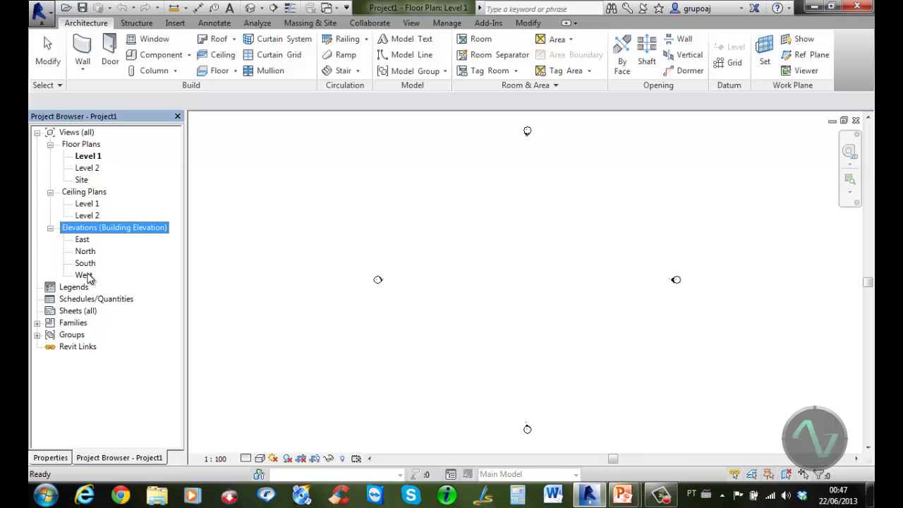
click(51, 457)
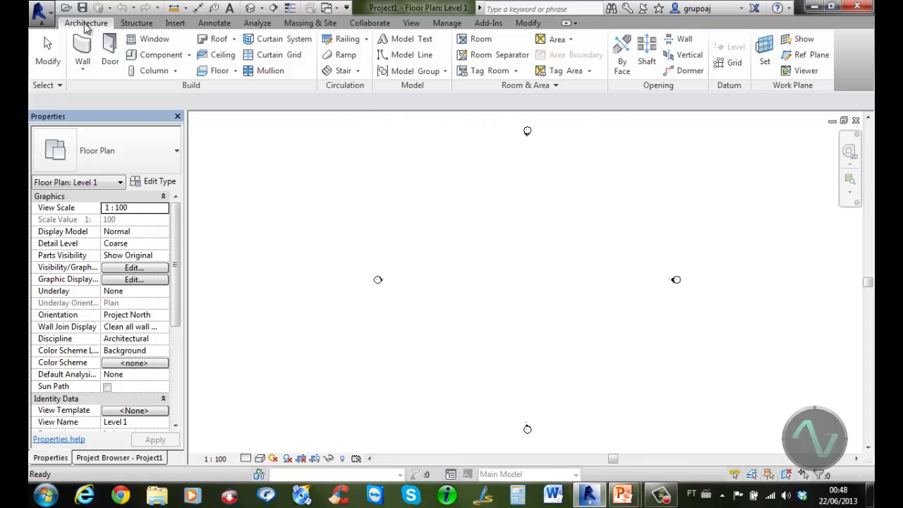
Step: Review the command sets for structure, insertion, annotation, analysis, massing and site, collaboration, views, management, add-ins and modification
click(137, 23)
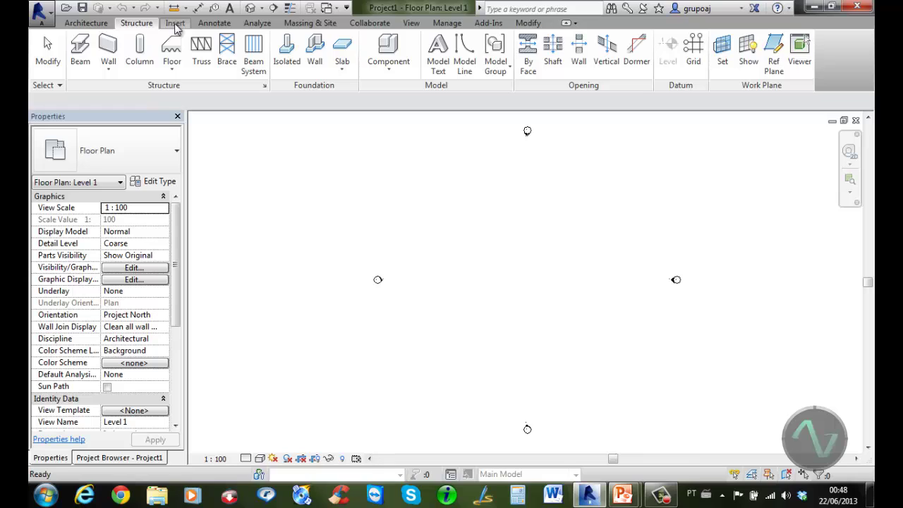
click(175, 23)
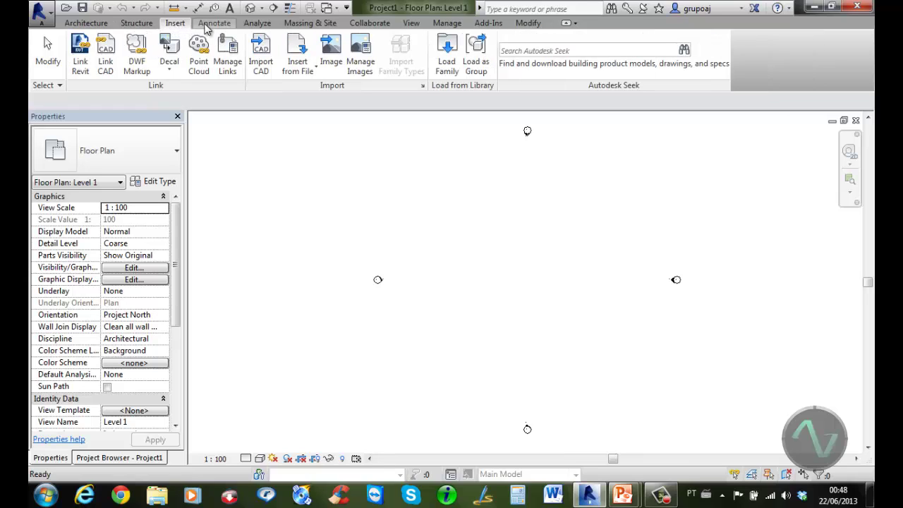
click(204, 25)
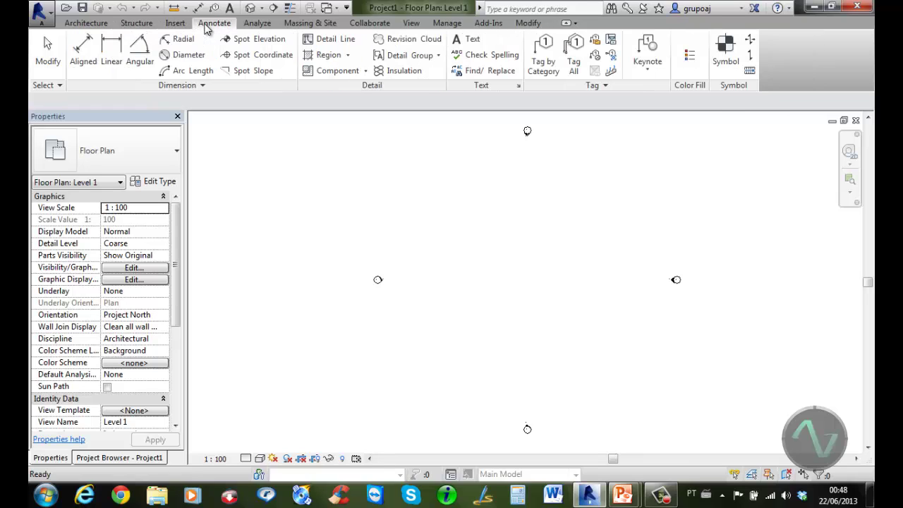
click(257, 24)
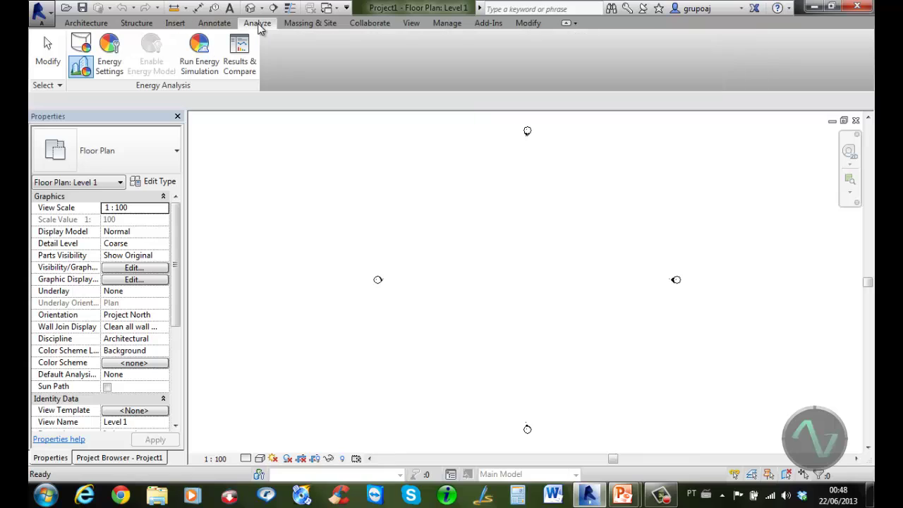
click(311, 26)
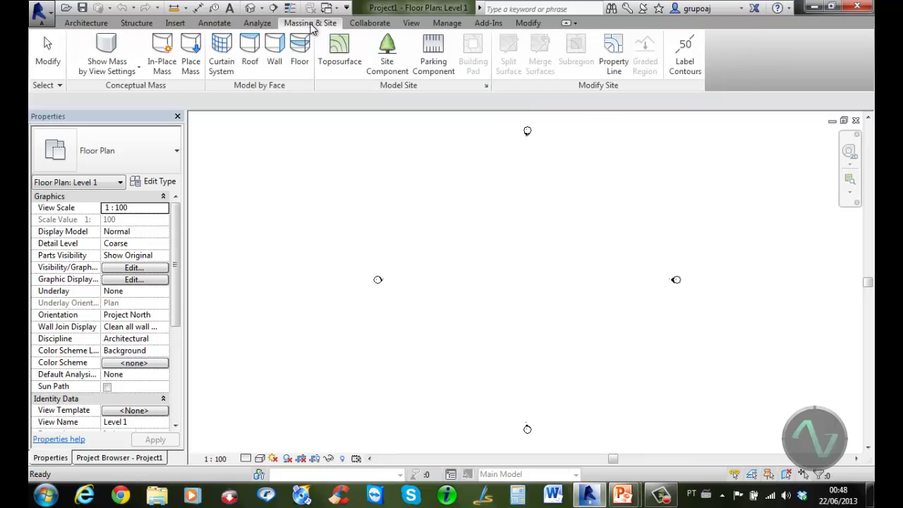
click(371, 24)
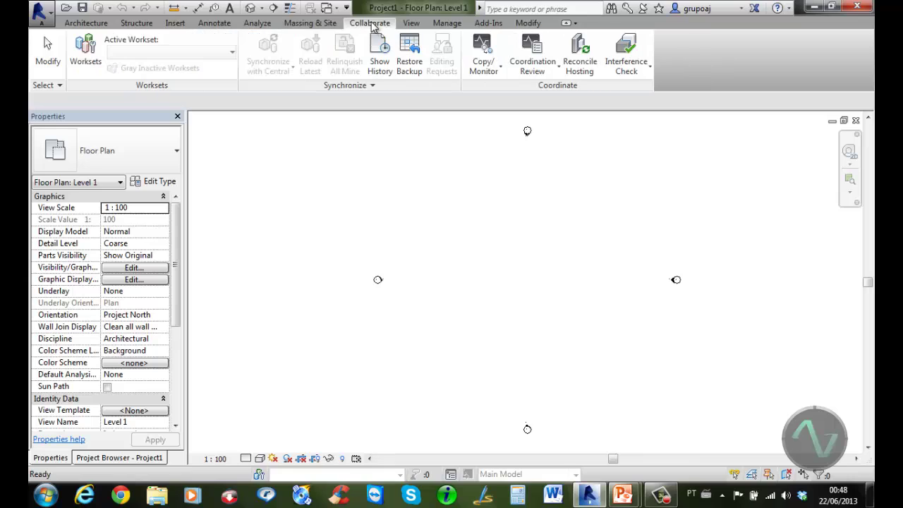
click(413, 23)
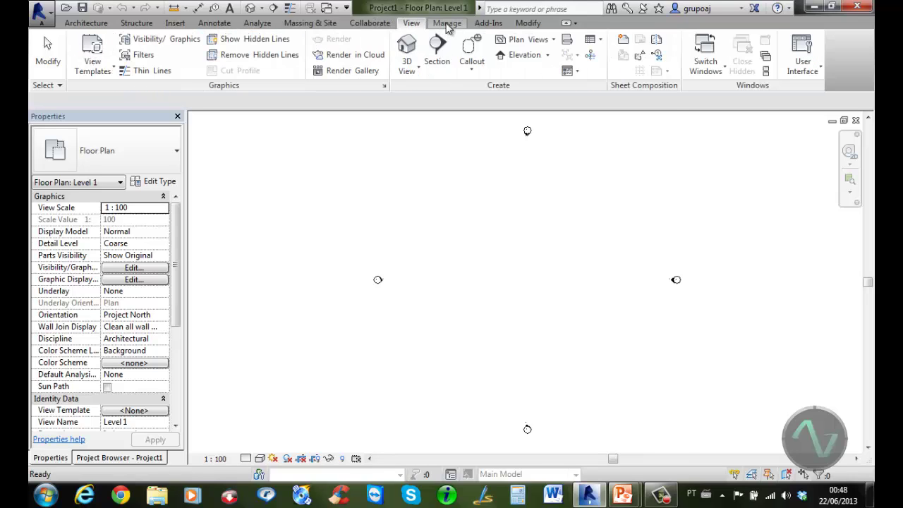
click(448, 23)
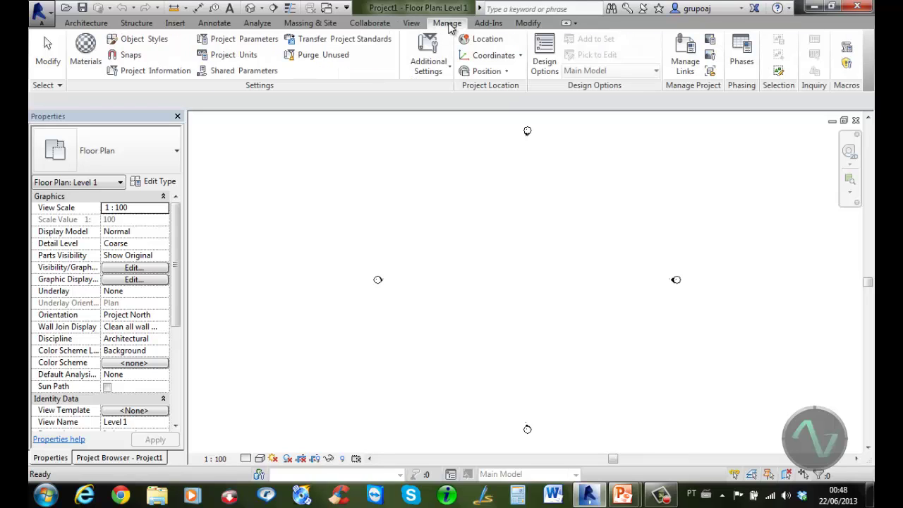
click(488, 24)
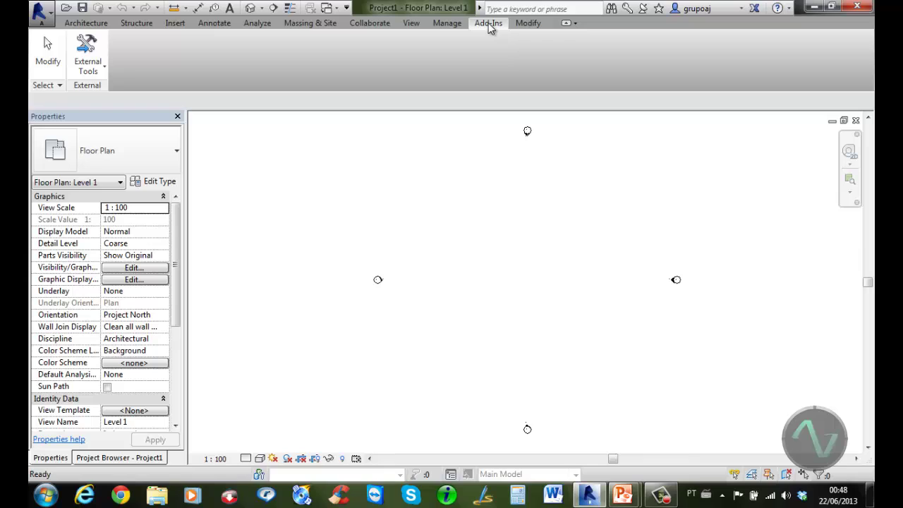
click(528, 23)
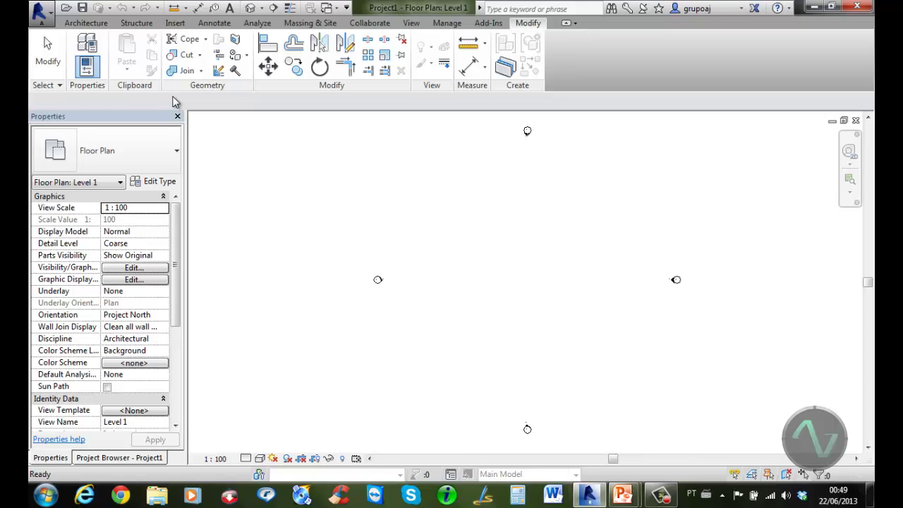
click(138, 25)
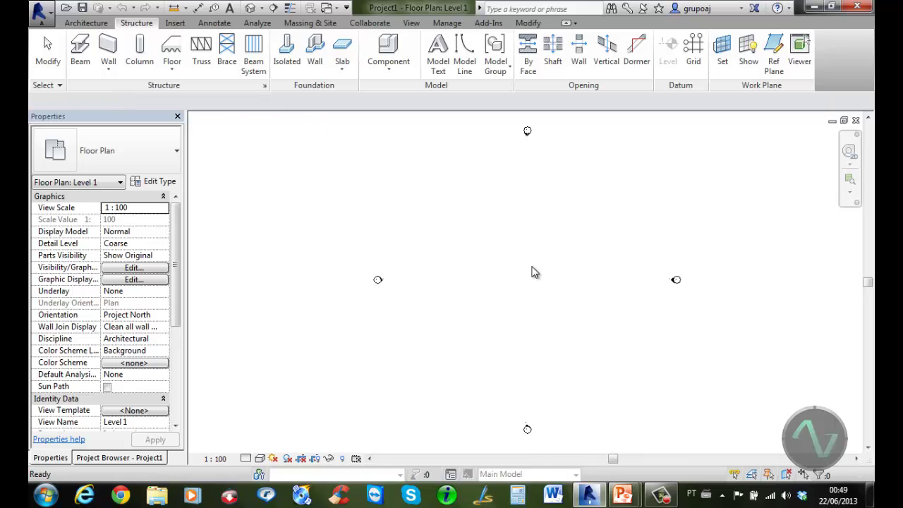
Step: Set the project's length units to meters with rounding to 2 decimal places
key(u)
key(n)
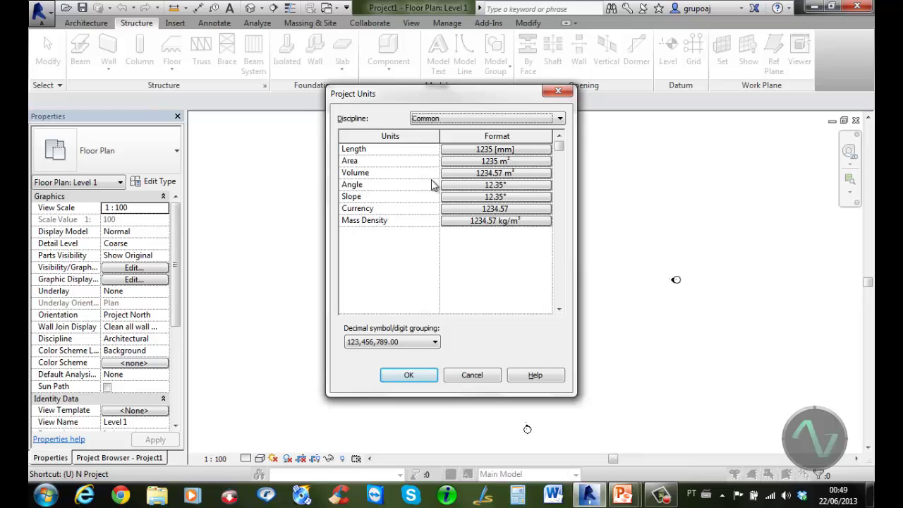
click(496, 149)
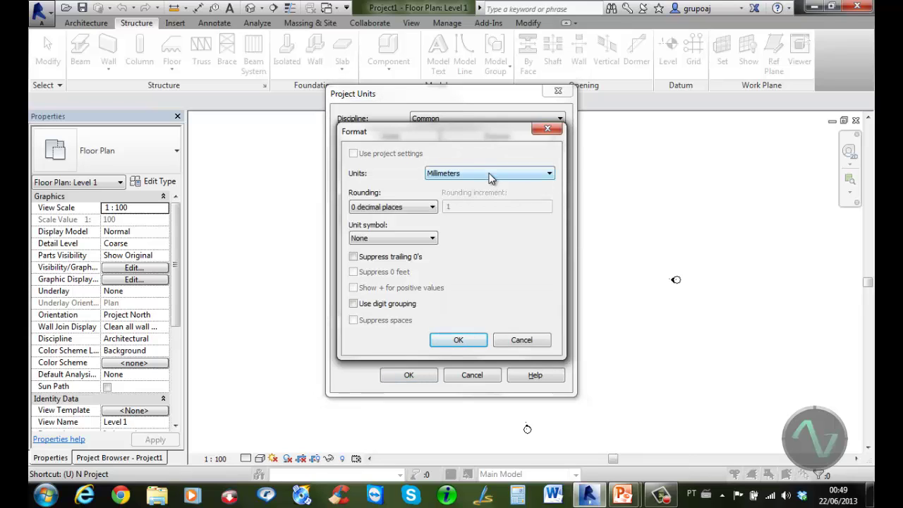
click(492, 177)
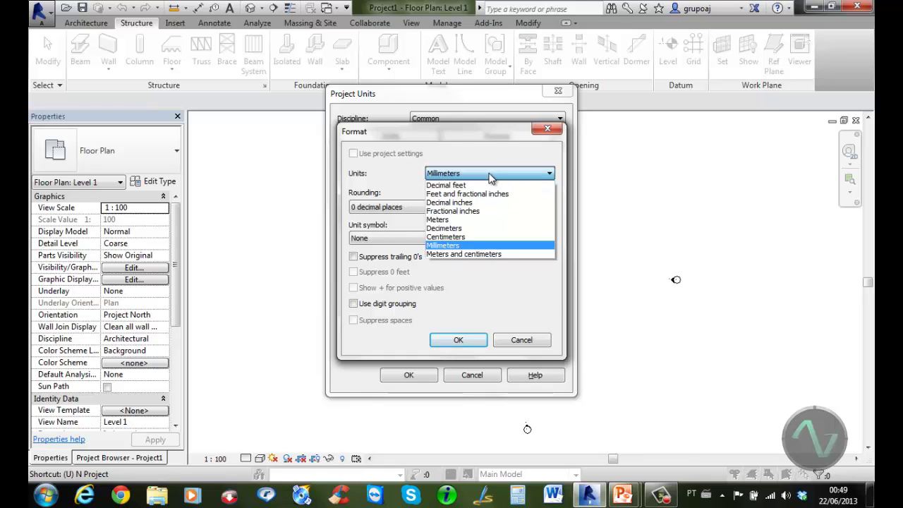
click(459, 222)
click(429, 208)
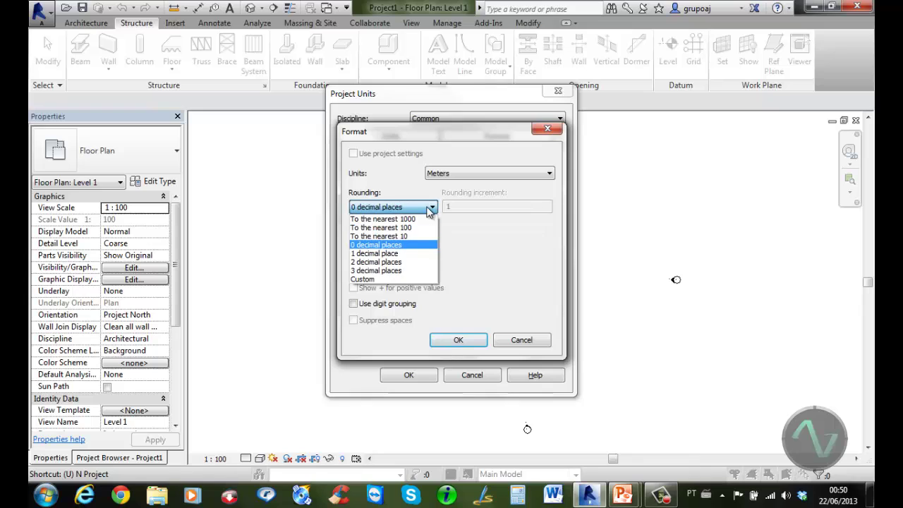
click(394, 261)
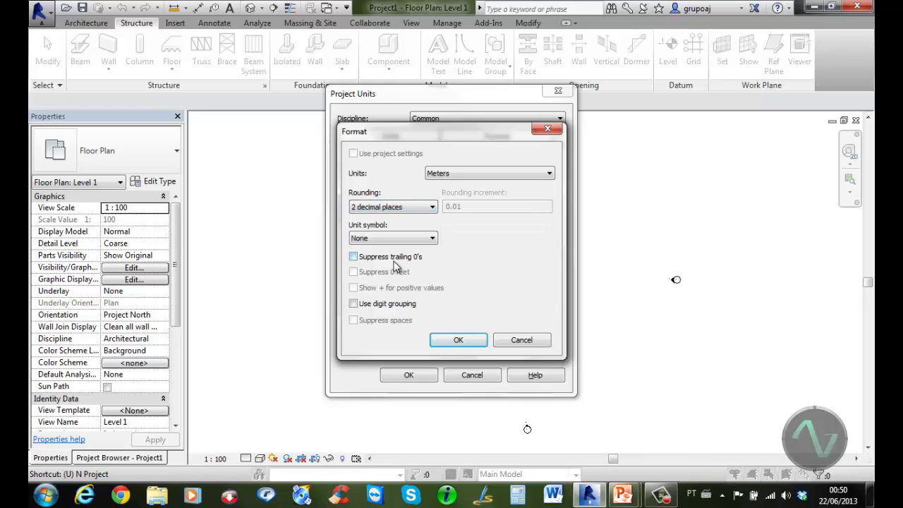
click(423, 240)
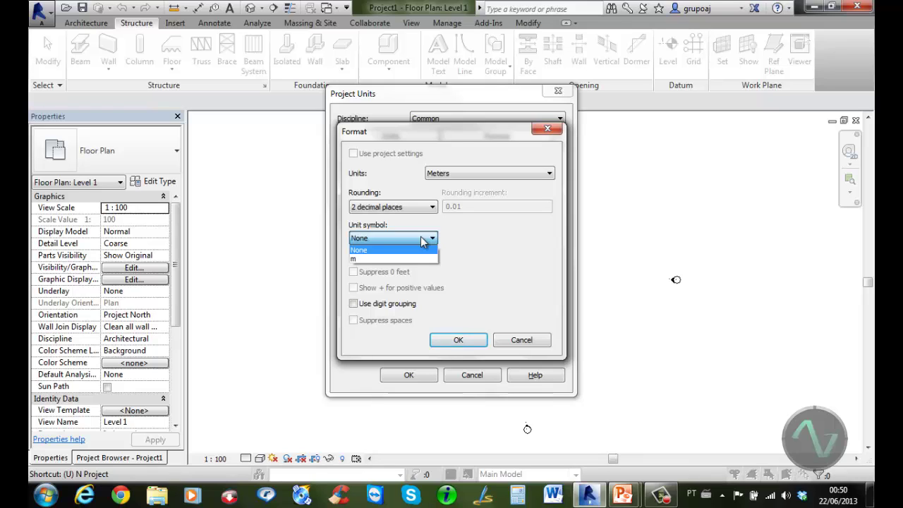
click(423, 241)
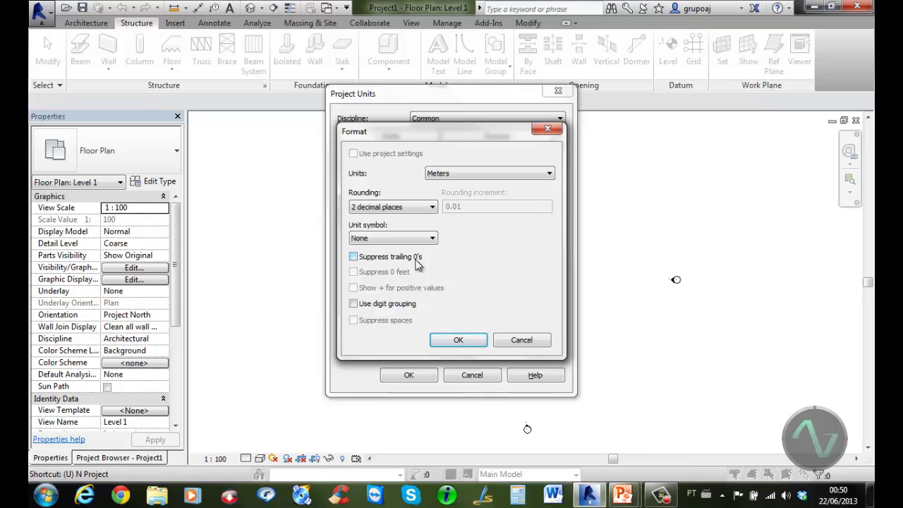
click(459, 340)
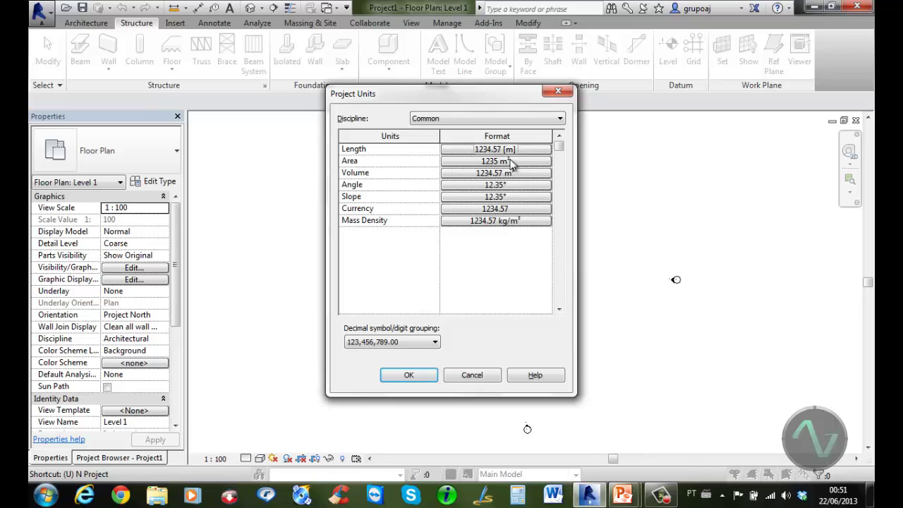
Step: Set the rounding of the project's area units to 2 decimal places
click(484, 161)
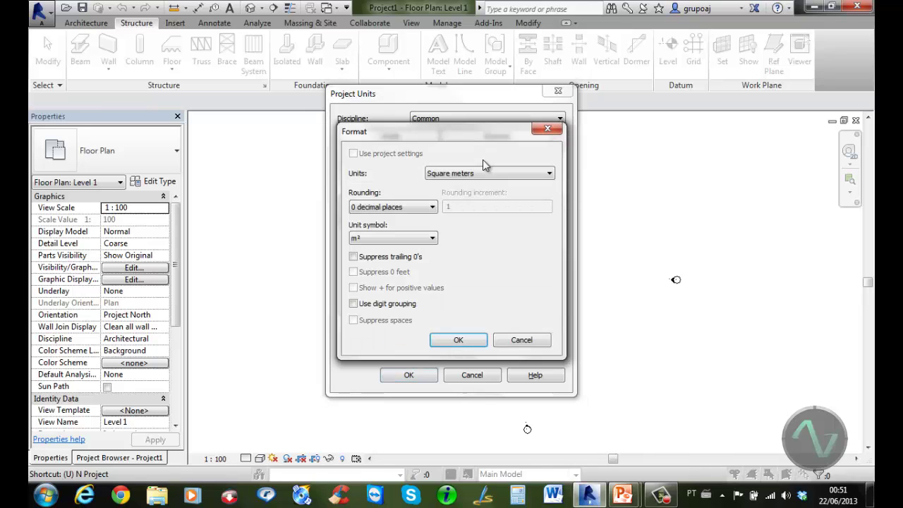
click(415, 209)
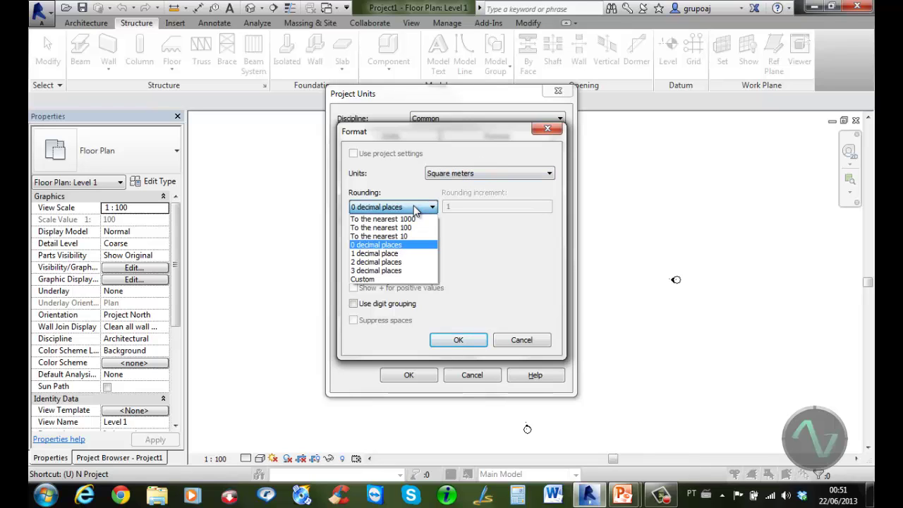
click(386, 262)
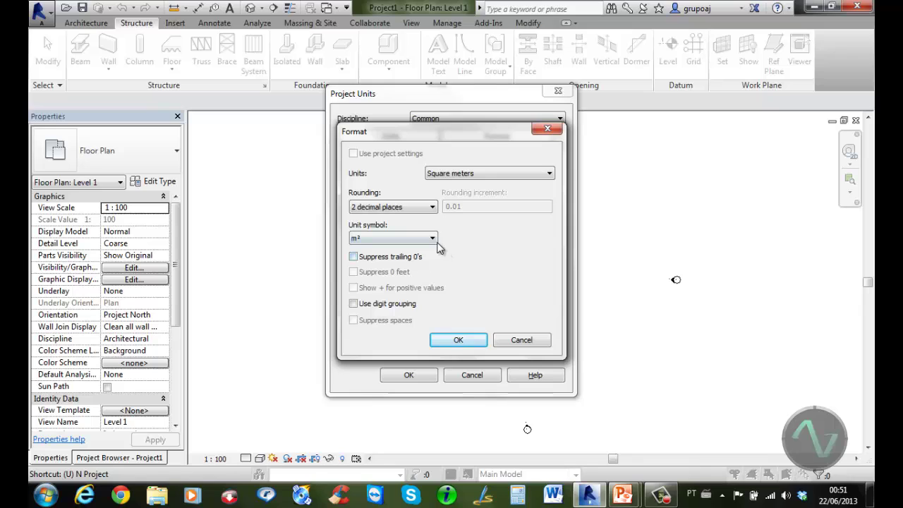
click(458, 340)
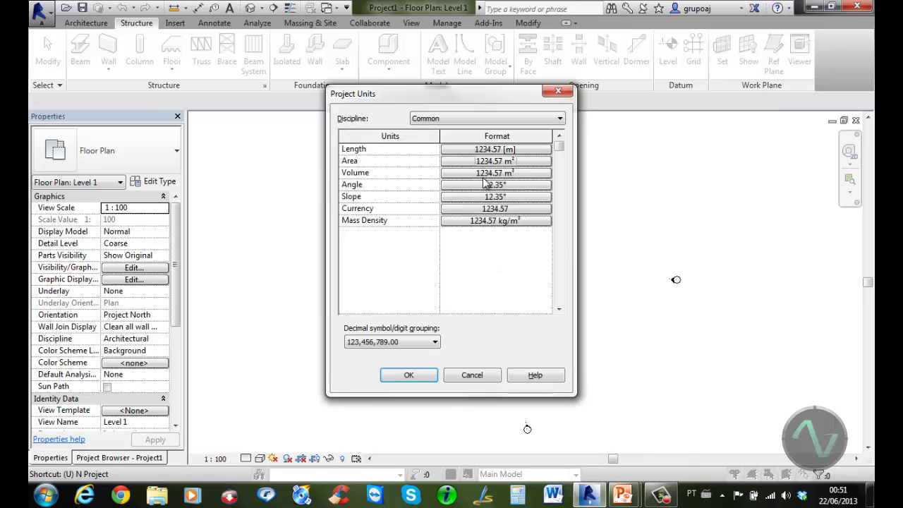
Step: Review the project units of the Structural, Electrical and Energy disciplines, and return to the Common discipline
click(496, 118)
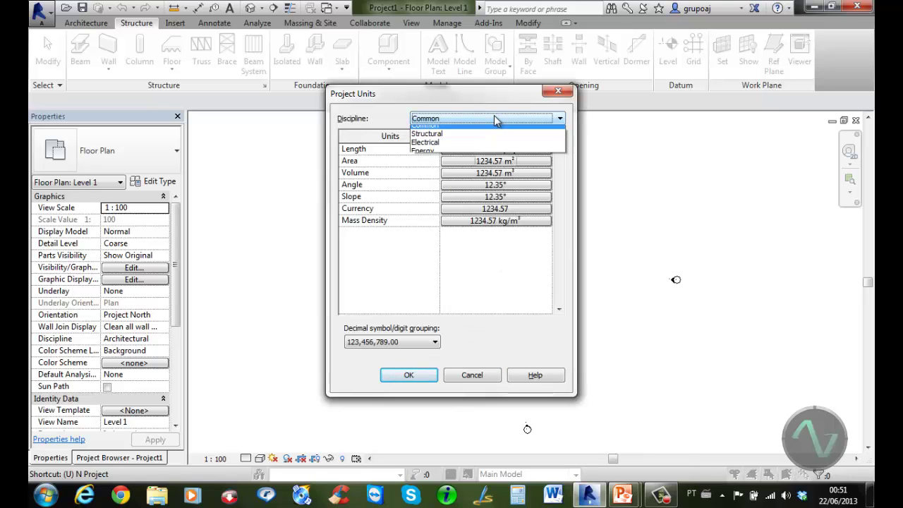
click(449, 140)
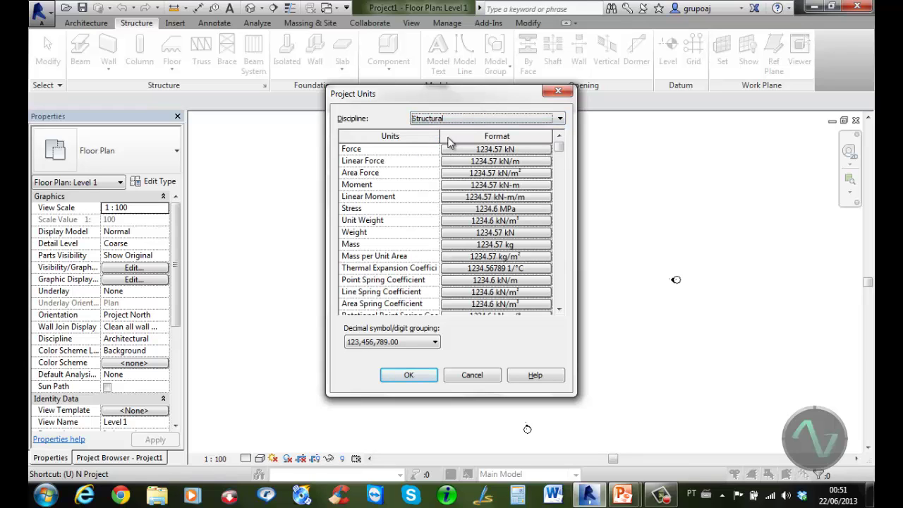
click(472, 120)
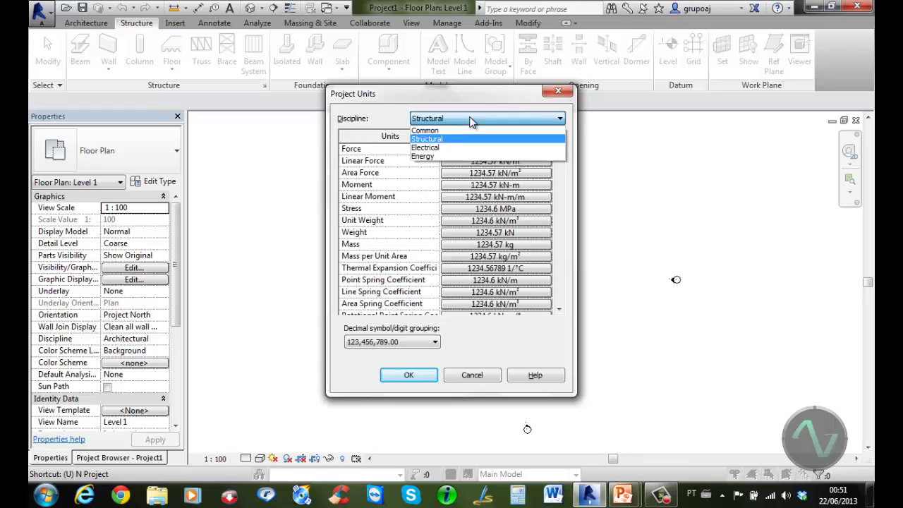
click(447, 148)
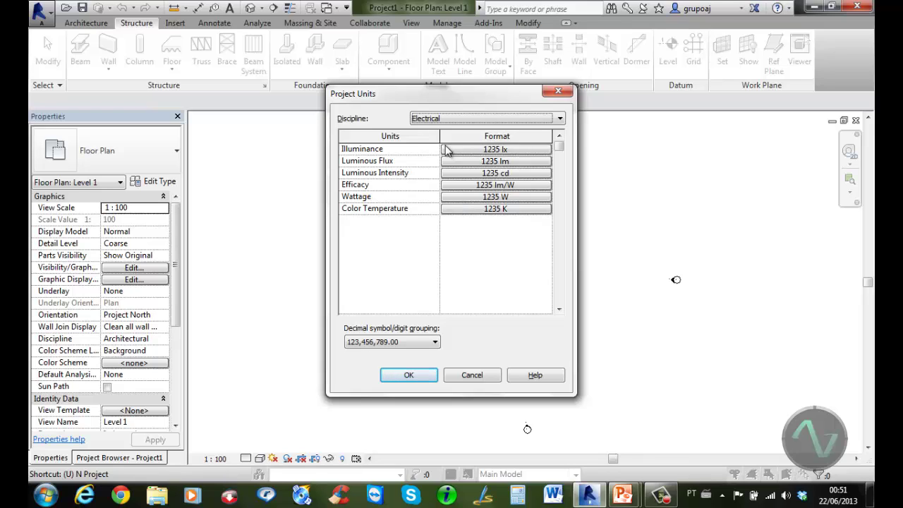
click(473, 117)
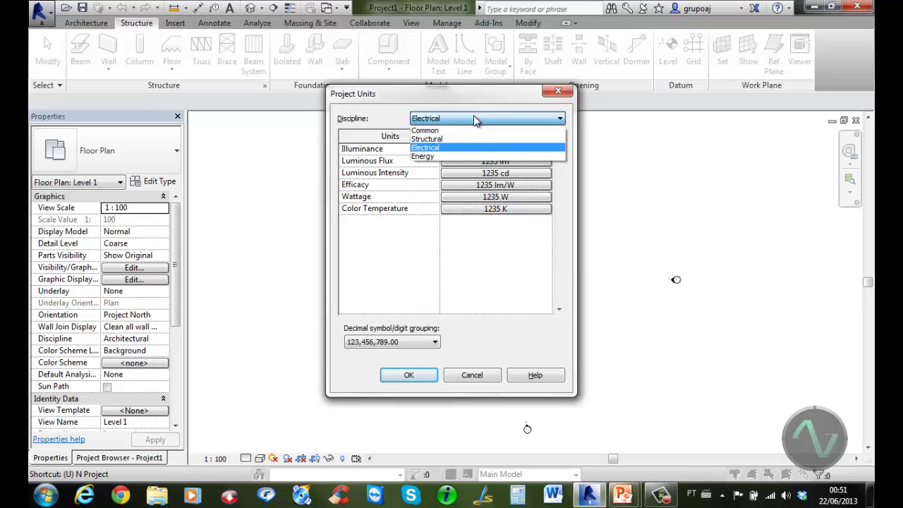
click(445, 157)
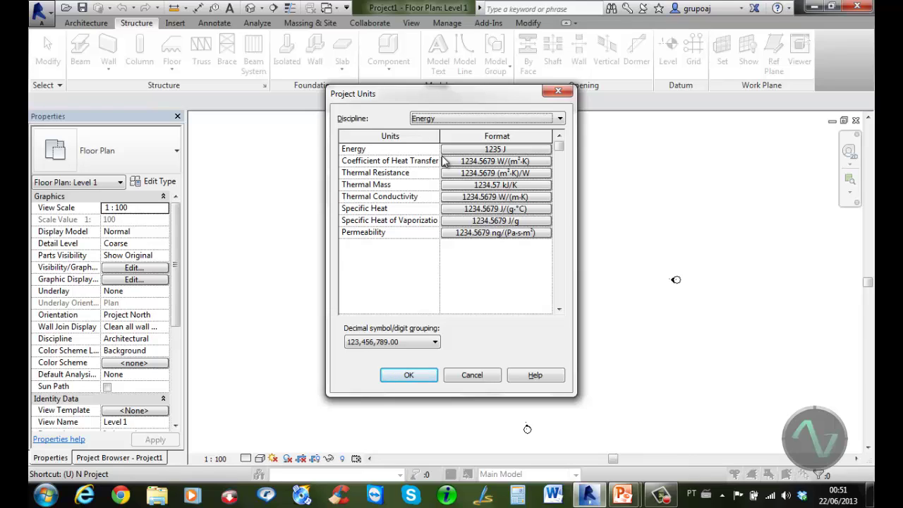
click(477, 120)
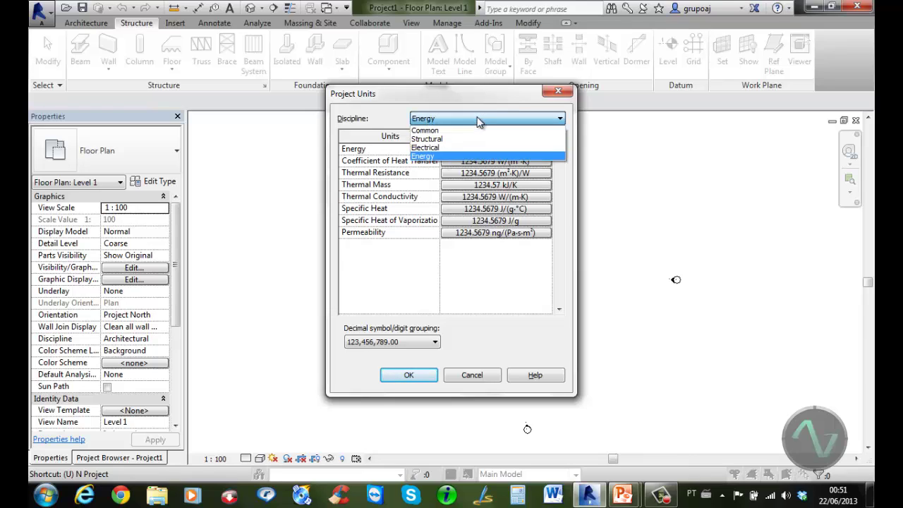
click(460, 130)
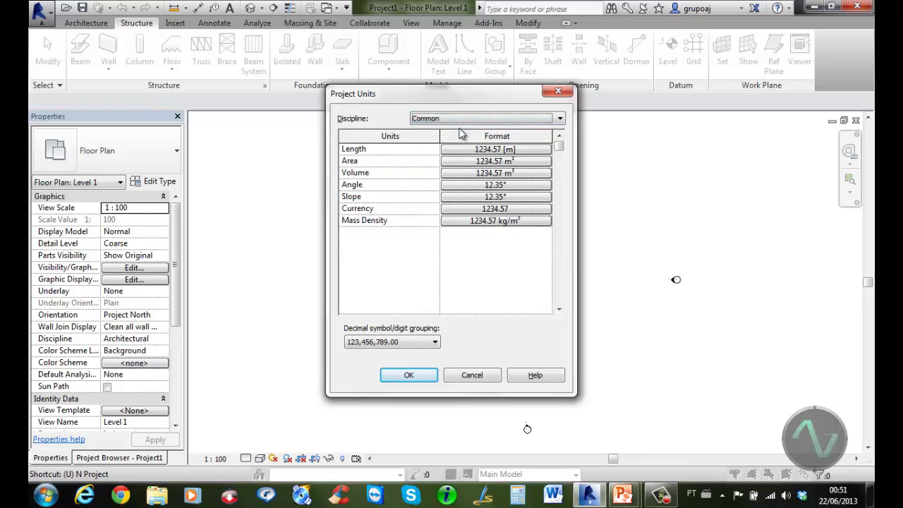
Step: Apply the project unit settings
click(423, 377)
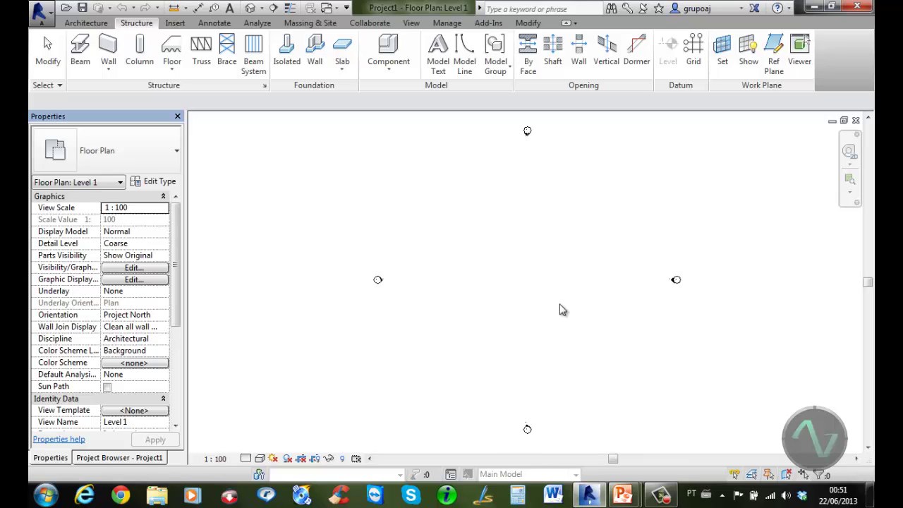
Step: Review the architectural building commands and the available wall variants, including the architectural wall
click(86, 24)
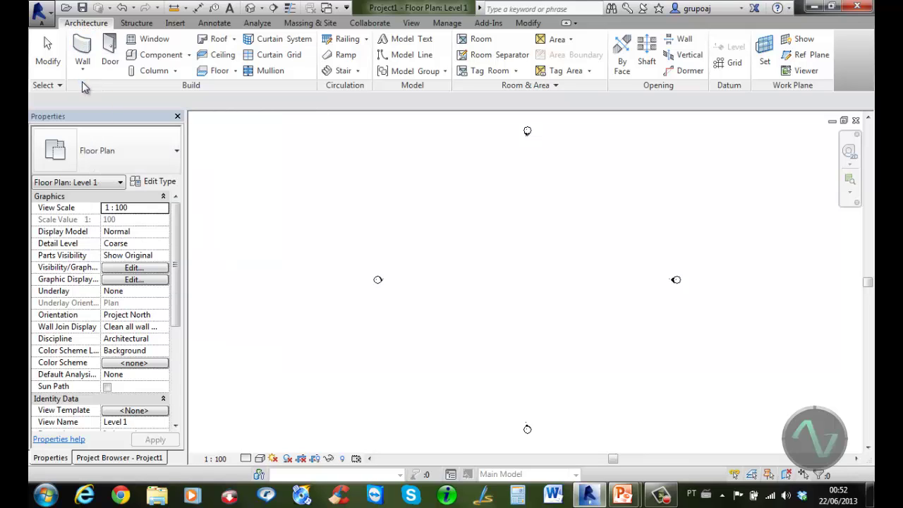
click(83, 70)
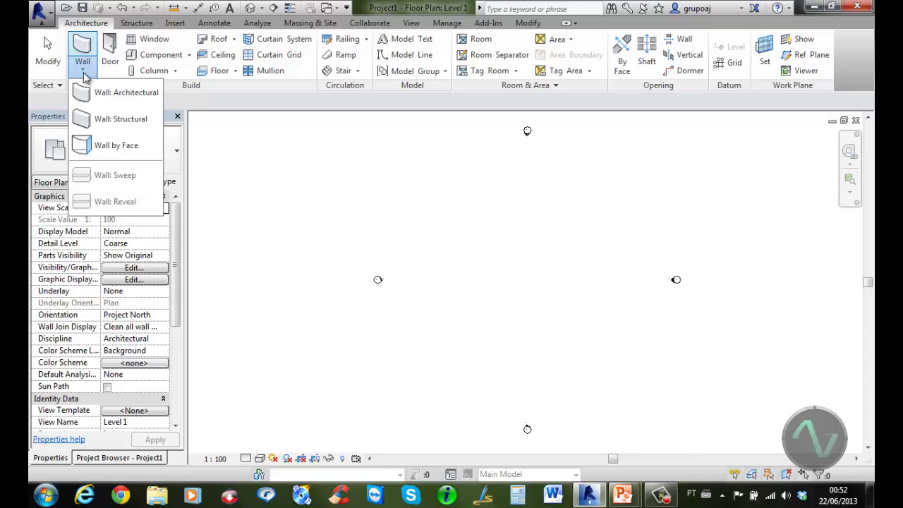
click(177, 73)
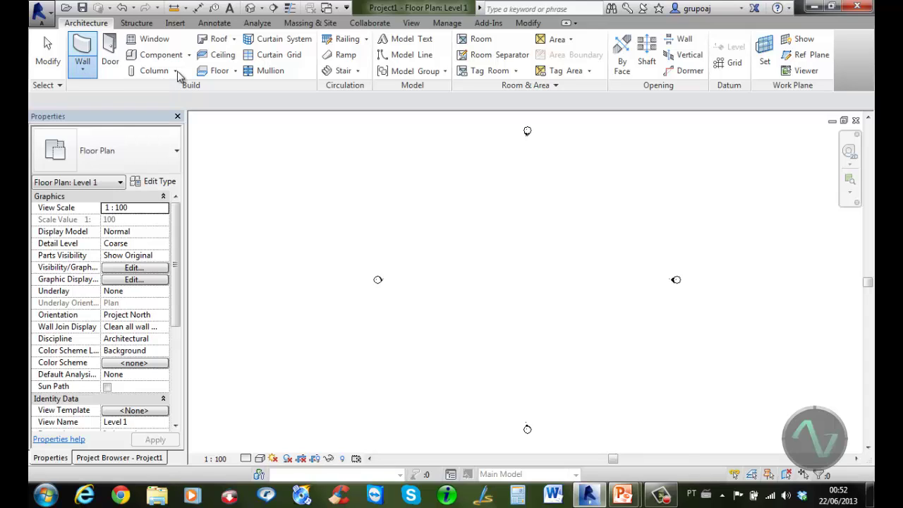
click(189, 56)
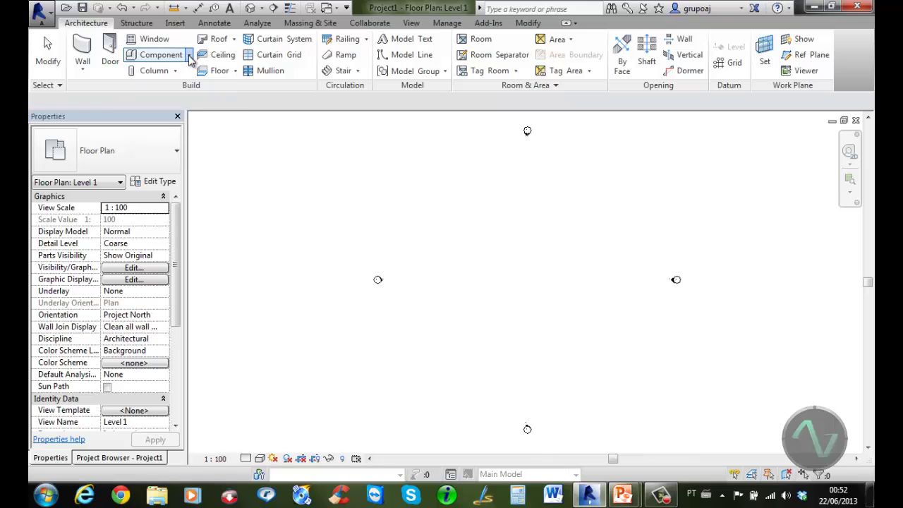
click(99, 92)
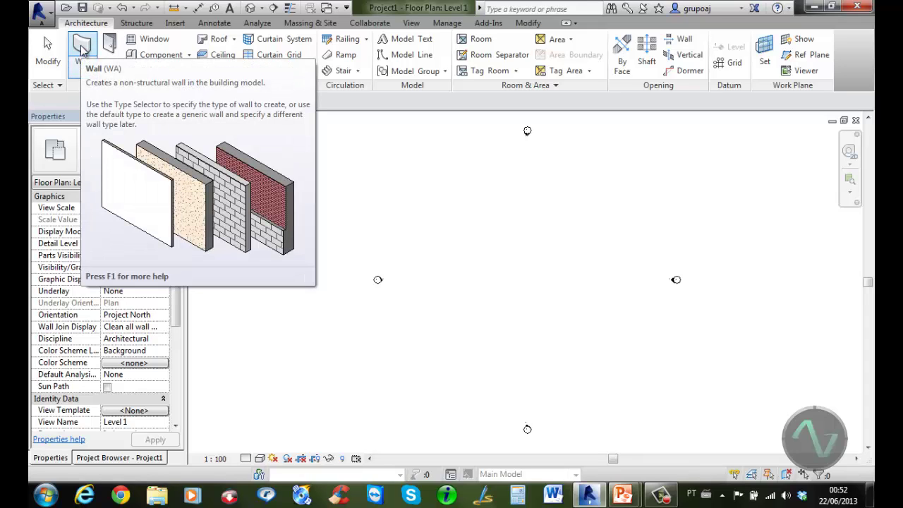
click(82, 67)
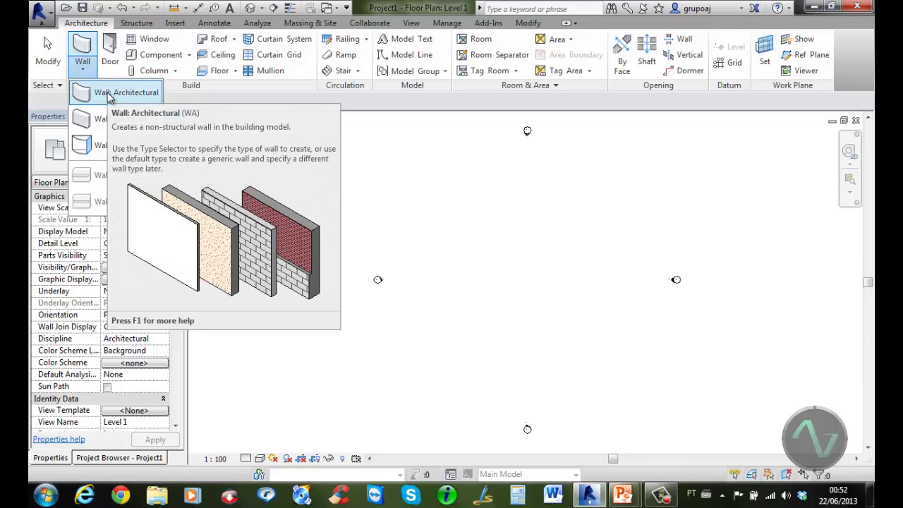
key(Escape)
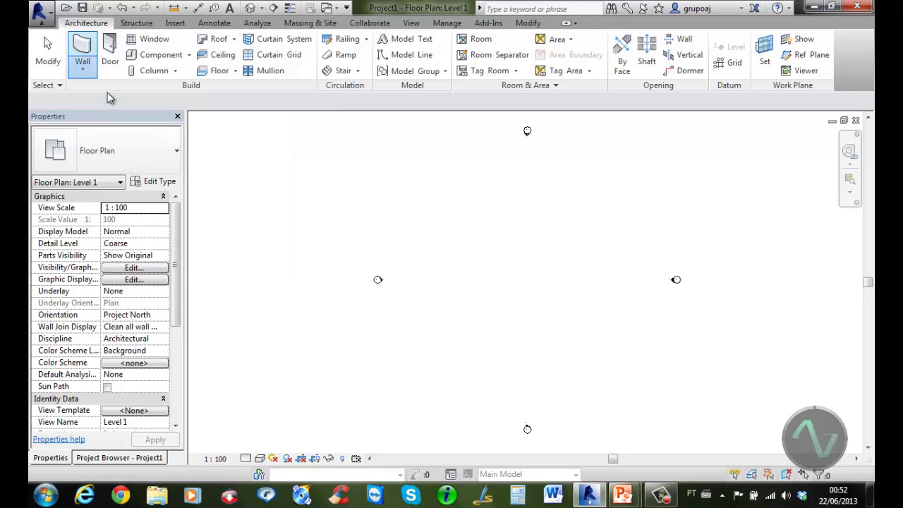
Step: Start the architectural Wall tool, look through the available wall types and choose Basic Wall Generic - 200mm
key(w)
key(a)
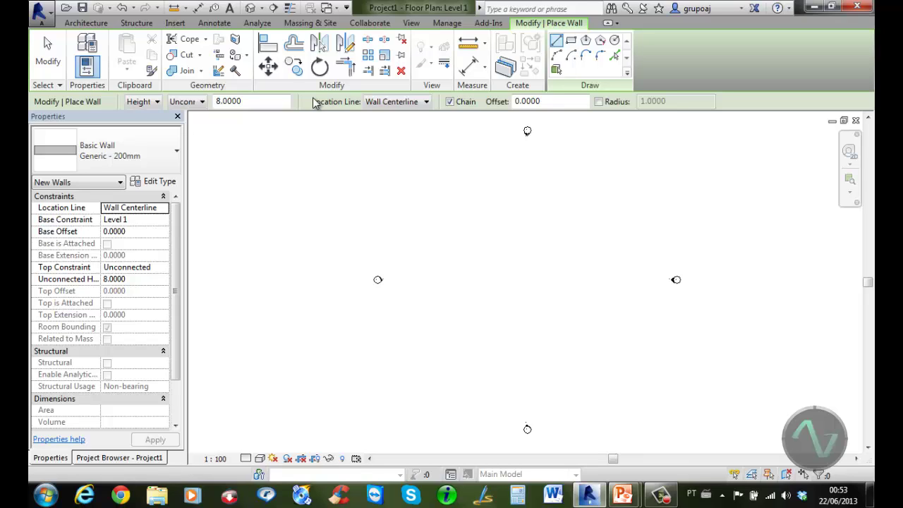
click(172, 160)
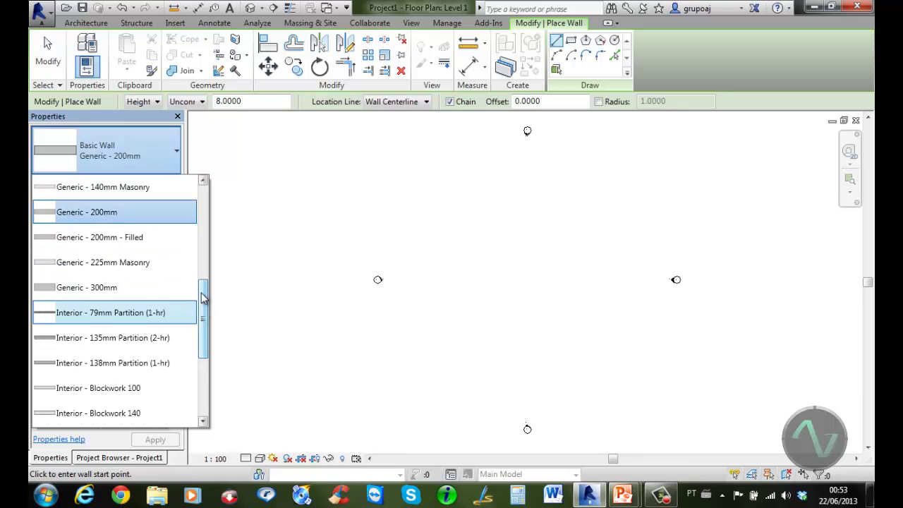
drag(202, 298, 202, 207)
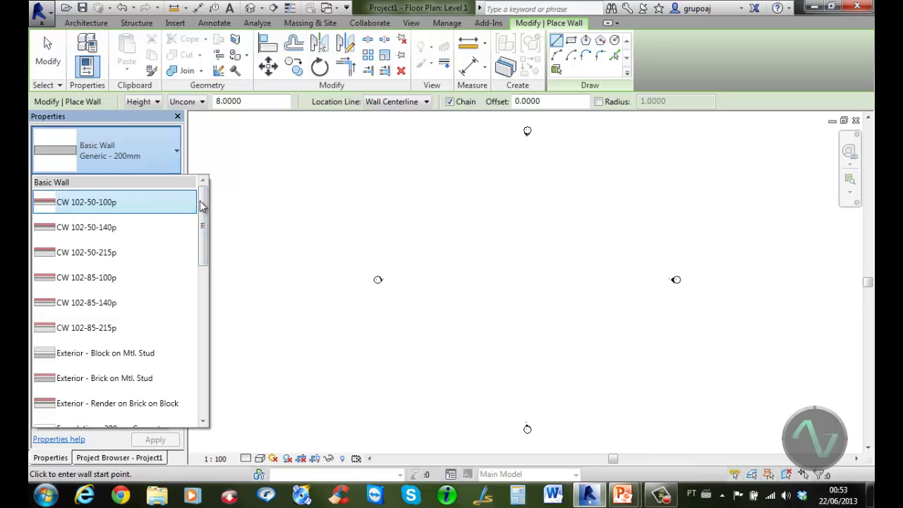
drag(202, 204, 206, 359)
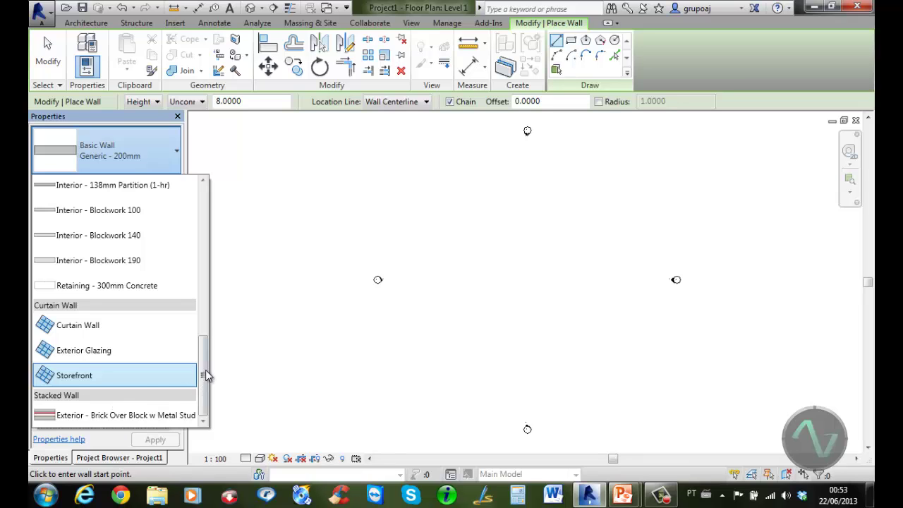
drag(205, 370, 210, 214)
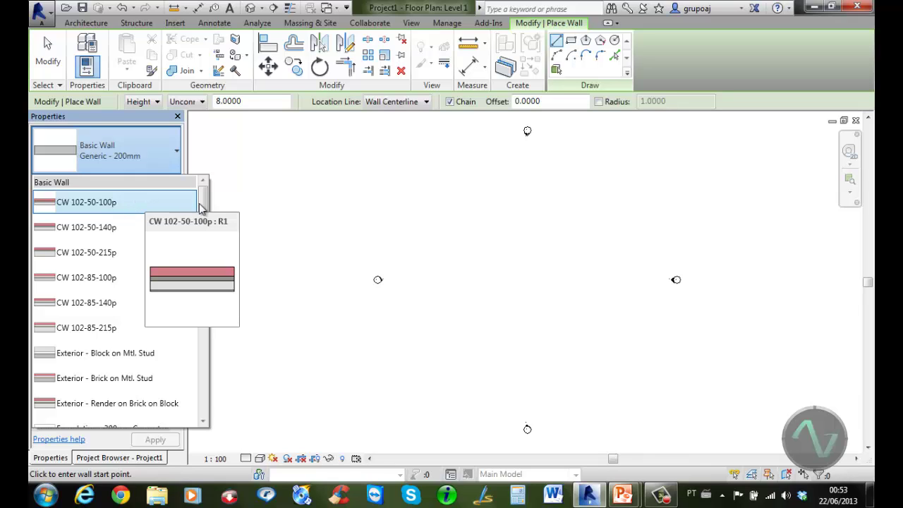
drag(204, 202, 207, 280)
mouse_move(107, 283)
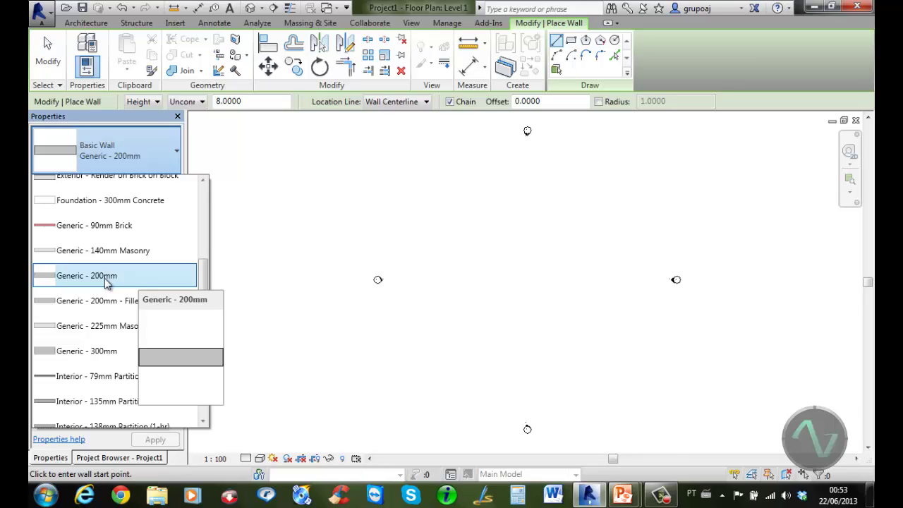
click(106, 280)
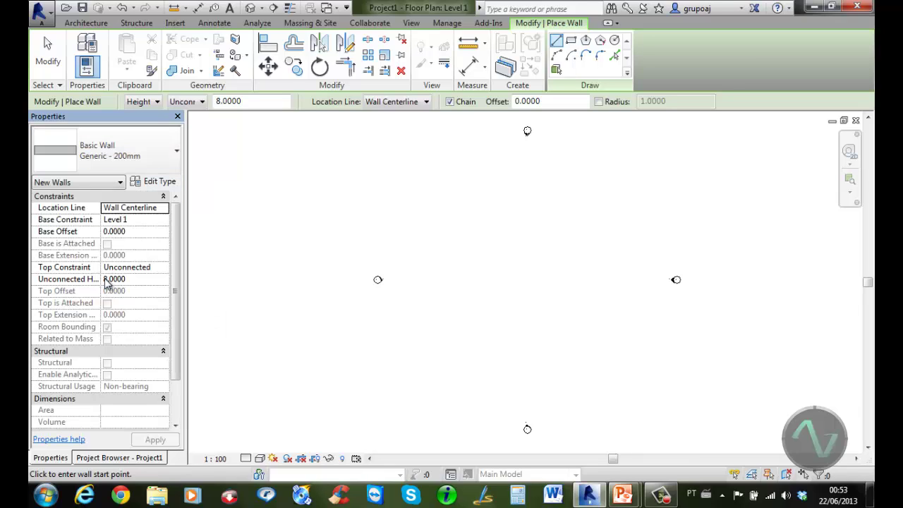
Step: Duplicate the Generic - 200mm wall type under the name "Parede 15cm"
click(161, 182)
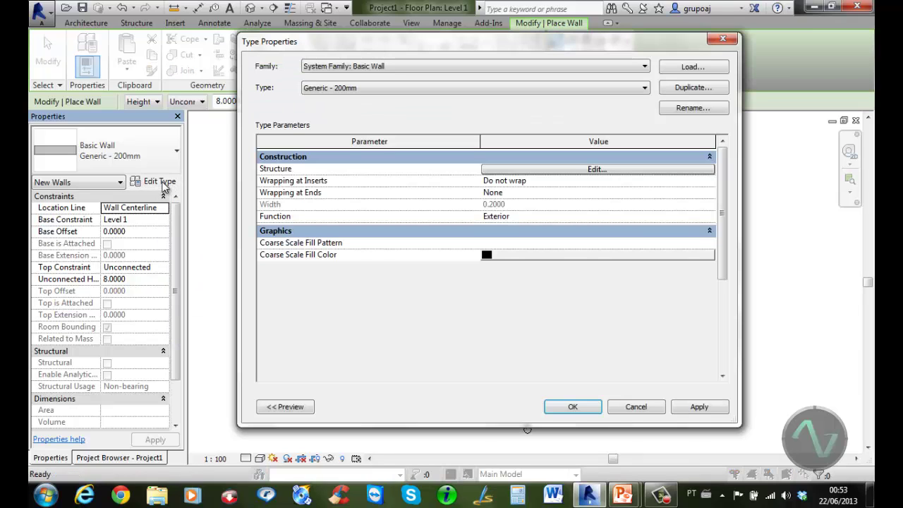
drag(238, 228, 457, 229)
drag(584, 46, 449, 63)
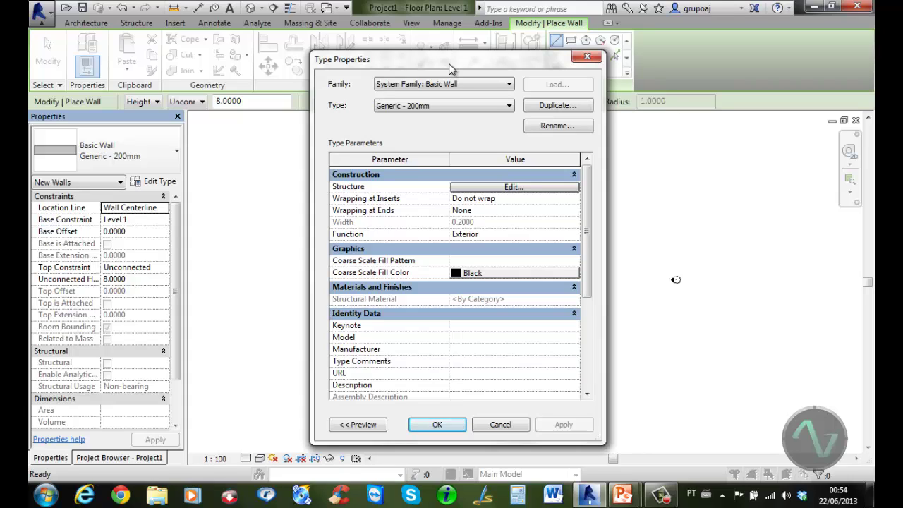
click(567, 105)
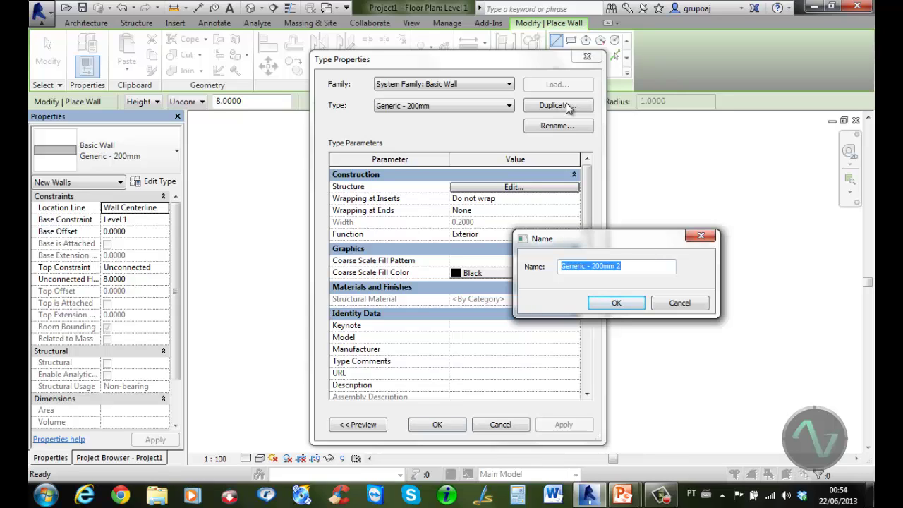
text(Parede )
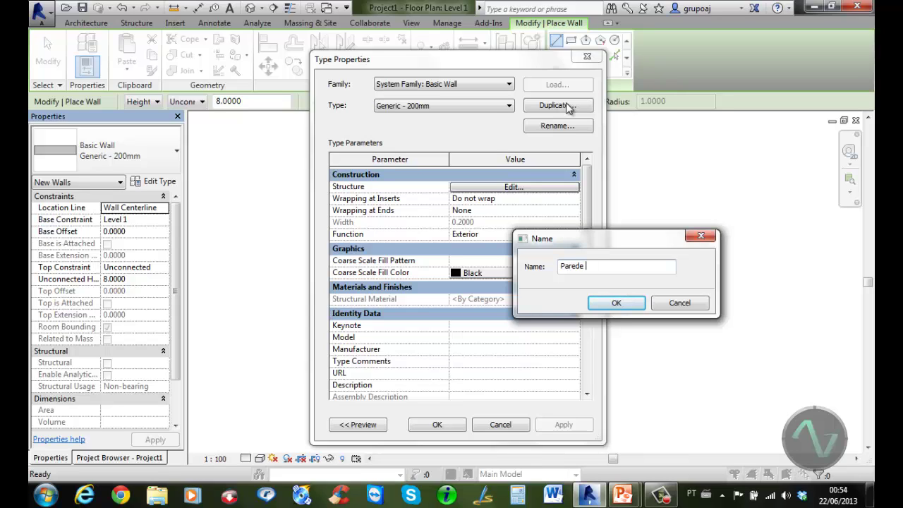
text(15cm)
click(630, 304)
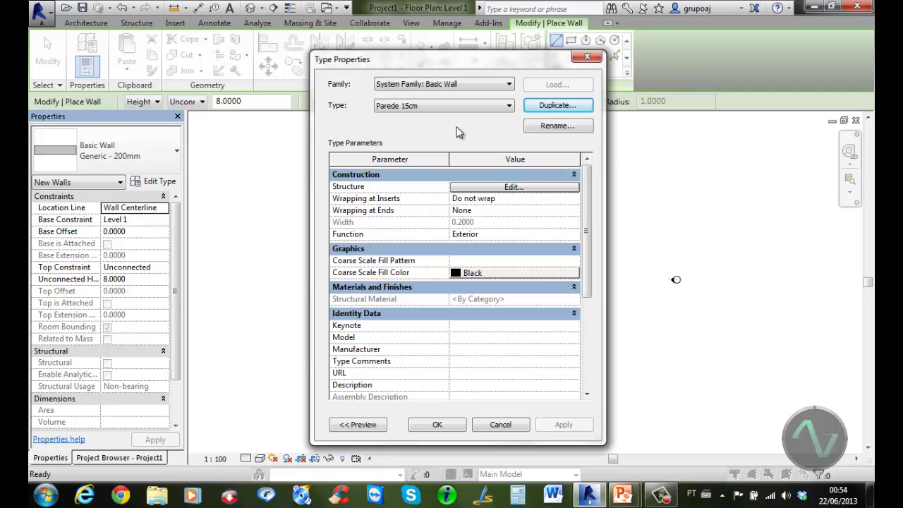
Step: Insert two layers into the wall's structure with the preview shown, placing one layer outside each core boundary and one within the core
click(512, 187)
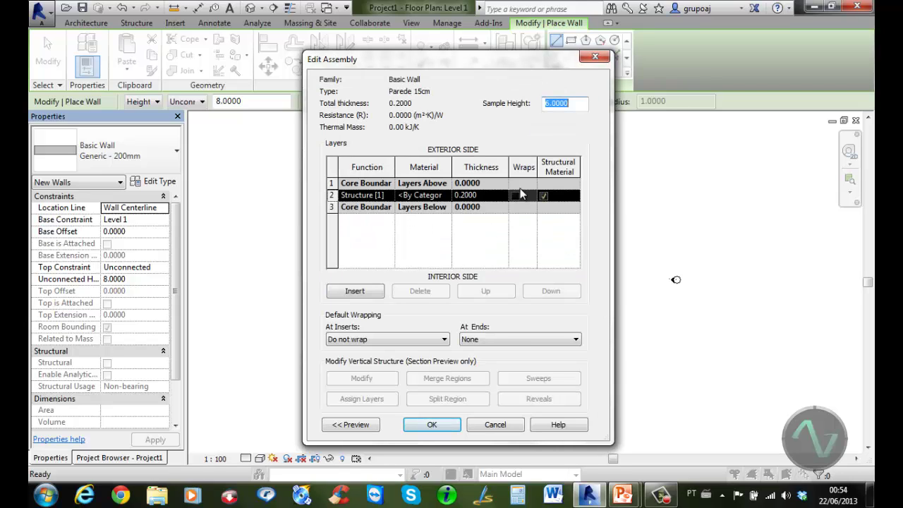
click(352, 425)
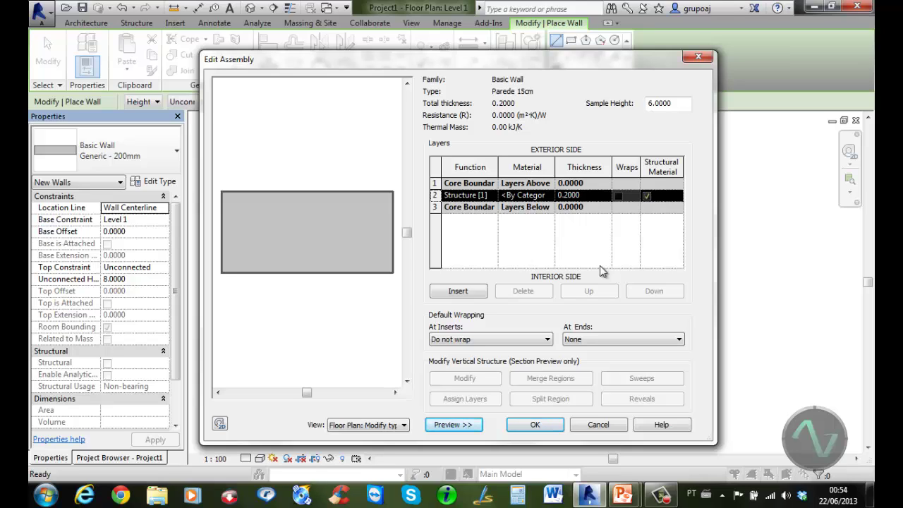
click(459, 292)
click(458, 292)
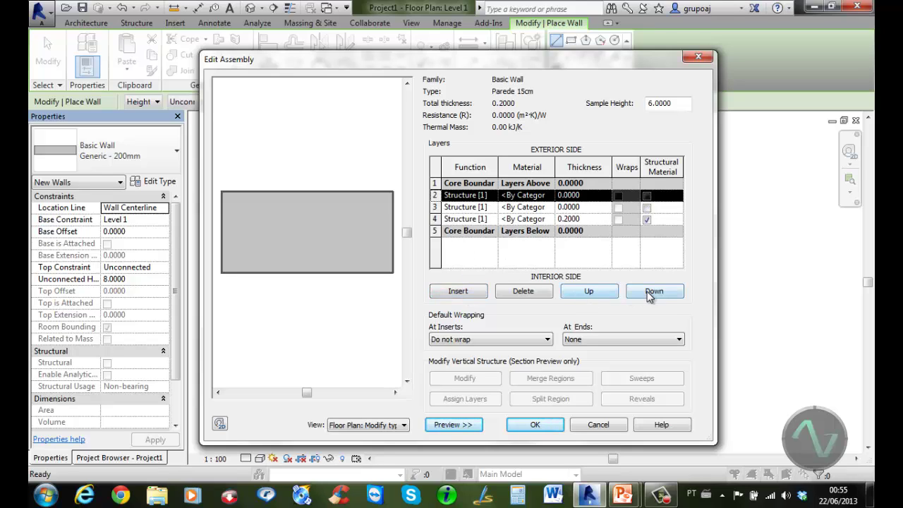
click(594, 295)
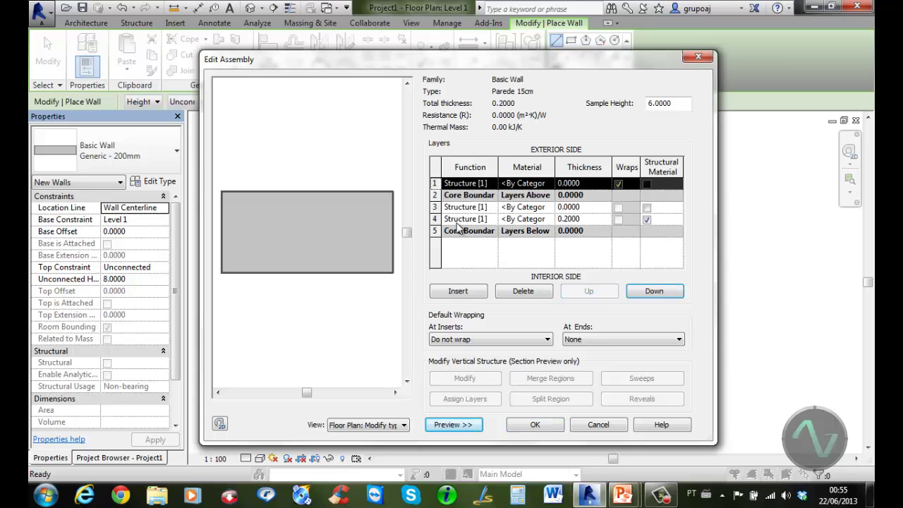
click(436, 219)
click(654, 292)
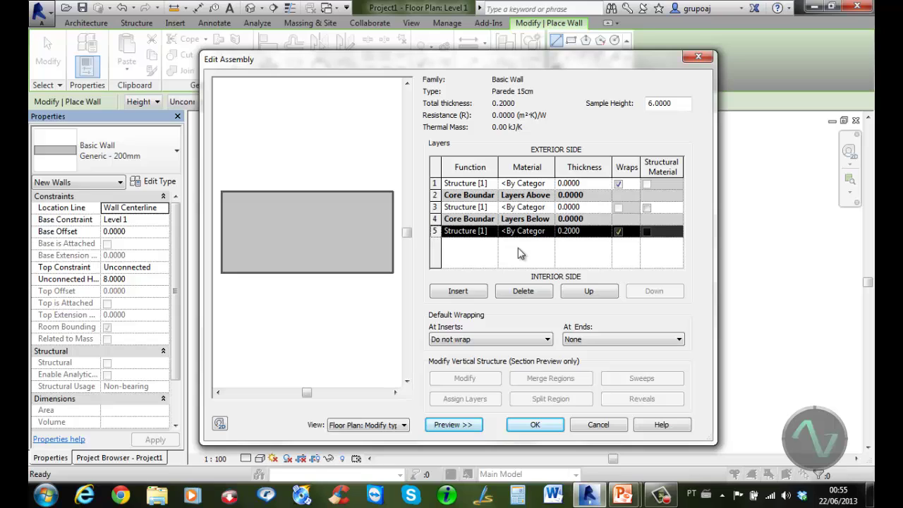
Step: Assign the function Finish 1 [4] to the outermost exterior layer and Finish 2 [5] to the innermost interior layer
click(493, 183)
click(494, 182)
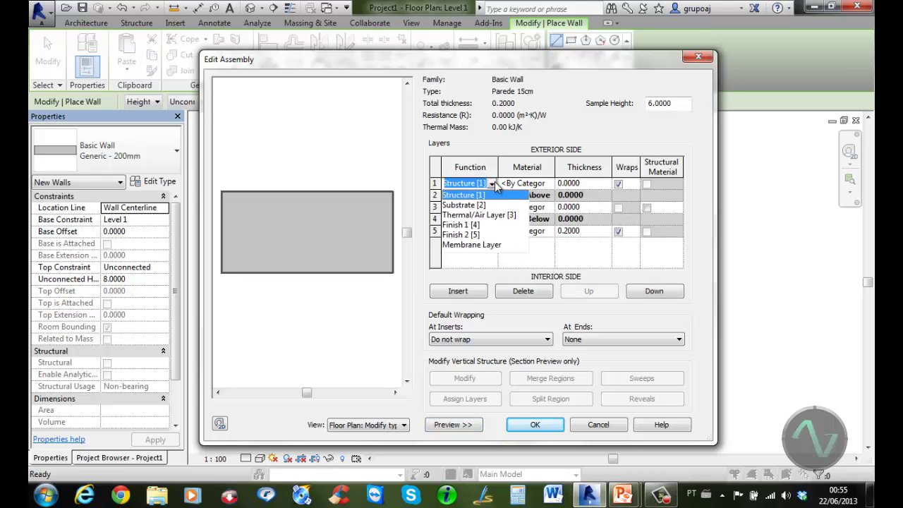
click(462, 224)
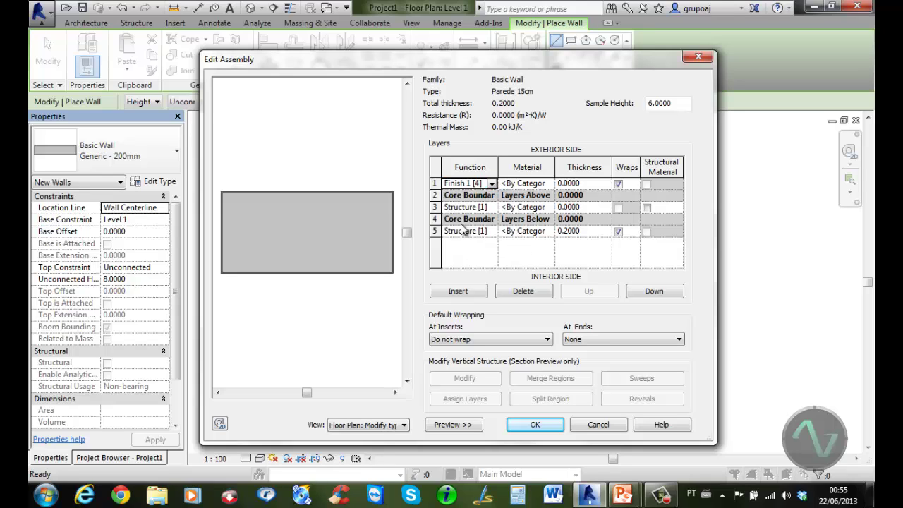
click(492, 232)
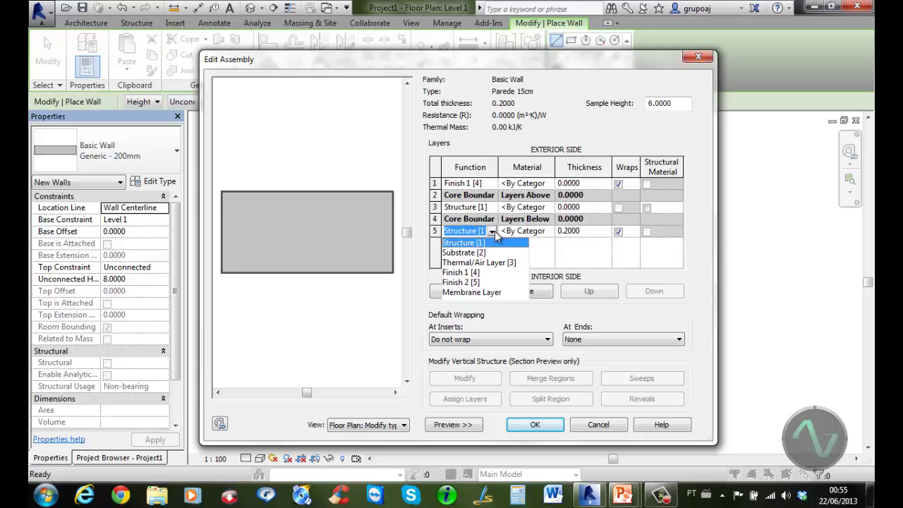
click(460, 282)
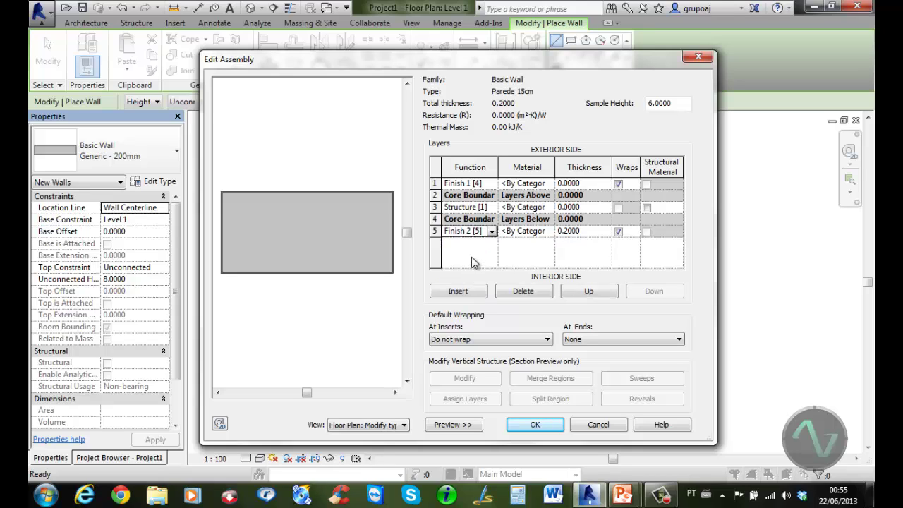
click(435, 208)
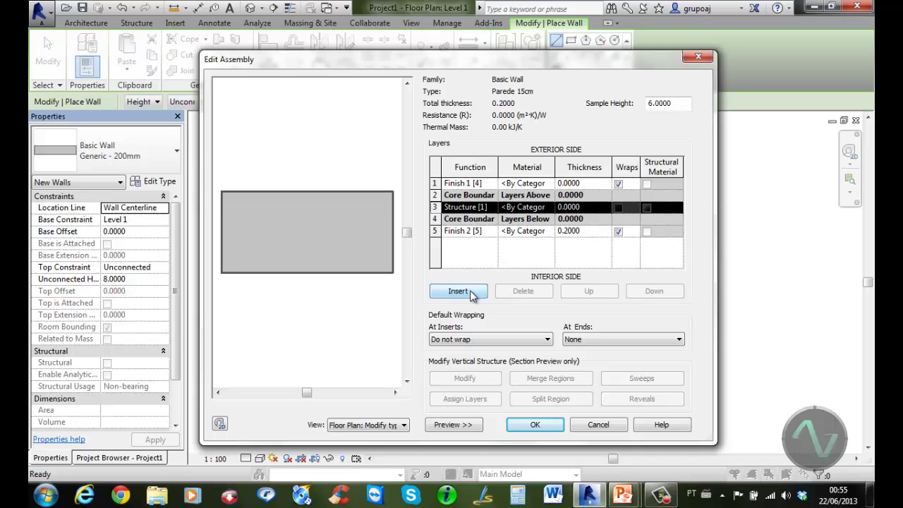
click(494, 233)
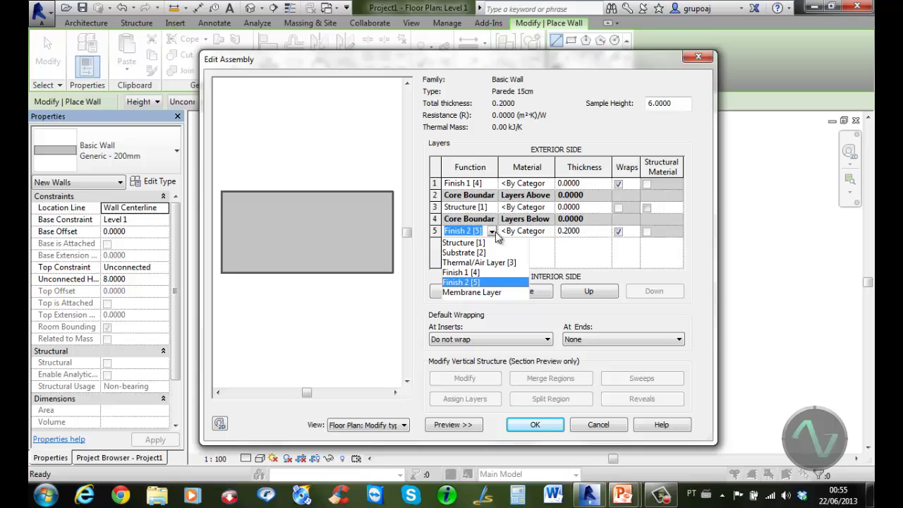
click(549, 251)
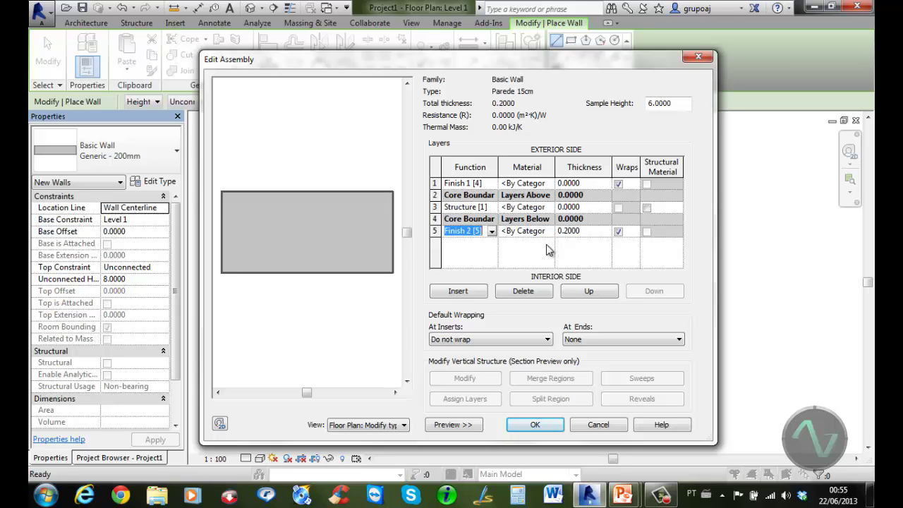
Step: Set the layer thicknesses to 0.02 for Finish 1 [4], 0.02 for Finish 2 [5] and 0.11 for Structure [1]
click(593, 183)
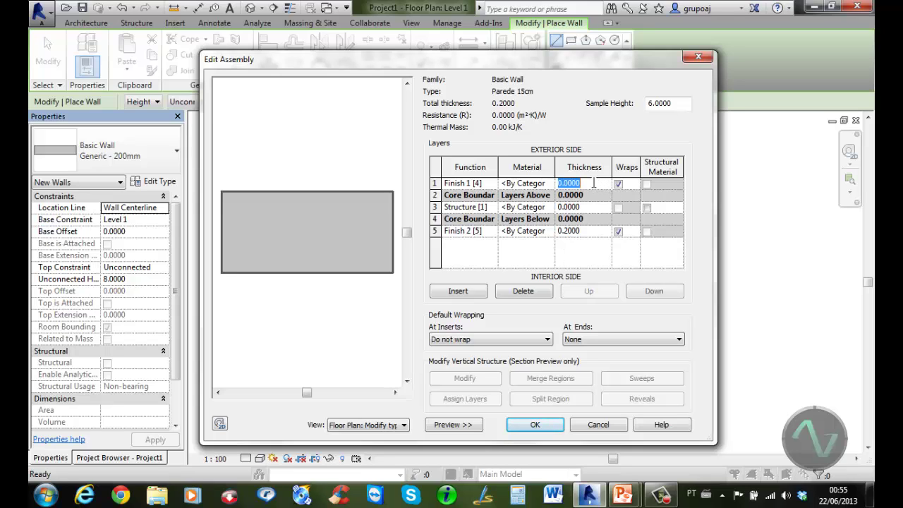
text(.02)
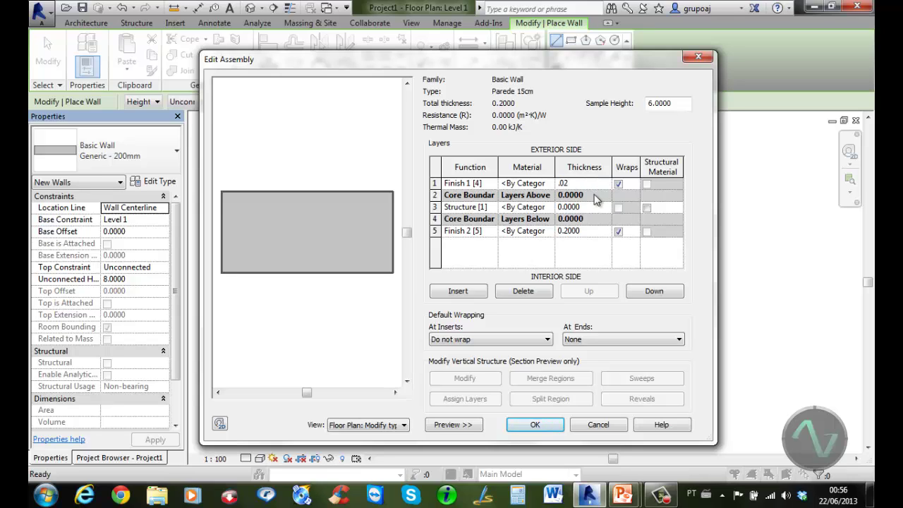
click(595, 230)
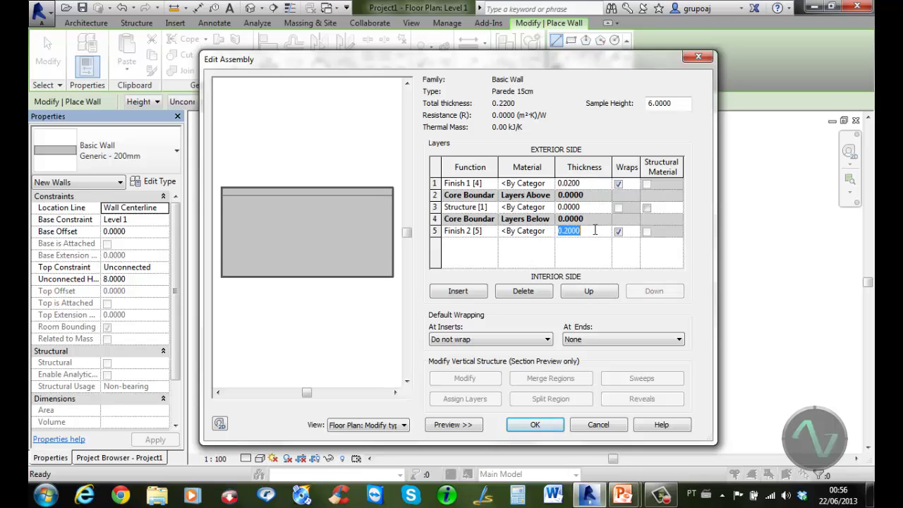
text(.02)
click(590, 204)
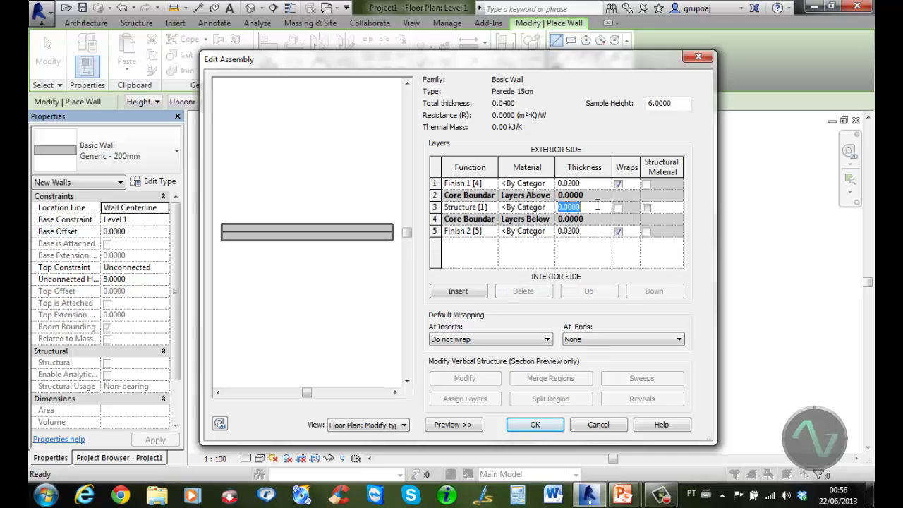
text(.11)
click(595, 248)
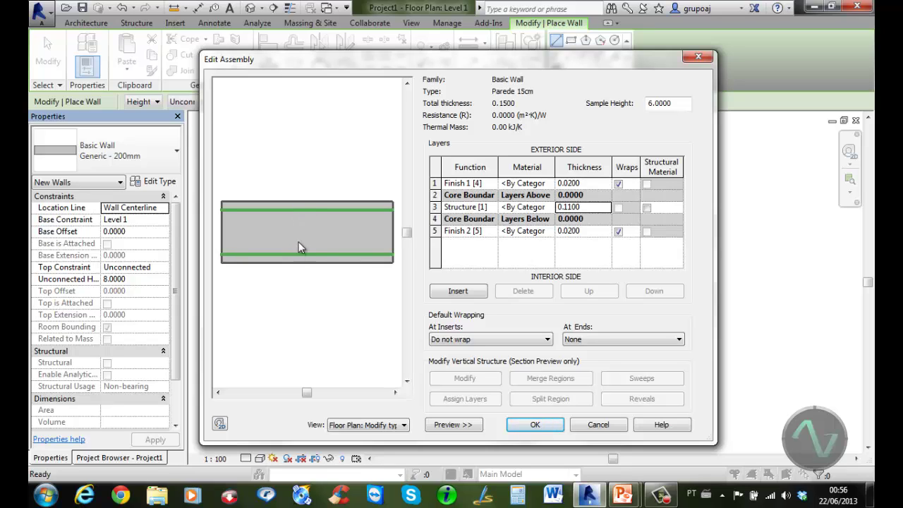
Step: For the Finish 1 [4] layer's material, add Slab, Tiles 25 x 25 from the AEC Ceramic library to the project materials
click(551, 184)
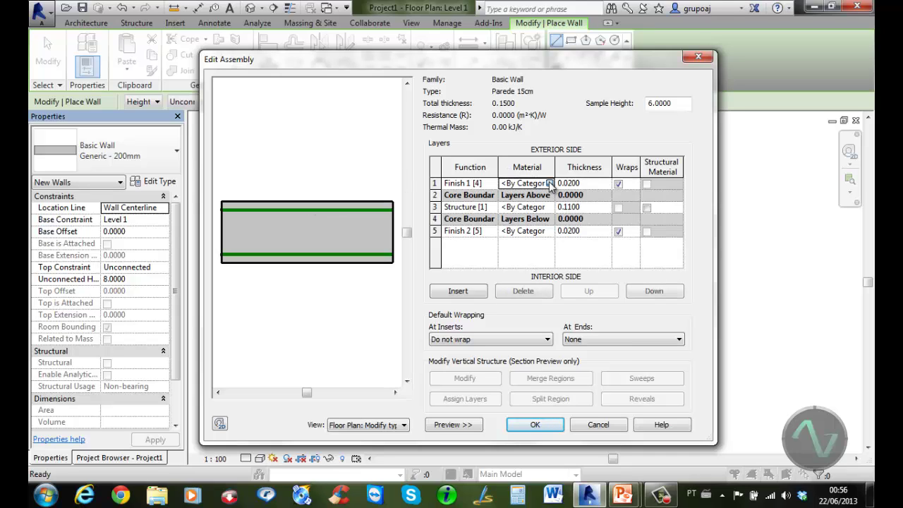
click(550, 184)
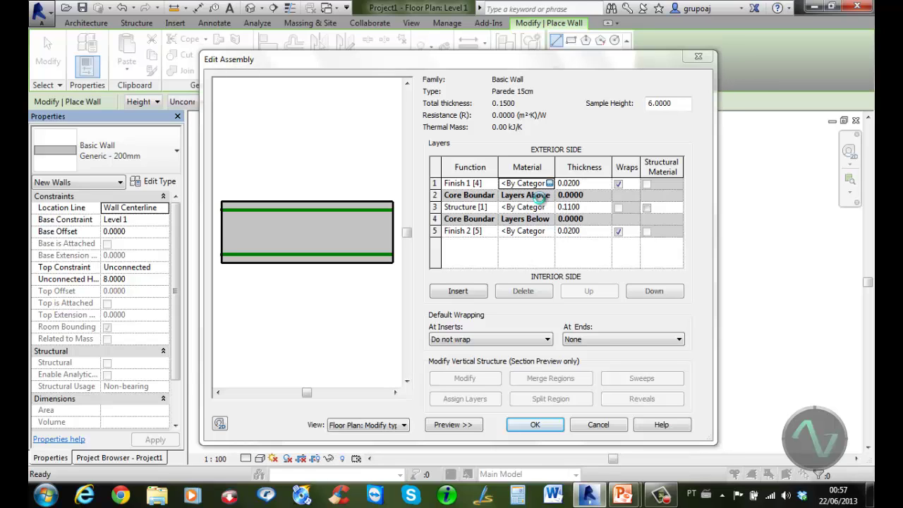
click(545, 206)
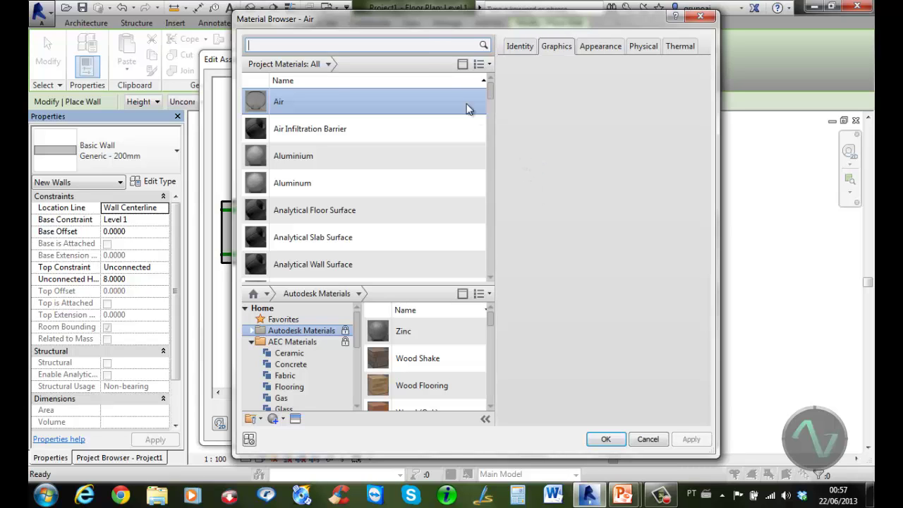
drag(431, 18, 350, 17)
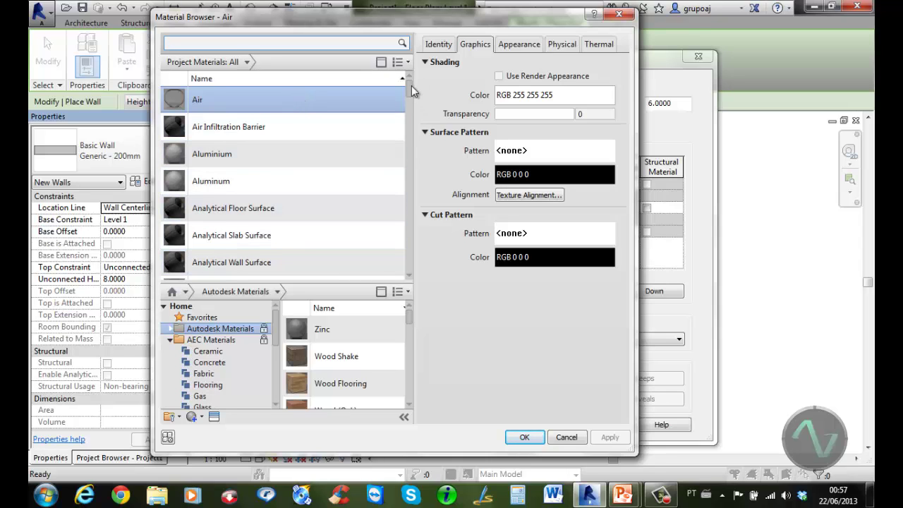
mouse_move(409, 84)
mouse_down()
mouse_move(409, 162)
mouse_move(410, 77)
mouse_up()
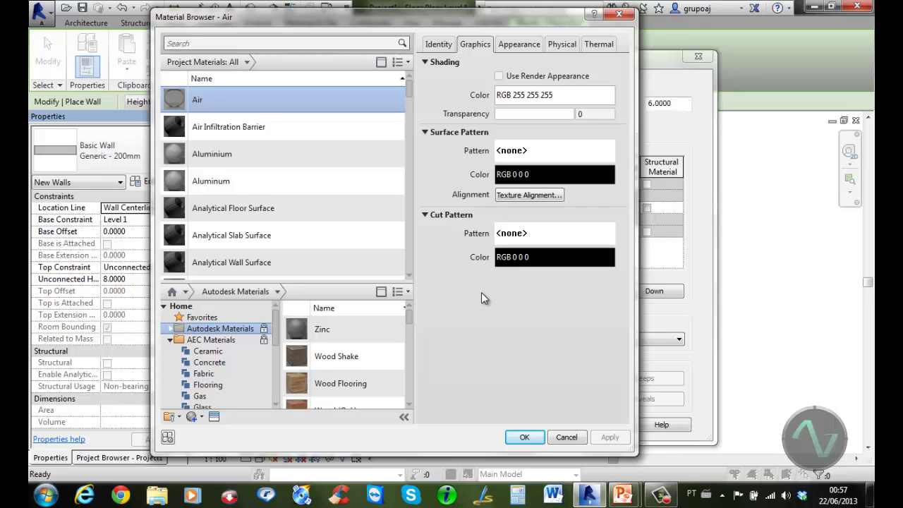
scroll(311, 408, down, 1)
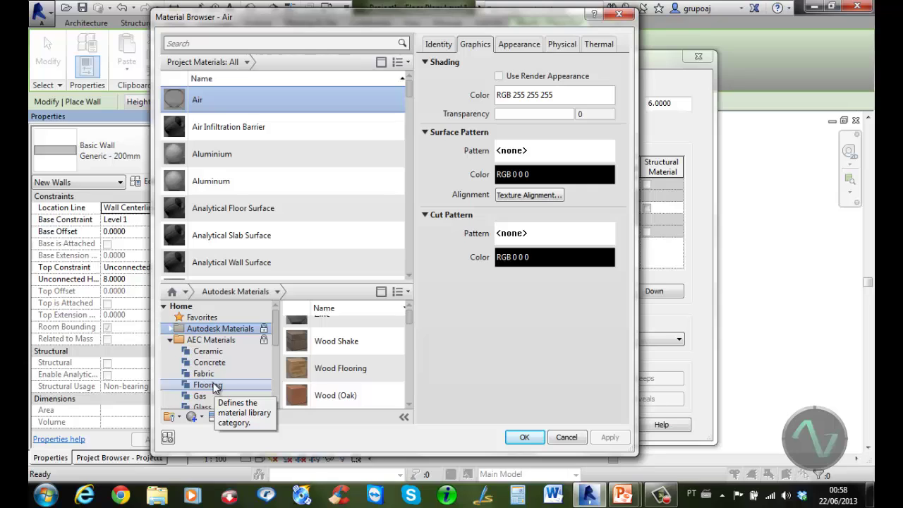
click(222, 350)
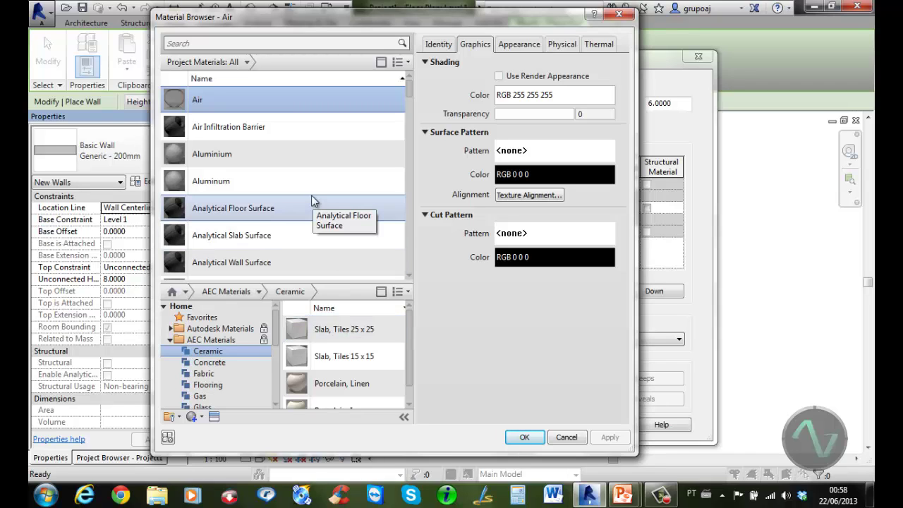
scroll(323, 228, down, 1)
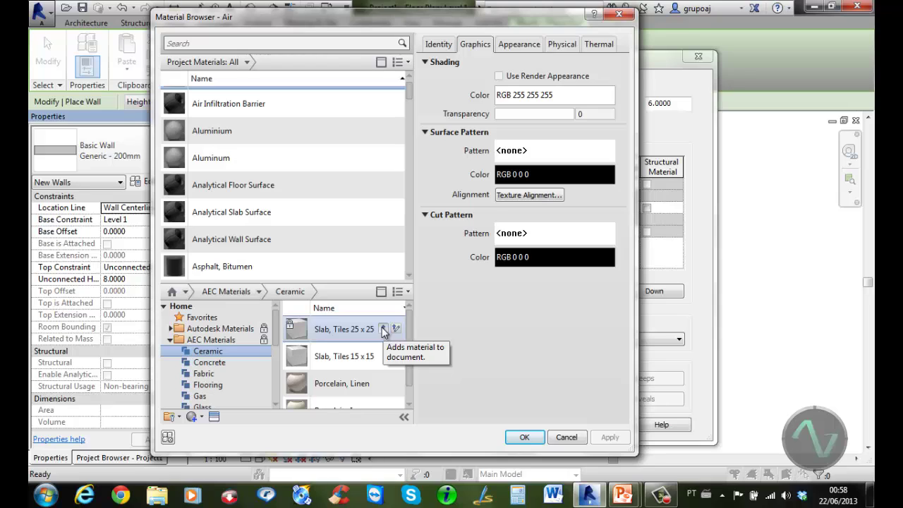
drag(365, 330, 338, 207)
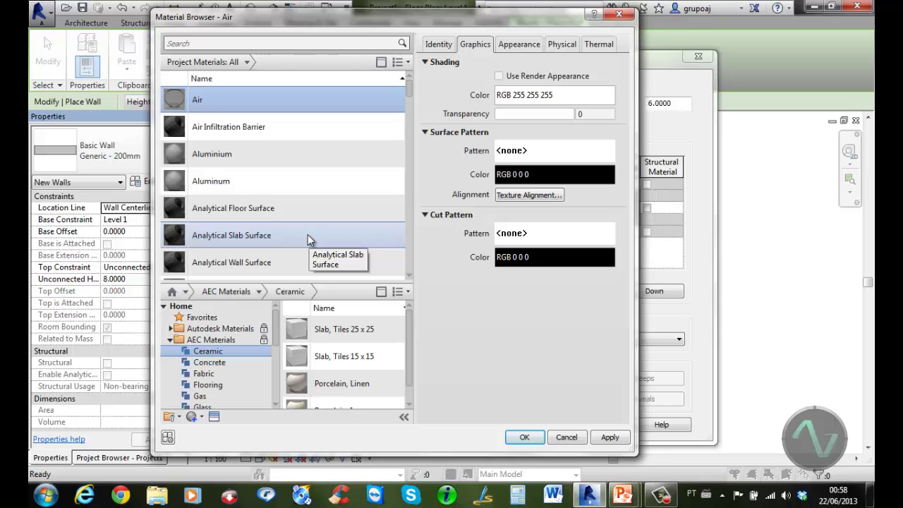
Step: Search the materials for "slab" and rename the project material Slab, Tiles 25 x 25 as "ceramica 30x30 branca"
mouse_move(409, 84)
mouse_down()
mouse_move(409, 113)
mouse_move(409, 78)
mouse_up()
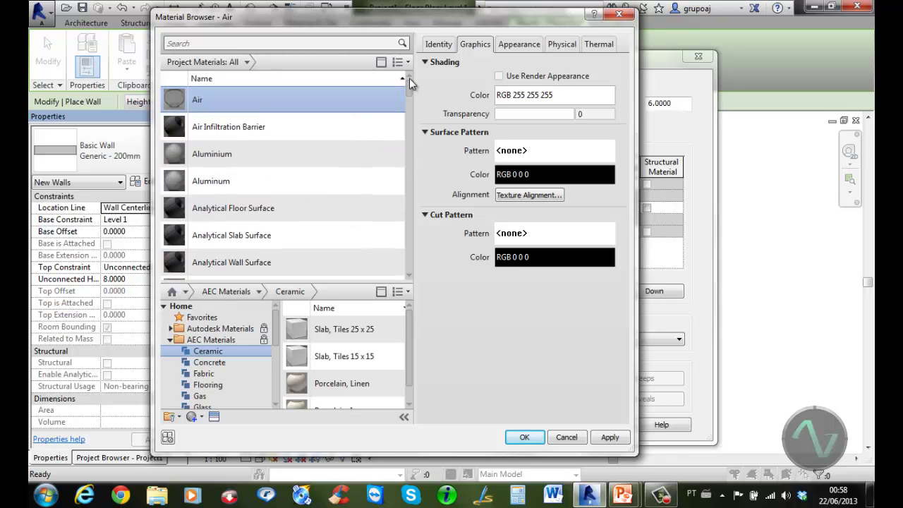
click(256, 42)
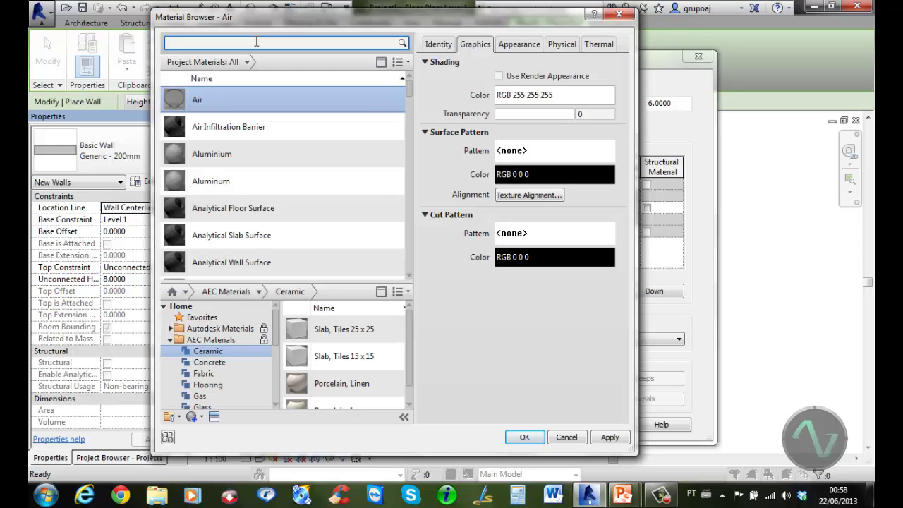
text(slab)
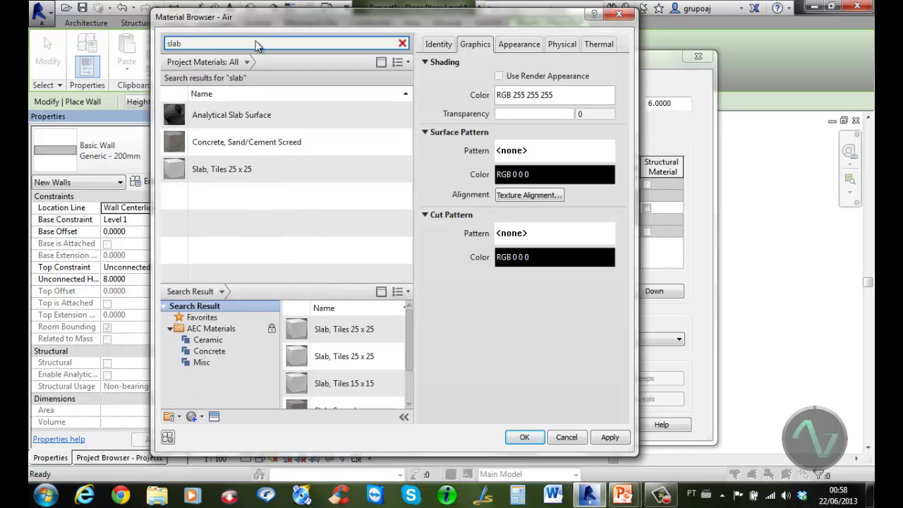
click(241, 168)
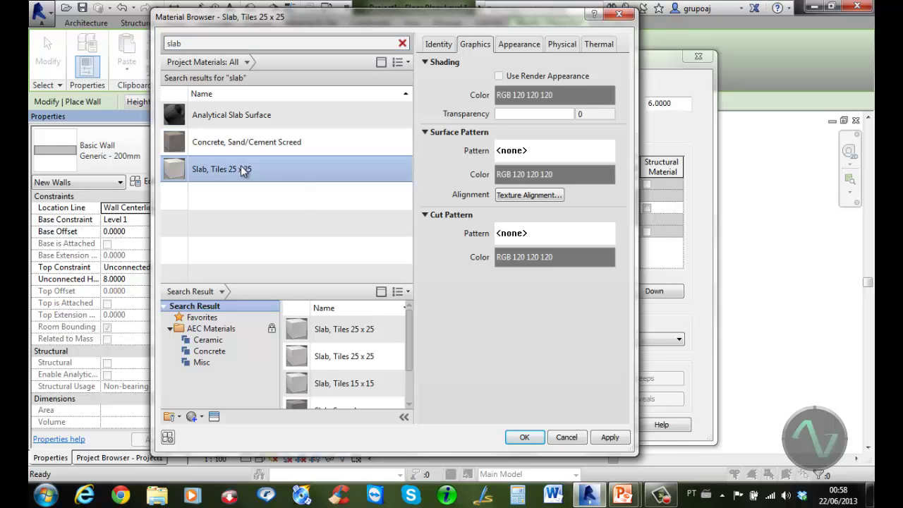
right_click(241, 169)
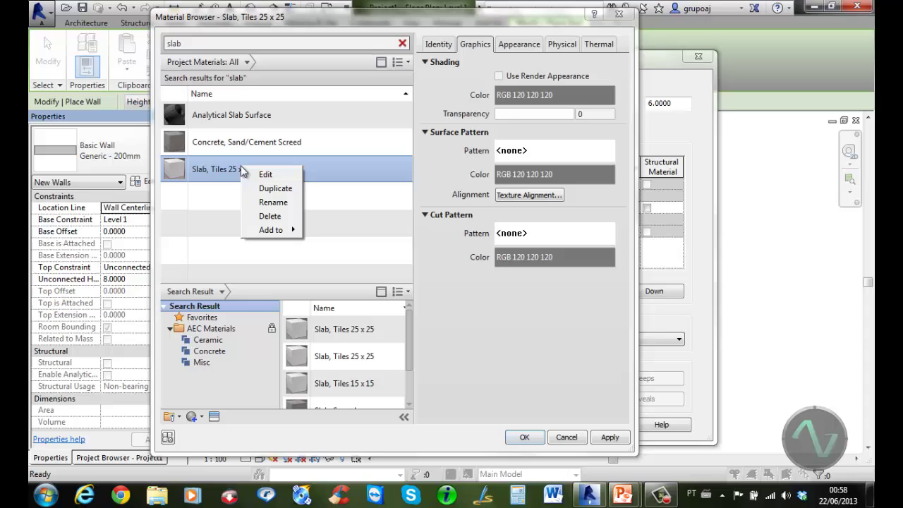
click(287, 202)
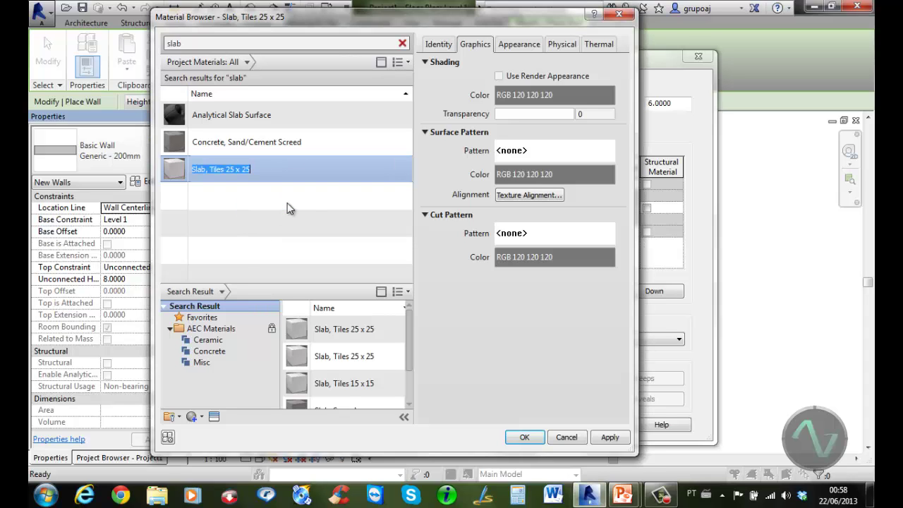
text(ceramica)
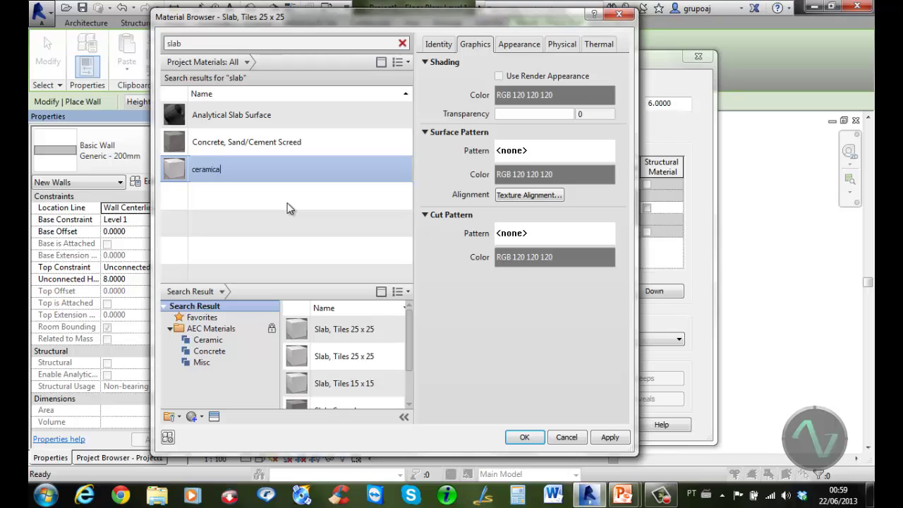
text( 30x30 branca)
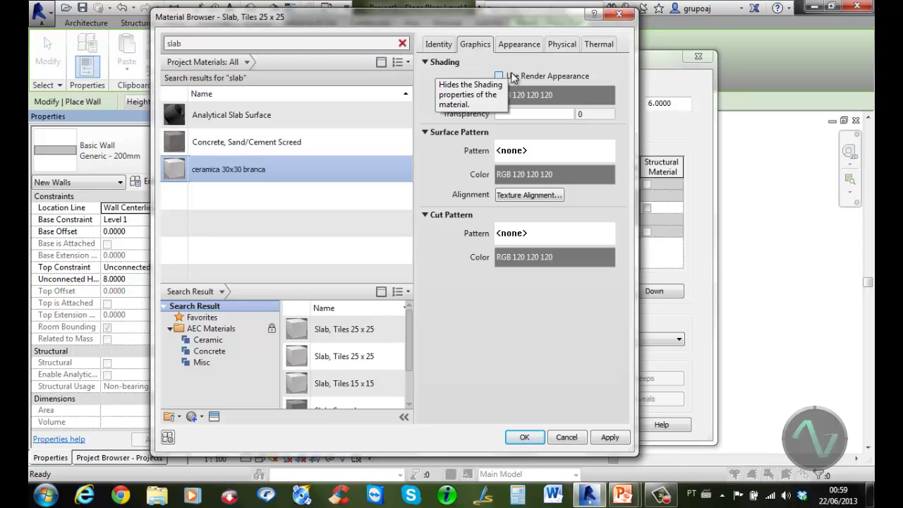
Step: Open the shading colour of the ceramica 30x30 branca material for editing
click(533, 100)
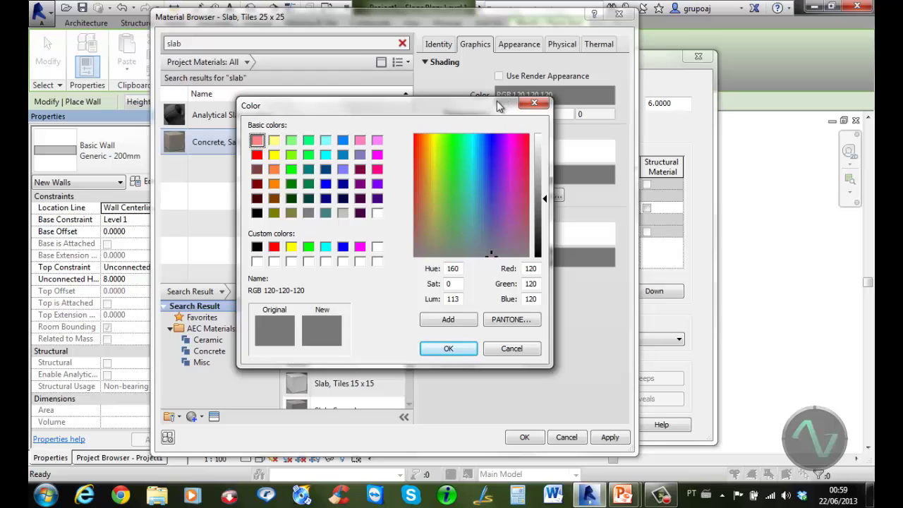
drag(498, 105, 461, 115)
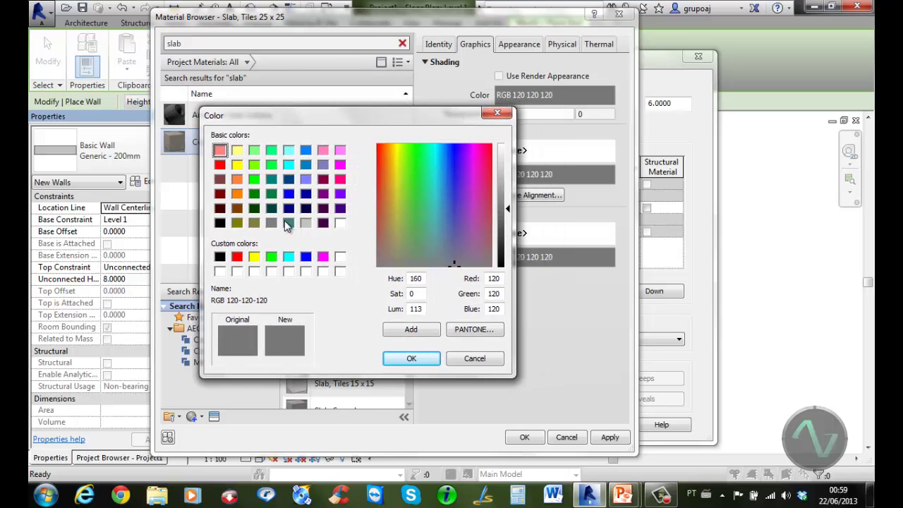
Step: Try a custom purple shading colour, RGB 145-082-220, and go through its hue, saturation, luminance and RGB values
drag(430, 243, 463, 185)
mouse_move(508, 209)
mouse_down()
mouse_move(509, 226)
mouse_move(509, 194)
mouse_up()
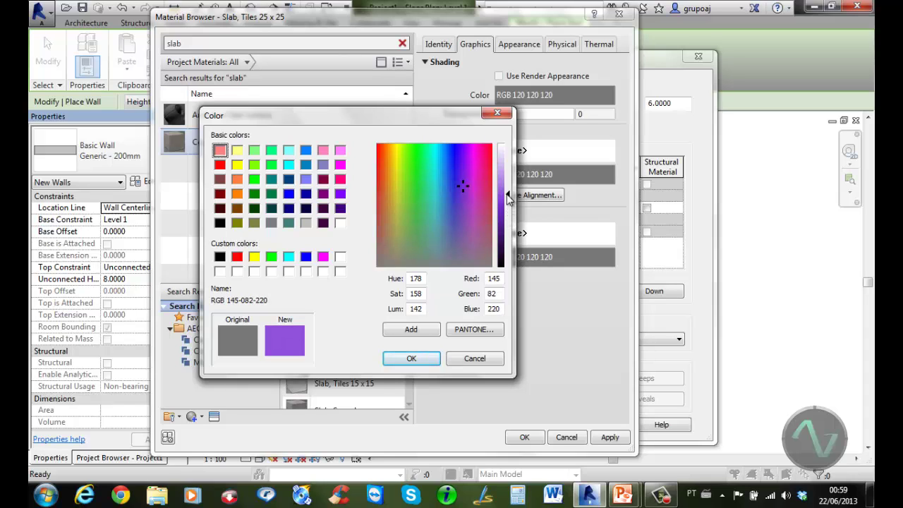
double_click(423, 278)
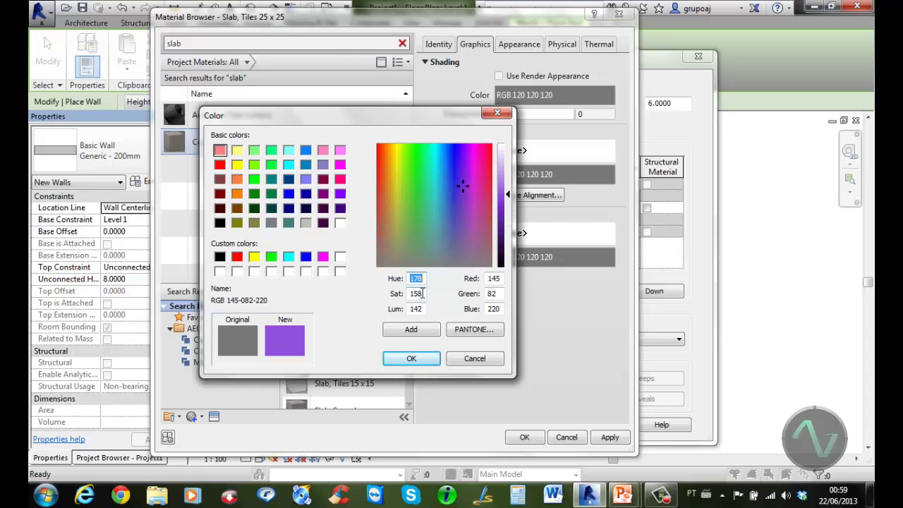
double_click(421, 294)
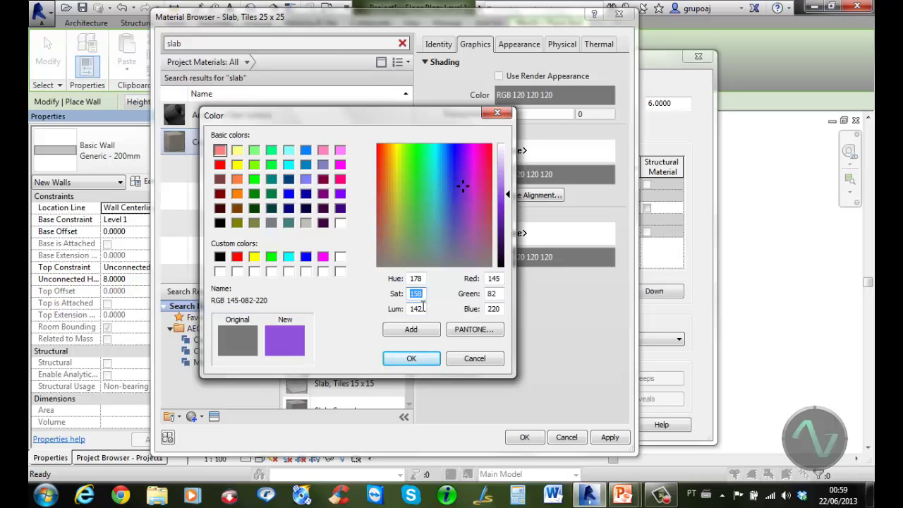
double_click(423, 308)
double_click(493, 279)
double_click(494, 295)
double_click(493, 308)
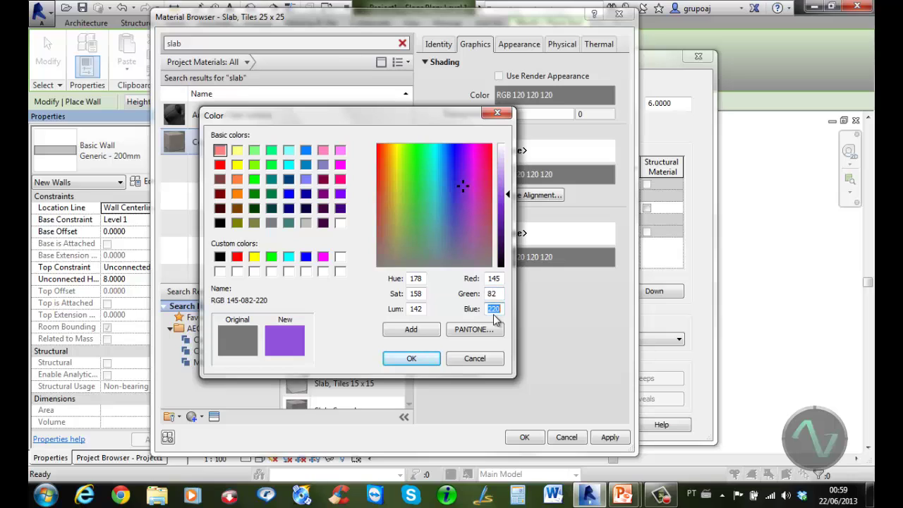
Step: Look through the PANTONE colour range and leave the picker without choosing a colour
click(484, 331)
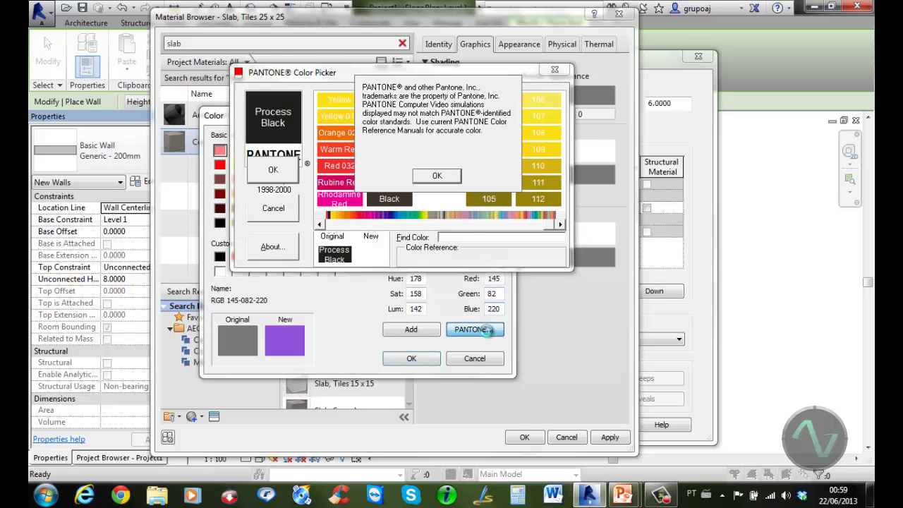
click(447, 175)
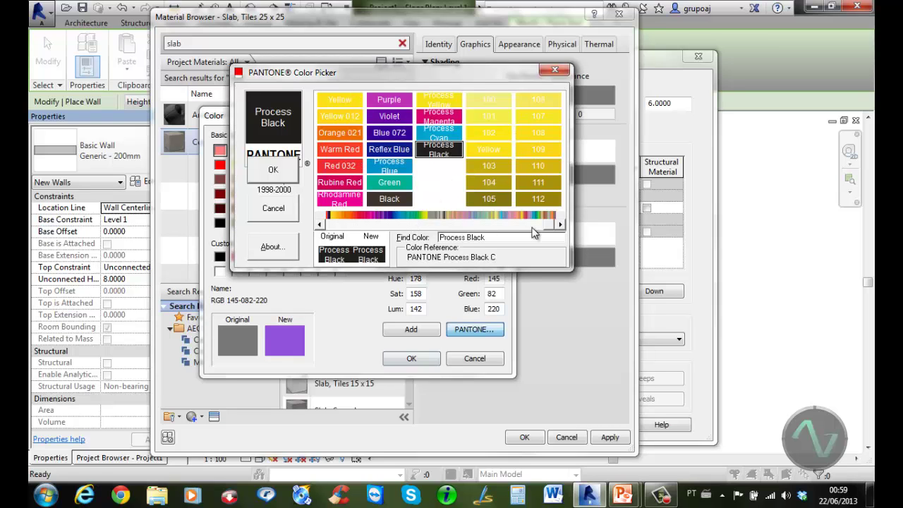
drag(554, 227, 387, 226)
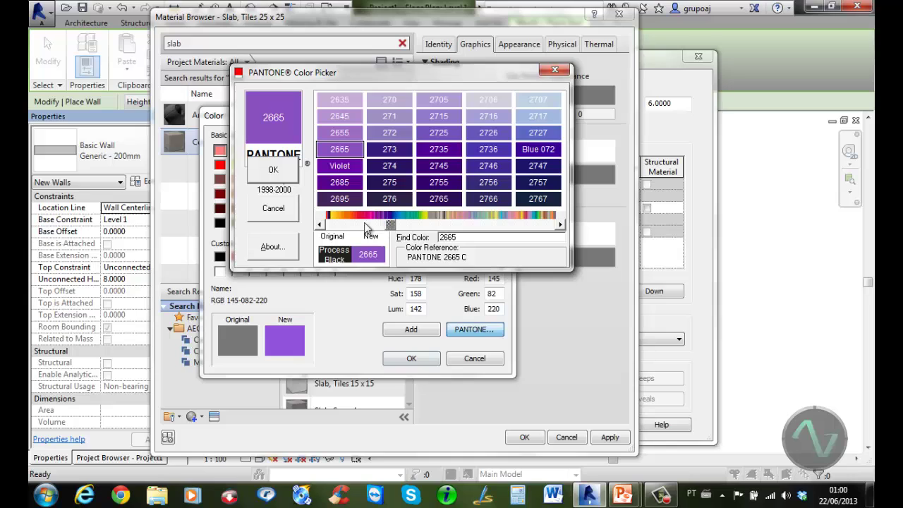
click(273, 209)
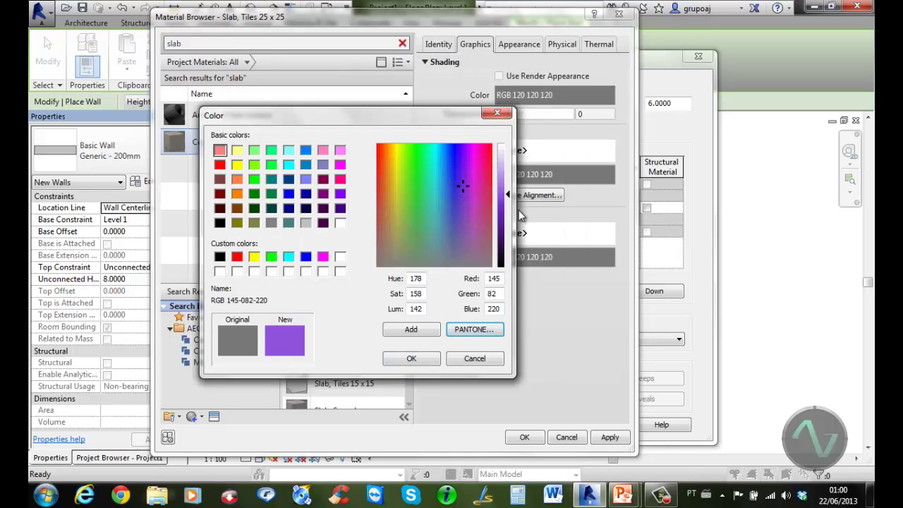
Step: Set the ceramic material's shading colour to the basic colour White, keeping its transparency at 0
click(341, 223)
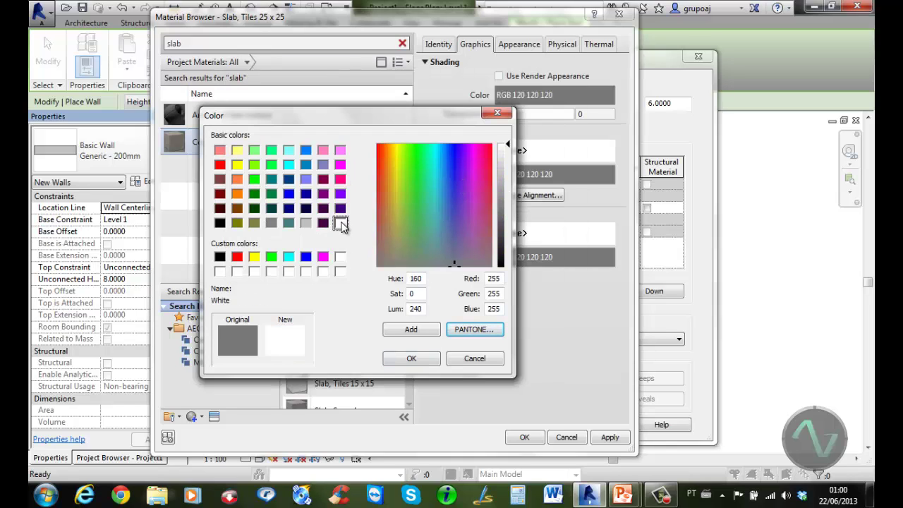
click(412, 358)
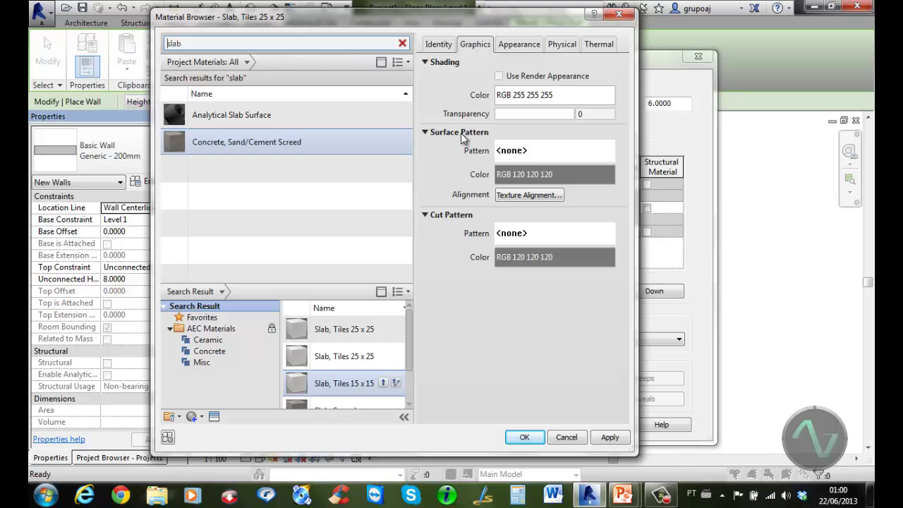
click(518, 116)
drag(518, 116, 496, 115)
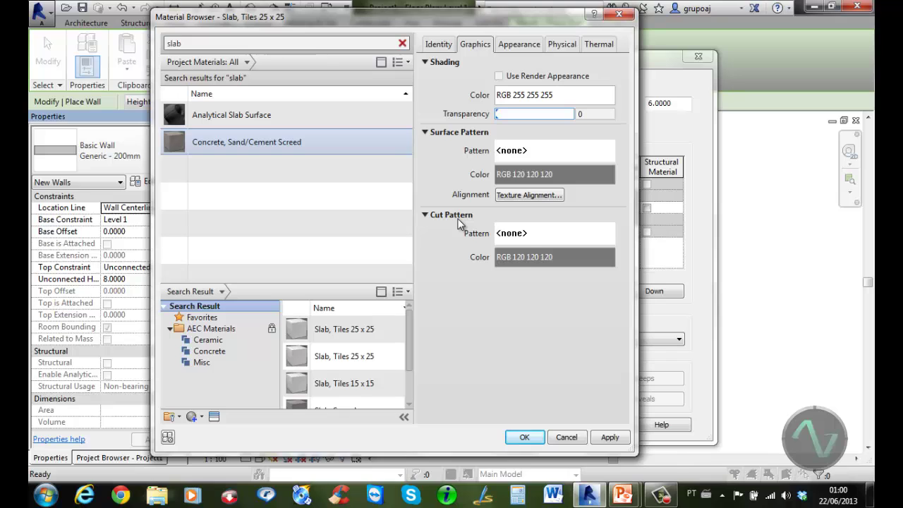
Step: Start a new model-type surface pattern named 30x30 for the ceramic material
click(550, 150)
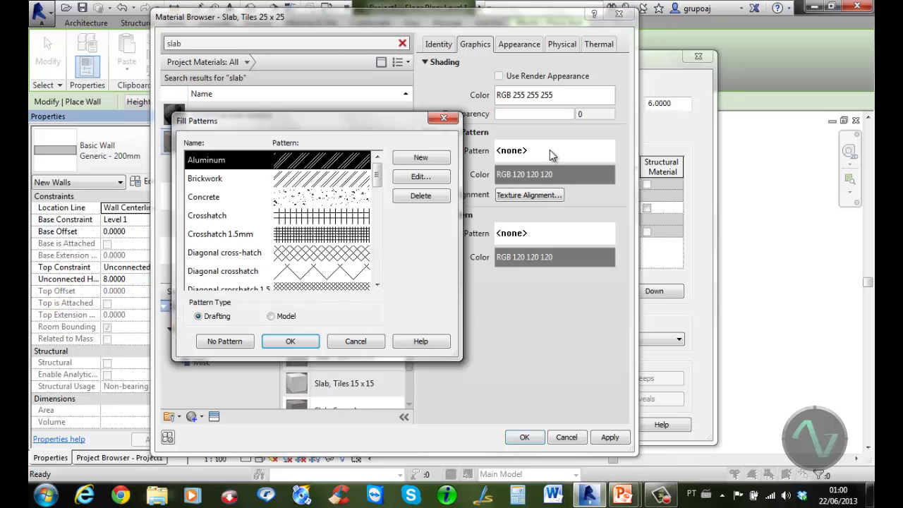
mouse_move(379, 172)
mouse_down()
mouse_move(380, 274)
mouse_move(378, 162)
mouse_up()
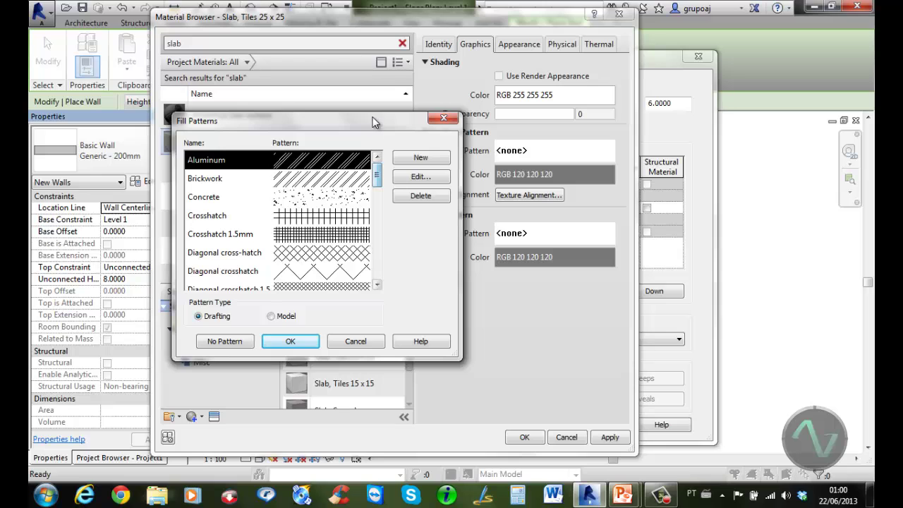
drag(373, 116, 459, 108)
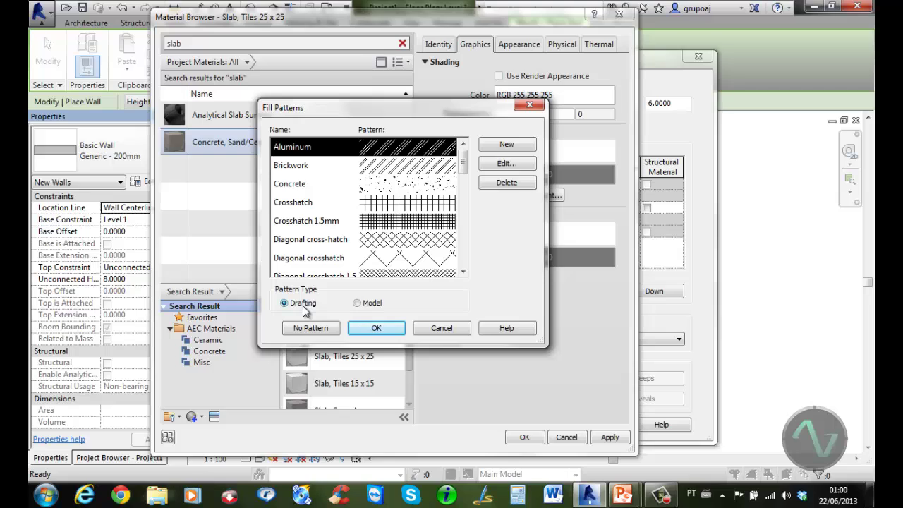
click(360, 306)
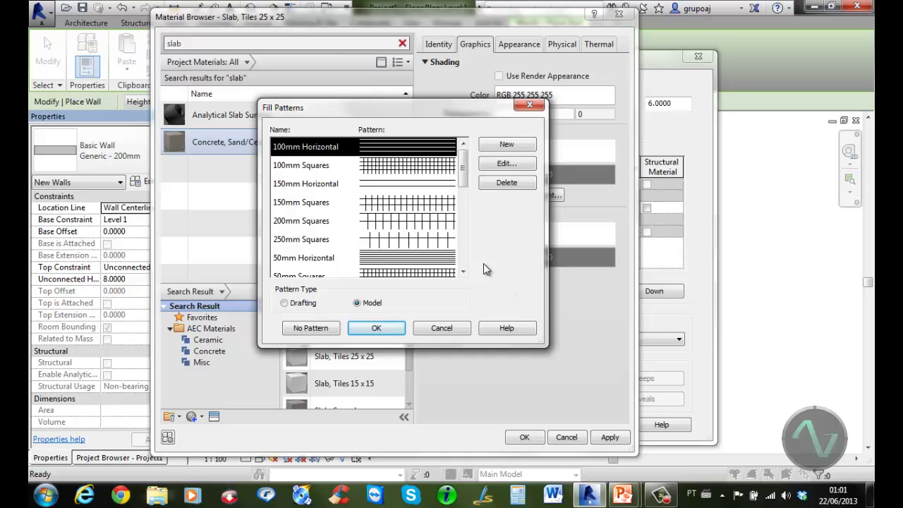
click(512, 147)
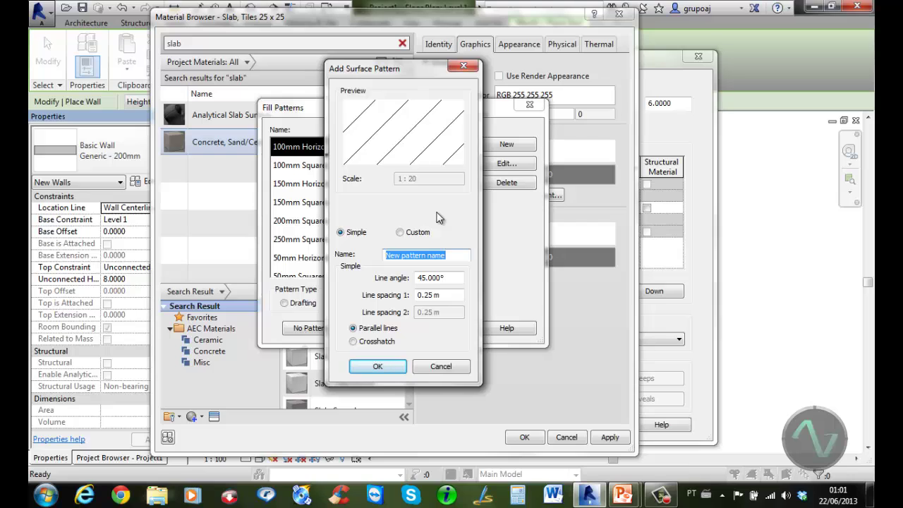
text(30x30)
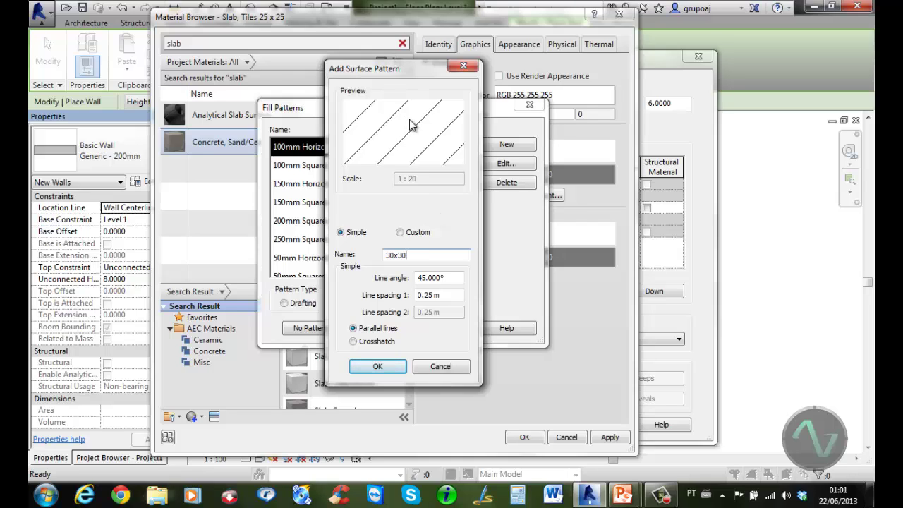
Step: Define the 30x30 pattern as a crosshatch with line angle 0 and both line spacings 0.30 m, and apply it as the surface pattern
drag(459, 278, 406, 280)
text(0)
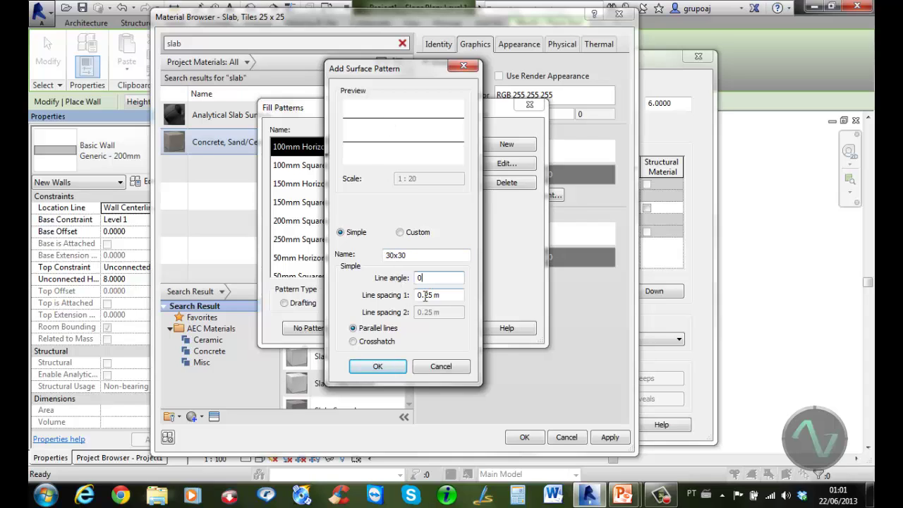
drag(424, 296, 436, 296)
text(30)
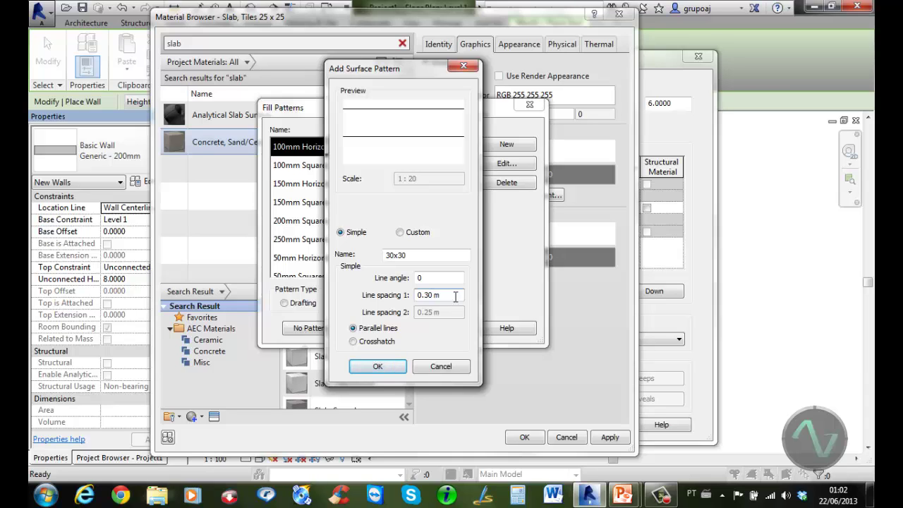
click(355, 343)
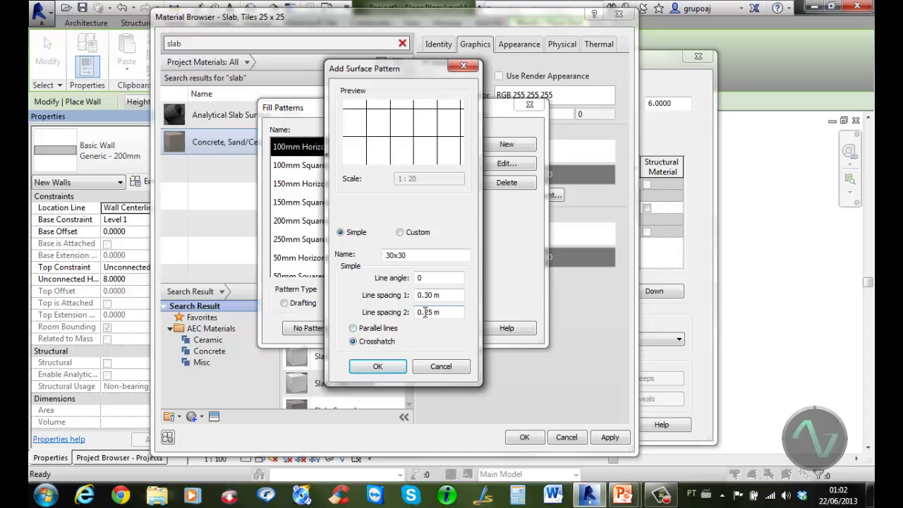
drag(427, 312, 432, 311)
text(3)
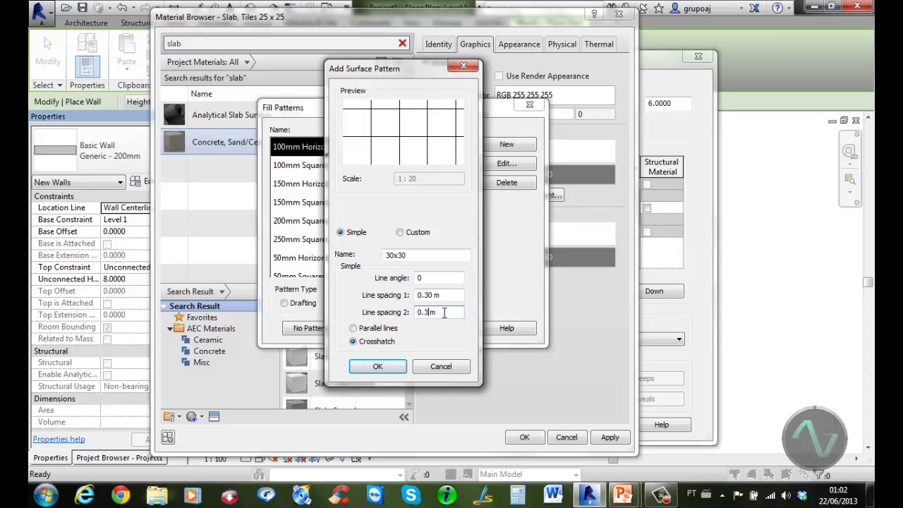
click(444, 312)
click(378, 366)
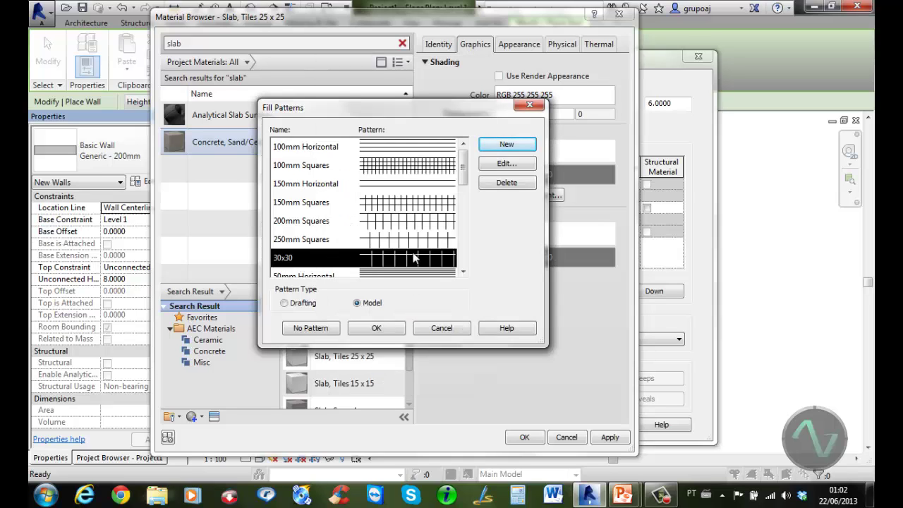
click(383, 329)
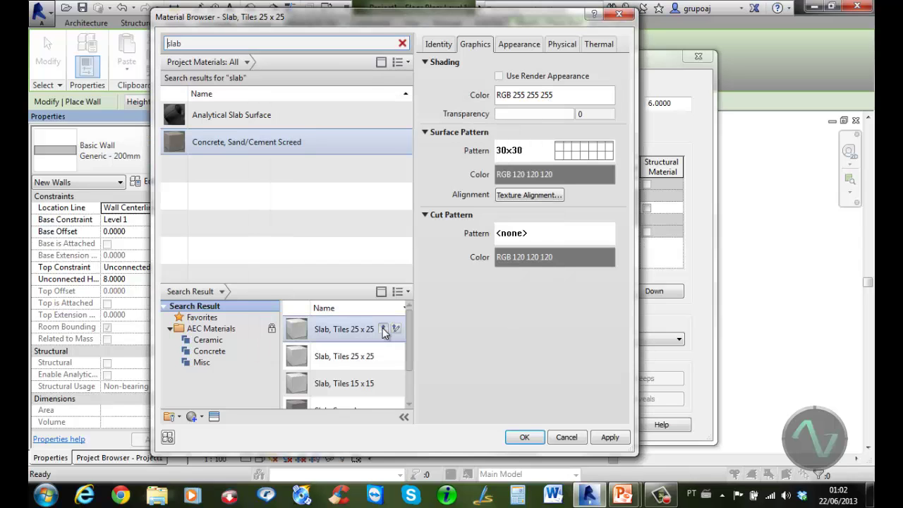
Step: Set the surface pattern's colour to Black and keep the material's cut pattern at none
click(544, 181)
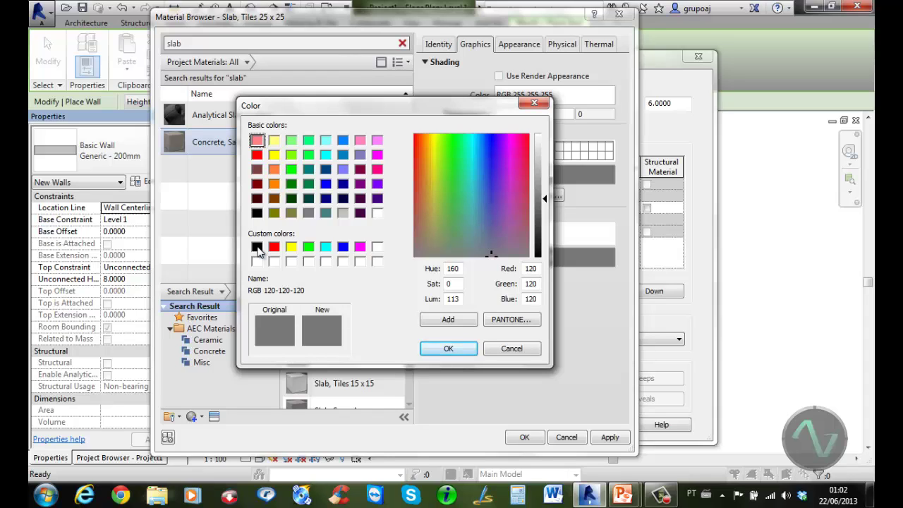
click(257, 246)
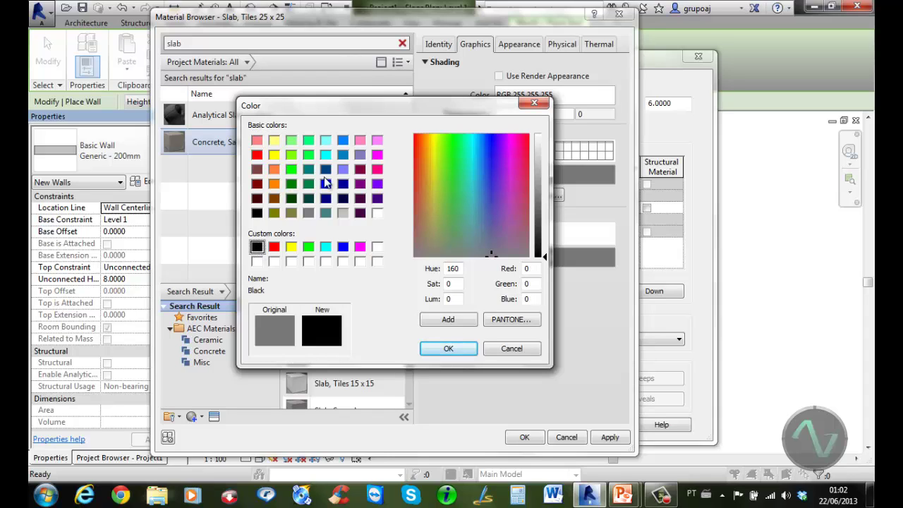
click(449, 349)
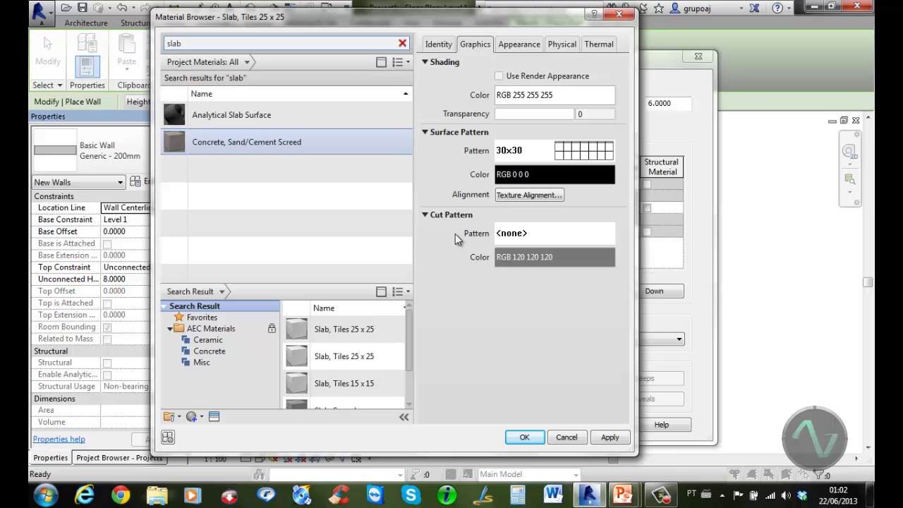
click(560, 233)
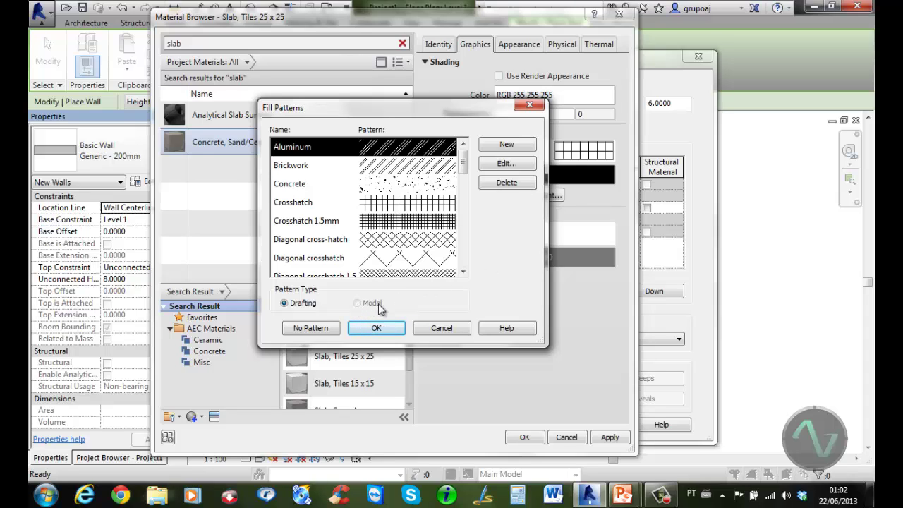
click(311, 328)
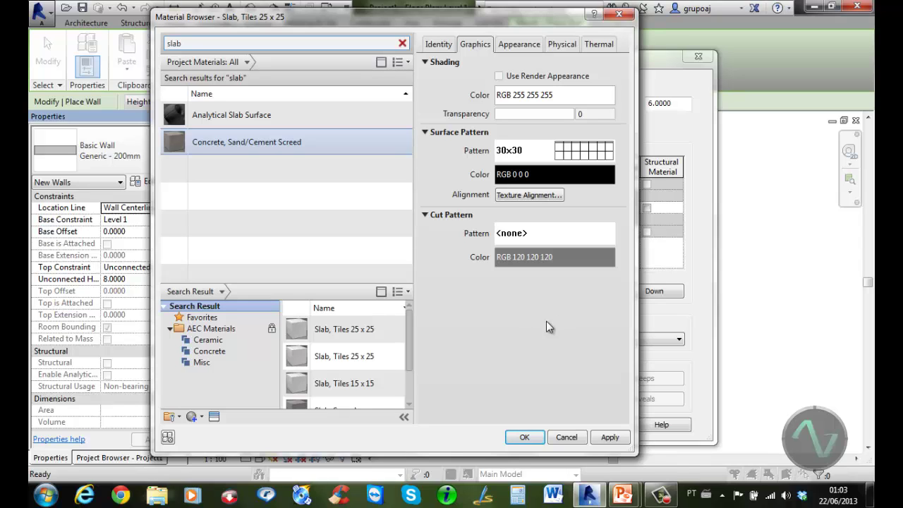
Step: Keep the appearance type Ceramic, set its colour to White, RGB 255 255 255, and make the shading use the render appearance
click(520, 45)
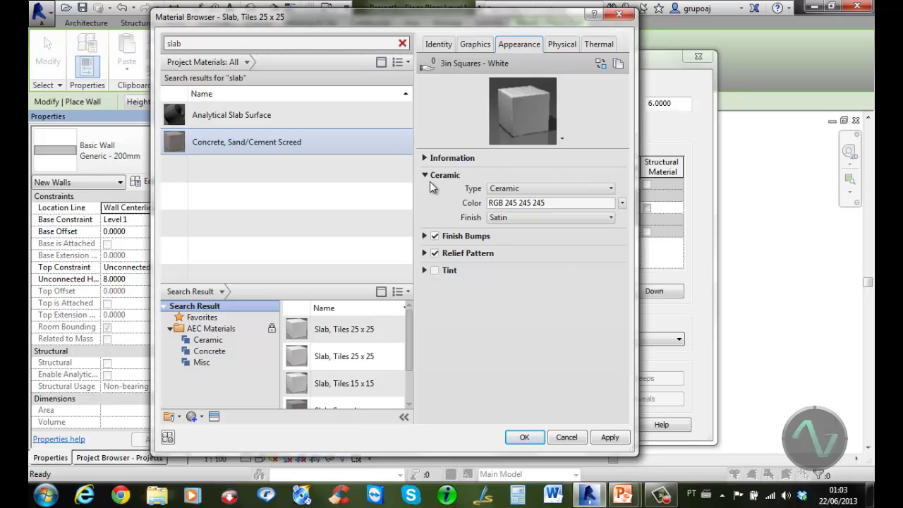
click(547, 189)
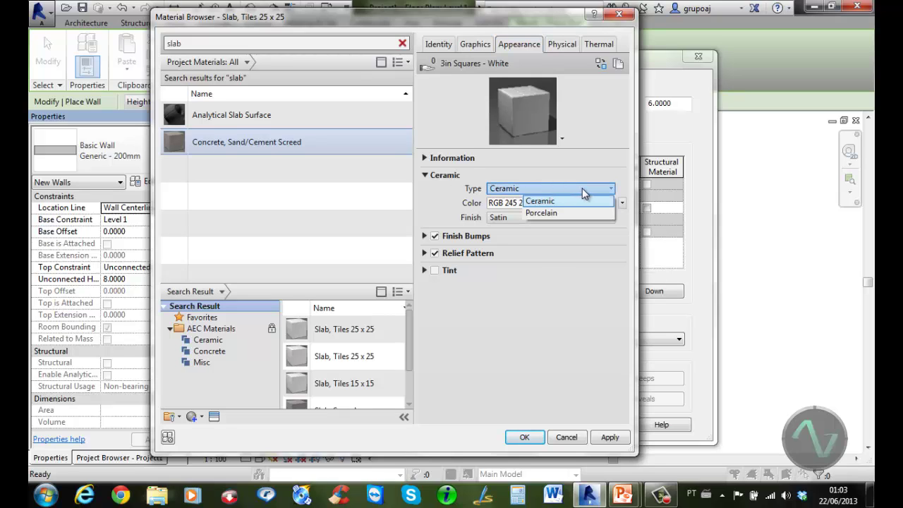
click(573, 200)
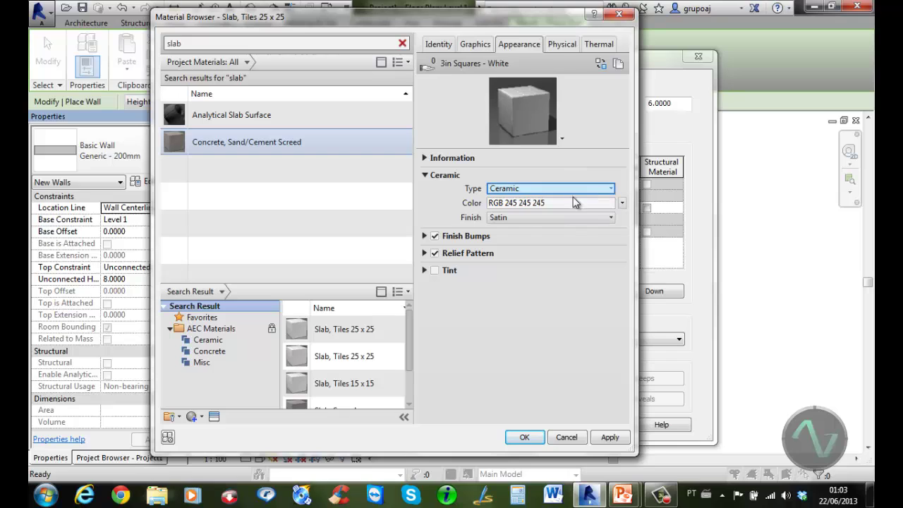
click(573, 203)
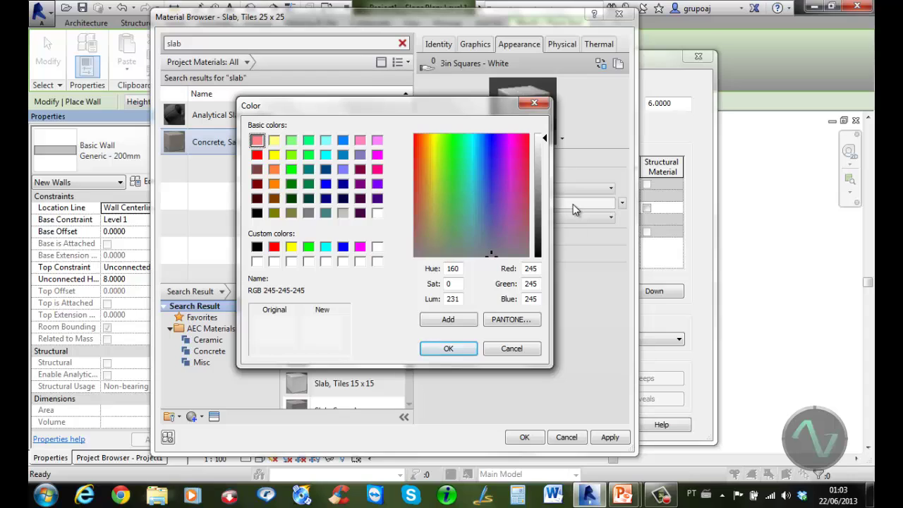
click(378, 213)
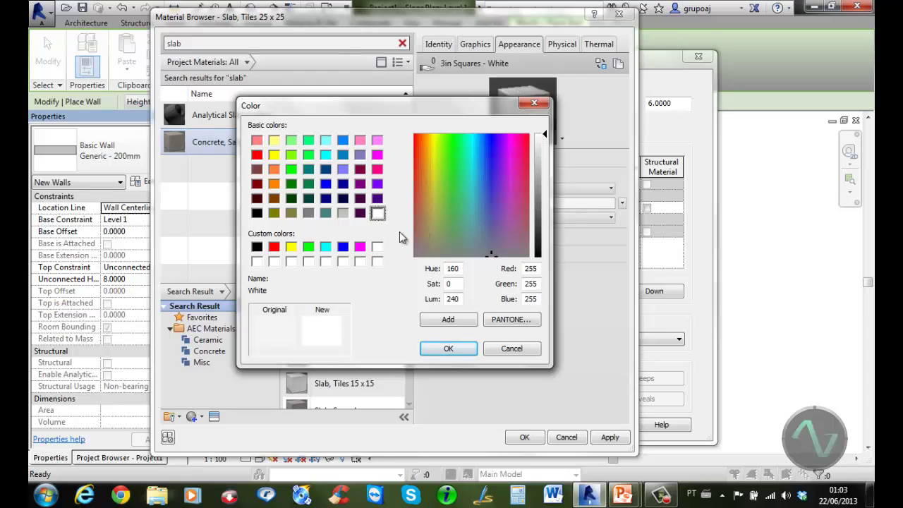
click(450, 348)
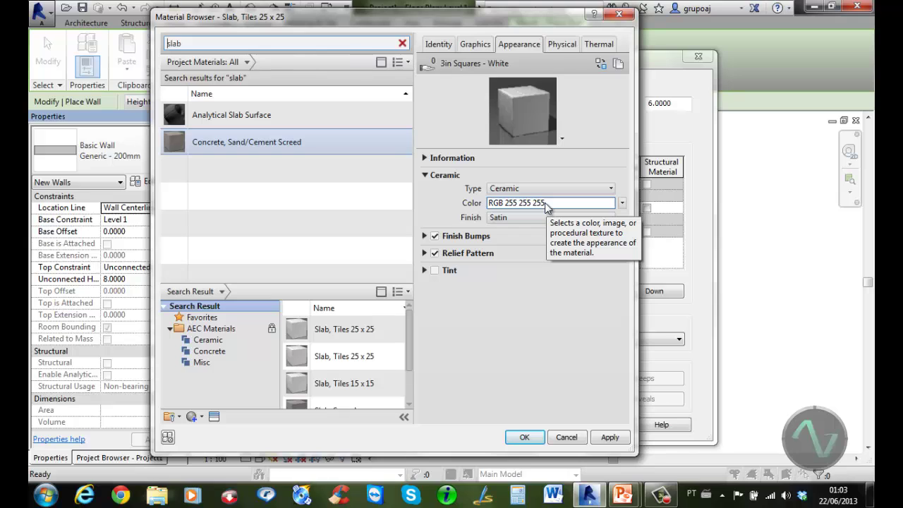
click(478, 43)
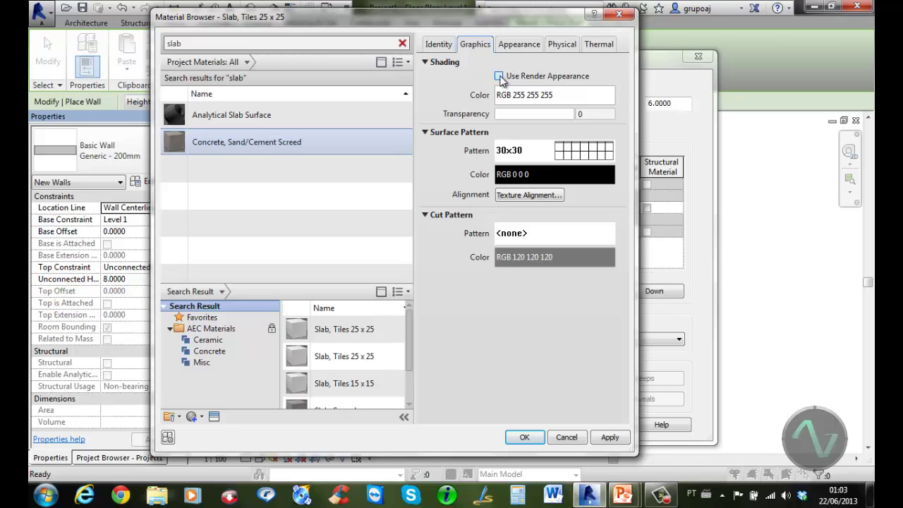
click(499, 76)
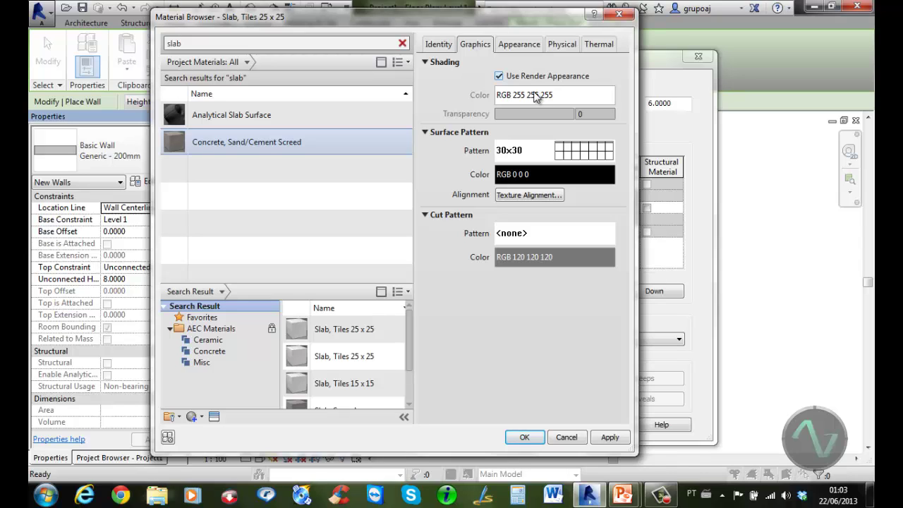
Step: Examine the ceramic's finish options and finish bump types, including a custom image file, keeping Satin and Wavy
click(527, 45)
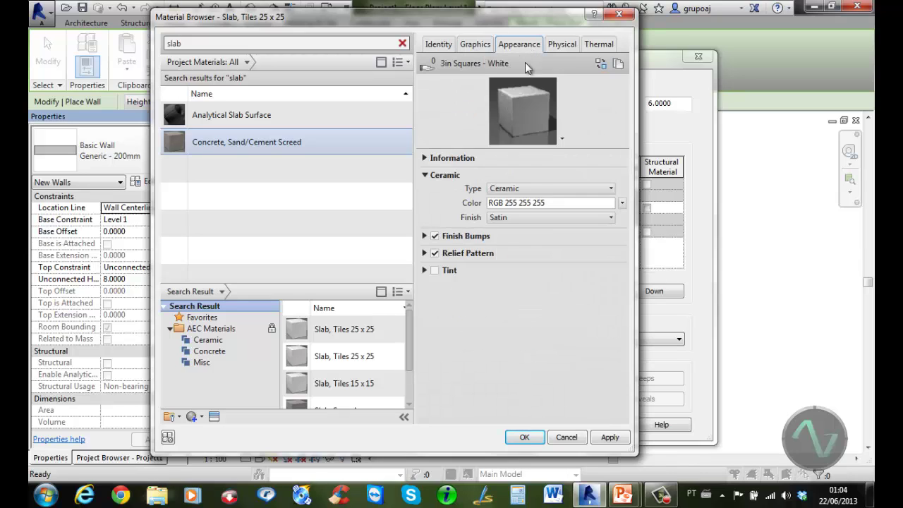
click(525, 220)
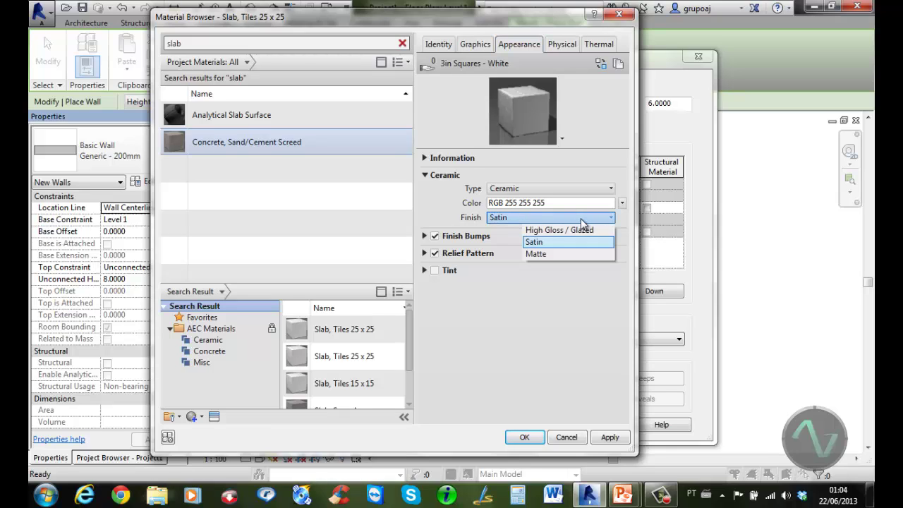
click(444, 207)
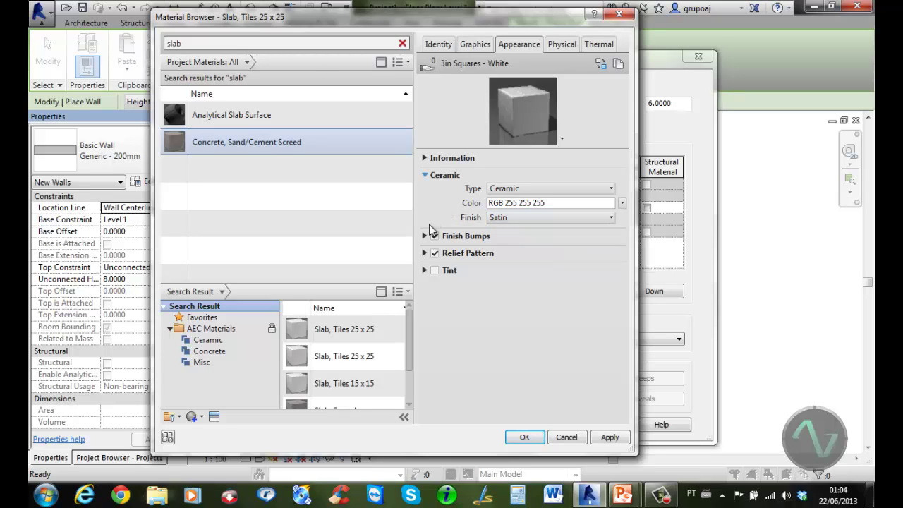
click(425, 236)
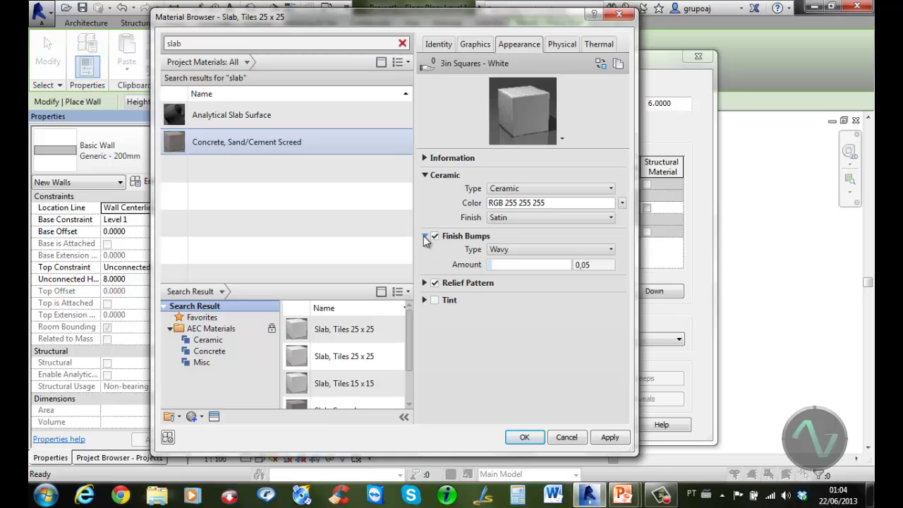
click(608, 250)
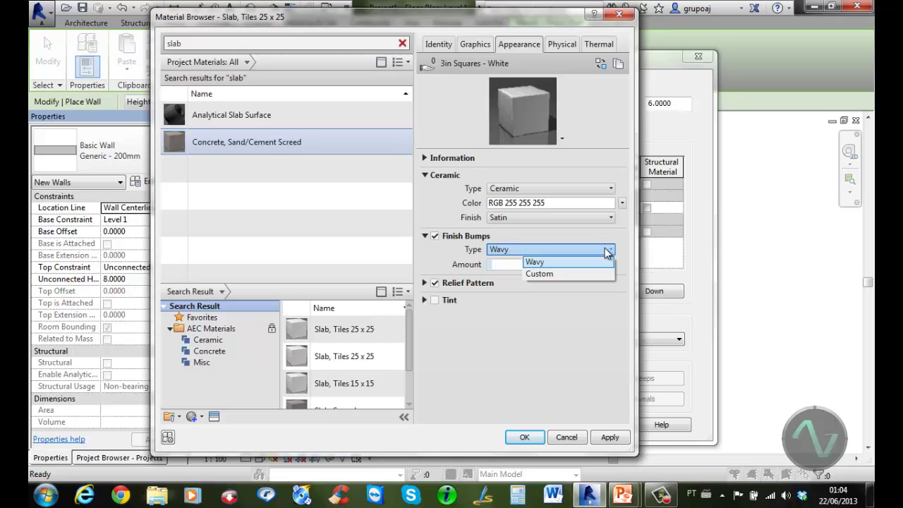
click(580, 274)
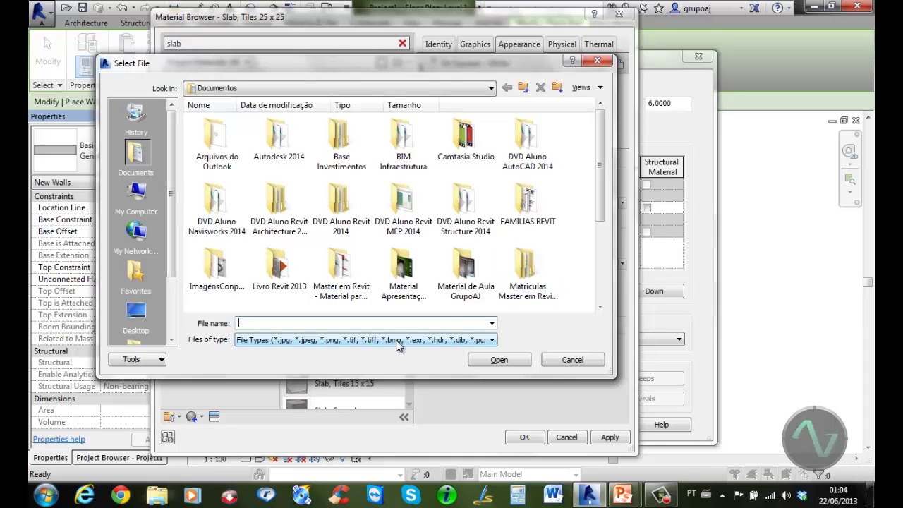
click(581, 360)
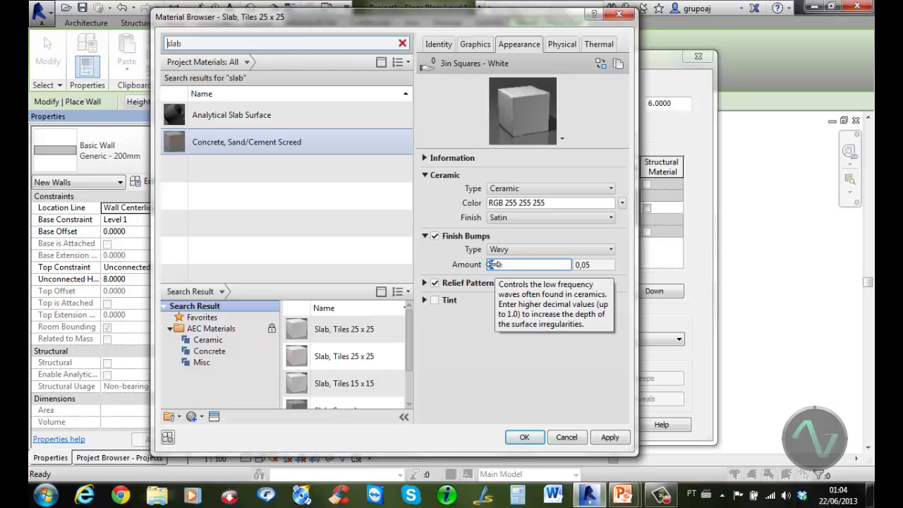
Step: Examine the ceramic's relief pattern image, TileSquareBump.png, and its texture settings
click(425, 283)
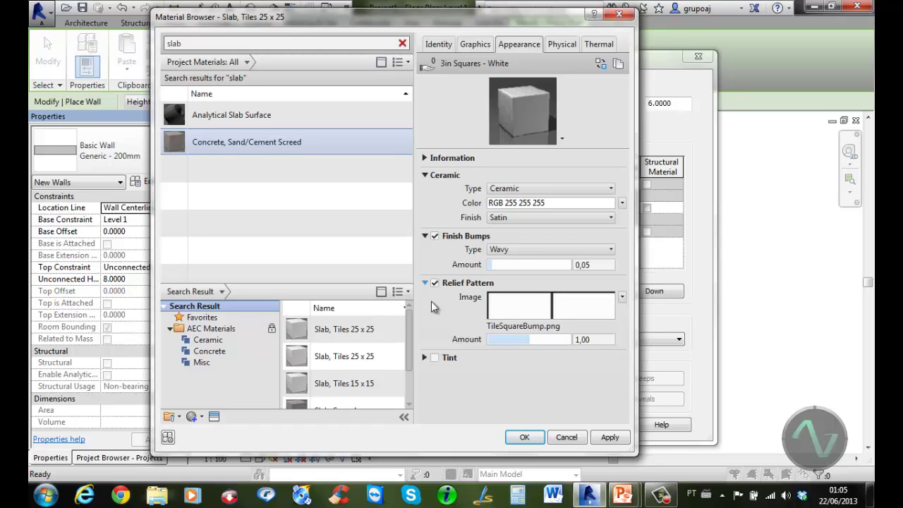
click(554, 309)
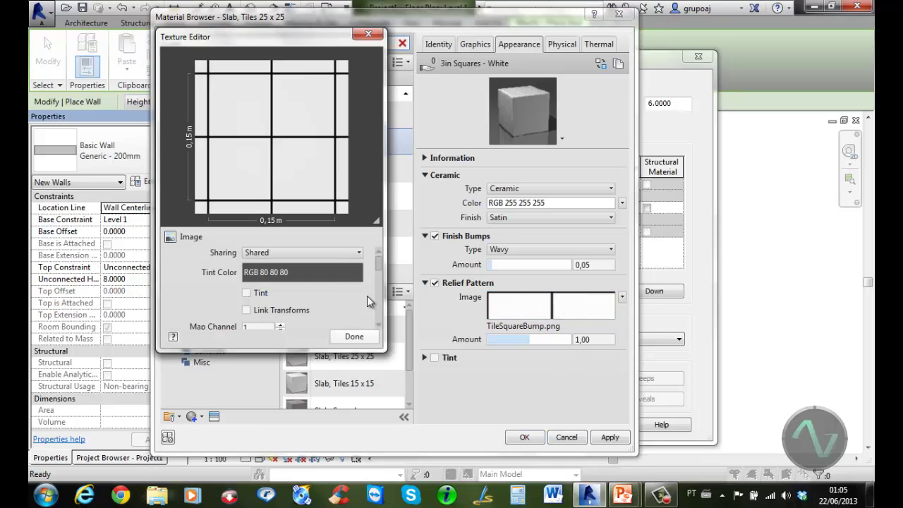
drag(379, 259, 387, 318)
scroll(386, 315, up, 10)
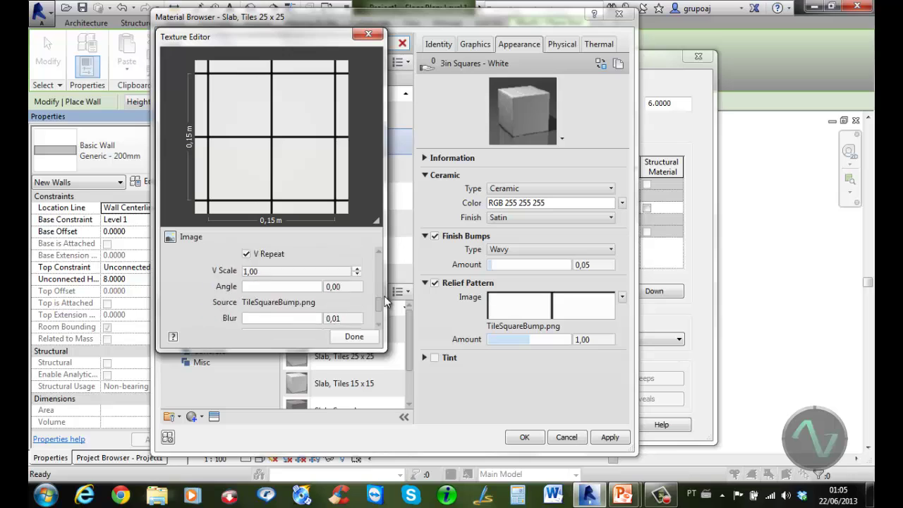
click(359, 336)
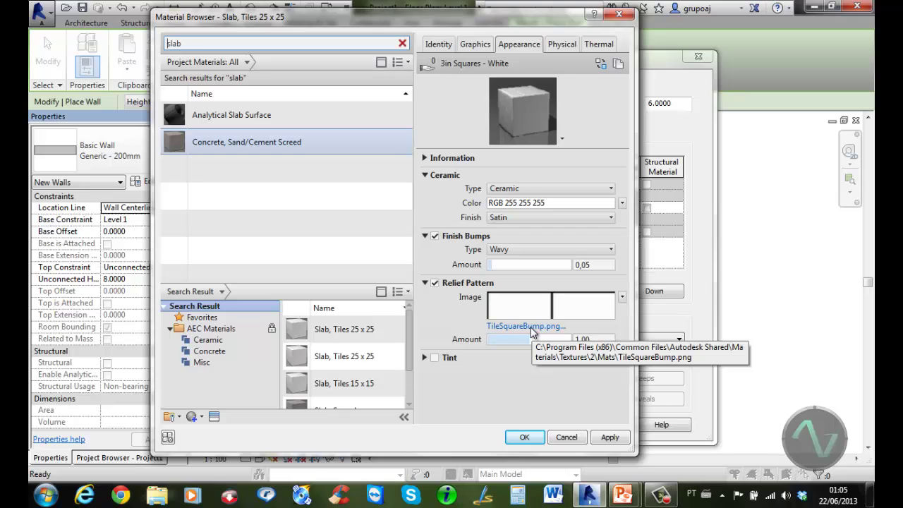
mouse_move(534, 317)
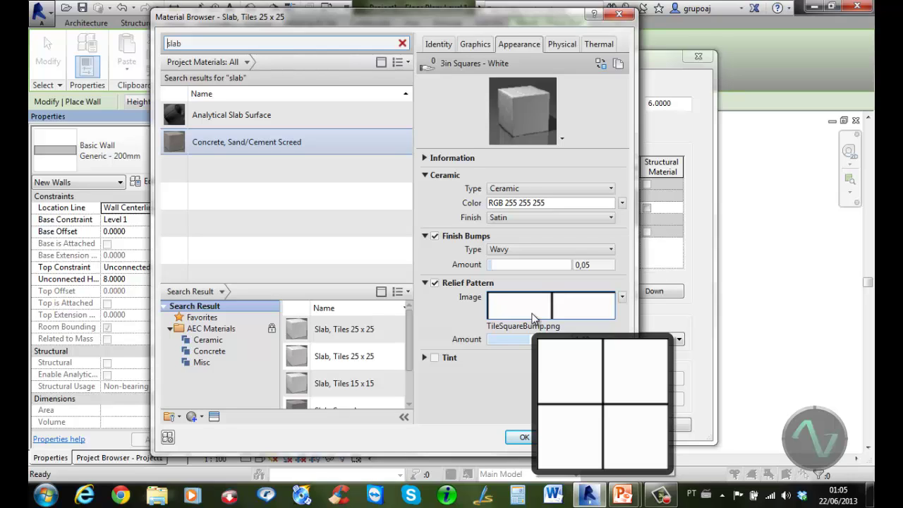
Step: Try Checker, Gradient, Marble, Tiles, Waves and Wood as the ceramic's relief pattern
click(623, 297)
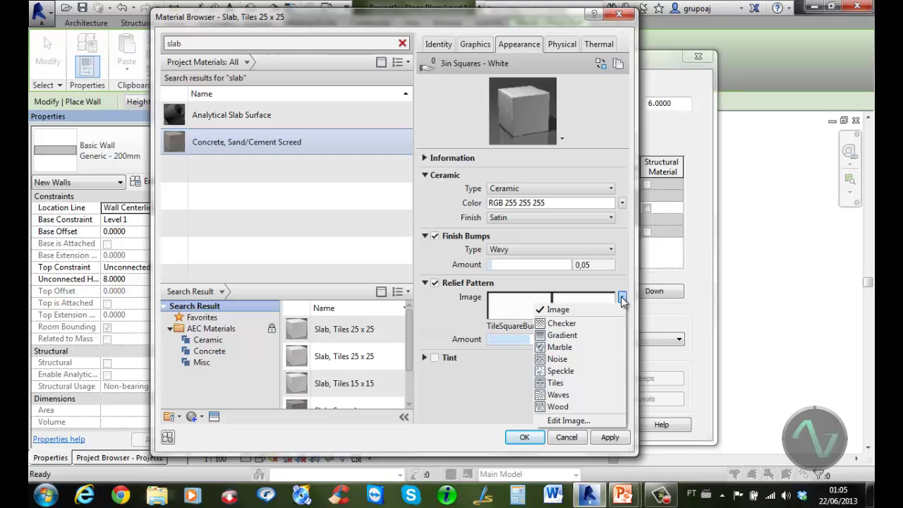
click(562, 323)
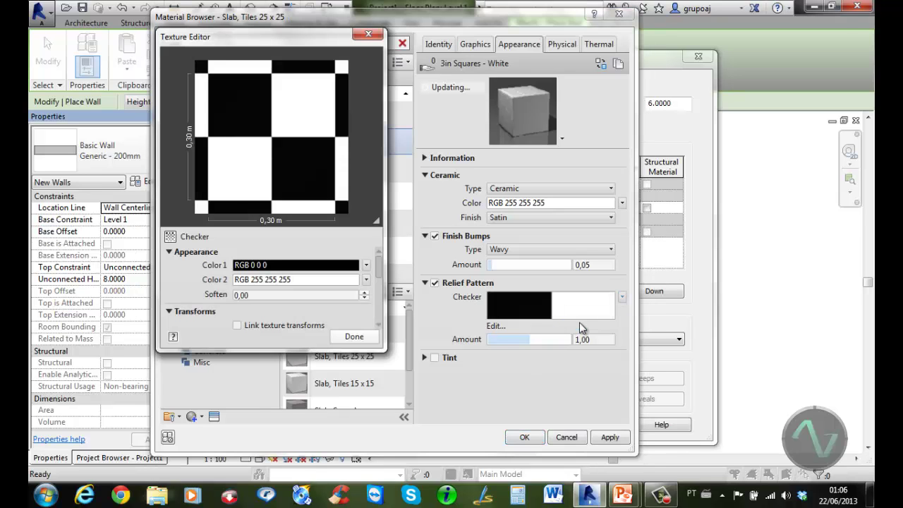
click(622, 297)
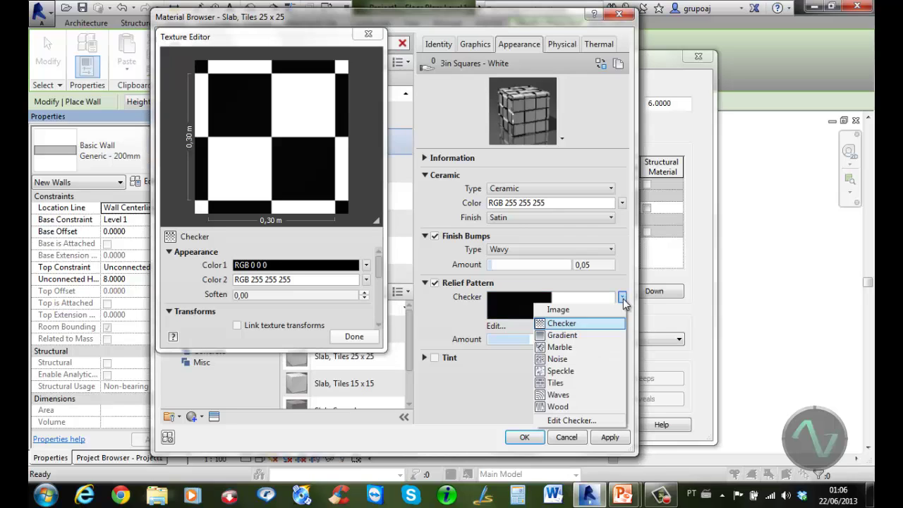
click(569, 335)
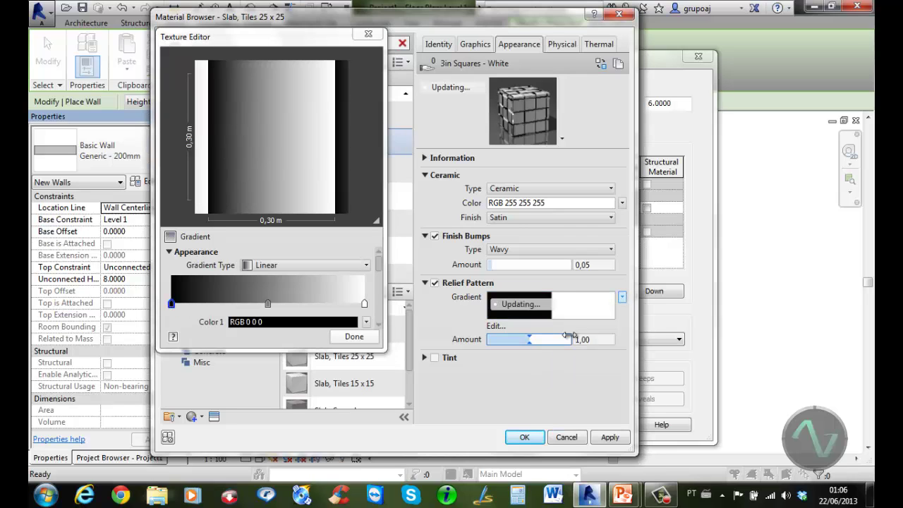
click(622, 297)
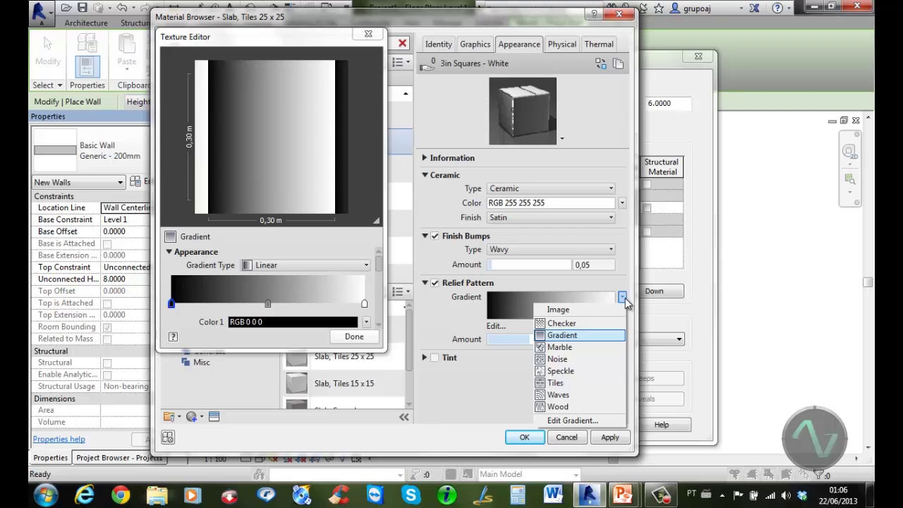
click(580, 346)
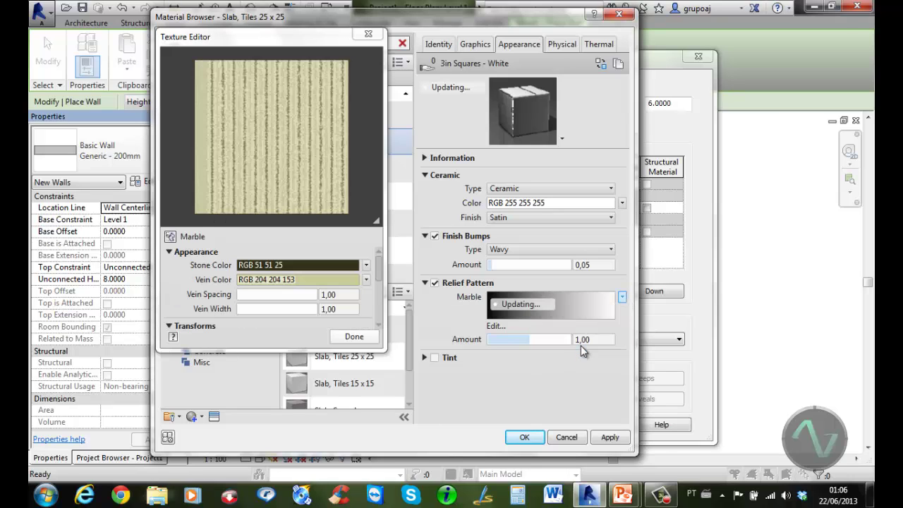
click(622, 297)
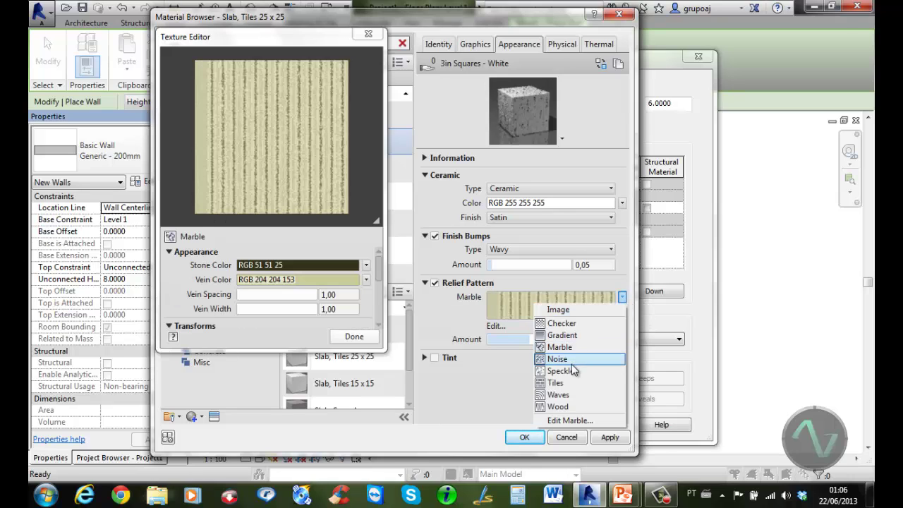
click(562, 383)
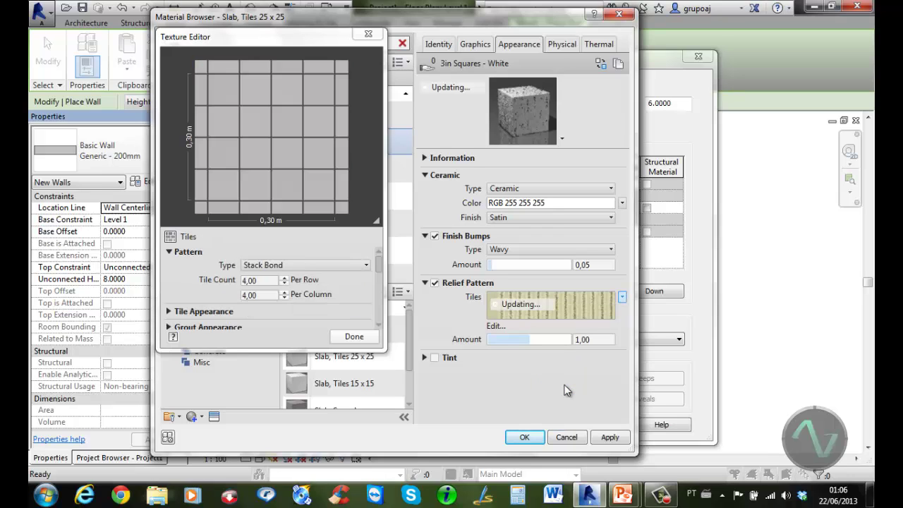
click(622, 297)
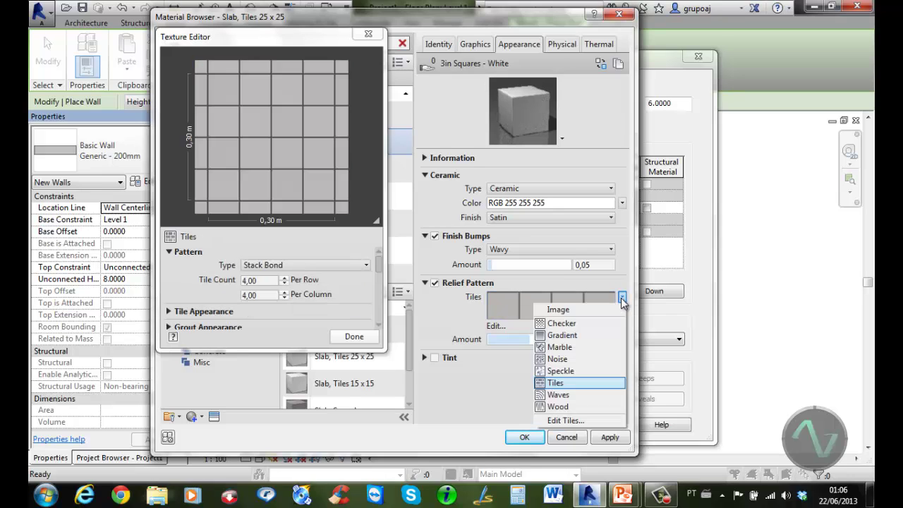
click(569, 395)
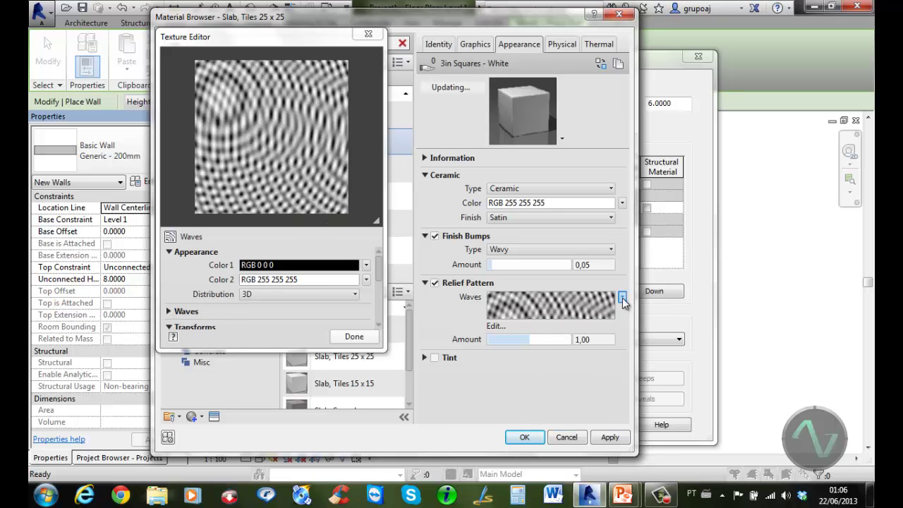
click(622, 297)
click(578, 406)
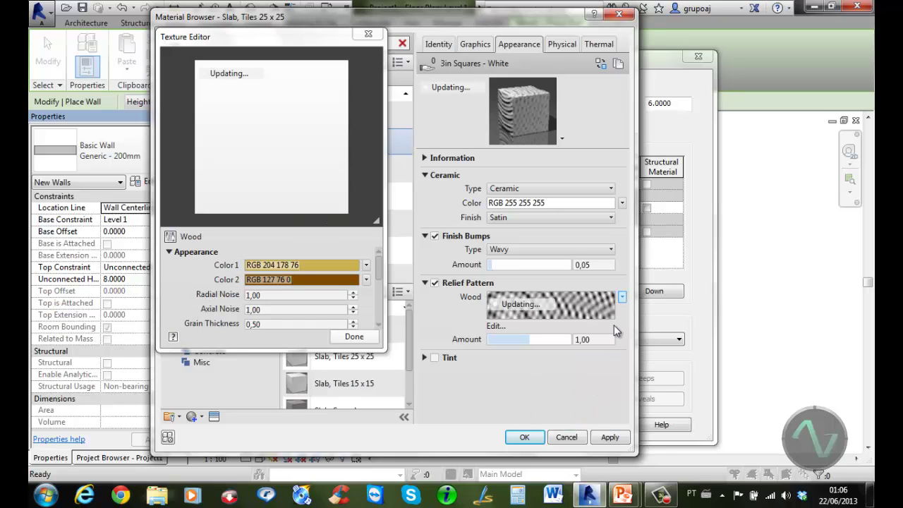
Step: Return the relief pattern to Image and set the texture's sample size to 0.60 m in width and height
click(621, 296)
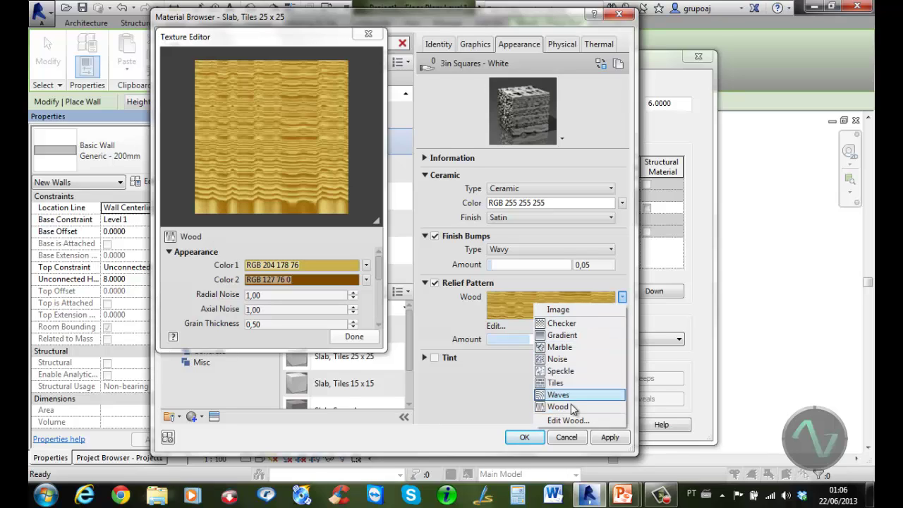
click(588, 309)
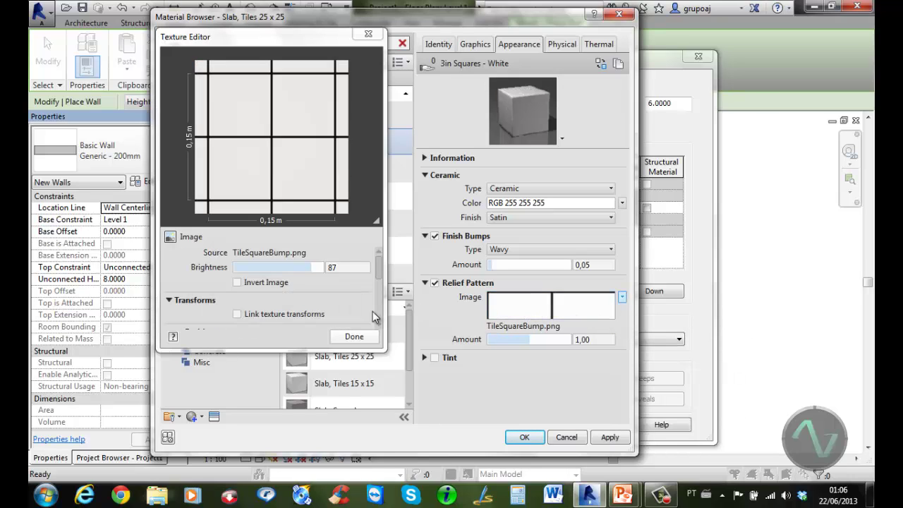
drag(379, 271, 380, 308)
double_click(263, 277)
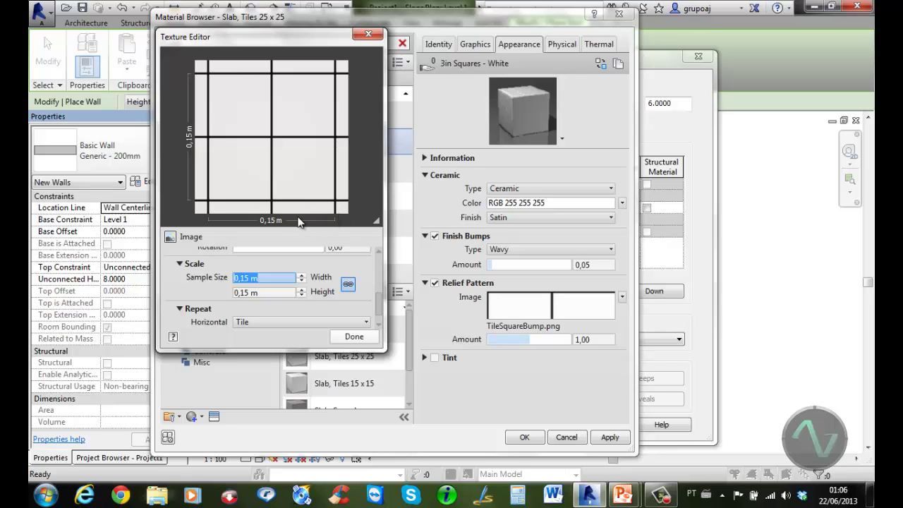
mouse_move(271, 226)
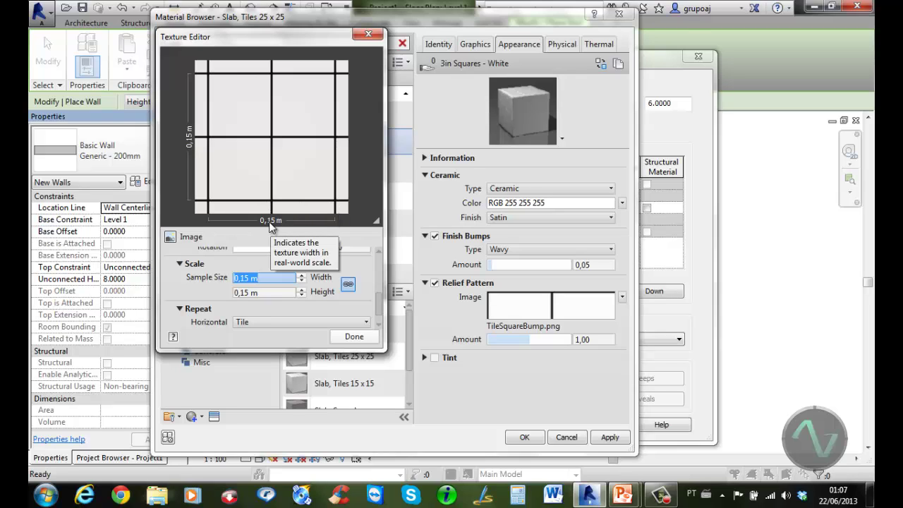
drag(240, 278, 249, 278)
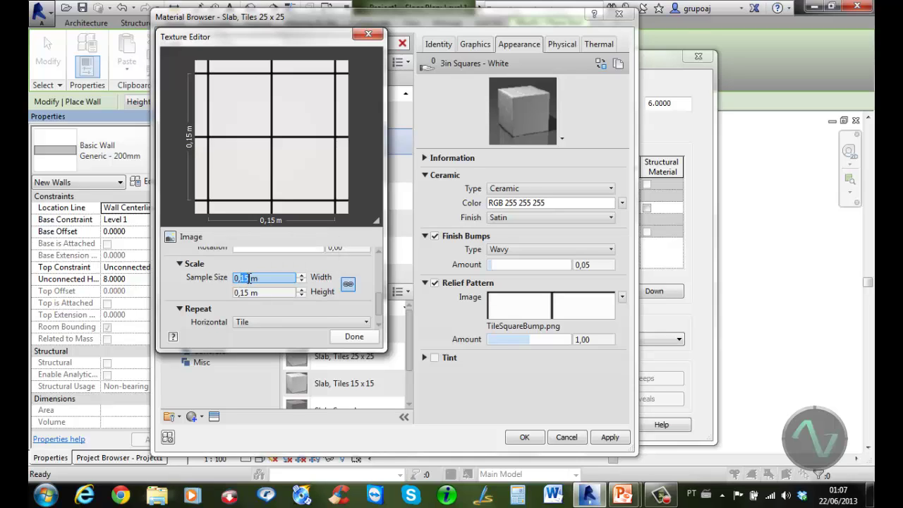
text(60)
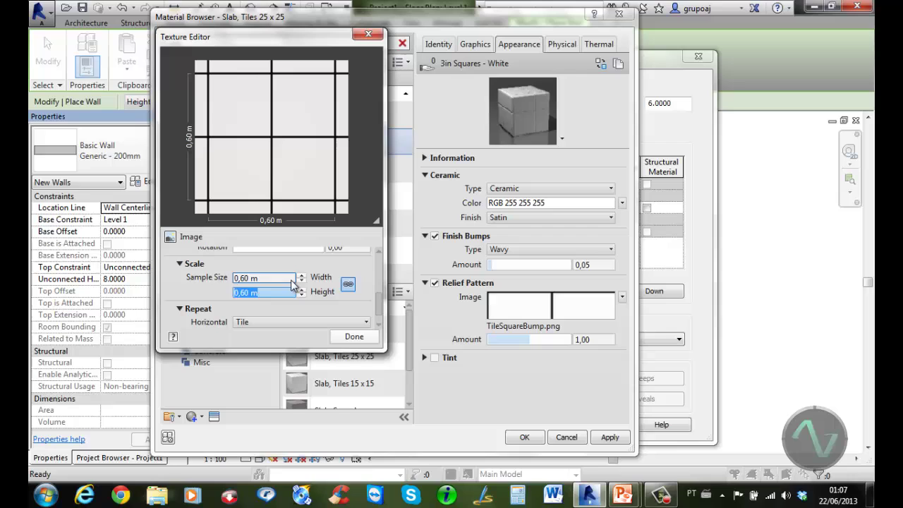
click(356, 336)
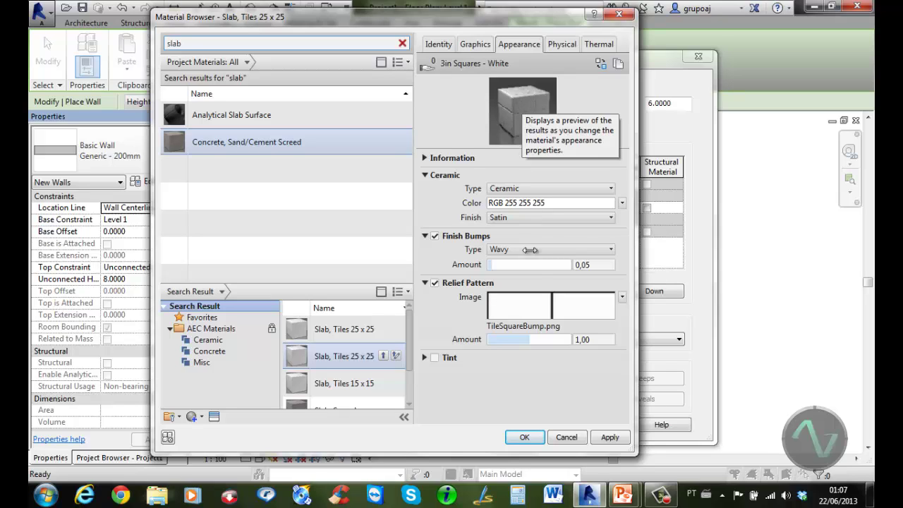
Step: Adjust the texture alignment between the render appearance and the 30x30 surface pattern with several nudges right and several up
mouse_move(553, 325)
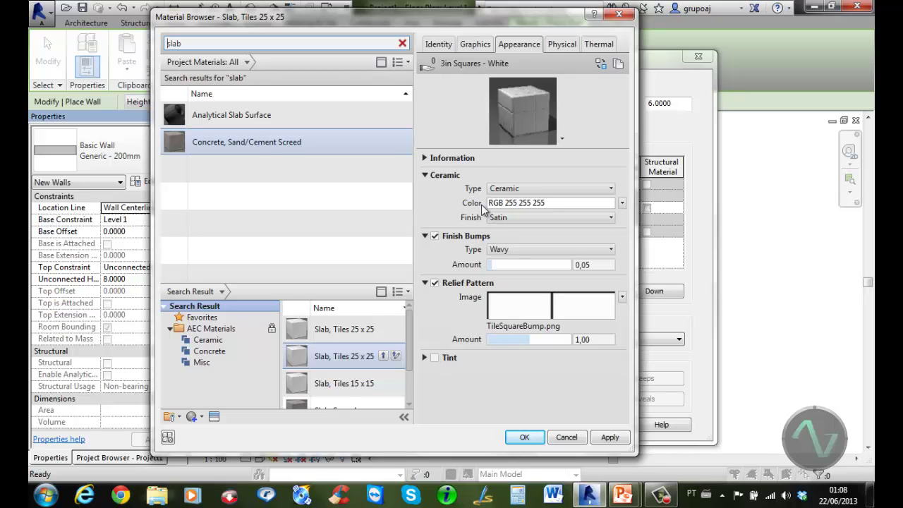
click(479, 46)
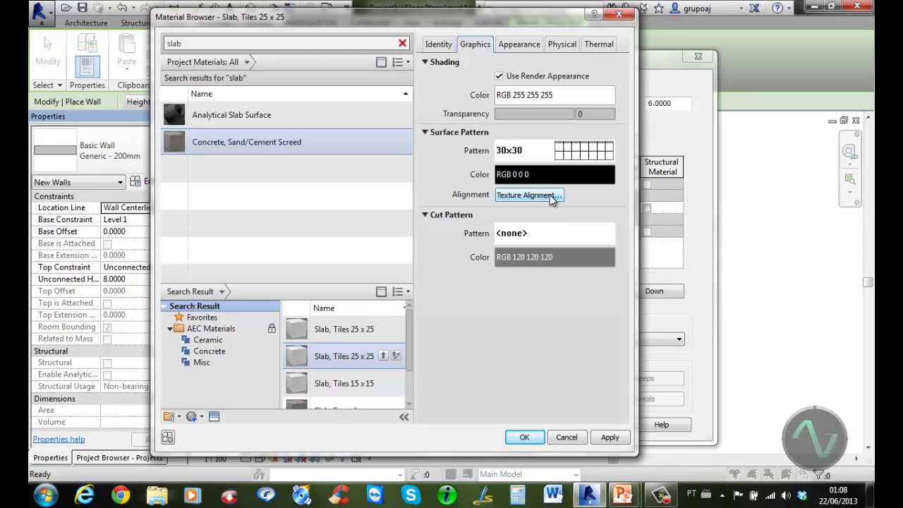
click(551, 198)
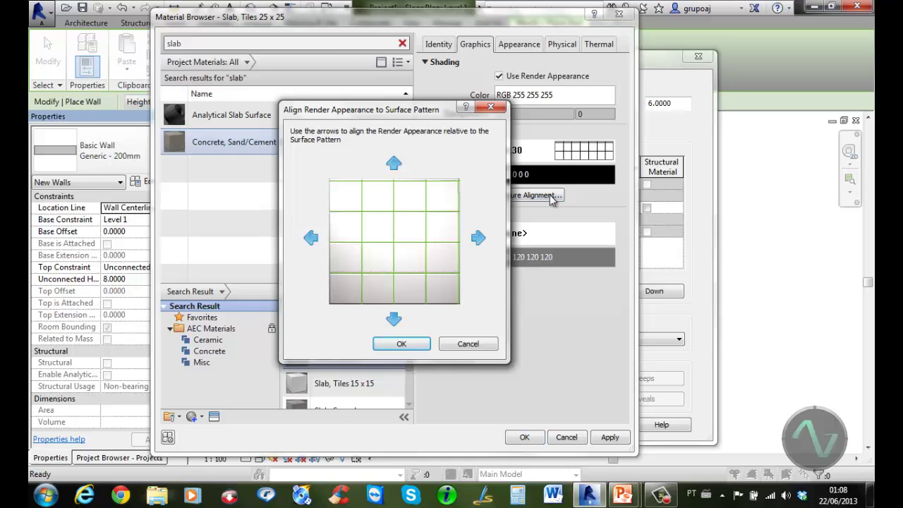
click(477, 238)
click(478, 238)
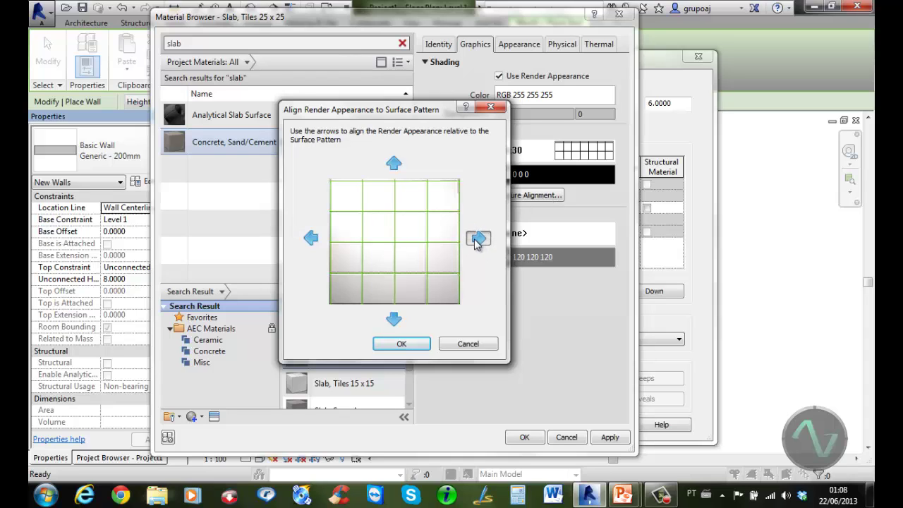
click(478, 239)
click(478, 238)
click(477, 239)
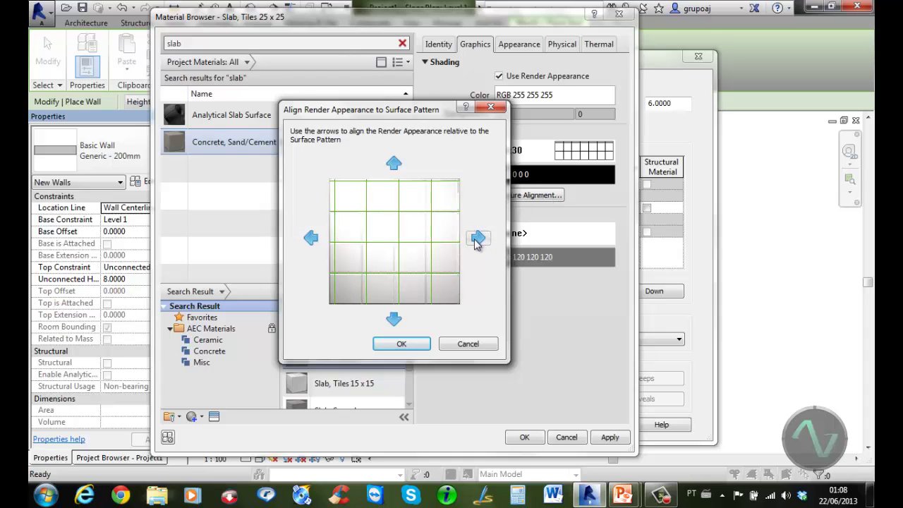
click(393, 165)
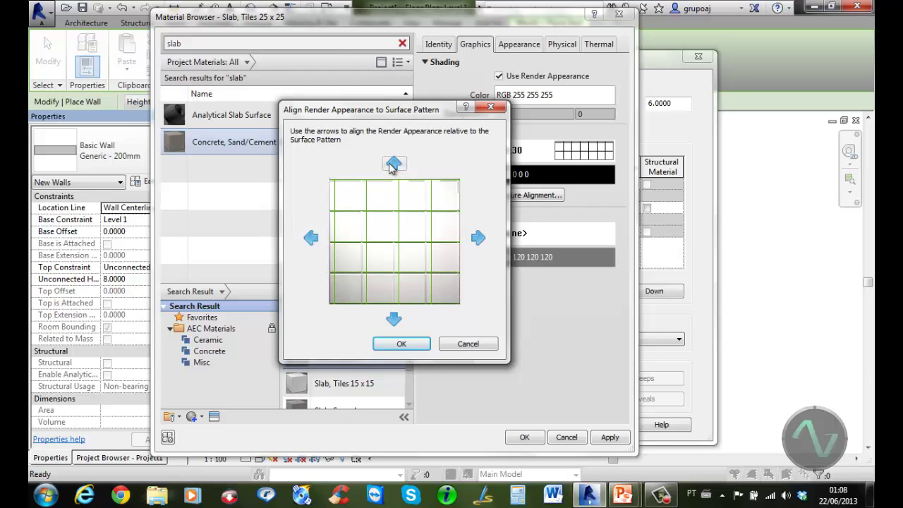
click(393, 165)
click(393, 165)
click(393, 165)
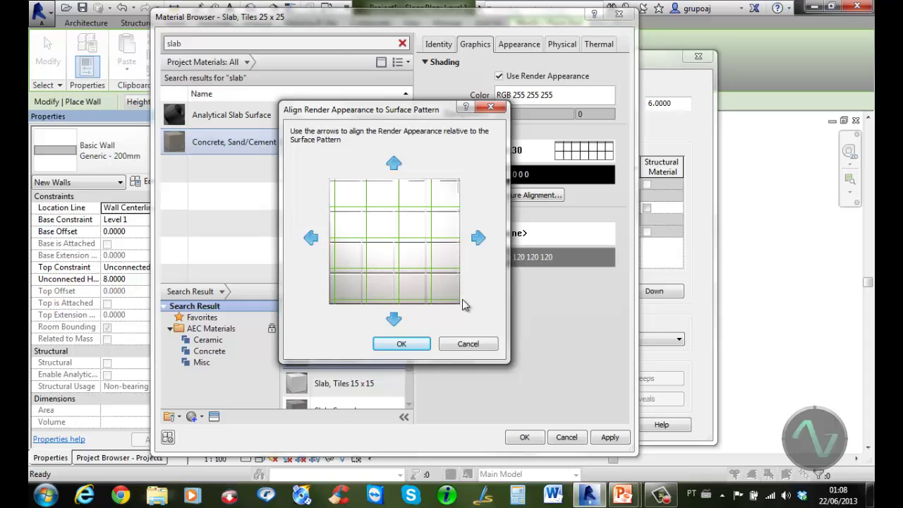
click(401, 343)
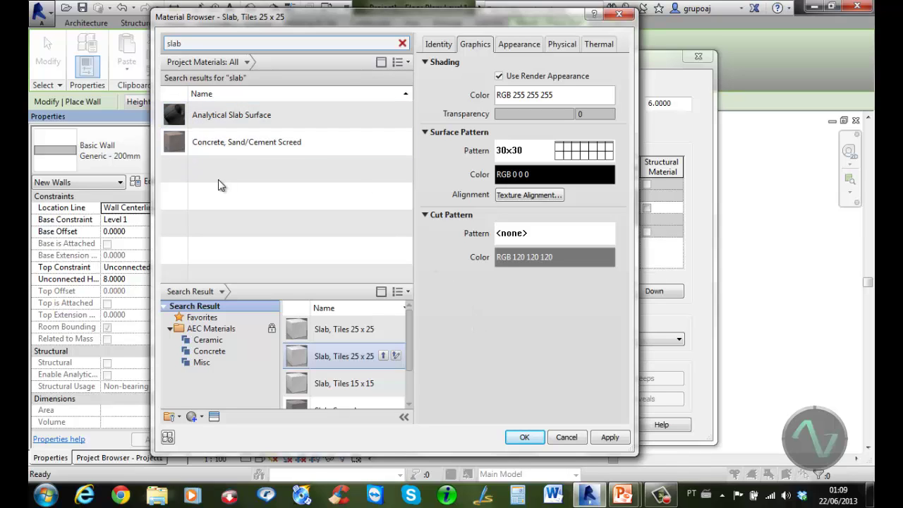
Step: Search the materials for "cer", select ceramica 30x30 branca and show its physical properties
double_click(200, 43)
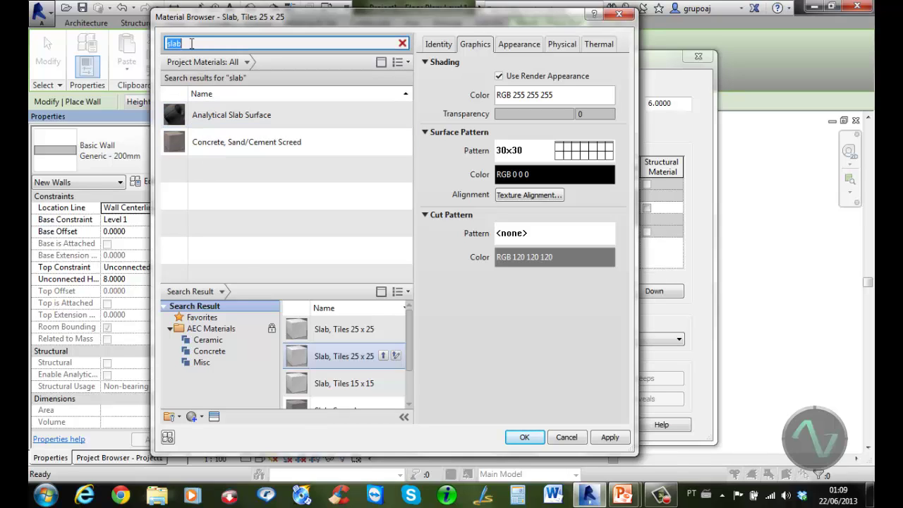
text(cer)
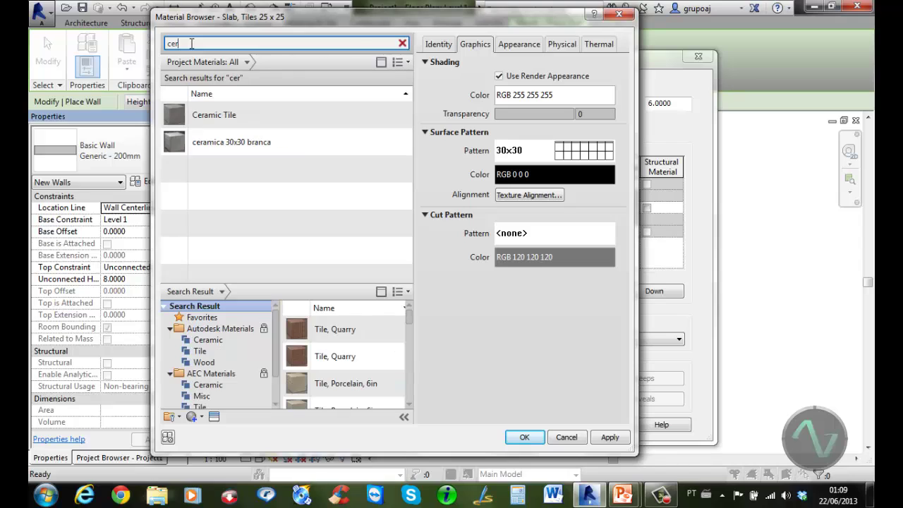
click(283, 145)
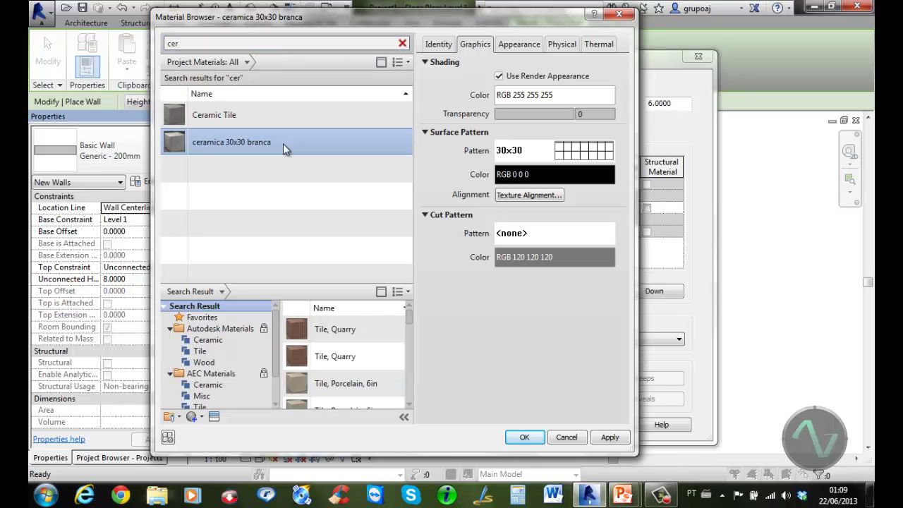
click(568, 46)
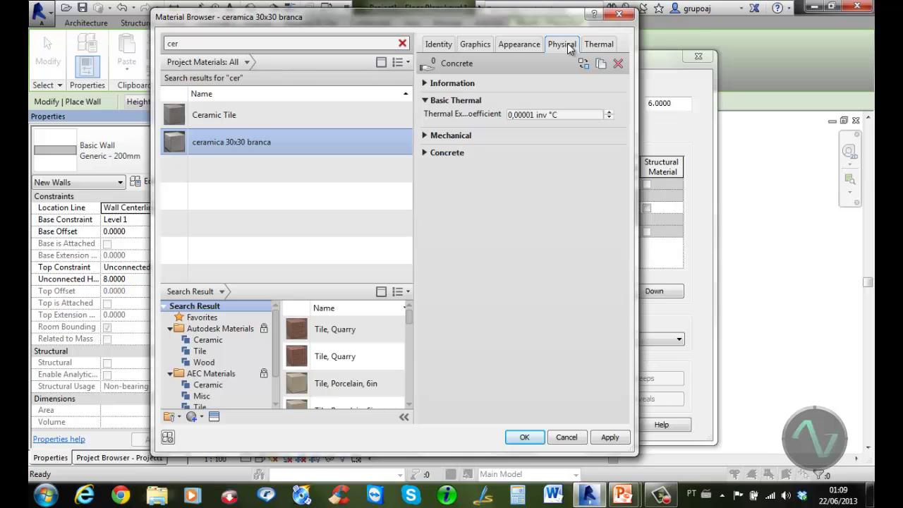
Step: Review the mechanical and thermal properties of ceramica 30x30 branca and accept it as the Finish 1 layer's material
click(425, 138)
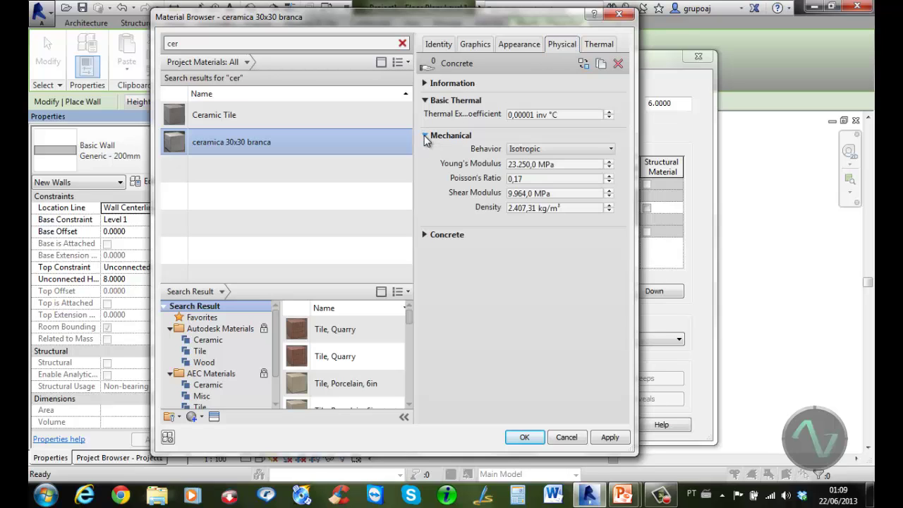
click(605, 47)
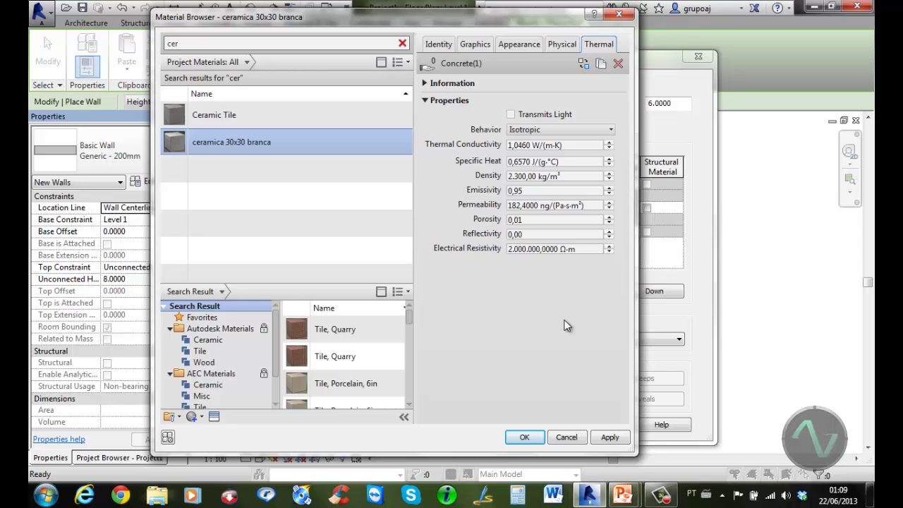
click(524, 438)
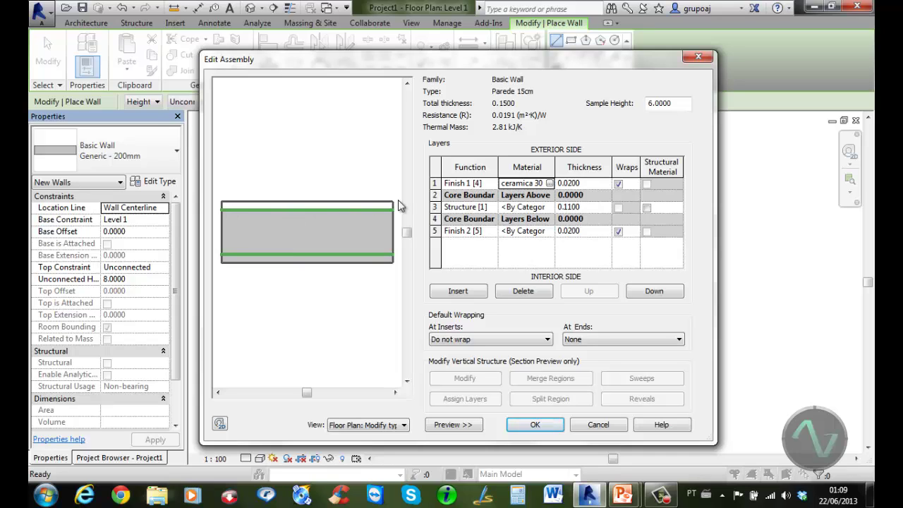
Step: For the Finish 2 layer's material, add Brick, Soldier Course from the AEC Masonry library to the project materials
click(552, 235)
click(550, 232)
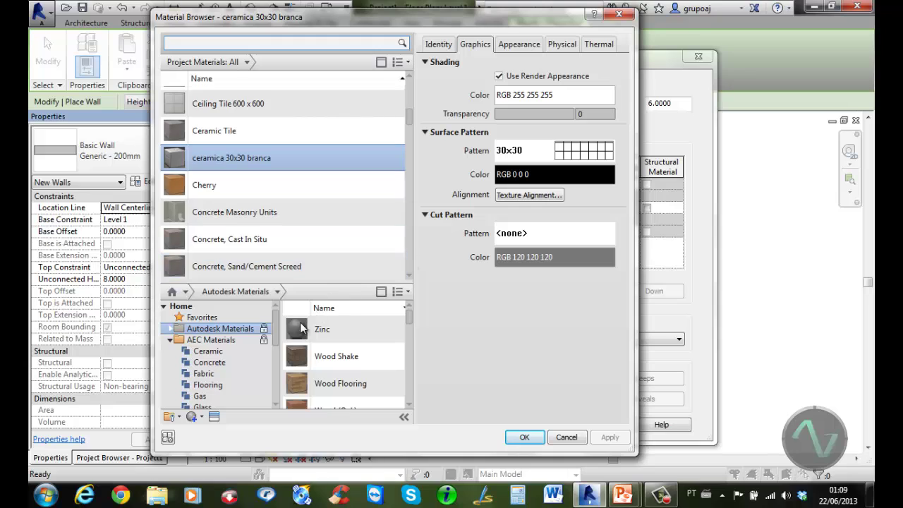
drag(275, 326, 278, 362)
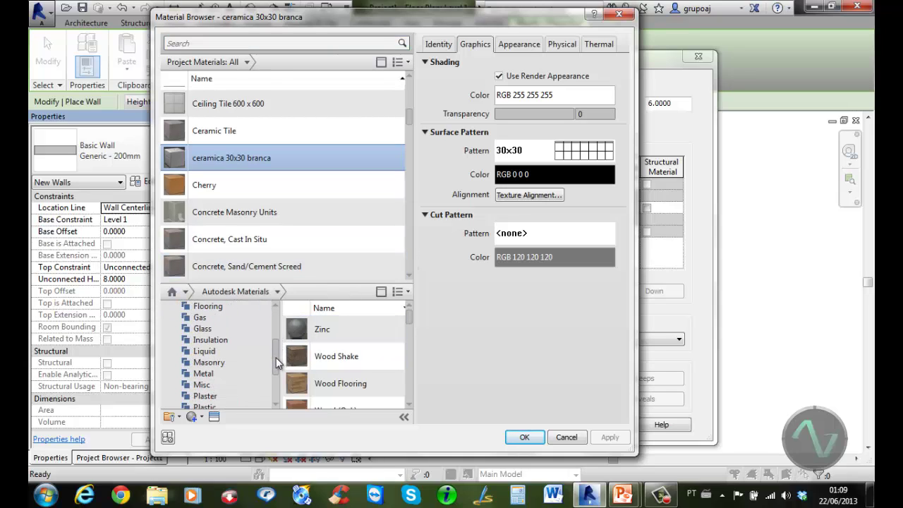
click(209, 363)
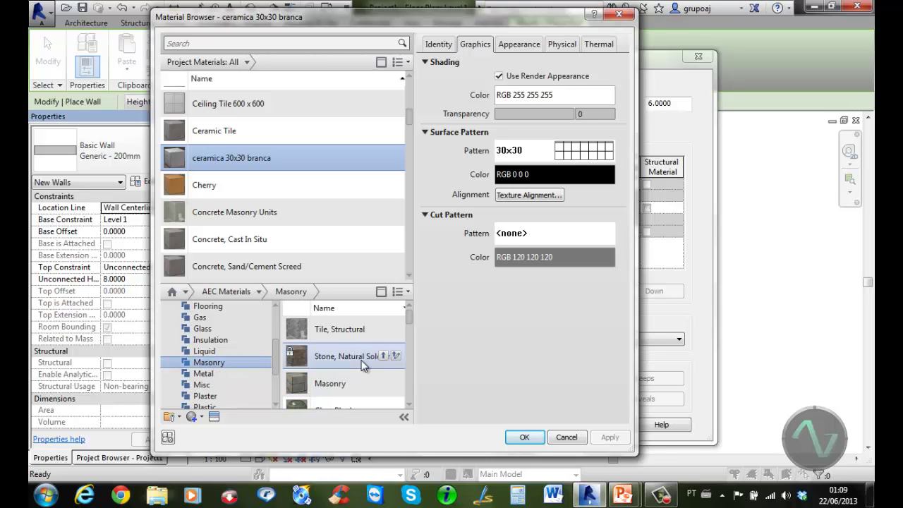
drag(407, 316, 409, 348)
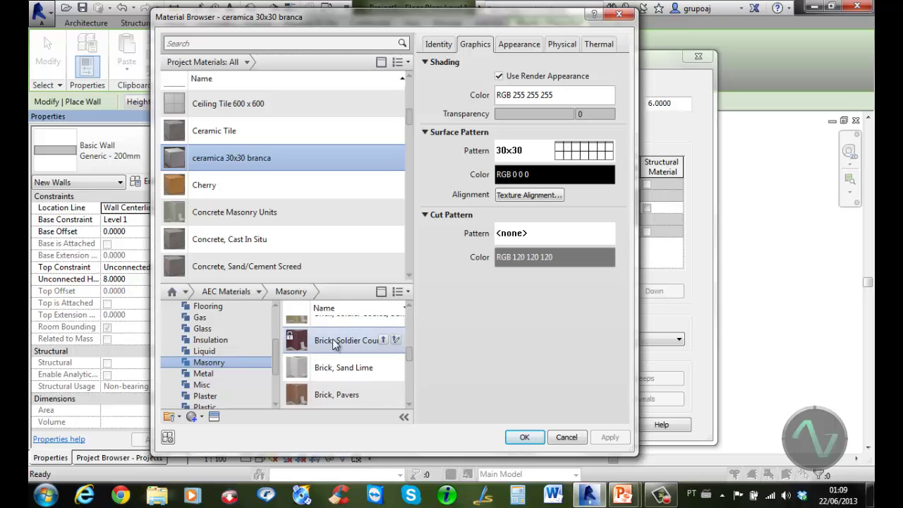
click(383, 341)
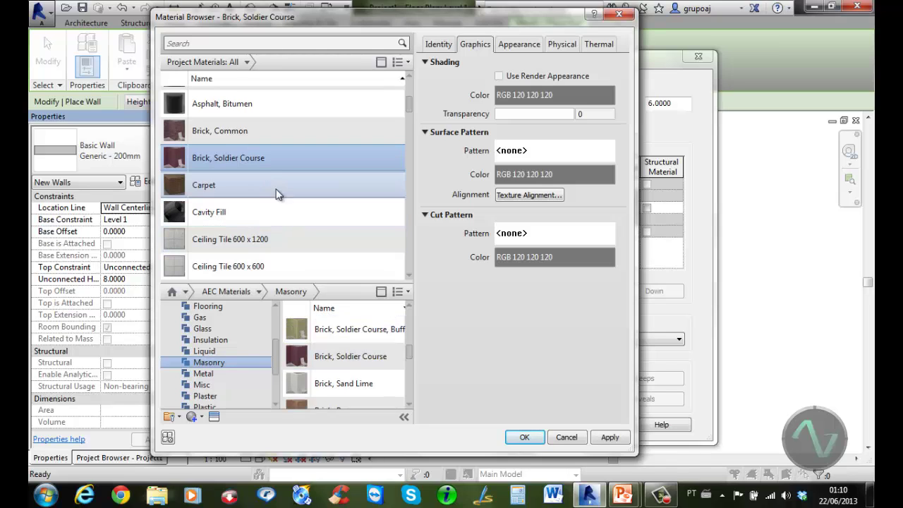
Step: Rename the added Brick, Soldier Course material as Tijolinho and use its render appearance for shading
right_click(243, 158)
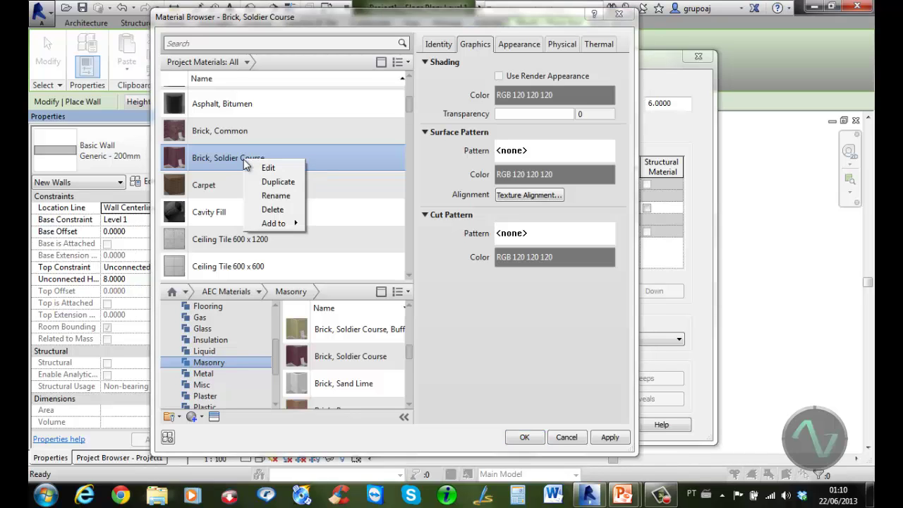
click(283, 195)
text(Ti)
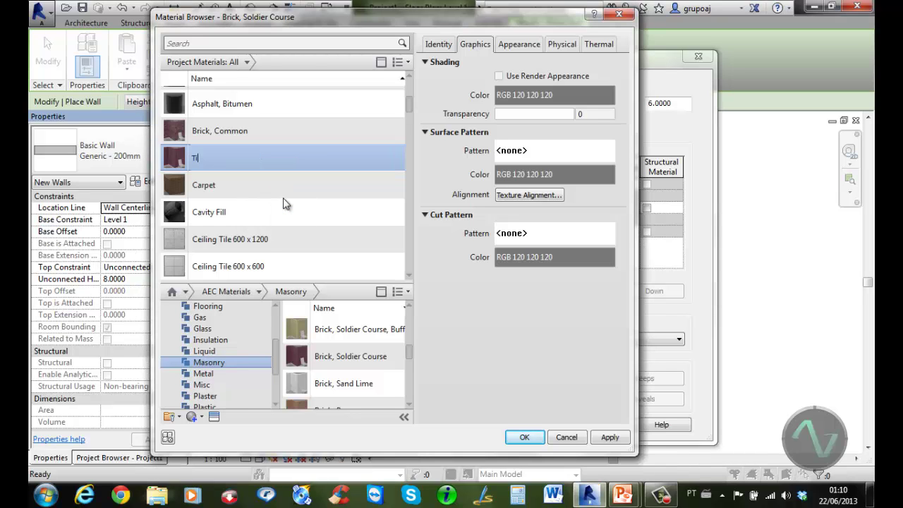
text(jolinho)
click(437, 158)
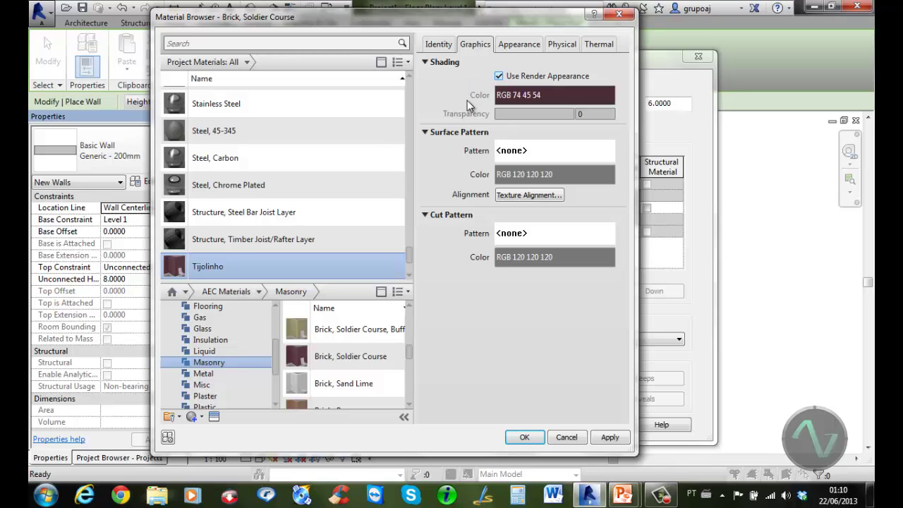
Step: Check Tijolinho's masonry texture image and select the Brick 75x225 model pattern for its surface
click(518, 43)
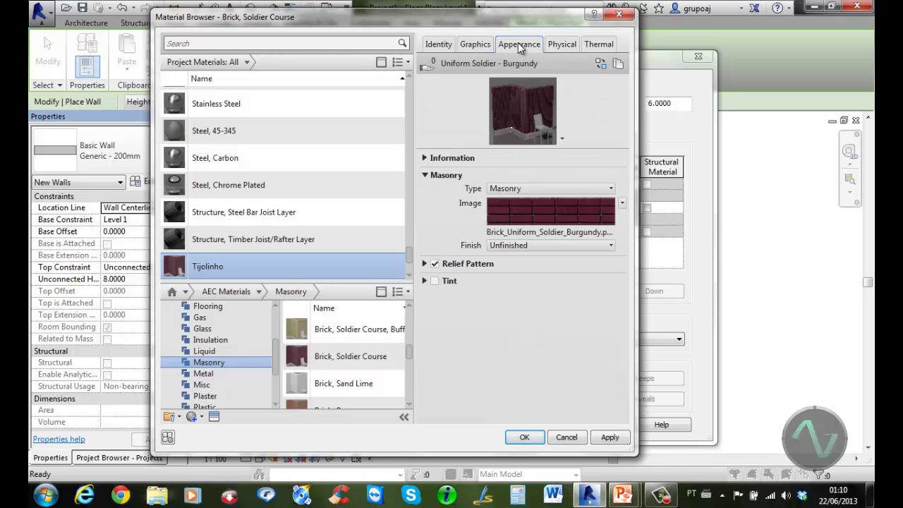
mouse_move(548, 214)
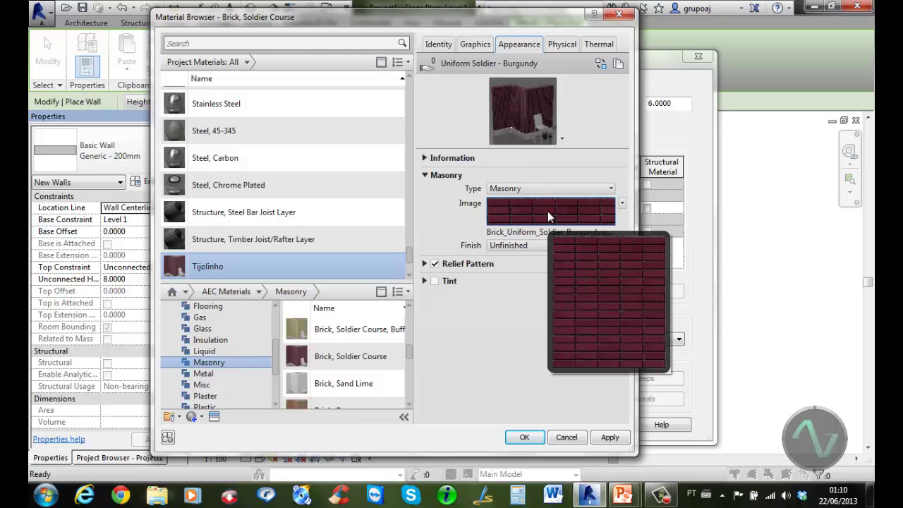
click(475, 45)
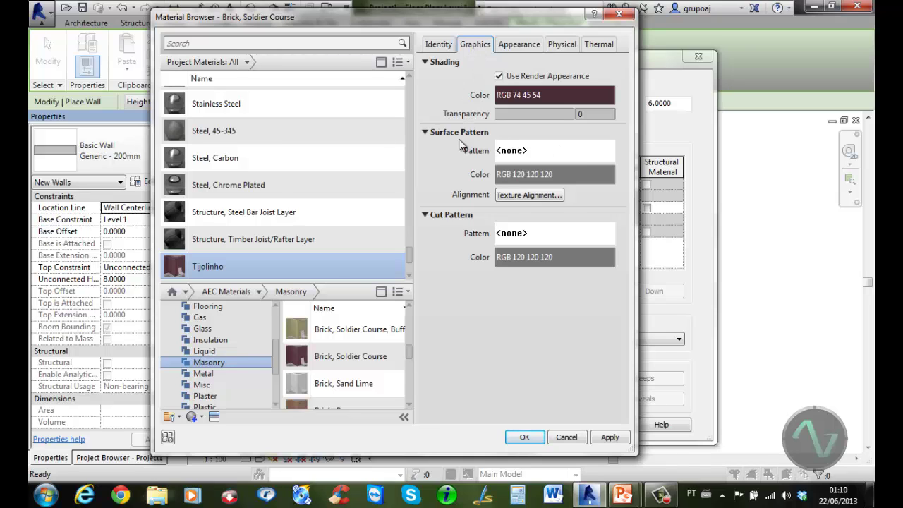
click(549, 151)
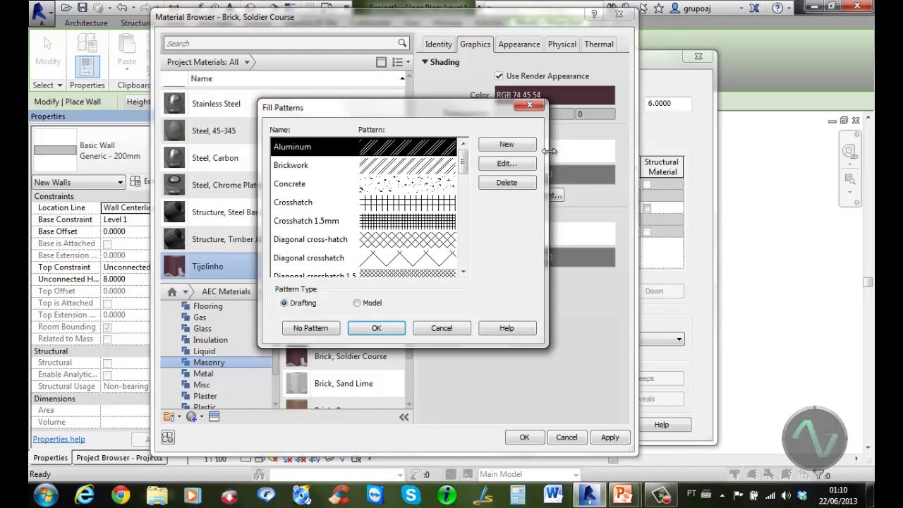
click(357, 304)
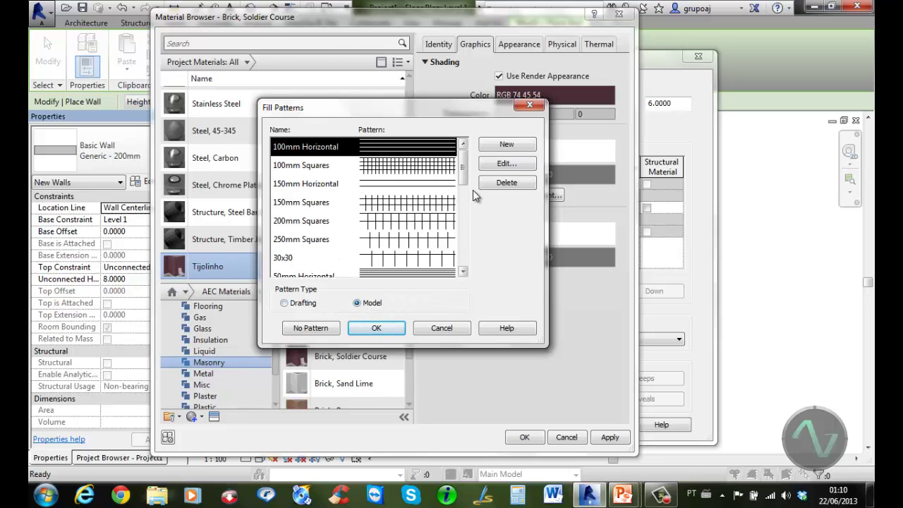
drag(466, 177, 467, 231)
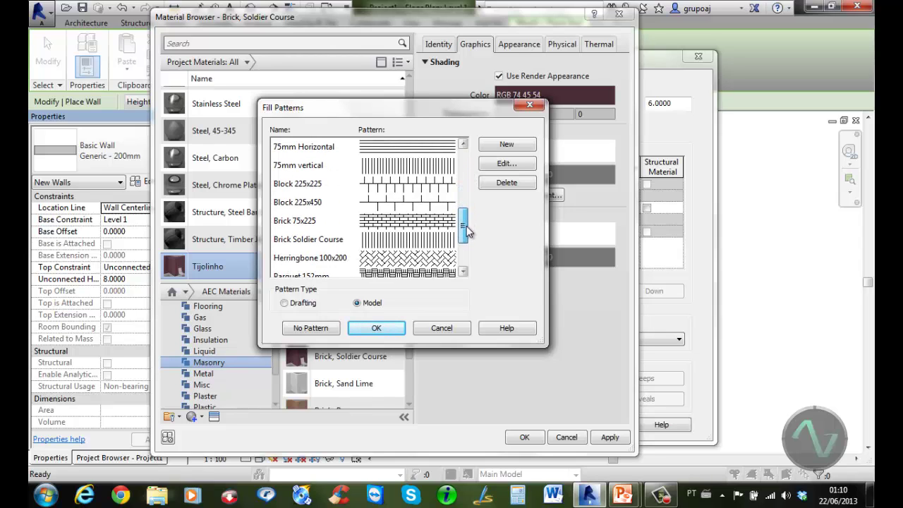
click(408, 223)
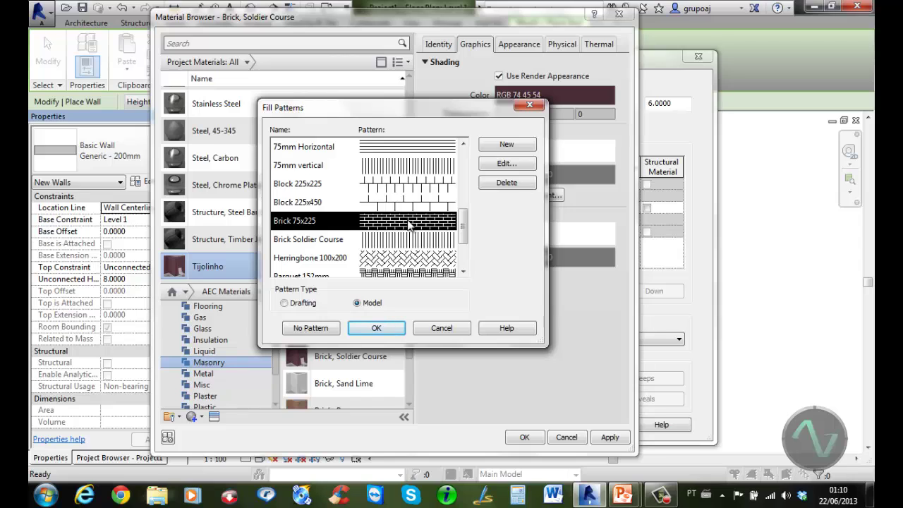
Step: Examine the custom import options of the Brick 75x225 pattern and the file type accepted, without importing a file
click(515, 165)
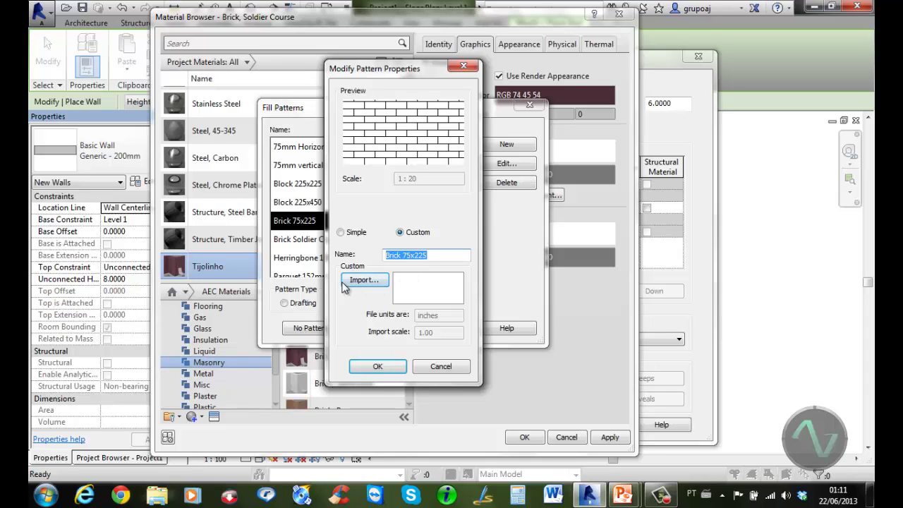
click(370, 280)
click(370, 281)
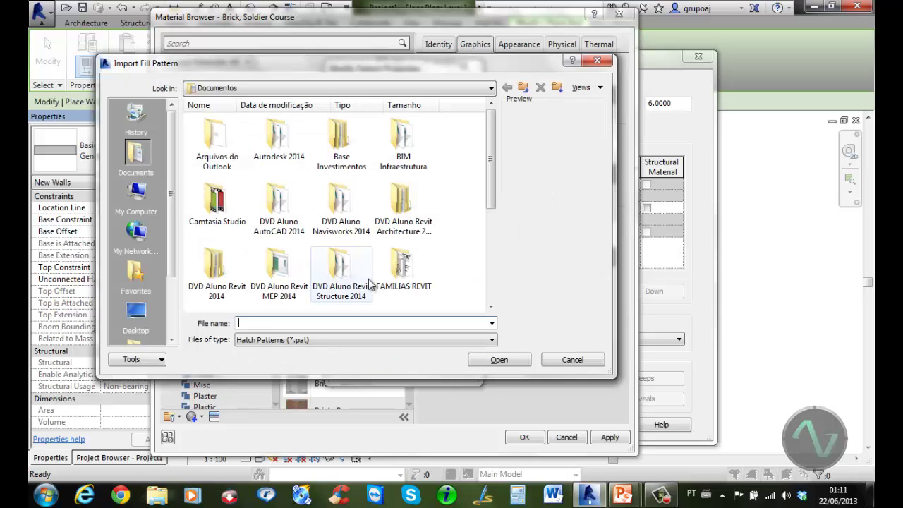
click(343, 340)
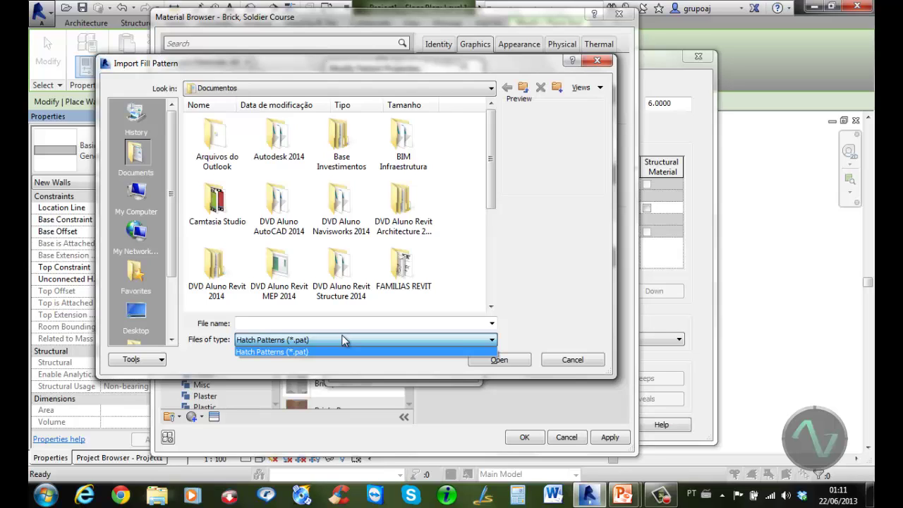
click(559, 313)
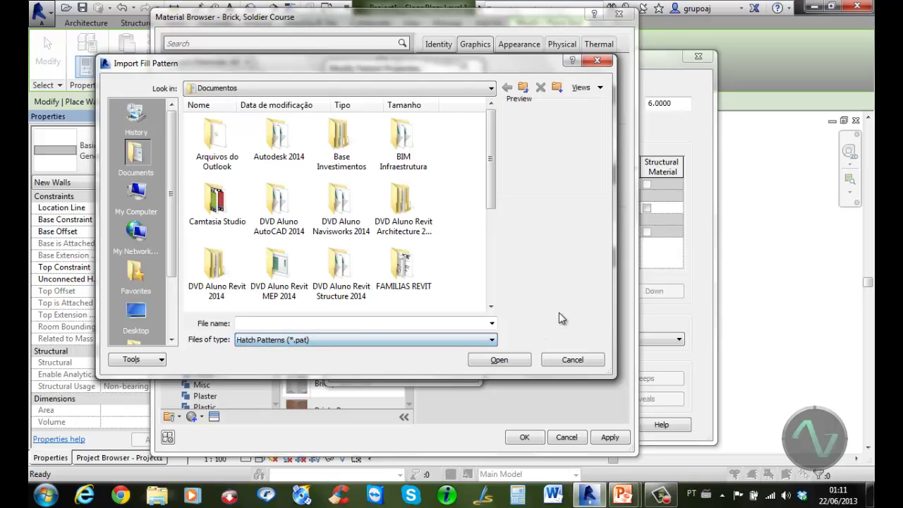
click(572, 360)
click(385, 366)
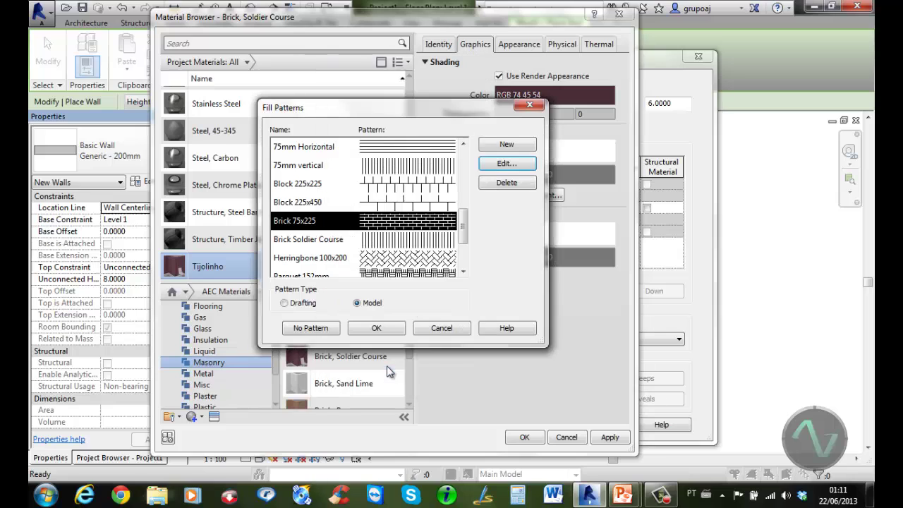
Step: Apply the Brick 75x225 surface pattern, assign Tijolinho to the Finish 2 layer and accept the Parede 15cm wall type
click(388, 329)
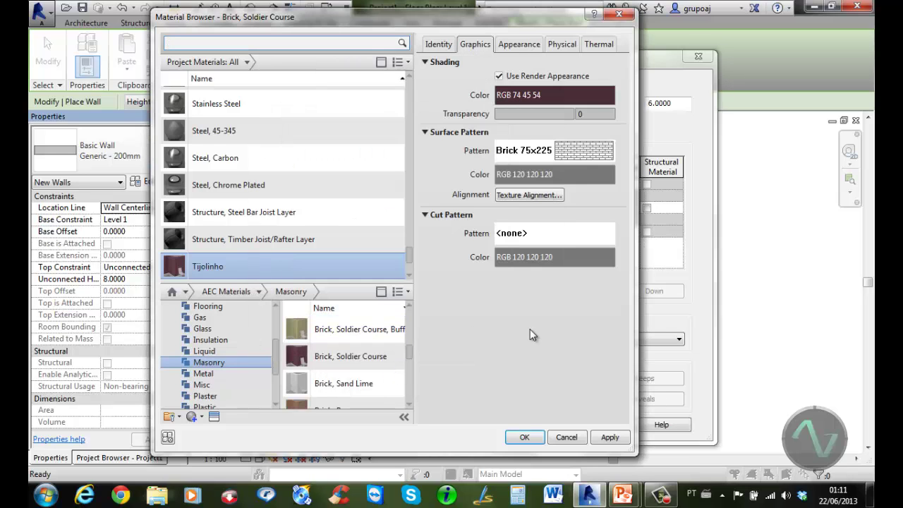
click(524, 437)
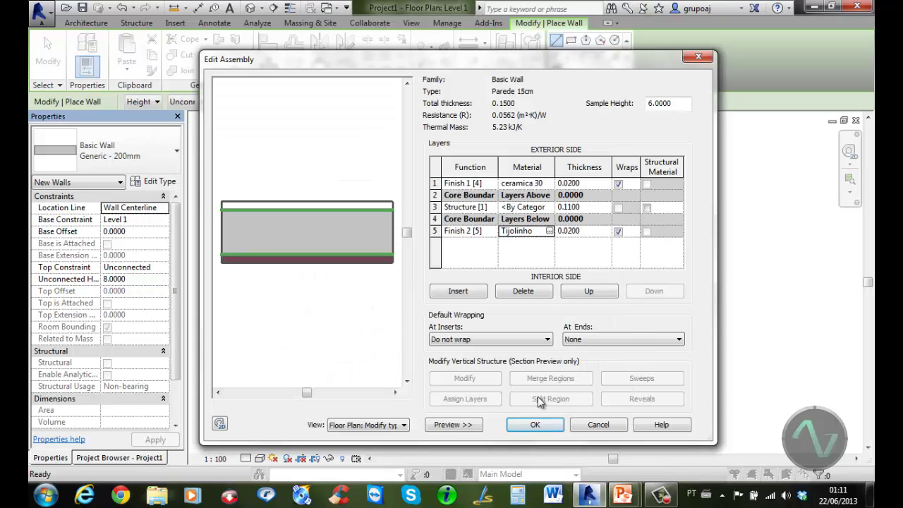
click(541, 424)
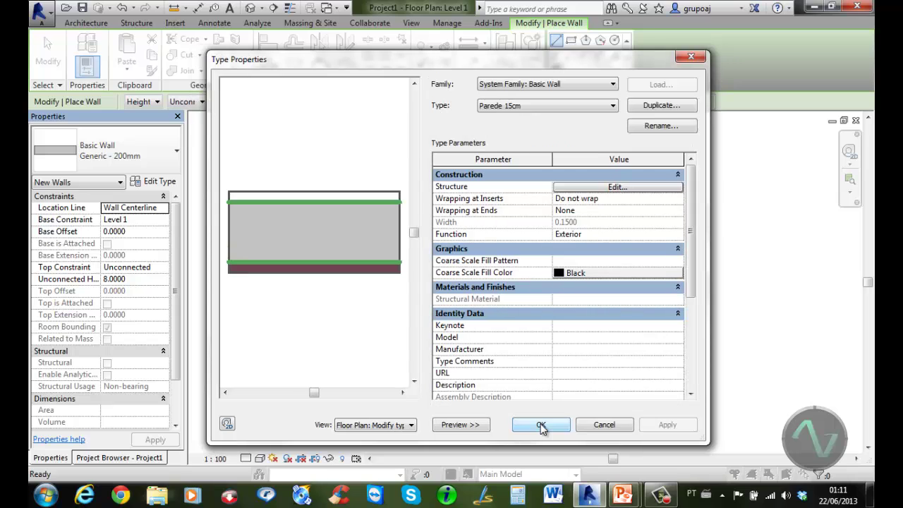
click(541, 425)
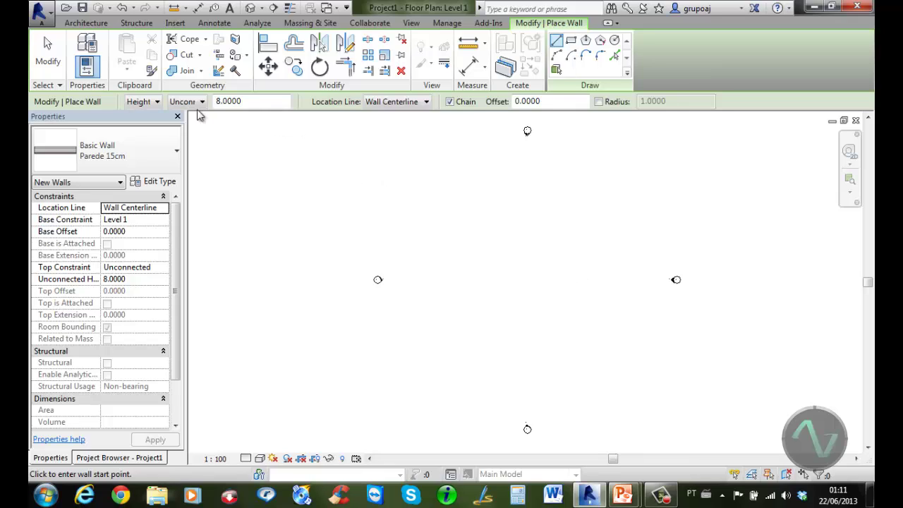
Step: Set the unconnected height of the new walls to 3 m
double_click(254, 101)
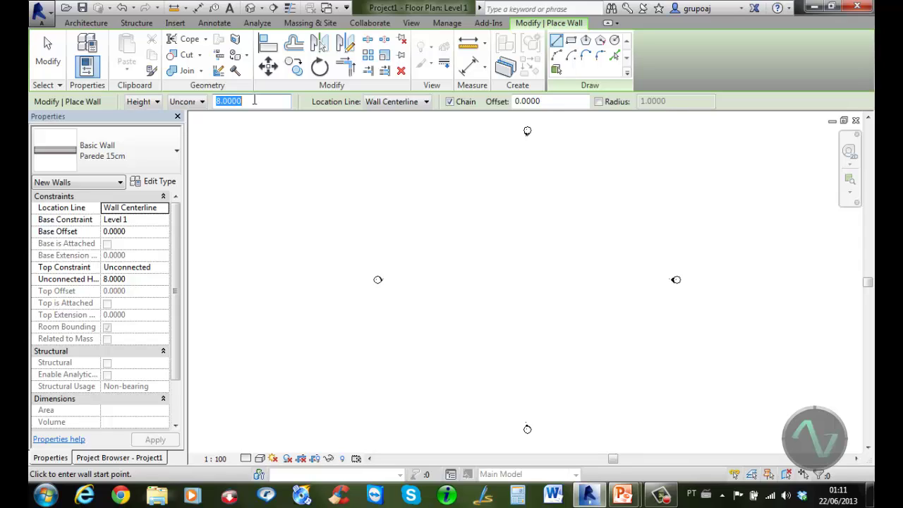
text(3)
key(Return)
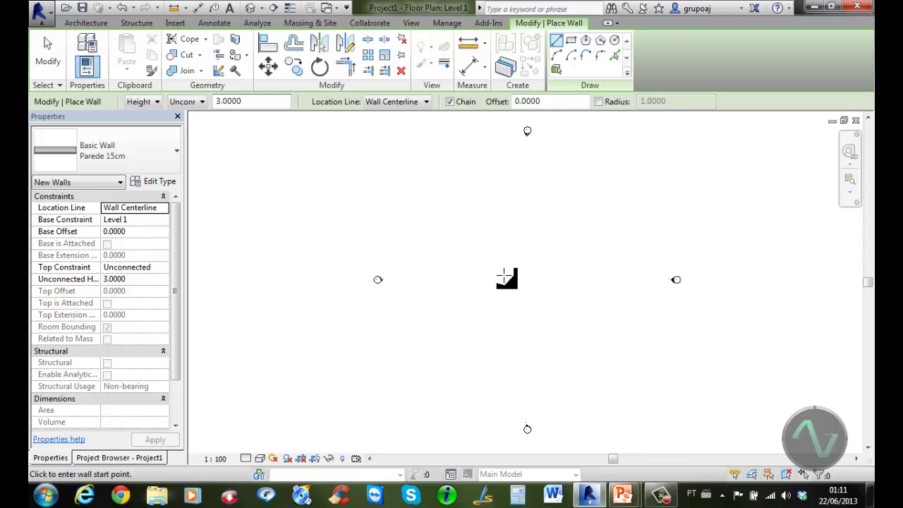
Step: Draw one slanted Parede 15cm wall 6 m long at about 37° in the middle of the plan and end wall placement
click(505, 278)
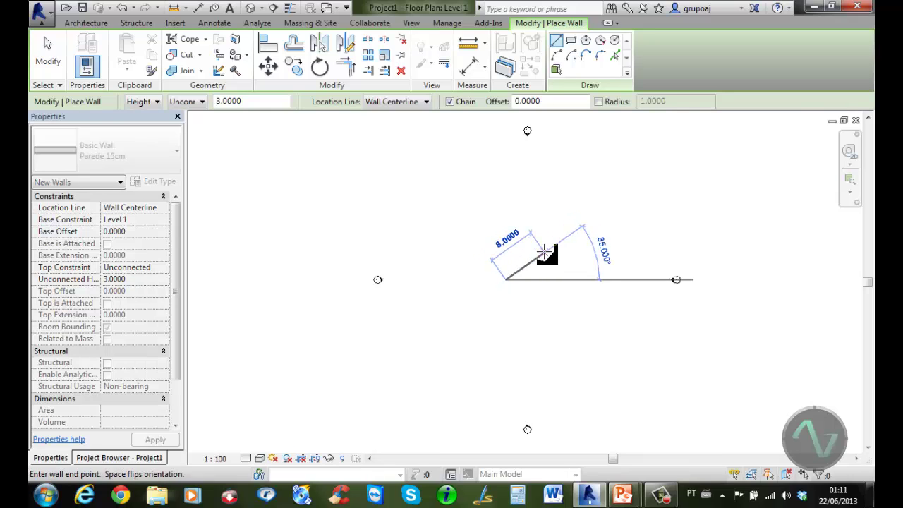
scroll(543, 252, up, 10)
middle_drag(513, 276, 625, 205)
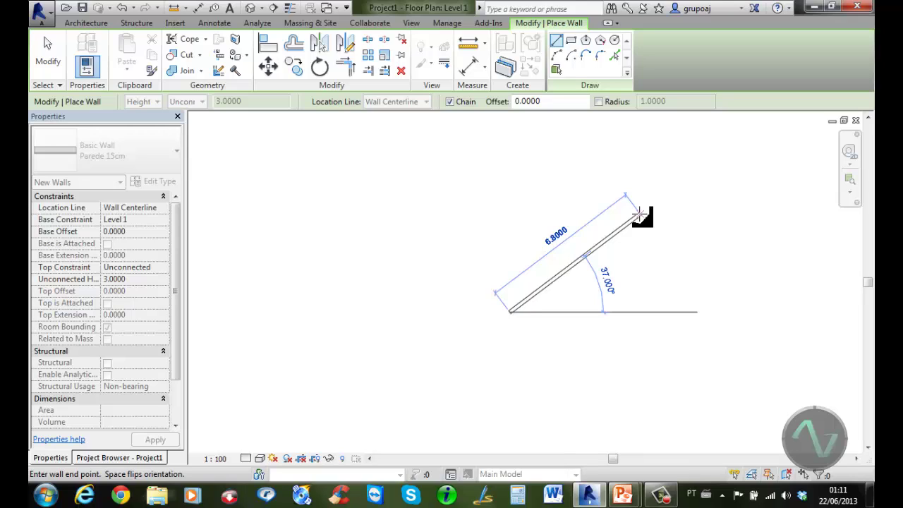
text(6)
key(Return)
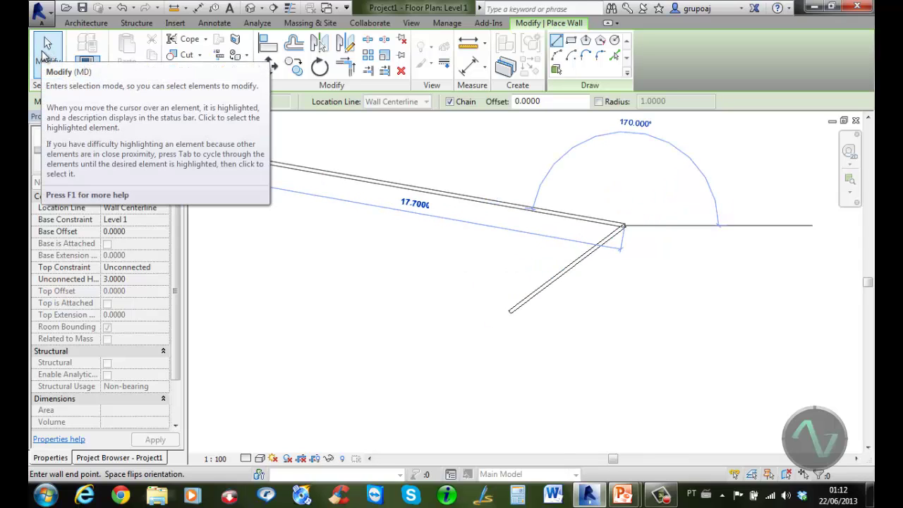
click(43, 56)
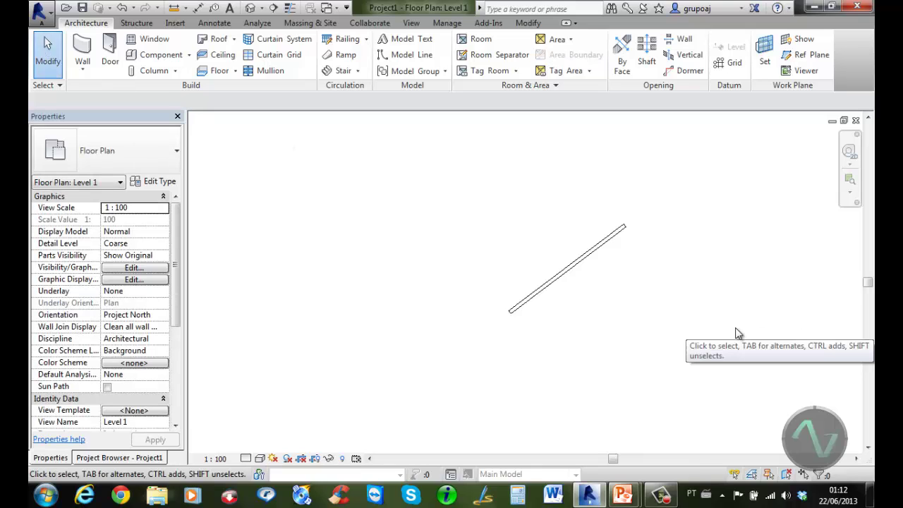
Step: Set the slanted wall's angle to 45° and its length to 8 m, leaving it deselected
click(589, 265)
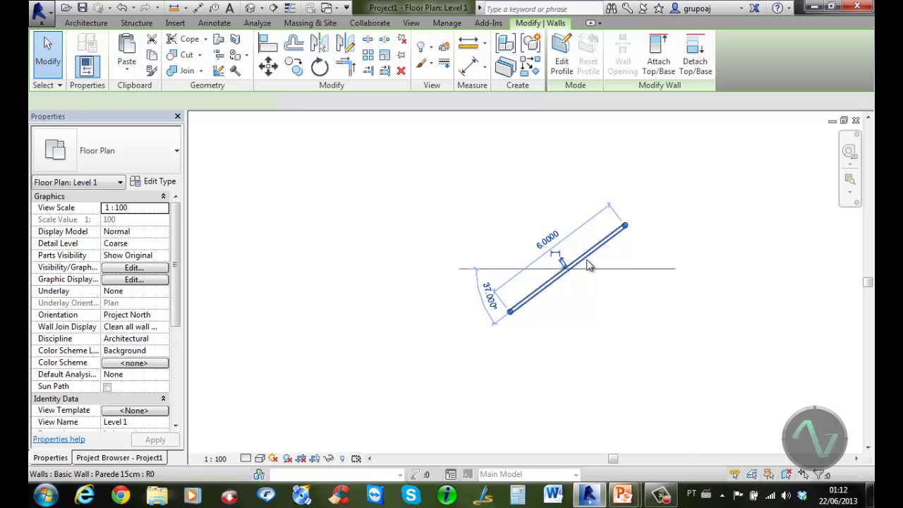
click(490, 298)
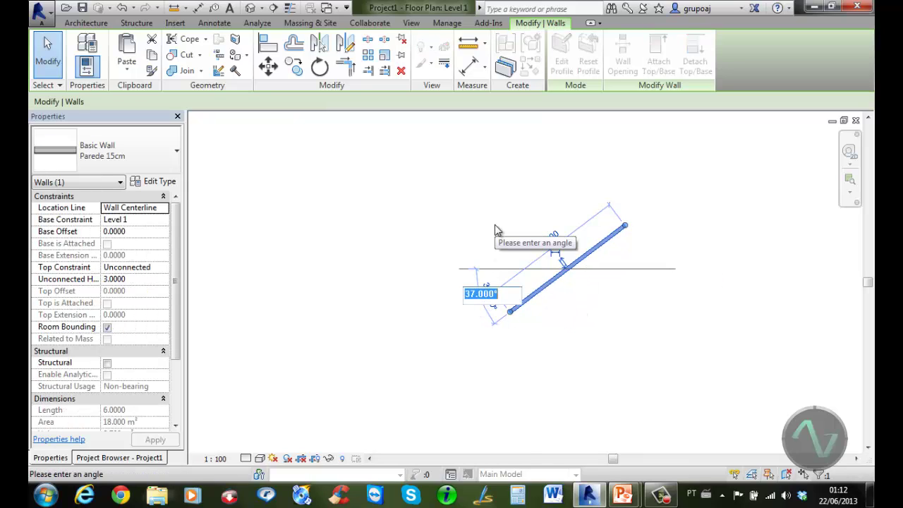
text(45)
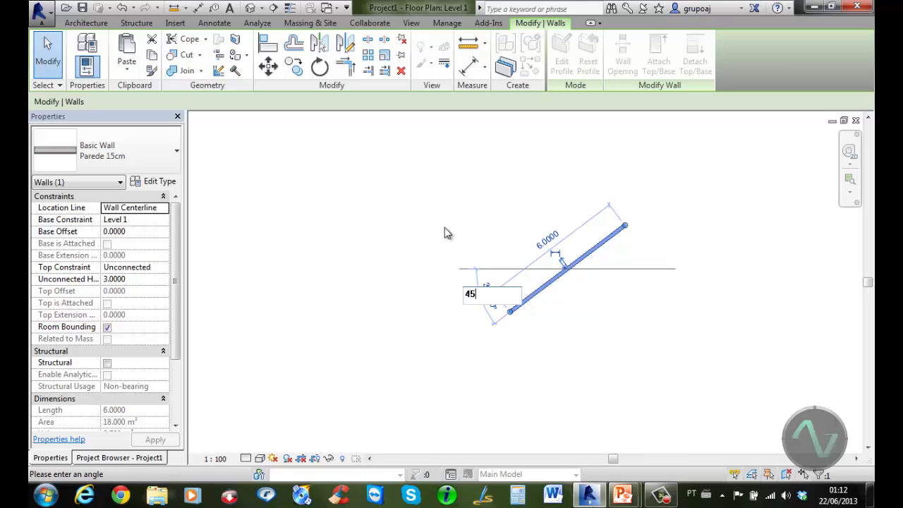
key(Return)
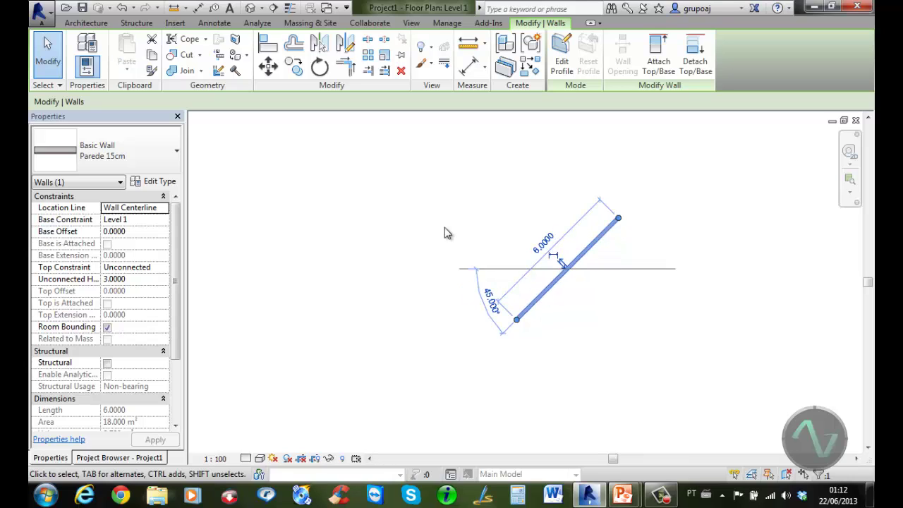
click(540, 241)
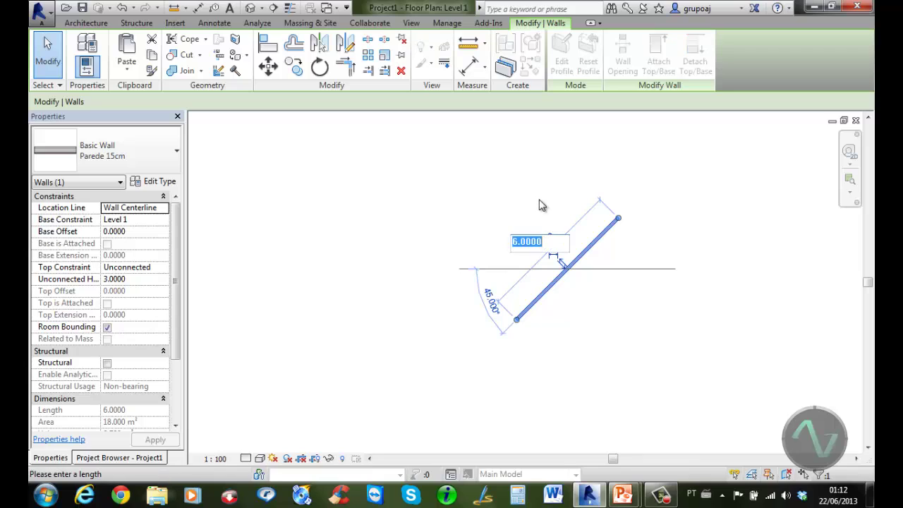
text(8)
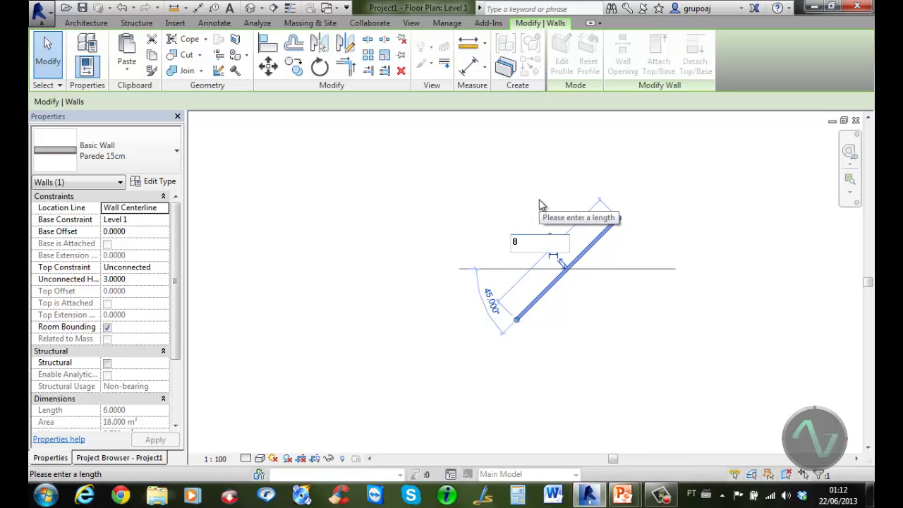
key(Return)
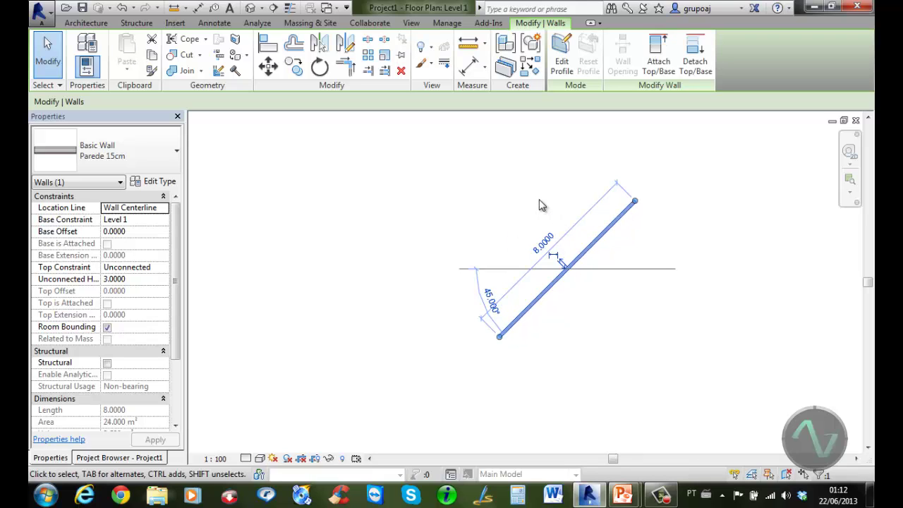
click(540, 206)
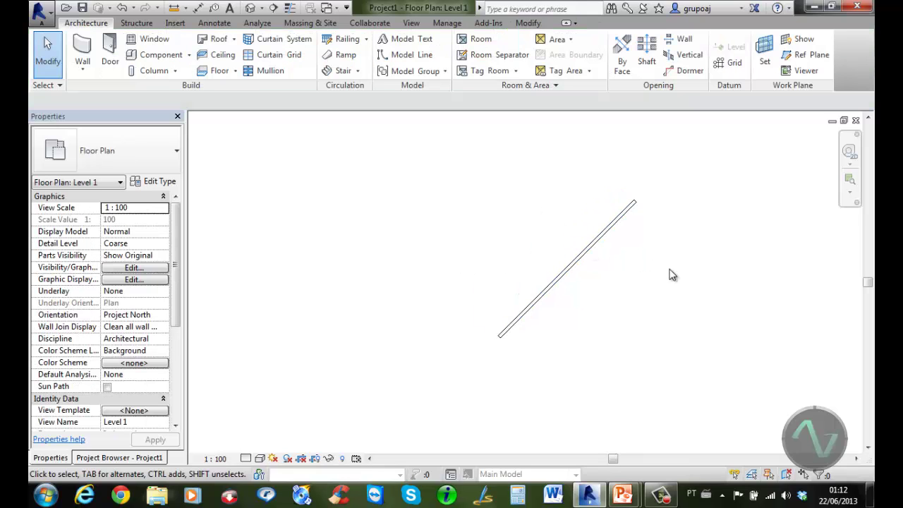
Step: Draw a second Parede 15cm wall about 5.4 m long from the slanted wall's midpoint, about 11° below horizontal, and end wall placement
scroll(672, 275, up, 2)
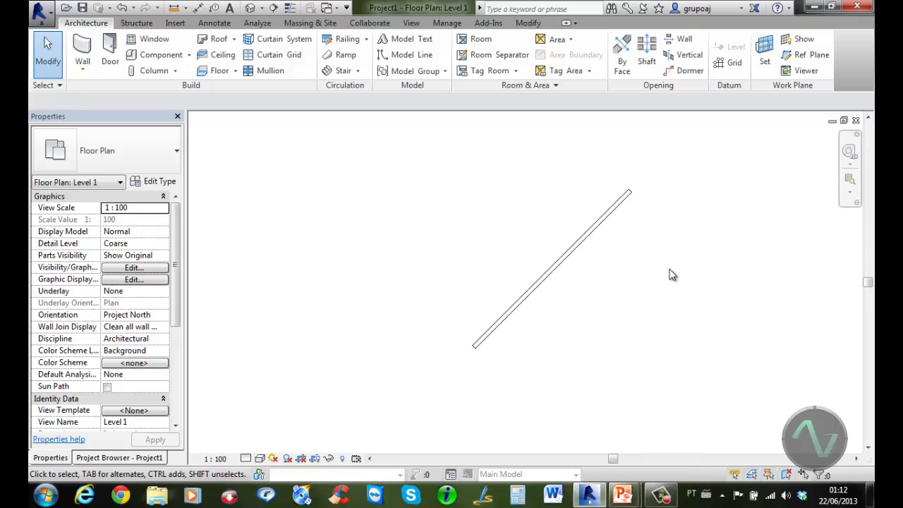
click(84, 45)
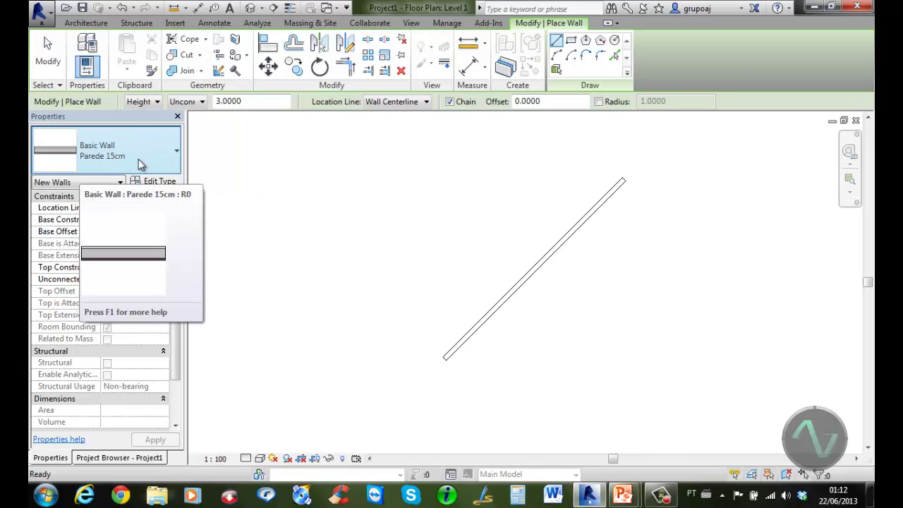
click(167, 155)
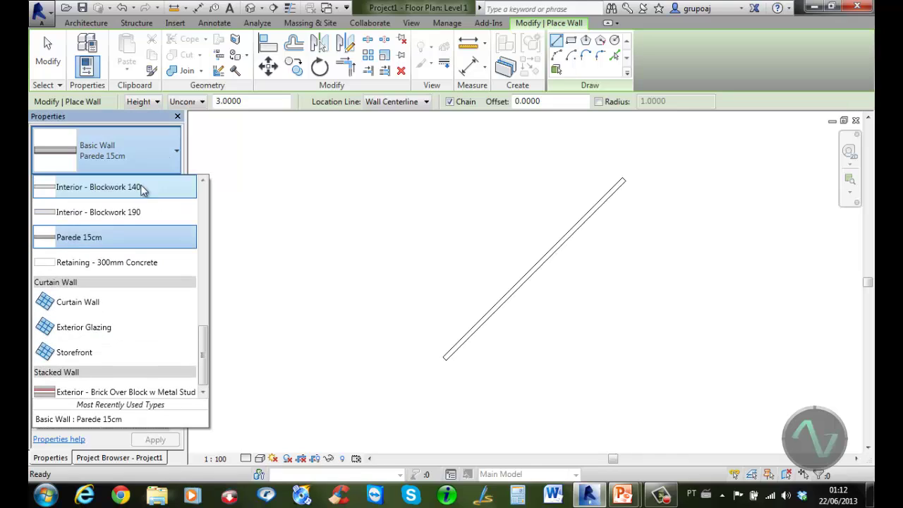
click(94, 238)
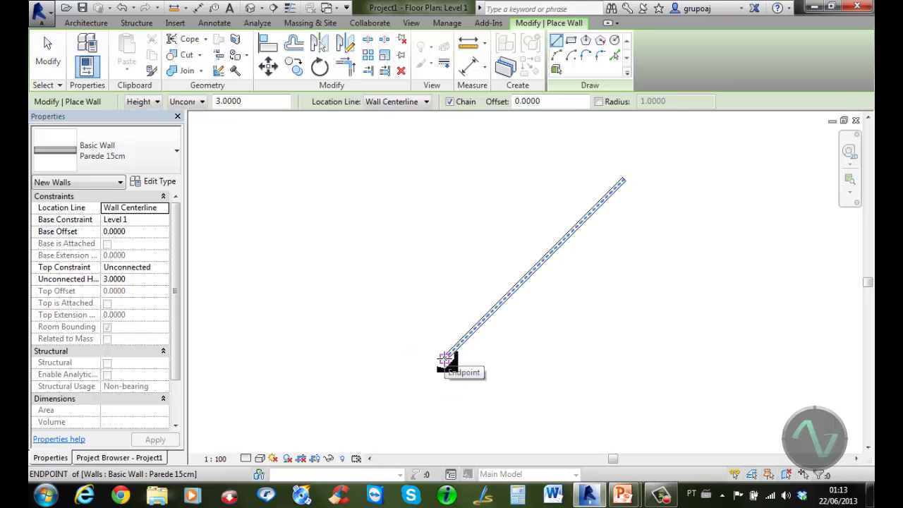
click(446, 358)
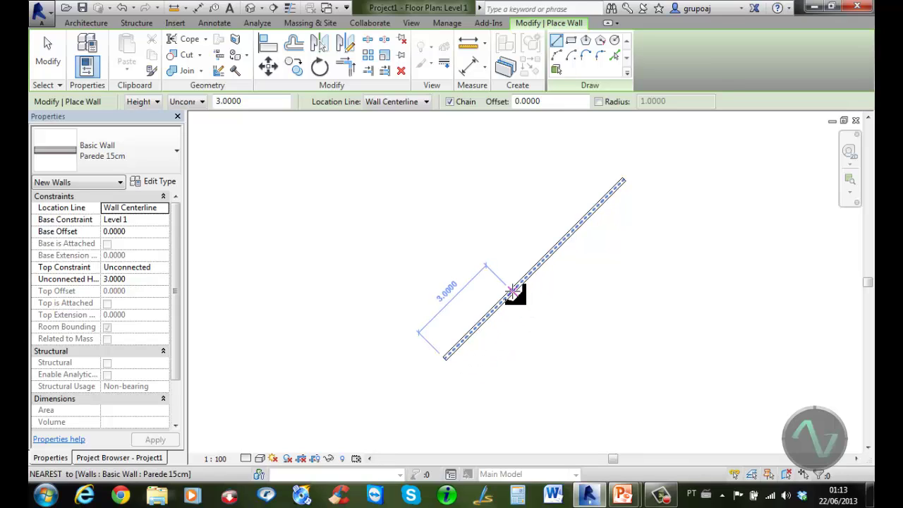
key(Escape)
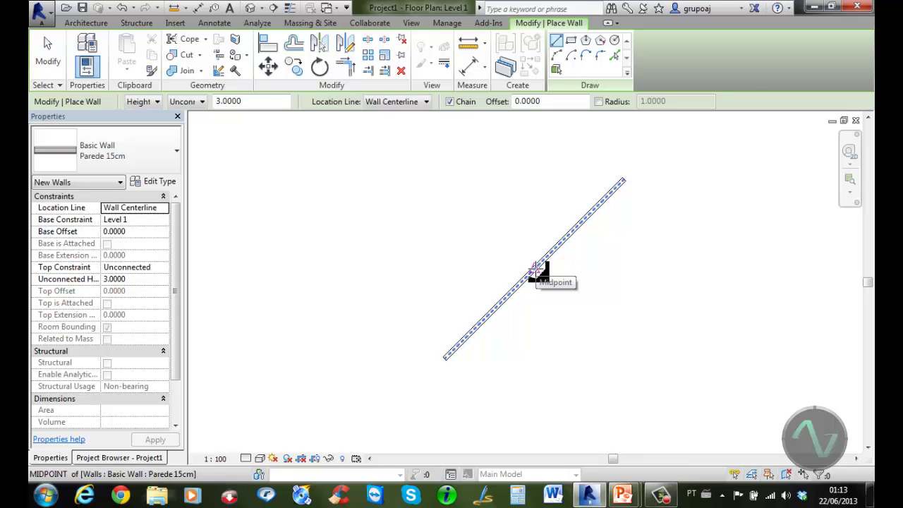
click(536, 269)
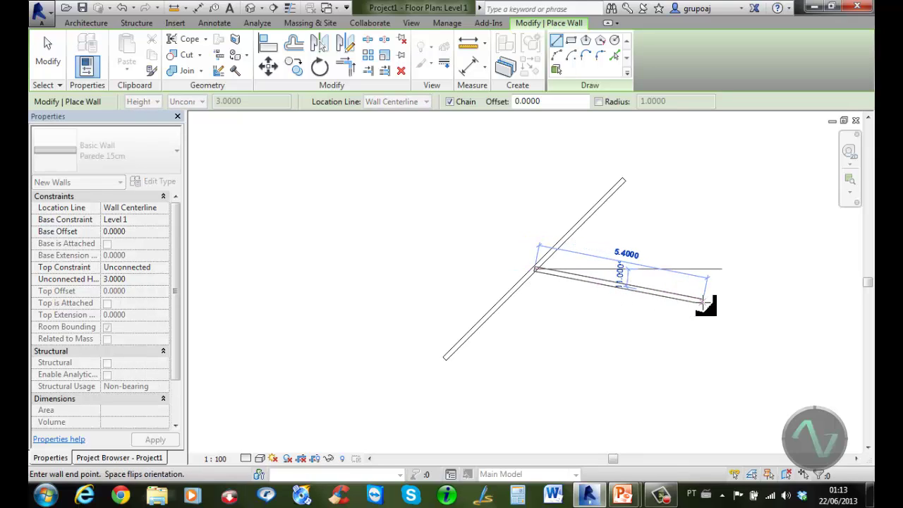
click(703, 302)
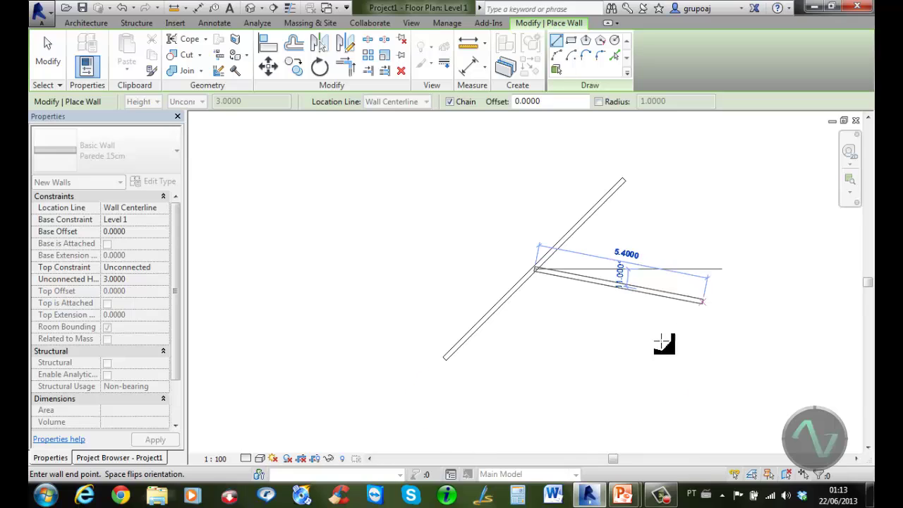
key(Escape)
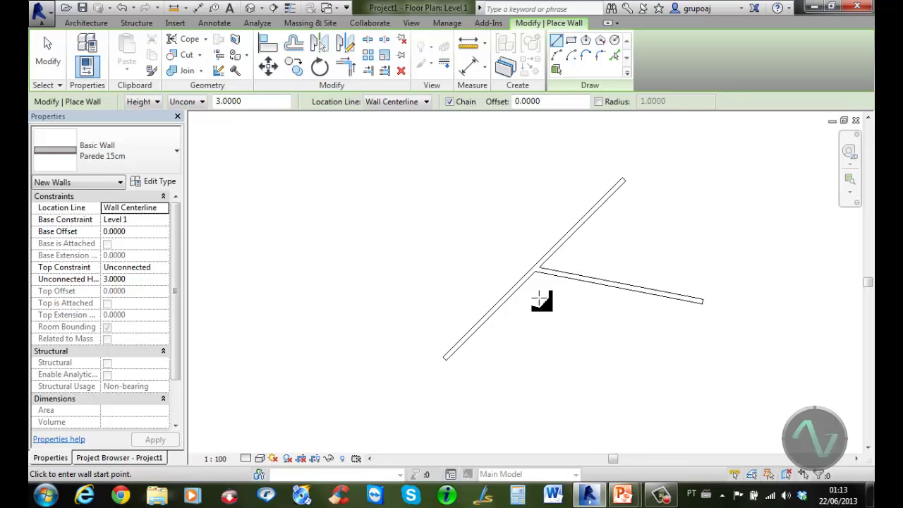
key(Escape)
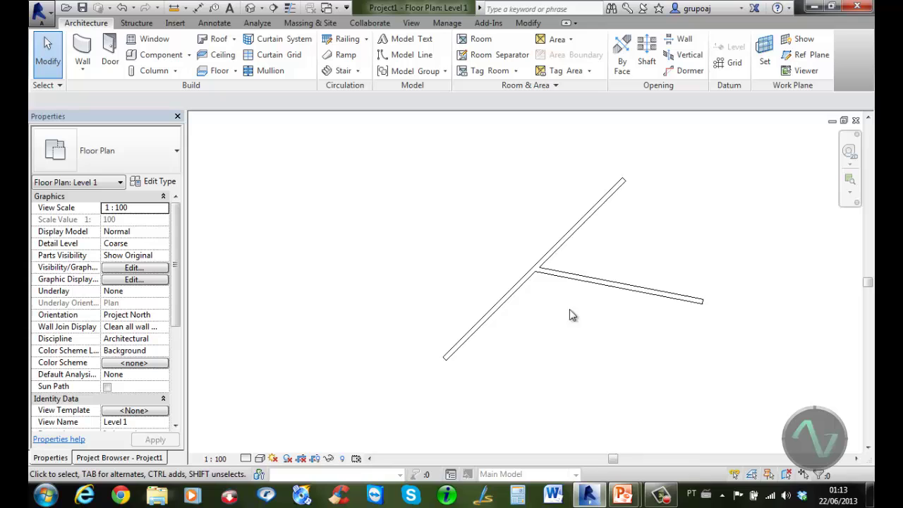
Step: Set the angle between the branching wall and the slanted wall to 90°
click(620, 290)
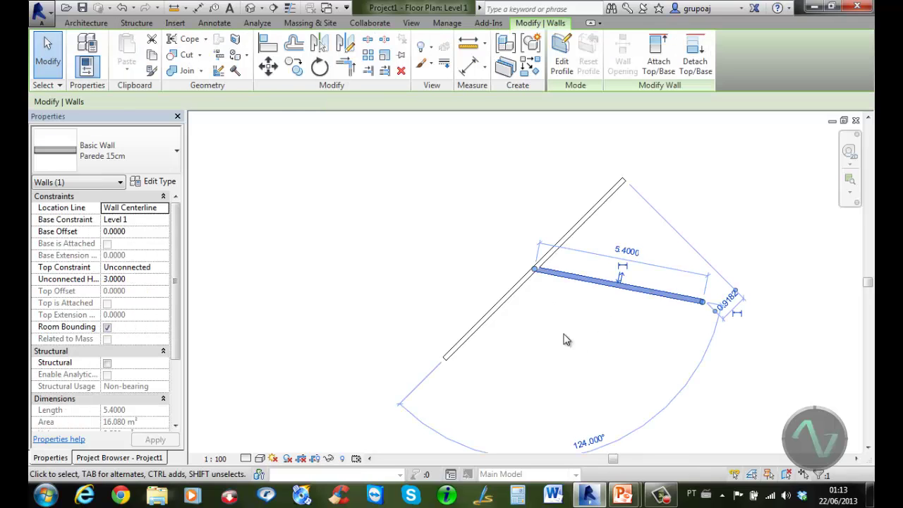
middle_drag(572, 342, 534, 294)
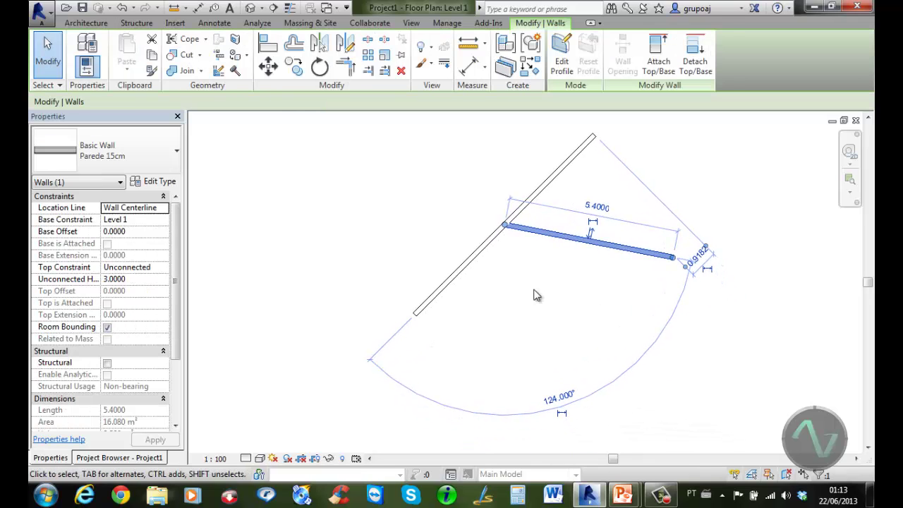
click(559, 397)
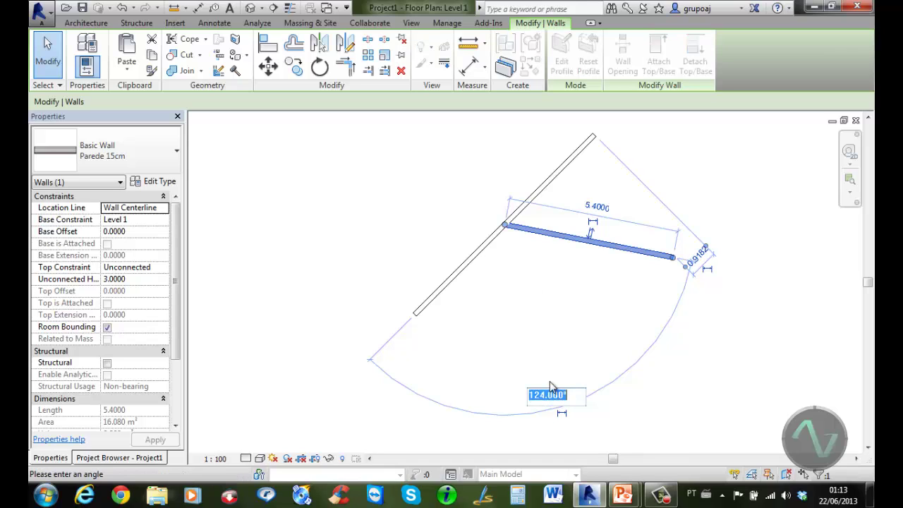
text(90)
key(Return)
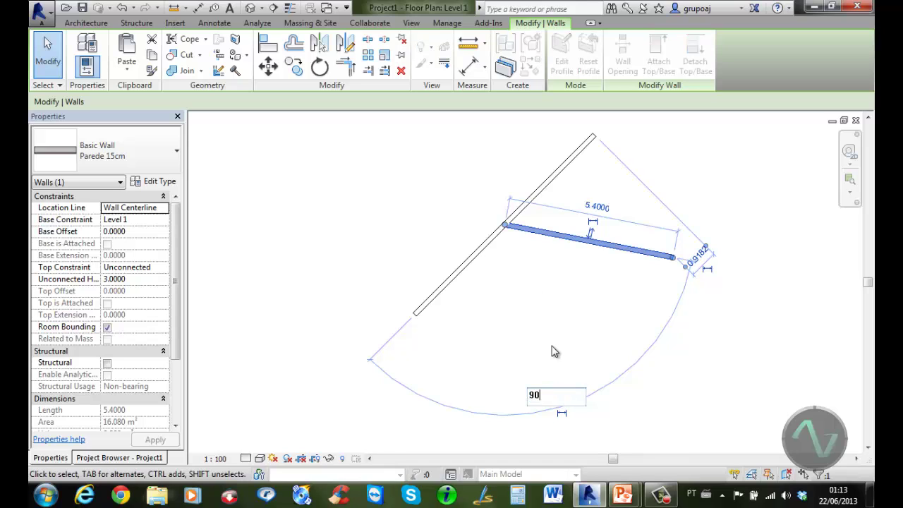
Step: Set the branching wall's length to 2 m and its distance from the slanted wall's upper end to 1 m
click(603, 265)
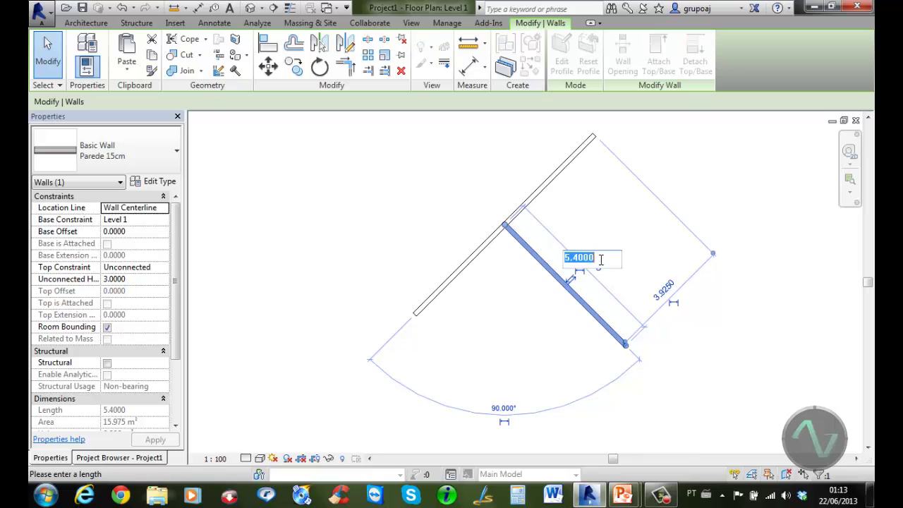
text(2)
key(Return)
click(664, 292)
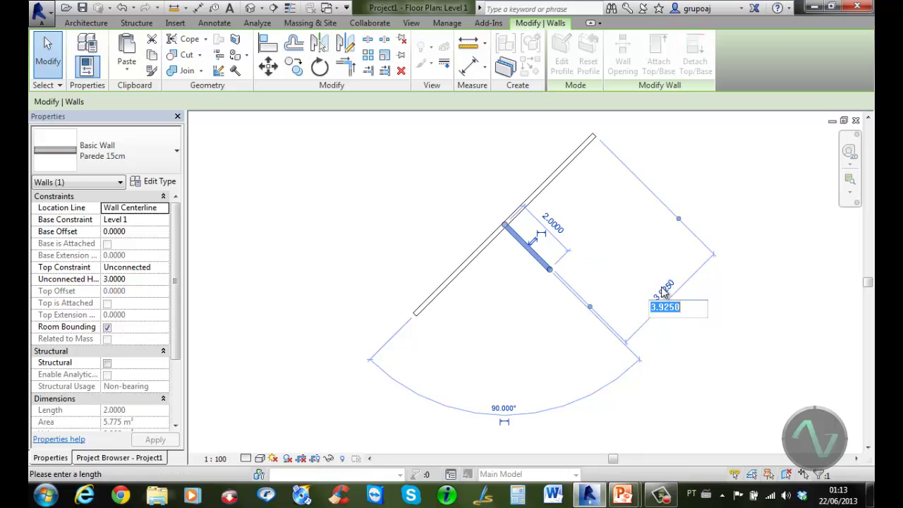
text(1)
key(Return)
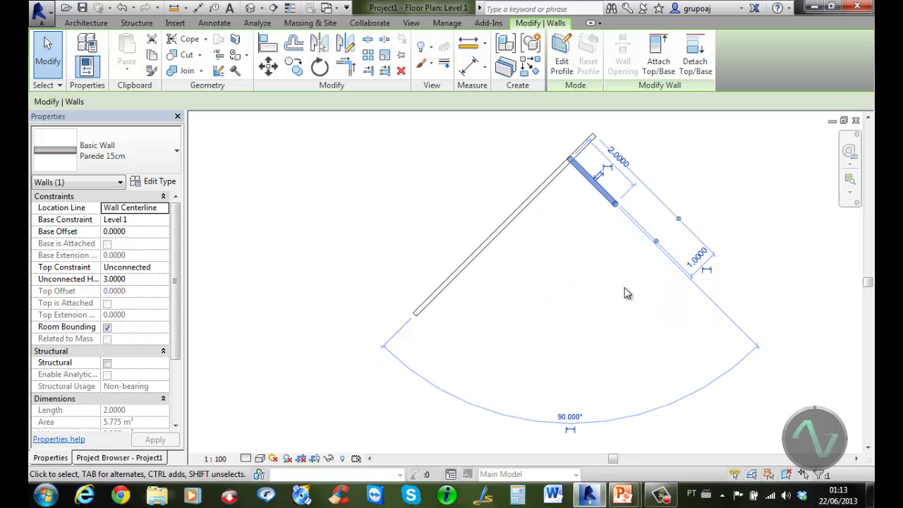
key(Escape)
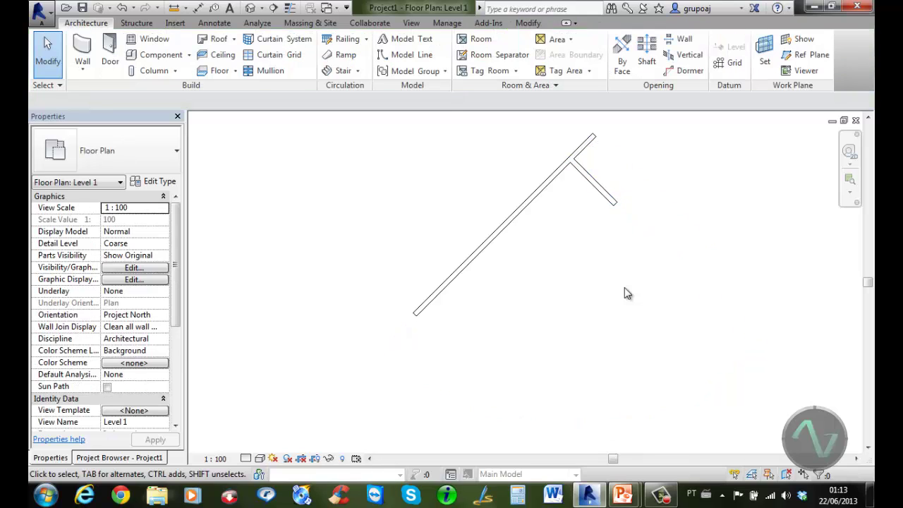
Step: Delete both existing walls and draw a rectangle of Parede 15cm walls measuring about 7.75 by 6.15 m inside
drag(608, 147, 491, 210)
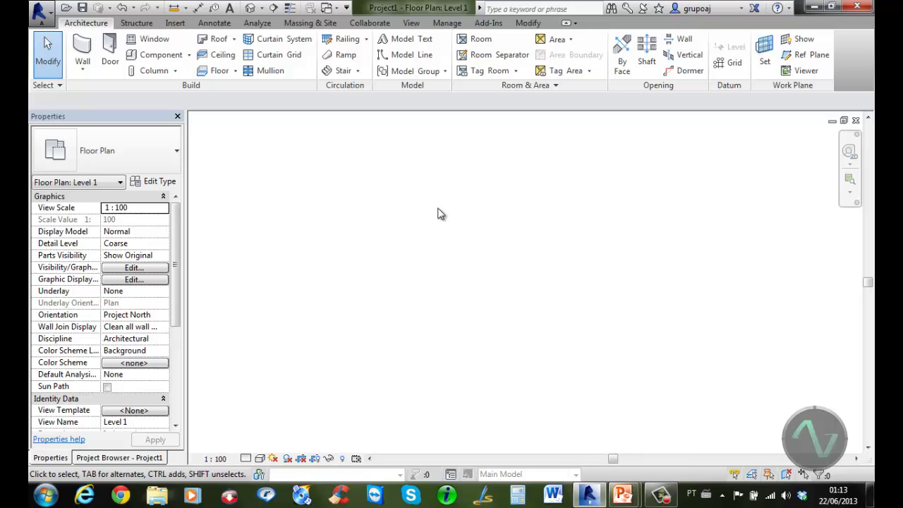
click(83, 46)
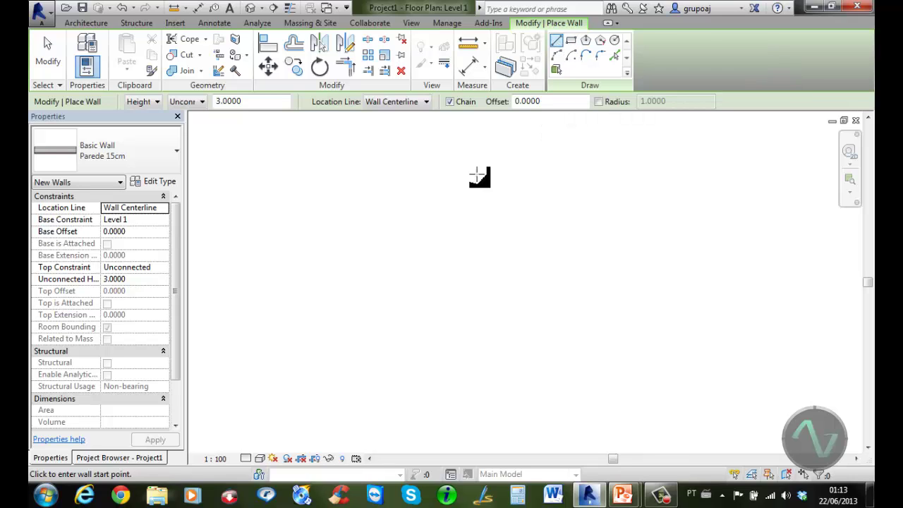
click(376, 198)
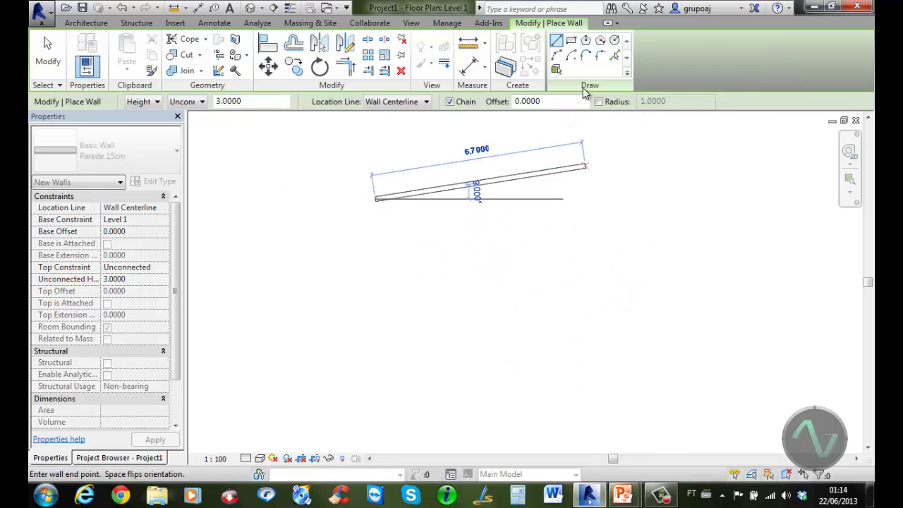
click(570, 41)
click(396, 201)
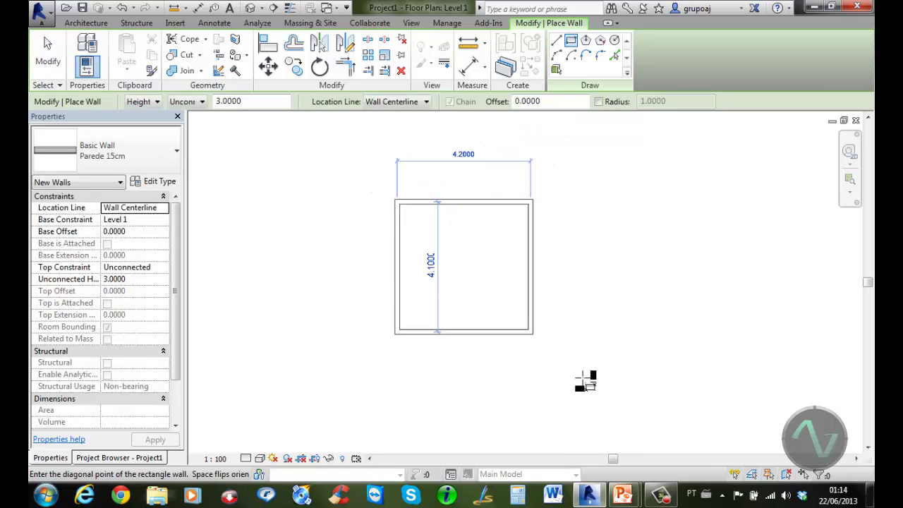
click(647, 402)
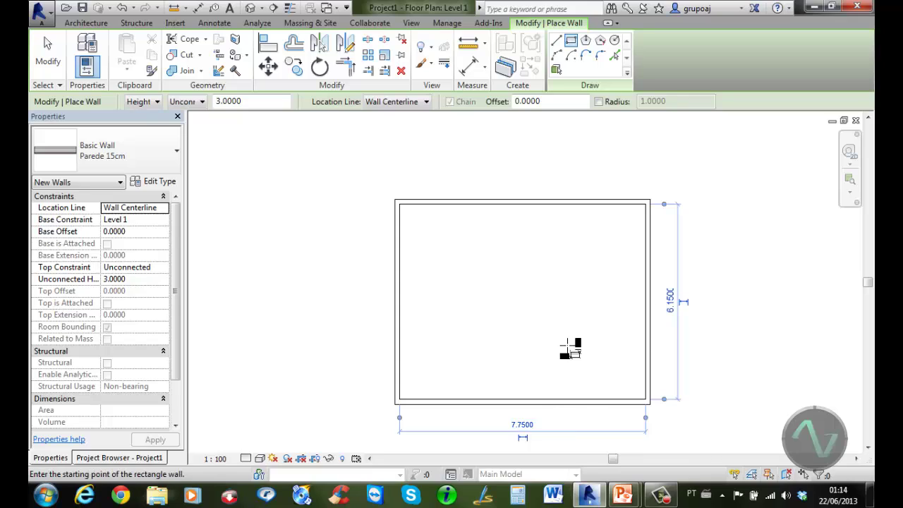
Step: Move the witness lines of the rectangle's horizontal and vertical temporary dimensions to the outer wall faces
click(398, 418)
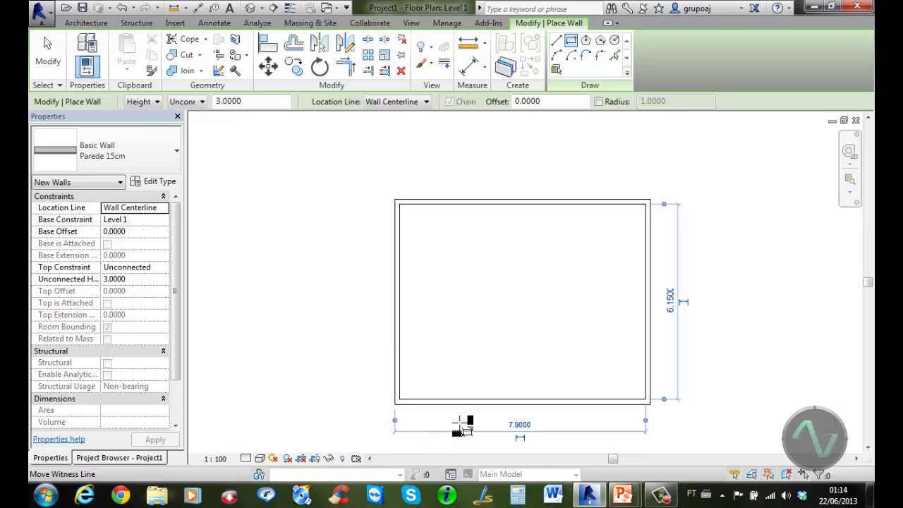
click(646, 421)
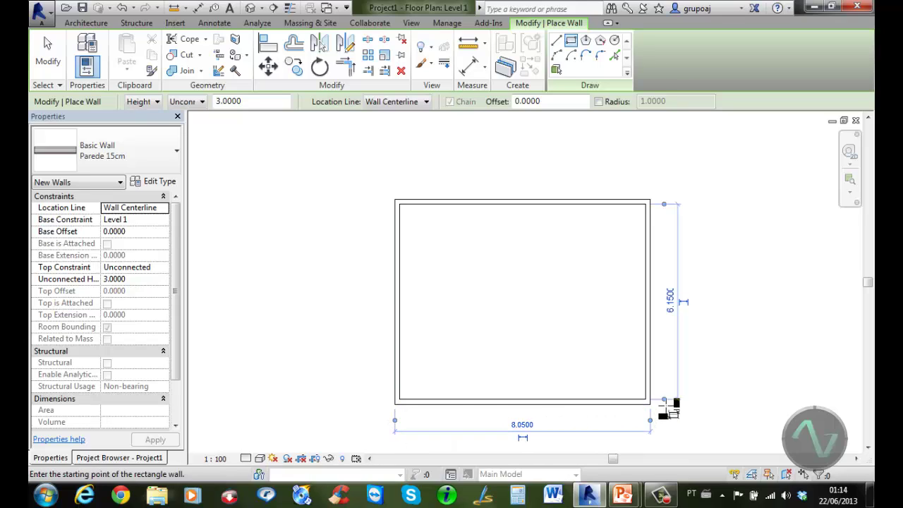
click(666, 401)
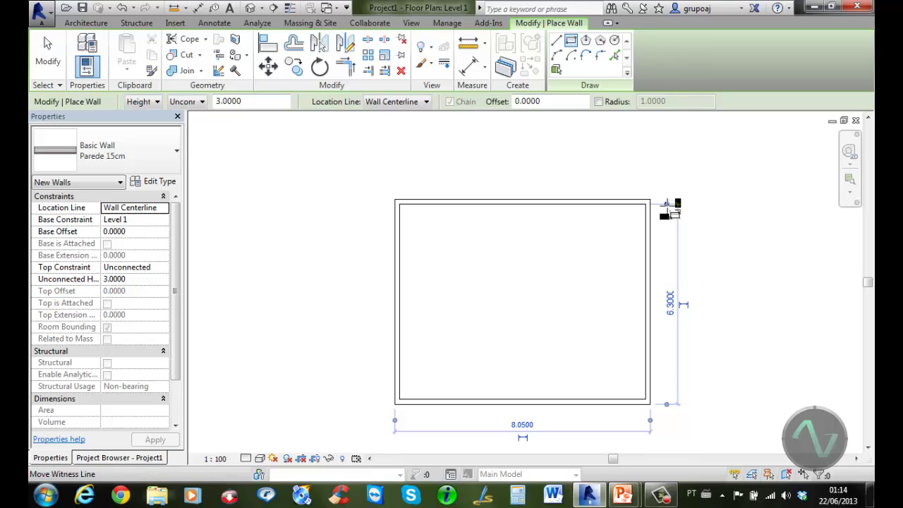
click(666, 204)
Step: Set the rectangle's overall outer size to 6.2 m vertically and 8.1 m horizontally, and end wall placement
click(679, 302)
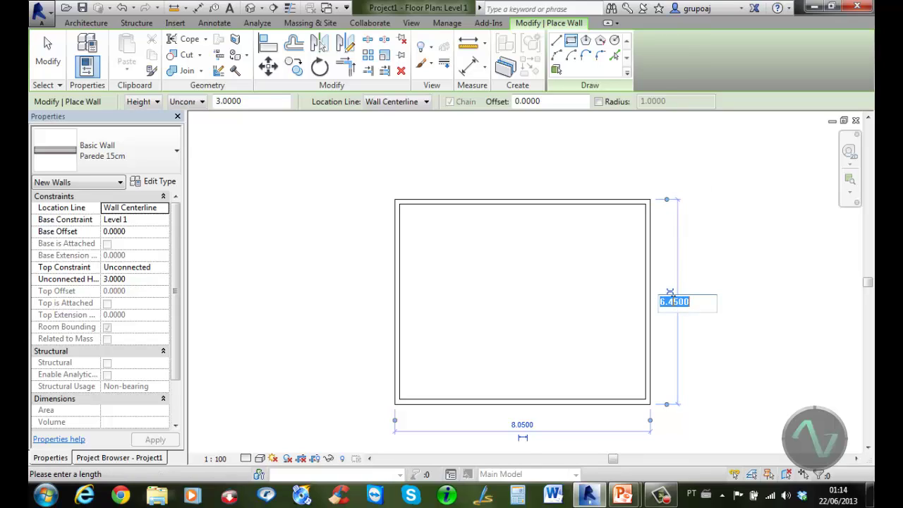
text(6.2)
key(Return)
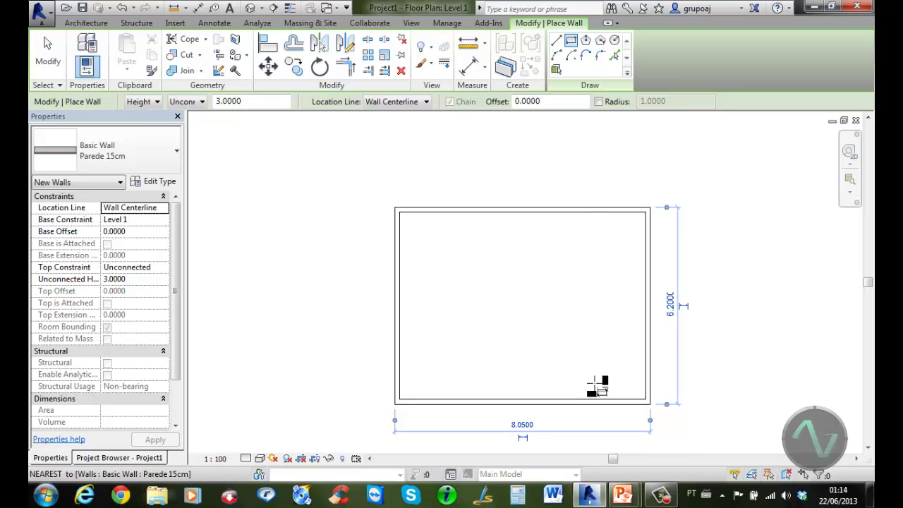
click(523, 425)
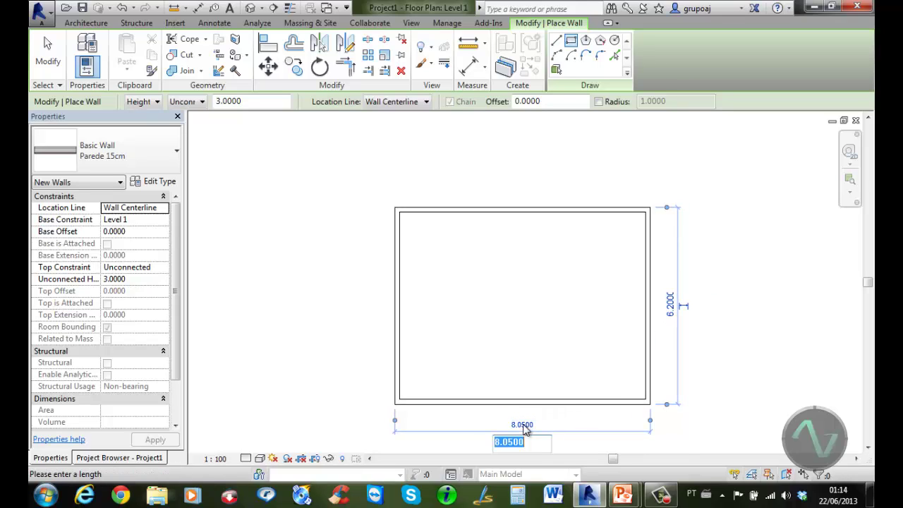
text(8.1)
key(Return)
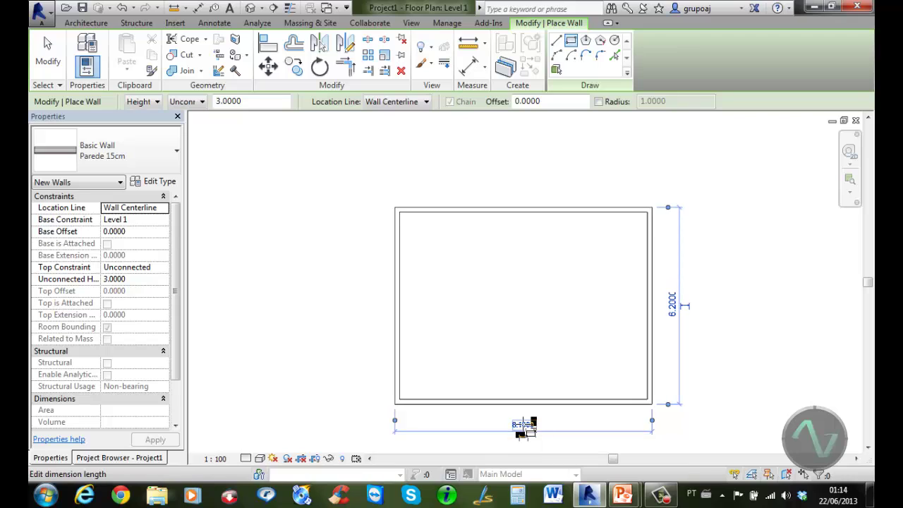
click(48, 55)
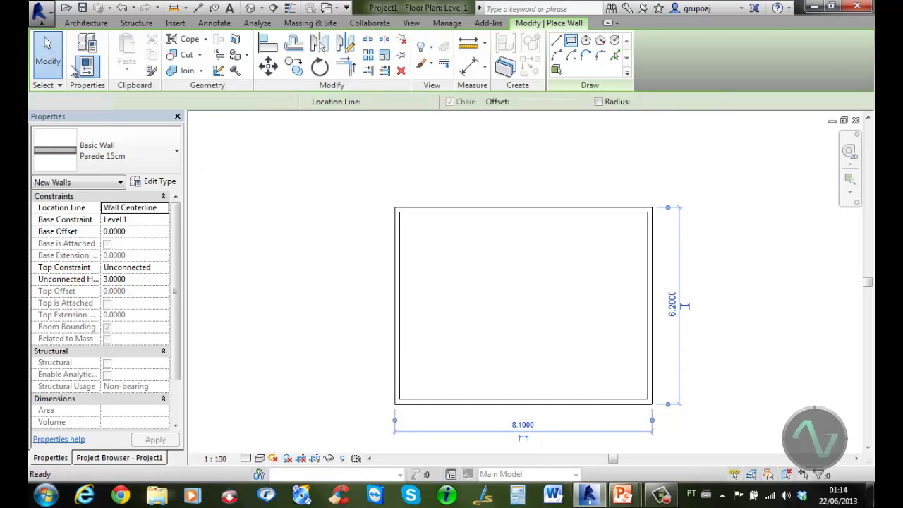
Step: Draw three chained Parede 15cm walls forming a room against the lower outer wall, about 2.9 m wide and 2.8 m deep between centerlines
scroll(543, 343, up, 2)
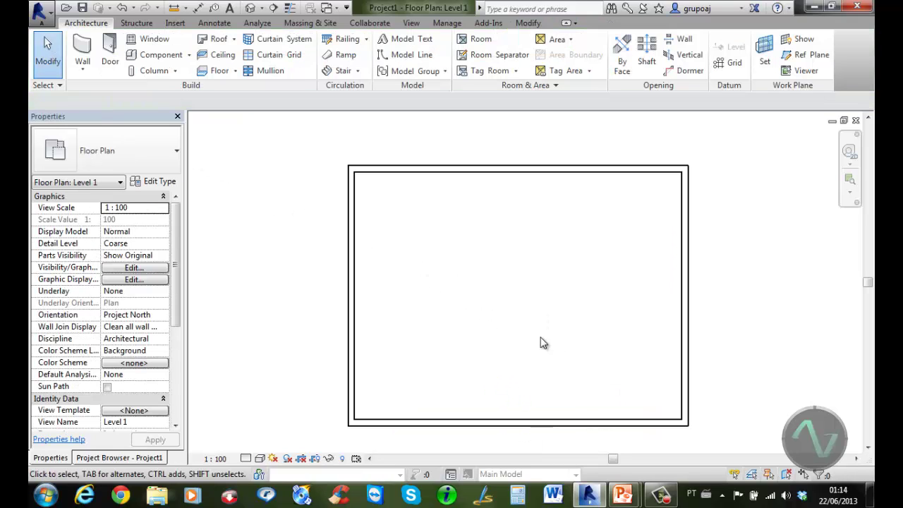
mouse_move(543, 343)
middle_down()
mouse_move(551, 332)
mouse_move(544, 327)
middle_up()
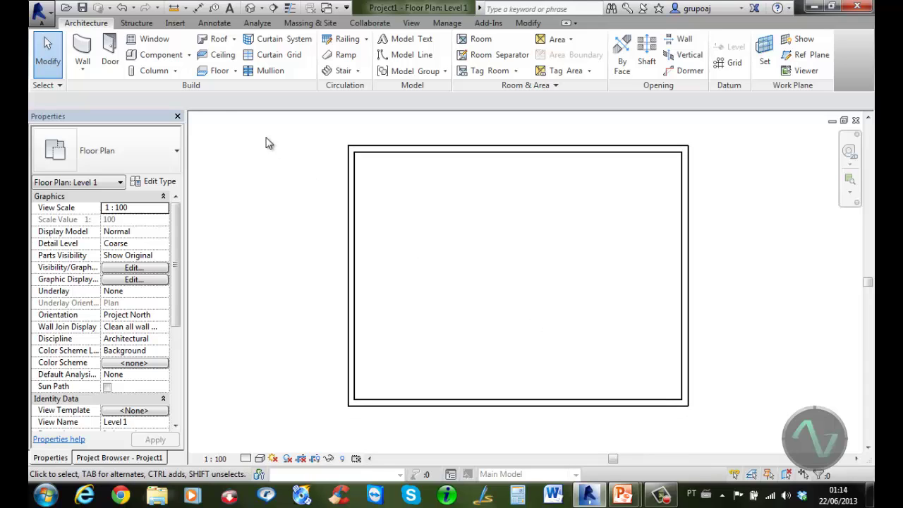
click(83, 48)
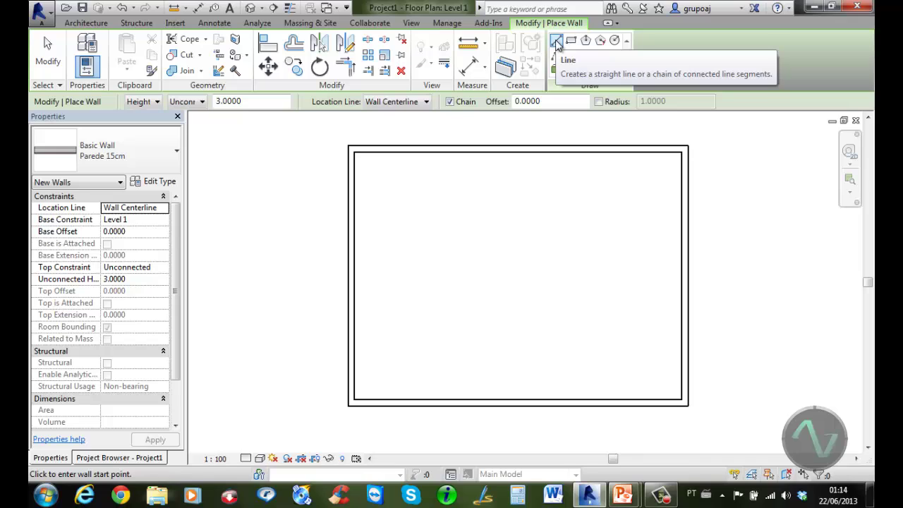
click(451, 402)
click(453, 285)
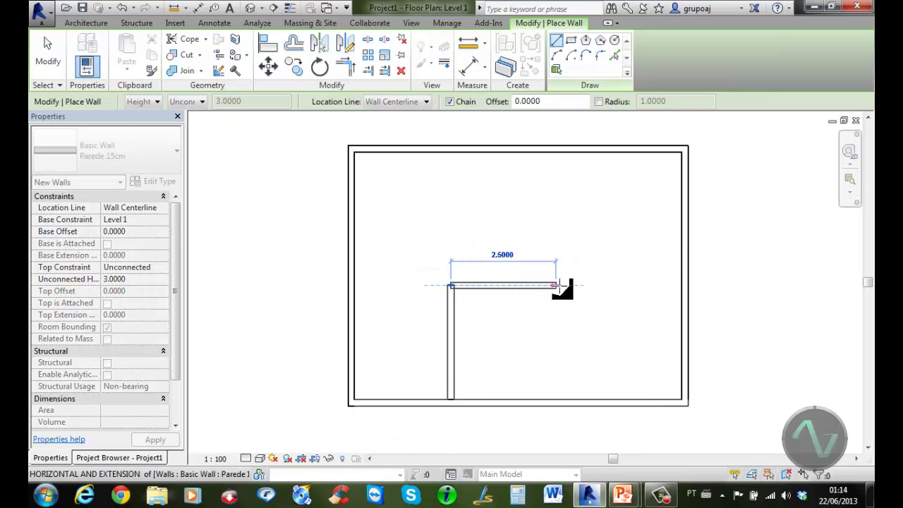
click(576, 285)
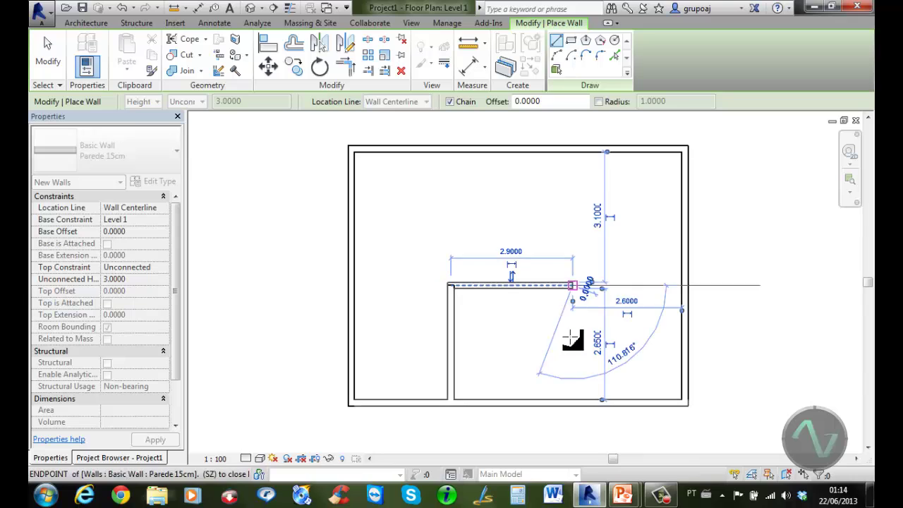
click(576, 402)
key(Escape)
Step: Draw a horizontal wall from the lower room's right wall to the right outer wall, about 1.675 m above the lower outer wall
click(574, 326)
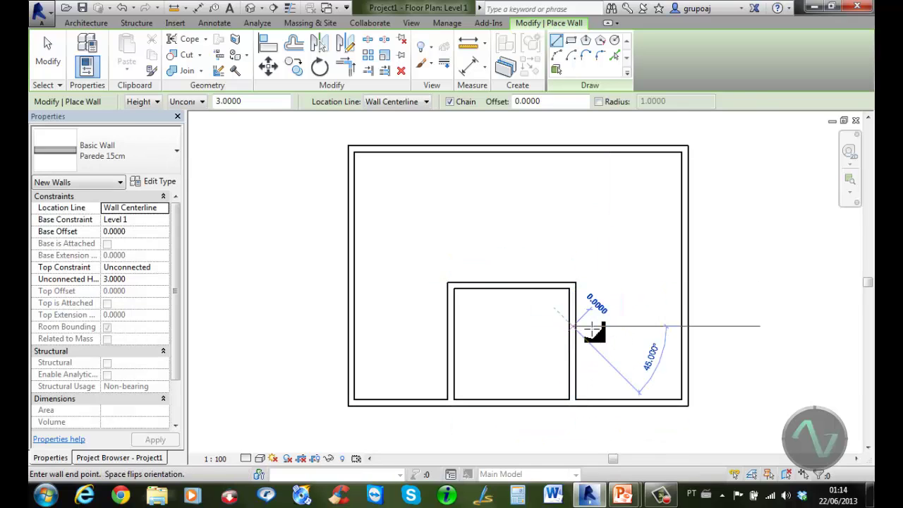
click(684, 326)
key(Escape)
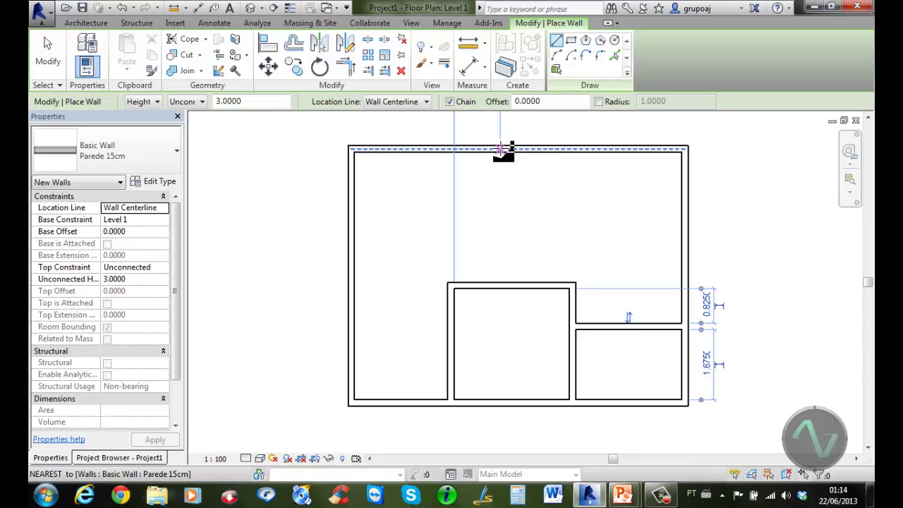
Step: Enclose an upper-right room about 2.05 m deep with an L-shaped wall pair, and connect it to the lower horizontal partition with a vertical wall
click(501, 150)
click(500, 242)
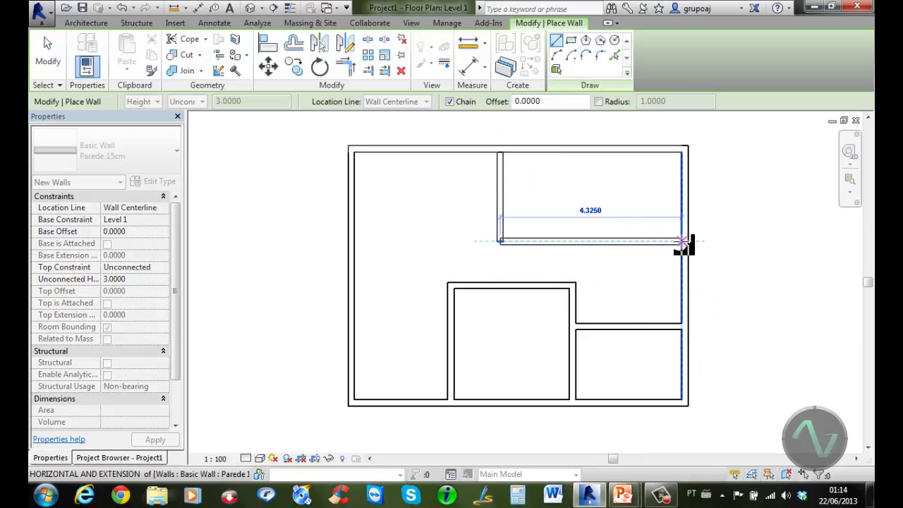
click(626, 241)
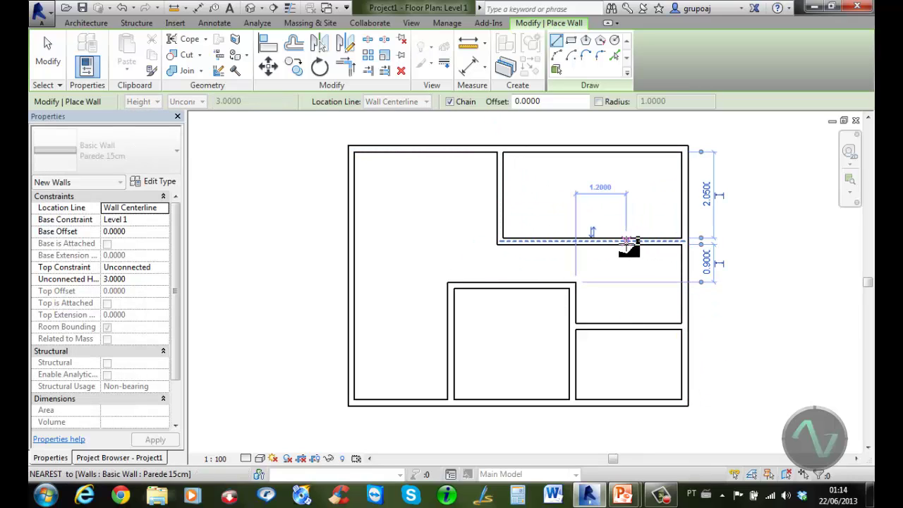
click(626, 326)
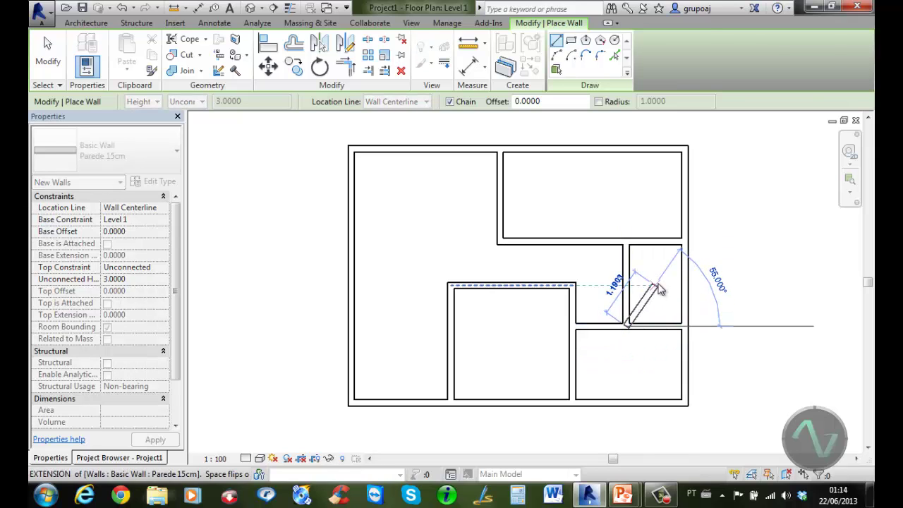
key(Escape)
key(Escape)
Step: Set the distance between the left outer wall and the lower middle room's left wall to 1.8 m
click(449, 337)
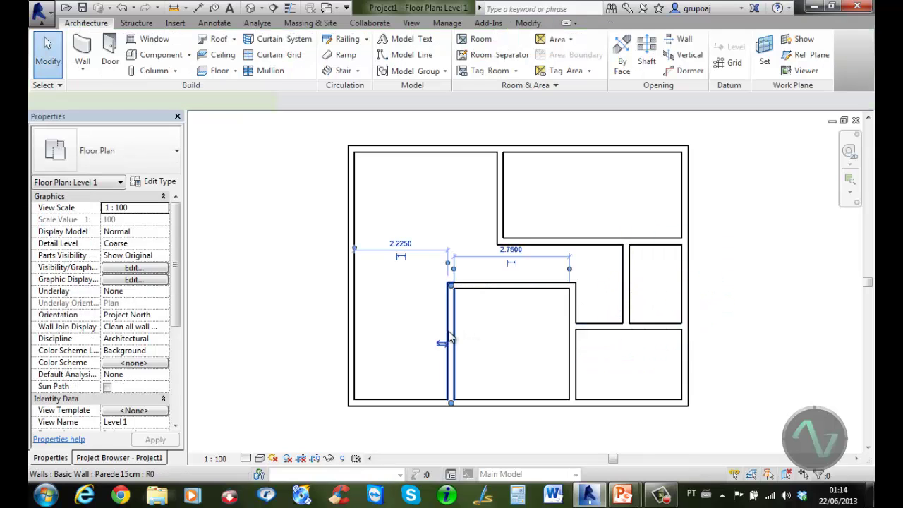
click(402, 245)
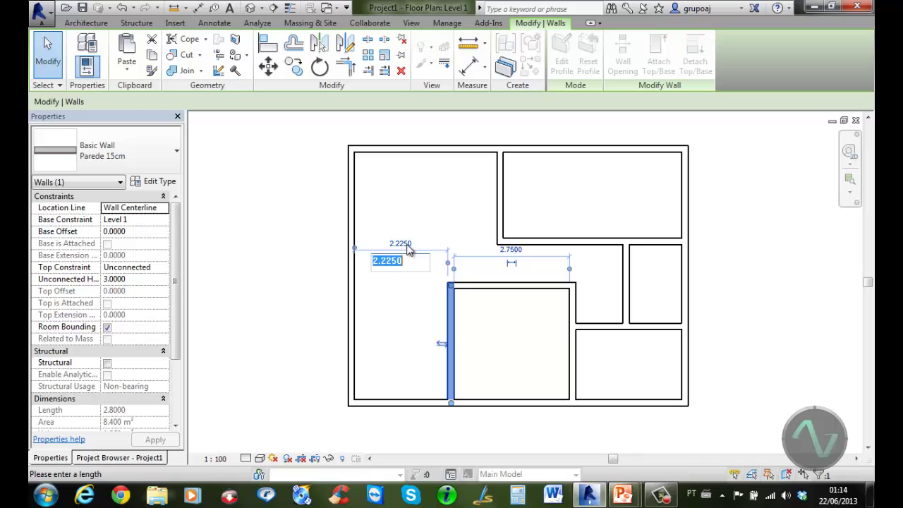
text(1.8)
key(Return)
key(Escape)
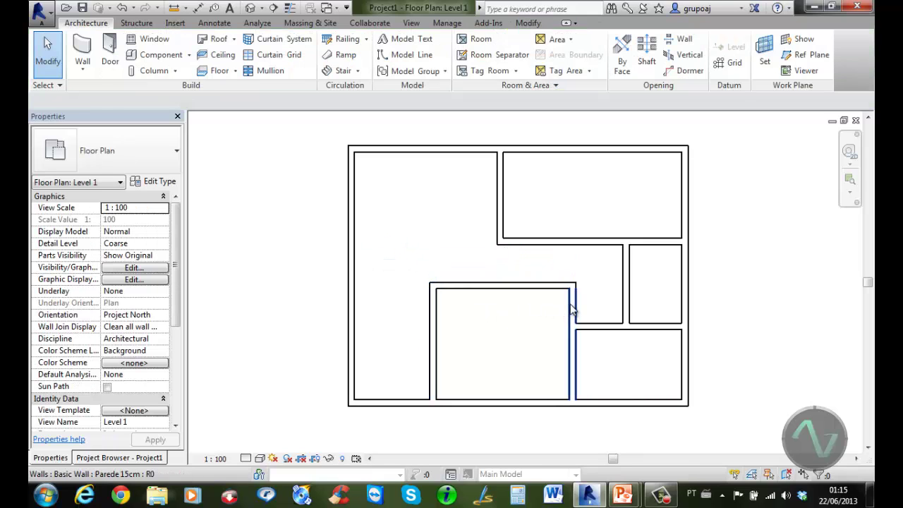
Step: Set the lower middle room's inside width to 2.7 m by repositioning its right wall
click(572, 309)
click(505, 426)
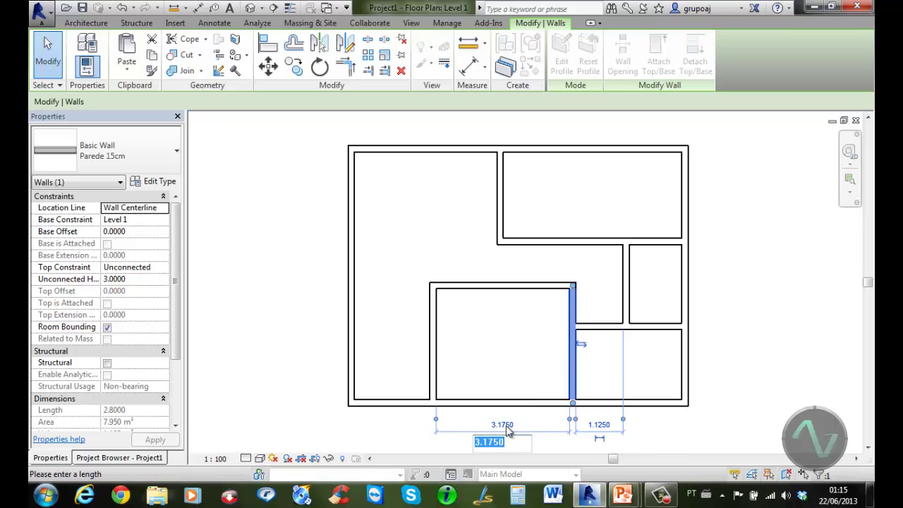
text(2.7)
key(Return)
Step: Set the lower middle room's inside depth to 3 m by repositioning its upper wall
click(511, 297)
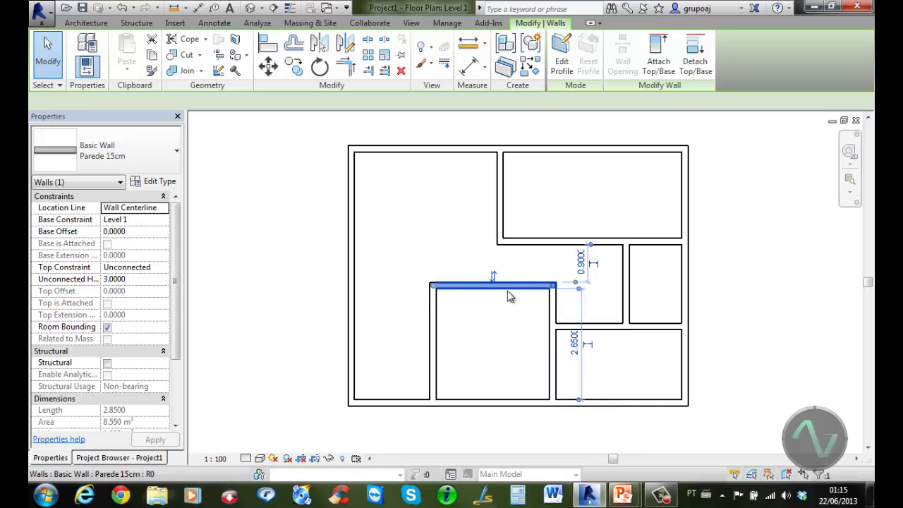
click(574, 342)
text(3)
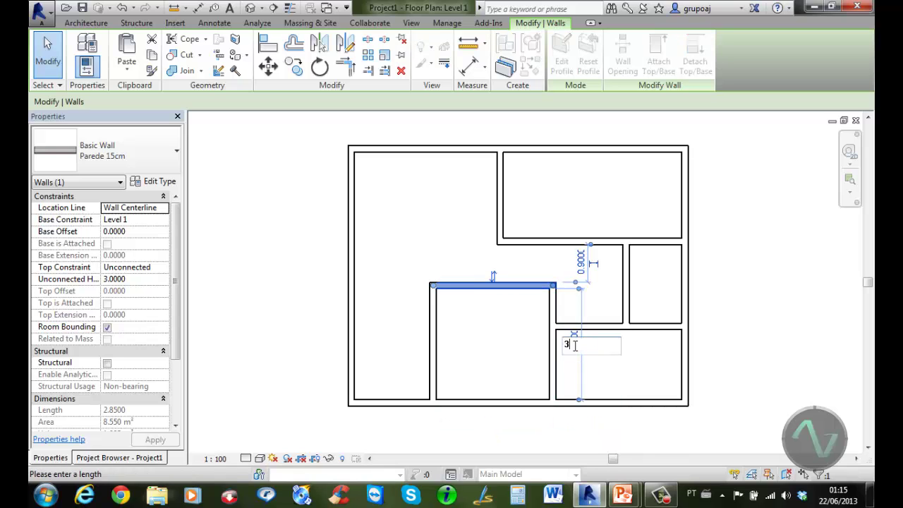
key(Return)
click(622, 359)
Step: Set the lower-right room's inside depth to 1.5 m by repositioning its upper wall
click(608, 328)
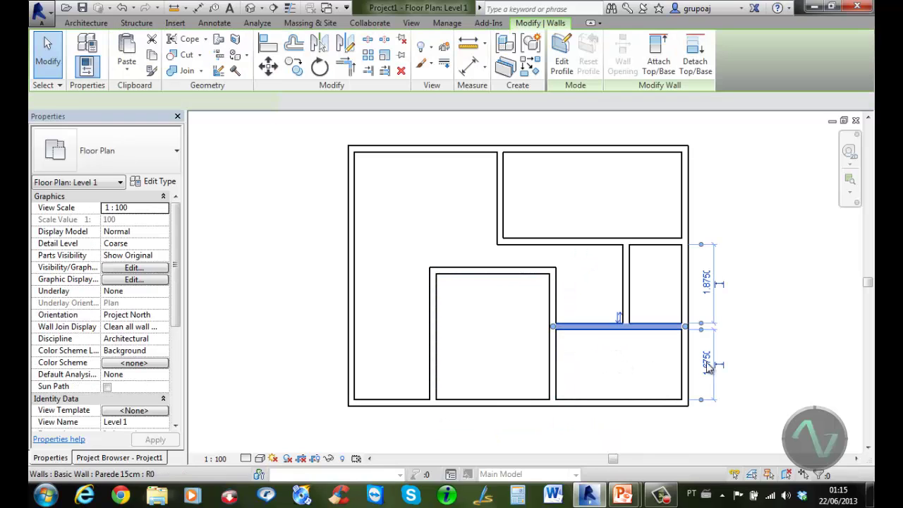
click(707, 364)
text(1)
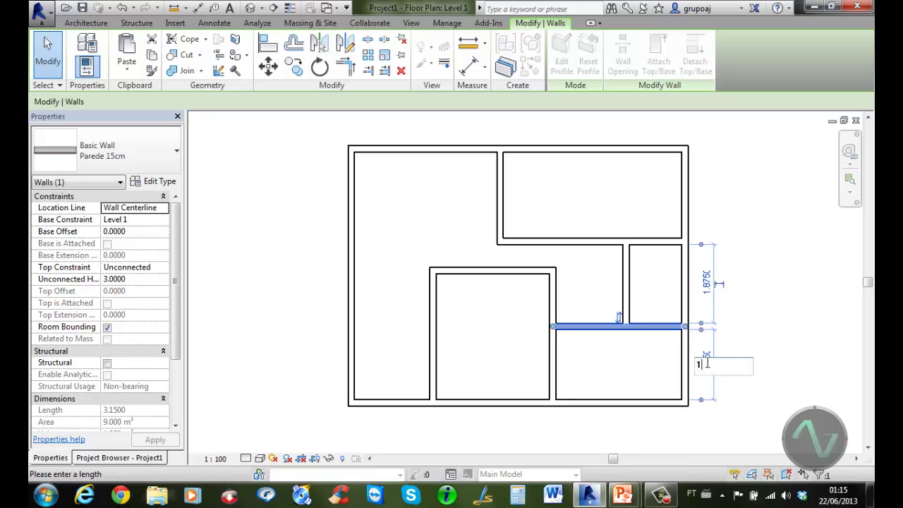
text(.5)
key(Return)
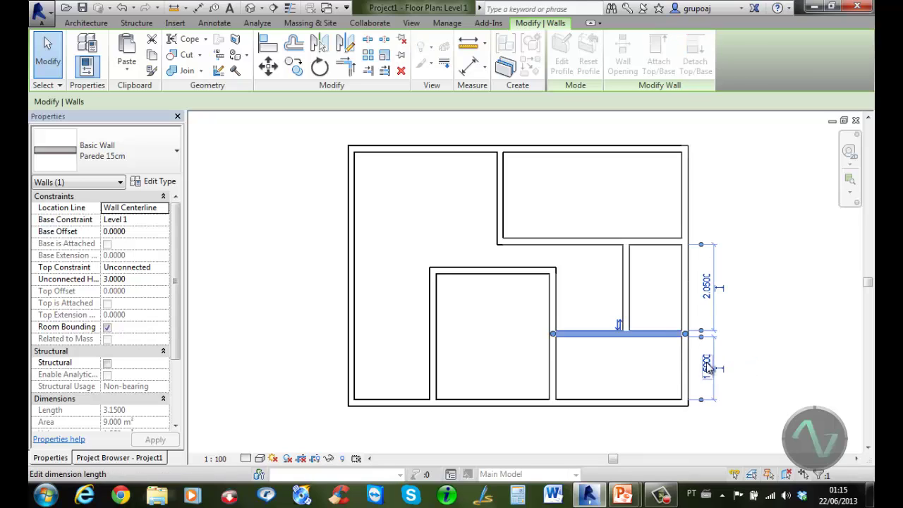
Step: Set the upper-right room's inside depth to 1.75 m by repositioning its lower wall, and clear the selection
click(655, 247)
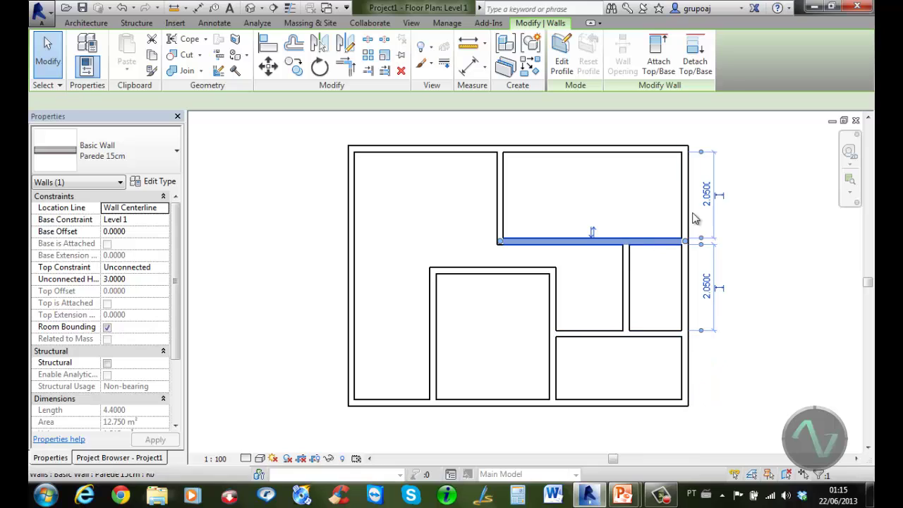
click(708, 189)
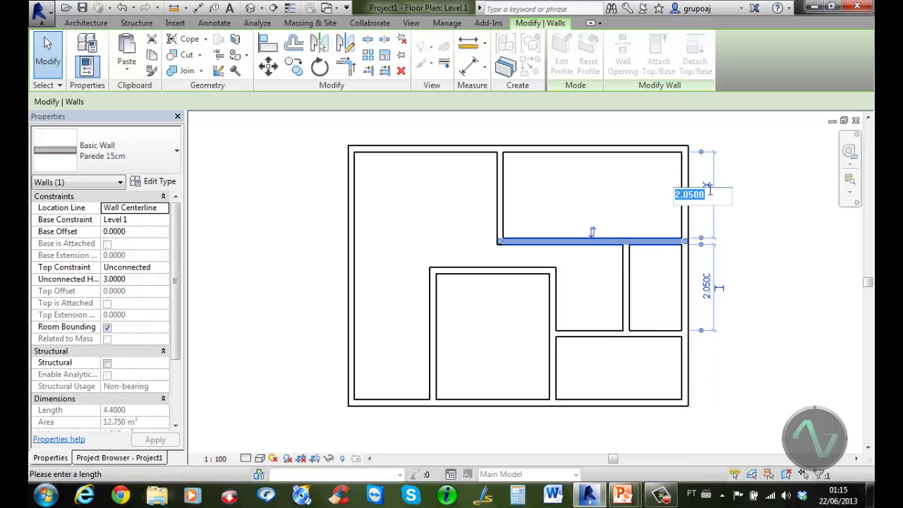
text(1.75)
key(Return)
click(783, 242)
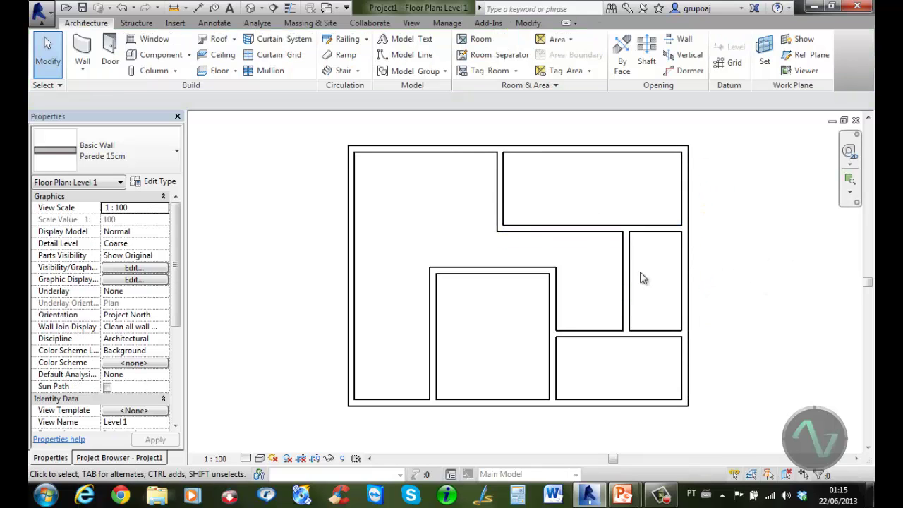
click(624, 277)
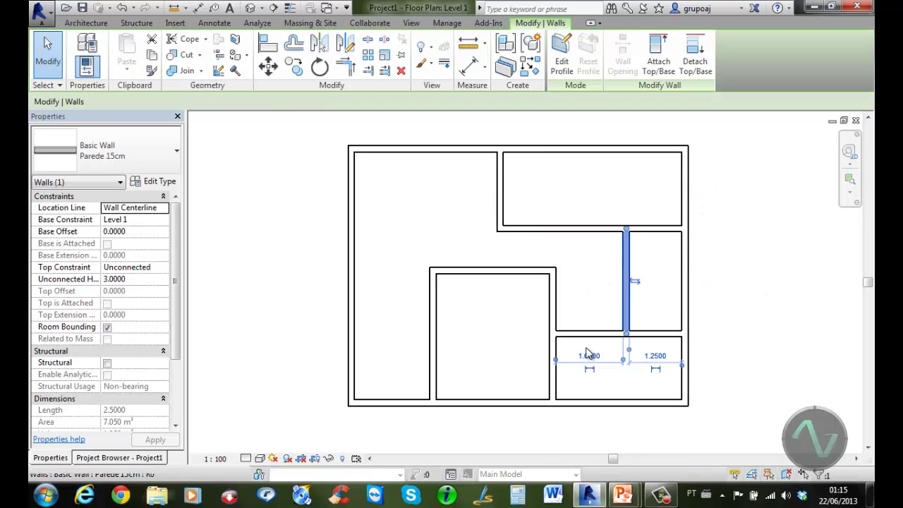
click(586, 281)
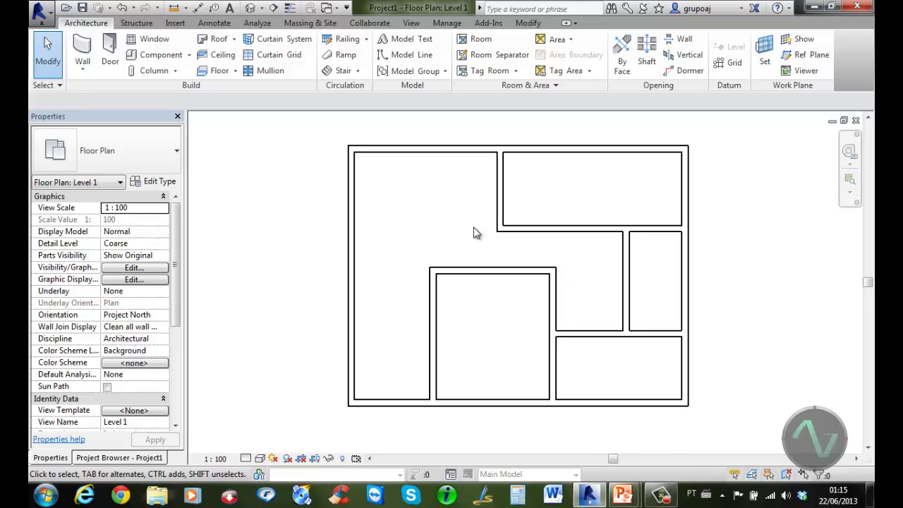
Step: Open the default 3D view and inspect the wall layout from the front and from the top
click(251, 9)
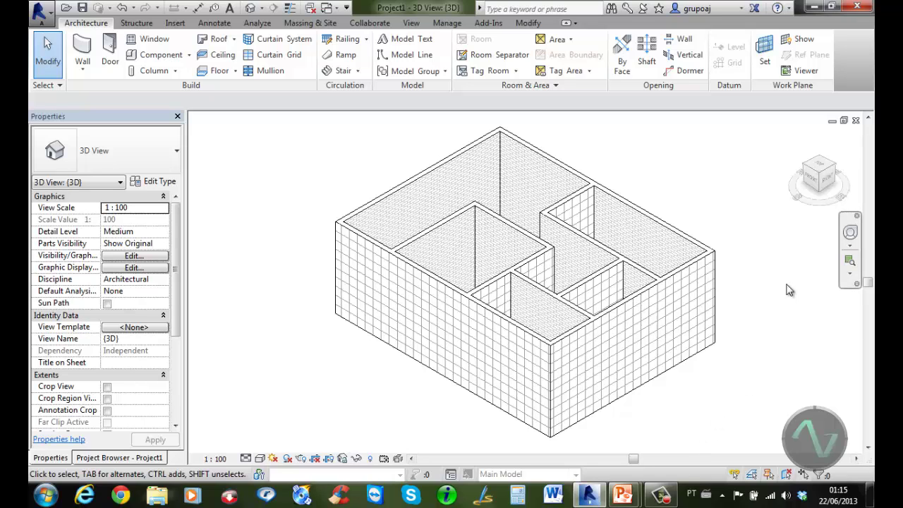
click(817, 180)
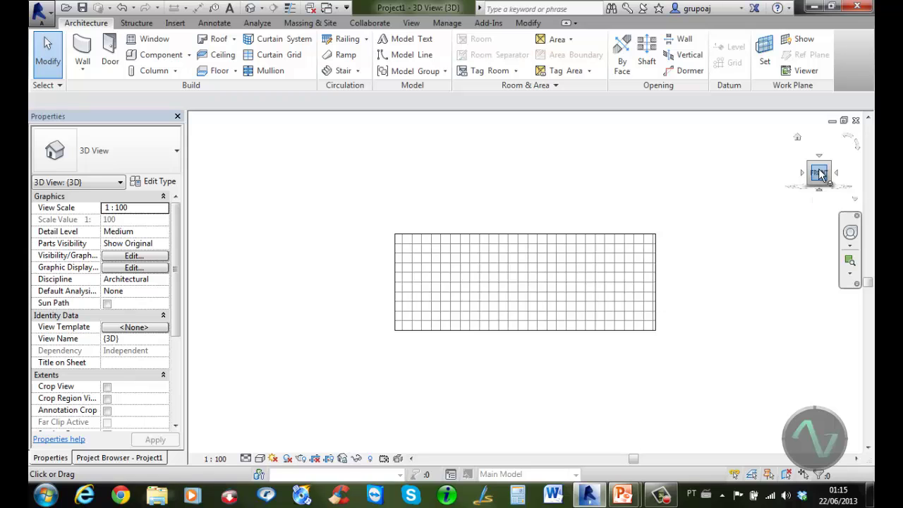
click(823, 160)
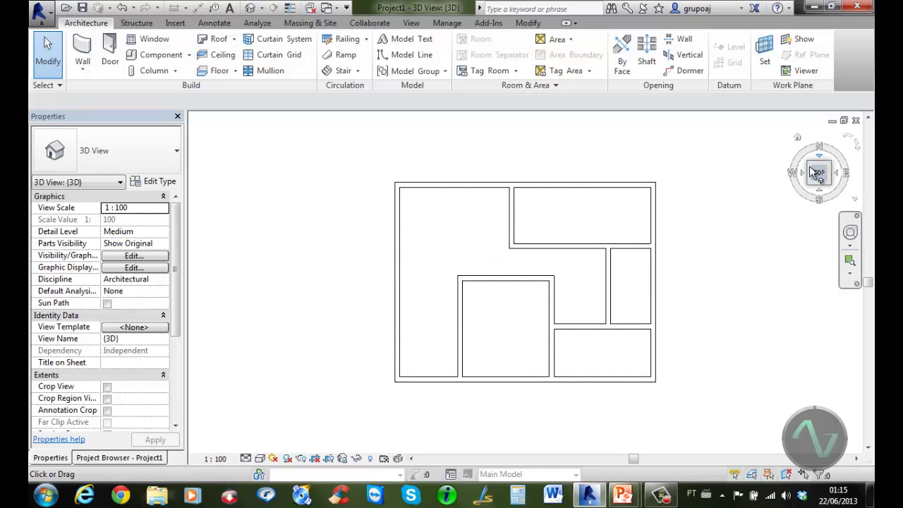
Step: Inspect the walls from a corner in the 3D view, and view the East, North, South and West elevations
click(810, 189)
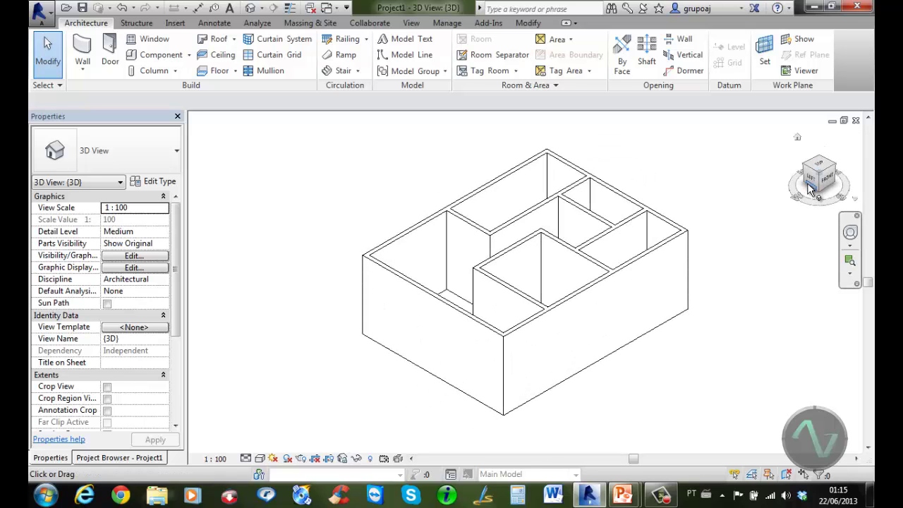
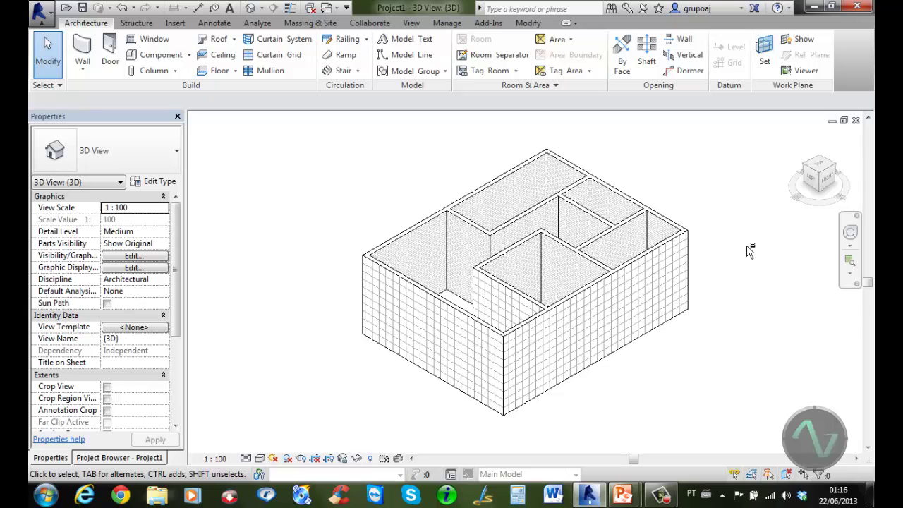
mouse_move(750, 252)
shift+middle_down()
mouse_move(696, 263)
mouse_move(692, 284)
mouse_move(595, 264)
mouse_move(545, 223)
mouse_move(541, 197)
mouse_move(528, 232)
mouse_move(609, 234)
mouse_move(717, 203)
mouse_move(764, 223)
mouse_move(734, 212)
shift+middle_up()
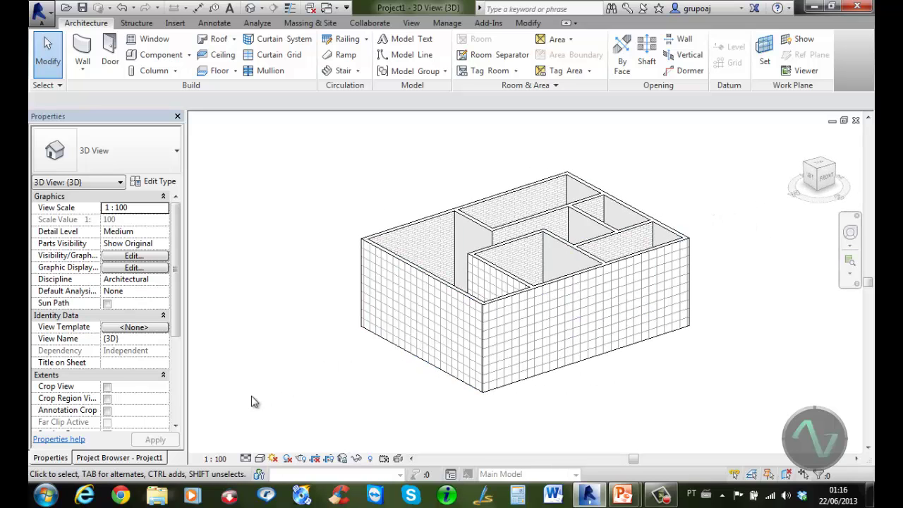
click(145, 462)
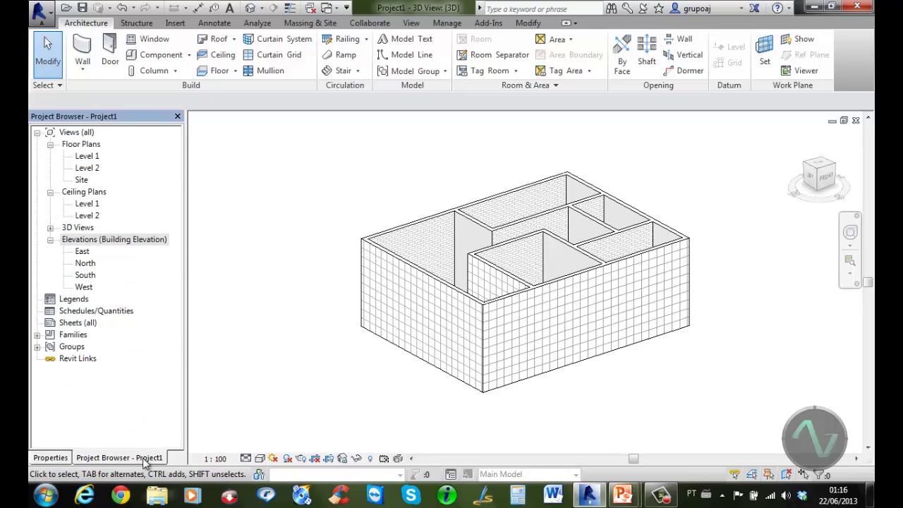
double_click(82, 252)
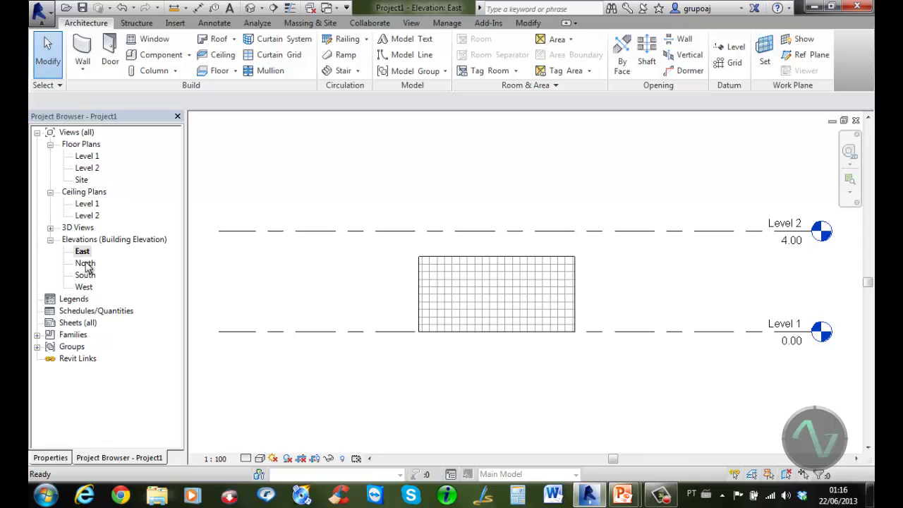
double_click(85, 264)
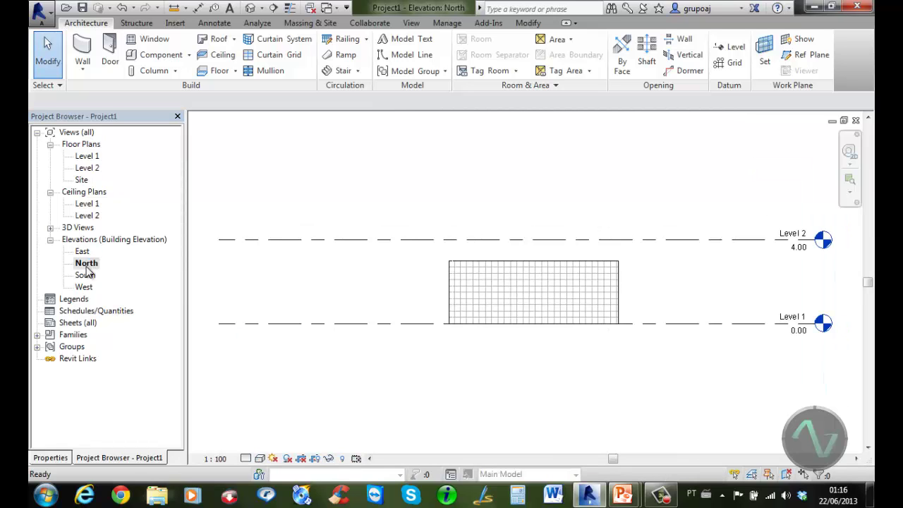
double_click(86, 274)
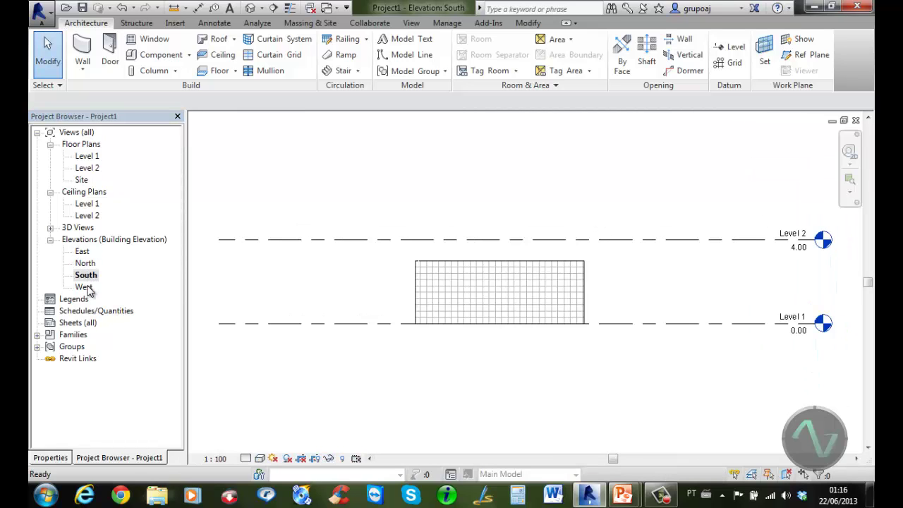
double_click(84, 287)
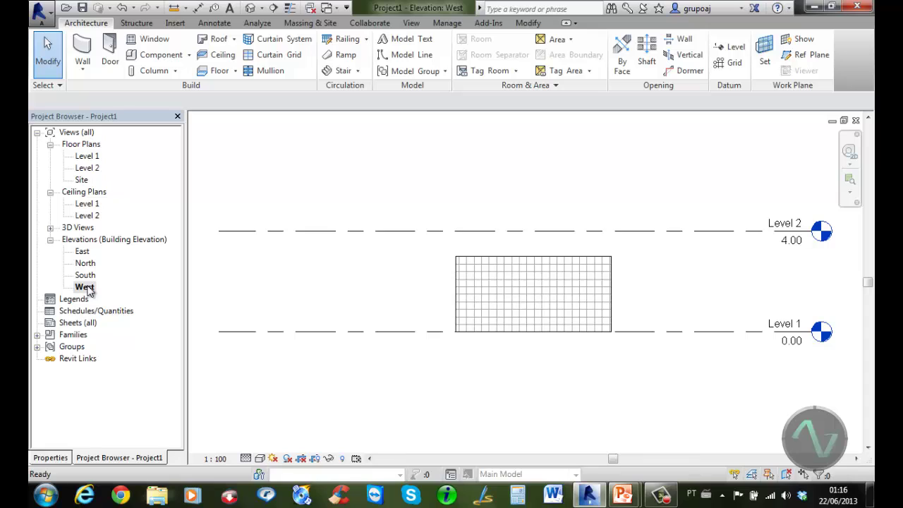
Step: In the Level 1 floor plan, duplicate the M_Single-Flush 0915 x 2134mm door type under the name "porta 80"
double_click(89, 158)
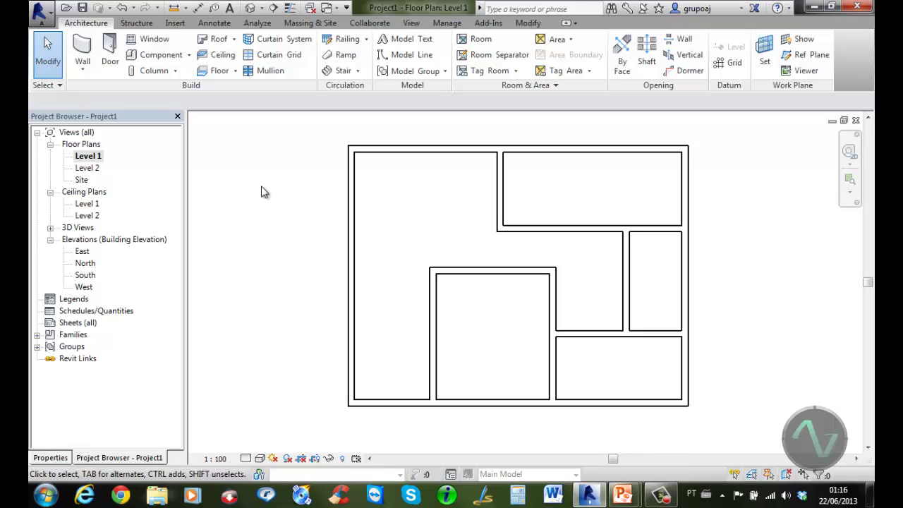
click(111, 50)
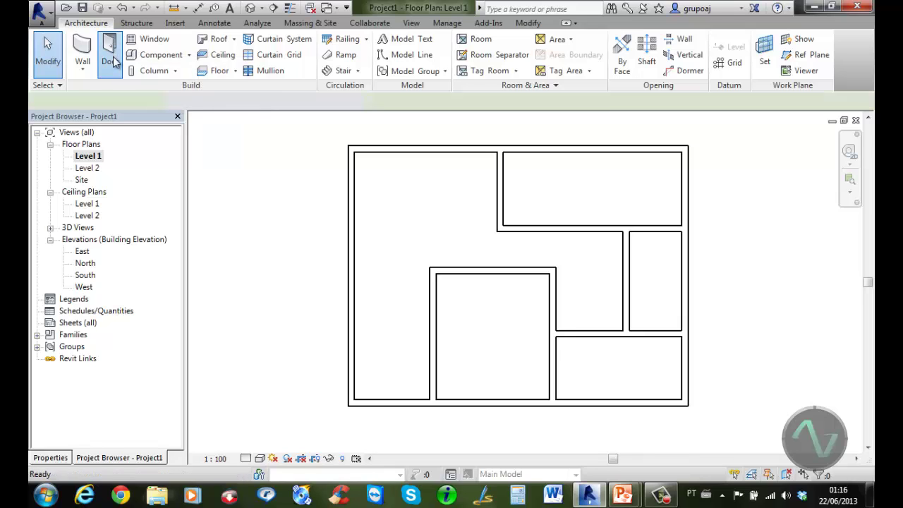
click(61, 459)
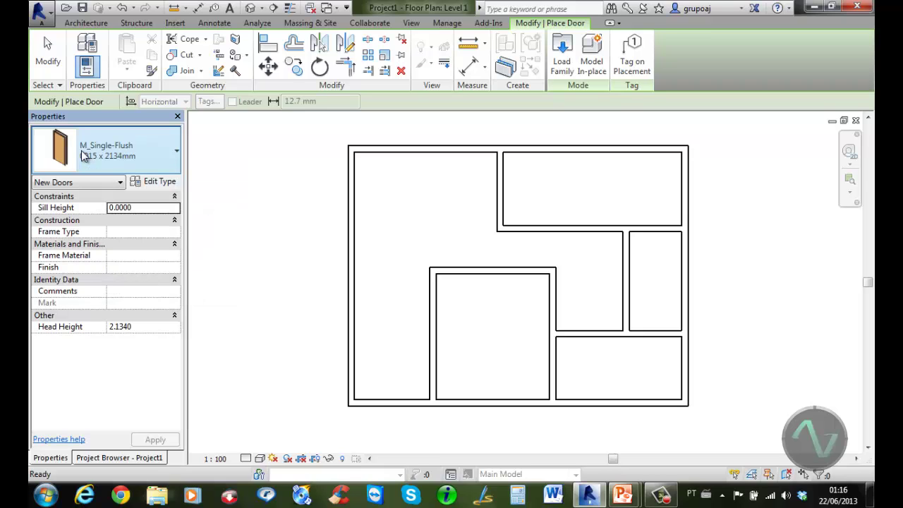
click(162, 182)
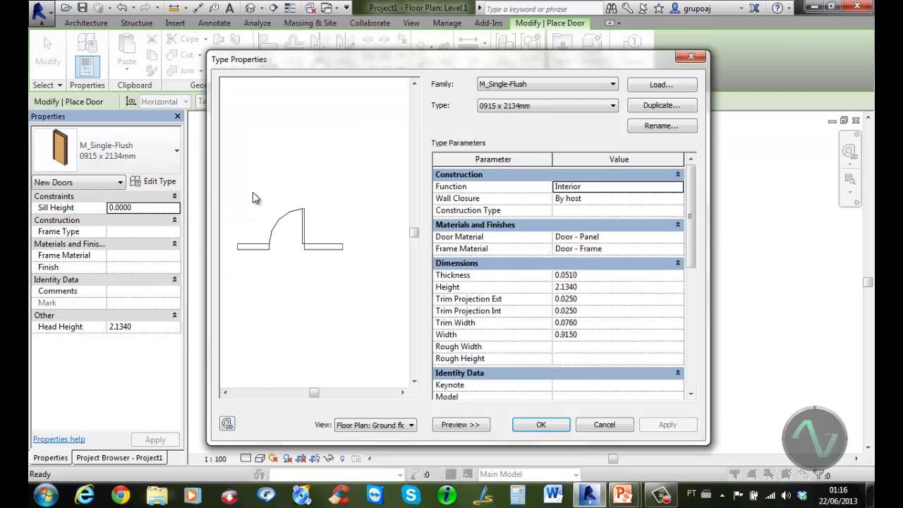
click(663, 104)
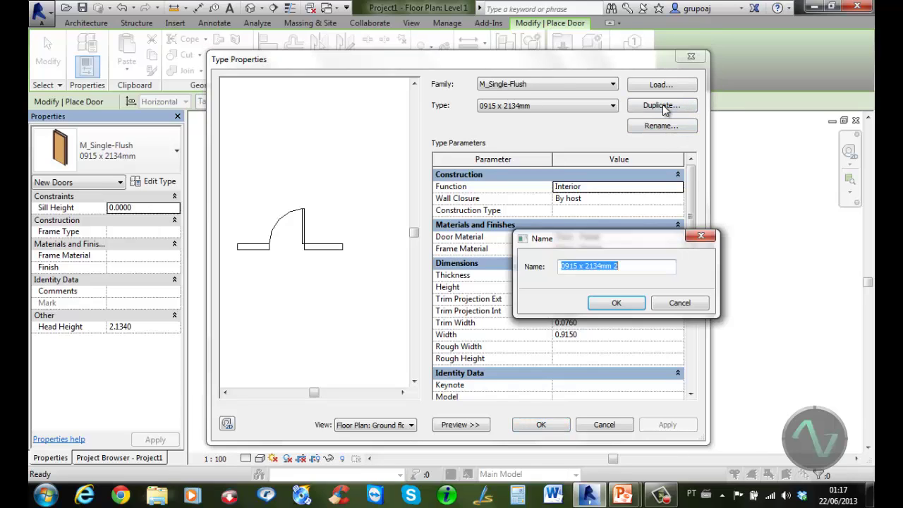
text(porta 80)
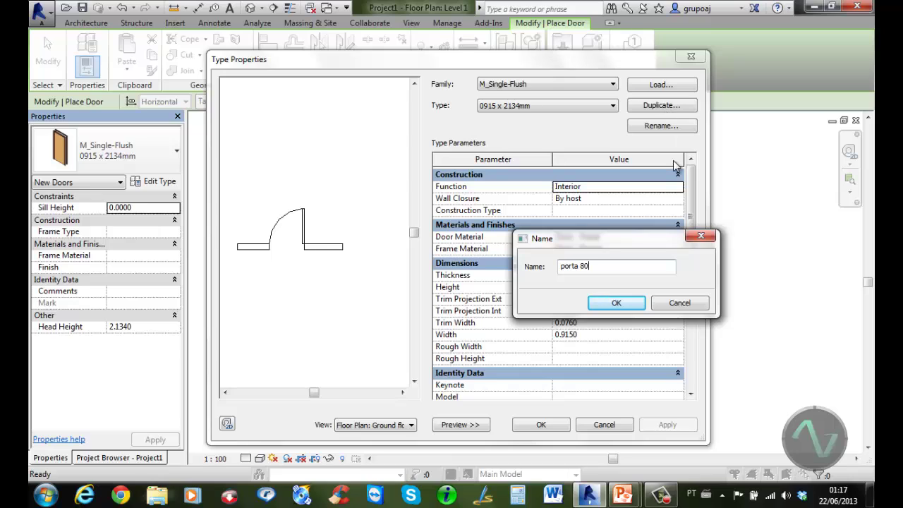
click(622, 304)
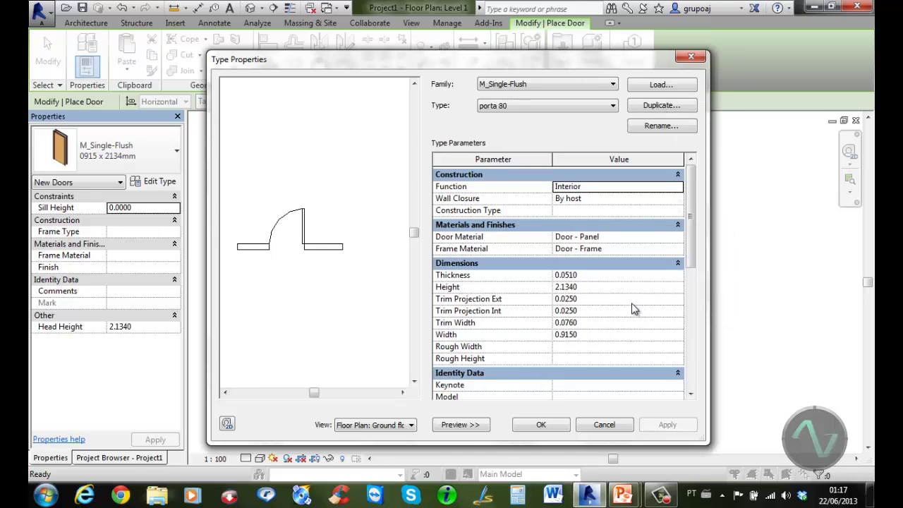
Step: Set the porta 80 door type's thickness to 0.03 m, height to 2.1 m and width to 0.8 m
click(603, 275)
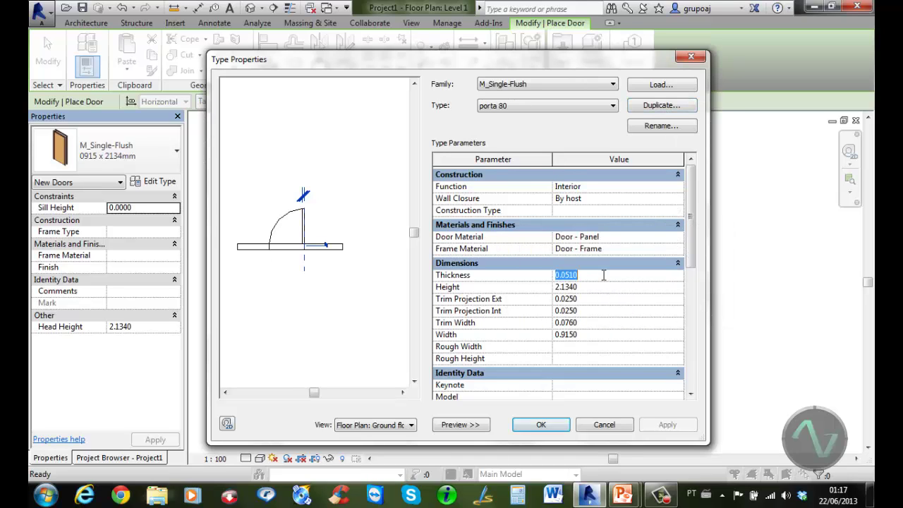
text(.03)
click(602, 287)
text(2)
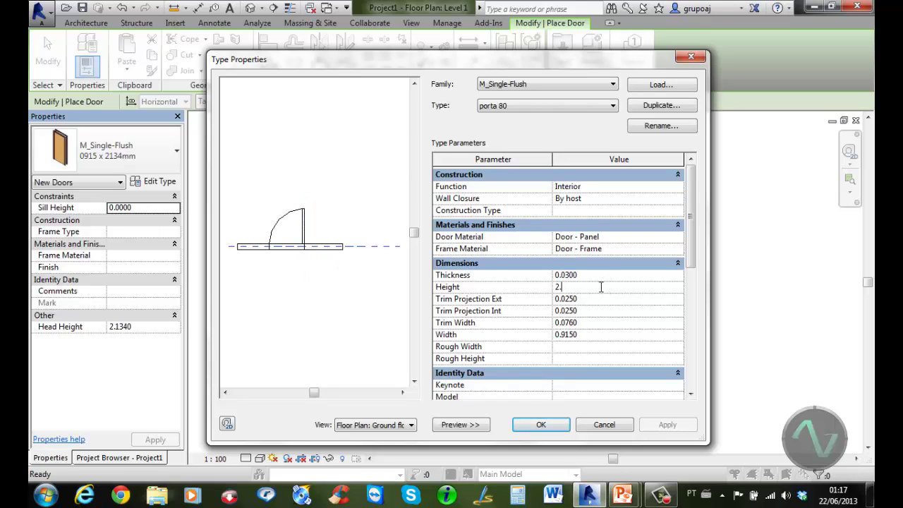
text(.1)
click(597, 336)
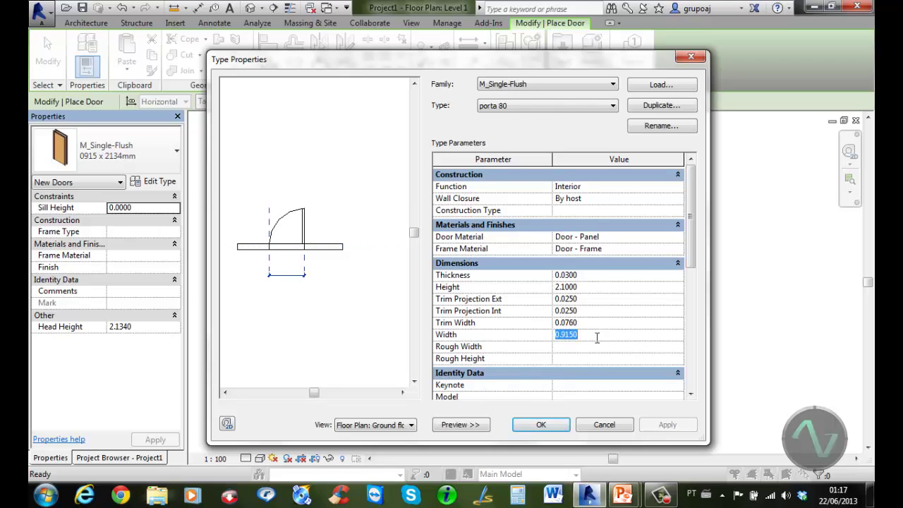
key(BackSpace)
click(591, 344)
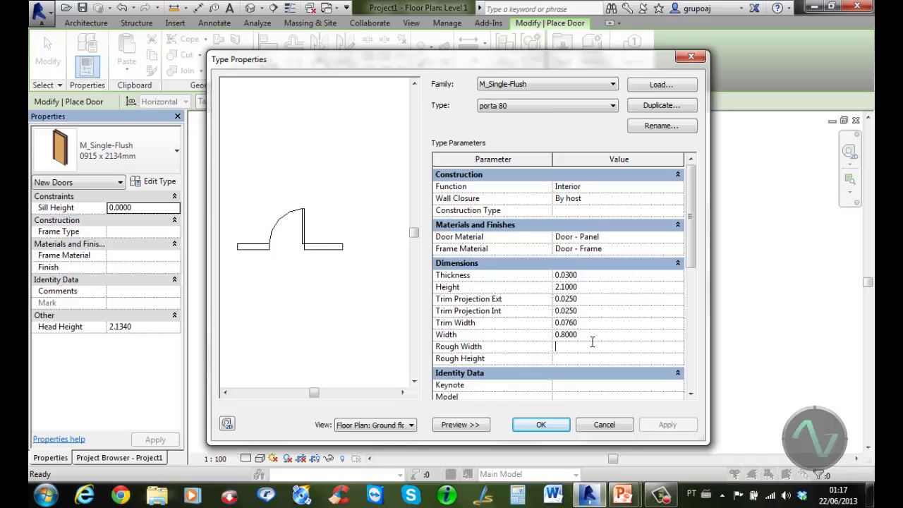
click(540, 425)
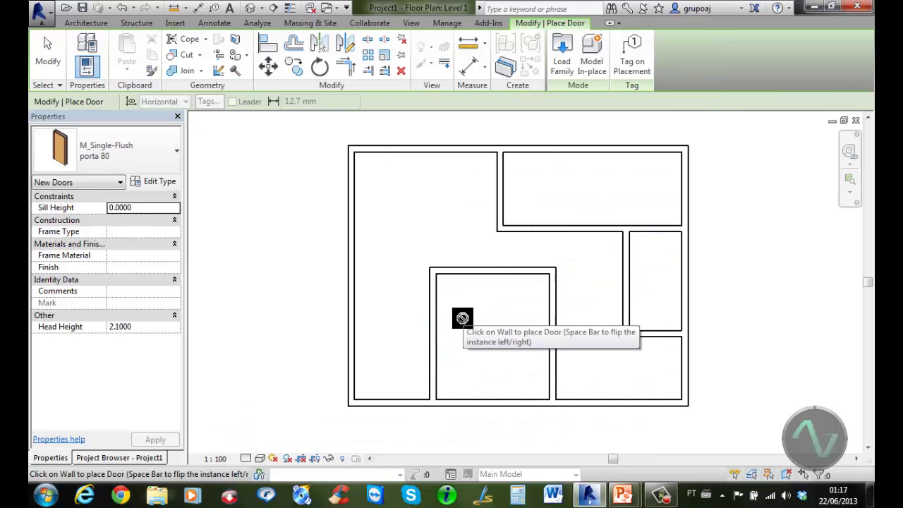
Step: Place two porta 80 doors in the upper-right room's lower wall, one on each side of the partition below, both swinging downward
click(601, 229)
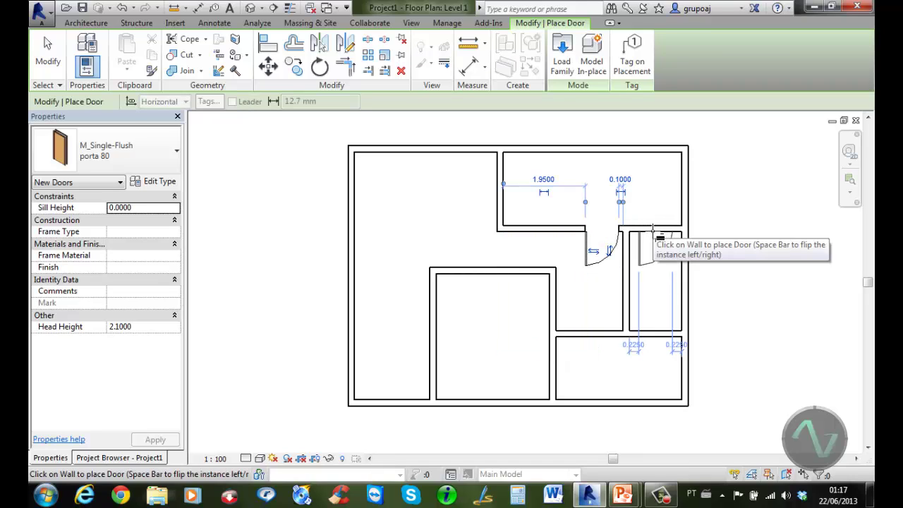
click(654, 229)
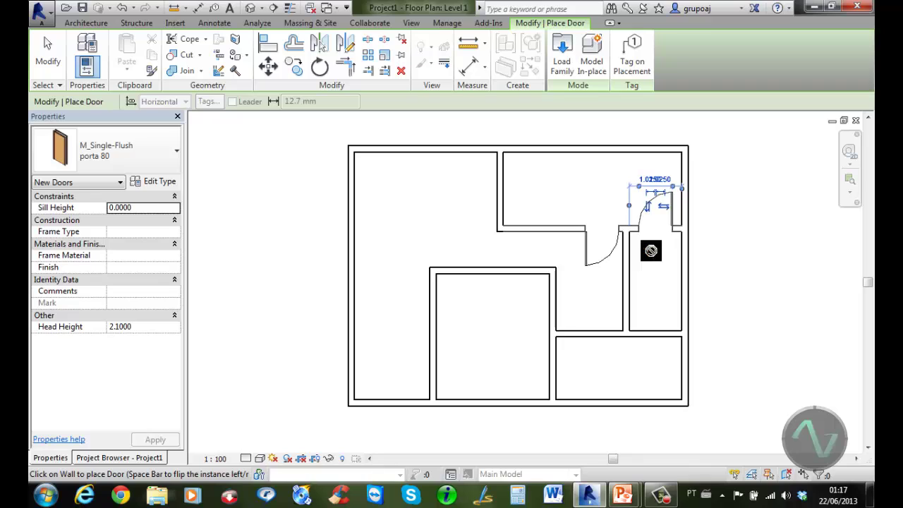
click(662, 209)
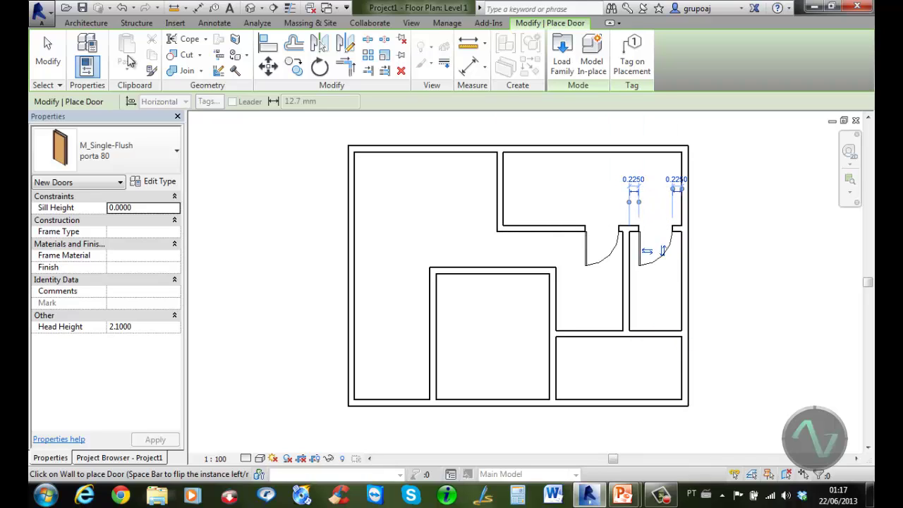
click(45, 54)
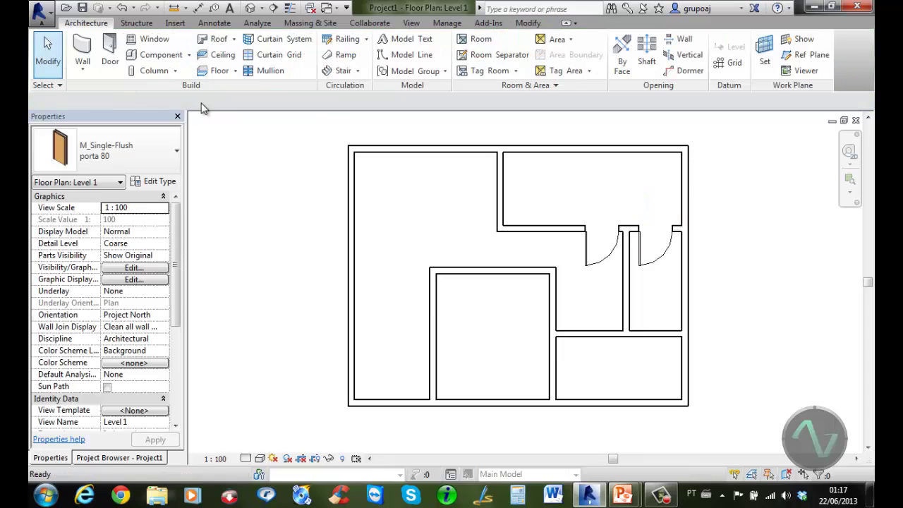
Step: Flip the hinge side of the left porta 80 door so it hangs next to the partition, and clear the selection
click(598, 253)
click(598, 252)
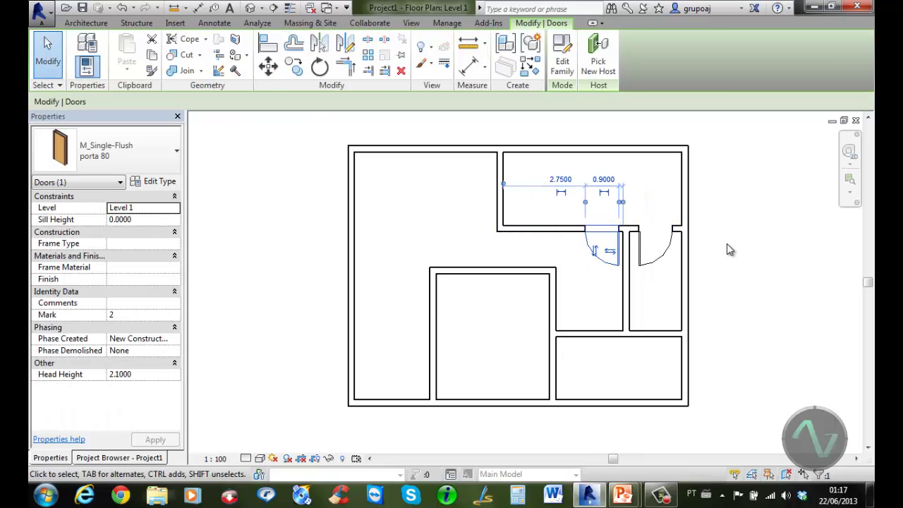
click(730, 240)
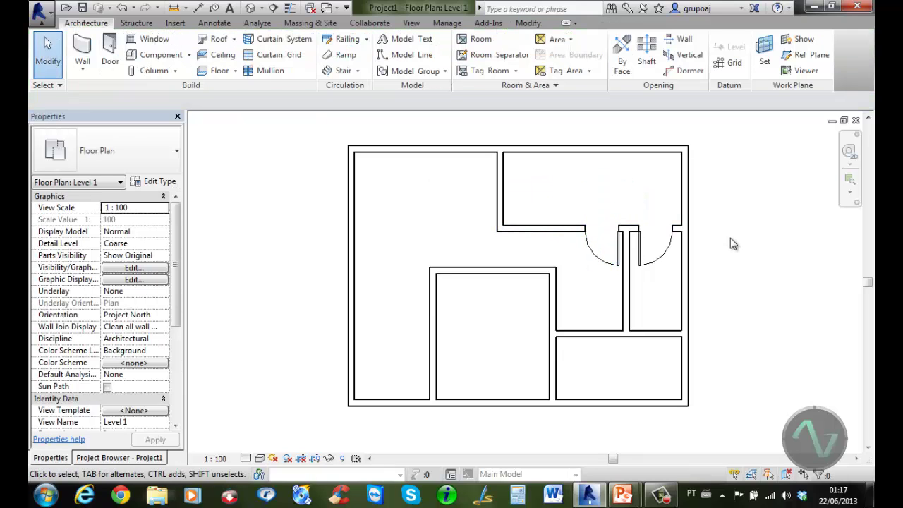
Step: Duplicate the porta 80 door type under the name "porta 70" and set its width to 0.7 m
click(110, 55)
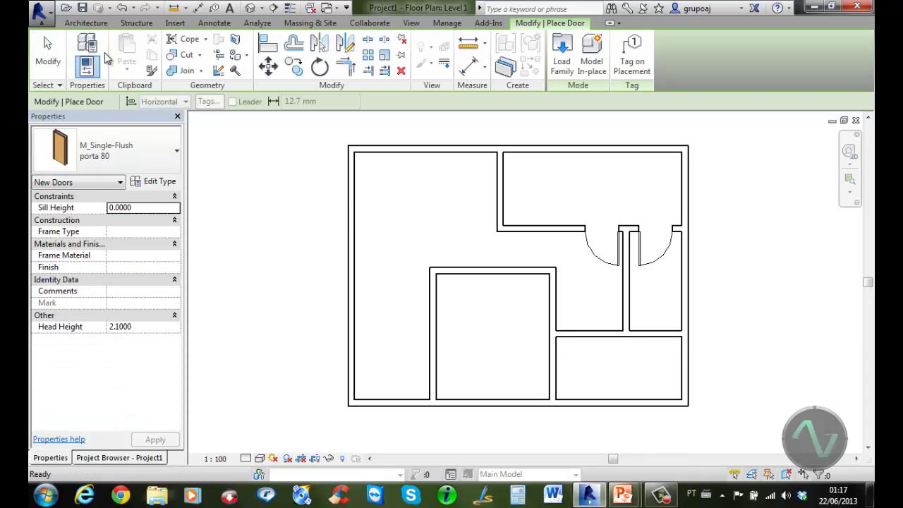
click(159, 182)
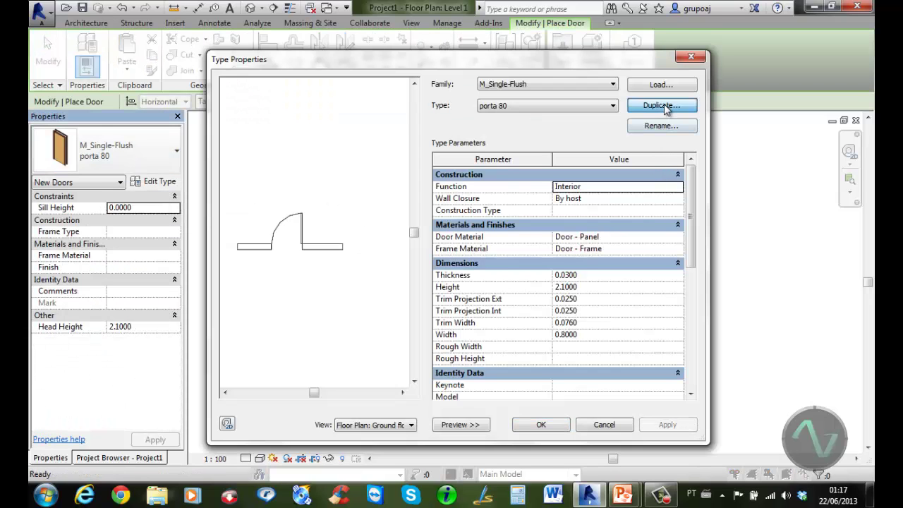
click(662, 105)
drag(582, 266, 597, 266)
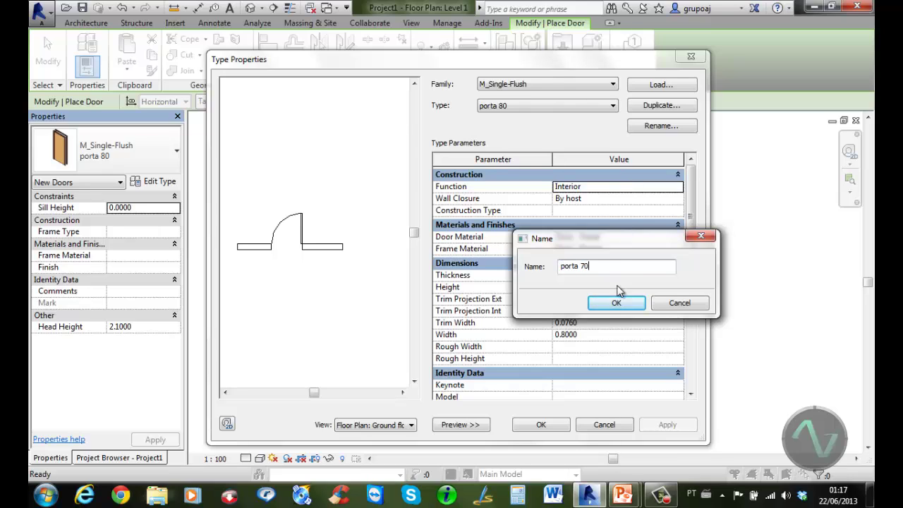
click(631, 303)
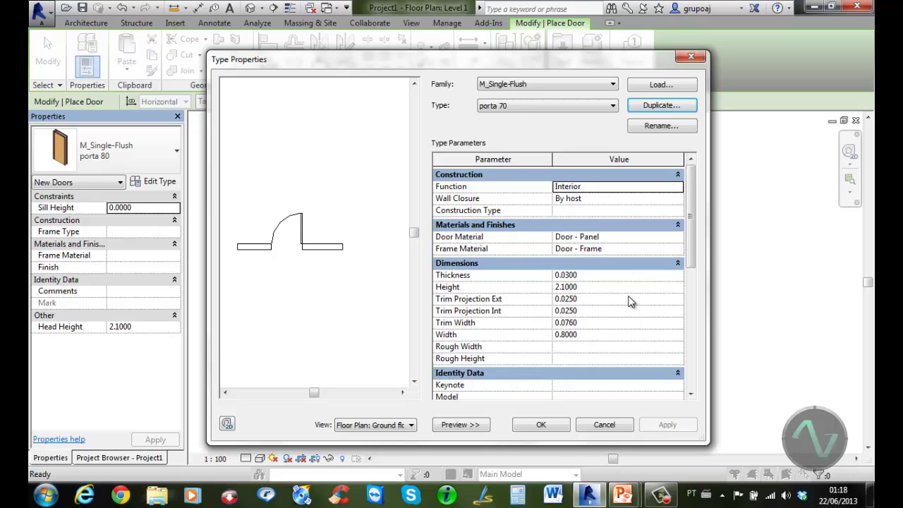
click(590, 336)
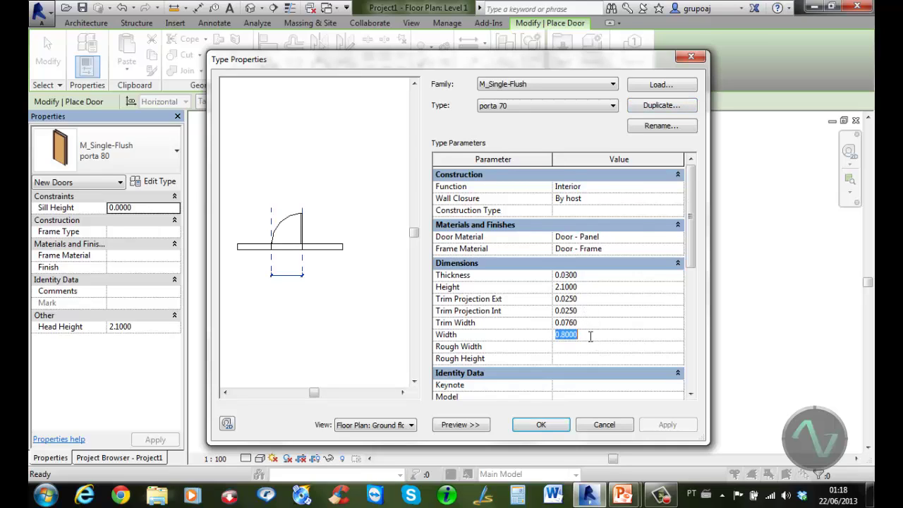
key(BackSpace)
text(.7)
click(537, 425)
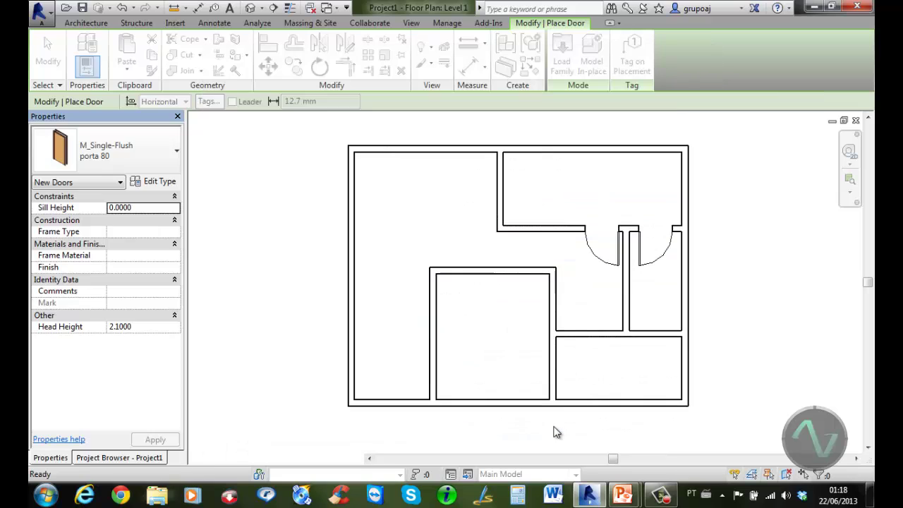
Step: Place porta 70 doors in the lower middle room's right wall and the lower-right room's upper wall, each swinging into its room
click(555, 299)
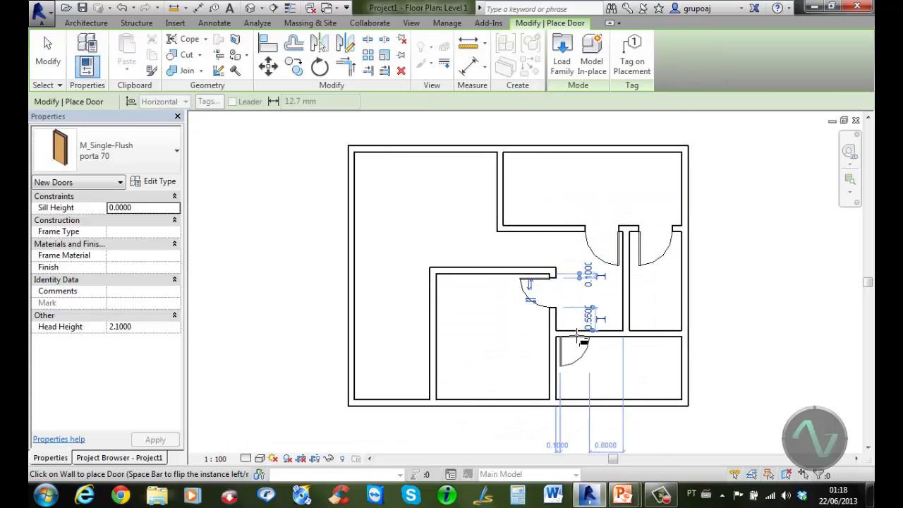
click(579, 336)
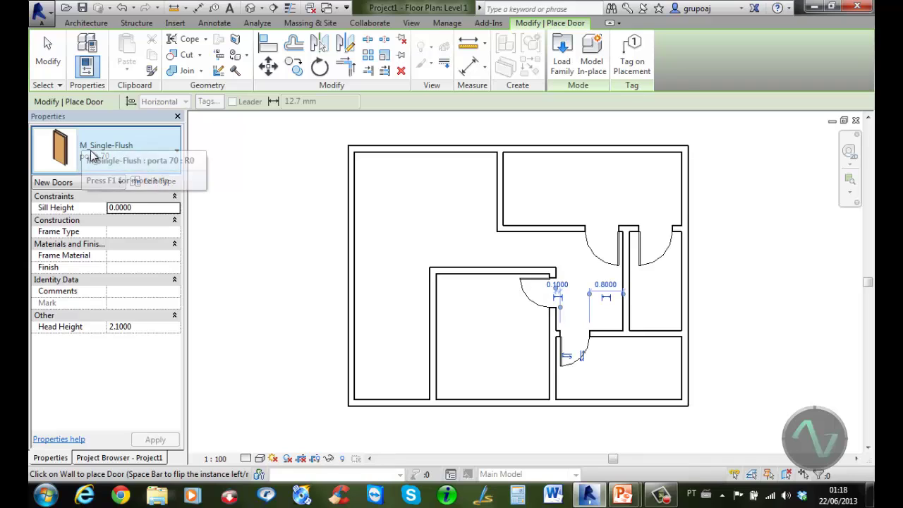
Step: Open the Doors folder of the US Metric library to load another door family
click(165, 183)
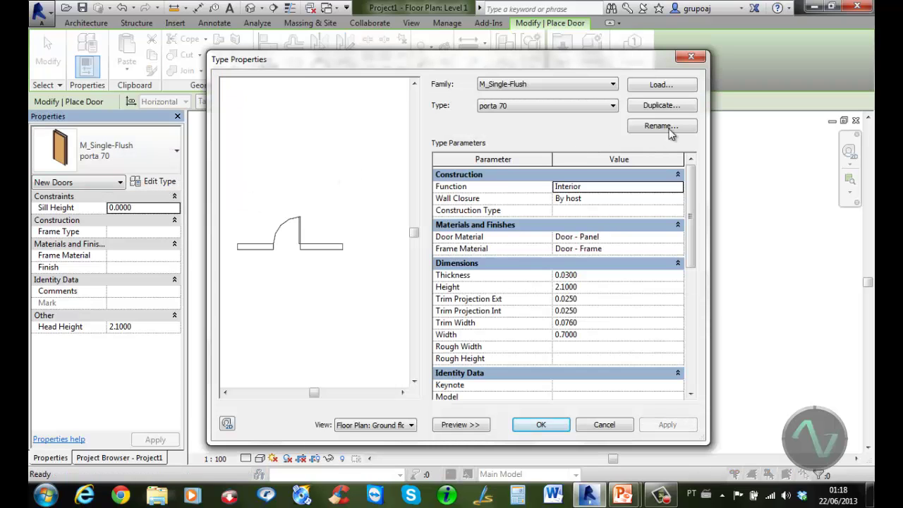
click(671, 86)
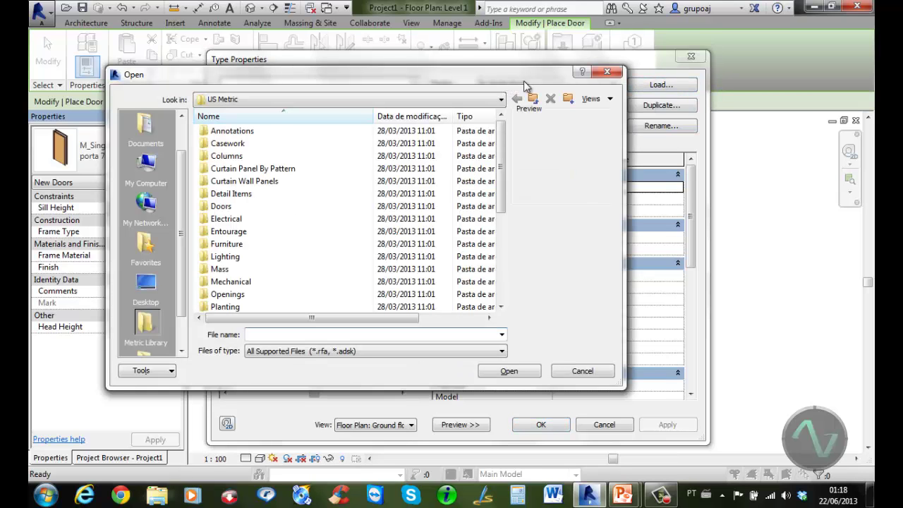
drag(505, 82, 597, 110)
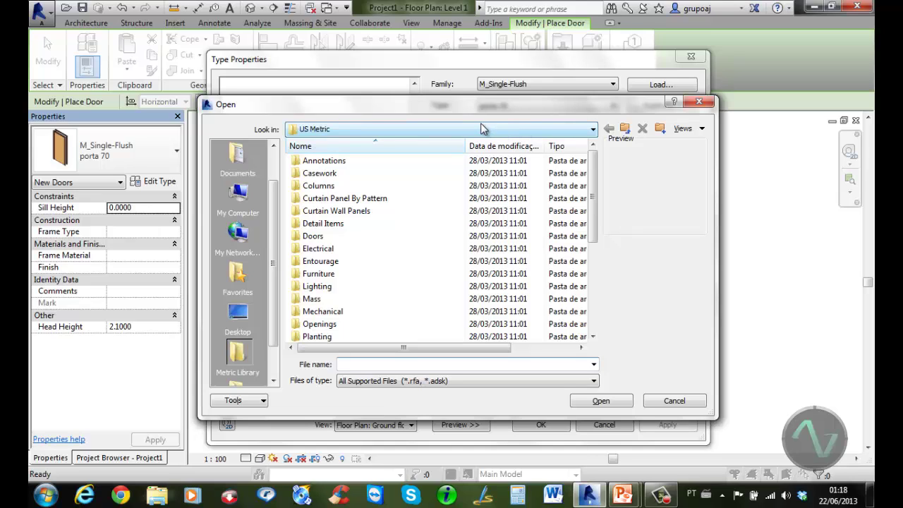
double_click(327, 237)
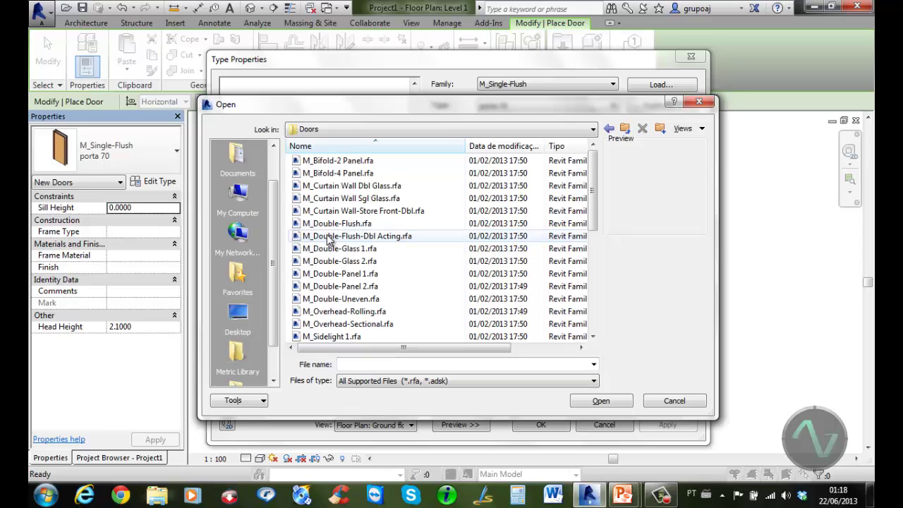
Step: Preview the door families one after another and load M_Single-Decorative 1.rfa
click(369, 162)
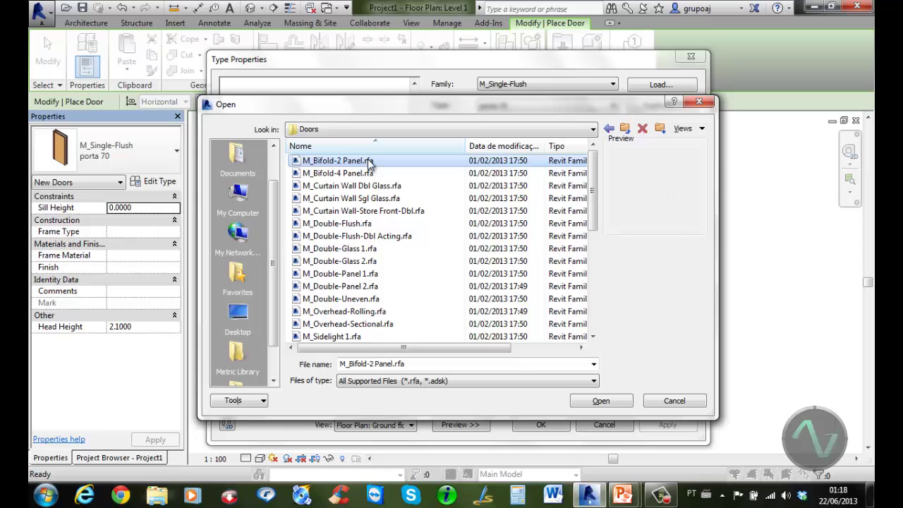
key(Down)
key(Down)
key(Down)
key(Down)
key(Down)
key(Down)
key(Down)
key(Down)
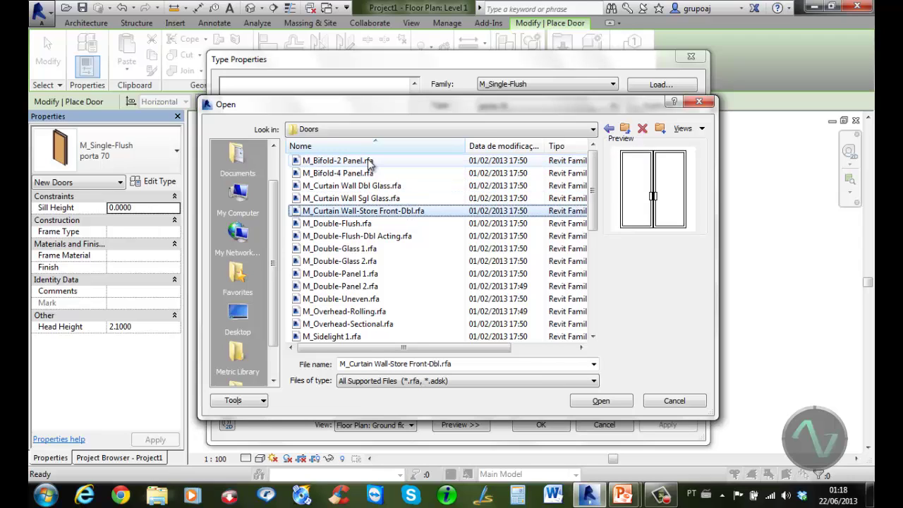
key(Down)
key(Down)
key(Down)
key(Down)
key(Down)
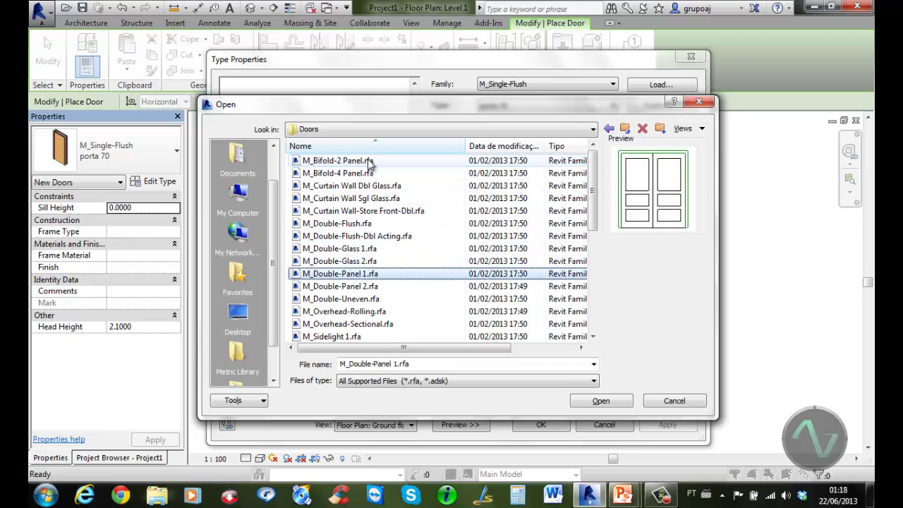
key(Down)
key(Down)
key(Down)
key(Down)
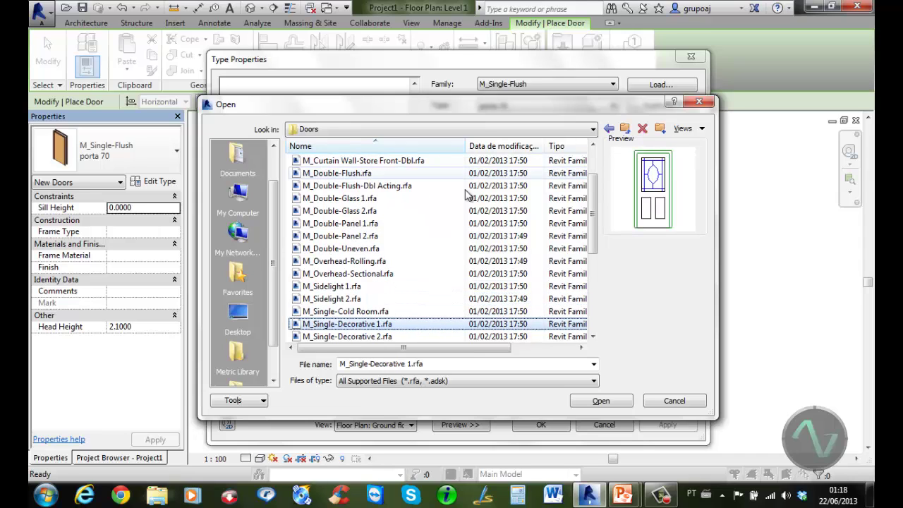
click(601, 401)
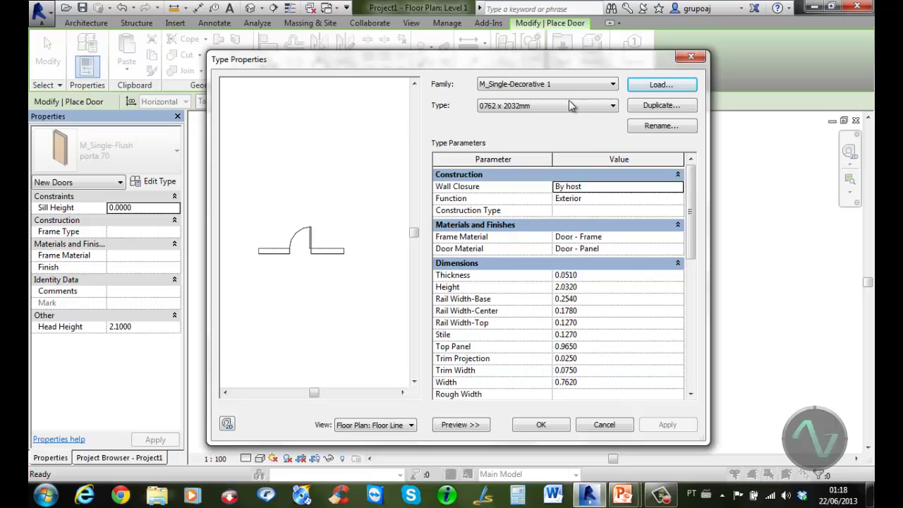
Step: Duplicate the 0762 x 2032mm type of the M_Single-Decorative 1 door under the name "porta 100"
click(560, 105)
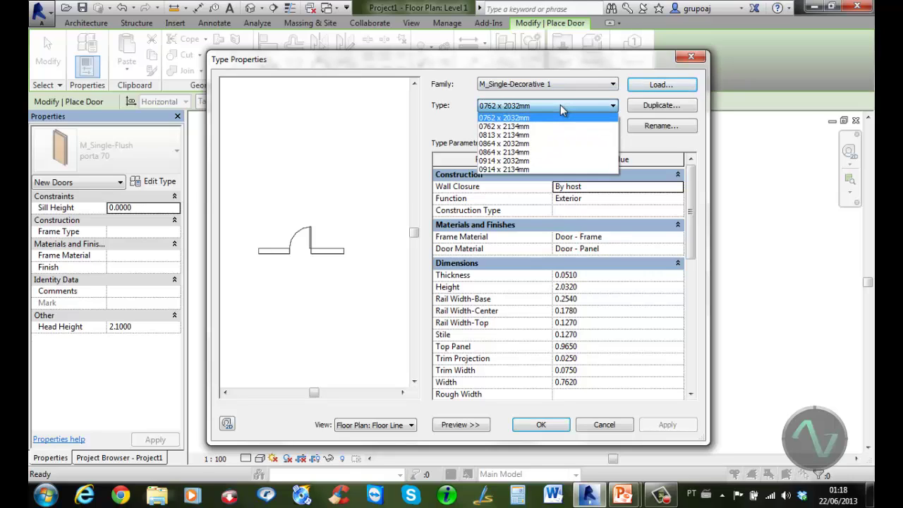
click(465, 116)
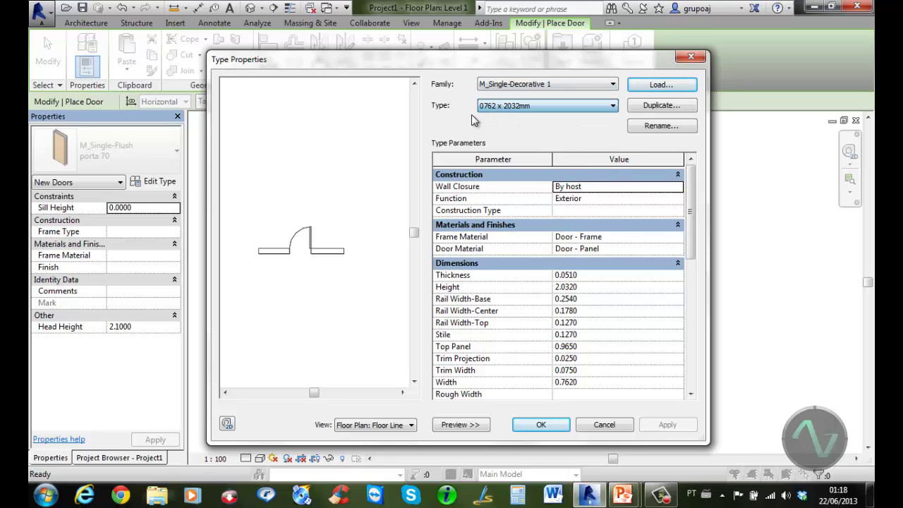
click(661, 106)
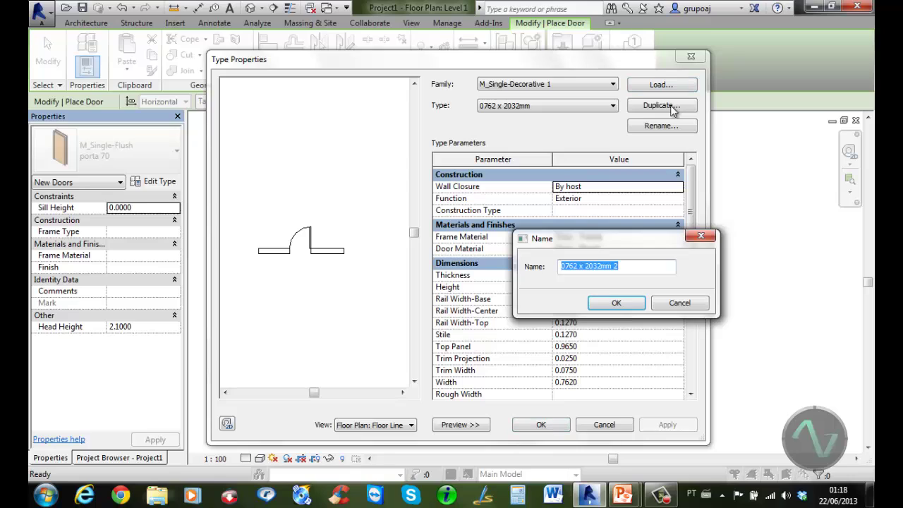
text(porta 100)
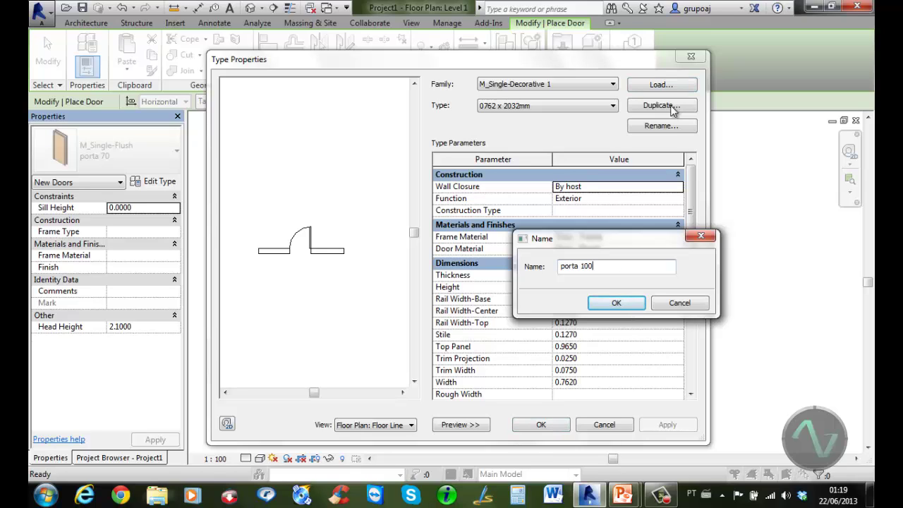
click(627, 309)
Step: Set the porta 100 door type's thickness to 0.05 m, height to 2.1 m and width to 1 m
click(607, 275)
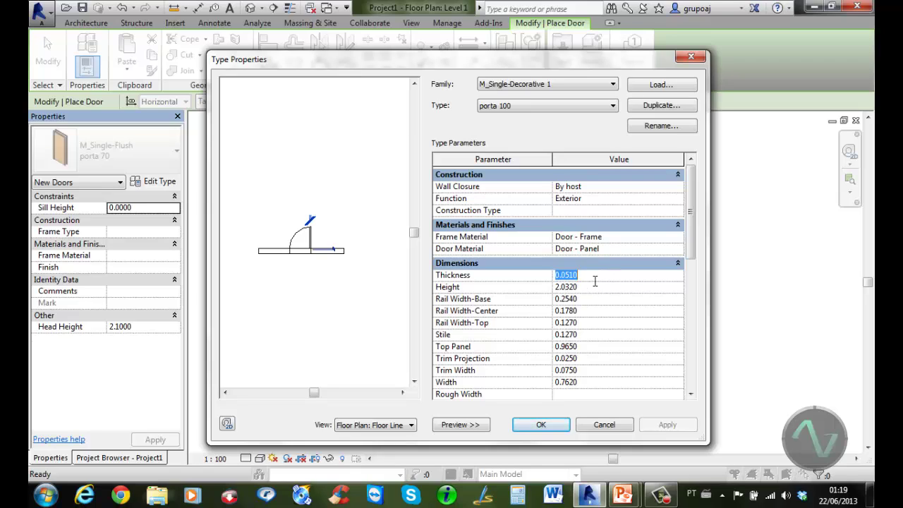
key(BackSpace)
text(.05)
click(597, 287)
text(2)
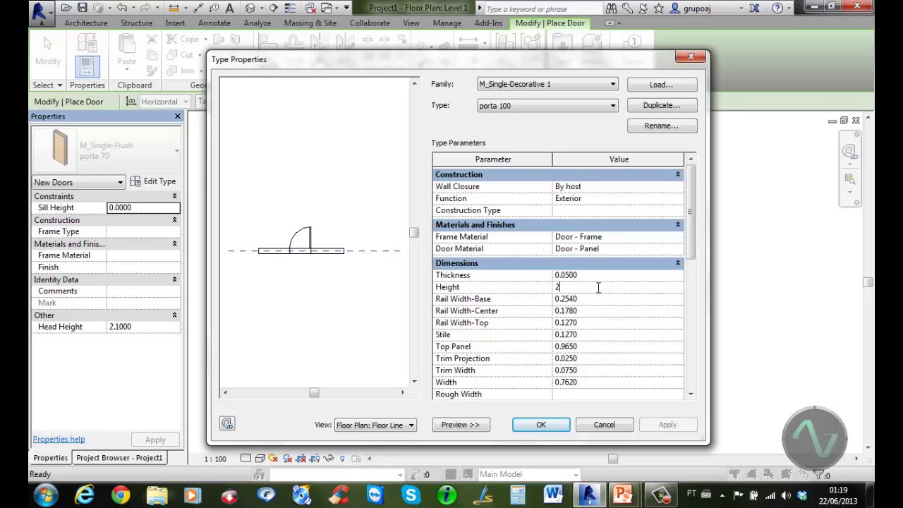
text(.1)
click(589, 383)
text(1)
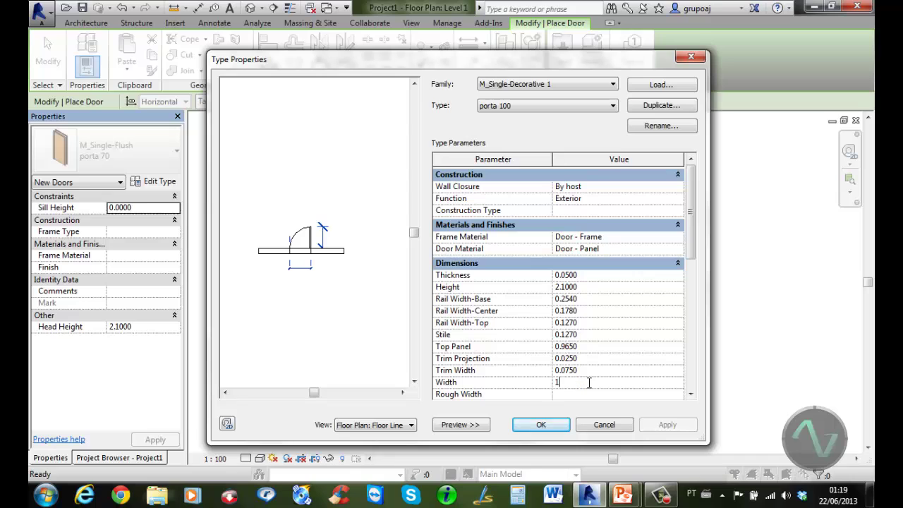
key(Return)
click(540, 424)
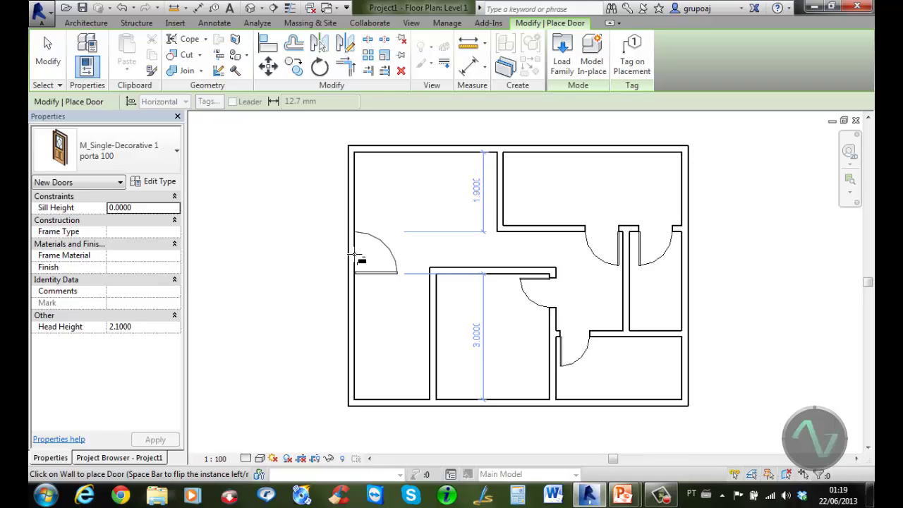
Step: Place a porta 100 door in the left exterior wall, swinging into the large room, and end door placement
click(357, 255)
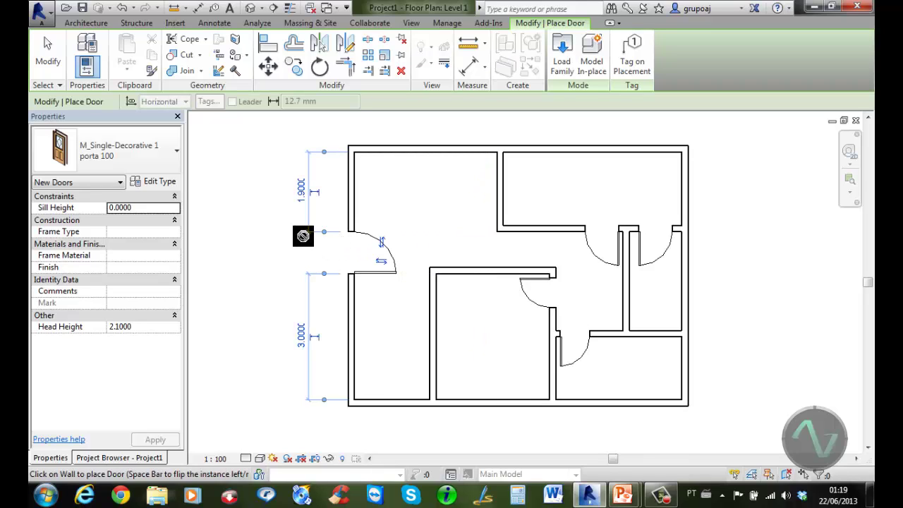
click(55, 62)
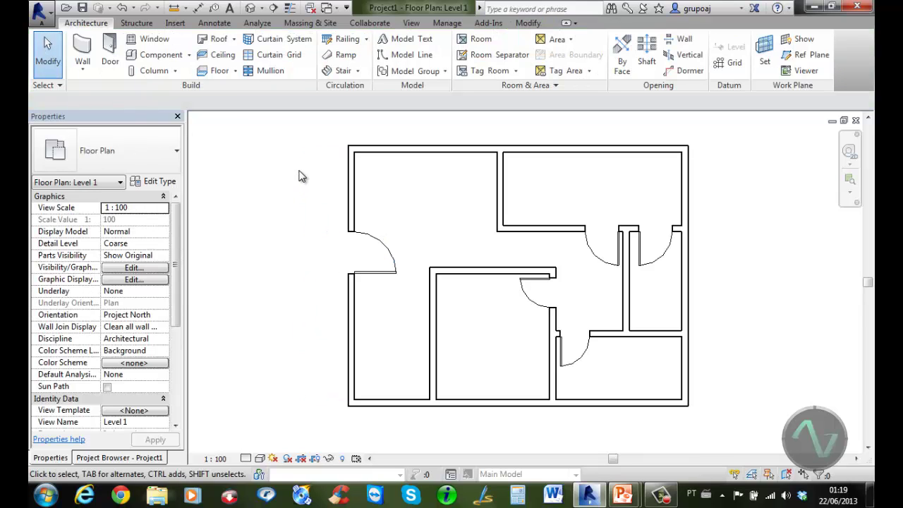
Step: Inspect the decorative entrance door in the default 3D view, and return to the Level 1 floor plan
click(251, 7)
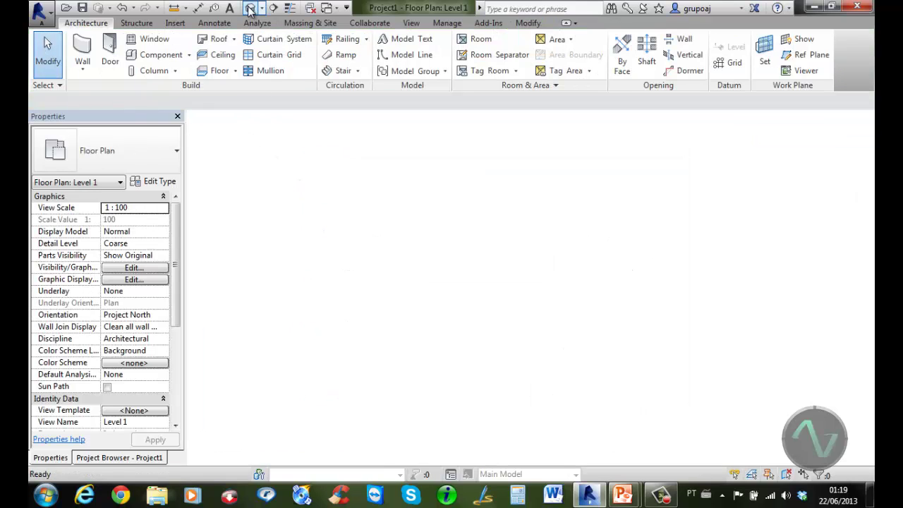
mouse_move(363, 377)
shift+middle_down()
mouse_move(413, 404)
mouse_move(530, 439)
mouse_move(697, 435)
mouse_move(758, 415)
mouse_move(609, 419)
mouse_move(388, 401)
shift+middle_up()
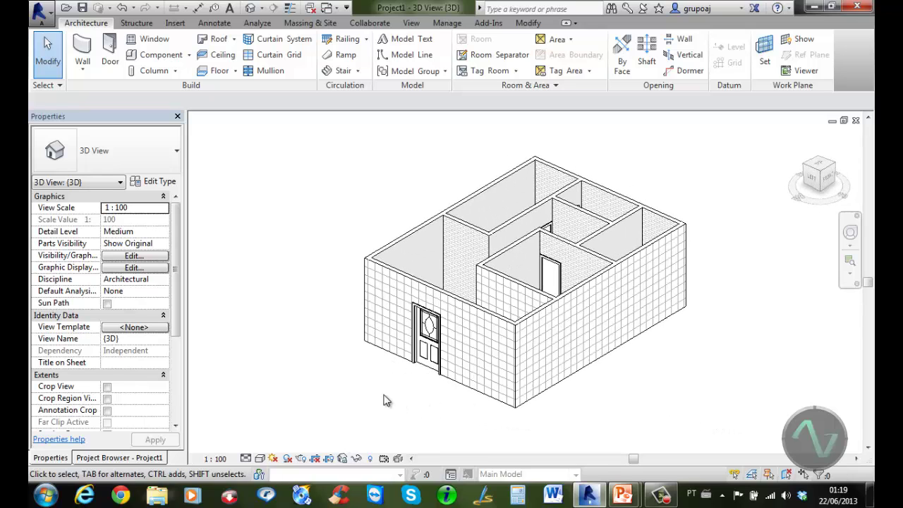
click(128, 457)
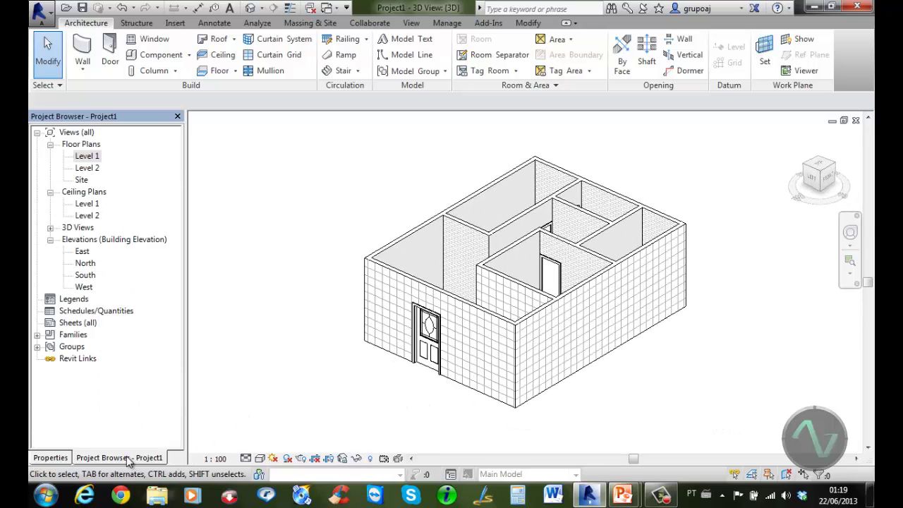
double_click(87, 156)
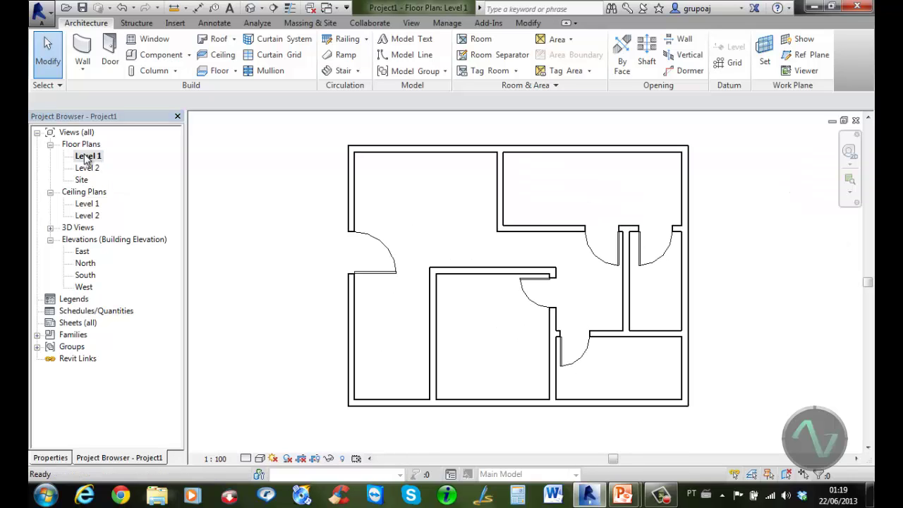
scroll(696, 287, up, 1)
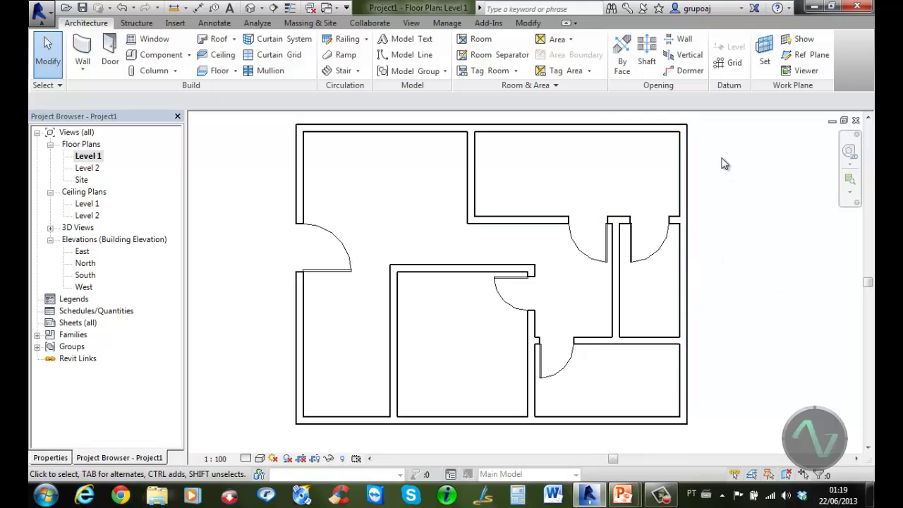
Step: Split the right exterior wall with Delete Inner Segment to remove its stretch between the two horizontal interior walls
click(526, 24)
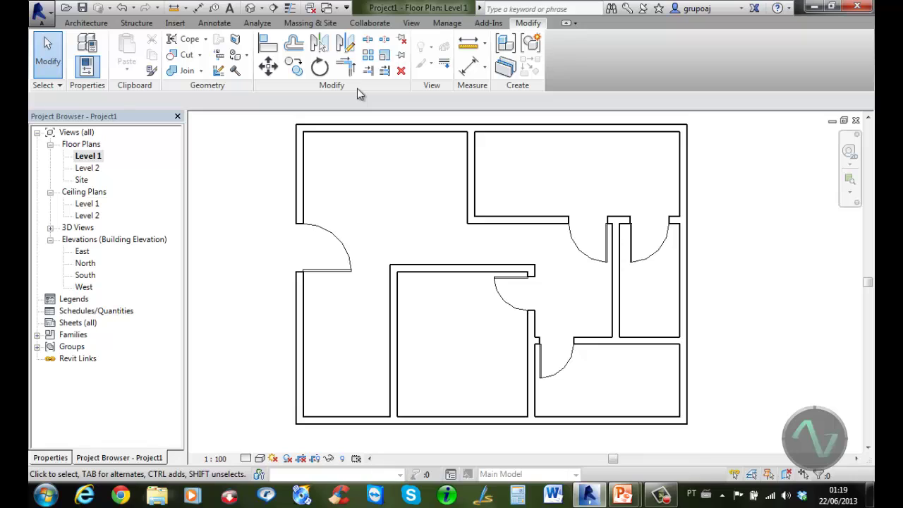
click(368, 41)
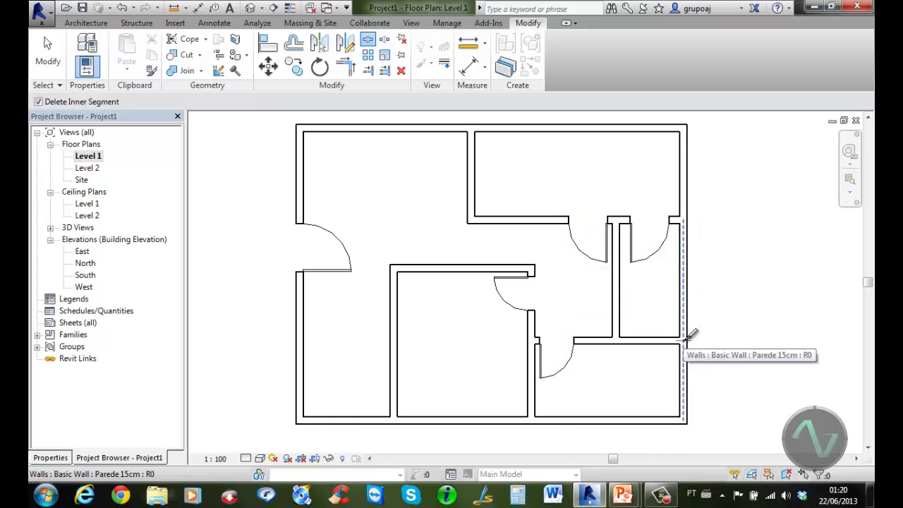
click(690, 337)
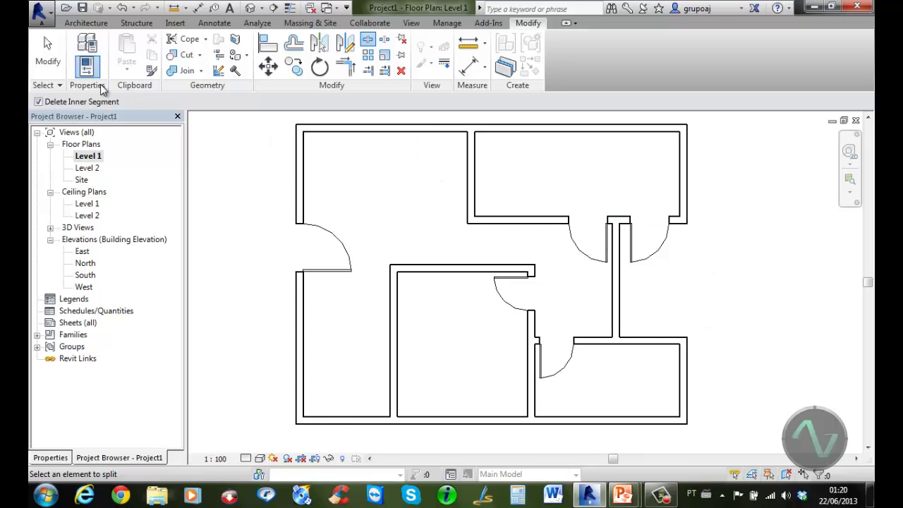
click(48, 62)
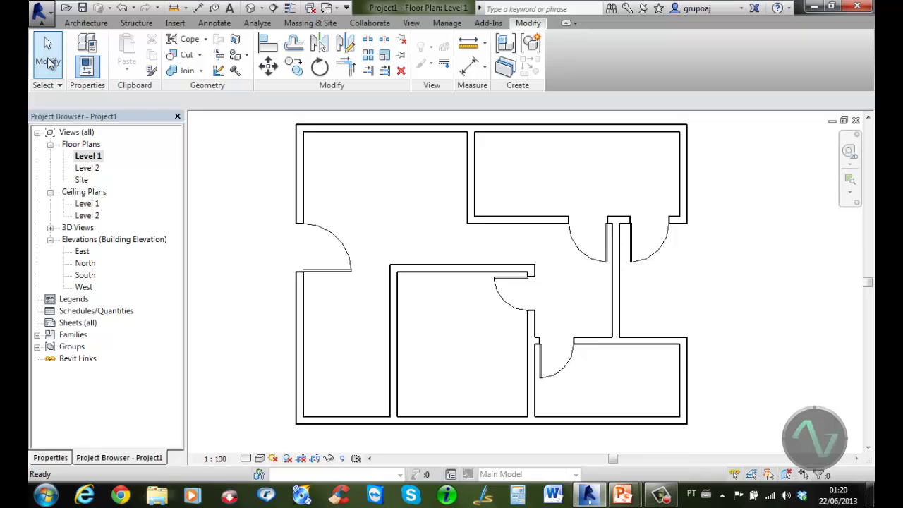
click(48, 62)
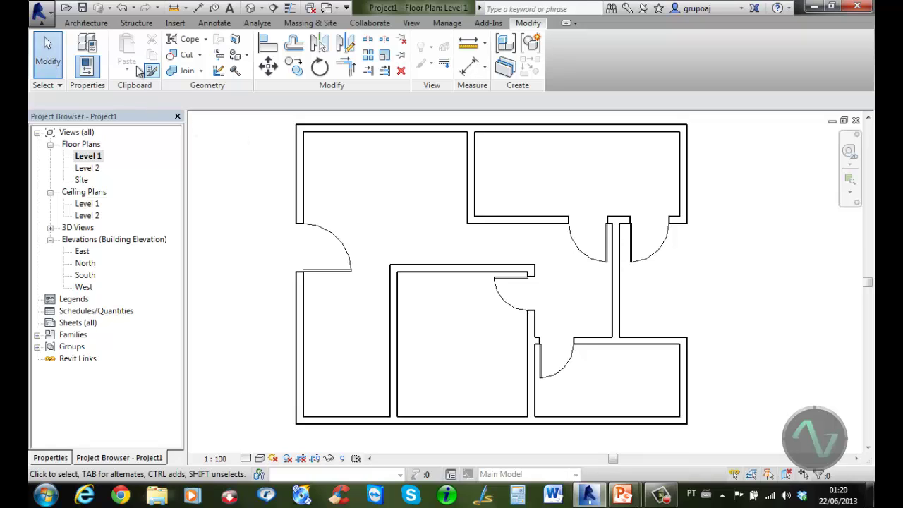
Step: Start placing a window and duplicate the M_Fixed 0406 x 0610mm type as 1x1x1
click(90, 22)
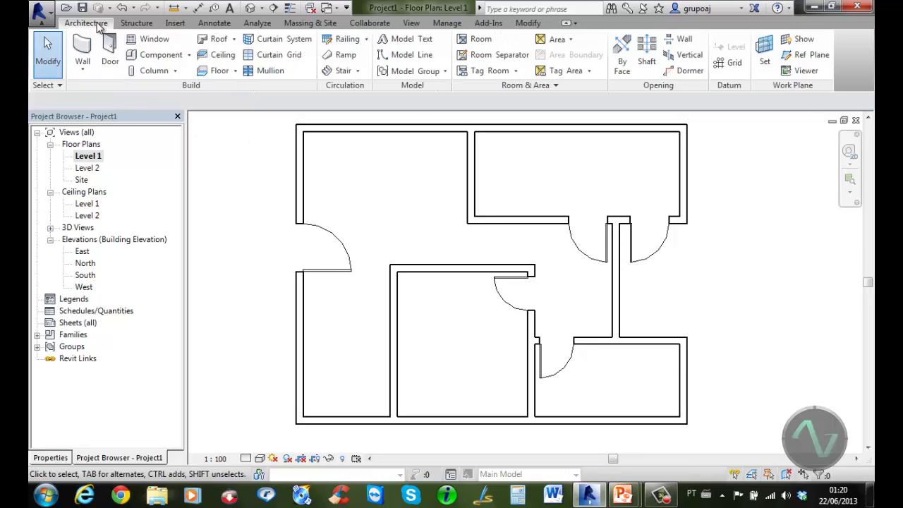
click(152, 39)
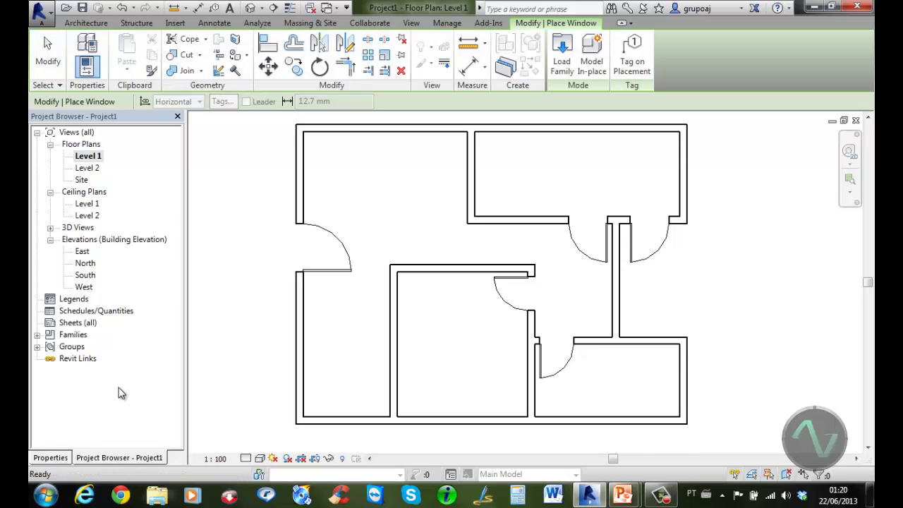
click(57, 459)
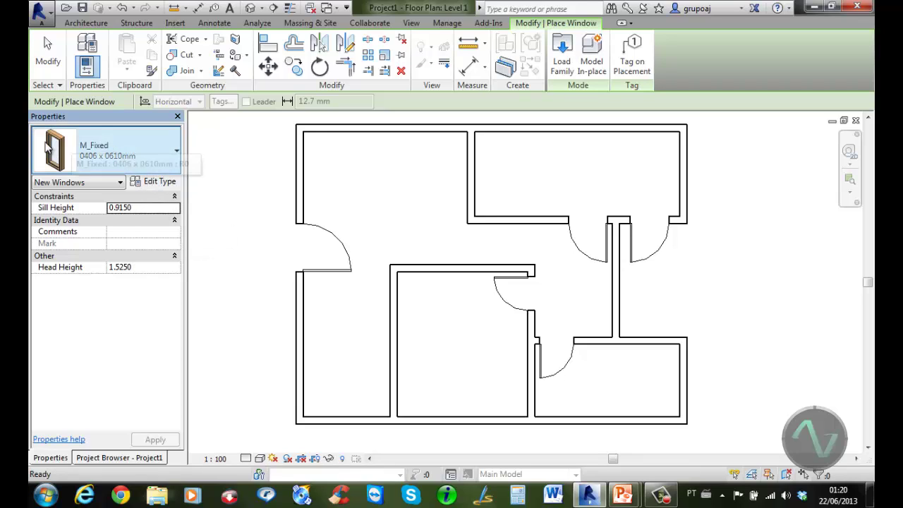
click(151, 182)
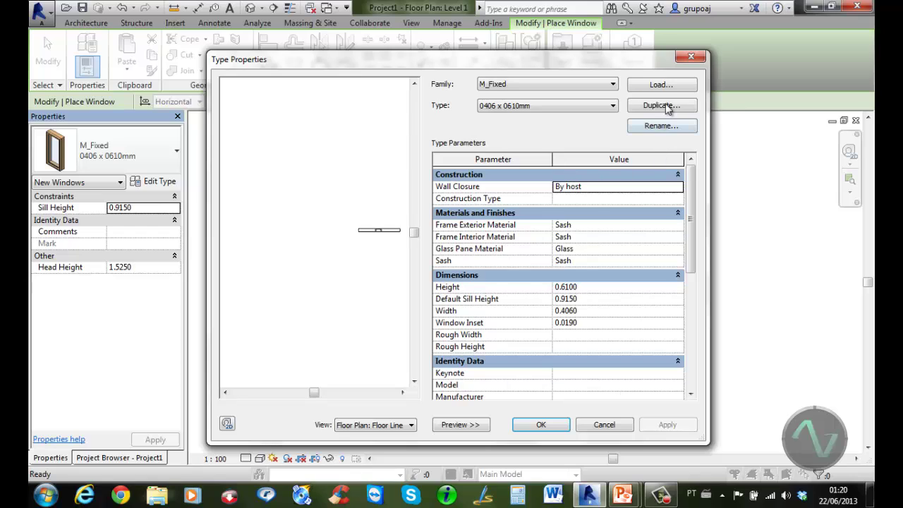
click(662, 106)
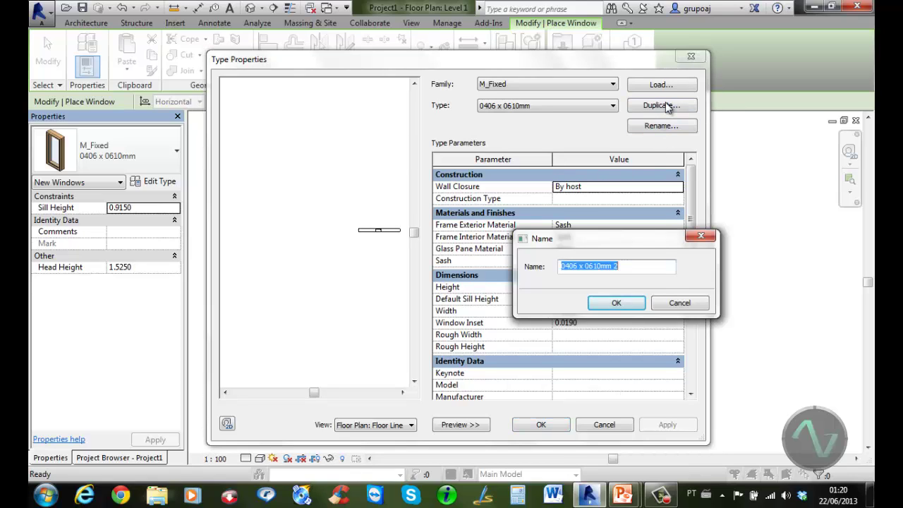
text(1x1x)
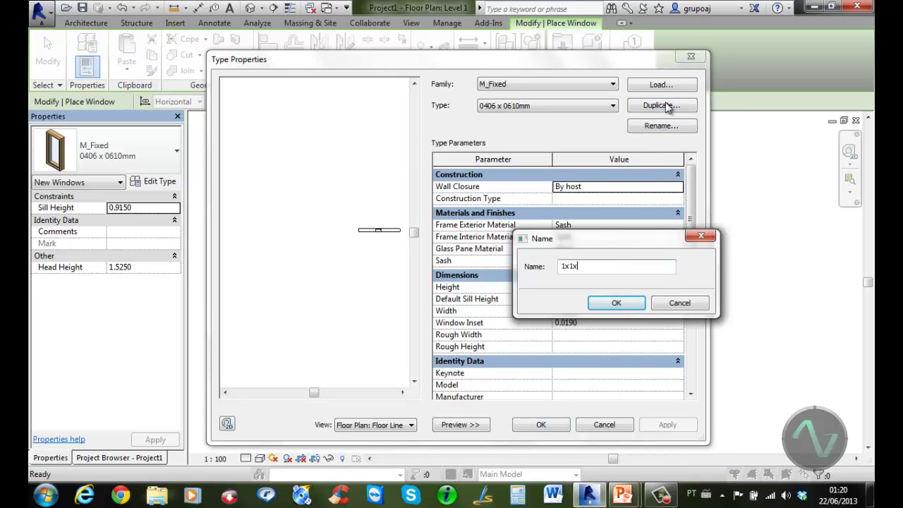
text(1)
click(616, 302)
Step: Set the 1x1x1 window type's height, width and default sill height to 1 m each
click(616, 287)
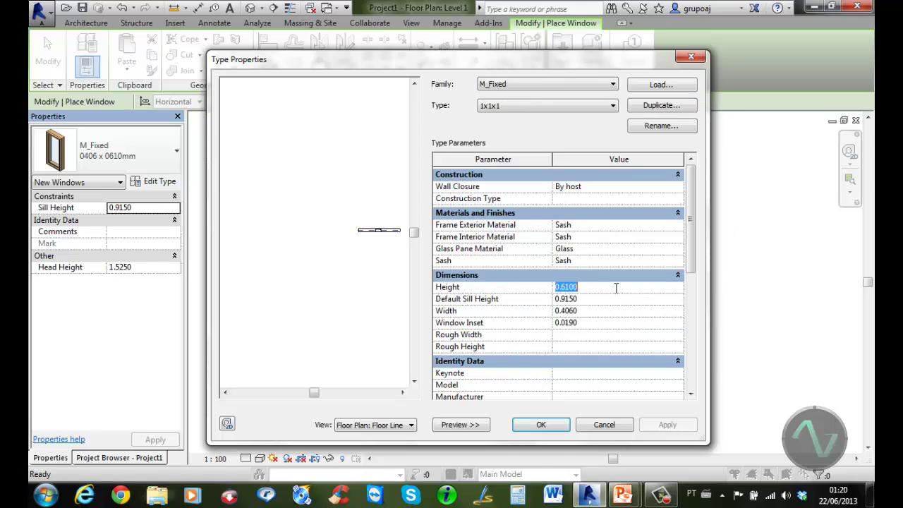
text(1)
click(608, 311)
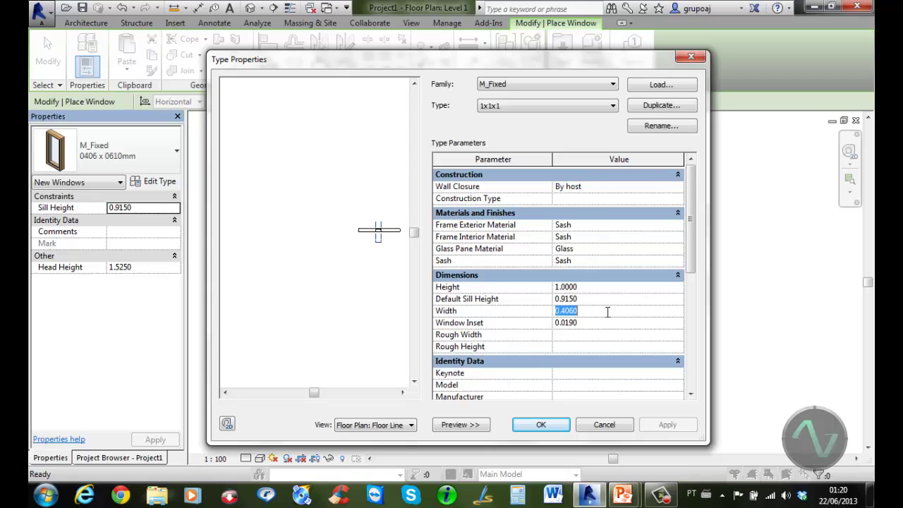
text(1)
click(597, 298)
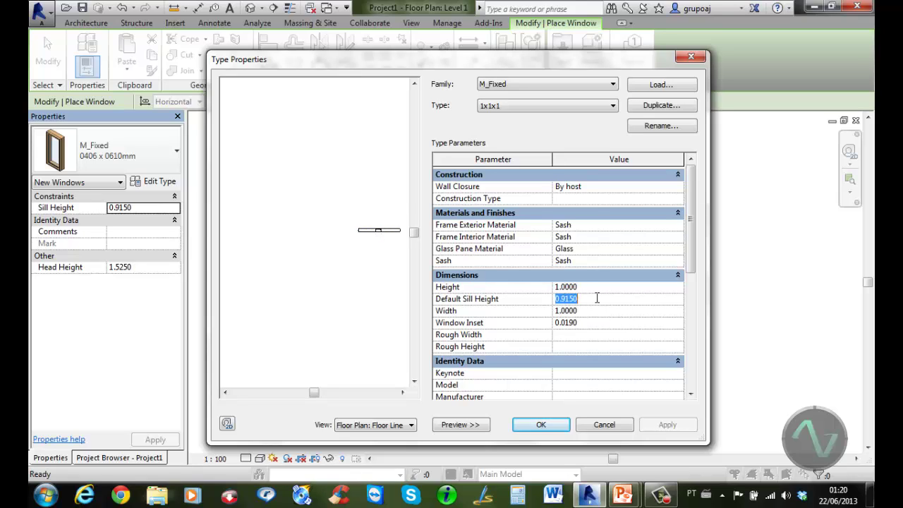
text(1)
click(599, 287)
click(541, 424)
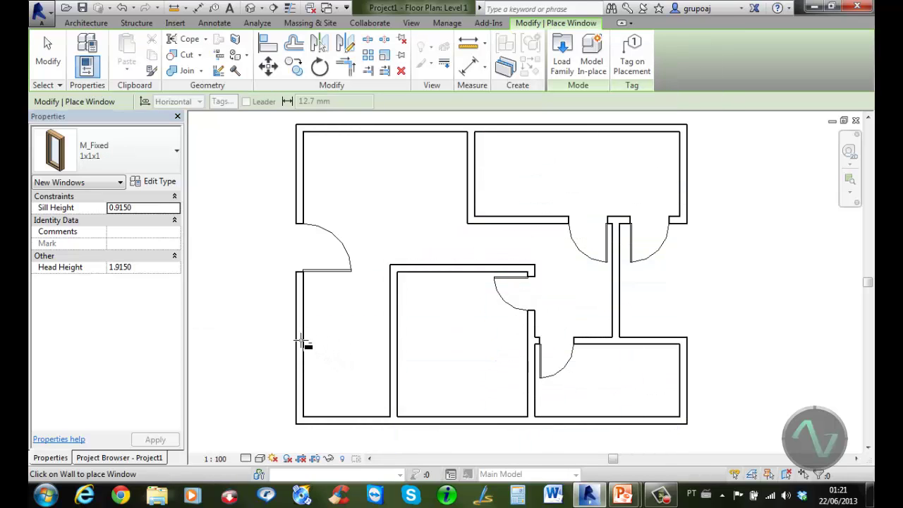
Step: Place 1x1x1 windows on both sides of the entrance door and centred in the lower exterior wall of the large and middle rooms, ending placement
click(301, 346)
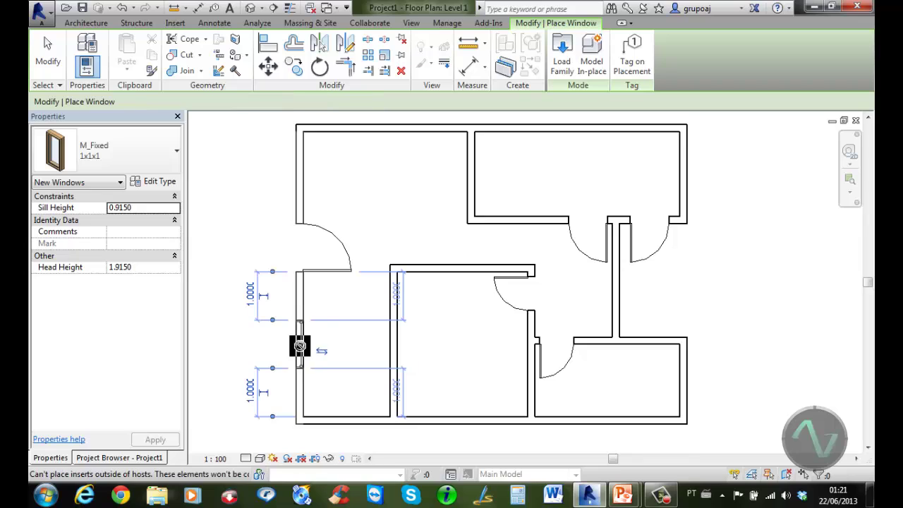
click(302, 171)
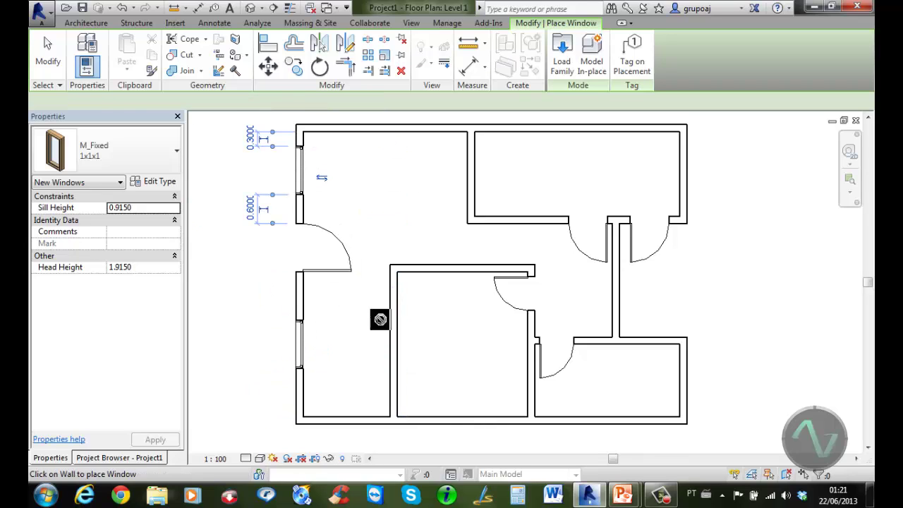
click(460, 418)
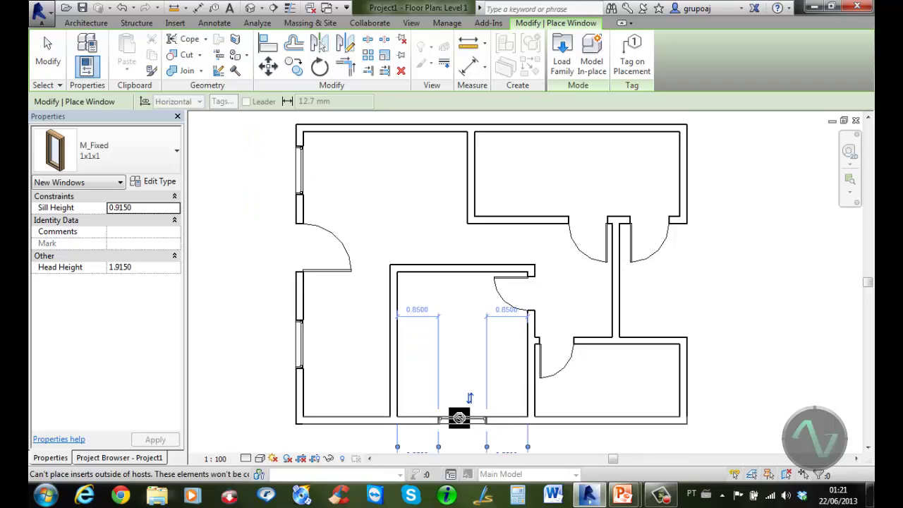
click(346, 420)
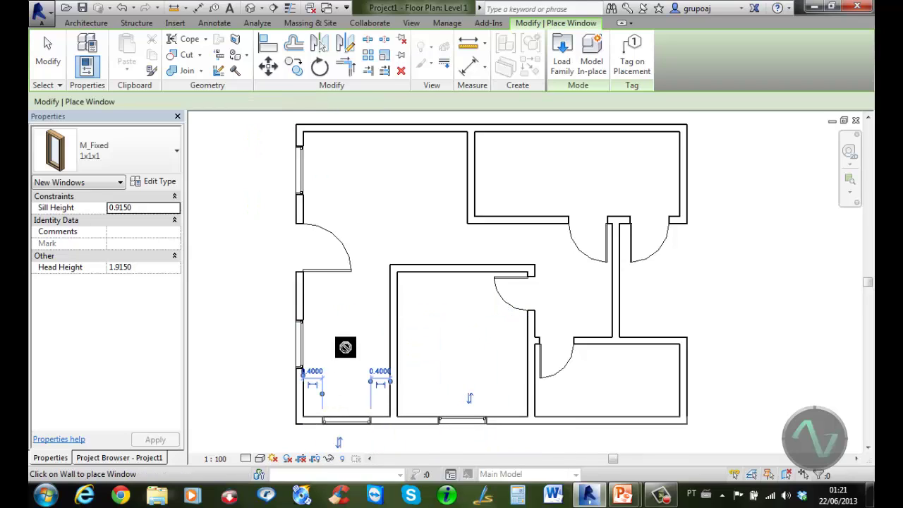
click(46, 56)
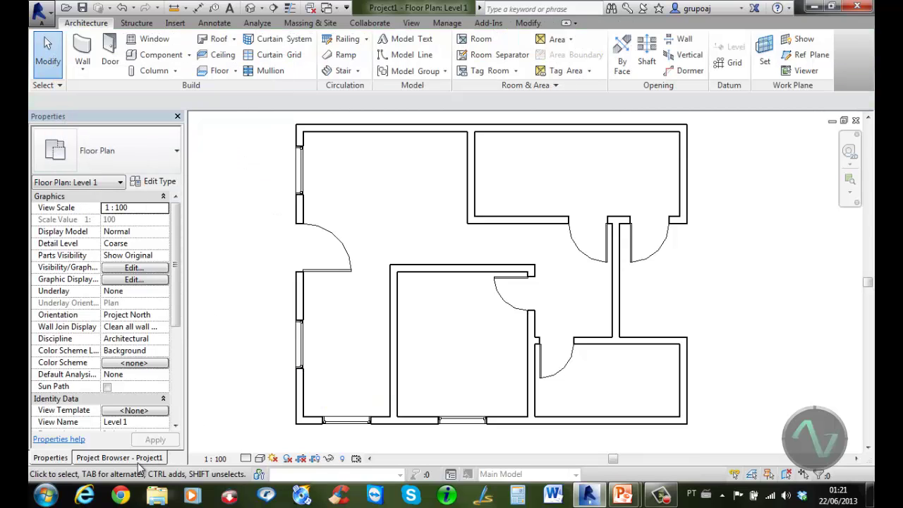
Step: Inspect the windows on both exterior walls in the default 3D view, and display the view's properties
click(141, 459)
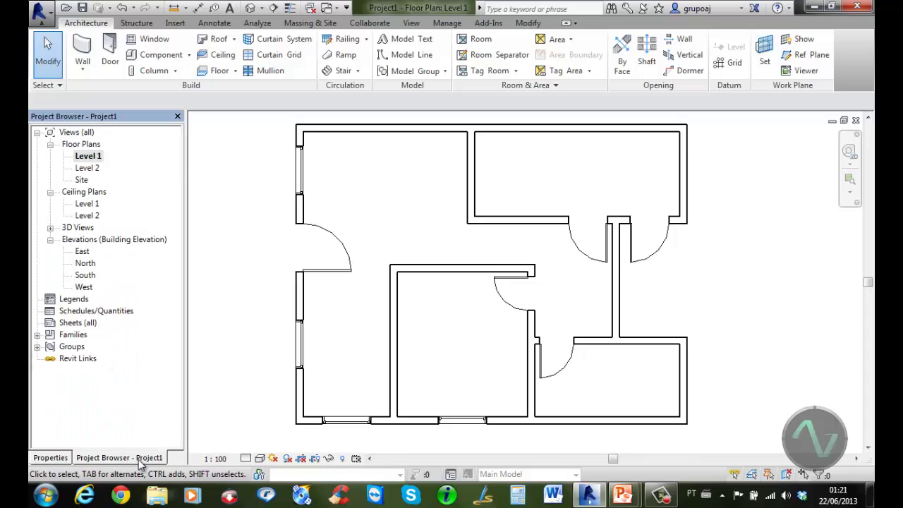
click(50, 228)
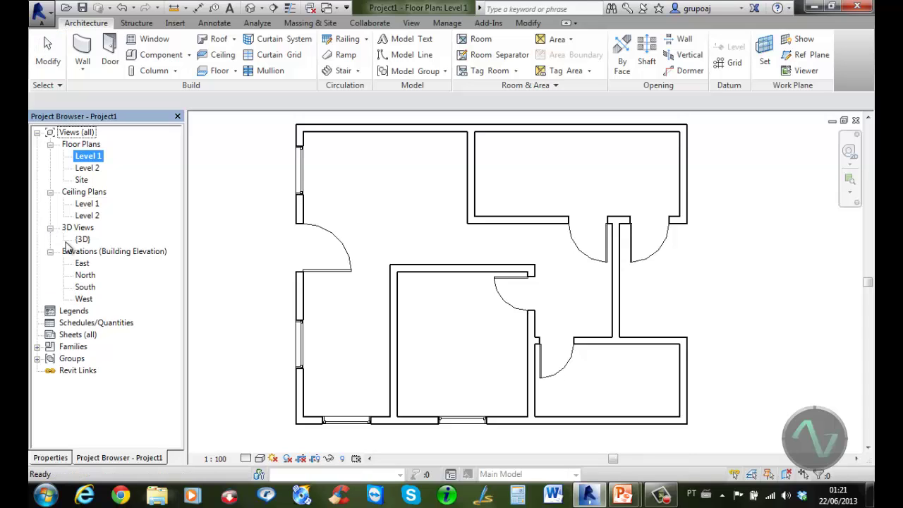
double_click(83, 240)
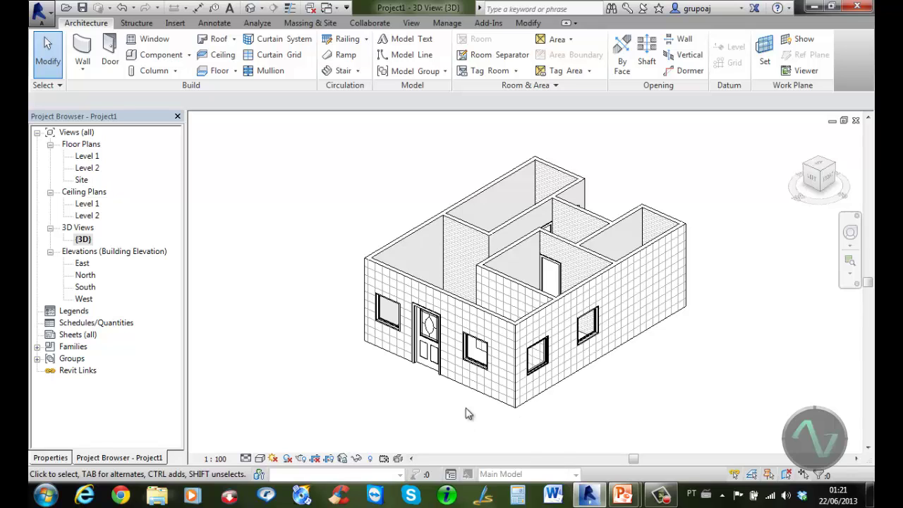
shift+middle_drag(776, 372, 604, 368)
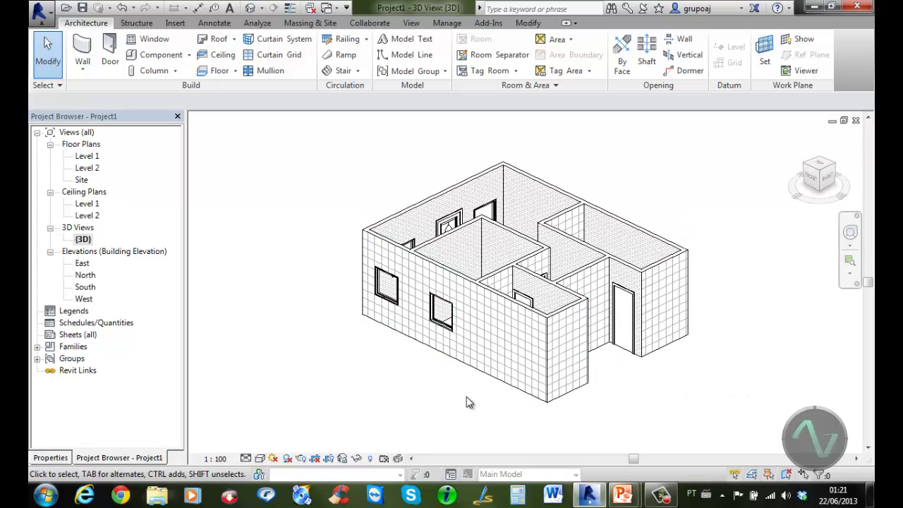
click(50, 458)
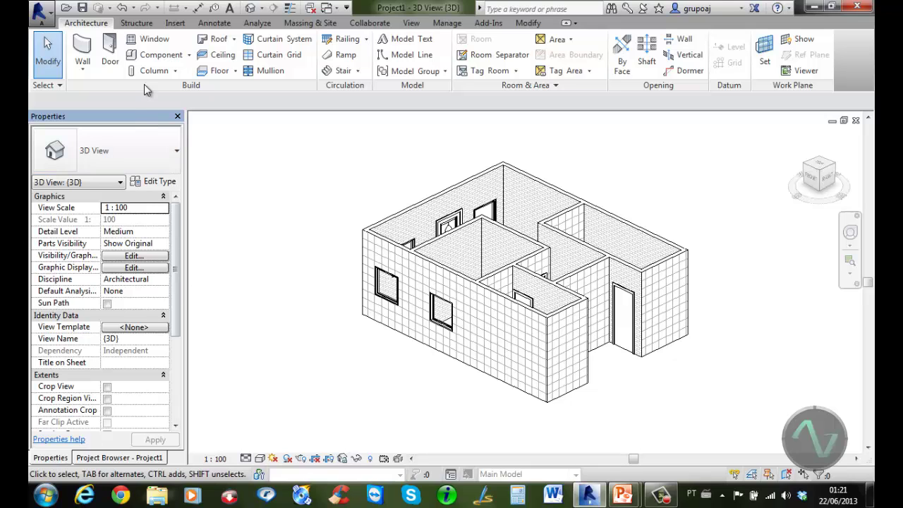
Step: Start placing a window and duplicate the M_Fixed 1x1x1 type under the name "janela alta"
click(160, 44)
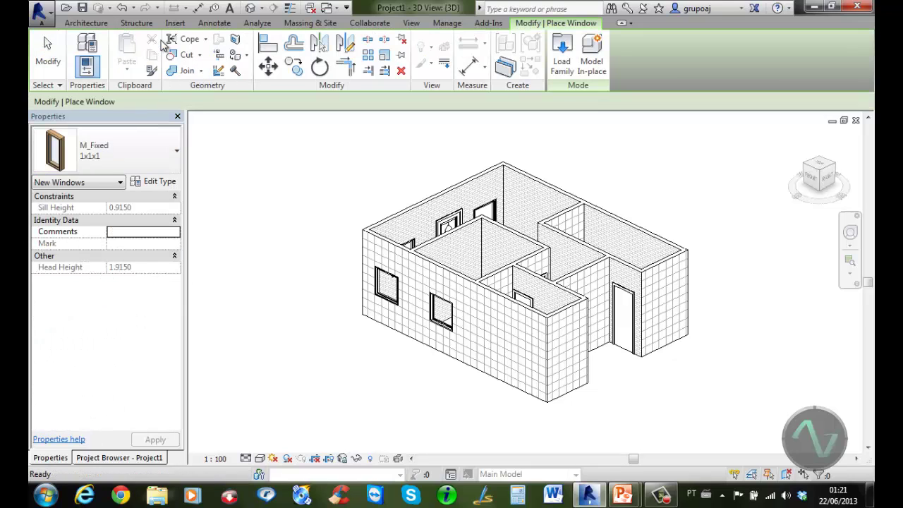
click(161, 181)
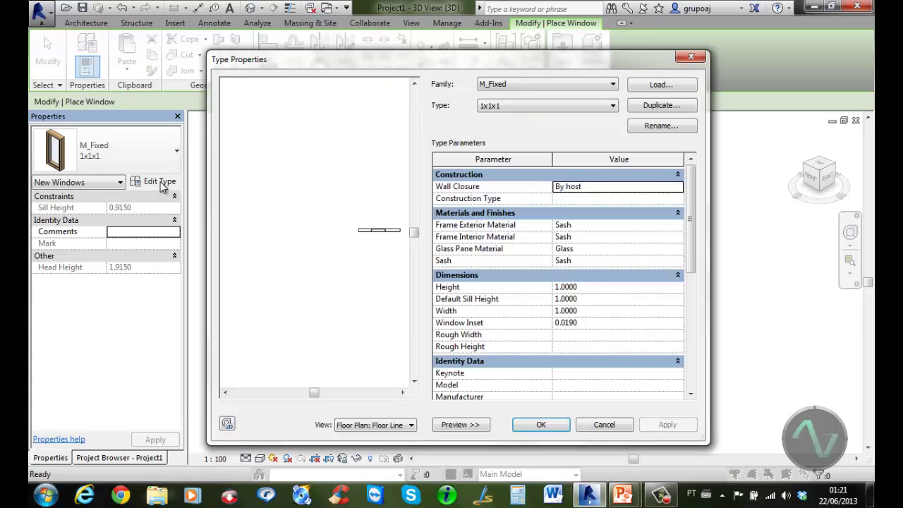
click(662, 104)
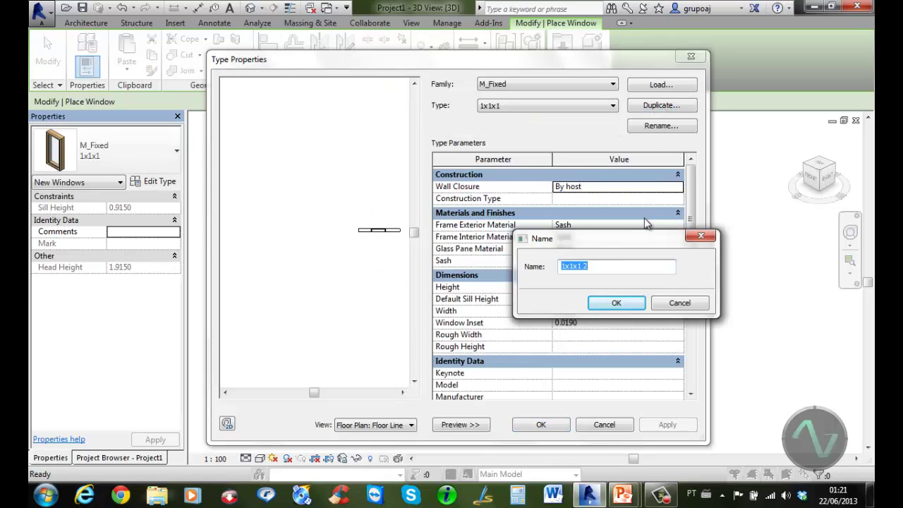
text(janela alta)
click(642, 304)
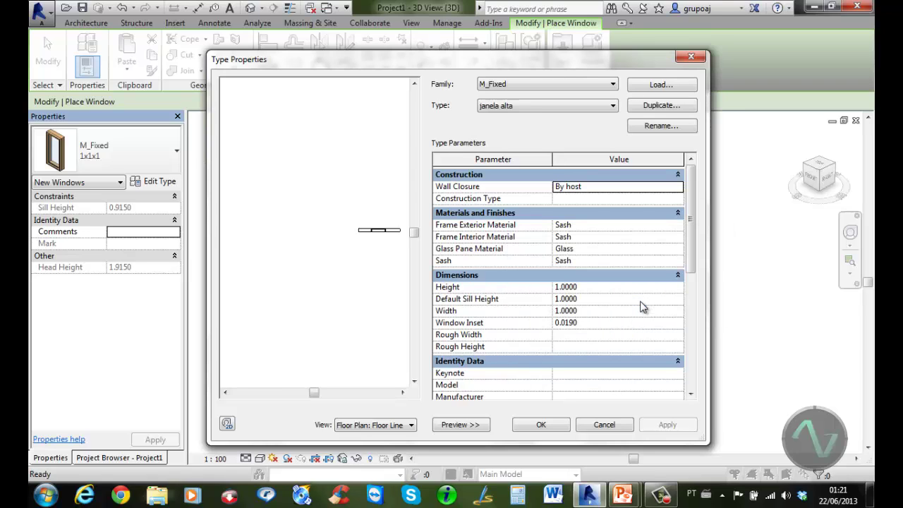
Step: Set the janela alta type's default sill height to 1.5, width to 1.5 and height to 0.5
click(599, 299)
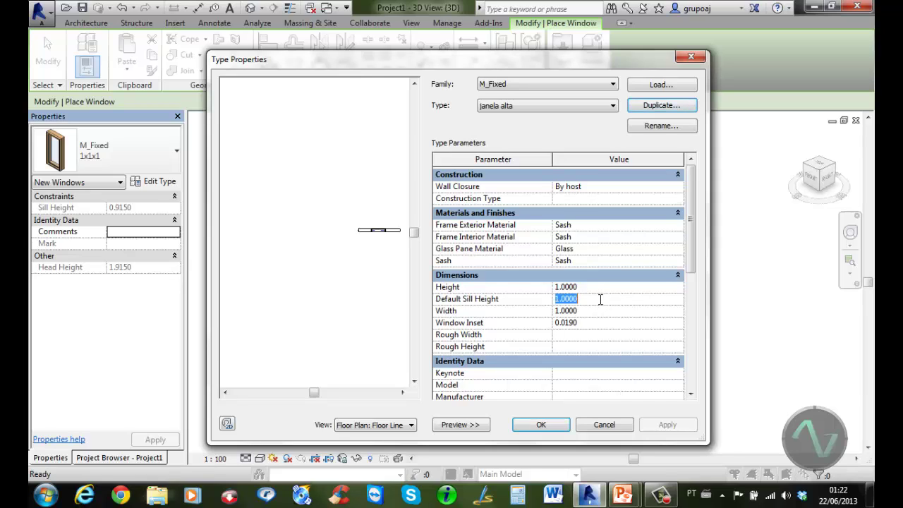
text(1.5)
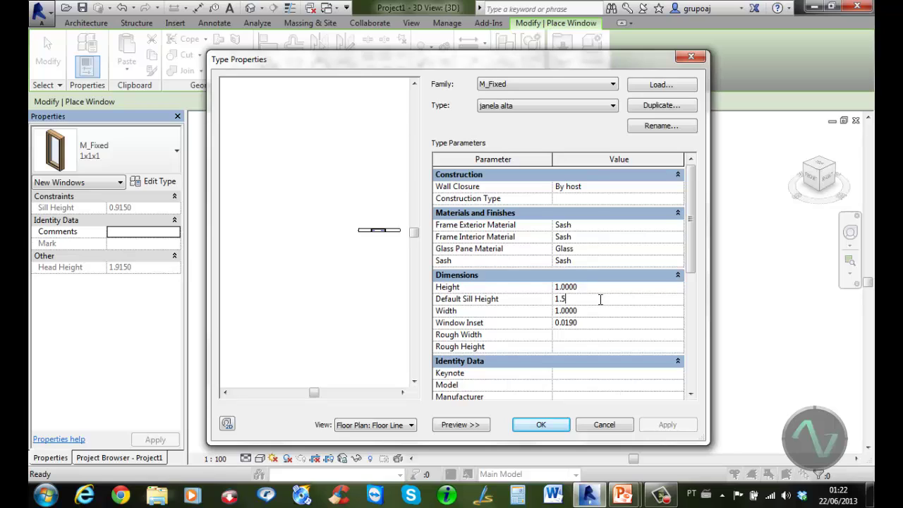
click(593, 311)
text(1.5)
click(595, 287)
text(.)
click(599, 300)
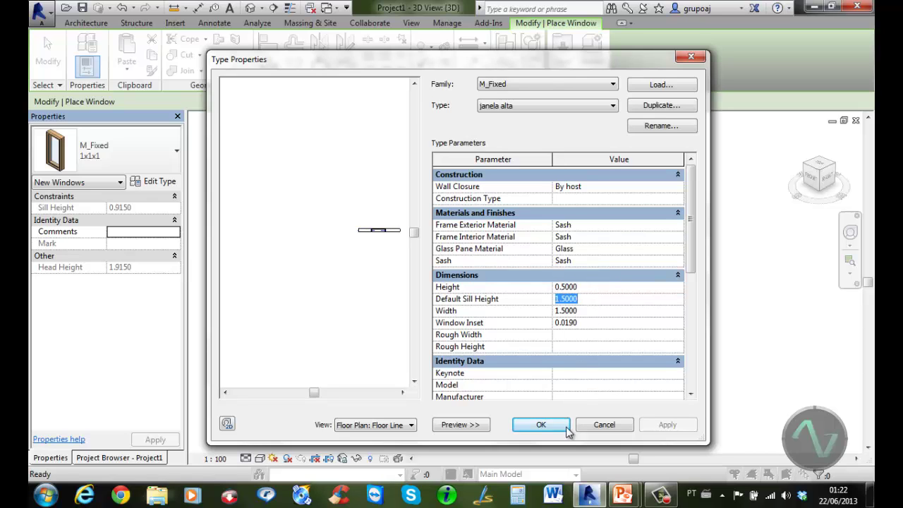
click(540, 425)
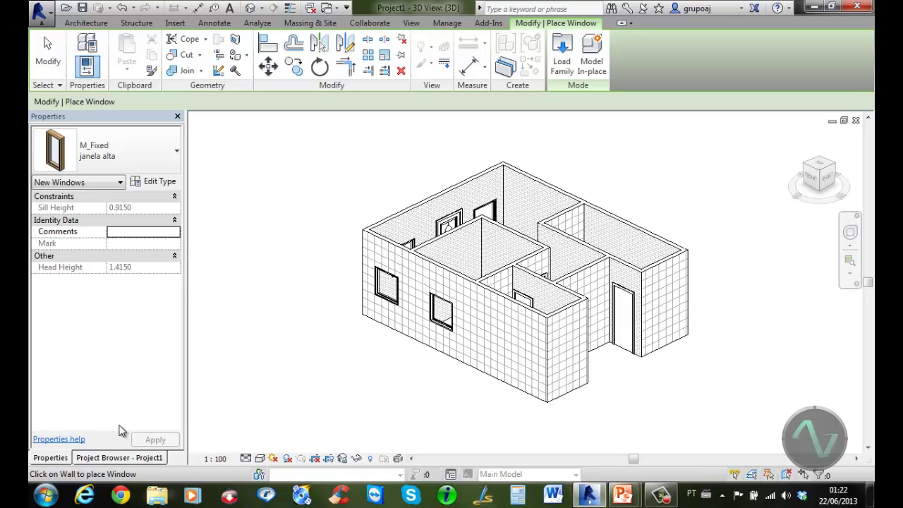
Step: Place a janela alta window in the Level 1 floor plan, on the east exterior wall of the lower-right room
click(112, 458)
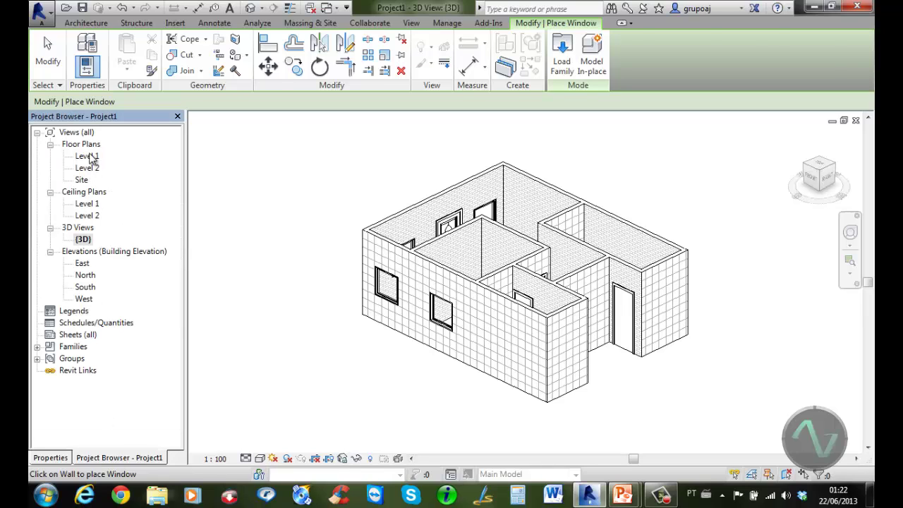
double_click(88, 156)
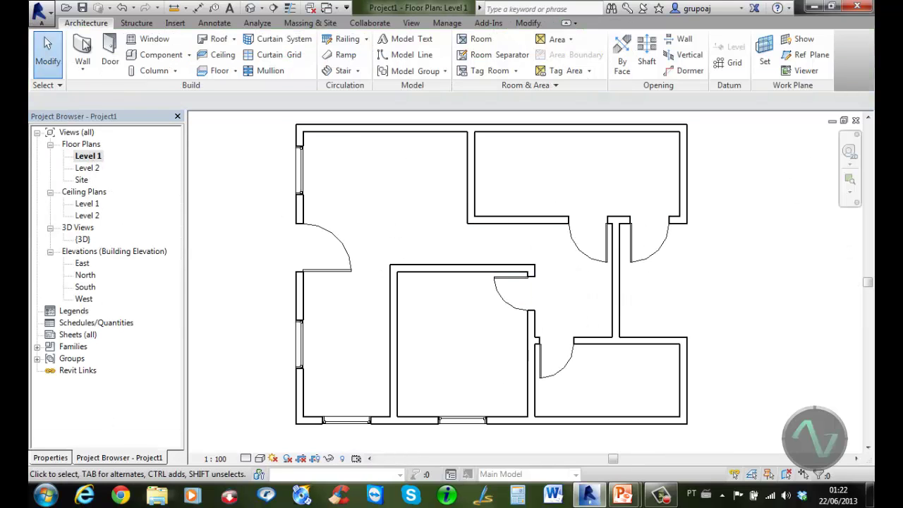
click(147, 39)
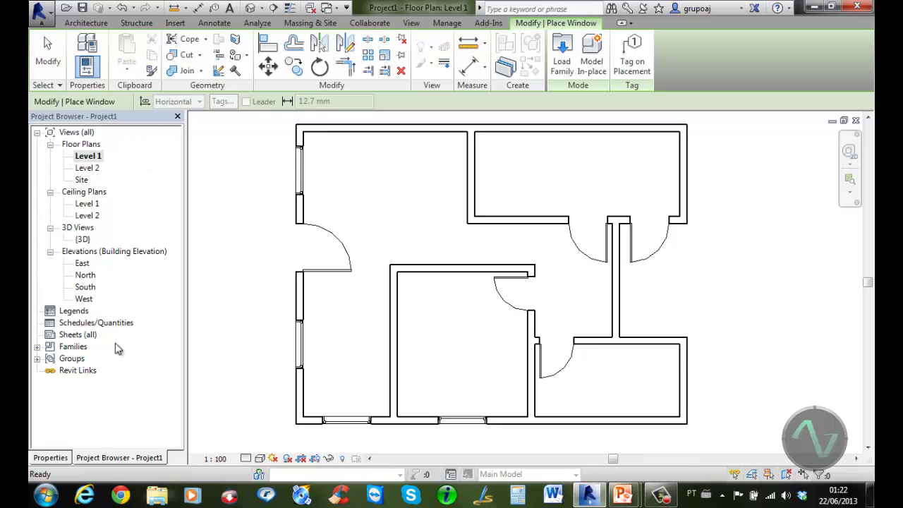
click(61, 458)
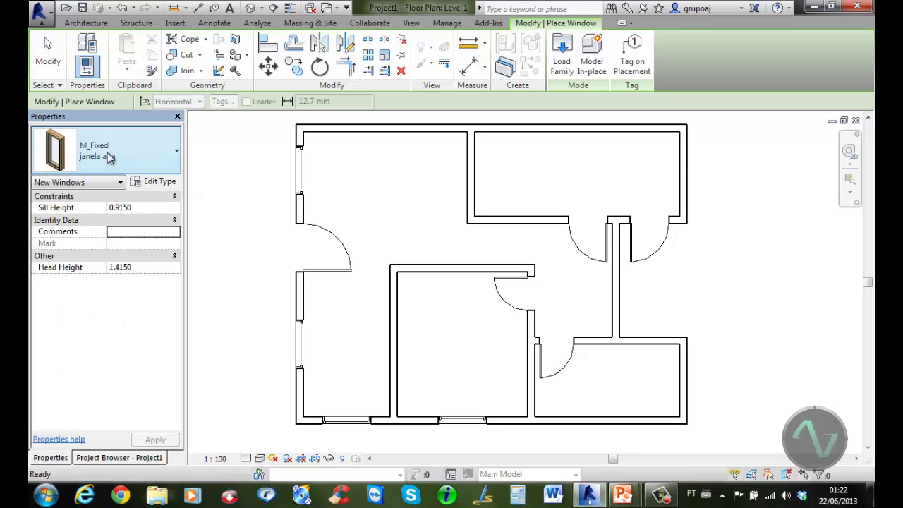
click(685, 381)
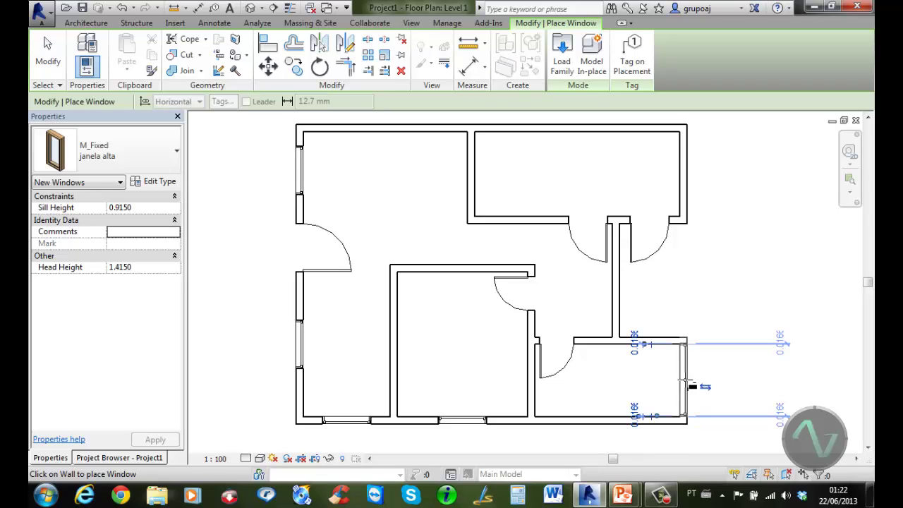
click(57, 61)
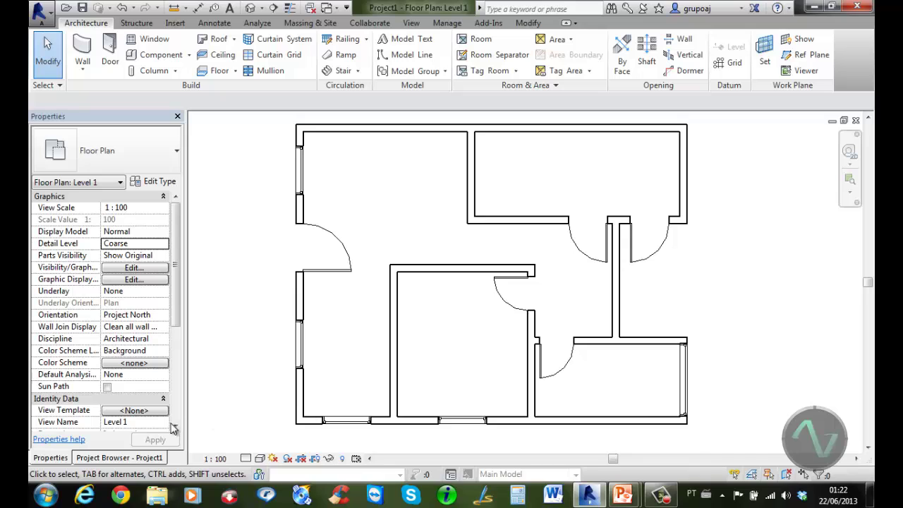
Step: In the 3D view, set the height of the new janela alta window above the floor to 1.5
click(131, 458)
double_click(82, 239)
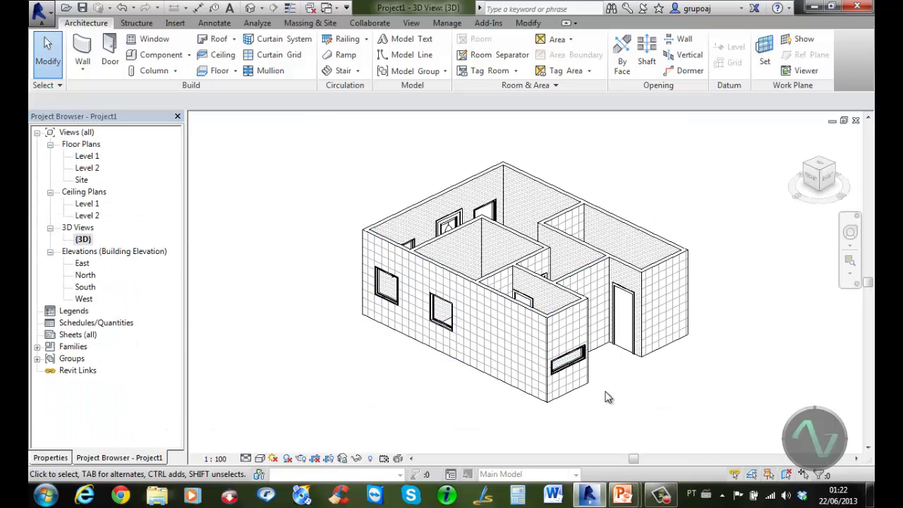
scroll(607, 395, up, 3)
middle_drag(604, 393, 674, 423)
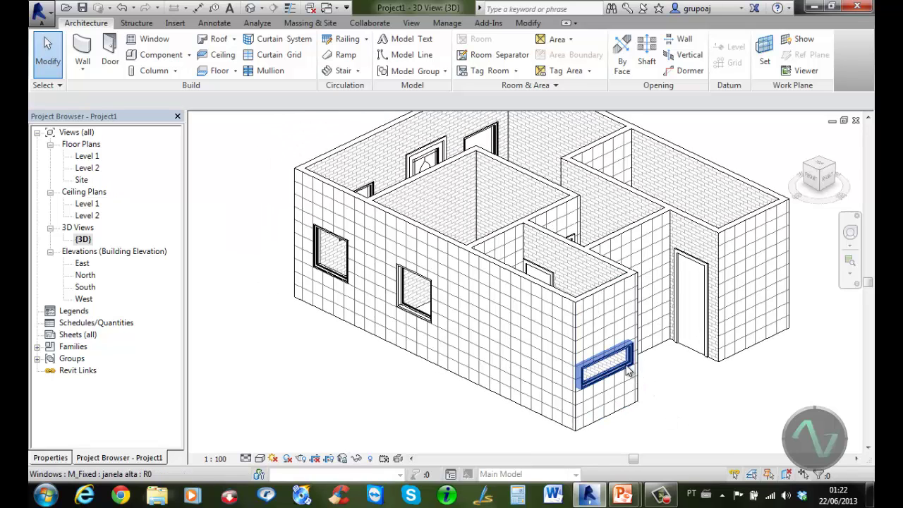
click(626, 371)
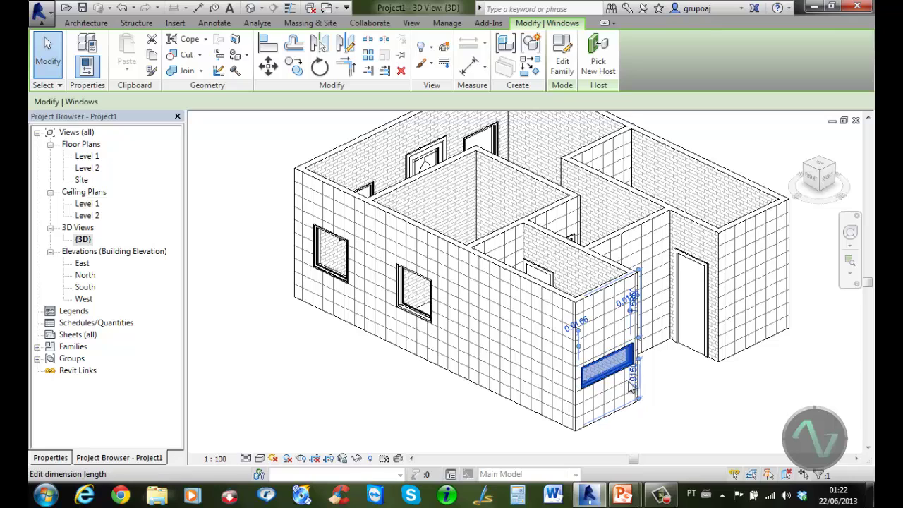
click(634, 383)
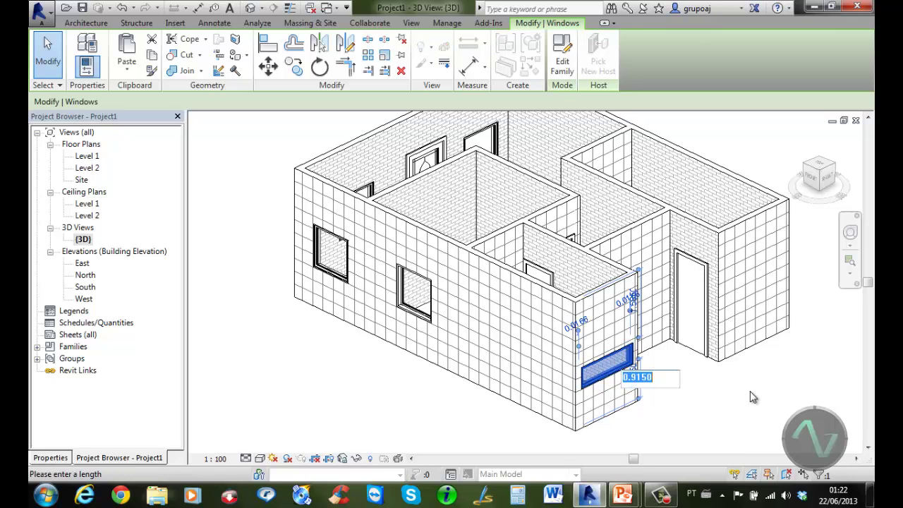
text(1.5)
key(Return)
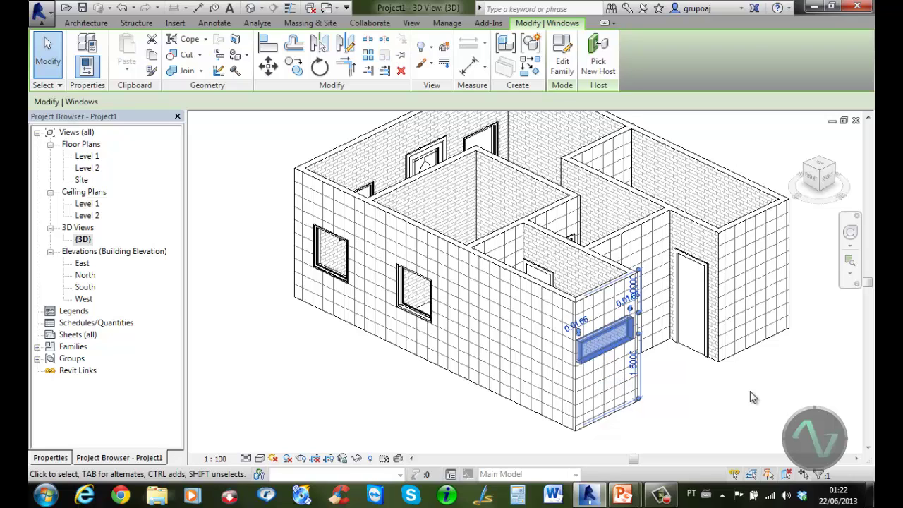
click(751, 393)
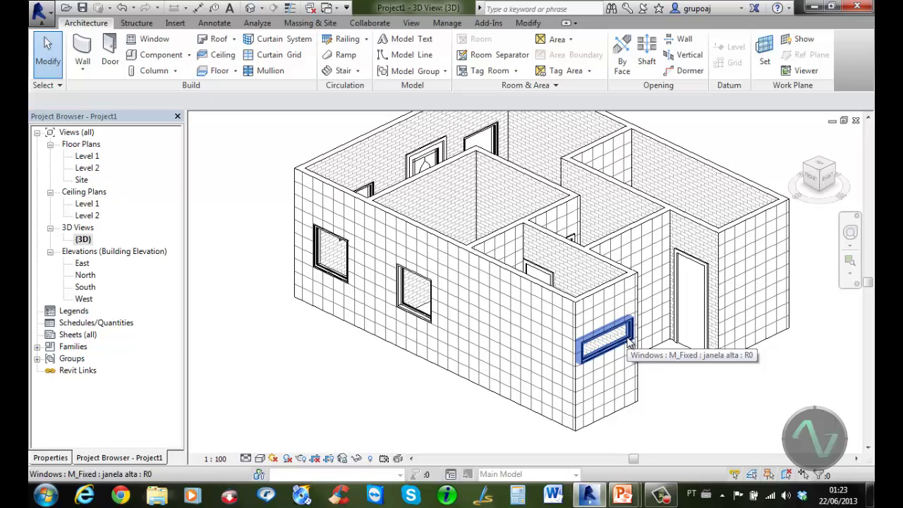
Step: Compare the janela alta window's own sill height with the default sill height in its type properties, without changing either
click(630, 342)
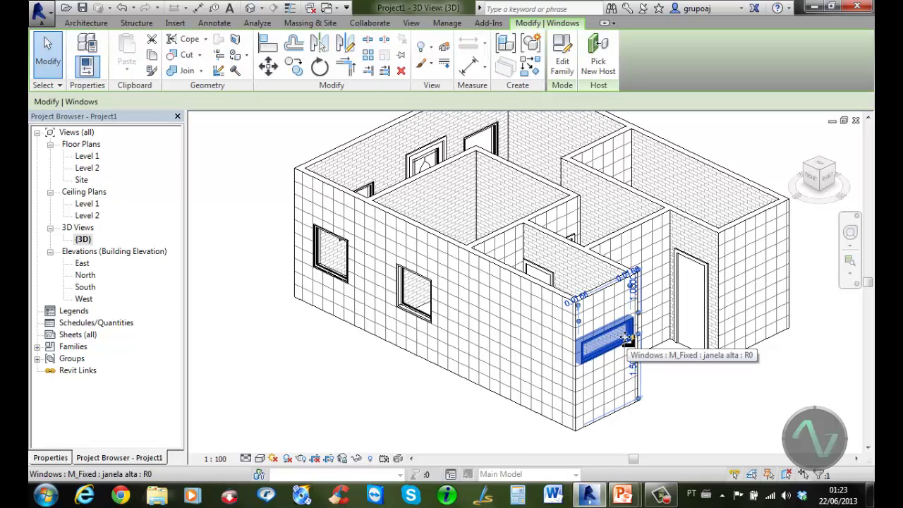
click(48, 458)
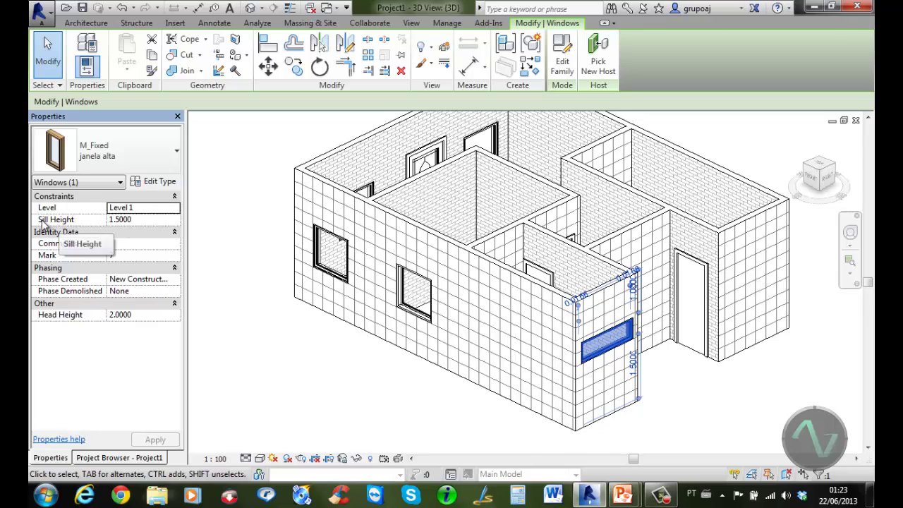
click(144, 219)
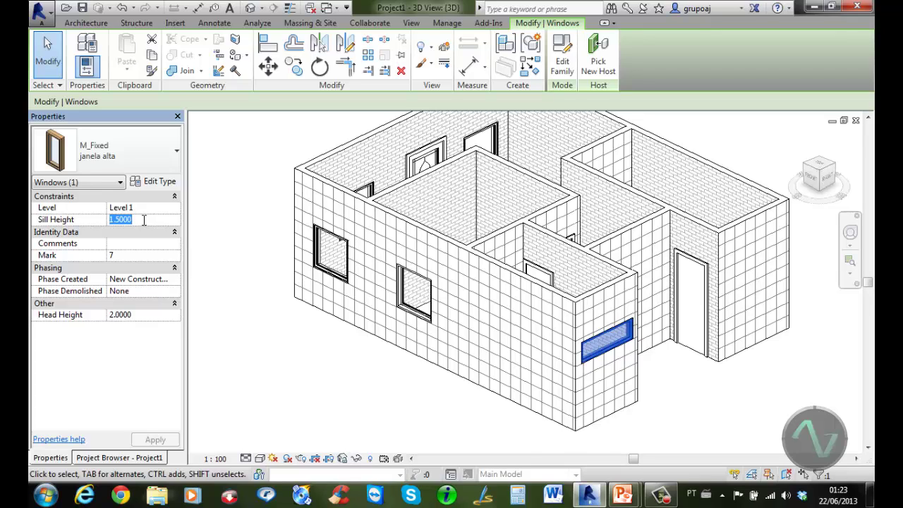
click(161, 182)
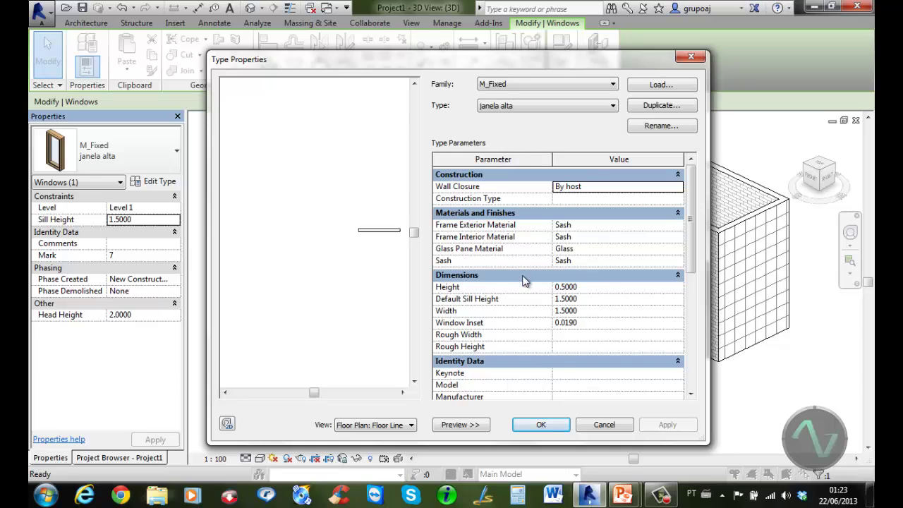
click(595, 299)
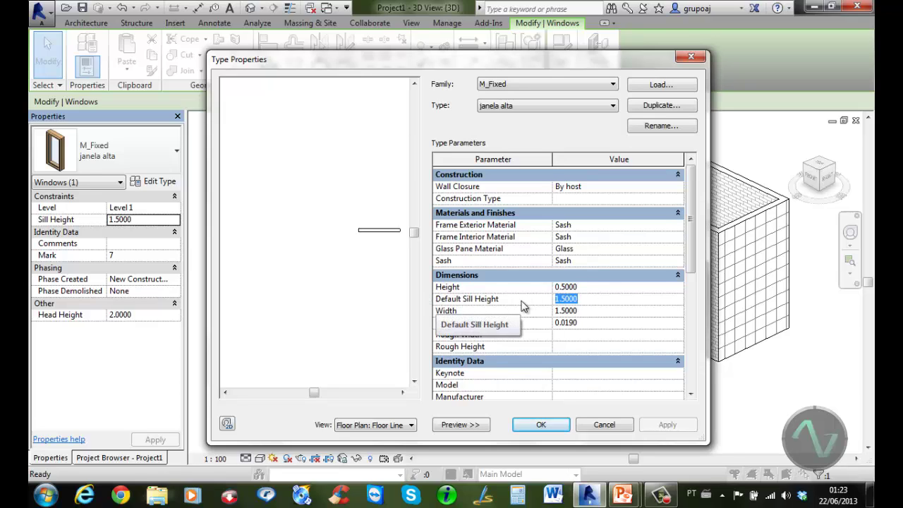
click(604, 424)
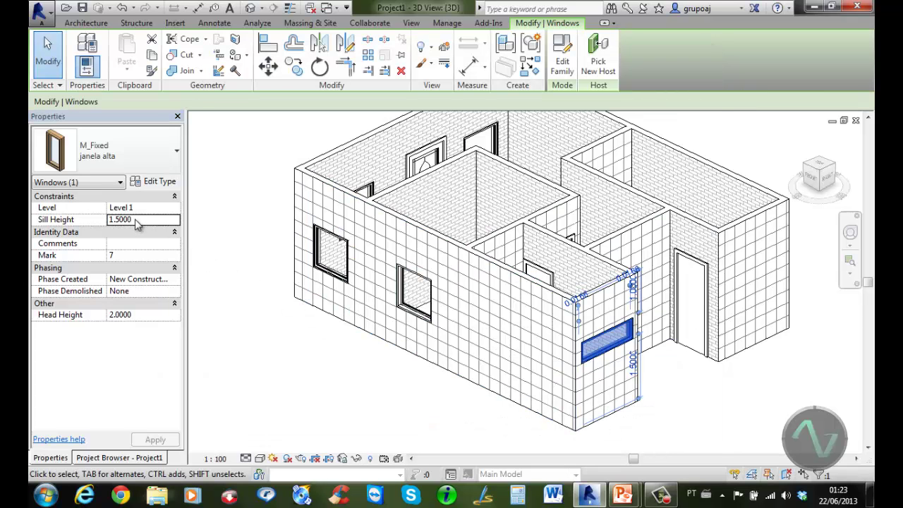
click(137, 220)
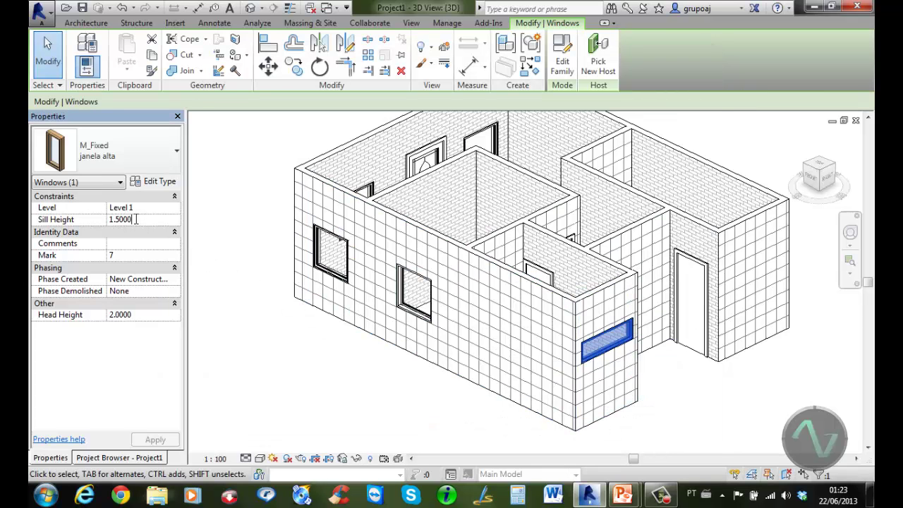
click(302, 328)
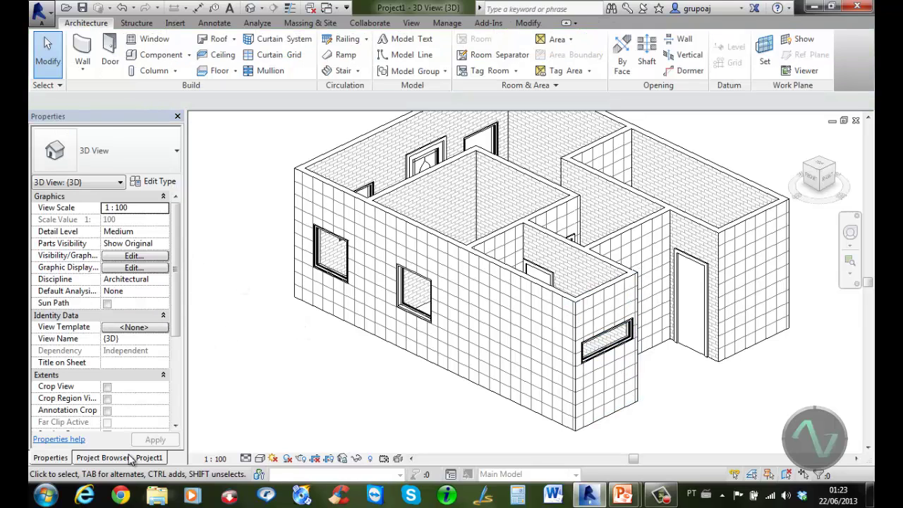
Step: Set the cut plane offset in the Level 1 floor plan's view range to 1.55
click(131, 458)
double_click(90, 159)
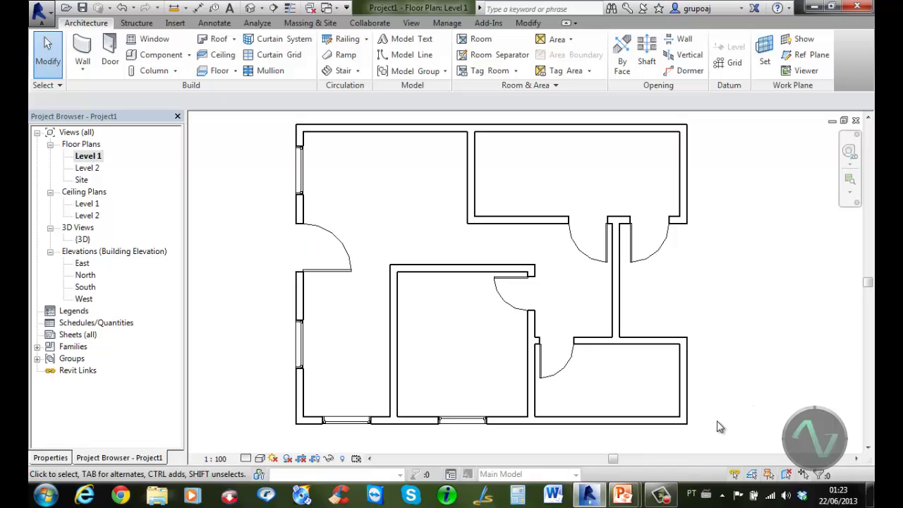
middle_drag(734, 424, 743, 429)
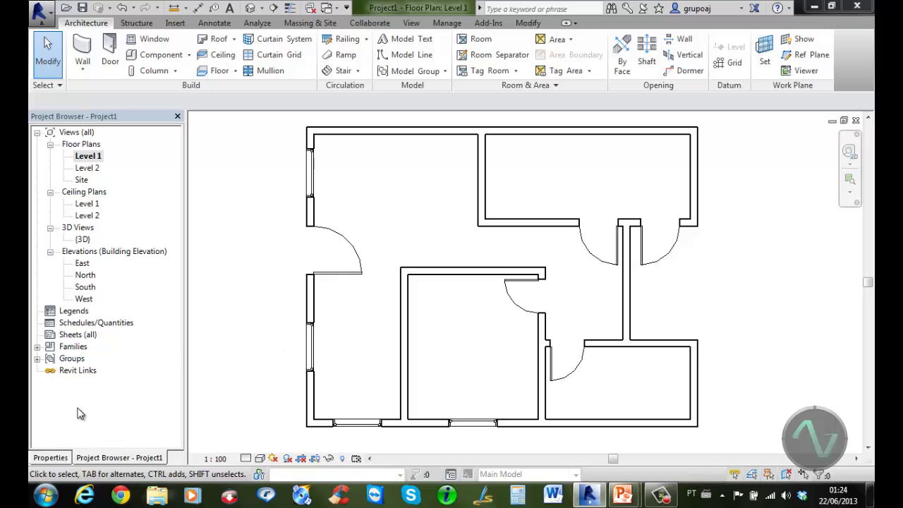
click(53, 459)
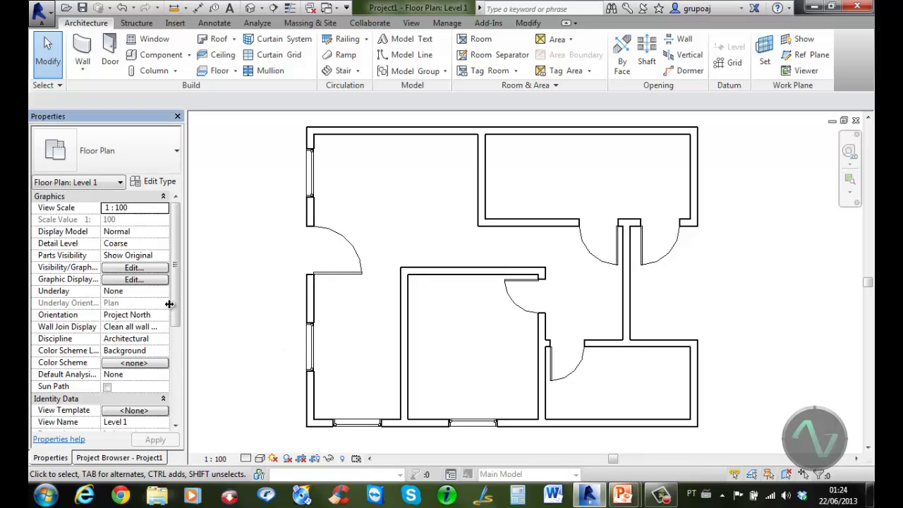
scroll(177, 345, down, 4)
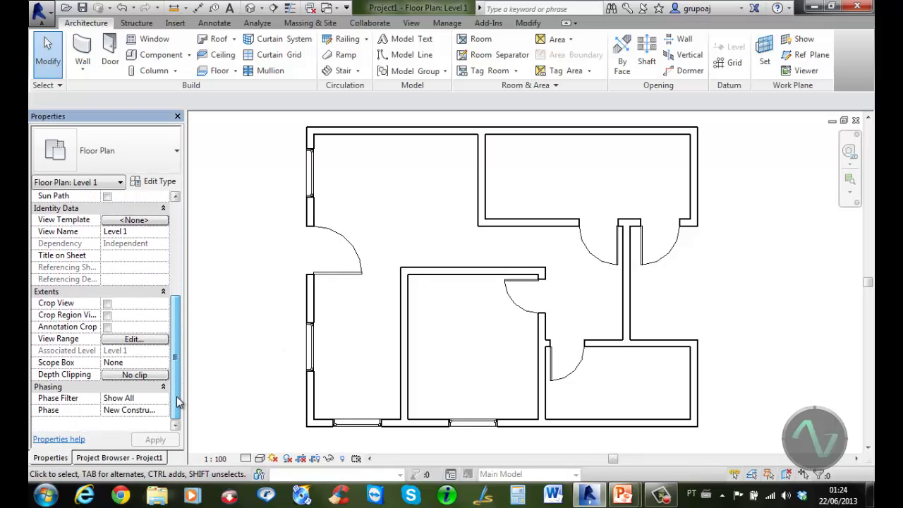
click(134, 340)
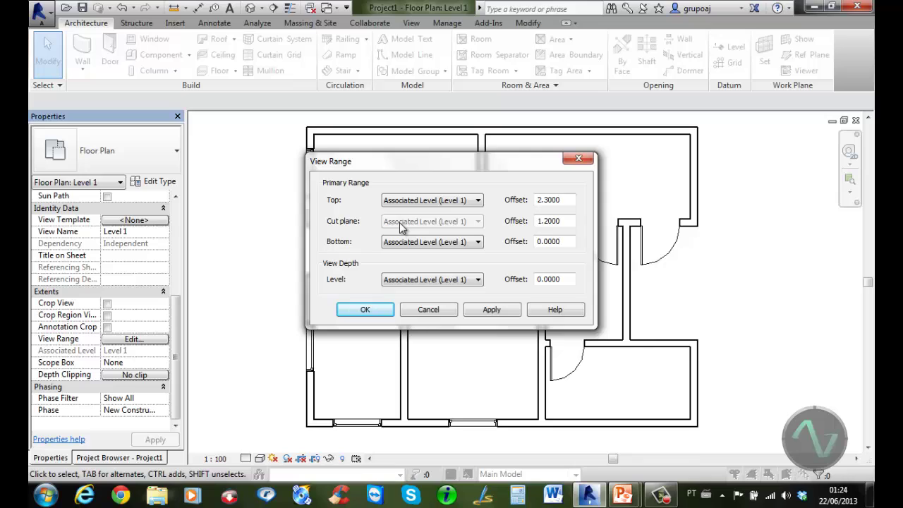
double_click(569, 222)
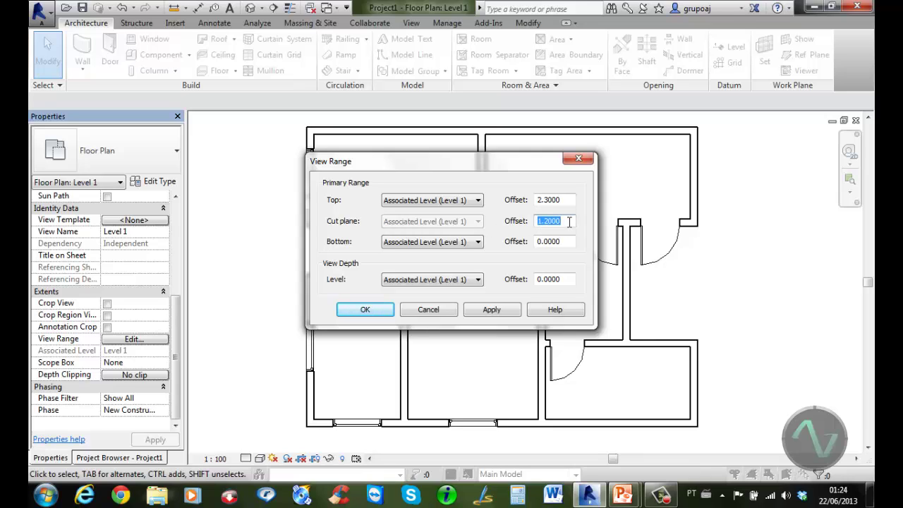
text(1.55)
click(365, 309)
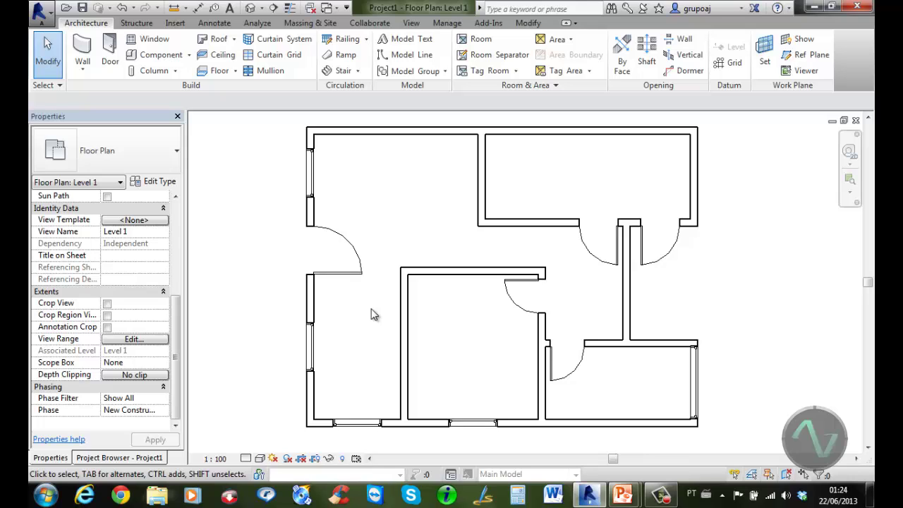
Step: Set the cut plane offset in the Level 1 floor plan's view range to 1.2
click(140, 340)
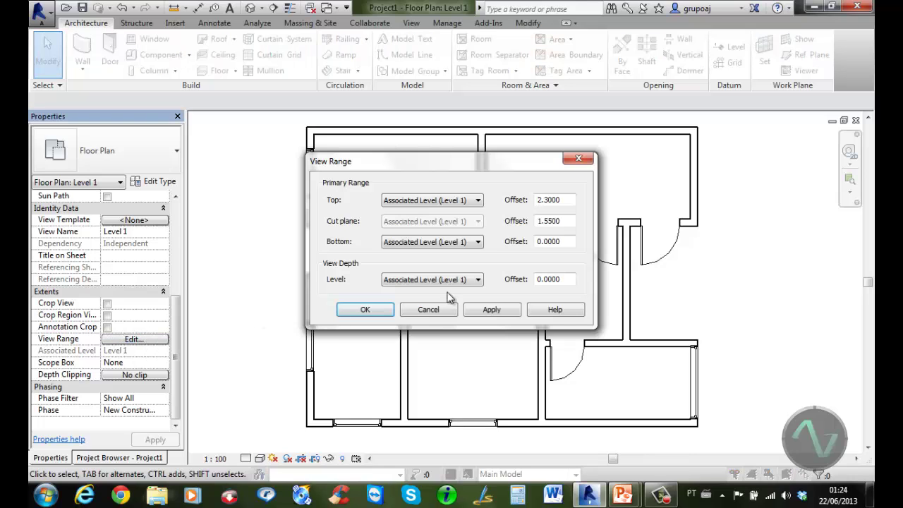
drag(545, 221, 580, 225)
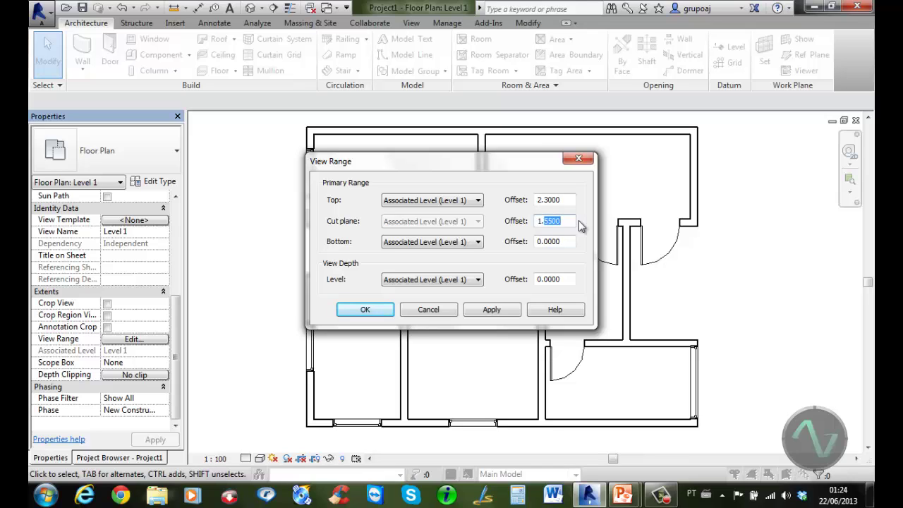
text(2)
click(365, 309)
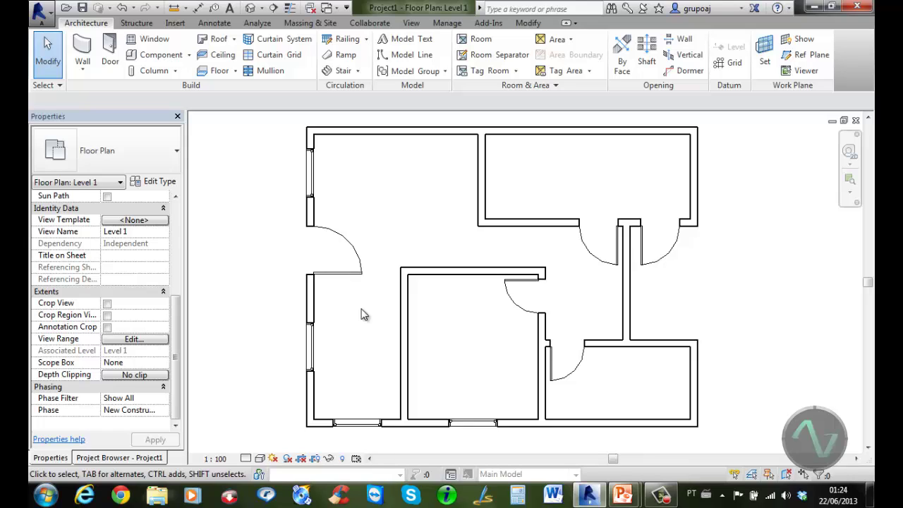
Step: Start a plan region without saving the project and sketch its rectangular boundary around the east exterior wall of the lower-right room
click(415, 23)
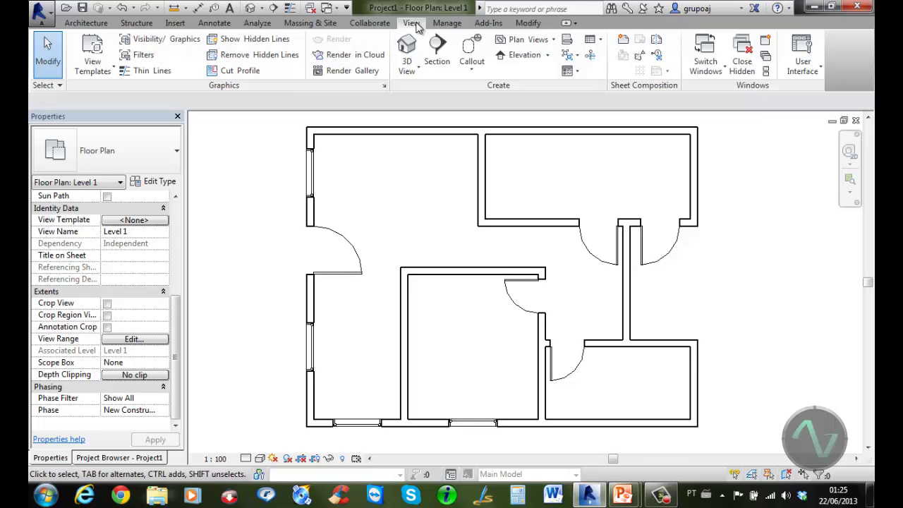
click(552, 41)
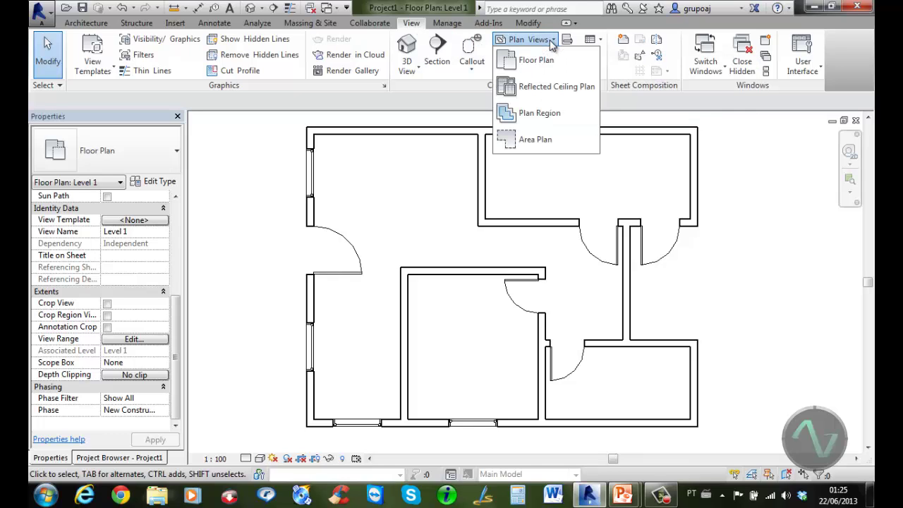
click(555, 115)
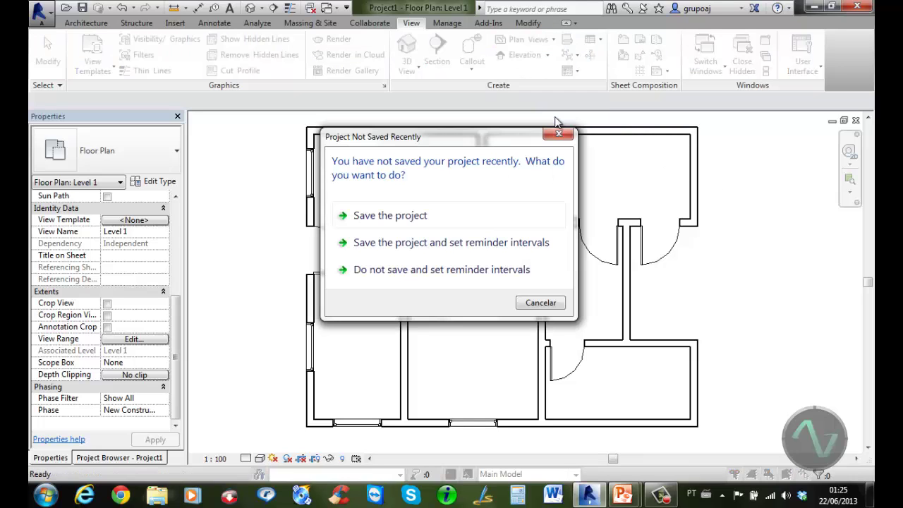
click(547, 307)
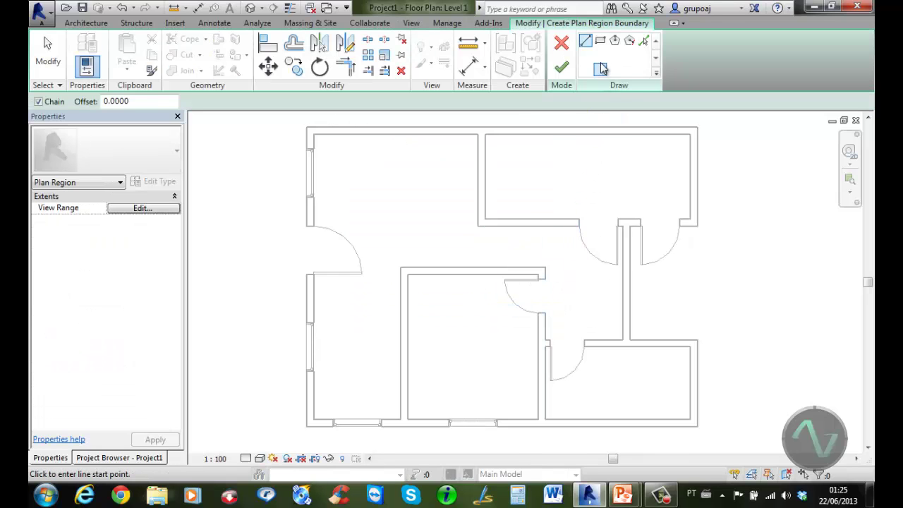
click(600, 40)
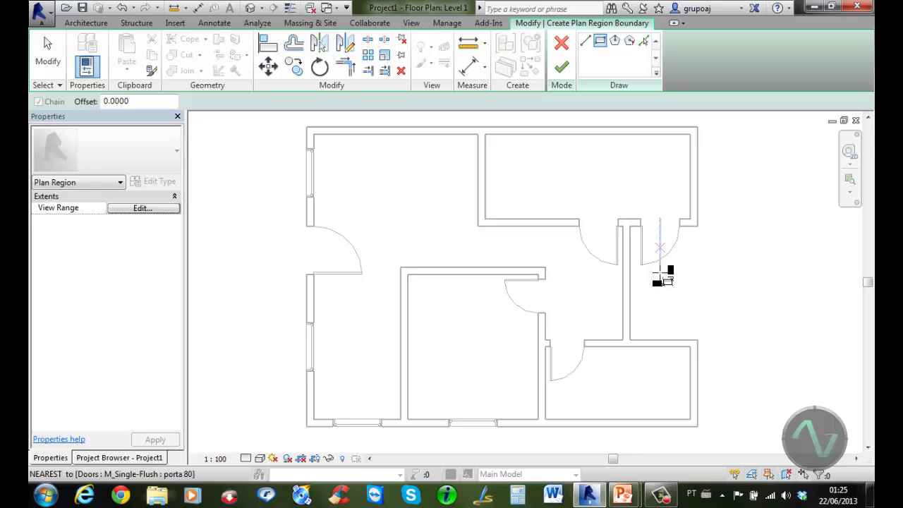
click(665, 326)
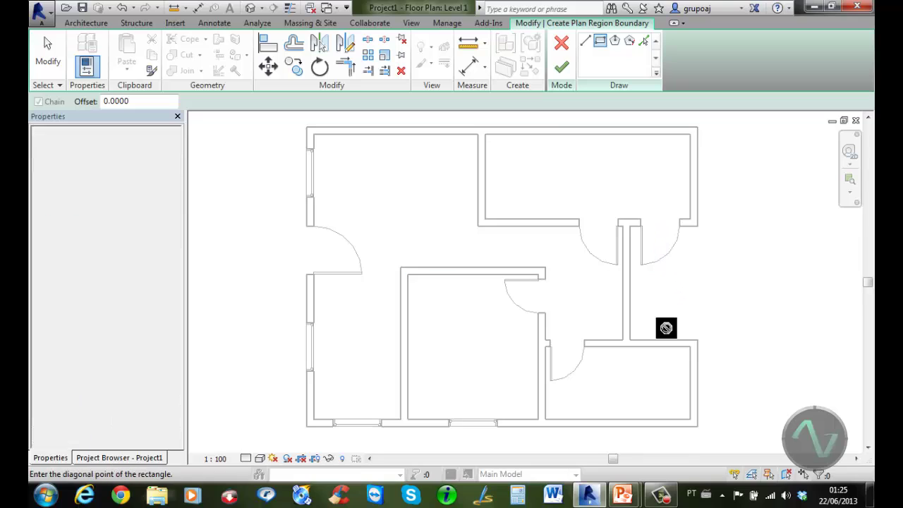
click(718, 437)
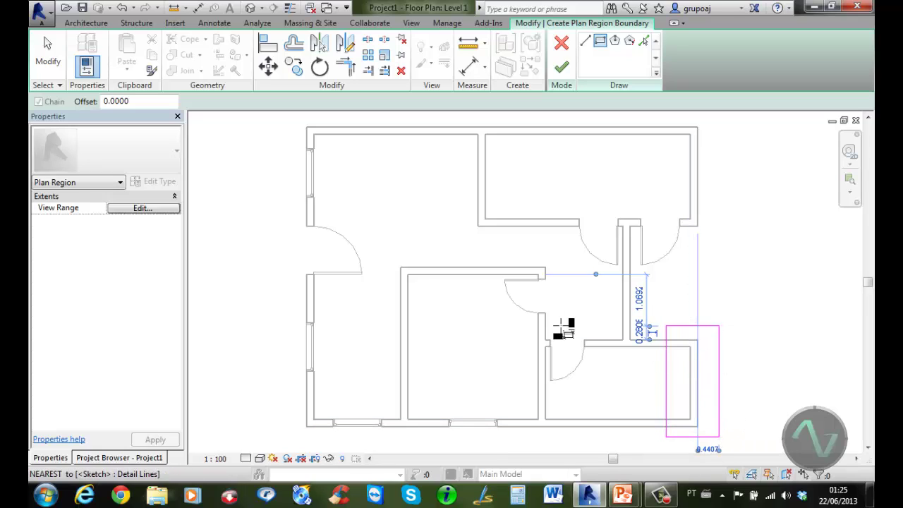
Step: Set the plan region's cut plane offset to 1.6 in its view range and finish the region
click(147, 210)
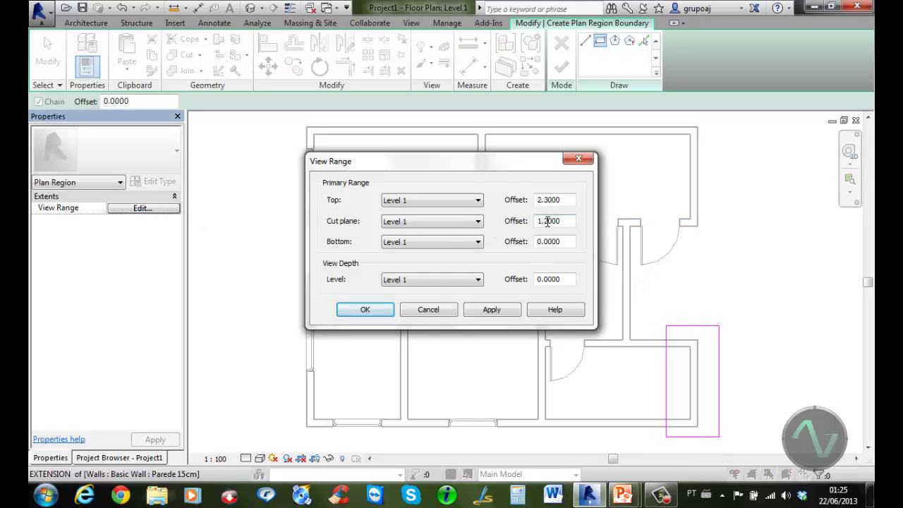
drag(545, 221, 564, 220)
text(6)
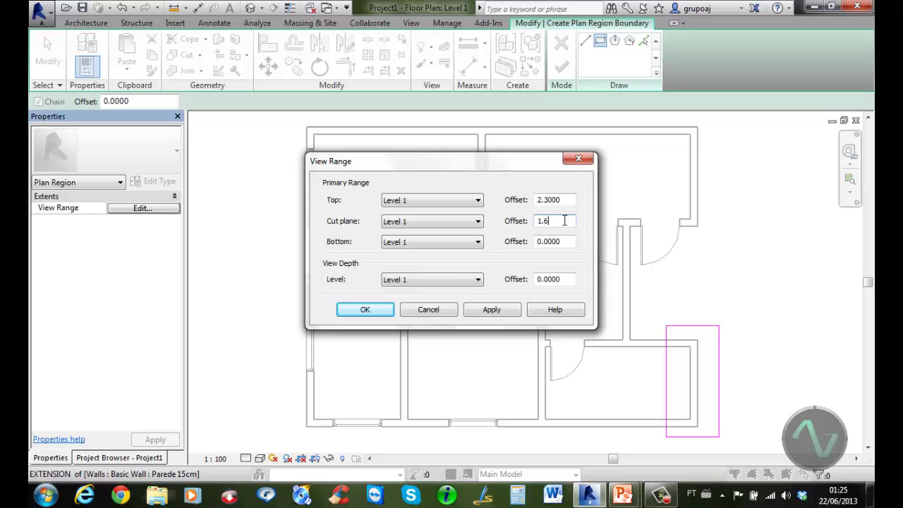
click(360, 312)
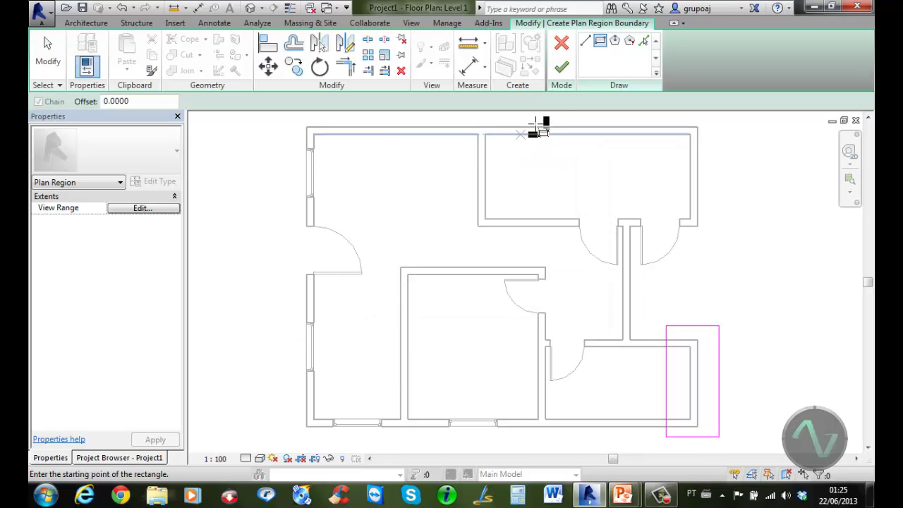
click(562, 66)
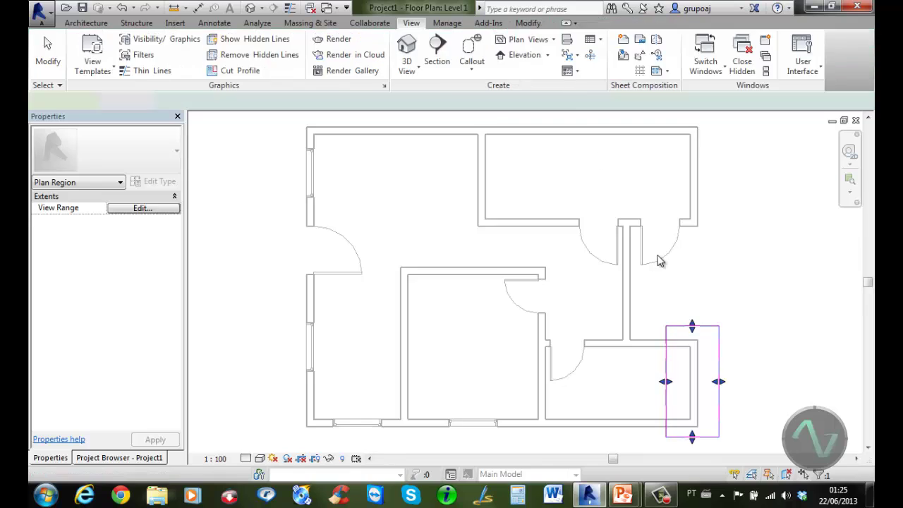
click(744, 378)
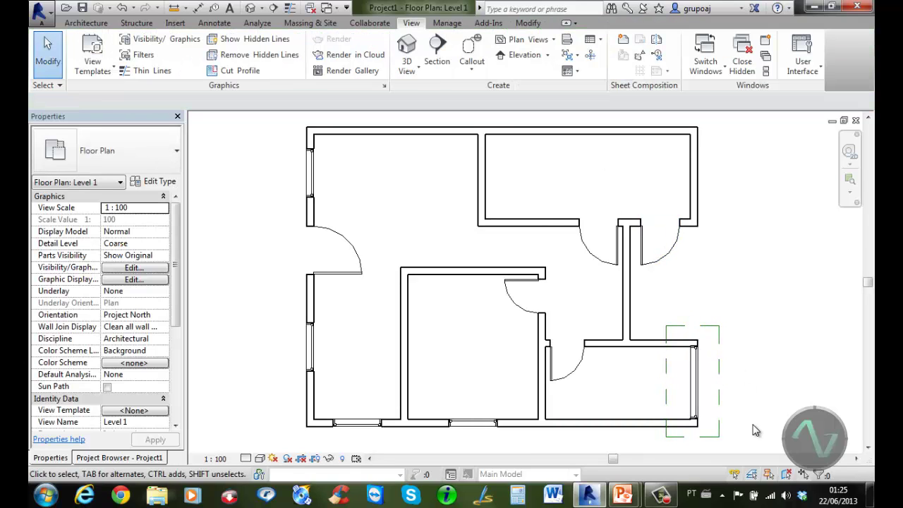
Step: Apply the <Overhead> line style with Linework to the glazing line of the high window in the lower-right room
scroll(745, 431, up, 1)
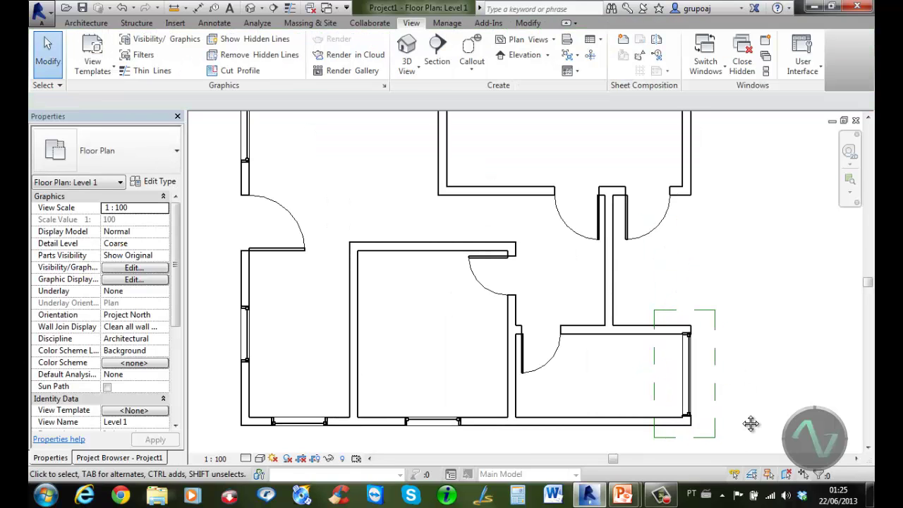
middle_drag(750, 424, 781, 413)
scroll(795, 439, down, 1)
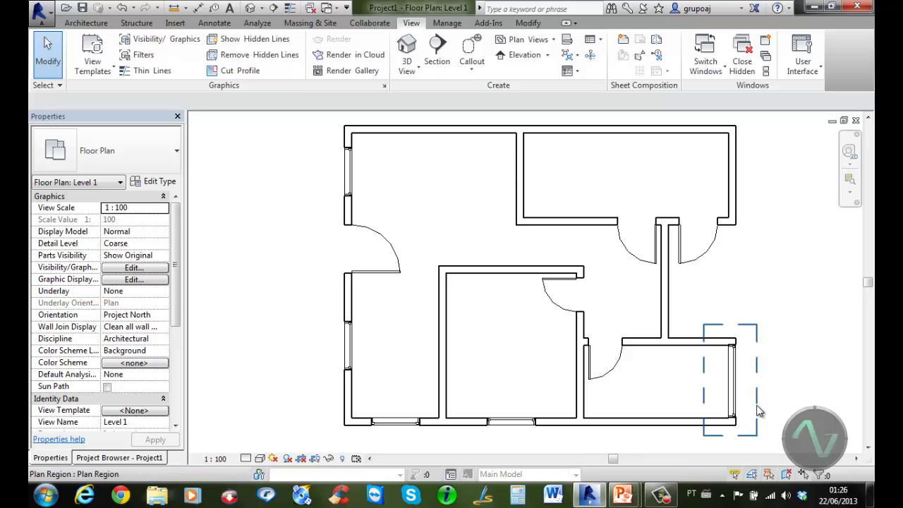
scroll(758, 411, up, 4)
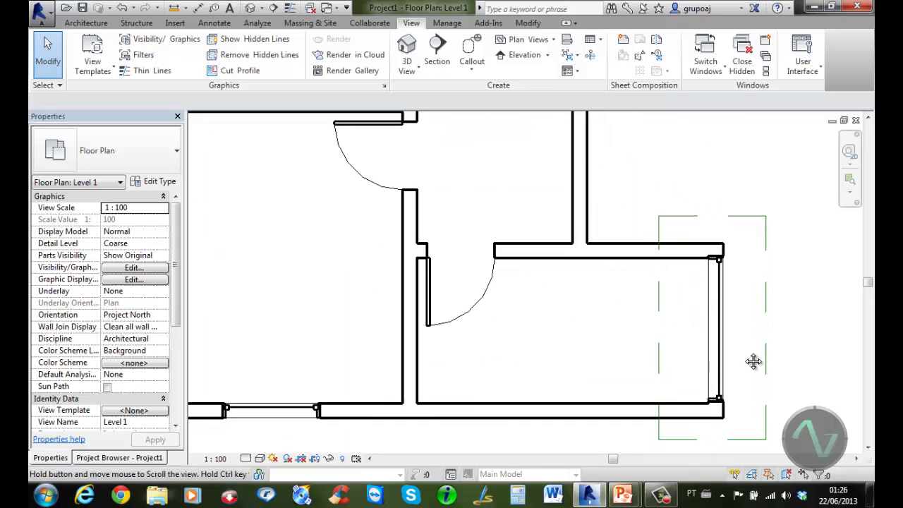
scroll(750, 303, up, 3)
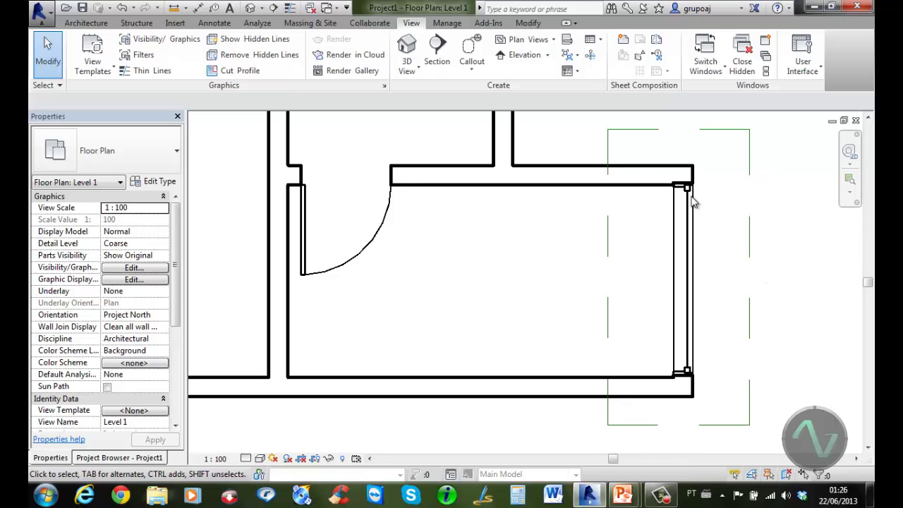
click(528, 22)
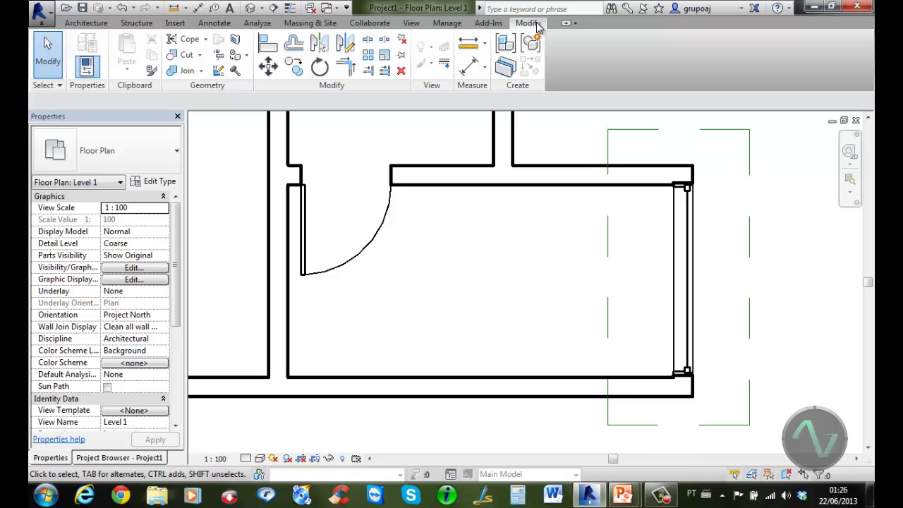
click(444, 65)
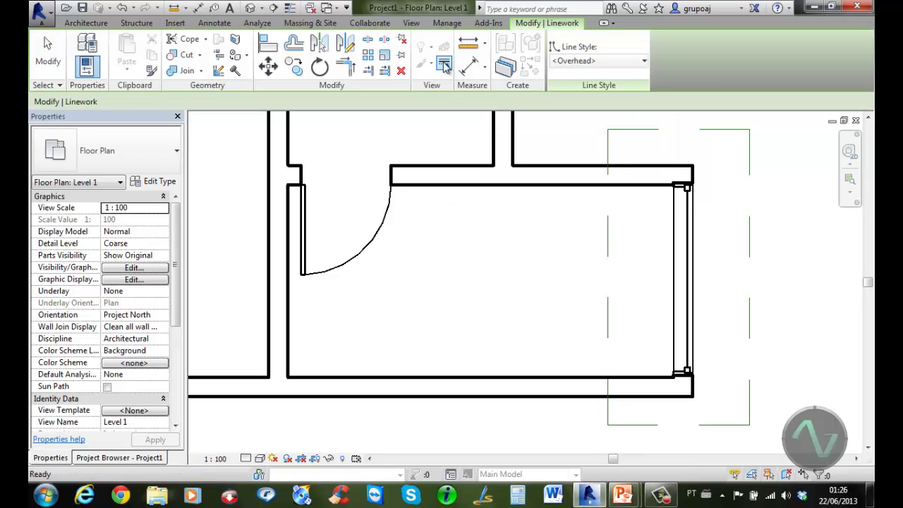
click(634, 62)
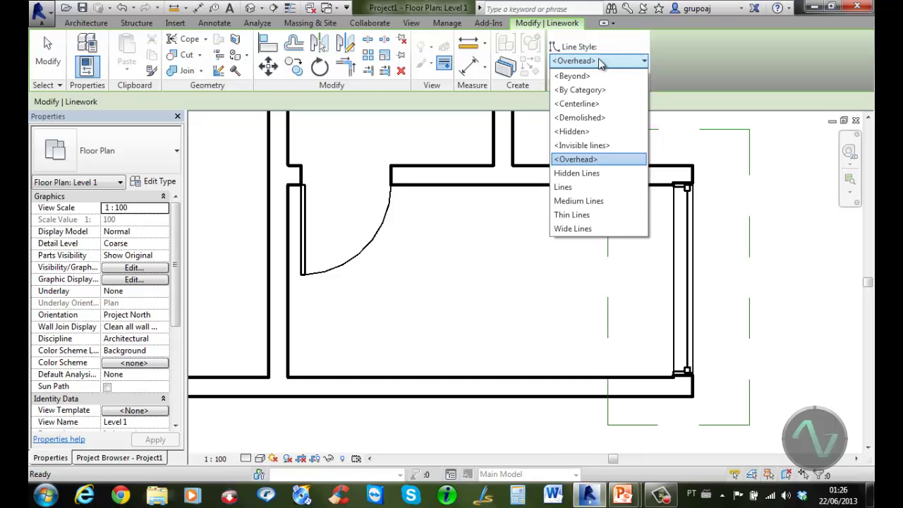
click(600, 62)
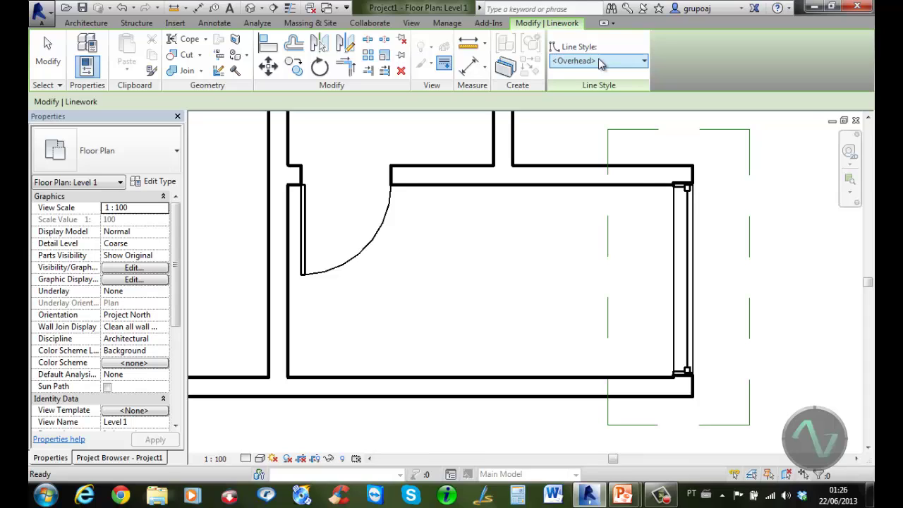
click(686, 247)
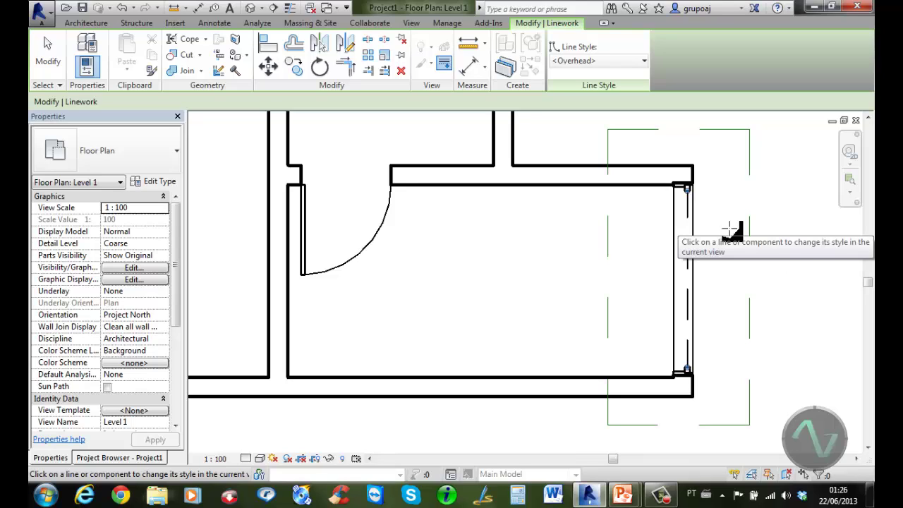
Step: Apply the Medium Lines style with Linework to the high window's inner and outer edge lines, and leave the Linework tool
click(634, 62)
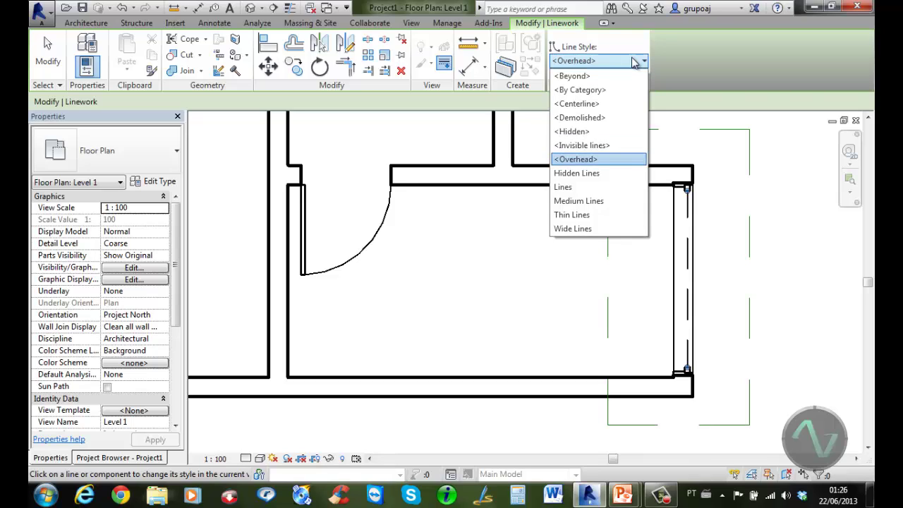
click(583, 201)
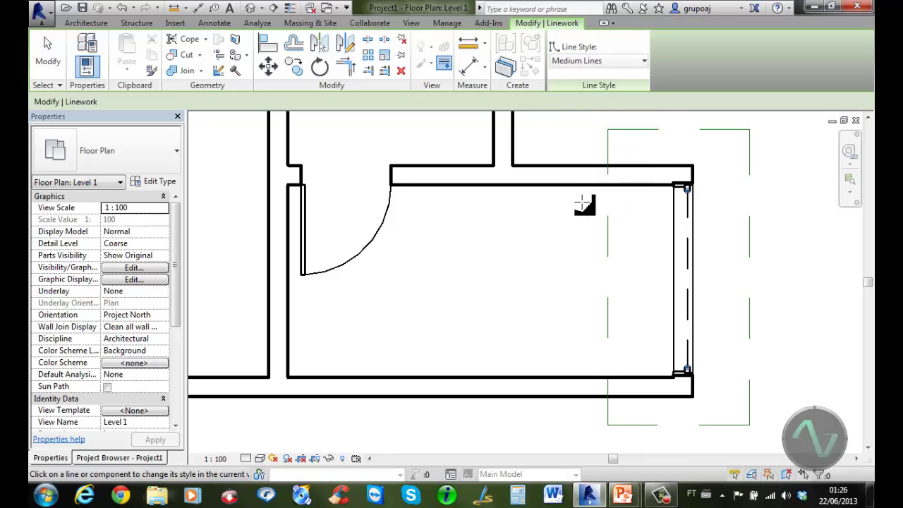
click(676, 245)
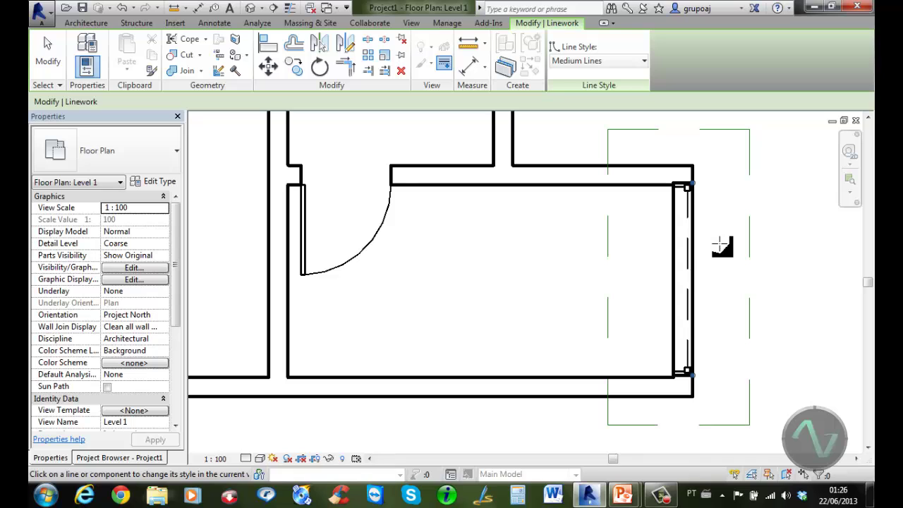
scroll(721, 245, down, 5)
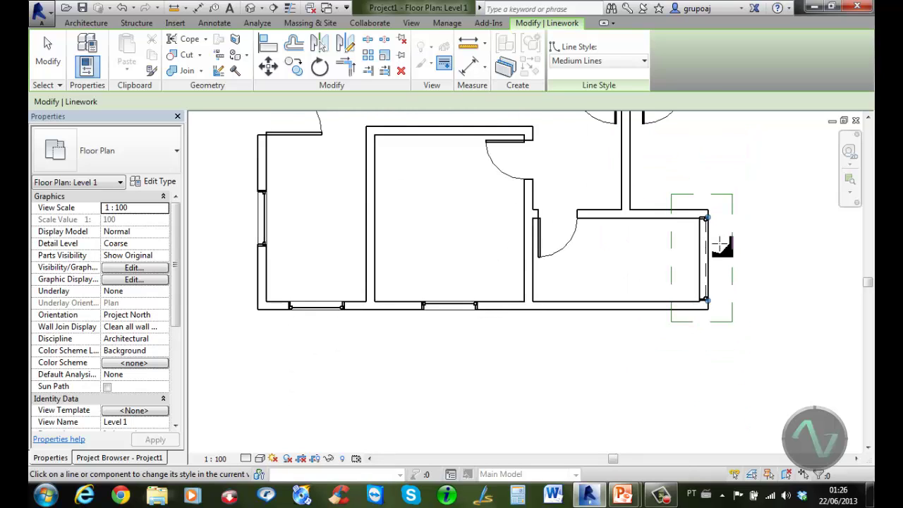
middle_drag(750, 182, 769, 302)
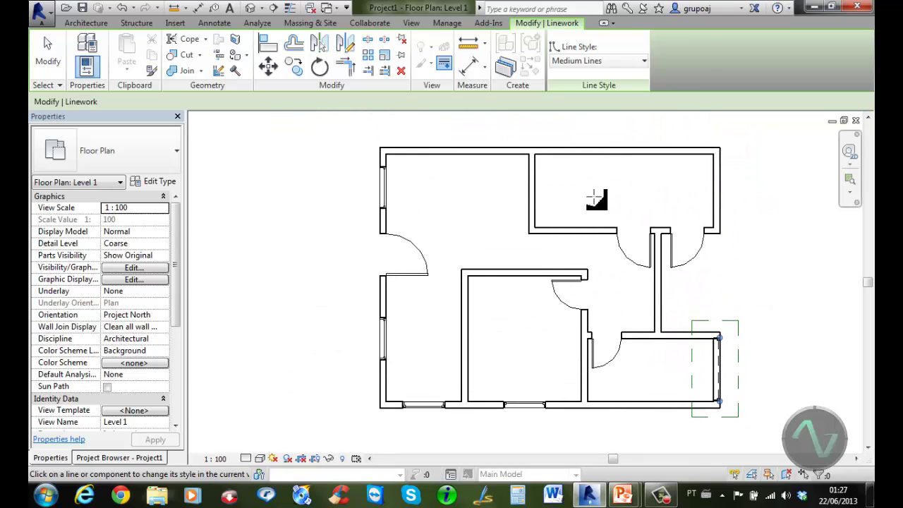
click(47, 62)
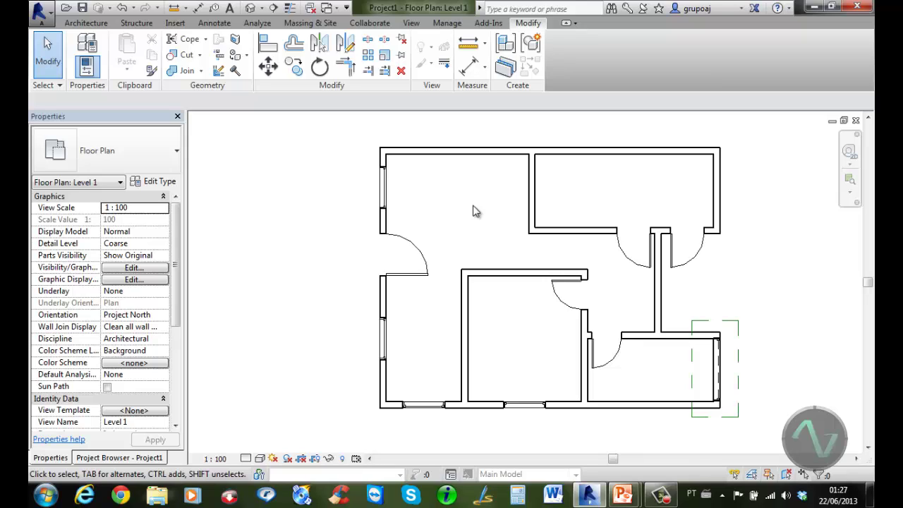
Step: In the East elevation, set the distance of Level 2 above Level 1 to 3
click(112, 459)
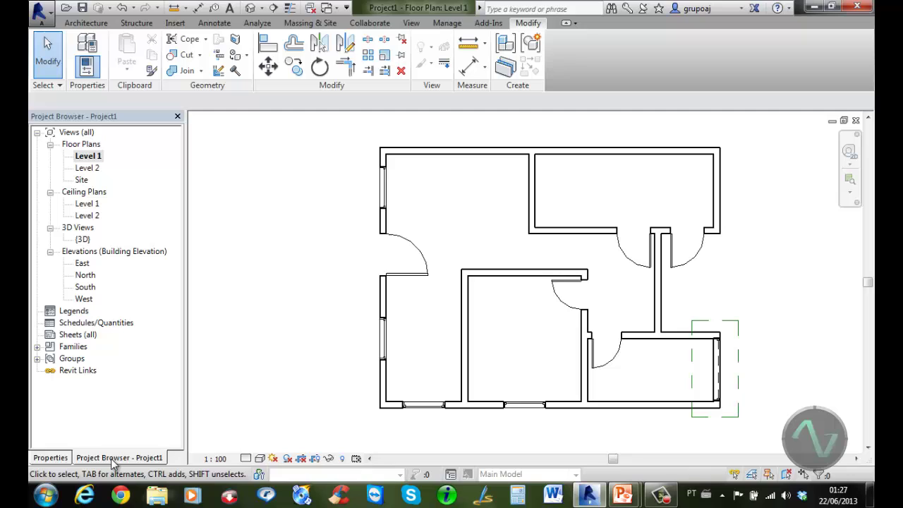
double_click(82, 263)
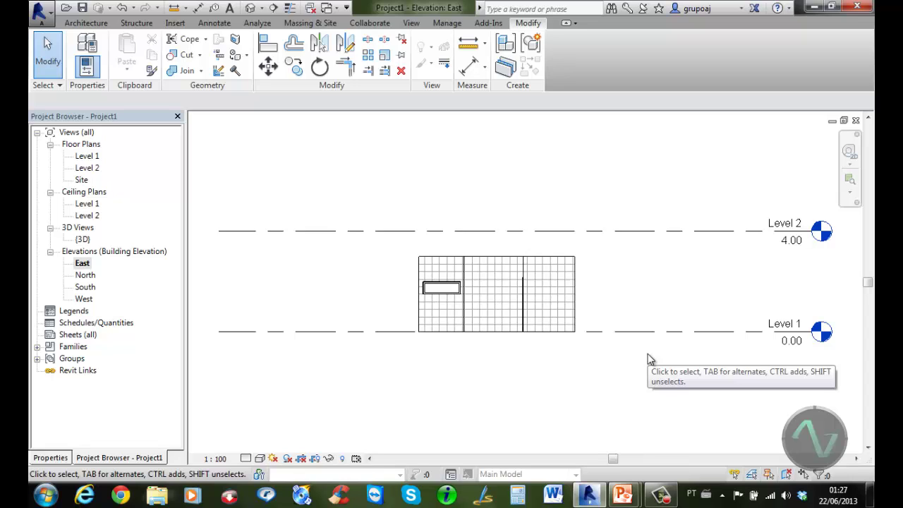
click(656, 233)
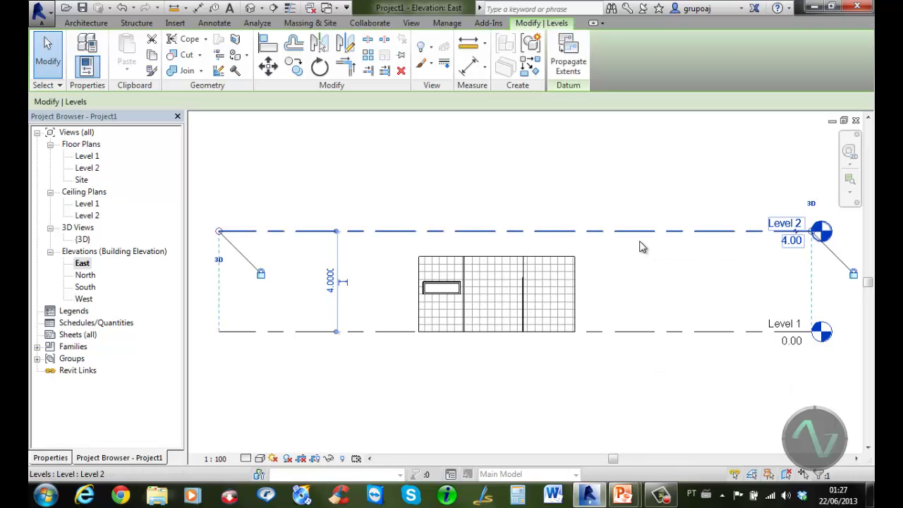
click(331, 277)
text(3)
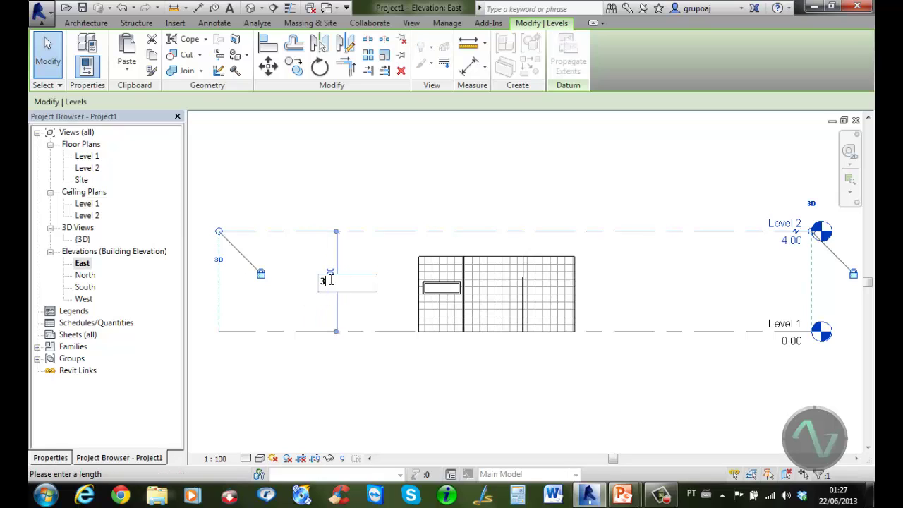
key(Return)
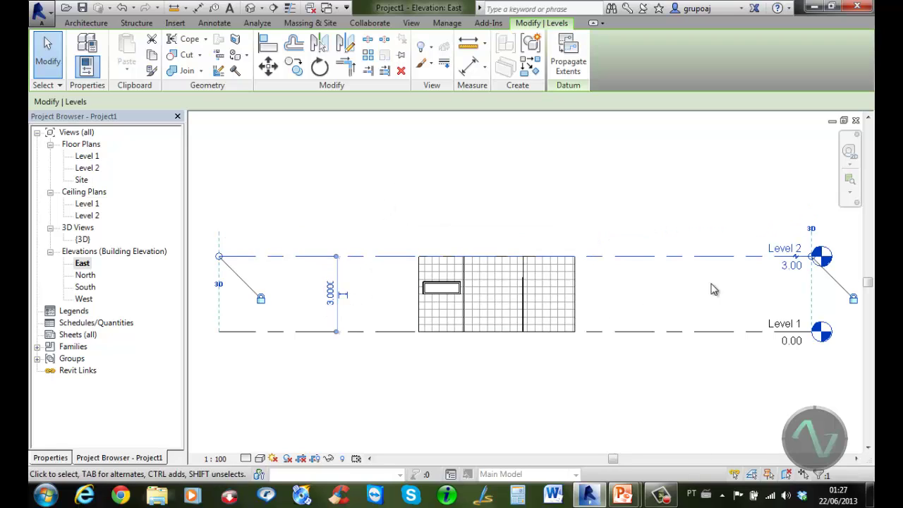
click(792, 266)
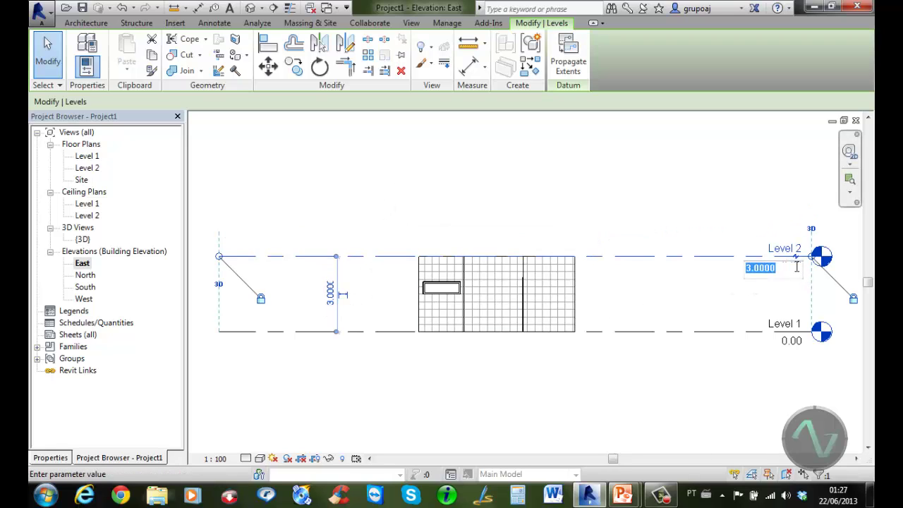
click(704, 296)
click(690, 294)
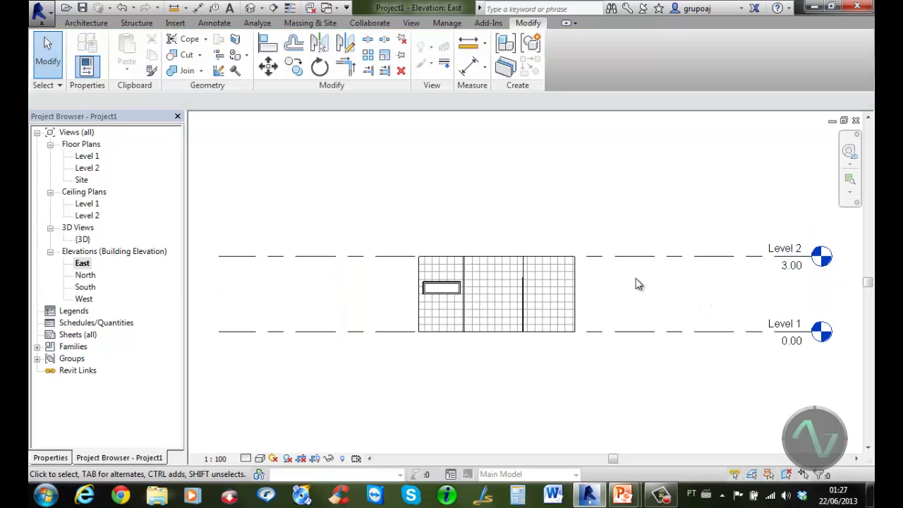
Step: Copy the Level 2 line straight up by the 3.00 distance between Level 1 and Level 2
middle_drag(646, 289, 651, 343)
scroll(641, 333, up, 1)
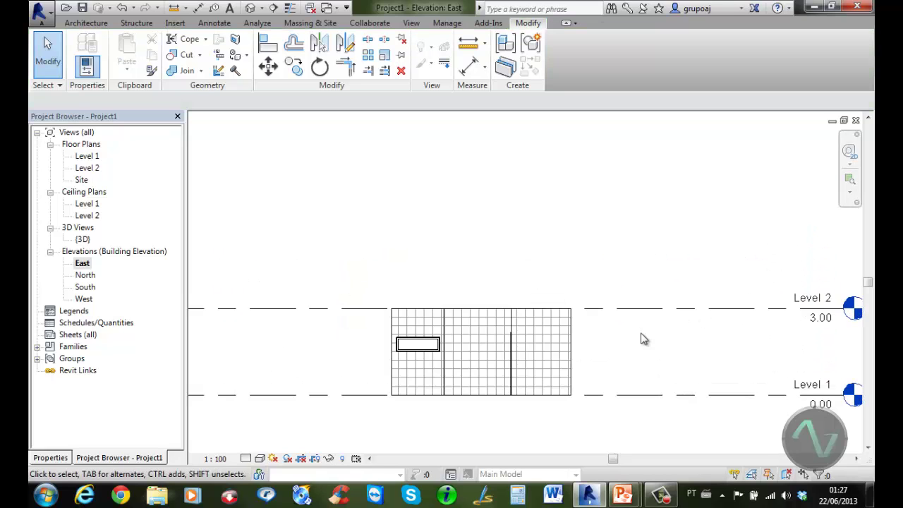
scroll(640, 339, down, 1)
click(642, 314)
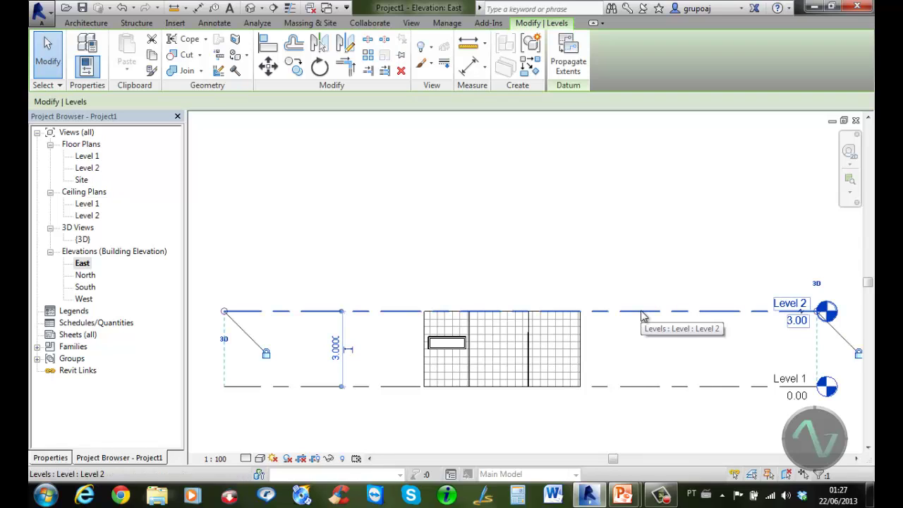
click(295, 67)
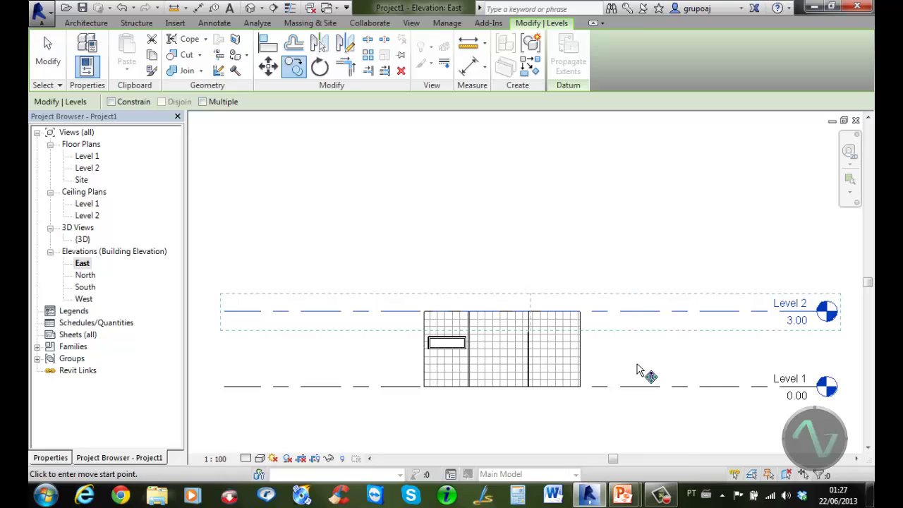
click(635, 387)
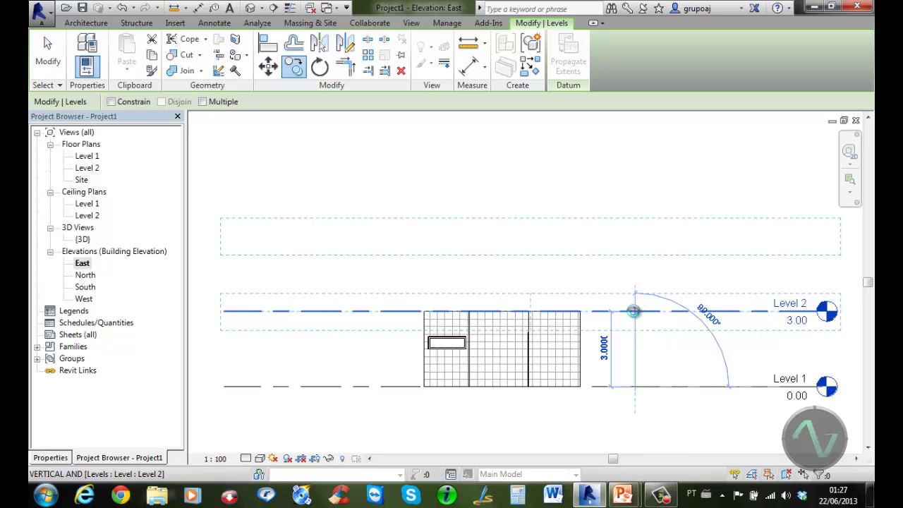
click(635, 310)
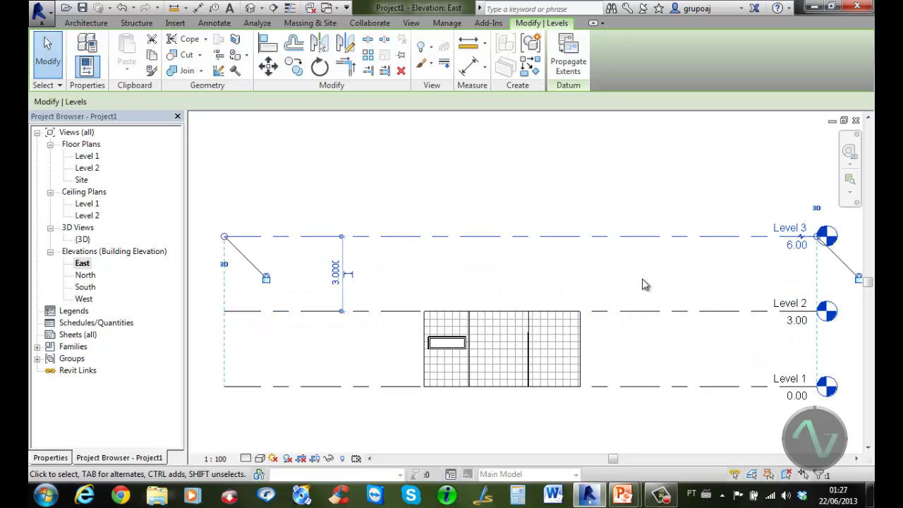
key(Escape)
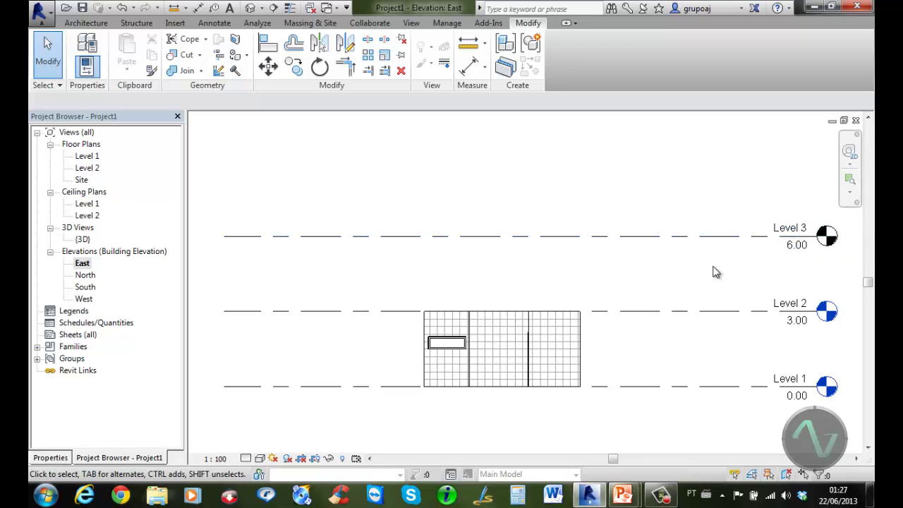
Step: Create a linear, grouped array of 5 from Level 3 going up, using the Level 2 to Level 3 distance as spacing to the 2nd
scroll(655, 268, down, 2)
middle_drag(666, 274, 647, 349)
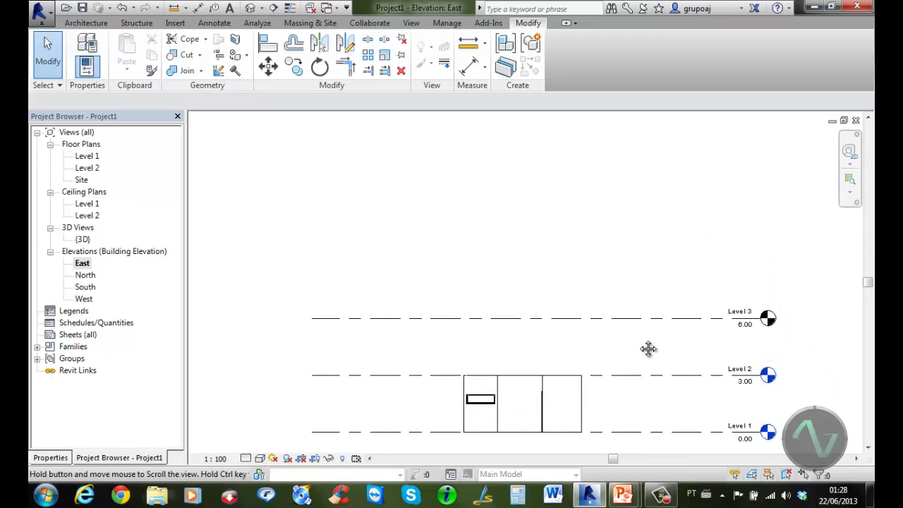
click(635, 321)
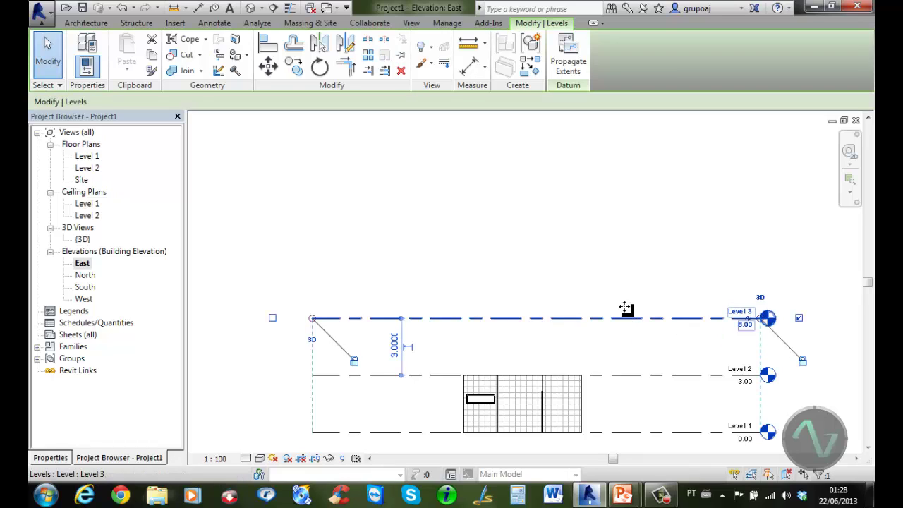
click(384, 71)
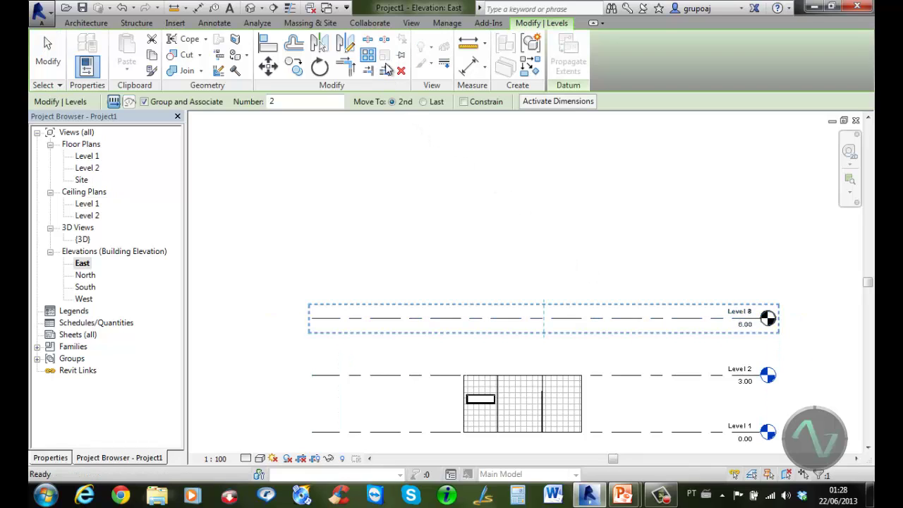
double_click(268, 102)
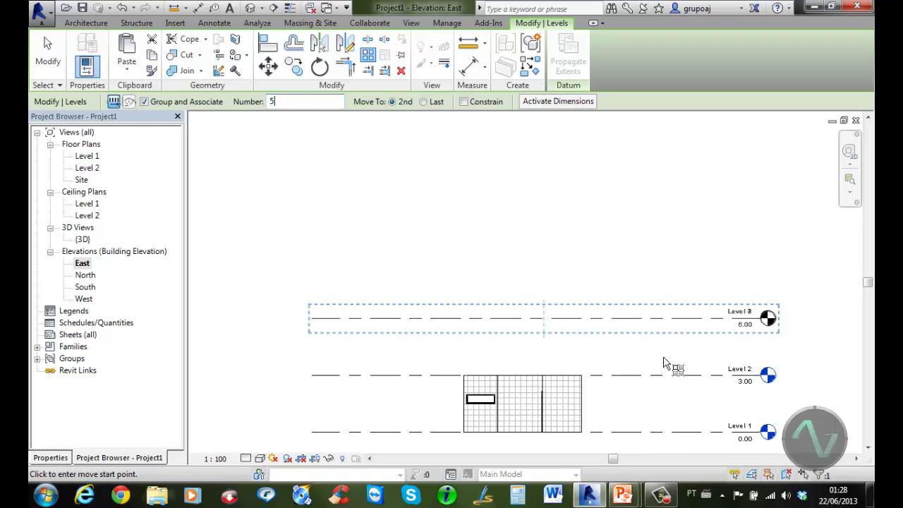
click(639, 378)
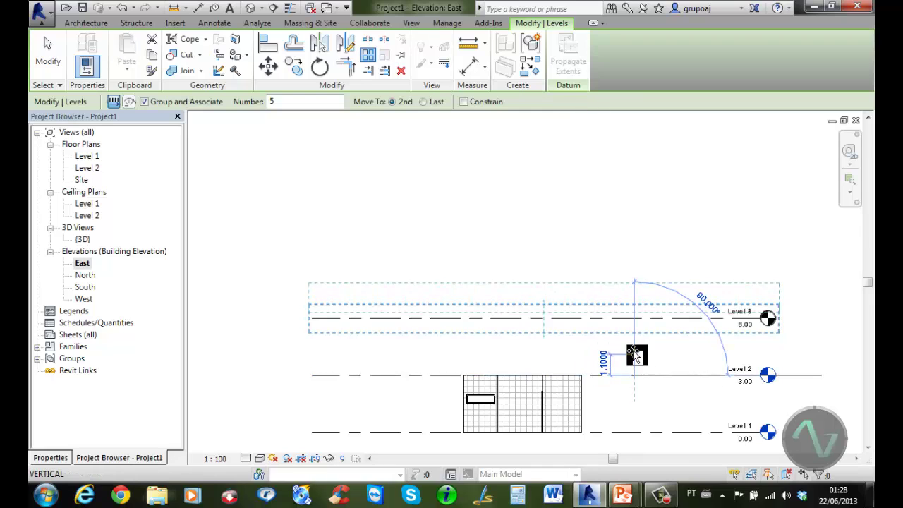
click(638, 323)
scroll(633, 321, down, 1)
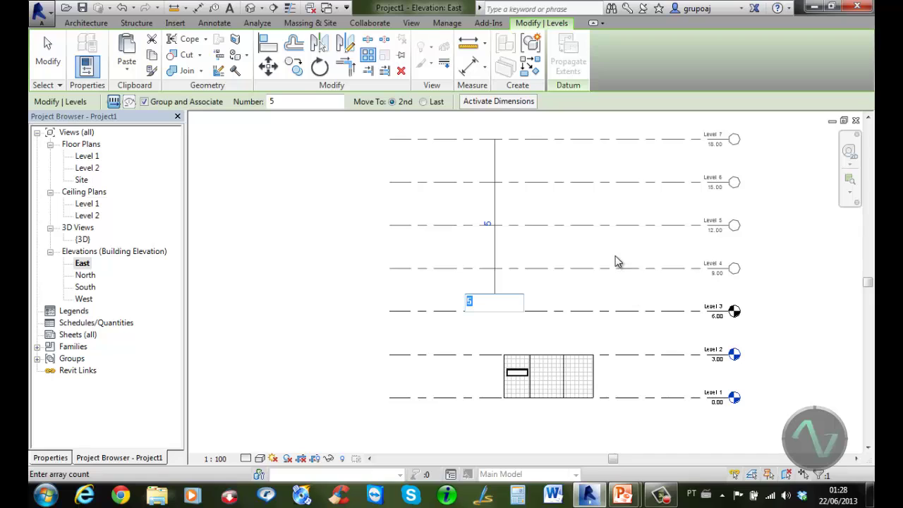
Step: Set the level array's count to 4 and clear the selection
middle_drag(613, 265, 575, 285)
scroll(575, 285, down, 1)
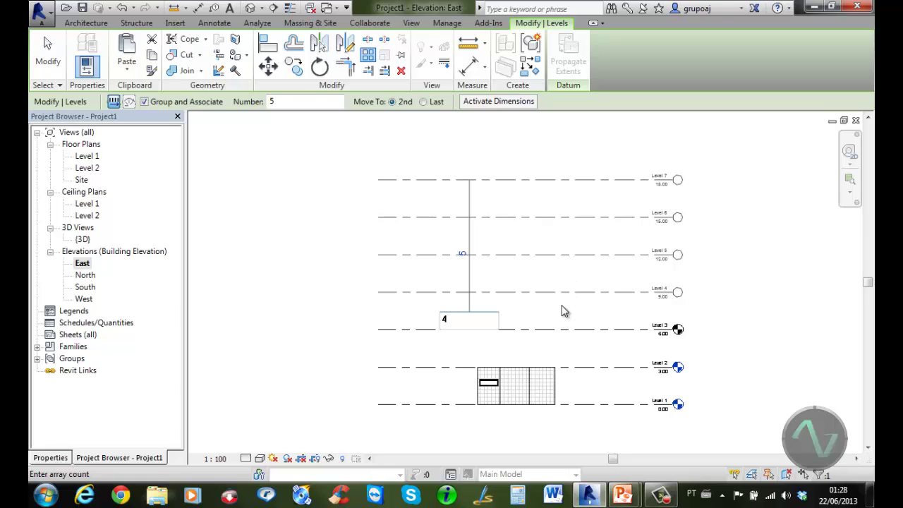
key(Return)
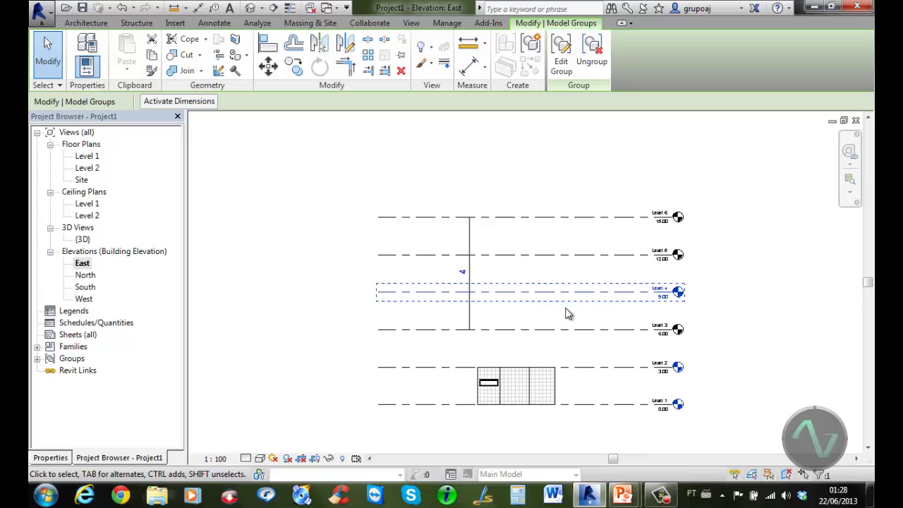
key(Escape)
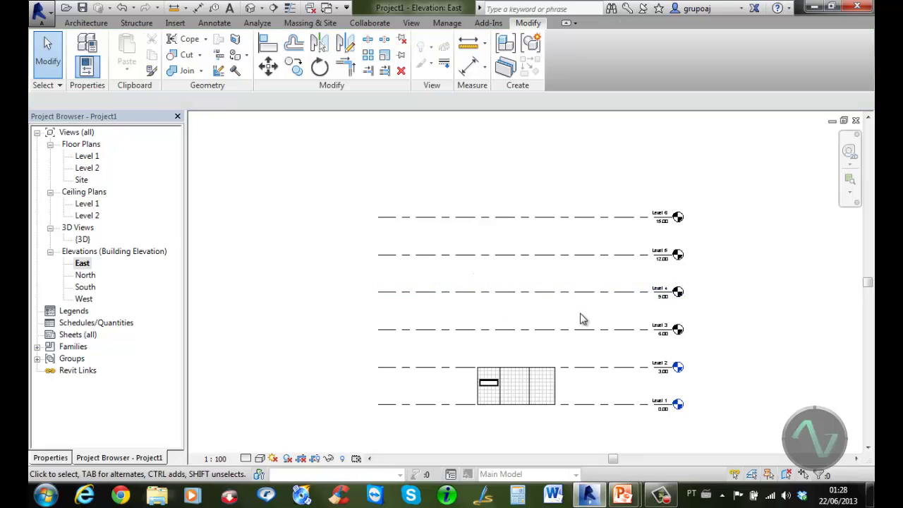
Step: Create a new floor plan view for Level 3, keeping the option not to duplicate existing views
scroll(580, 313, up, 1)
middle_drag(580, 313, 602, 295)
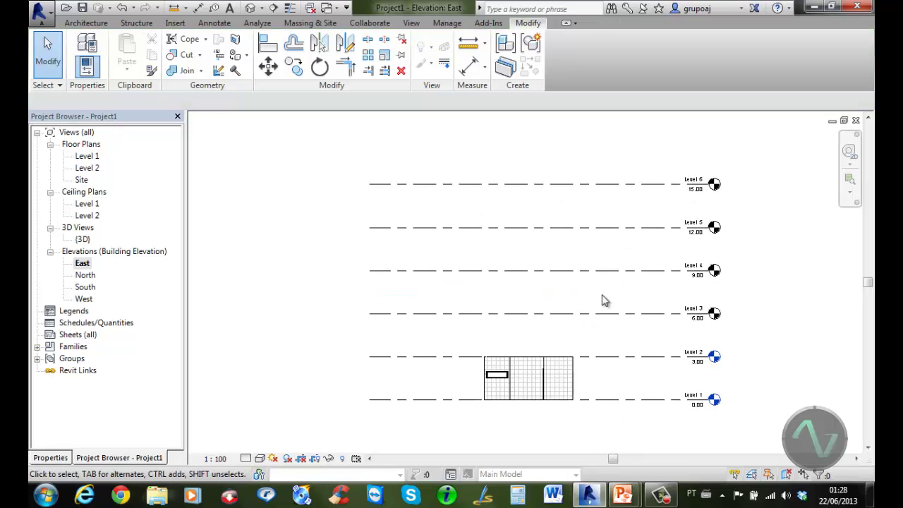
scroll(603, 295, up, 1)
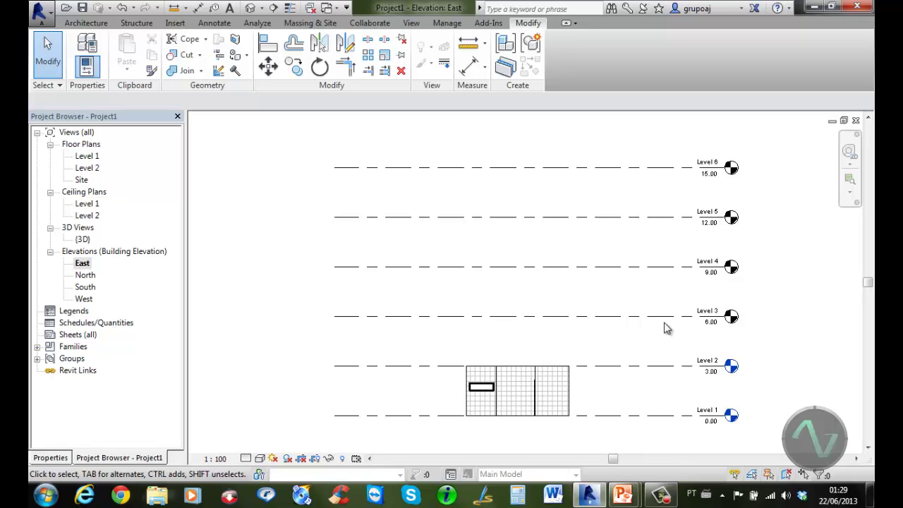
click(416, 25)
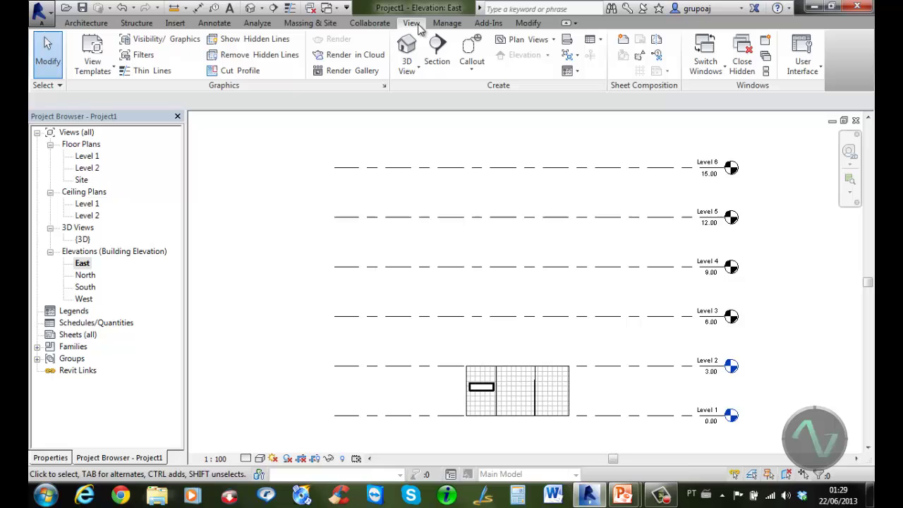
click(543, 42)
click(544, 60)
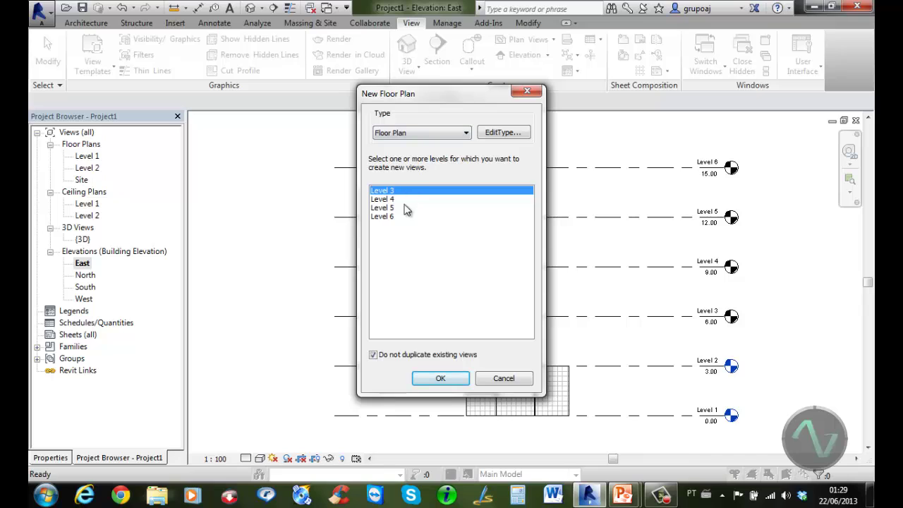
click(442, 378)
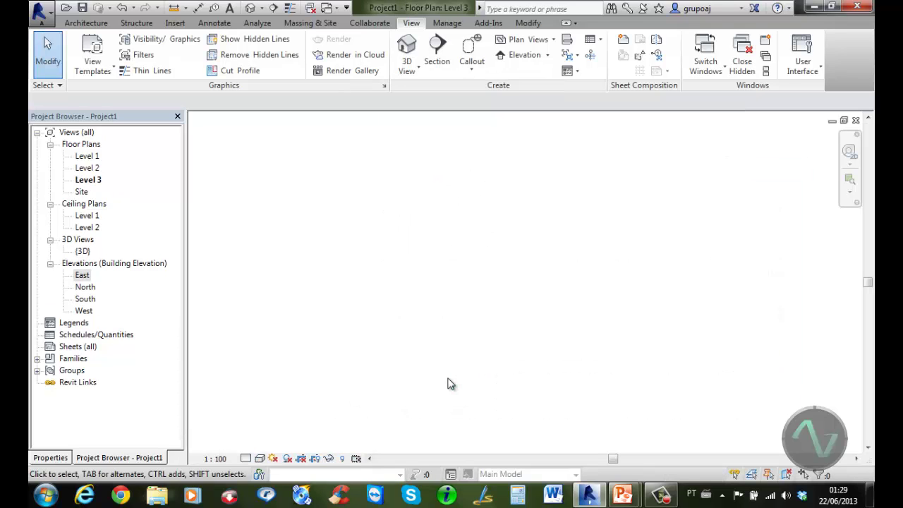
Step: In the East elevation, select all the house elements between Level 1 and Level 2 and copy them to the clipboard
double_click(82, 275)
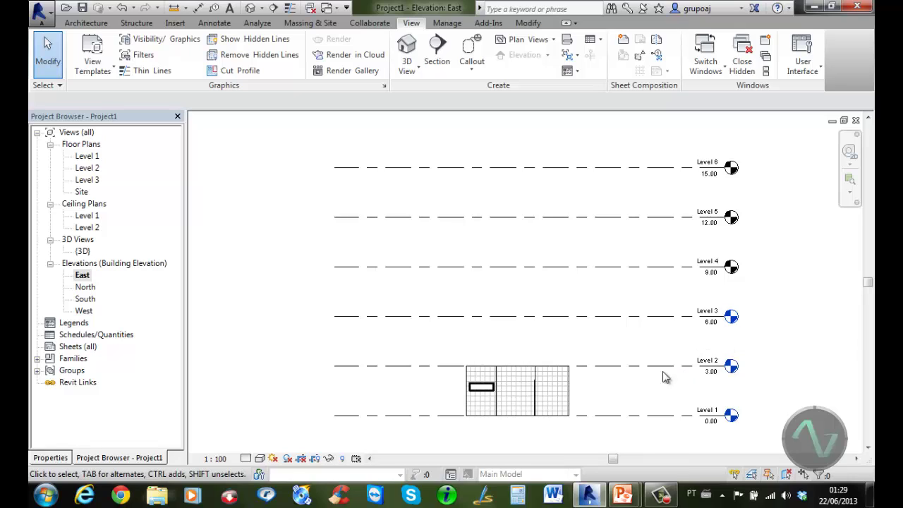
drag(448, 437, 604, 343)
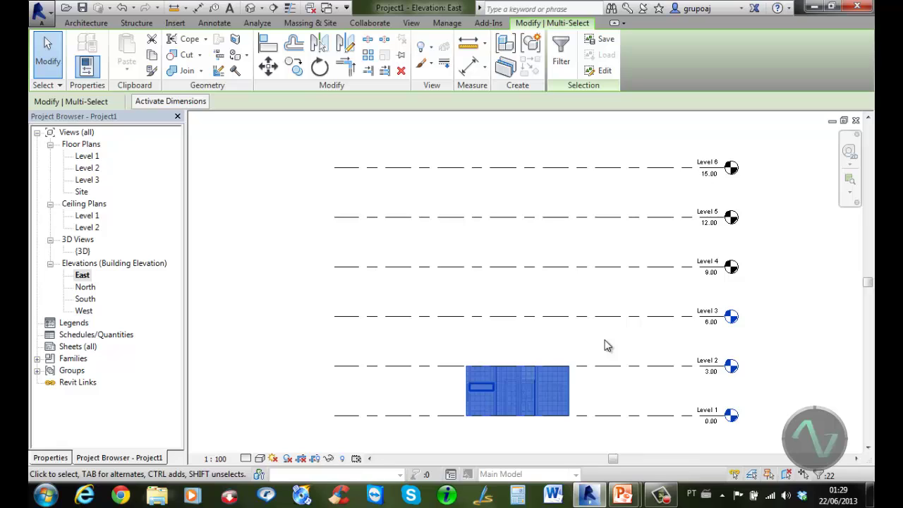
key(Escape)
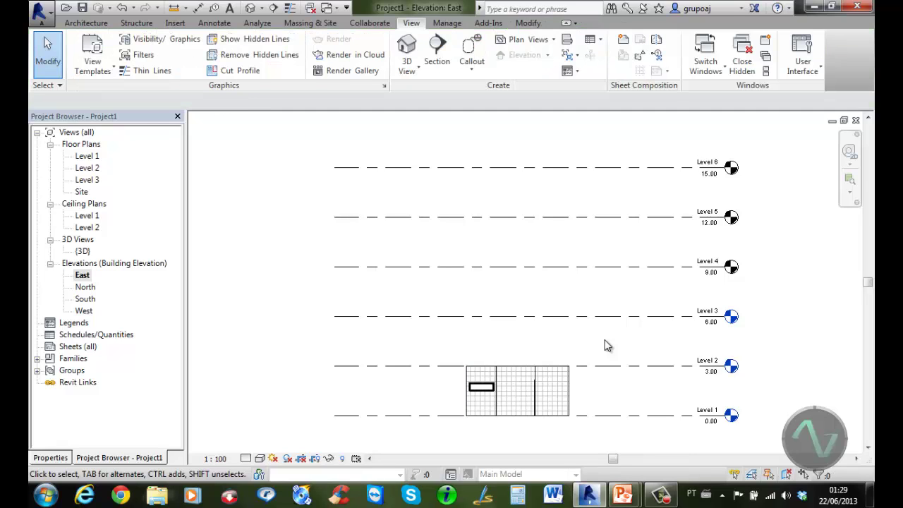
Step: Paste the copied storey aligned to selected levels, choosing Level 2 through Level 6, and clear the selection
click(534, 26)
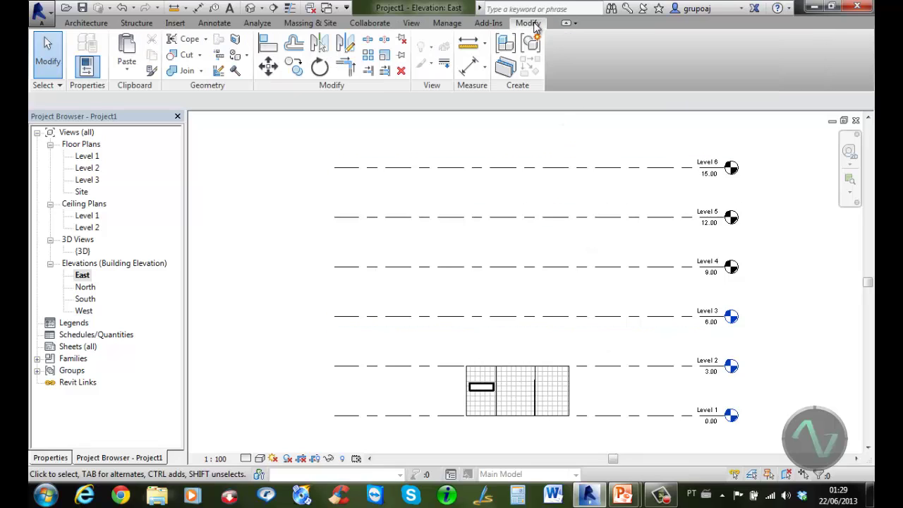
click(127, 75)
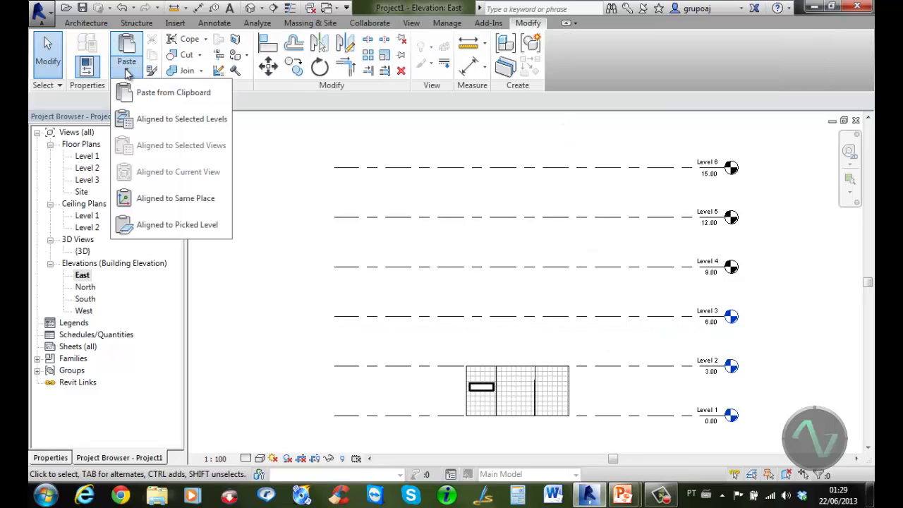
click(161, 121)
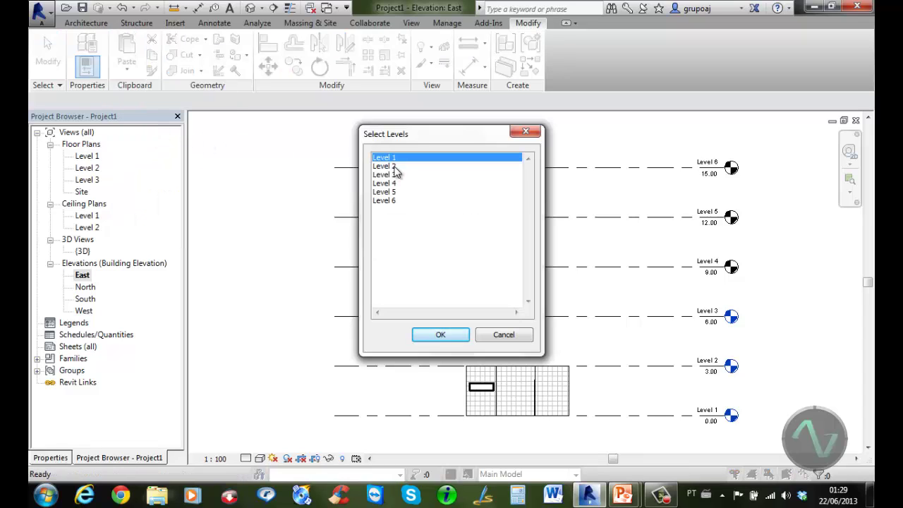
drag(395, 168, 397, 207)
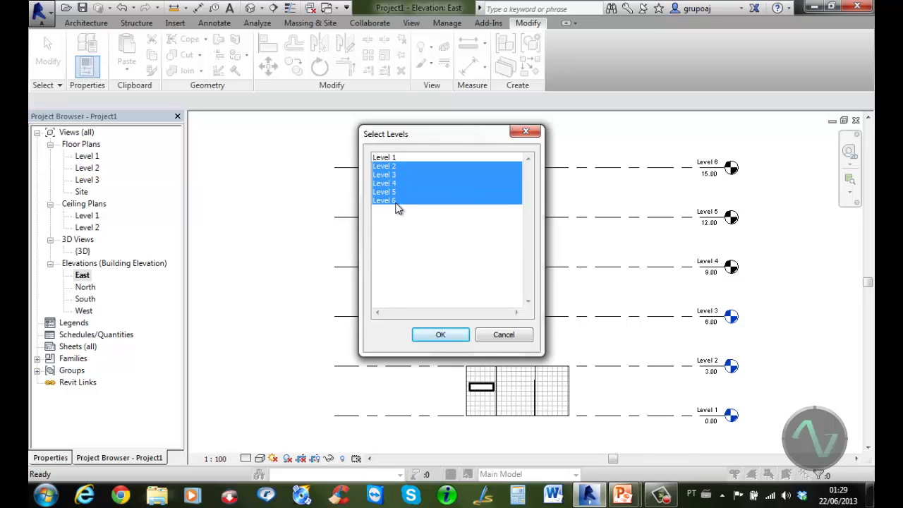
click(439, 334)
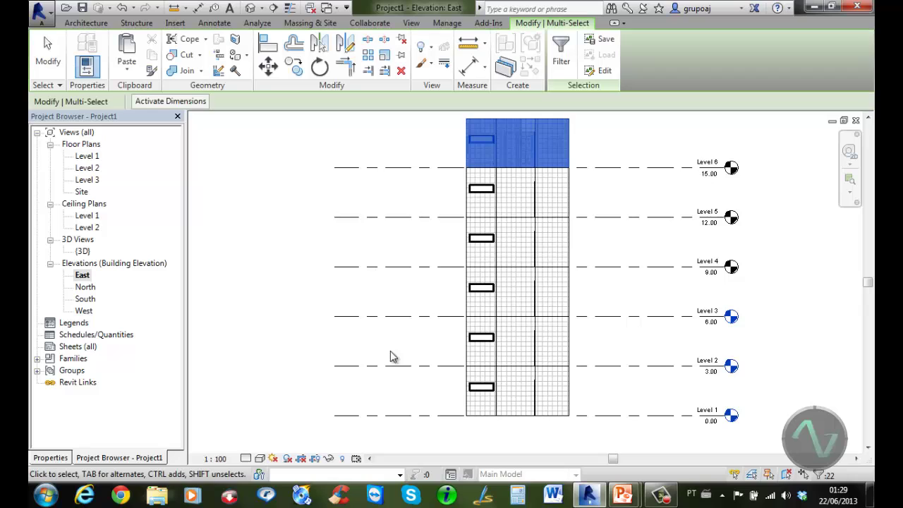
key(Escape)
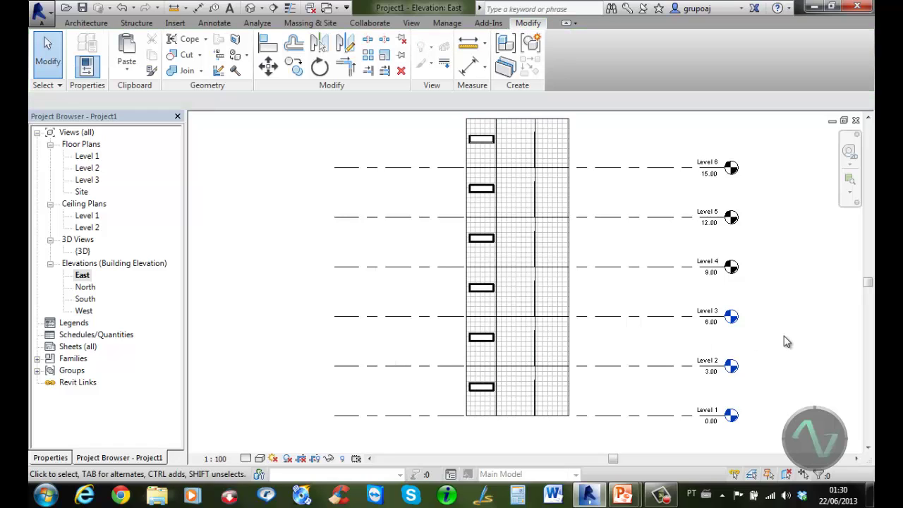
Step: Examine the whole stacked building in the {3D} view and return to the East elevation
double_click(83, 252)
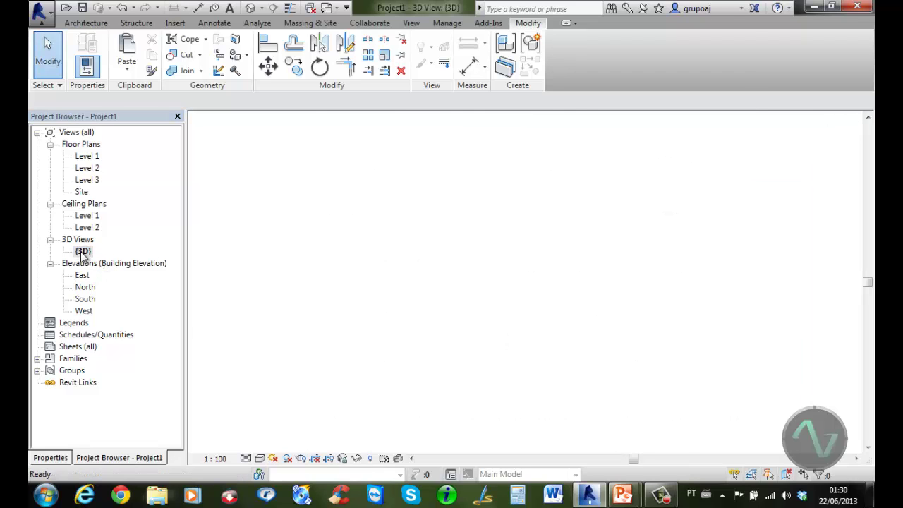
scroll(695, 366, down, 4)
middle_drag(775, 345, 692, 393)
scroll(692, 392, down, 1)
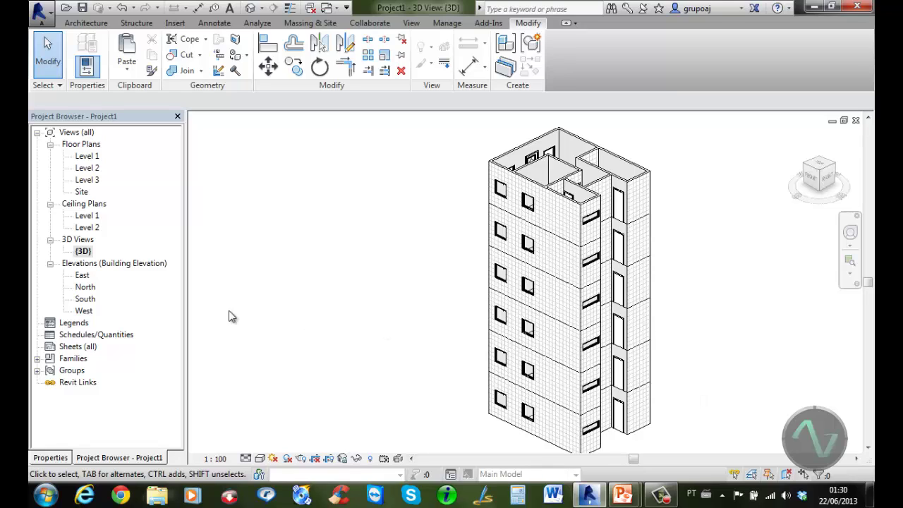
click(84, 278)
double_click(84, 280)
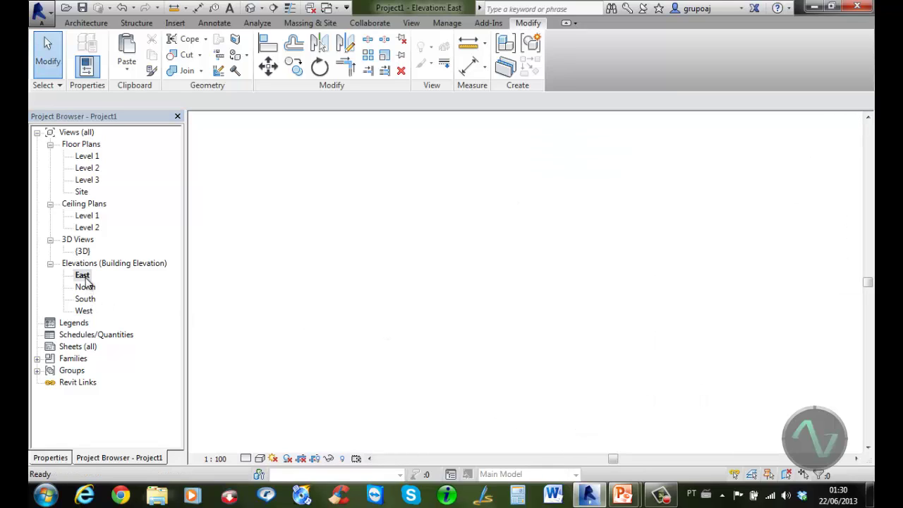
middle_drag(269, 276, 286, 297)
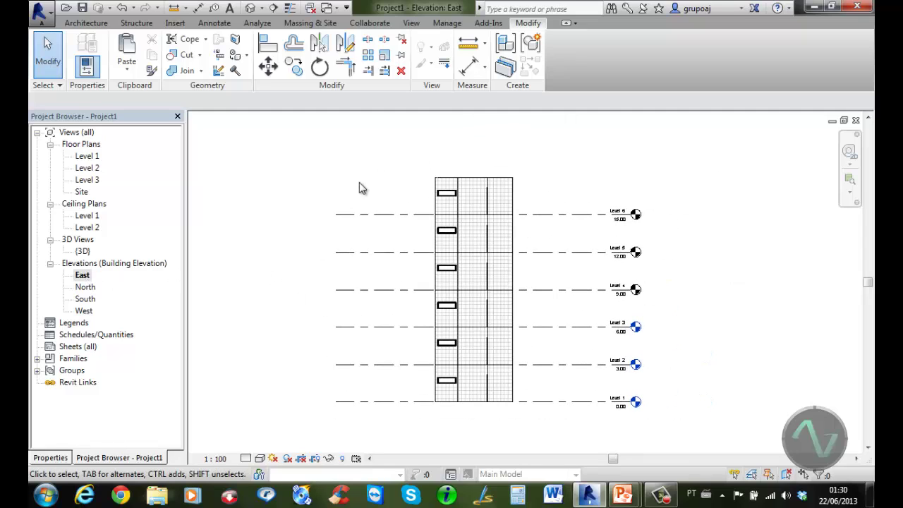
Step: Delete the copied storeys above Level 2 and remove Levels 3 to 6, accepting the deletion of the Level 3 view
drag(401, 148, 552, 376)
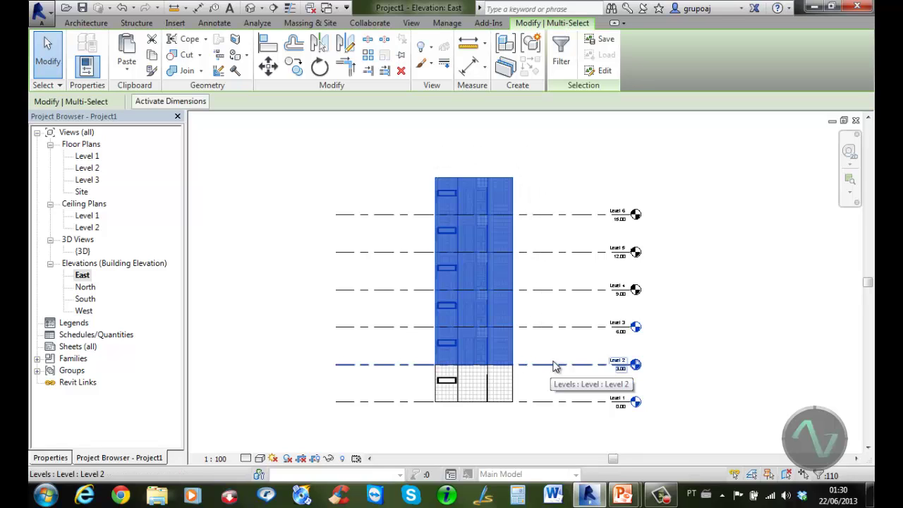
key(Delete)
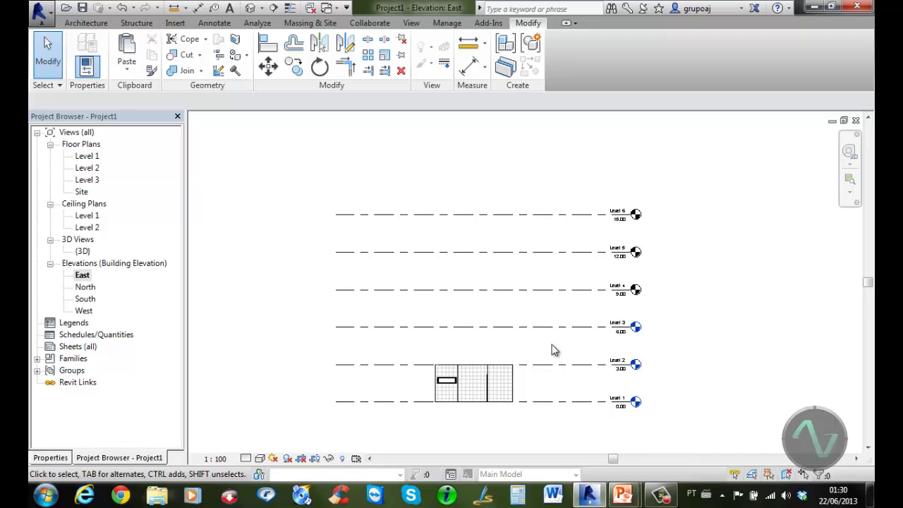
drag(659, 340, 495, 203)
key(Delete)
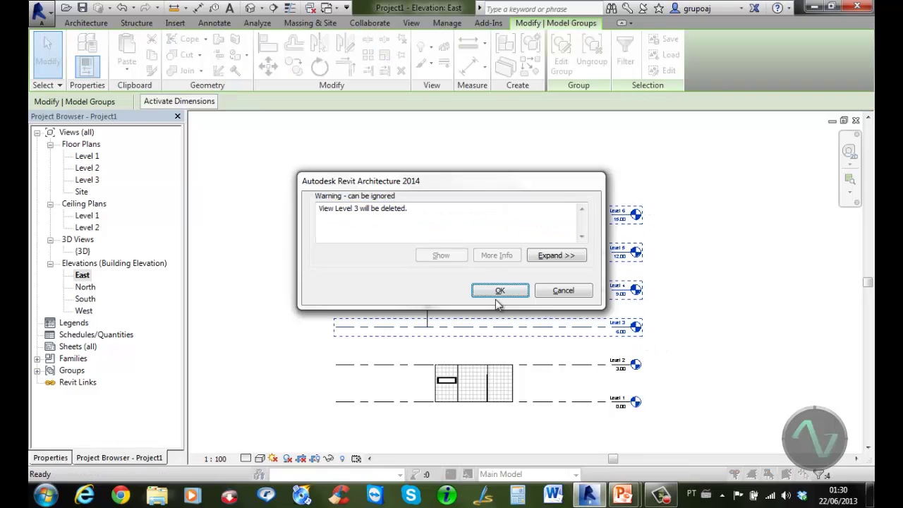
click(501, 291)
Step: Draw a new level with a plan view across the house, 0.40 above Level 1, ending short of the other level heads
scroll(482, 392, up, 3)
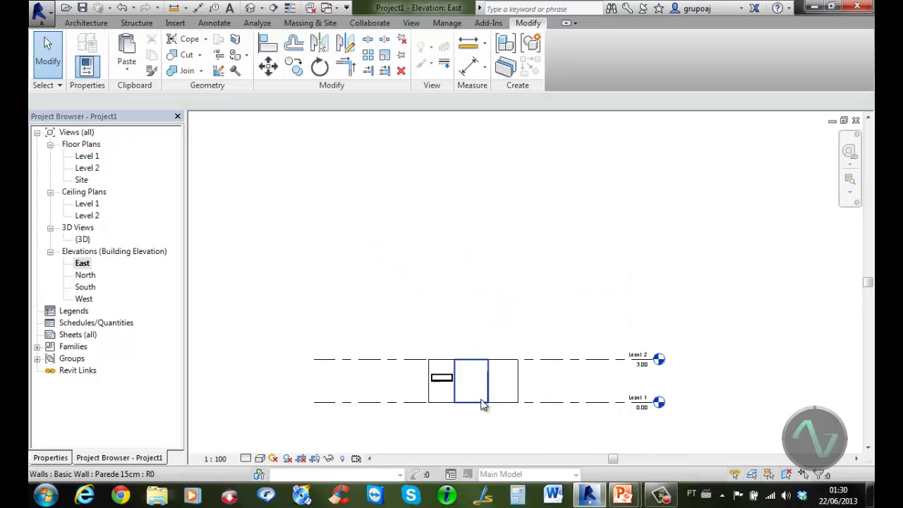
middle_drag(510, 433, 562, 396)
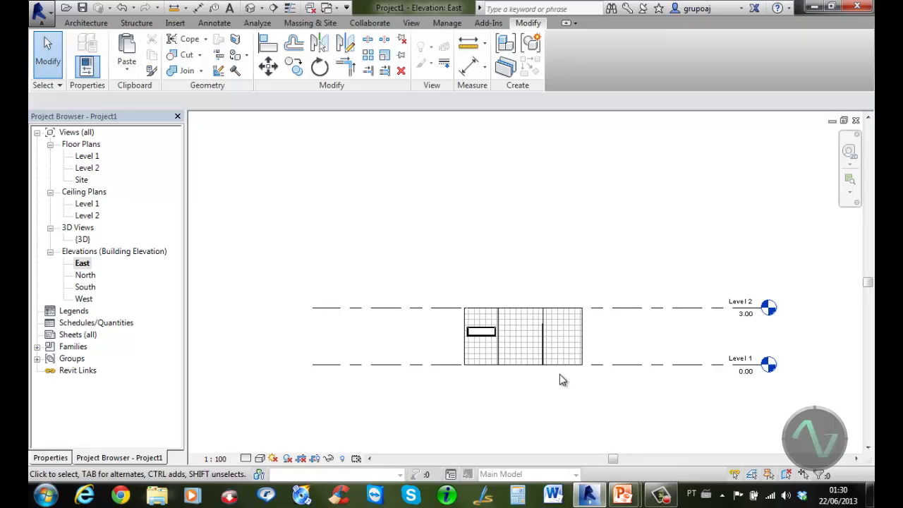
click(86, 23)
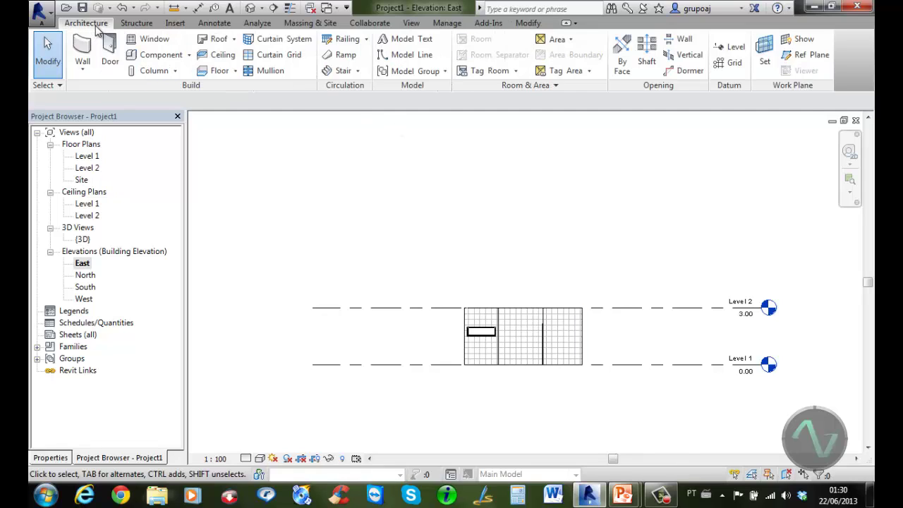
click(731, 49)
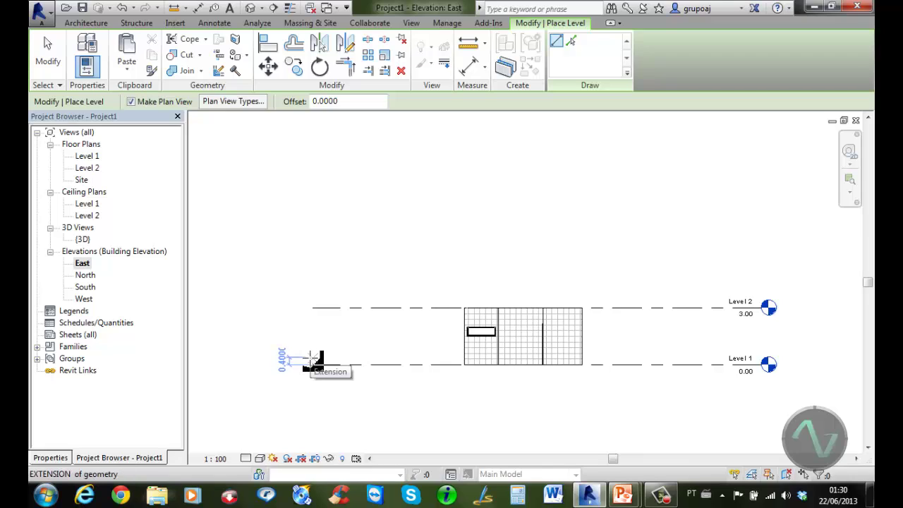
click(312, 359)
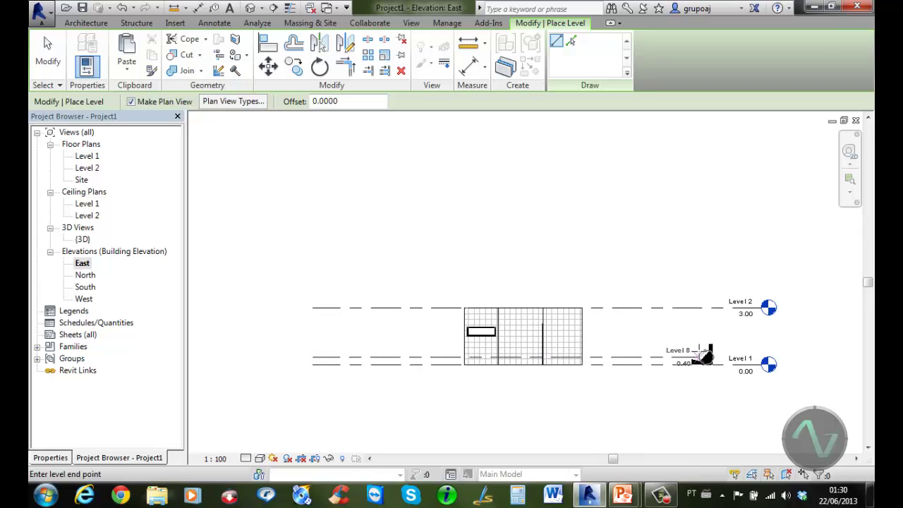
click(702, 358)
click(48, 53)
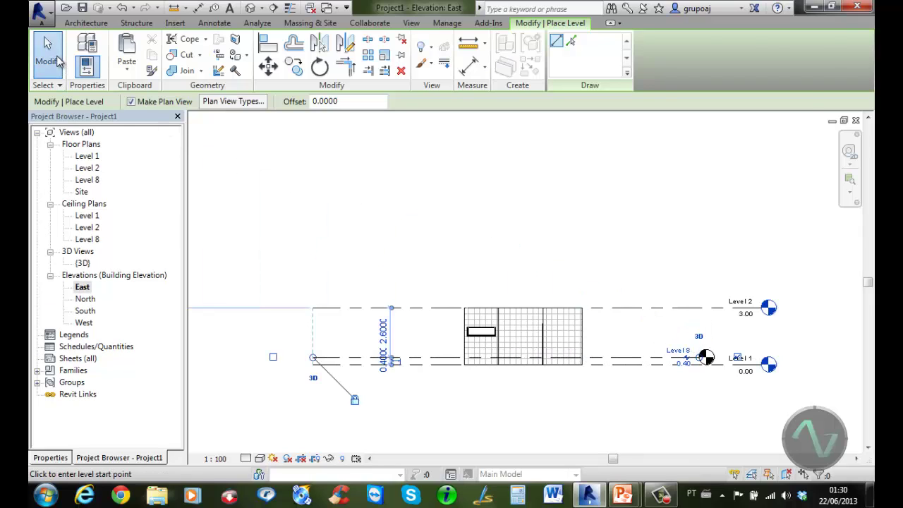
Step: Set the elevation of the new Level 8 to 0.05
scroll(661, 384, up, 4)
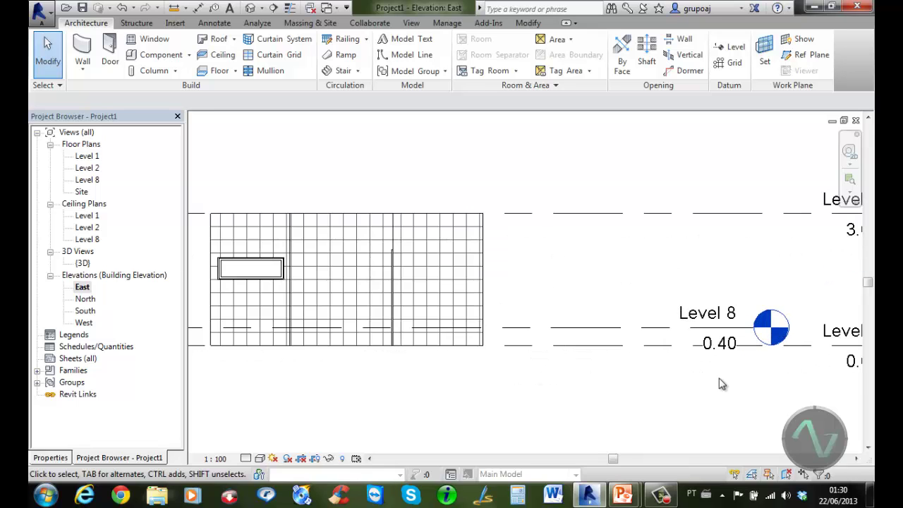
middle_drag(721, 384, 517, 383)
click(522, 343)
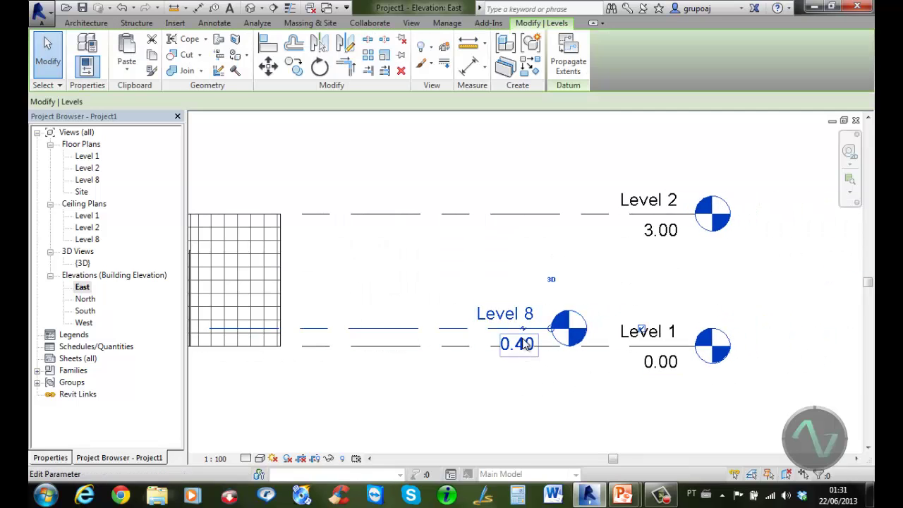
click(524, 342)
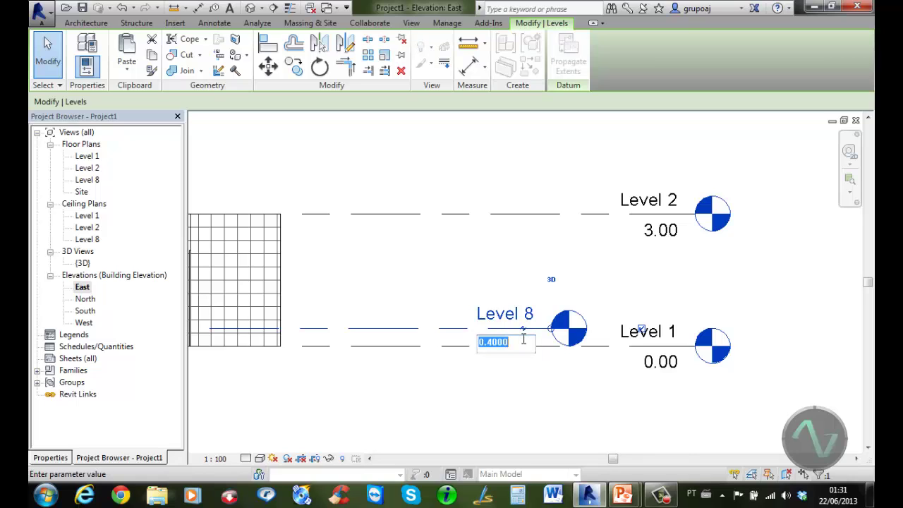
key(BackSpace)
text(.05)
key(Return)
Step: Rename the 0.05 level to "Level 1 acab", rename its corresponding views too, and locate them among the floor and ceiling plans
click(511, 329)
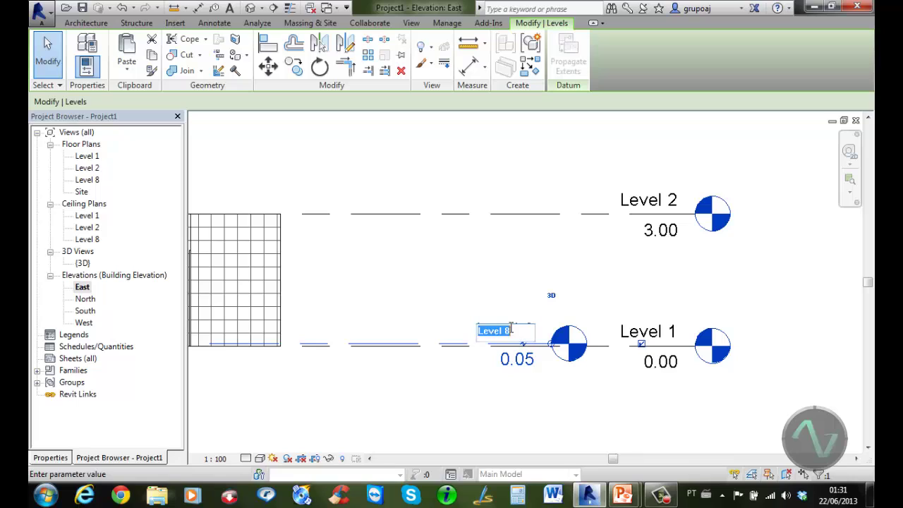
click(511, 329)
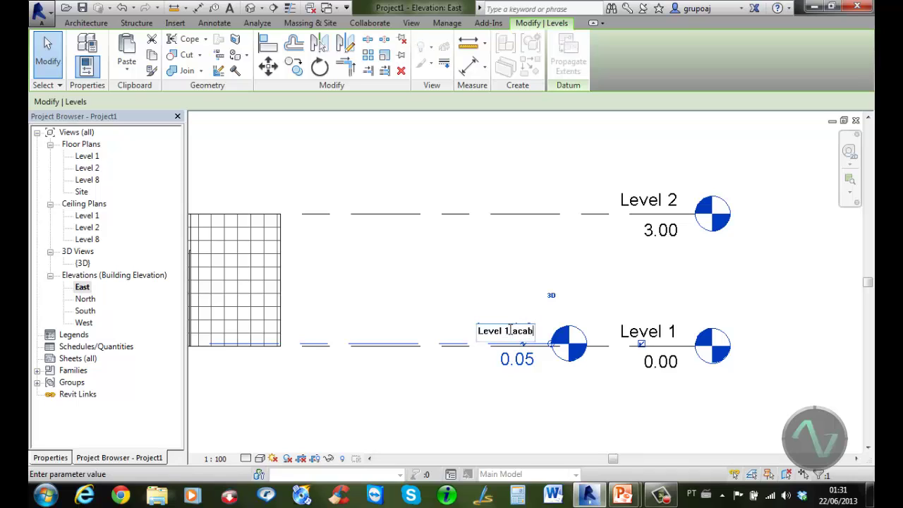
click(588, 413)
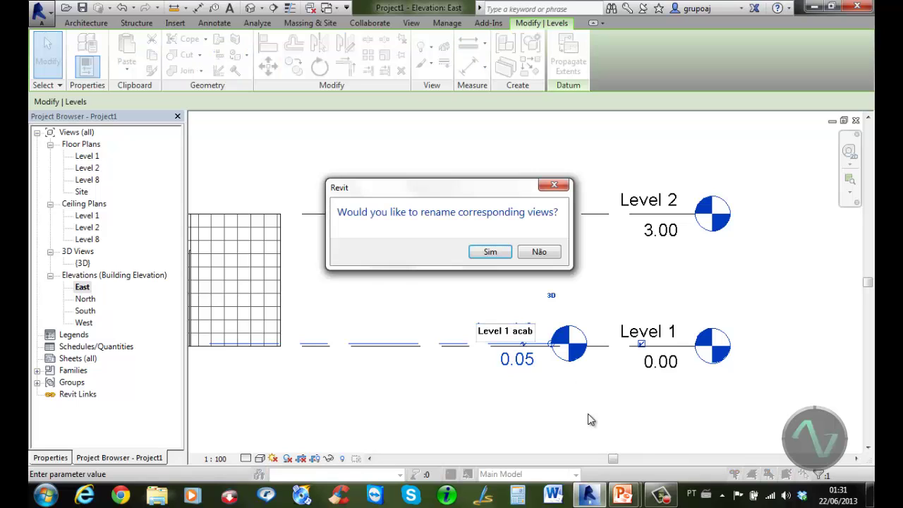
click(492, 252)
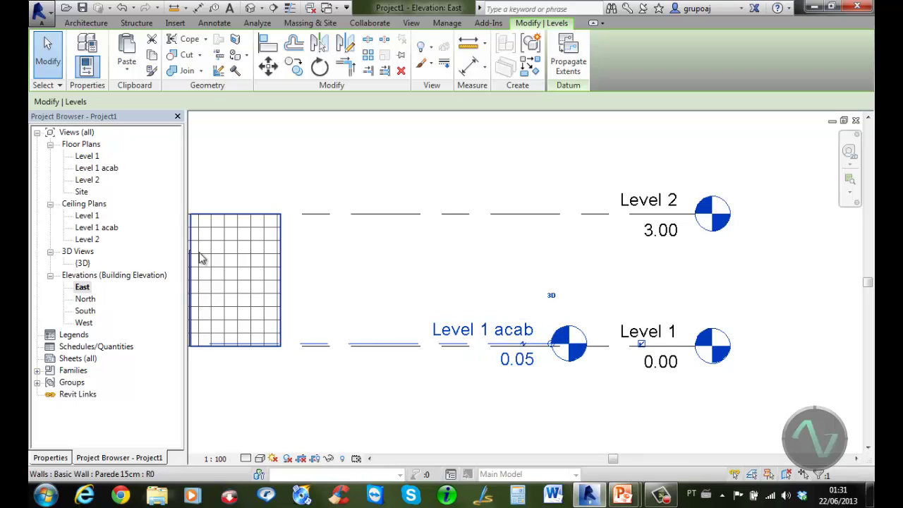
click(97, 168)
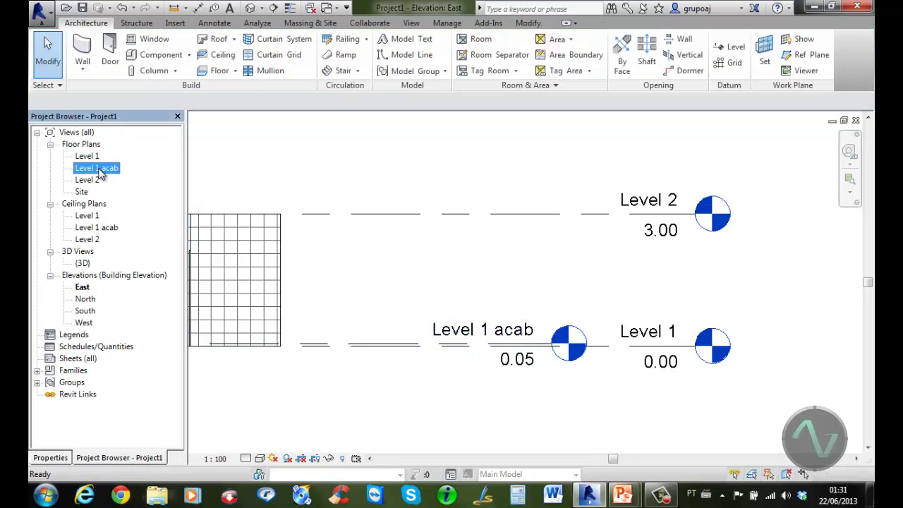
click(99, 233)
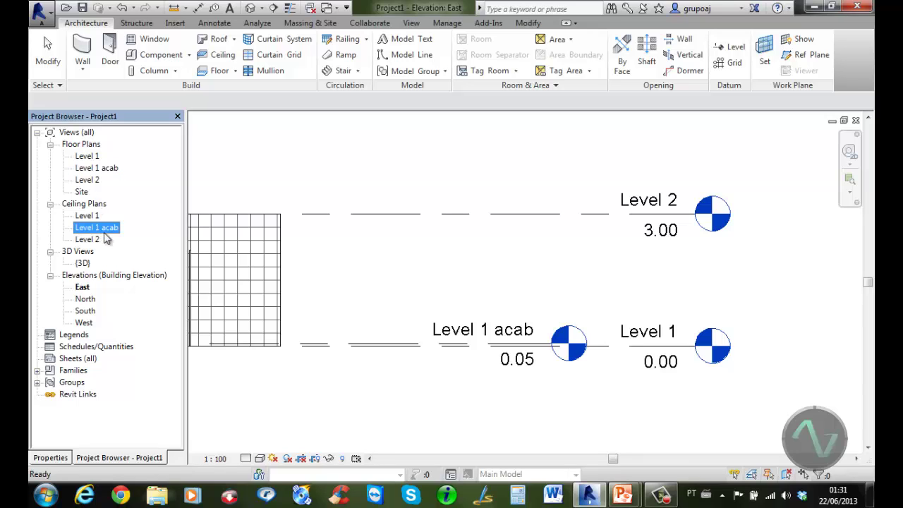
Step: Add an elbow to the Level 1 acab line and raise its head above the Level 1 line
click(547, 341)
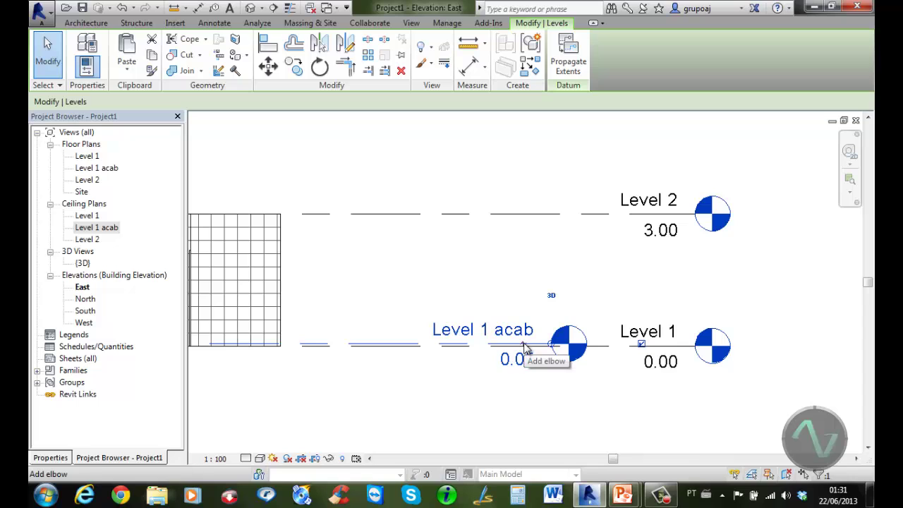
drag(523, 344, 535, 314)
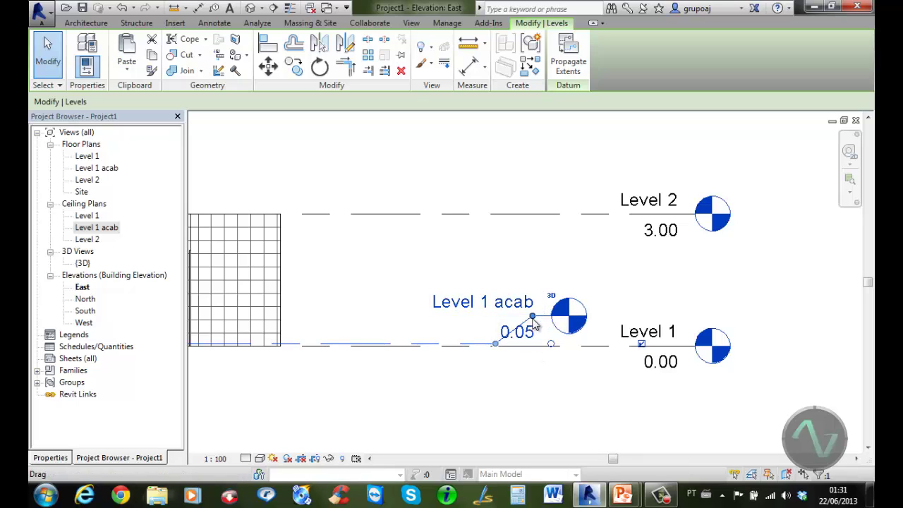
mouse_move(539, 315)
mouse_down()
mouse_move(536, 324)
mouse_move(537, 313)
mouse_up()
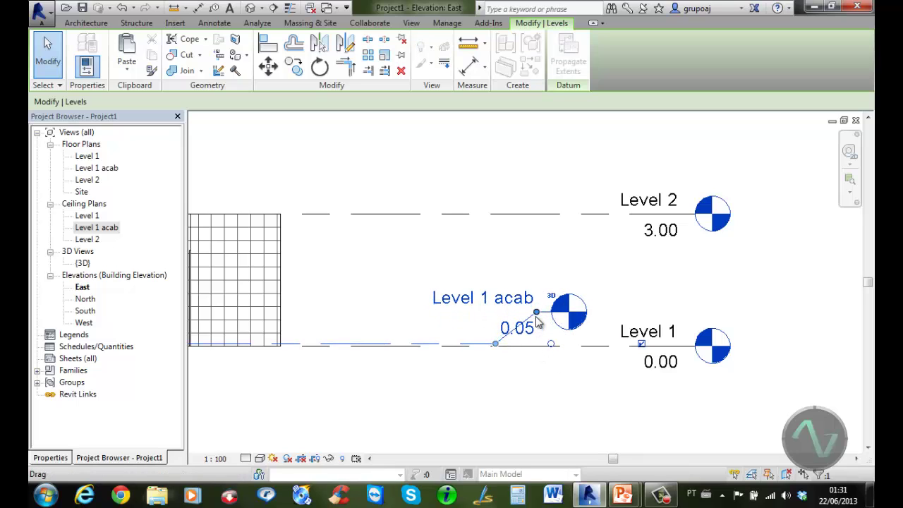
click(570, 397)
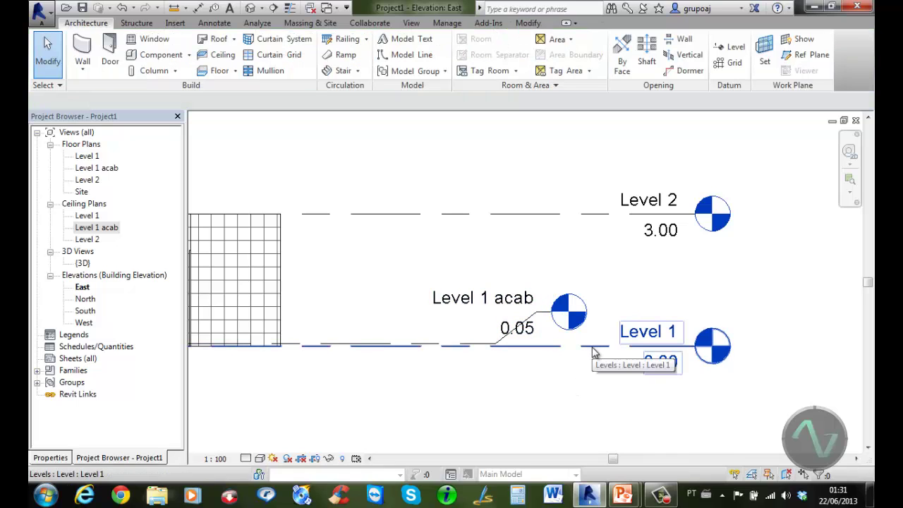
Step: Pull the aligned level heads closer to the house and extend only Level 1's unlocked end past the other heads
click(688, 354)
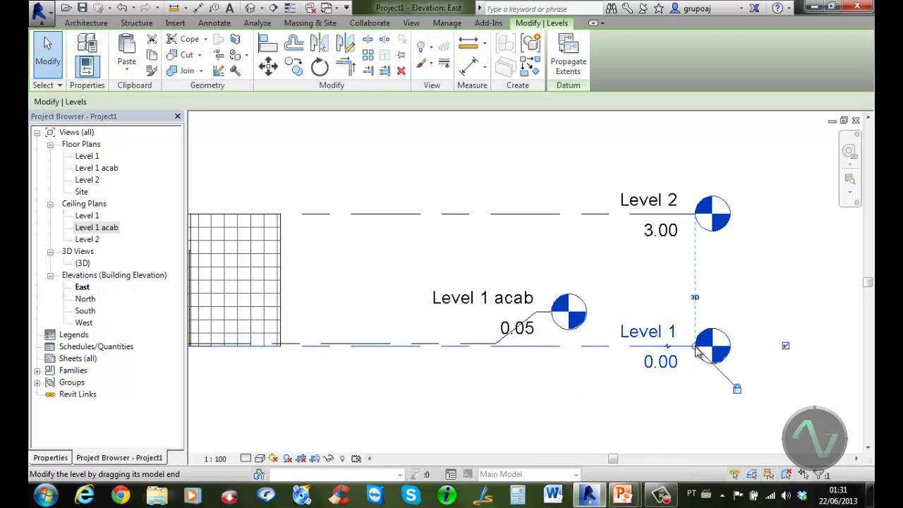
drag(697, 353, 524, 361)
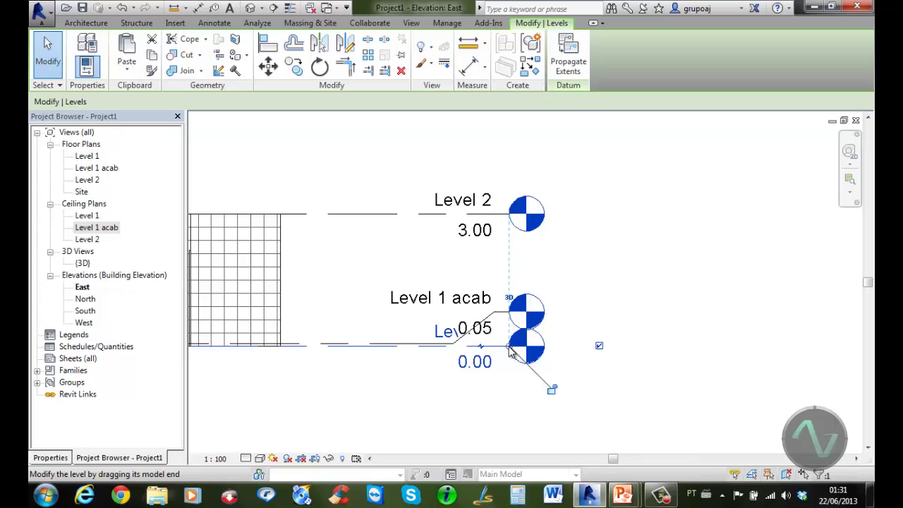
drag(512, 353, 645, 349)
click(637, 405)
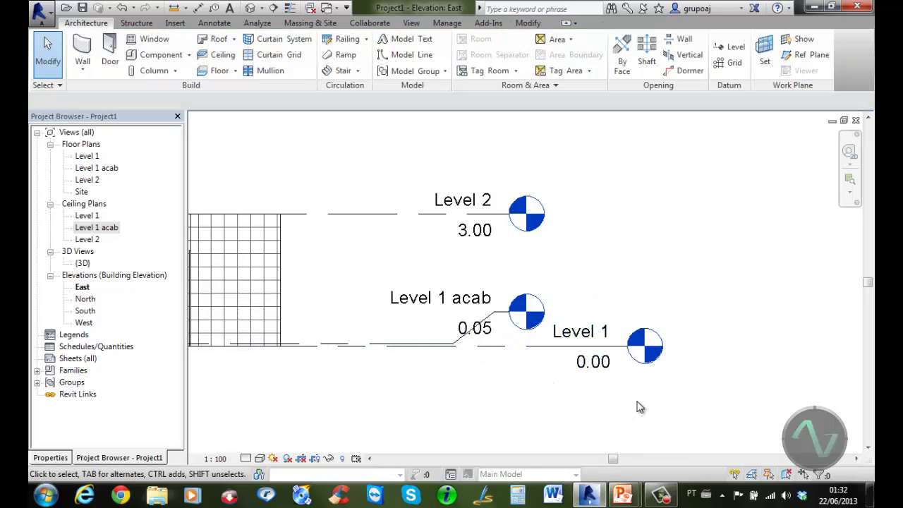
Step: Open the Level 1 floor plan with the whole house layout in view
scroll(386, 397, down, 2)
middle_drag(385, 397, 611, 364)
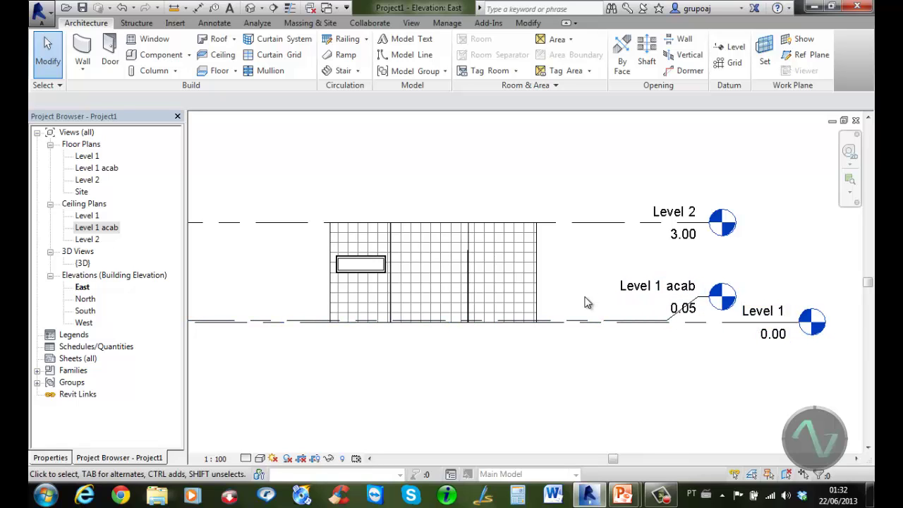
double_click(89, 158)
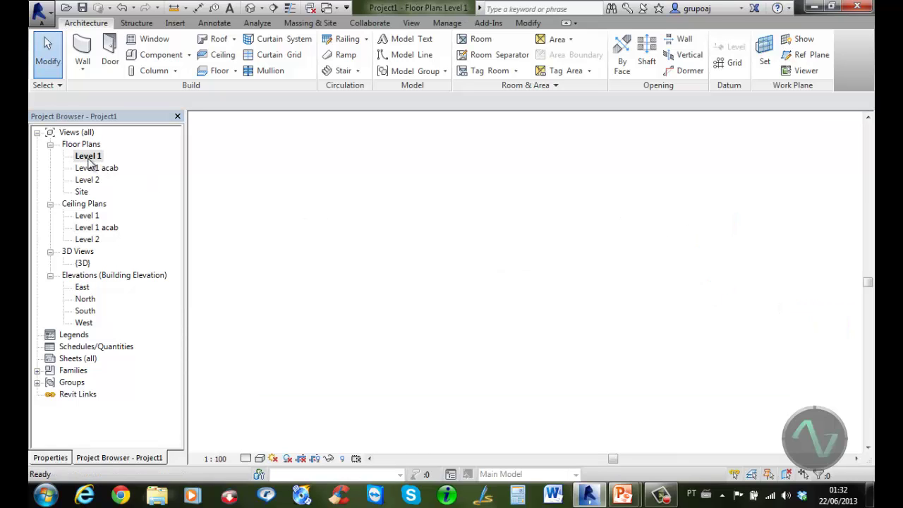
scroll(506, 255, down, 1)
middle_drag(501, 243, 494, 252)
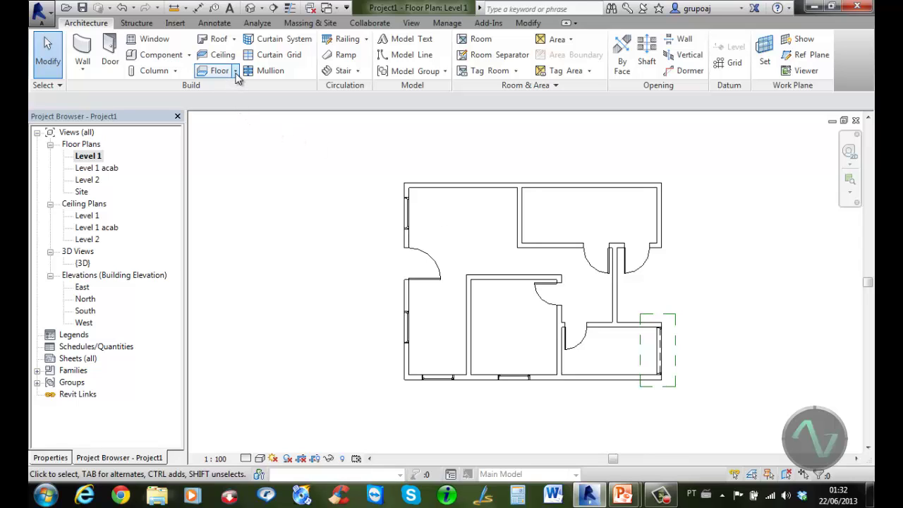
click(236, 72)
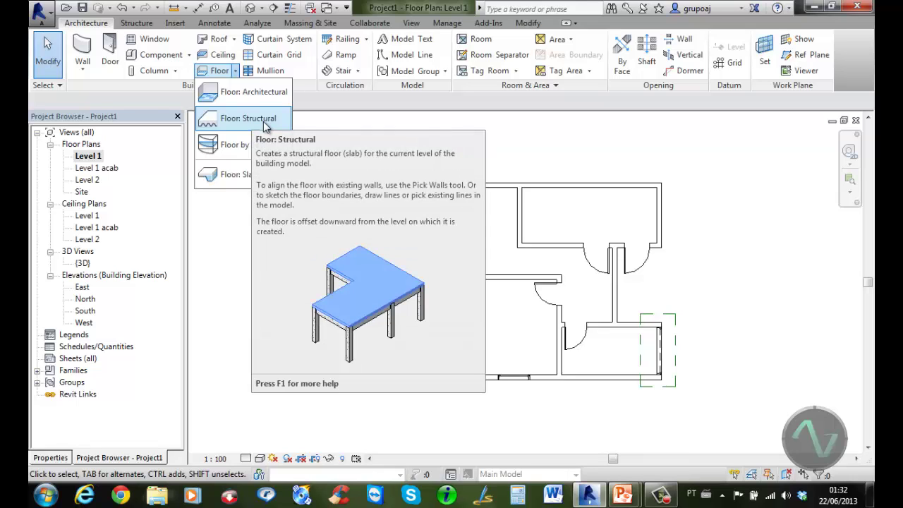
click(518, 141)
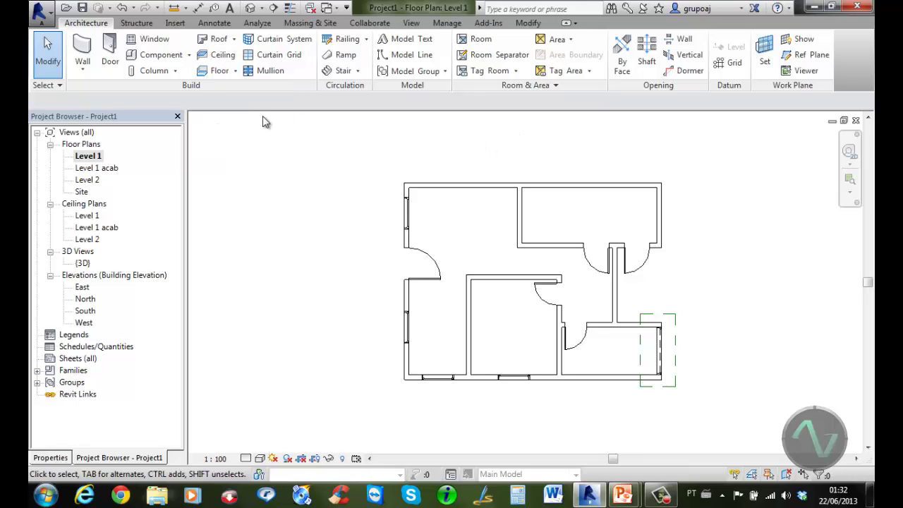
Step: Create a structural foundation slab on Level 1 with a rectangular boundary around the house, about 1.40 m beyond the upper wall and 1.96 m beyond the right wall
click(138, 23)
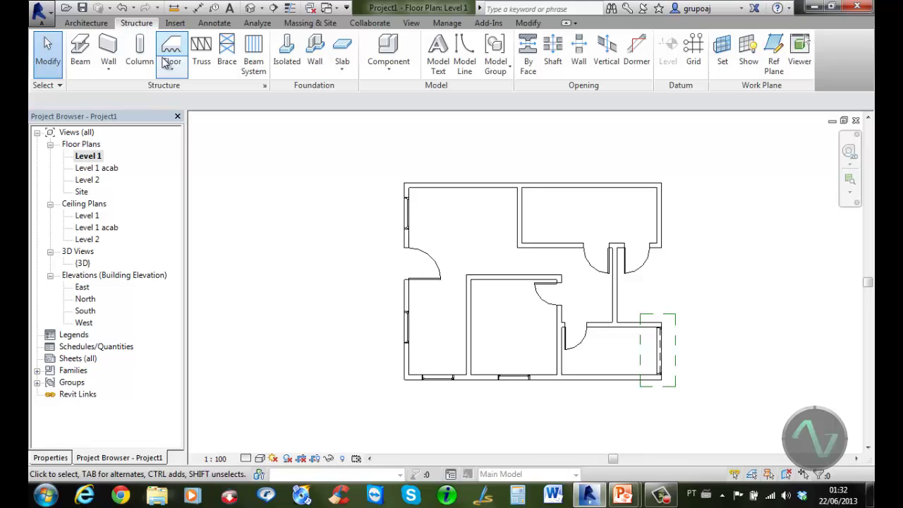
click(172, 73)
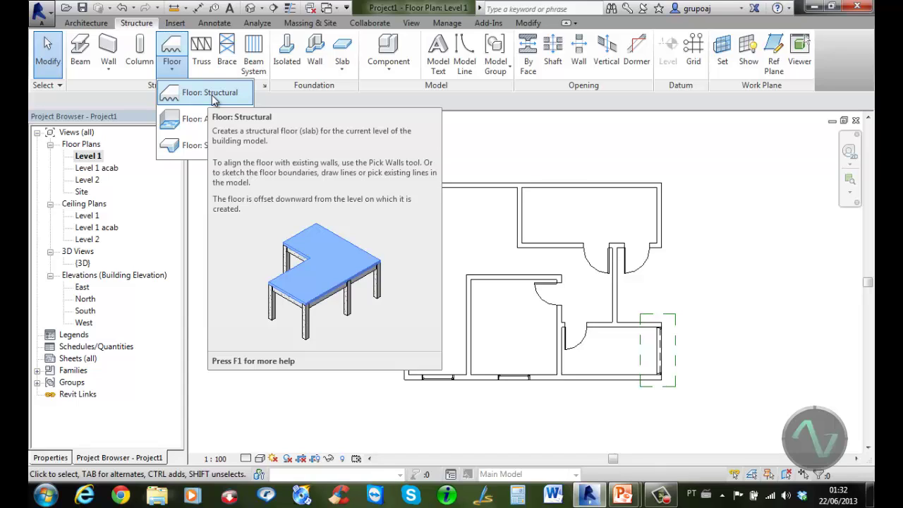
click(277, 98)
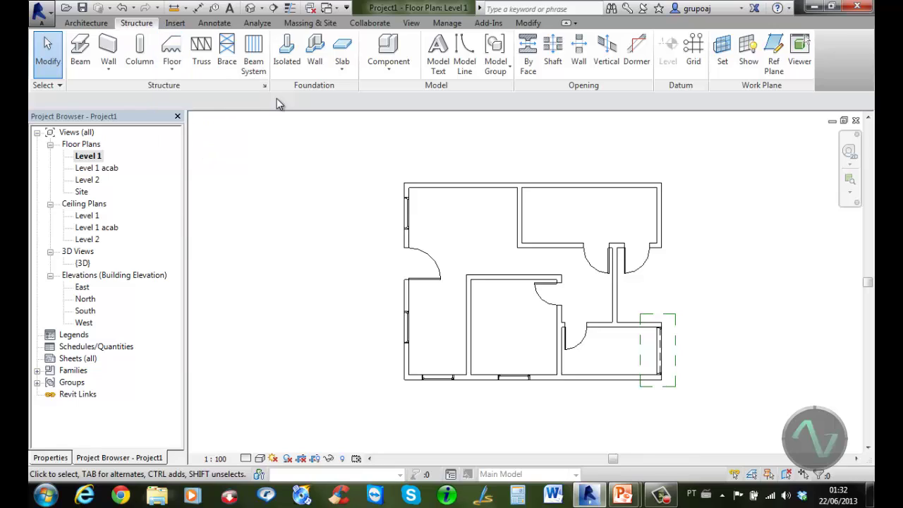
click(345, 70)
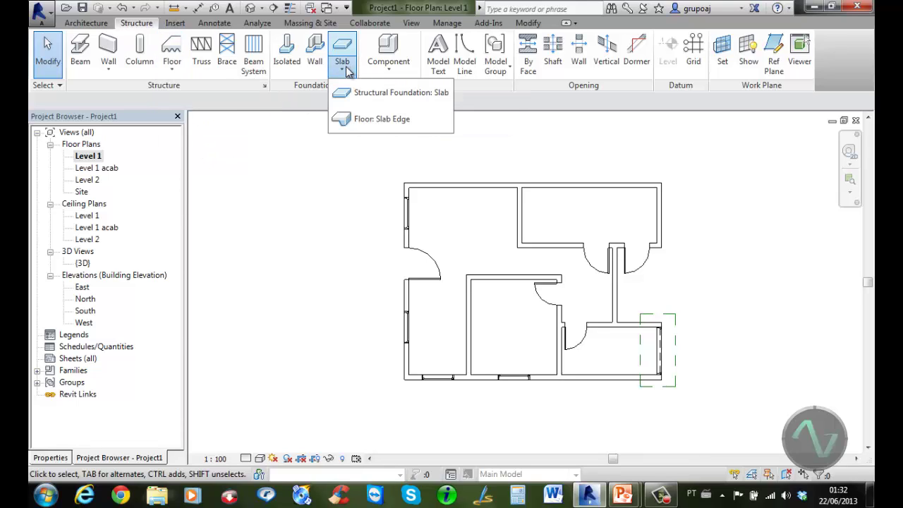
click(398, 96)
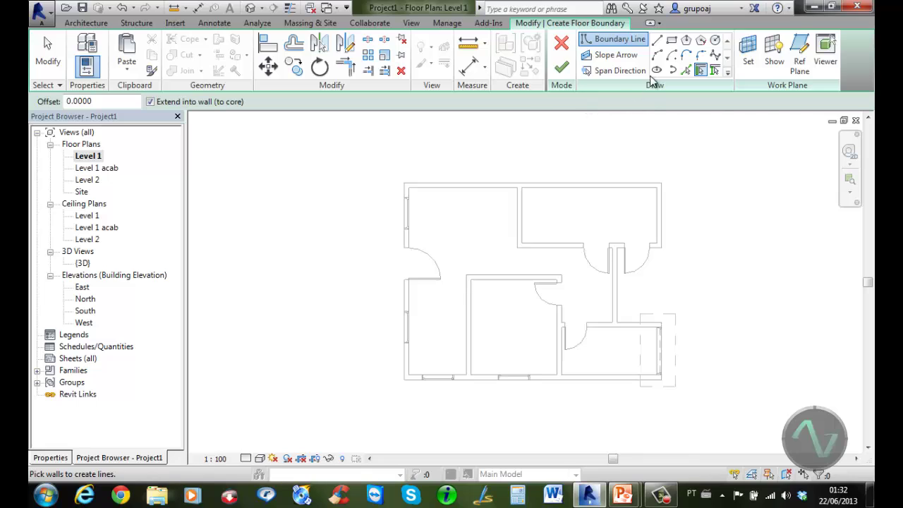
click(672, 43)
click(337, 139)
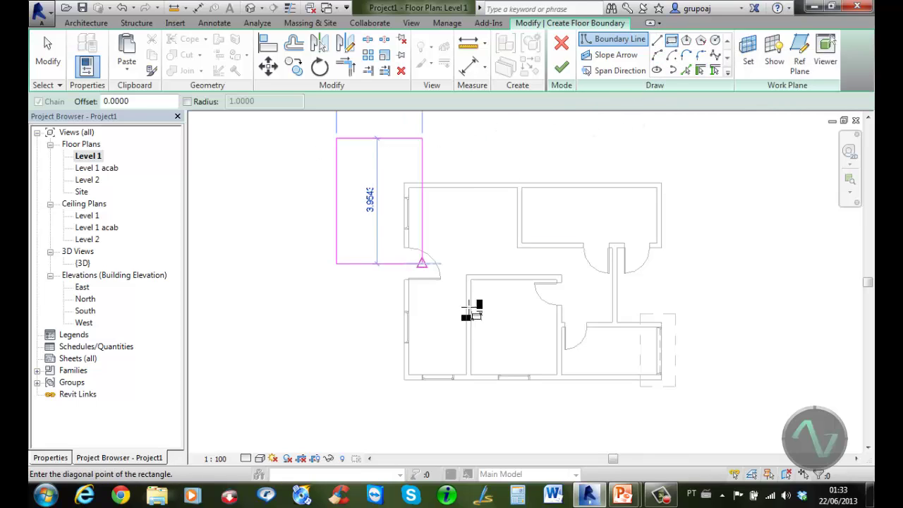
click(723, 436)
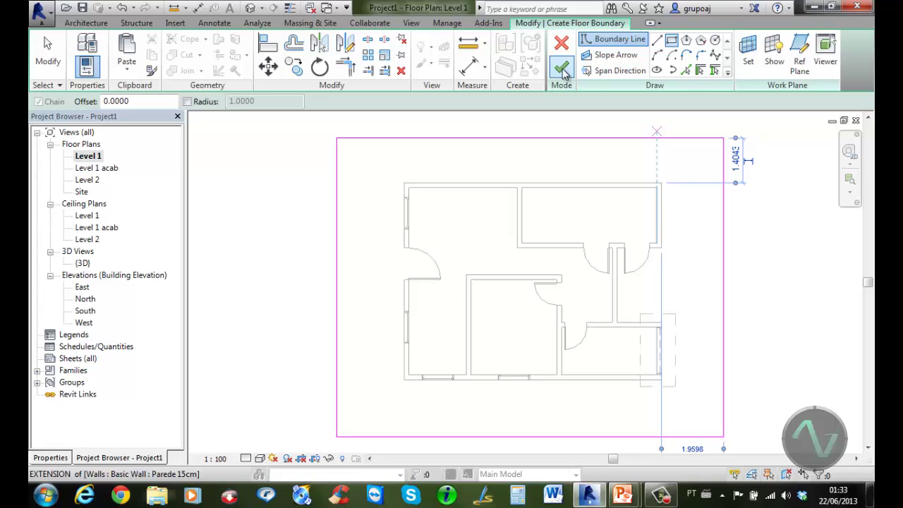
click(562, 69)
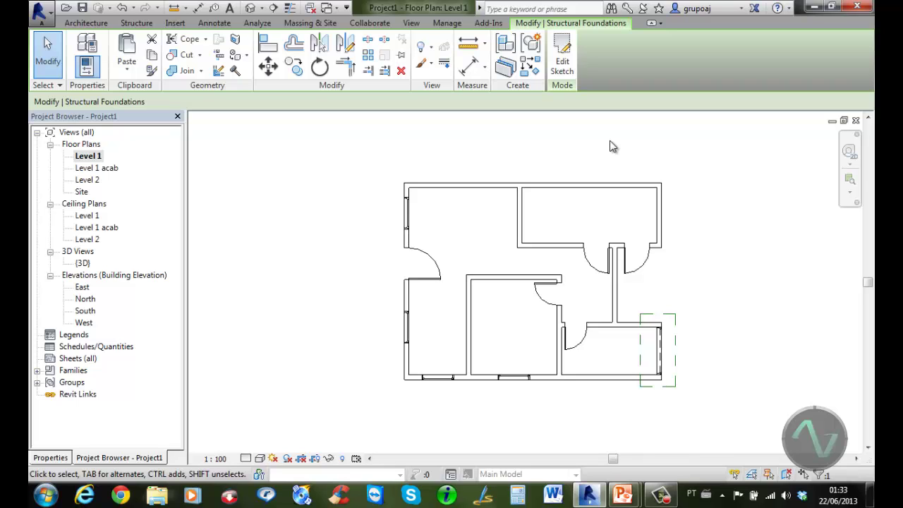
Step: Check the new foundation slab beneath the house in the 3D view
double_click(80, 266)
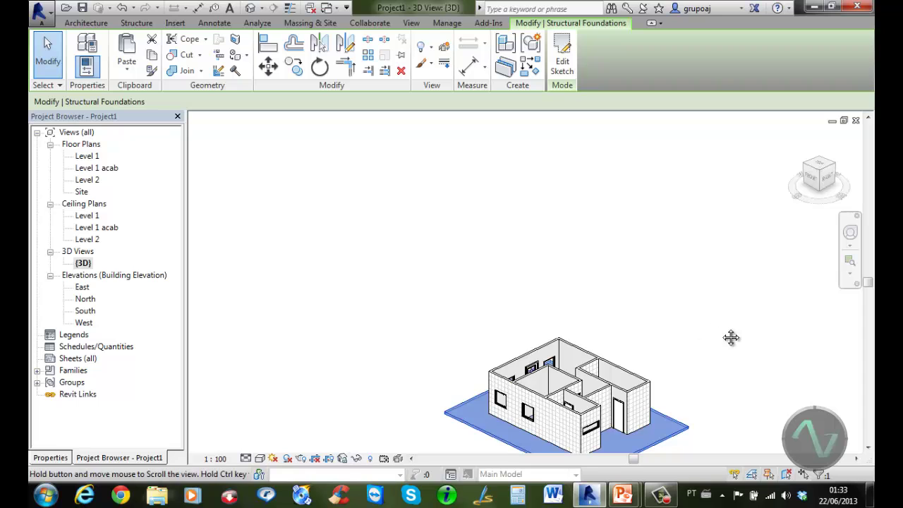
middle_drag(730, 338, 699, 234)
key(Escape)
scroll(656, 313, up, 2)
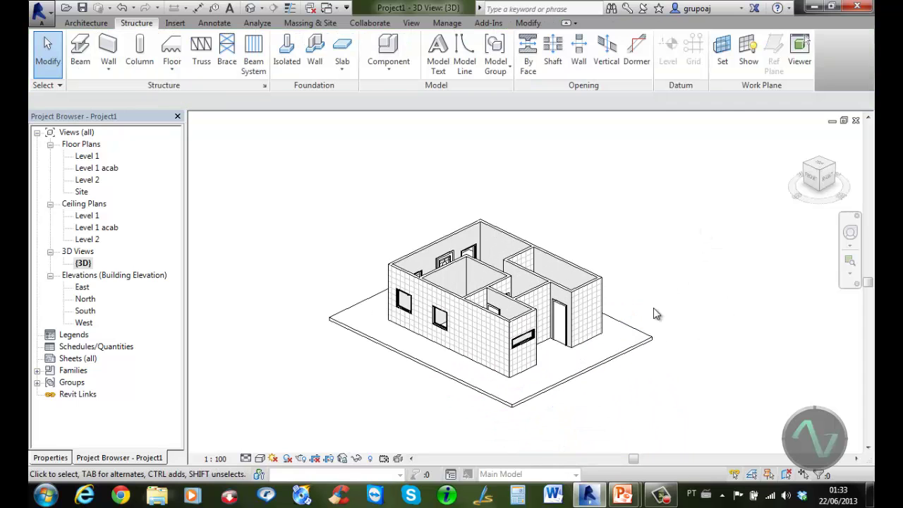
middle_drag(654, 308, 696, 279)
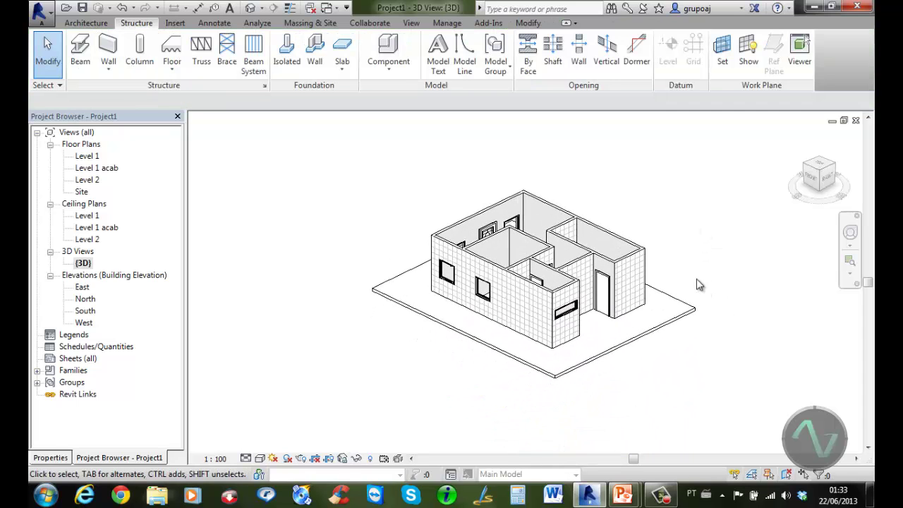
Step: Set the View Depth offset to -0.3 in the Level 1 floor plan's view range
double_click(91, 157)
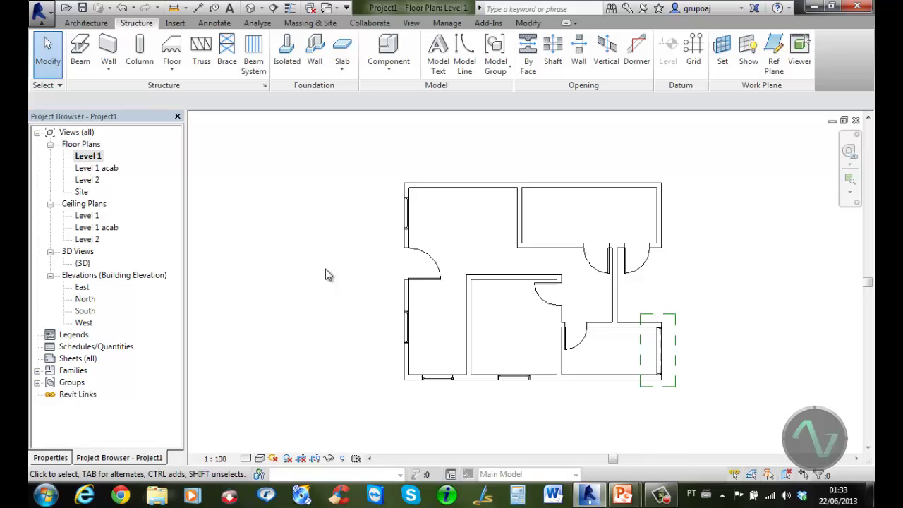
click(59, 458)
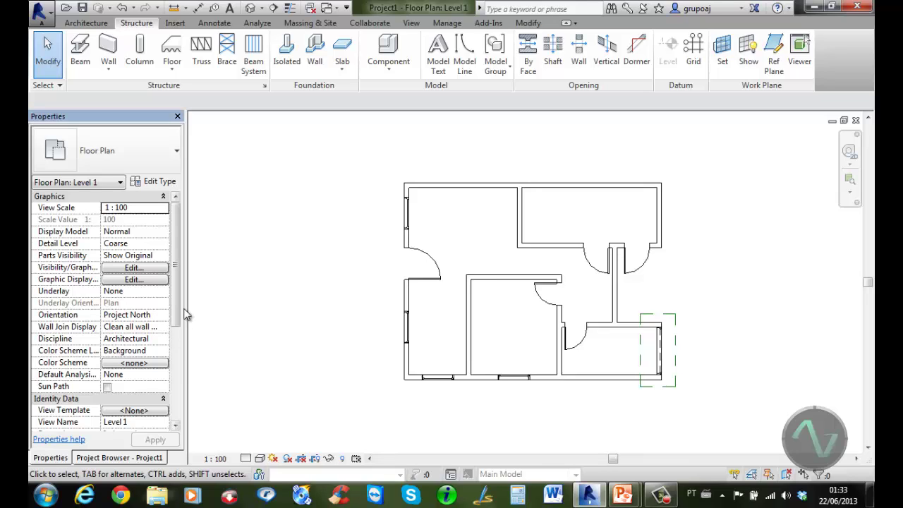
drag(176, 313, 180, 411)
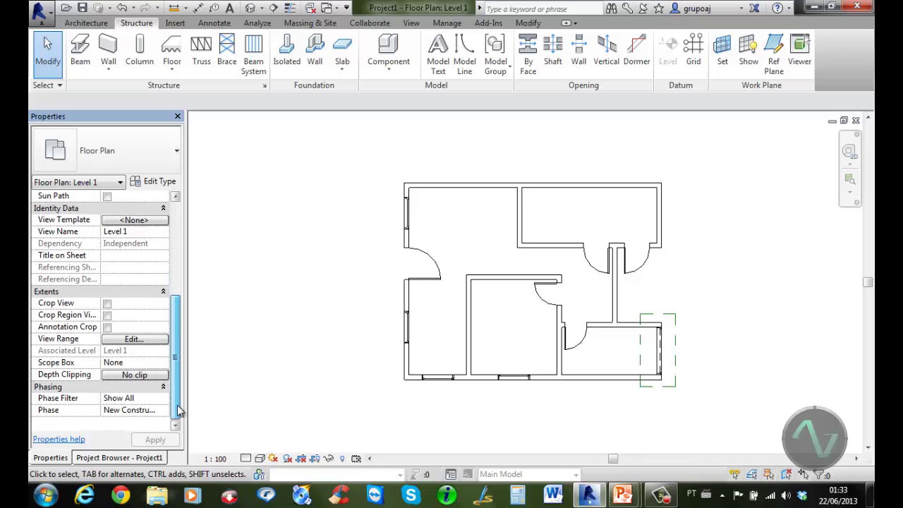
click(134, 339)
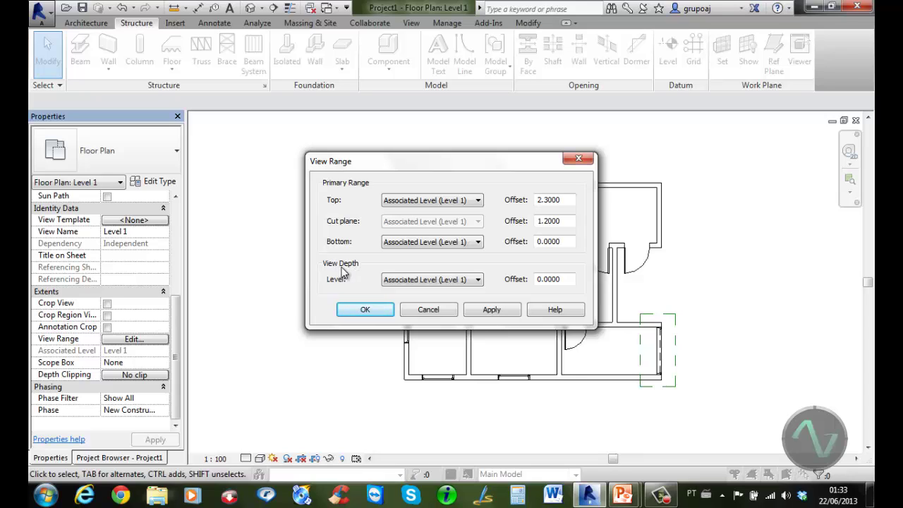
double_click(571, 279)
text(-.3)
click(365, 310)
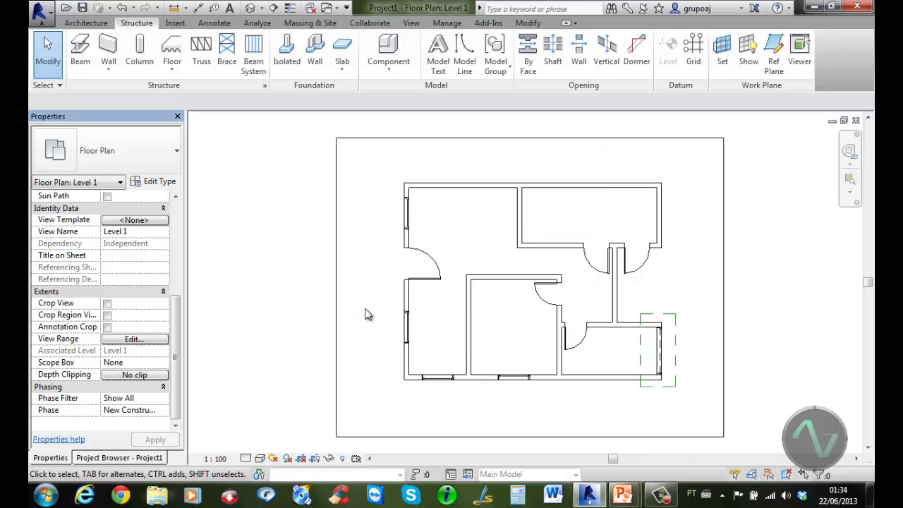
Step: Apply the Shaded visual style to the Level 1 floor plan and to the 3D view
click(260, 459)
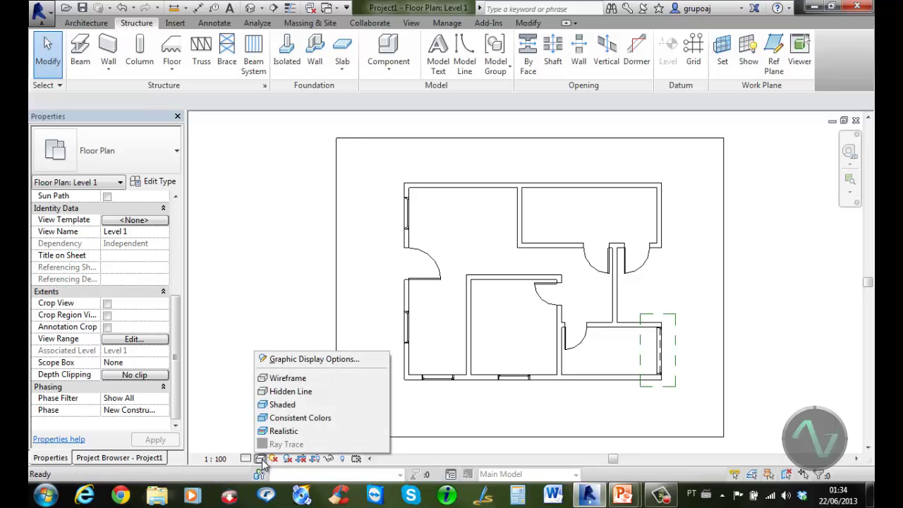
click(285, 405)
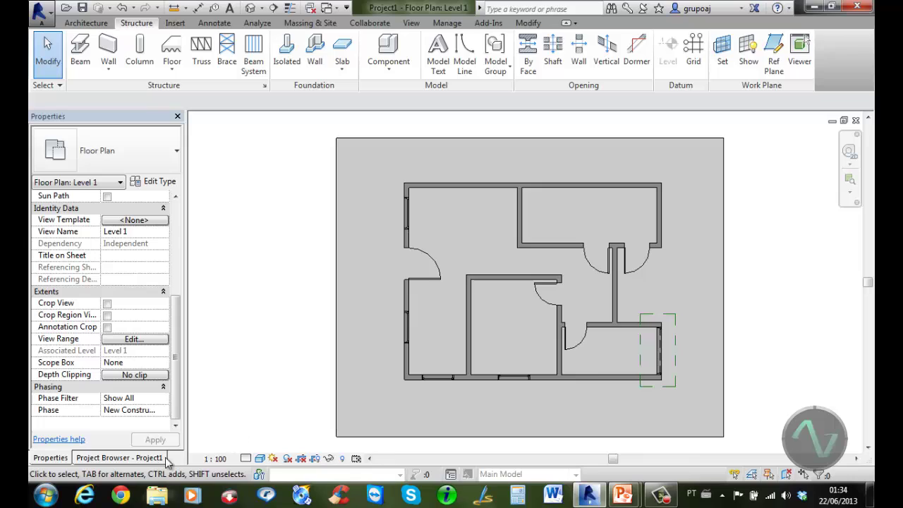
click(134, 458)
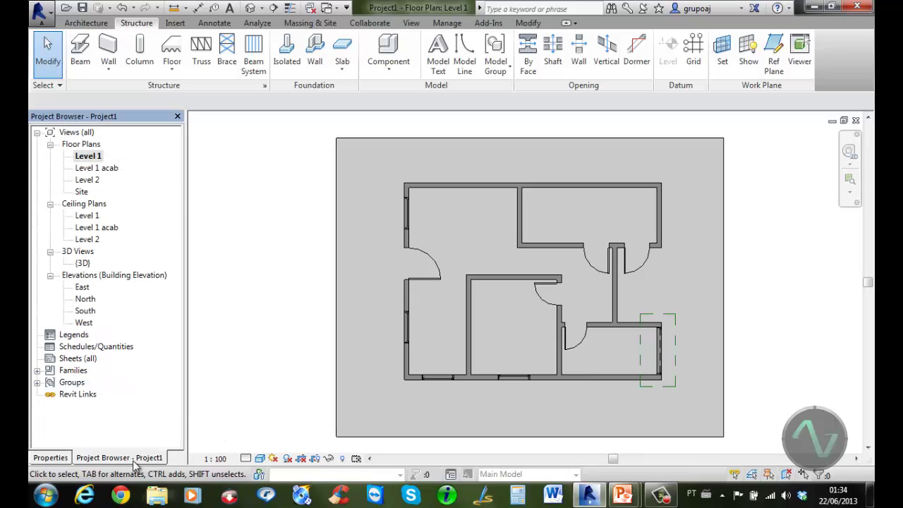
double_click(82, 264)
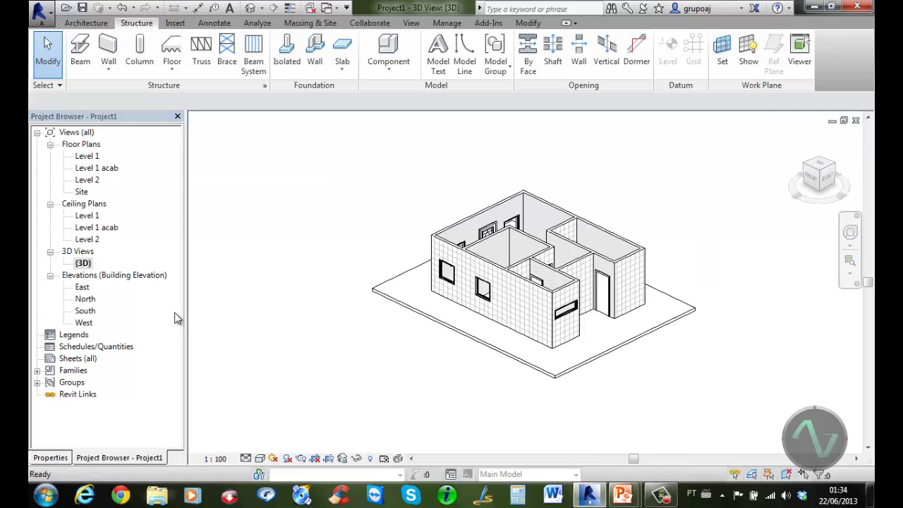
scroll(519, 271, up, 2)
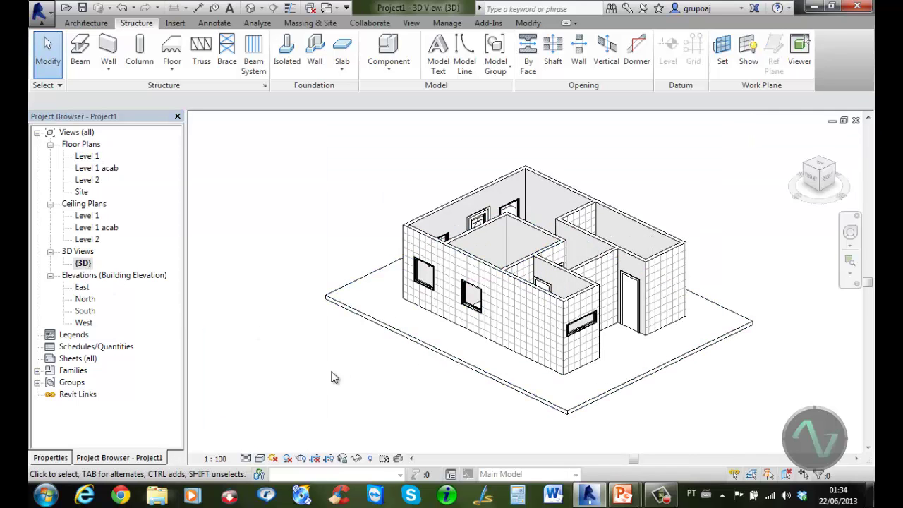
click(260, 459)
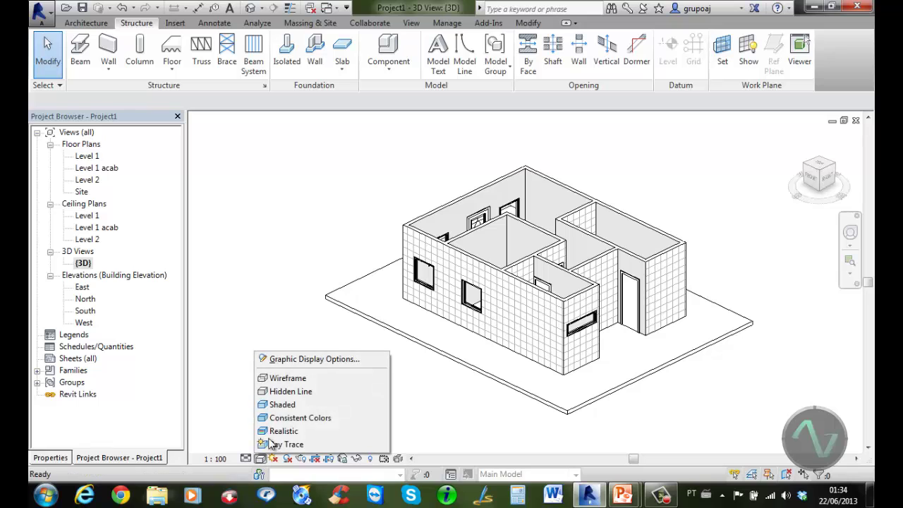
click(295, 405)
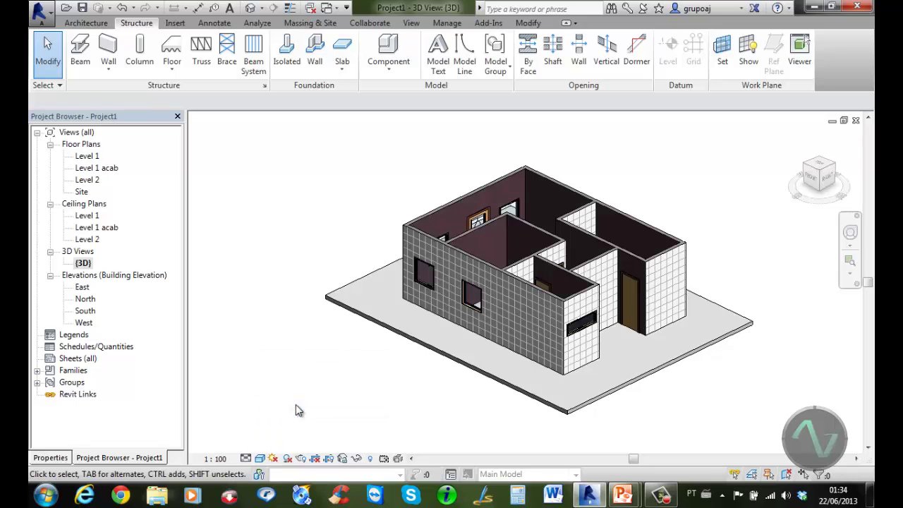
shift+middle_drag(296, 405, 527, 321)
scroll(549, 285, up, 2)
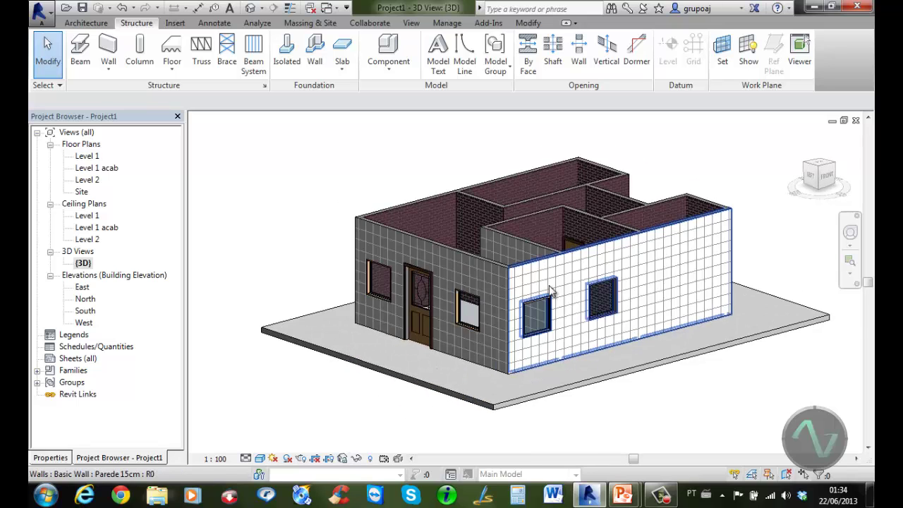
scroll(591, 376, up, 2)
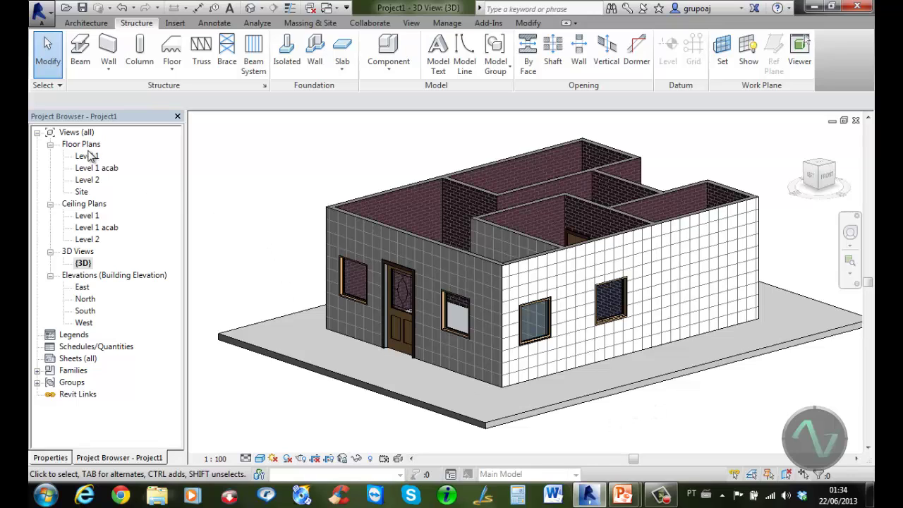
Step: In the Level 1 floor plan, place an aligned dimension between wall faces across the interior width of the upper-left room
double_click(89, 156)
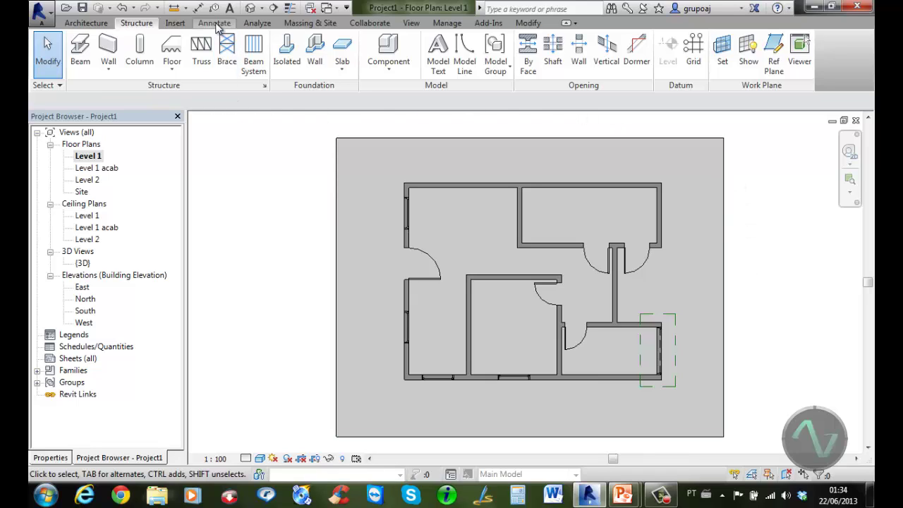
click(215, 23)
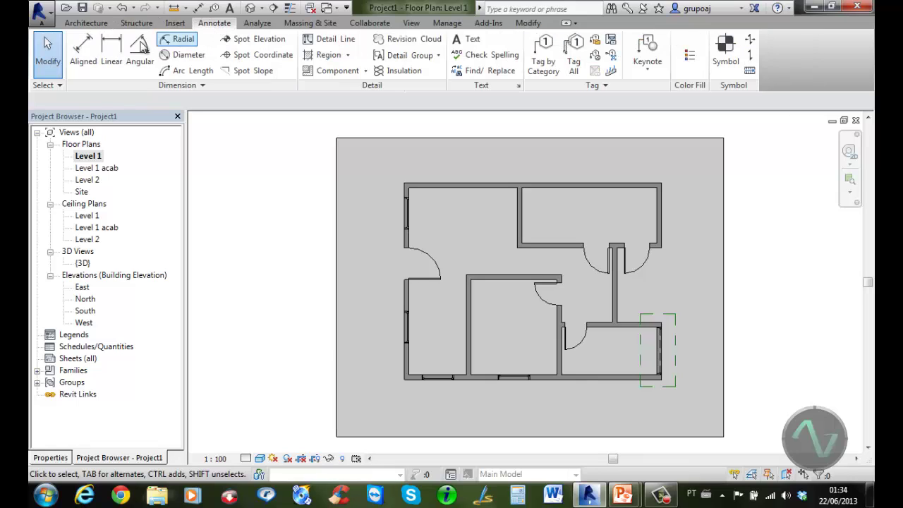
click(84, 61)
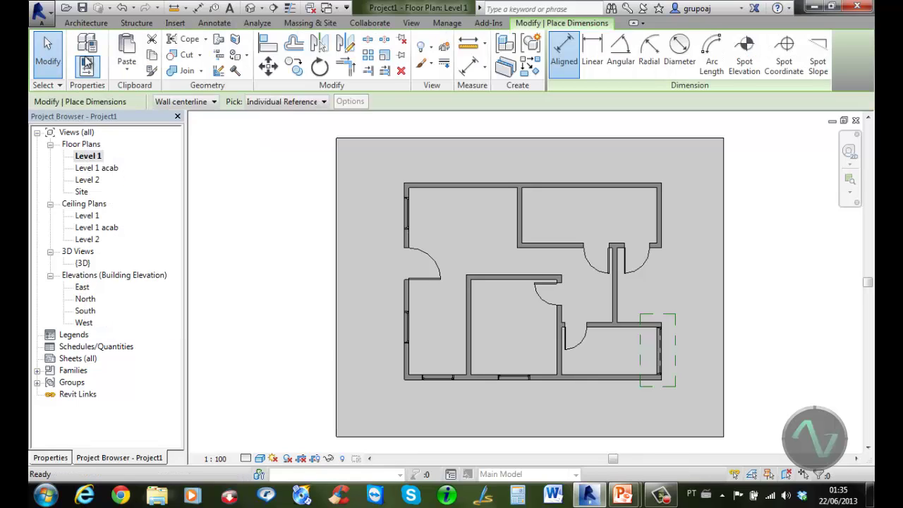
click(215, 102)
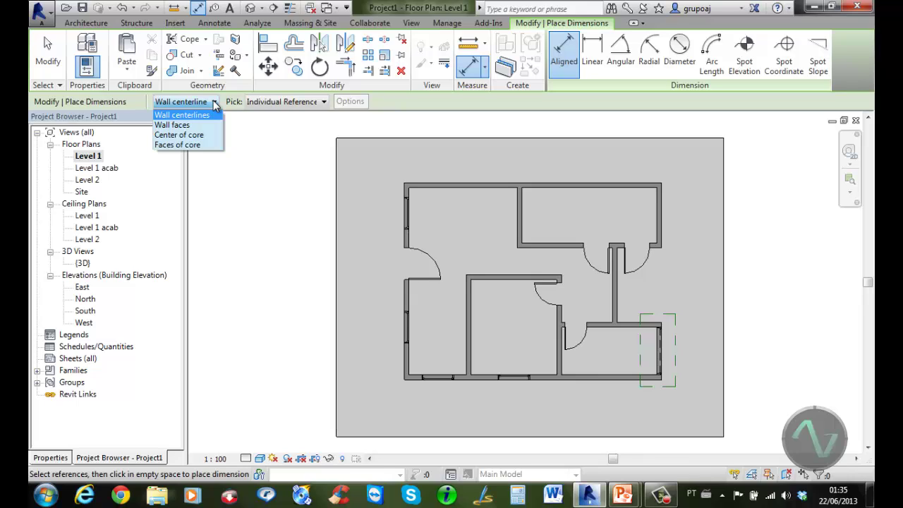
click(184, 125)
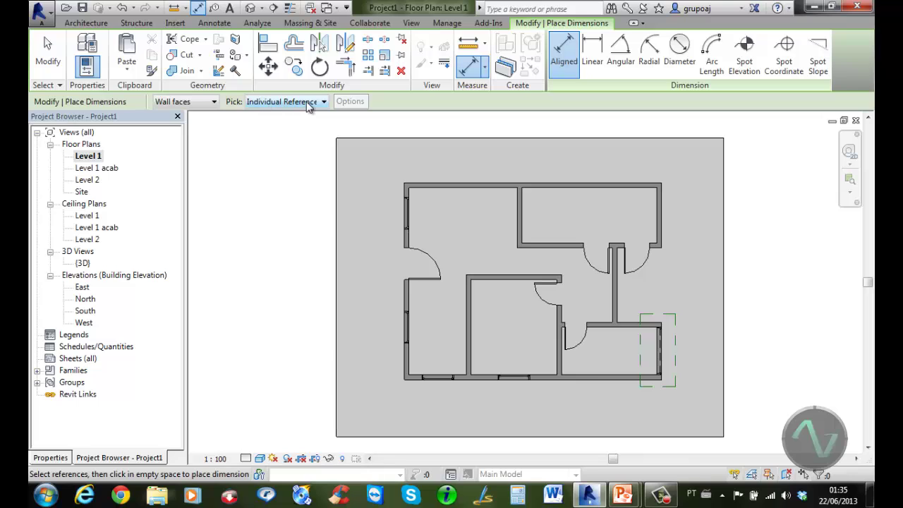
scroll(463, 206, up, 2)
scroll(447, 191, up, 2)
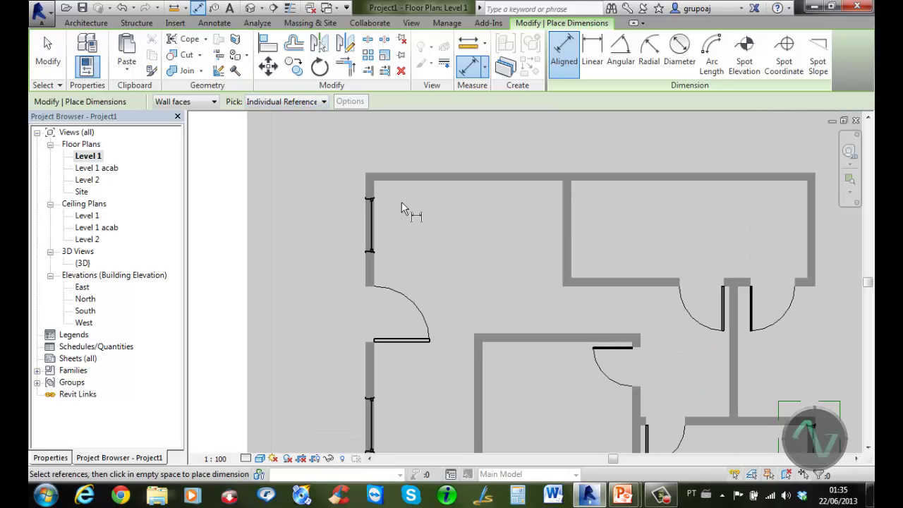
click(377, 189)
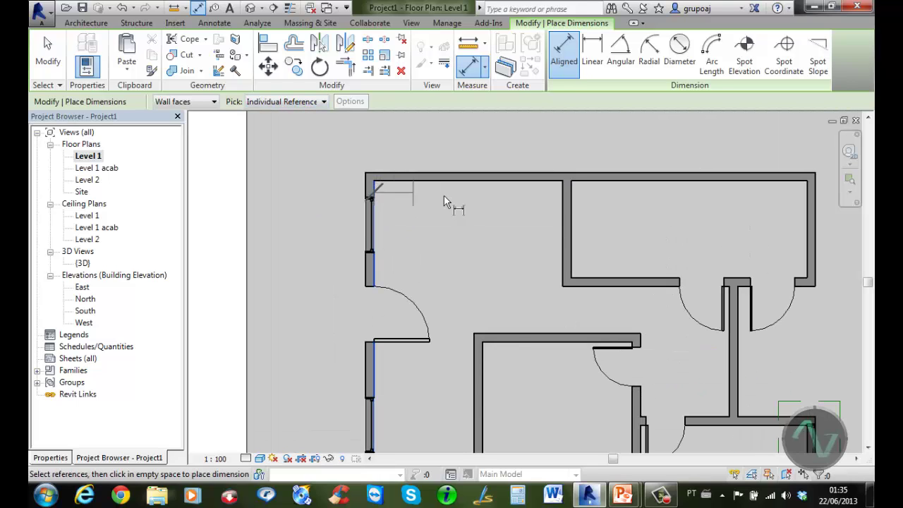
click(562, 193)
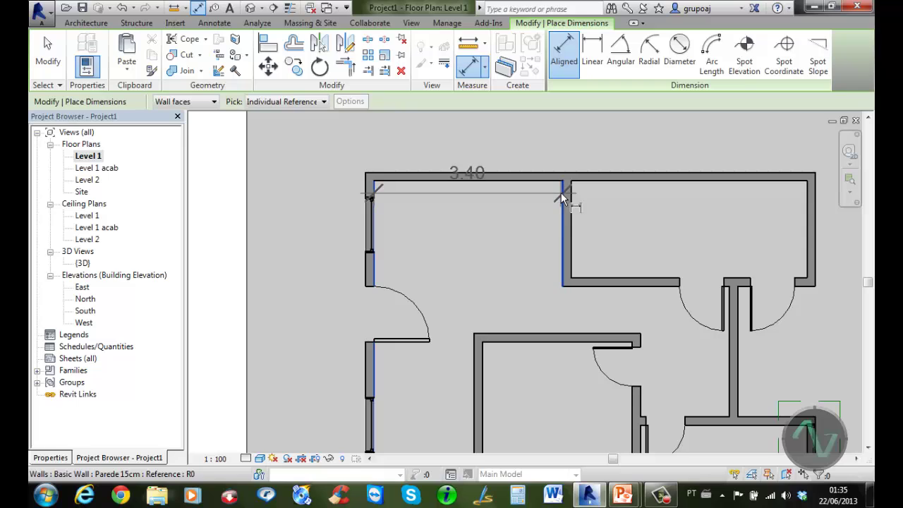
click(523, 219)
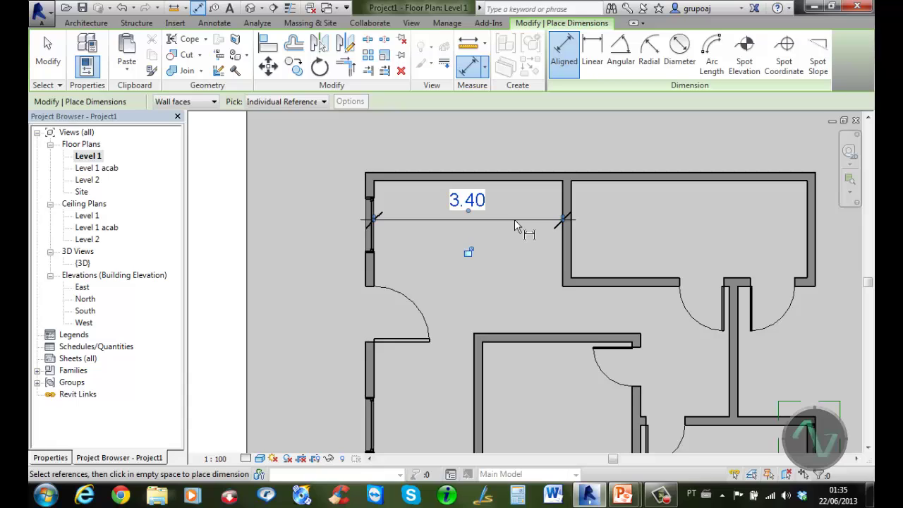
Step: Place an aligned dimension between the inner wall faces across the width of the upper-right room
click(571, 215)
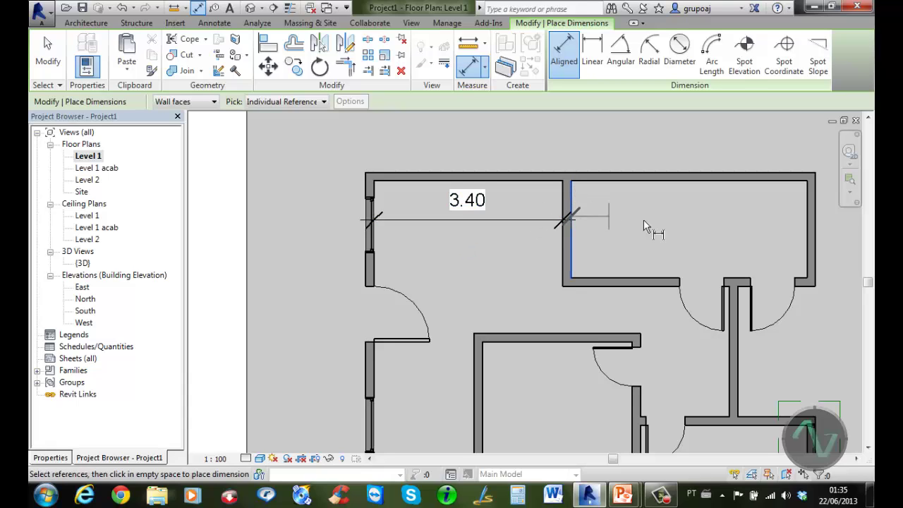
click(807, 214)
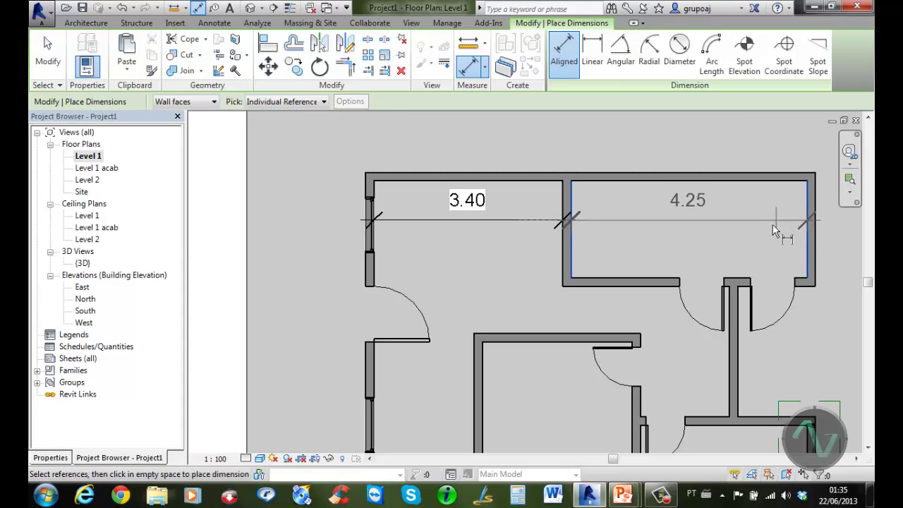
click(750, 220)
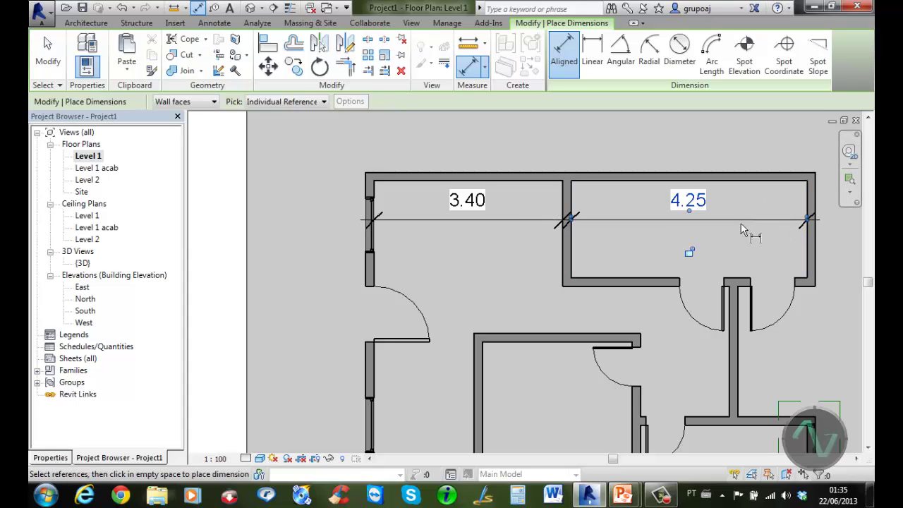
Step: Place a continuous aligned dimension string above the house, referencing both faces of the left exterior, dividing and right exterior walls
scroll(648, 252, down, 3)
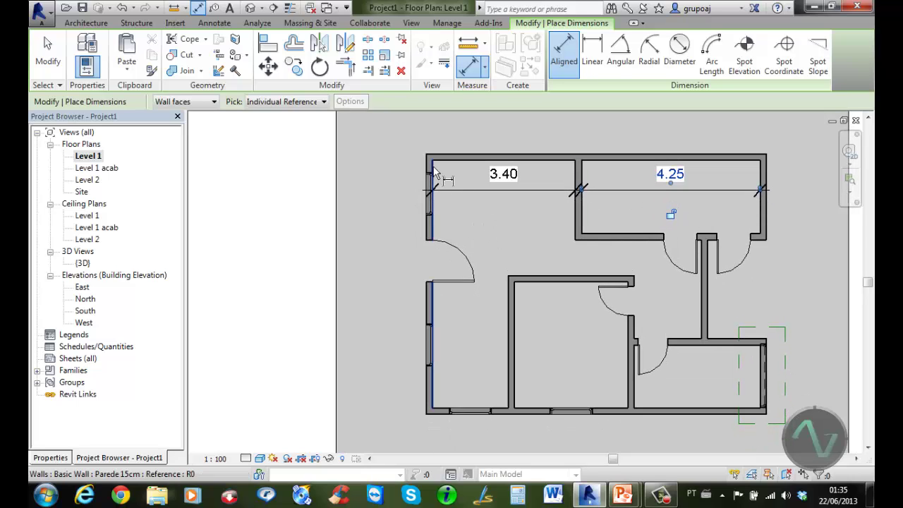
scroll(430, 165, up, 2)
scroll(429, 164, up, 2)
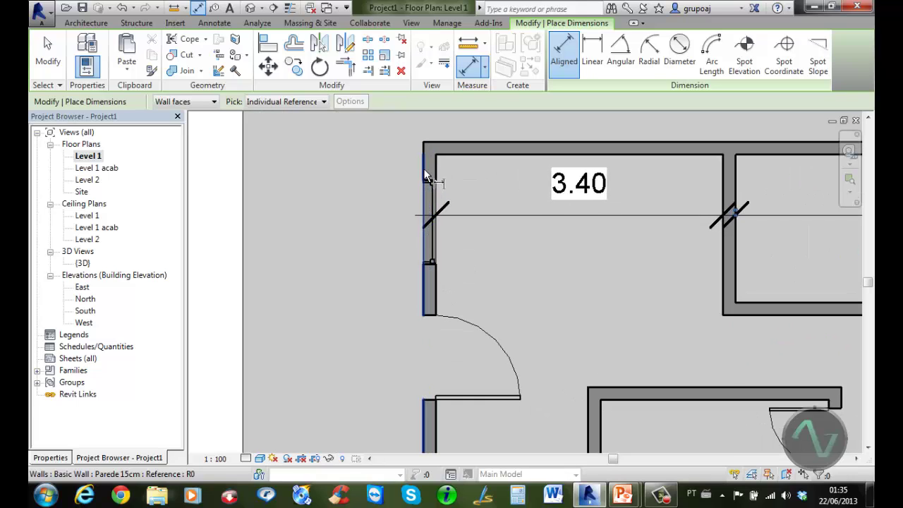
click(423, 168)
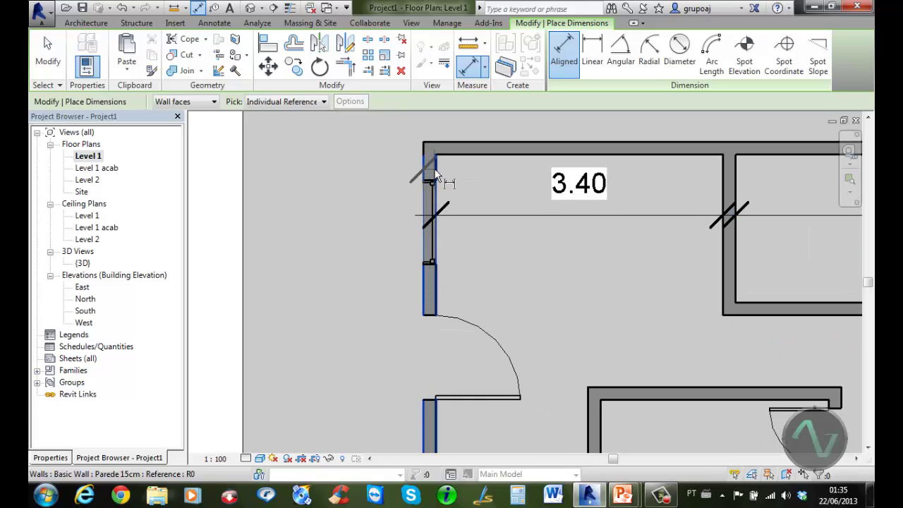
click(436, 169)
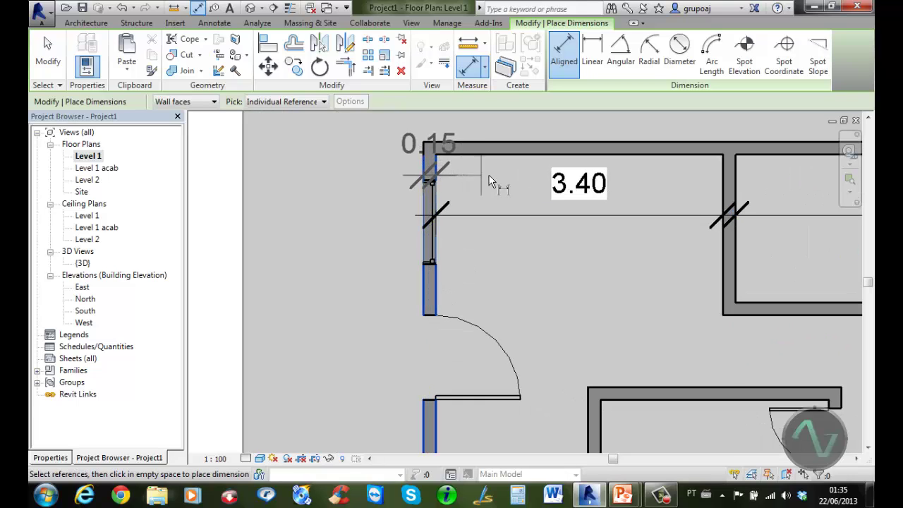
click(721, 175)
click(736, 175)
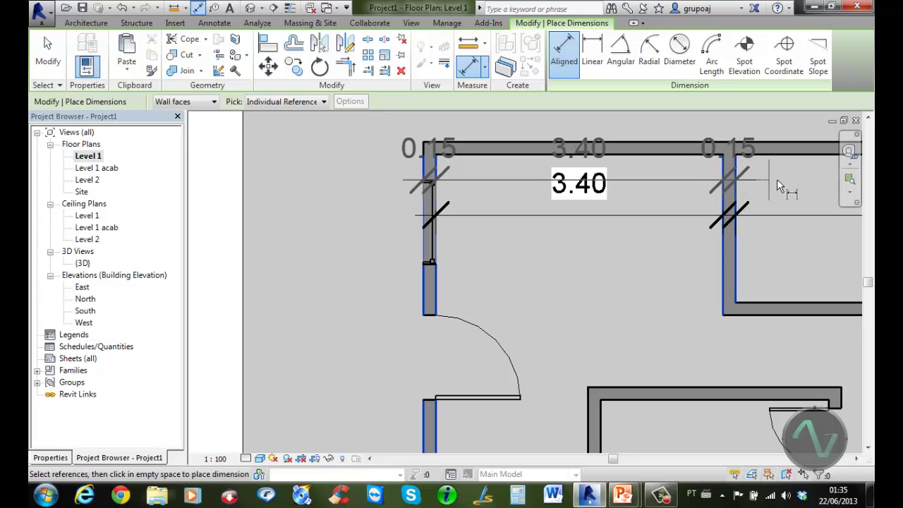
middle_drag(736, 177, 442, 212)
click(767, 202)
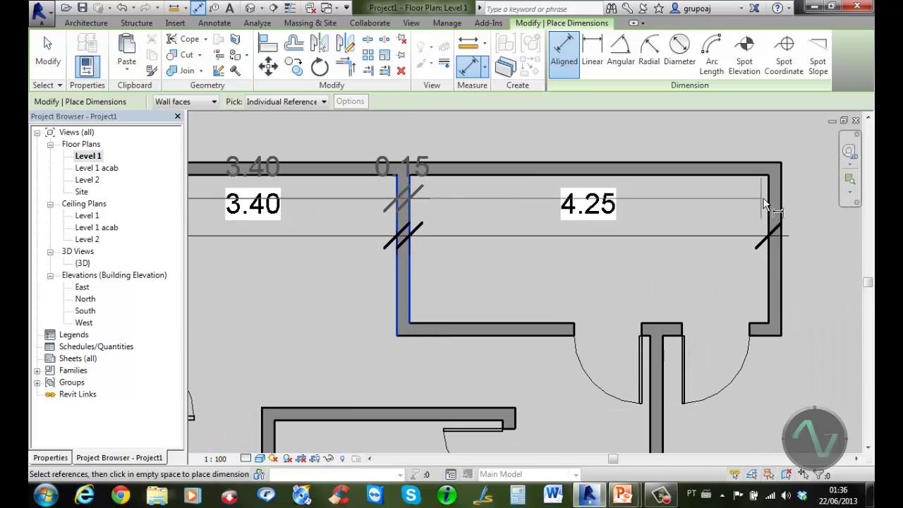
click(781, 200)
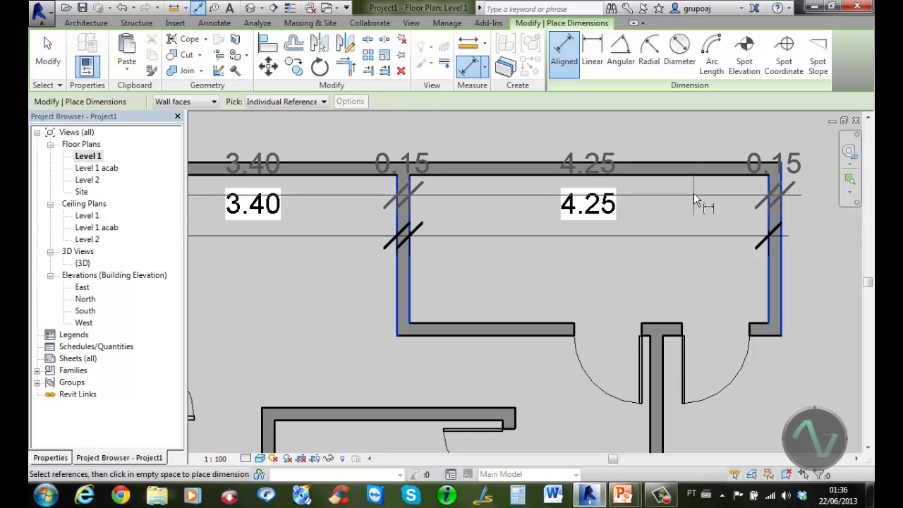
click(702, 133)
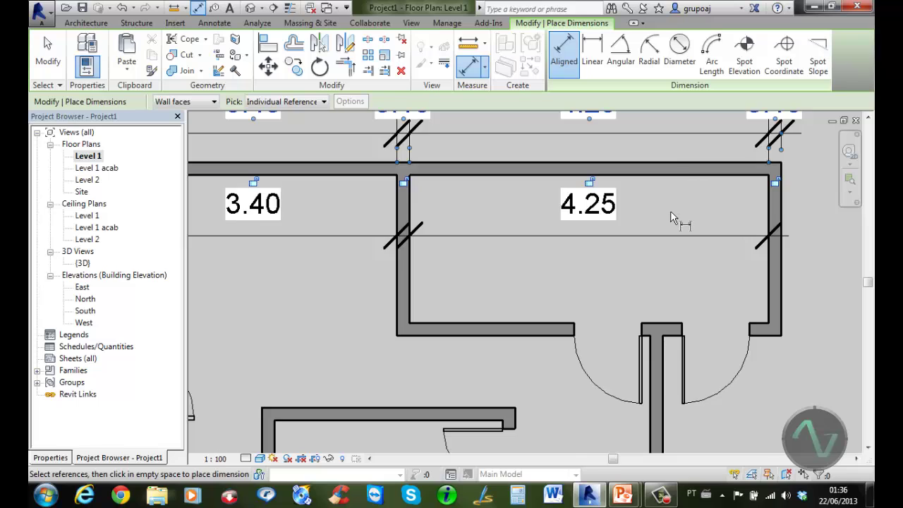
Step: Set the aligned dimension to pick Entire Walls, with Openings by Widths as the automatic references
scroll(664, 214, down, 2)
middle_drag(684, 217, 728, 192)
scroll(698, 162, down, 2)
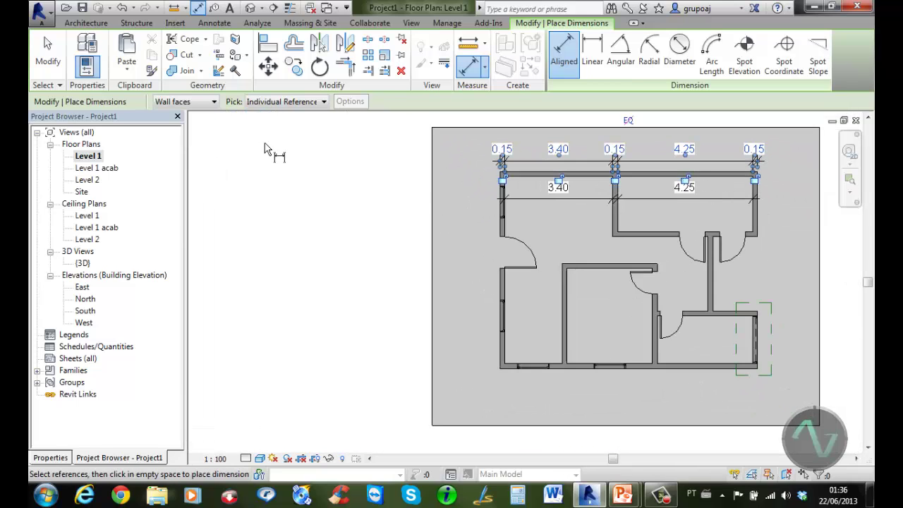
click(305, 102)
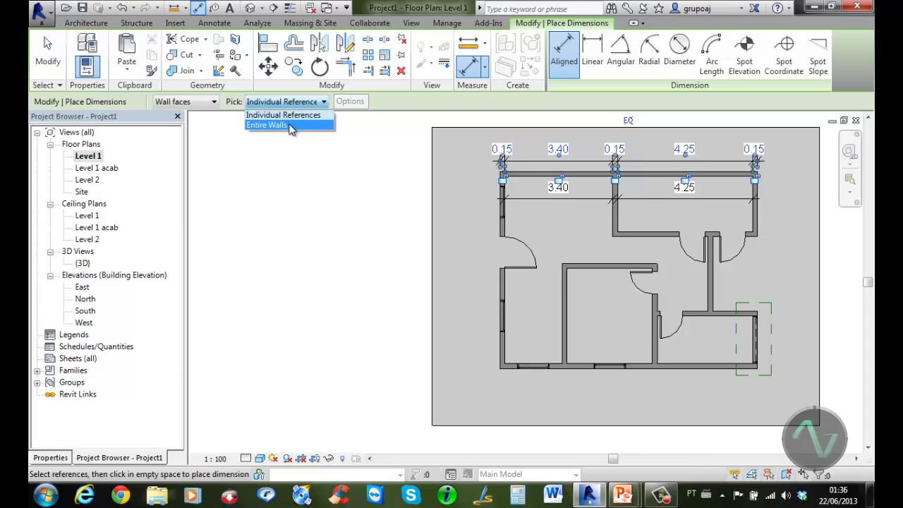
click(291, 126)
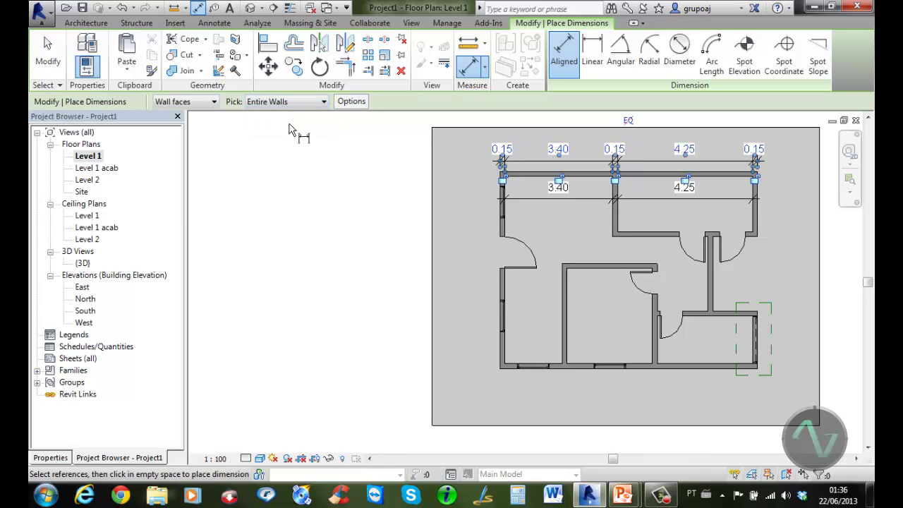
click(351, 101)
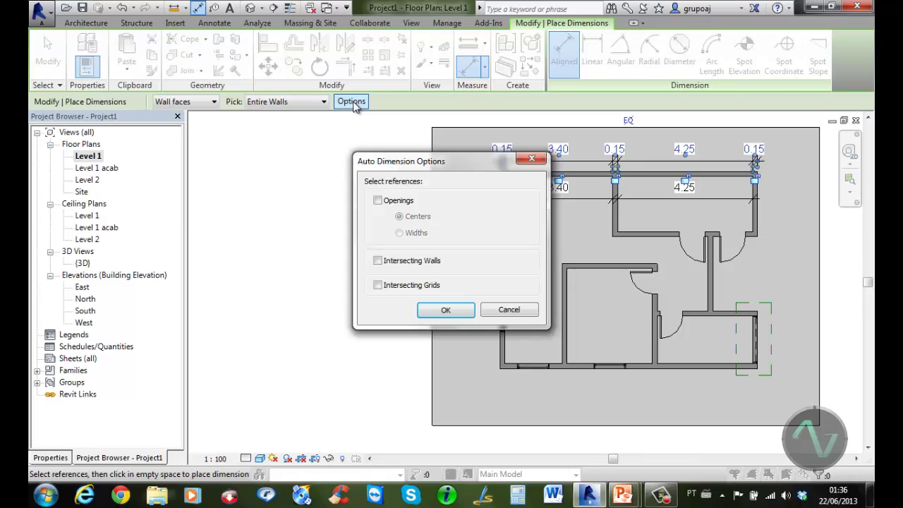
click(378, 201)
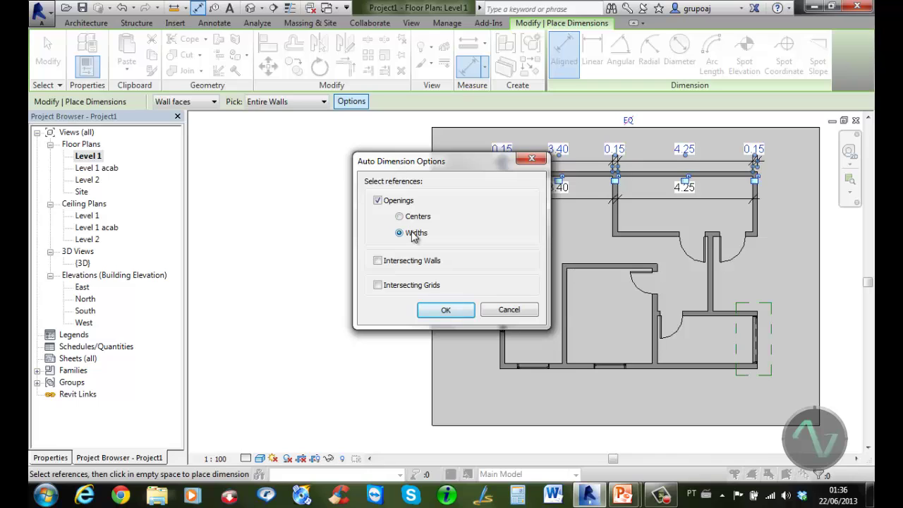
click(446, 310)
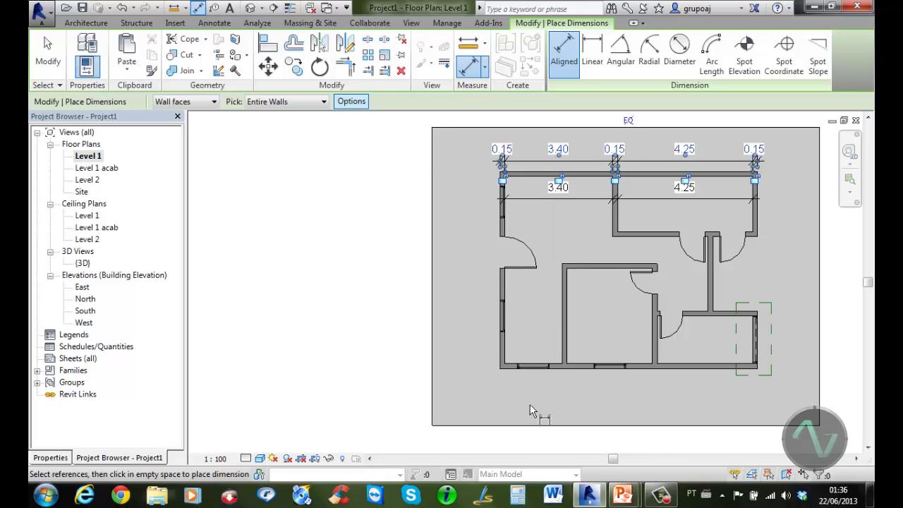
Step: Automatically dimension the bottom and left exterior walls with their openings, placing the strings outside the house
click(649, 373)
click(652, 402)
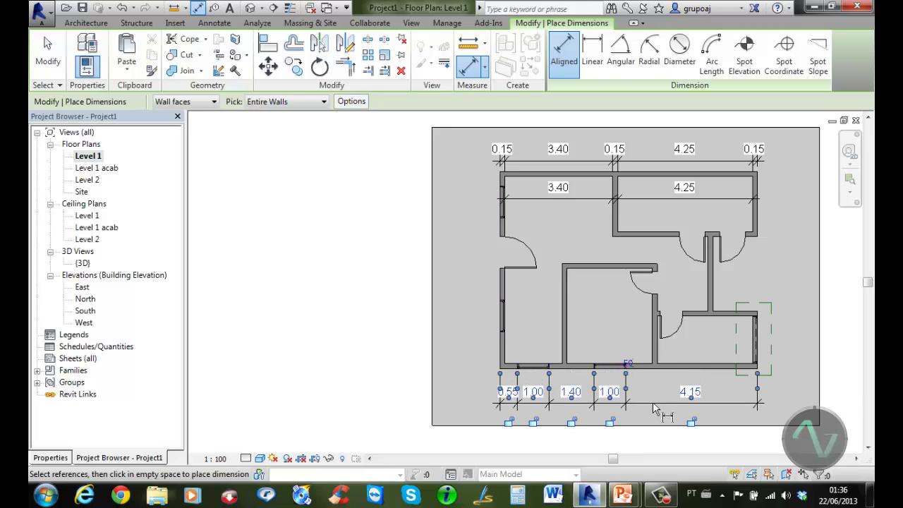
click(501, 350)
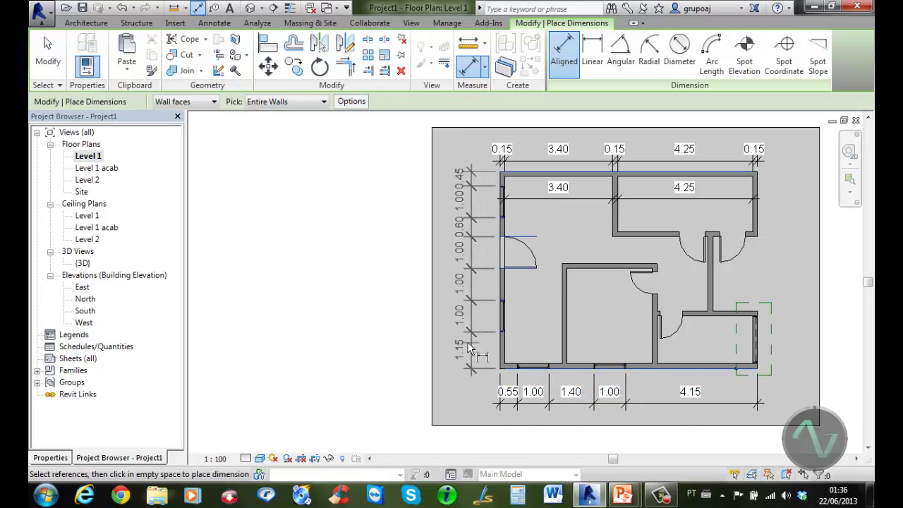
click(460, 341)
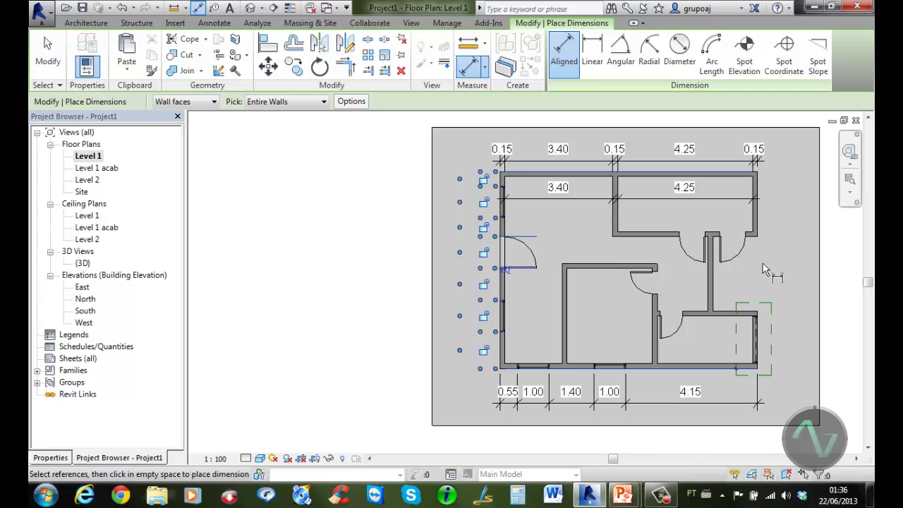
Step: Exclude openings from the automatic dimensions and place overall dimensions for the left and top exterior walls outside the existing strings
click(362, 103)
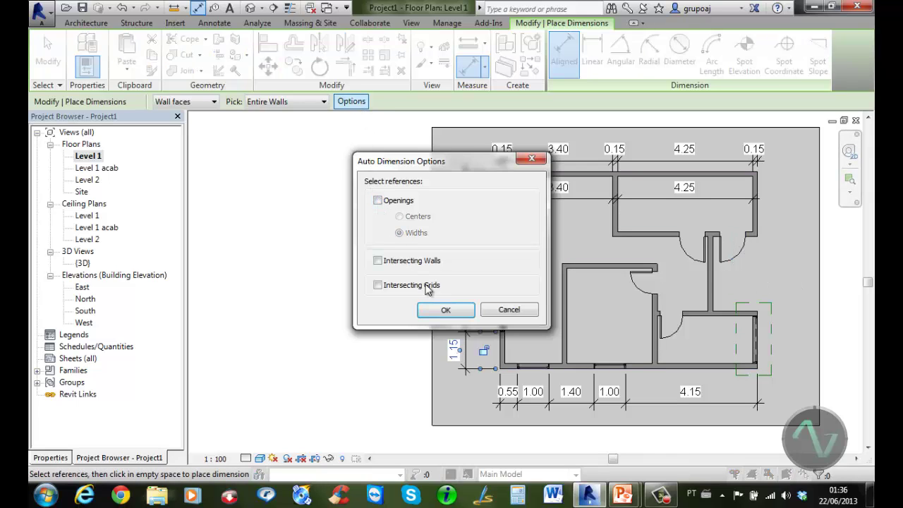
click(447, 309)
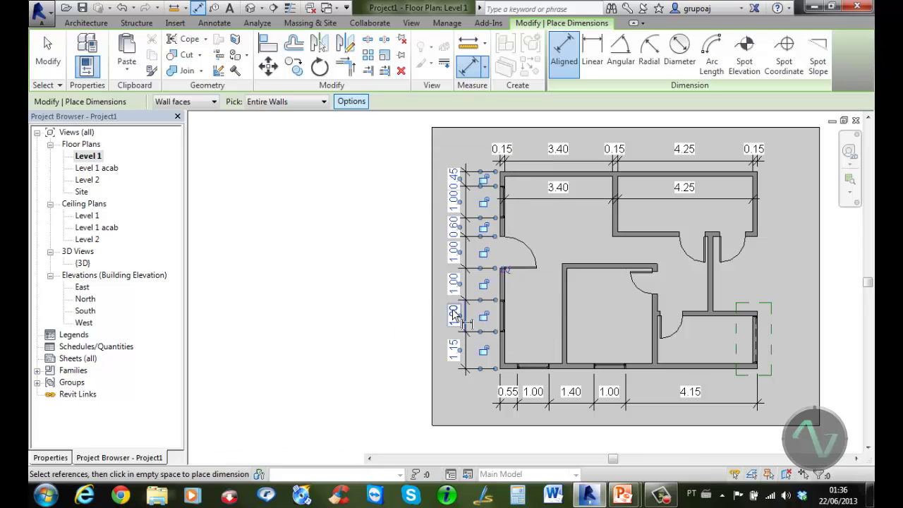
click(503, 290)
click(417, 290)
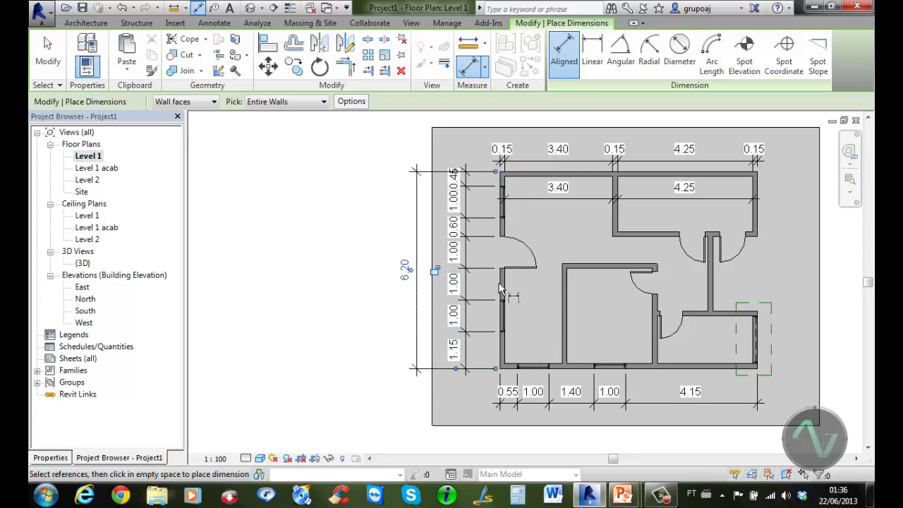
click(592, 171)
click(598, 125)
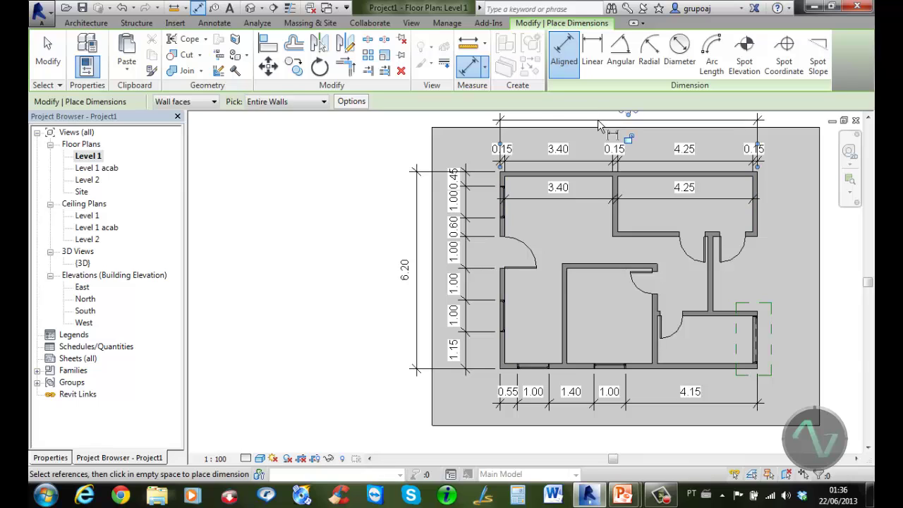
click(48, 57)
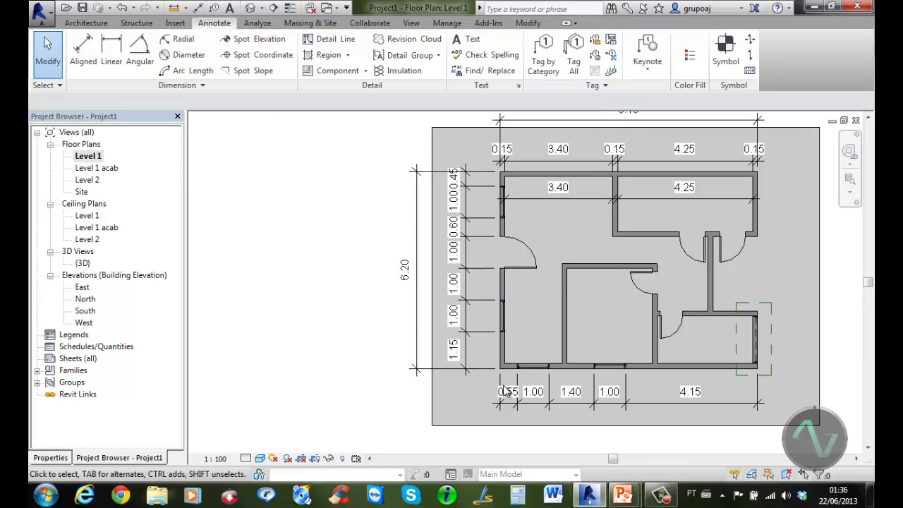
Step: Move the right window in the bottom exterior wall farther right, to about 2.06 m from the left window
scroll(542, 395, up, 5)
middle_drag(543, 396, 475, 319)
scroll(484, 311, up, 2)
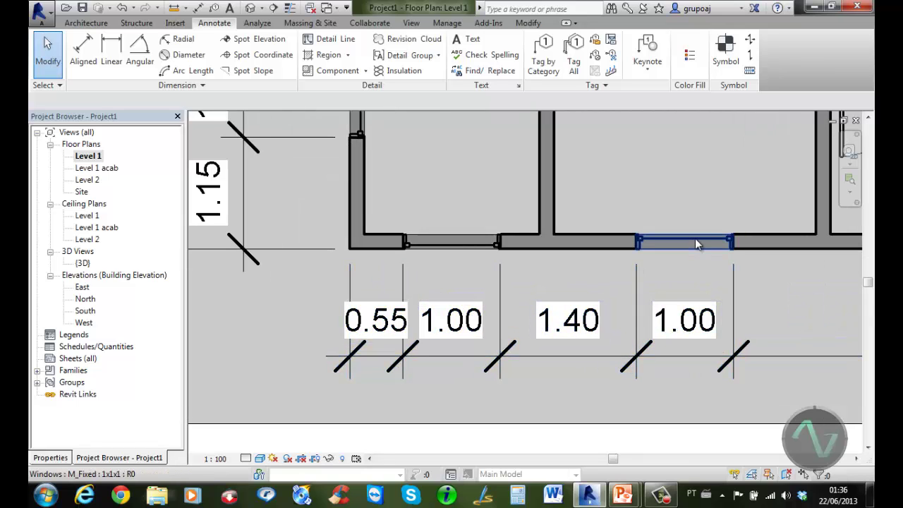
drag(695, 238, 759, 242)
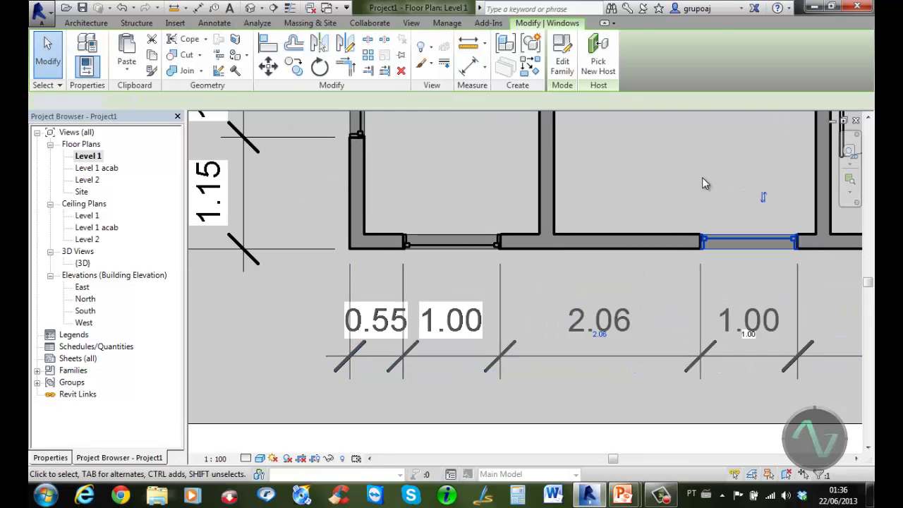
click(702, 177)
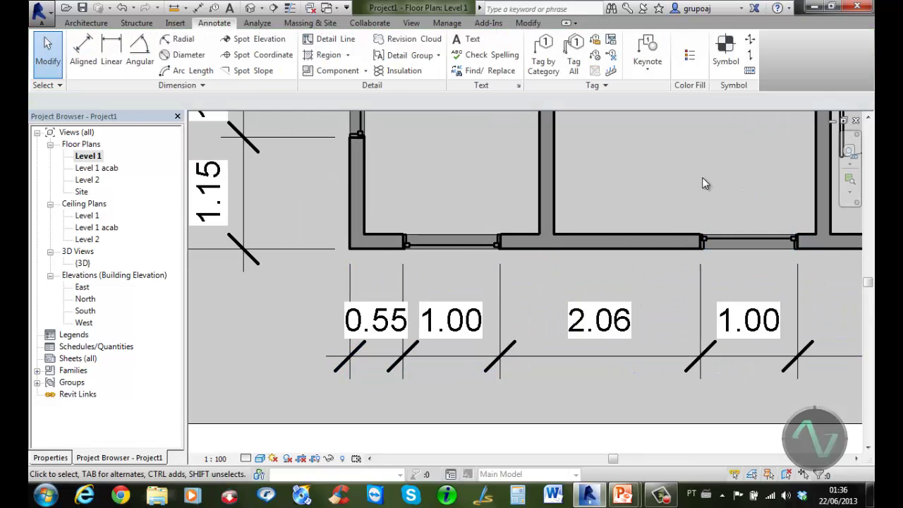
Step: Delete the left window from the bottom exterior wall
click(429, 246)
key(Delete)
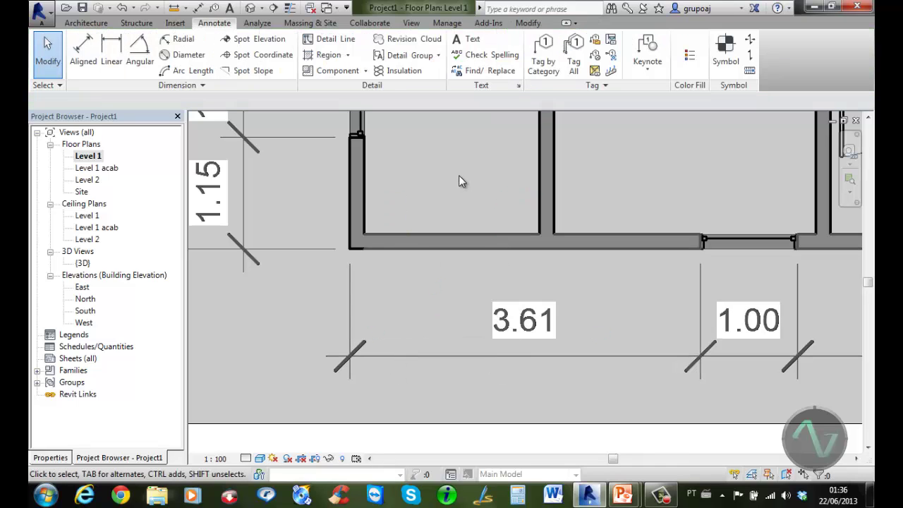
scroll(458, 182, down, 3)
scroll(542, 157, down, 2)
middle_drag(545, 161, 528, 332)
scroll(528, 314, down, 1)
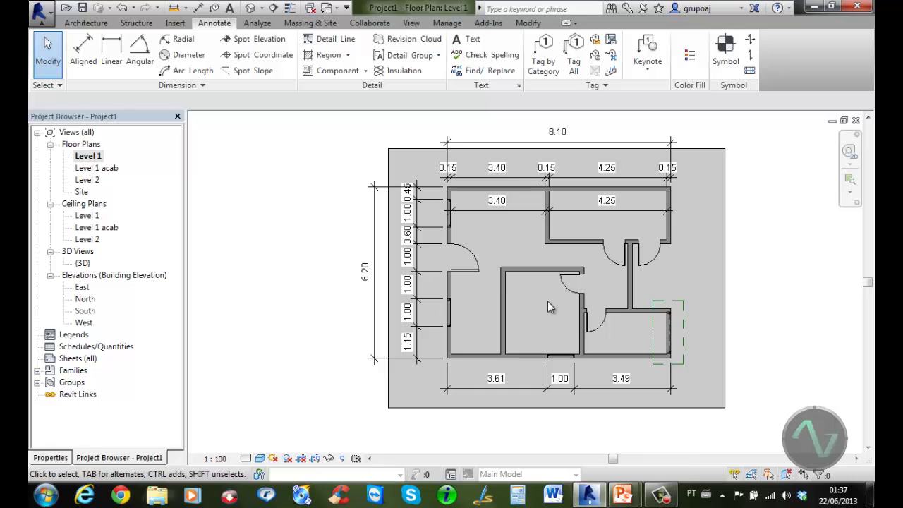
scroll(547, 302, up, 1)
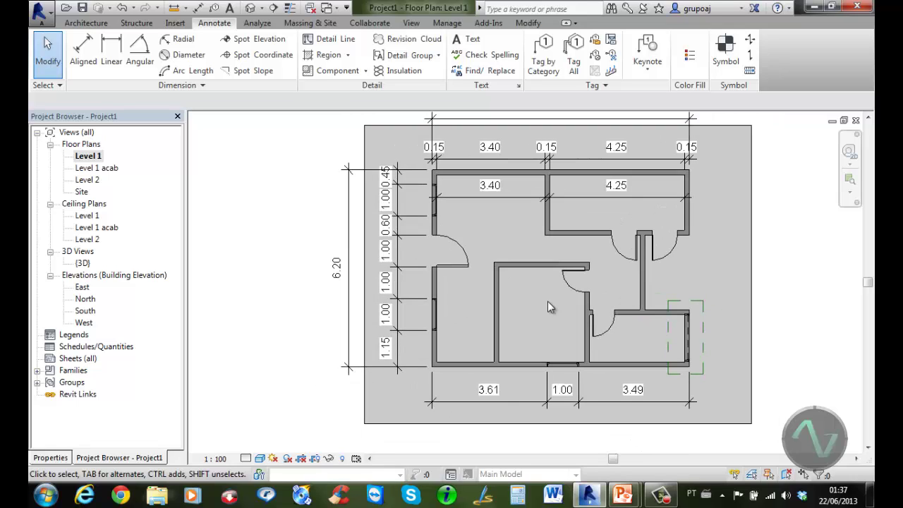
Step: Open the Level 1 acab floor plan
click(103, 172)
double_click(103, 171)
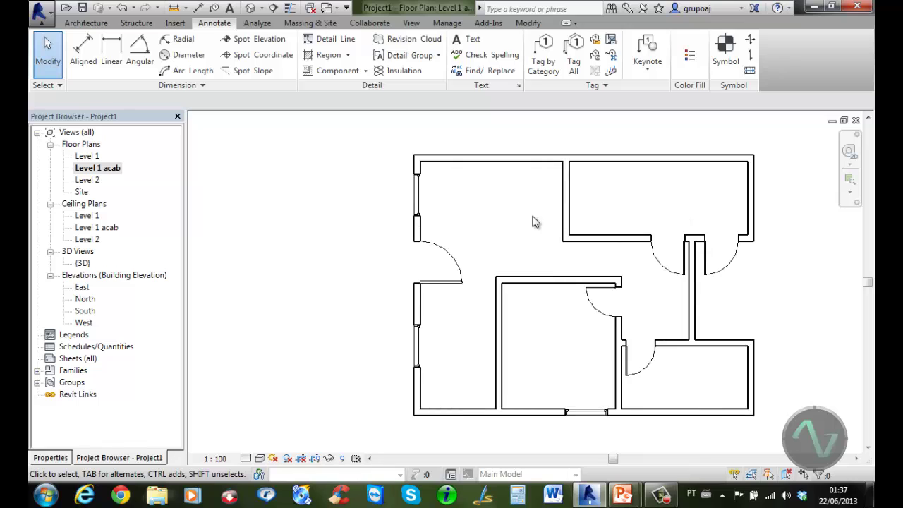
scroll(491, 216, up, 3)
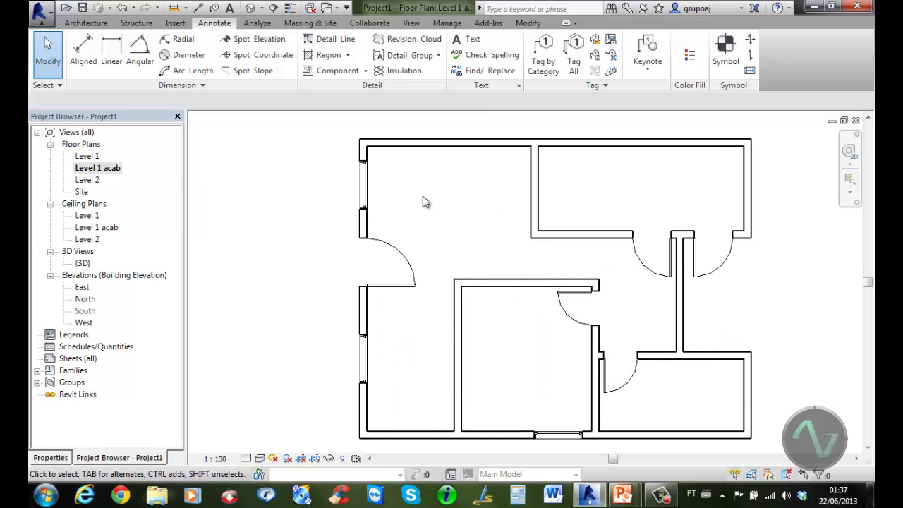
Step: Start a floor and trace its boundary lines along the upper-left room's top and right walls and around the hallway's top, right and bottom walls
click(86, 23)
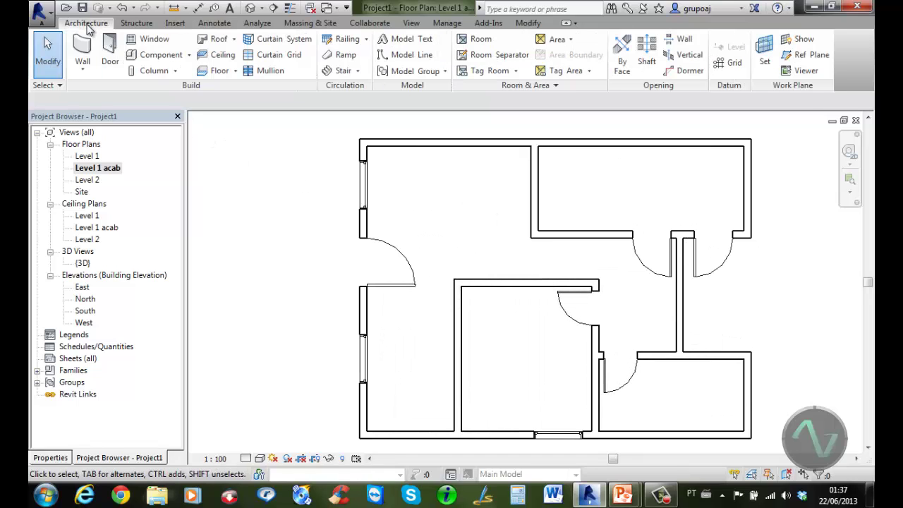
click(220, 72)
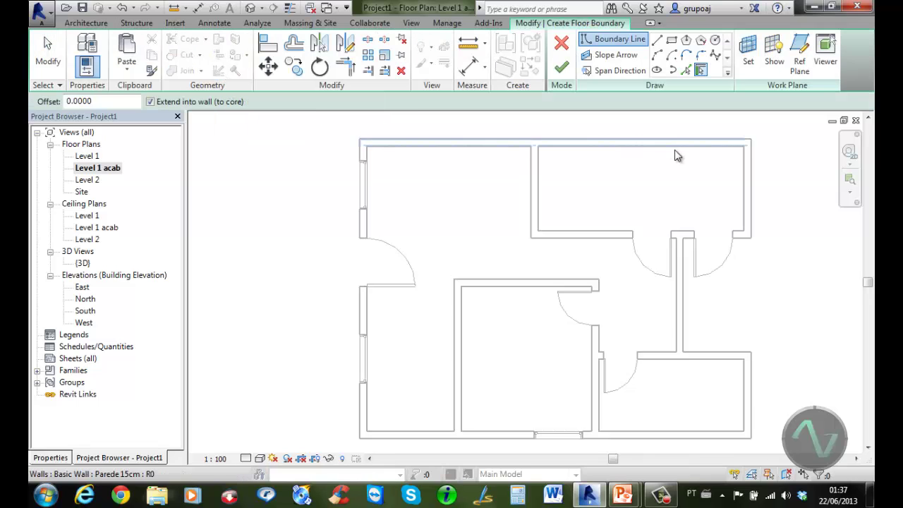
click(659, 41)
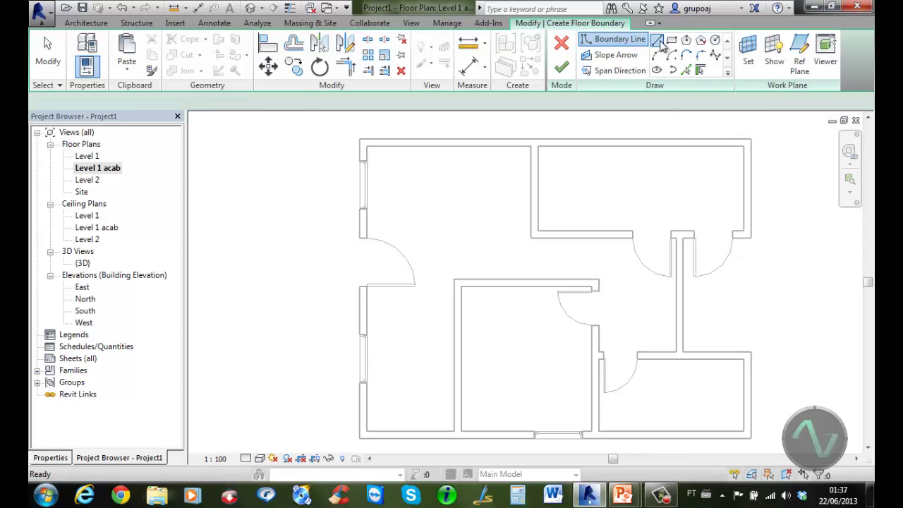
click(367, 148)
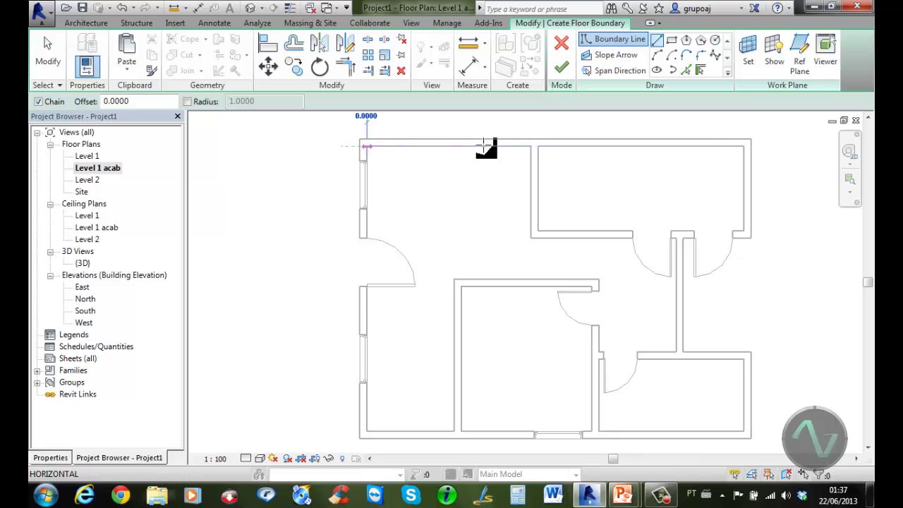
click(530, 146)
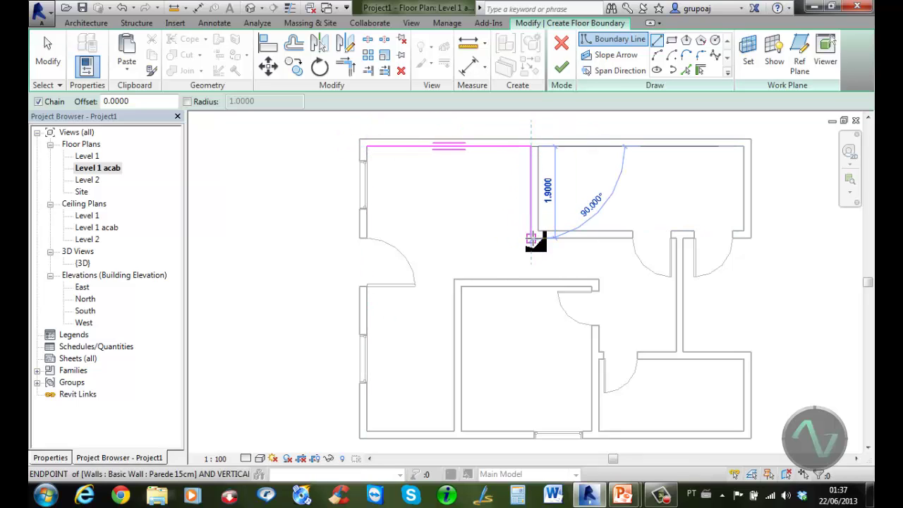
click(530, 237)
click(676, 238)
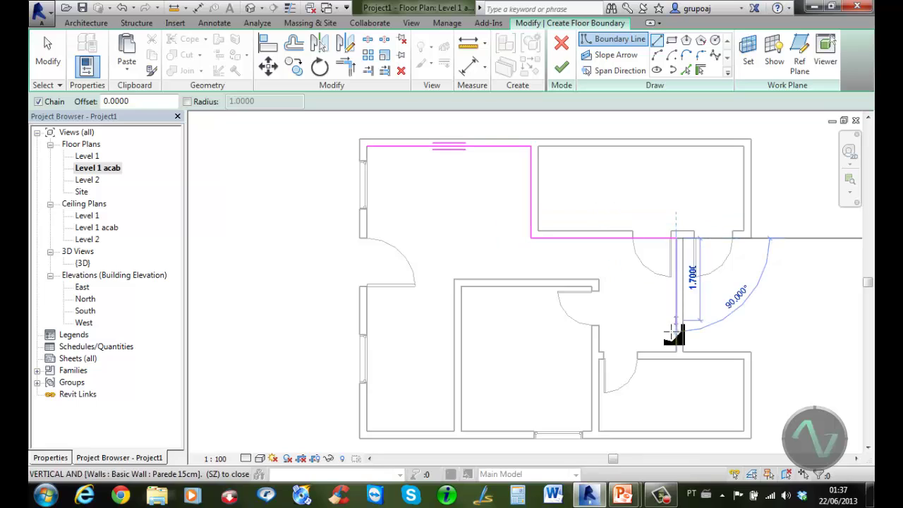
click(676, 350)
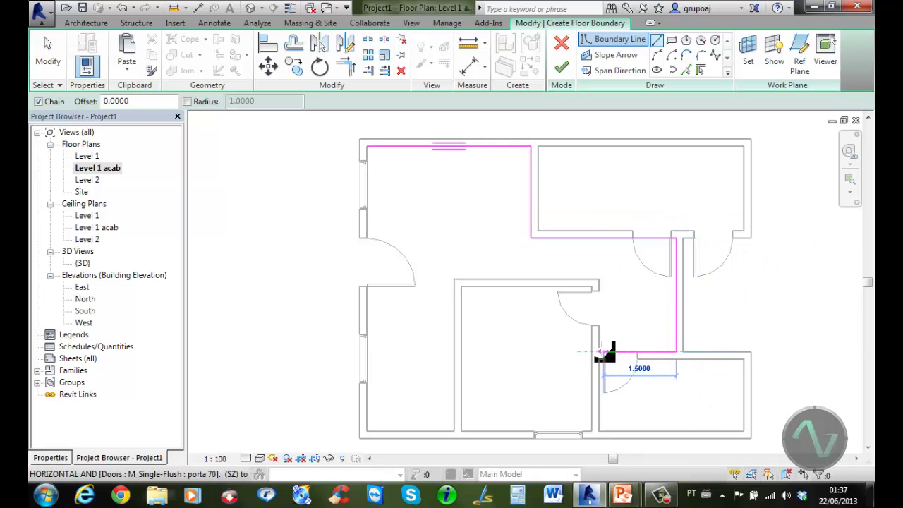
click(598, 350)
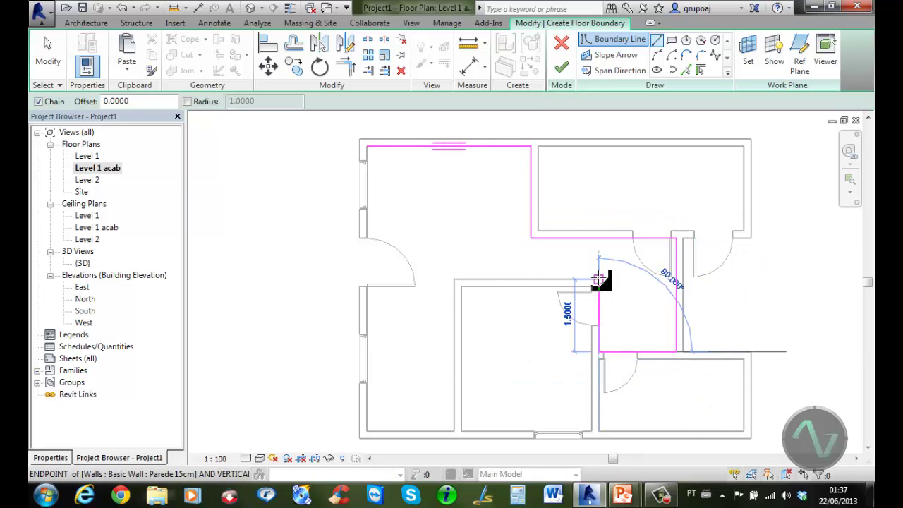
Step: Continue the floor boundary around the enclosed lower-middle room and close it along the bottom and left exterior walls' inner faces
click(598, 281)
click(455, 281)
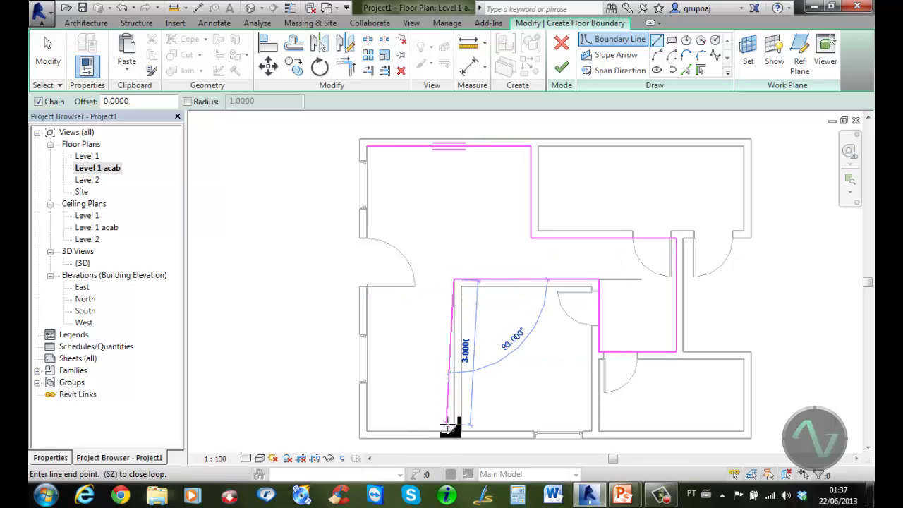
click(455, 430)
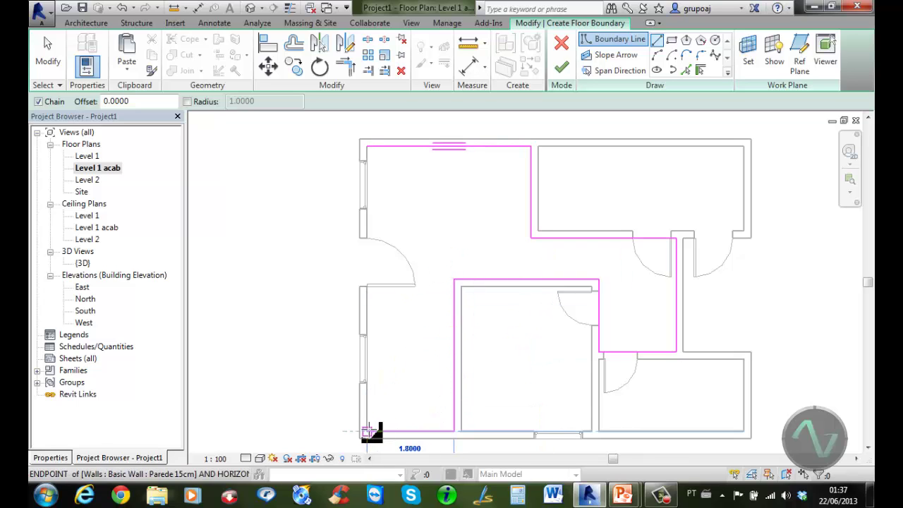
click(367, 430)
click(367, 147)
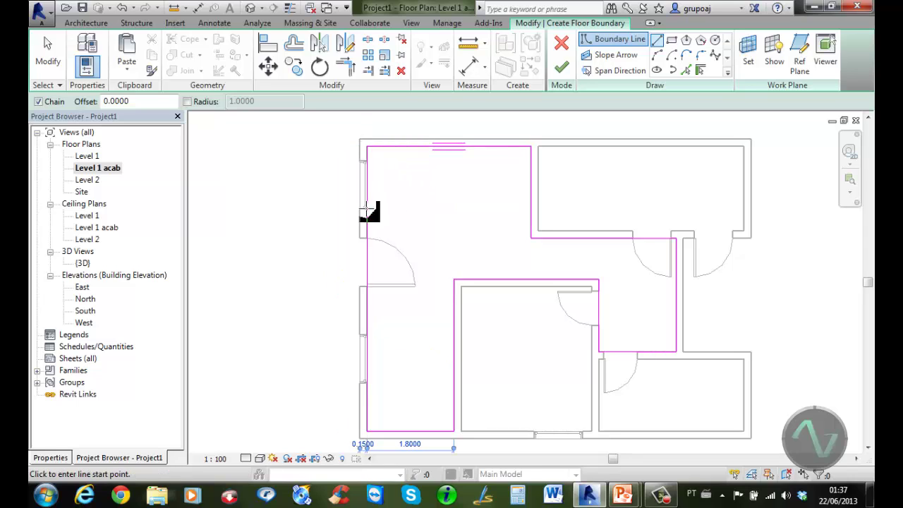
Step: Duplicate the Generic 150mm floor type under the name "piso ceramico"
click(69, 458)
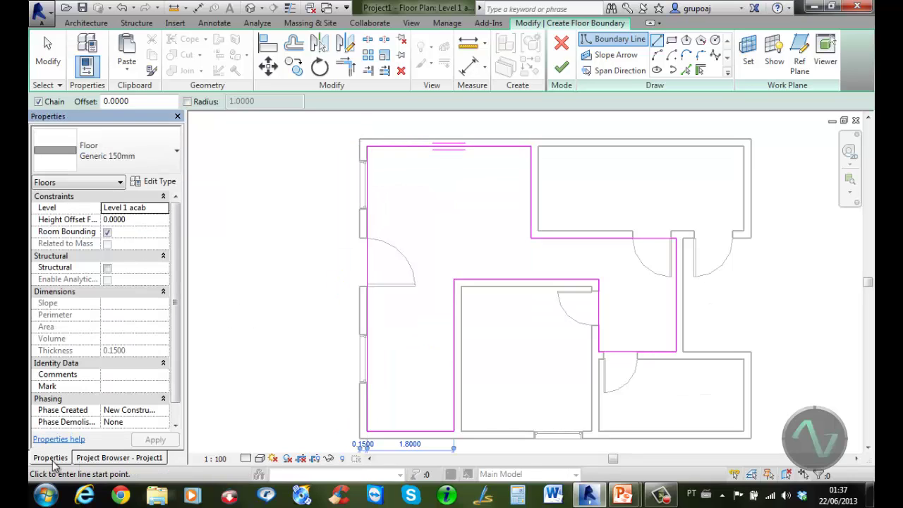
click(111, 155)
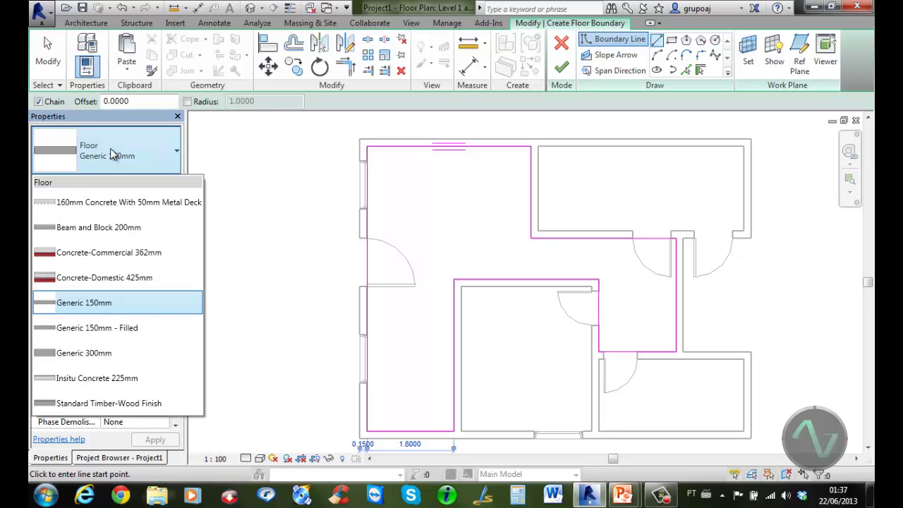
click(112, 156)
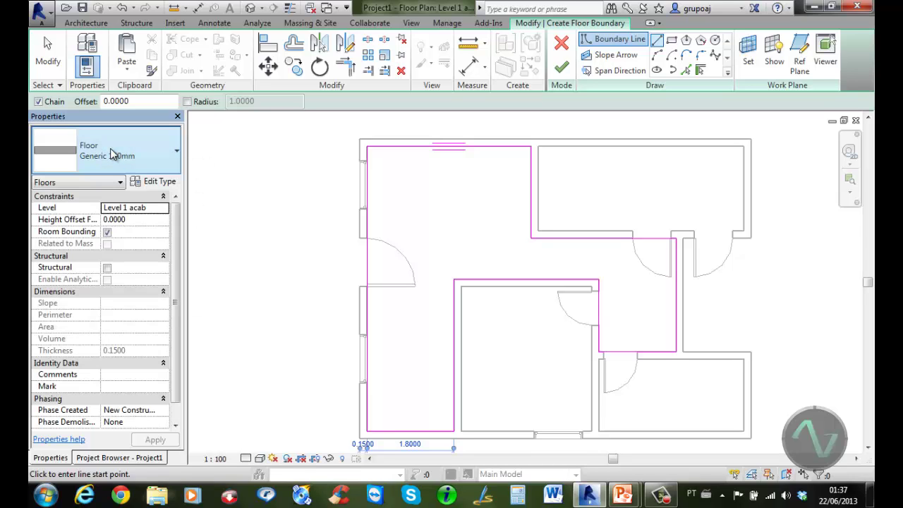
click(161, 184)
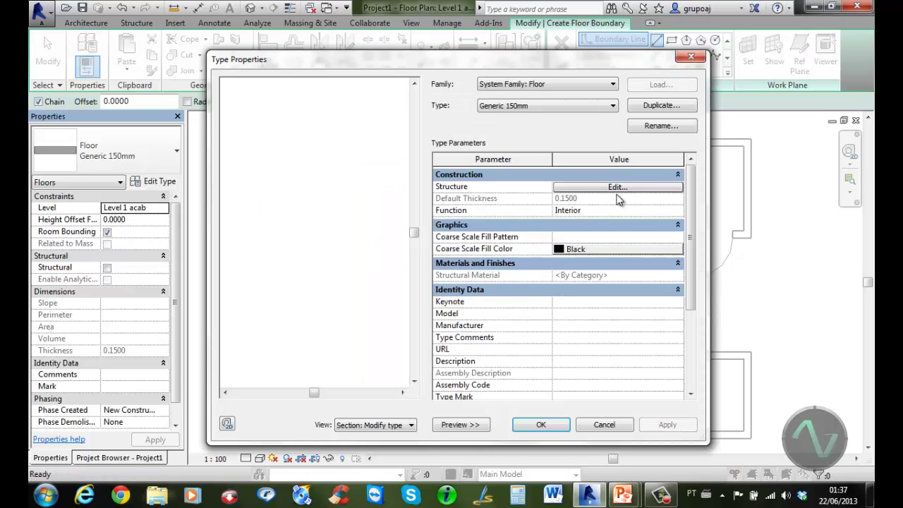
click(661, 106)
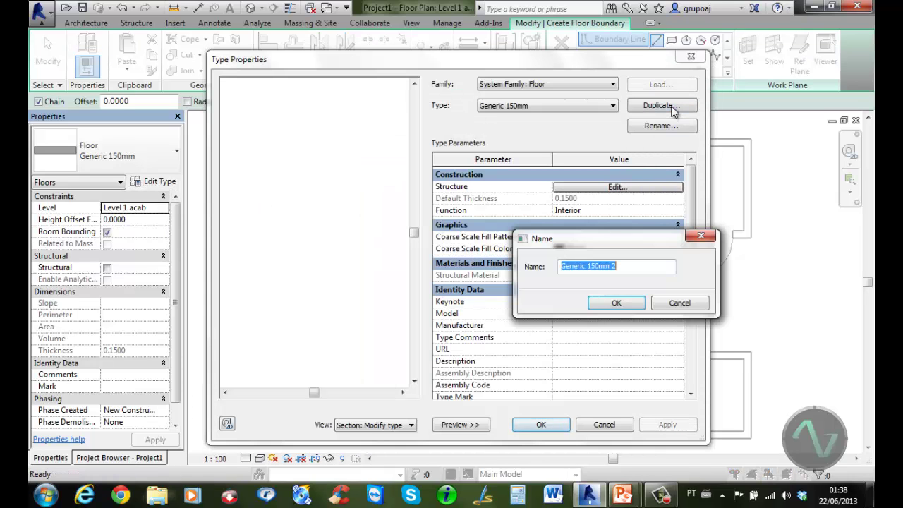
text(piso ceramico)
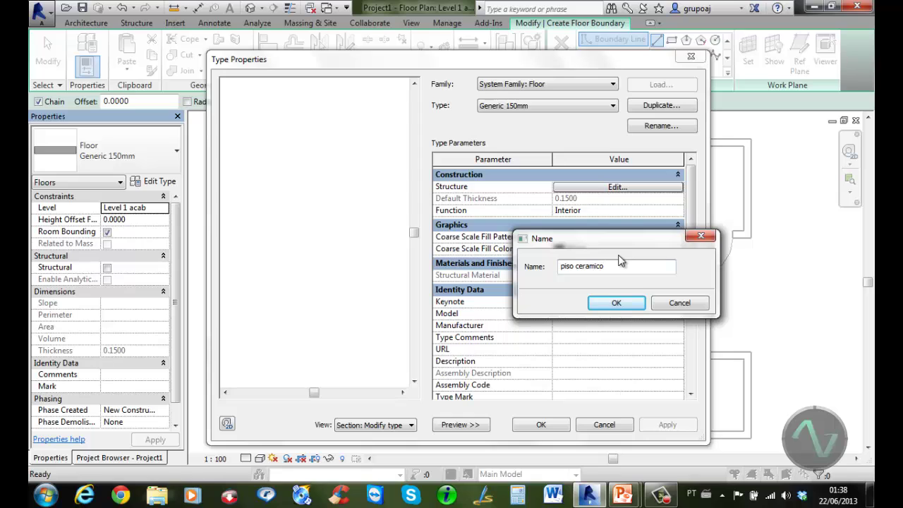
click(621, 304)
Step: Assign the material ceramica 30x30 branca to the structure layer of the piso ceramico floor type
click(626, 188)
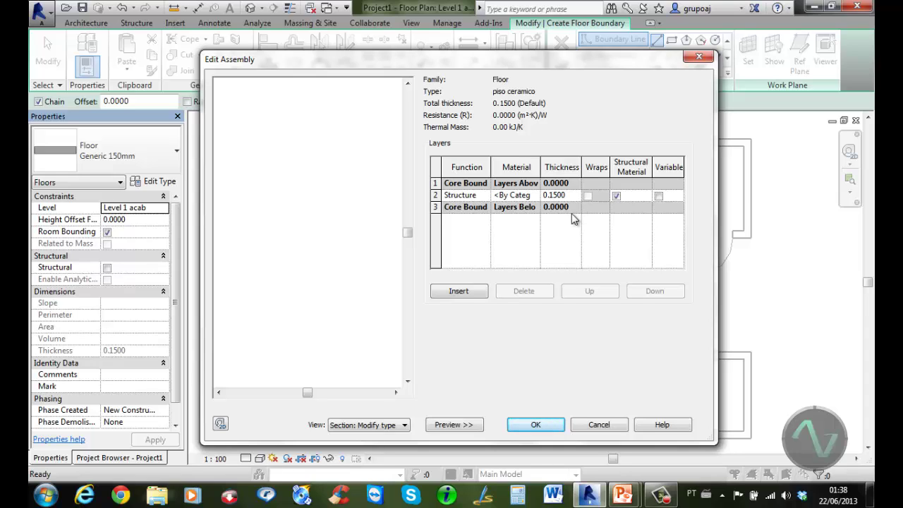
click(536, 197)
click(535, 197)
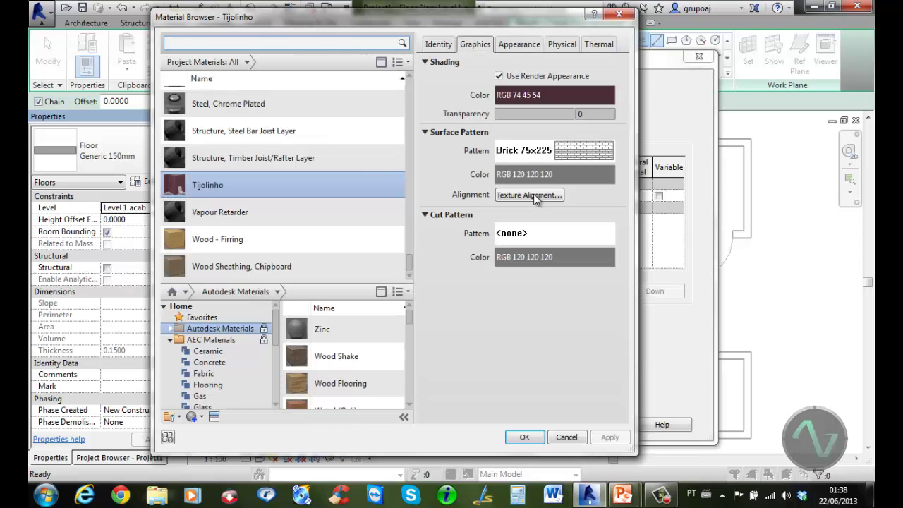
scroll(304, 92, up, 1)
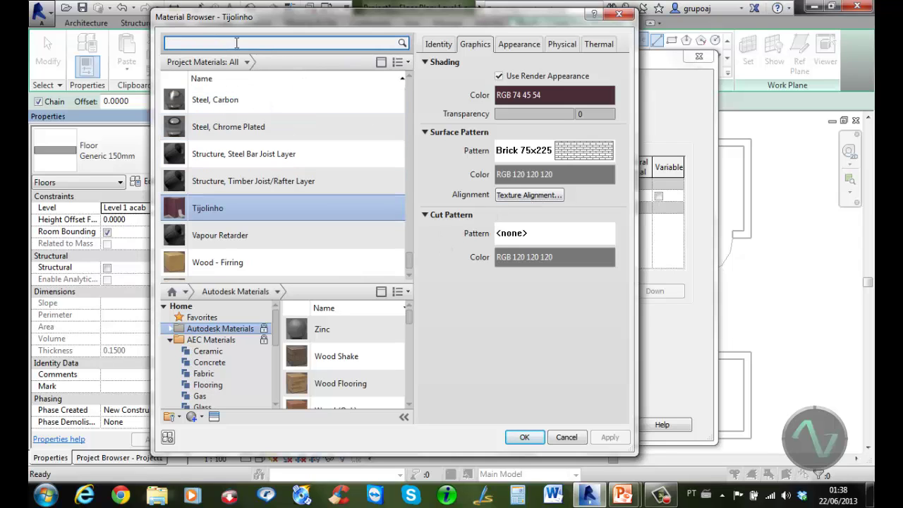
text(ce)
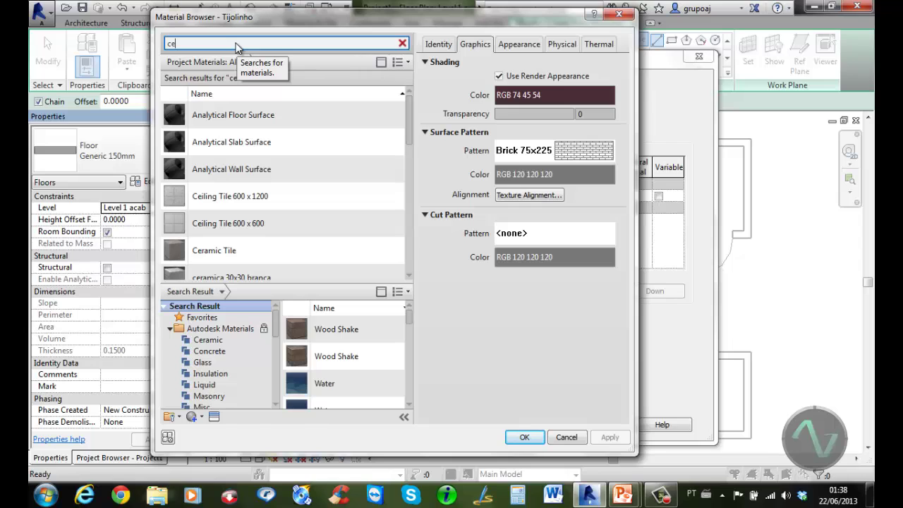
click(259, 265)
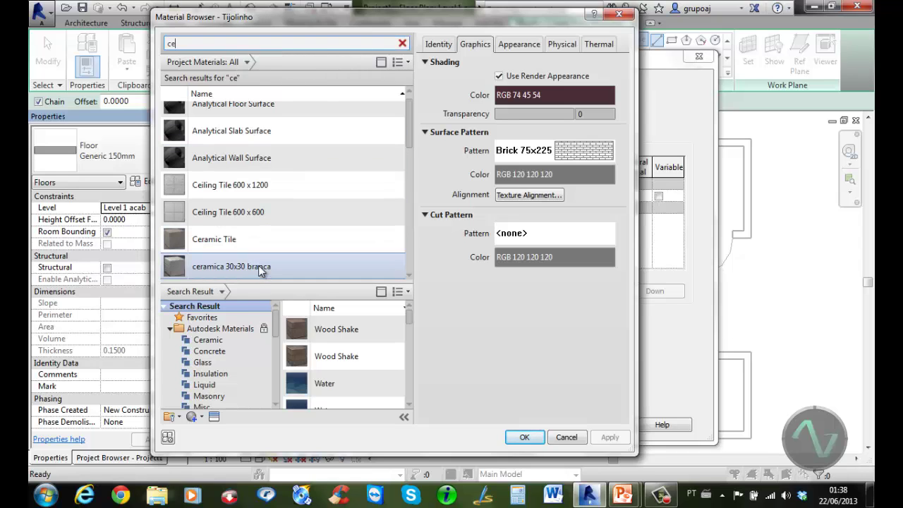
click(258, 265)
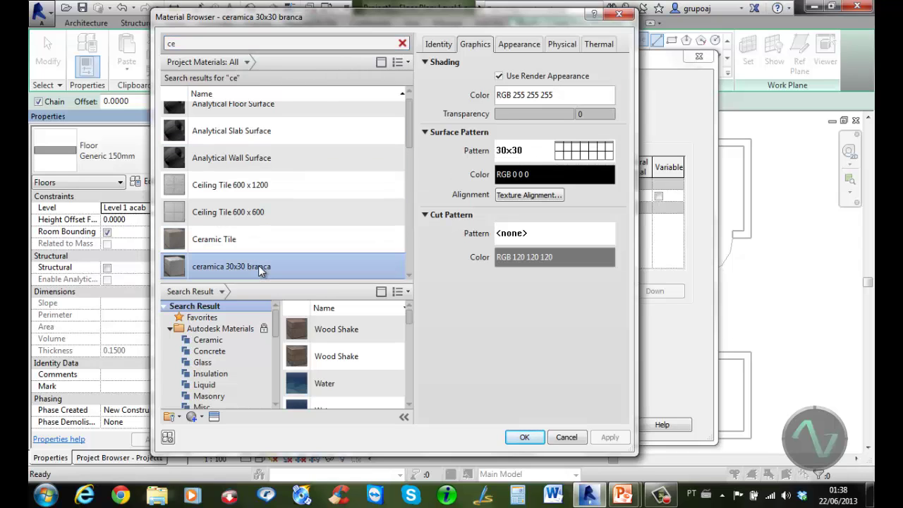
click(529, 437)
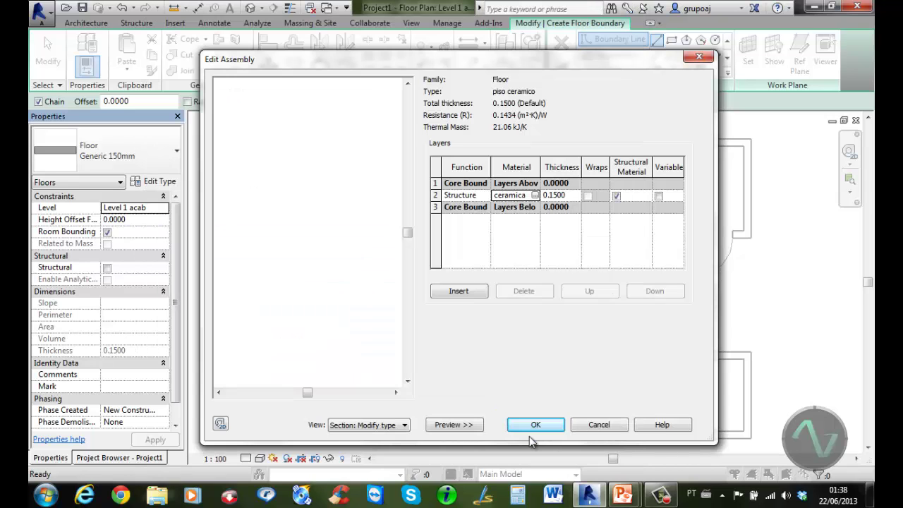
click(537, 426)
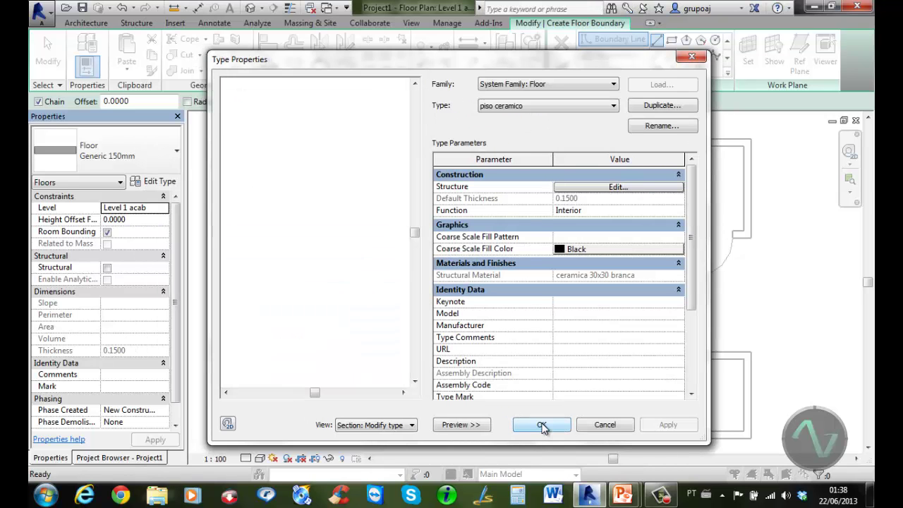
click(541, 425)
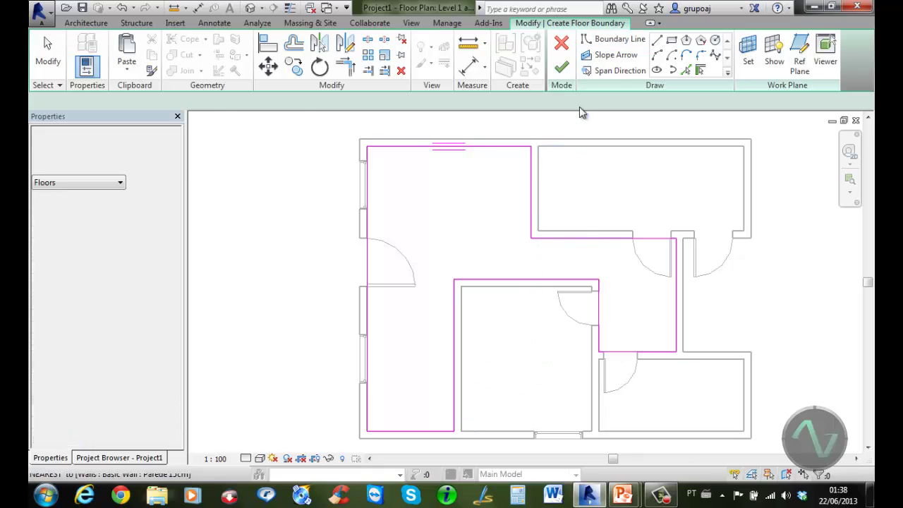
Step: Finish the ceramic floor sketch and switch the plan view to a shaded visual style
click(562, 68)
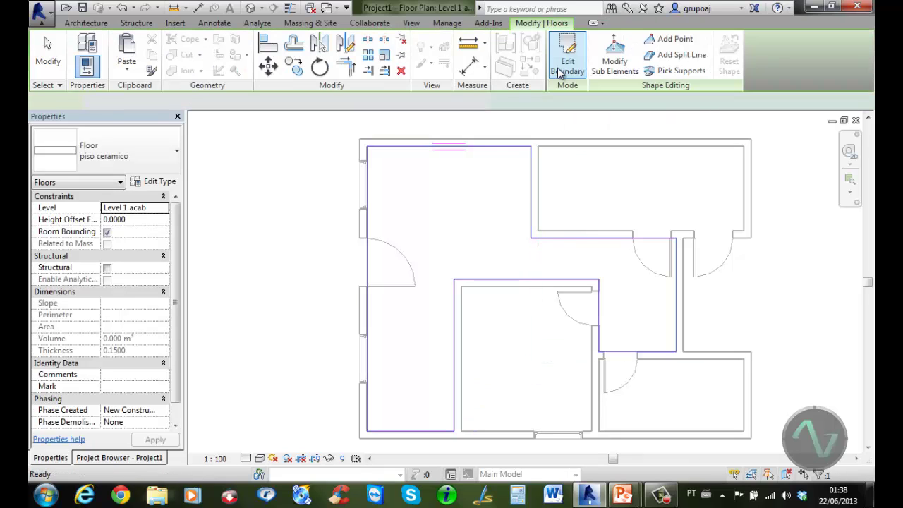
click(368, 127)
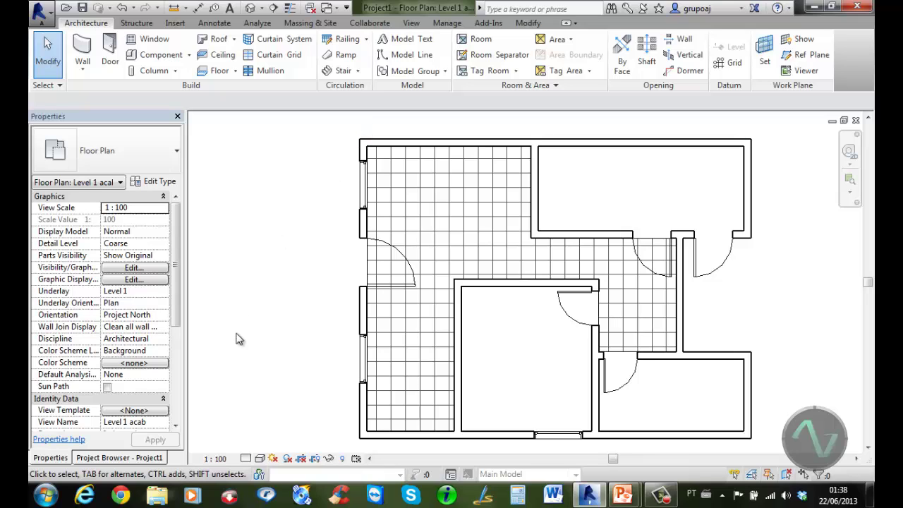
click(259, 459)
click(277, 407)
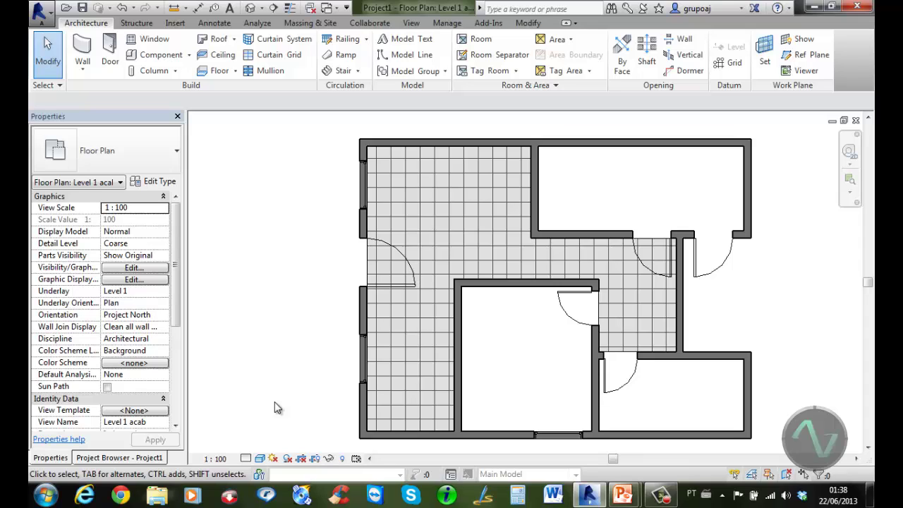
Step: Align the ceramic floor's tile grid with the inner faces of the left and top exterior walls at their corner
scroll(367, 127, up, 3)
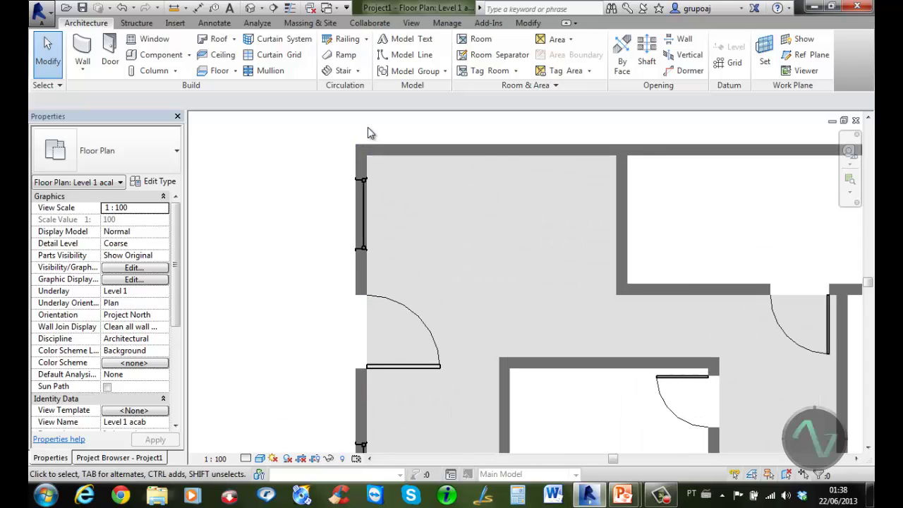
scroll(368, 127, up, 2)
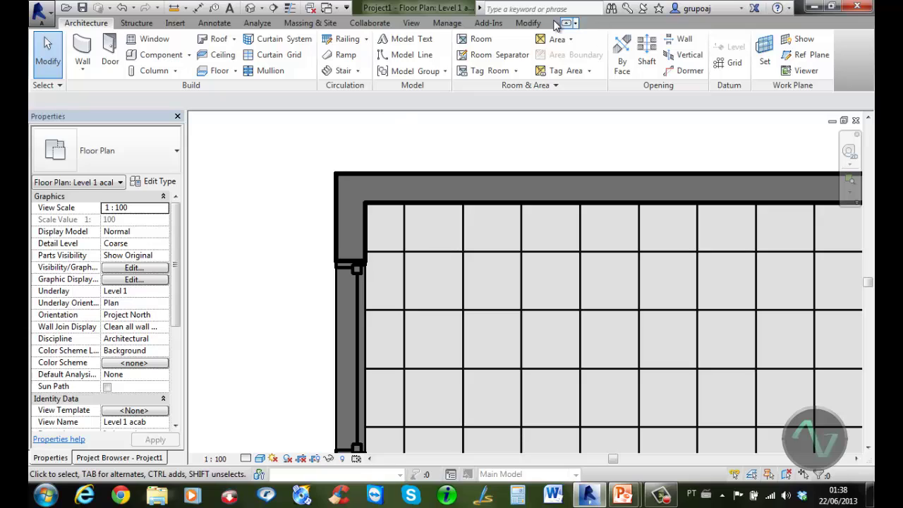
click(529, 23)
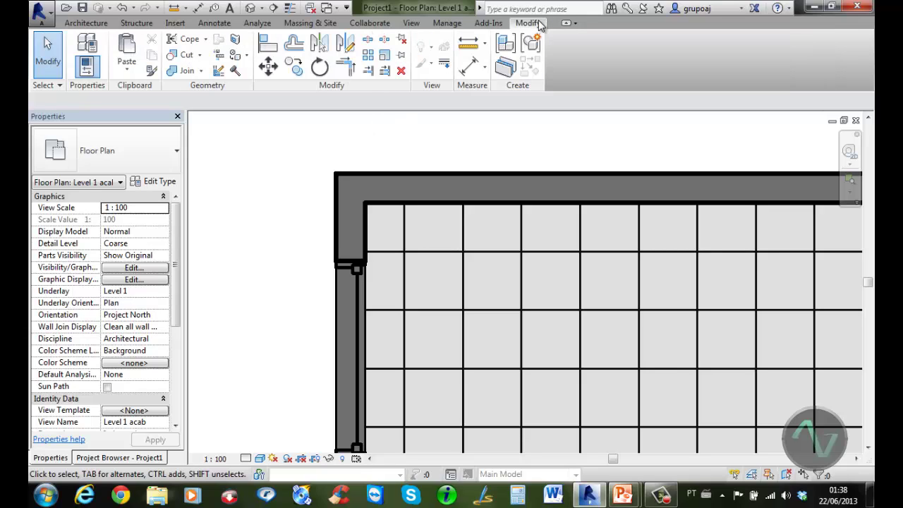
click(271, 46)
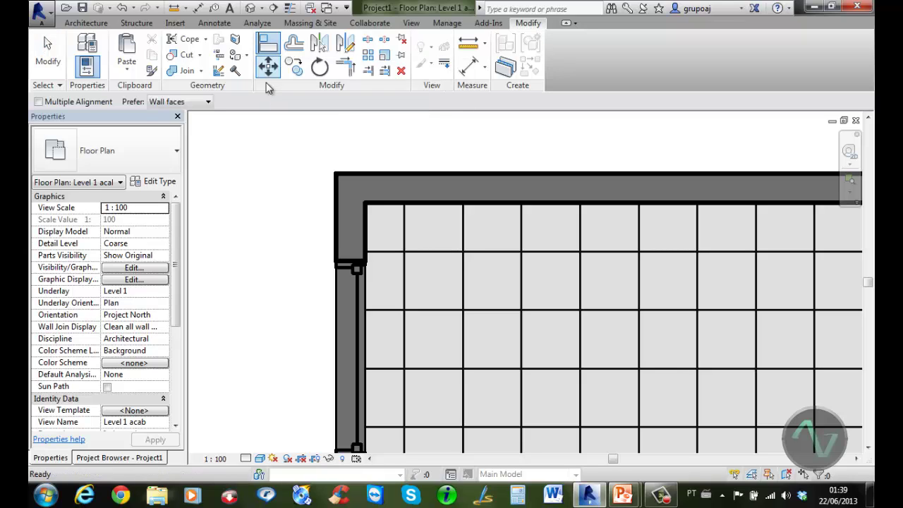
click(366, 227)
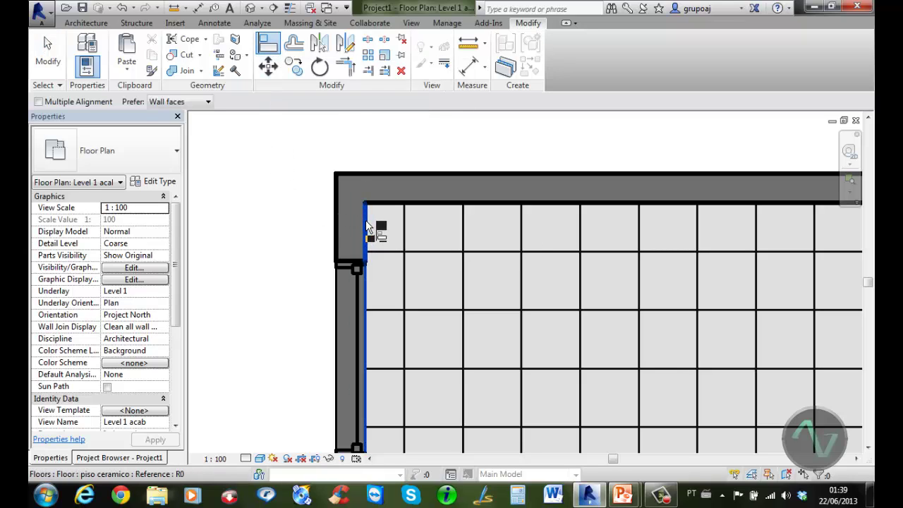
click(405, 232)
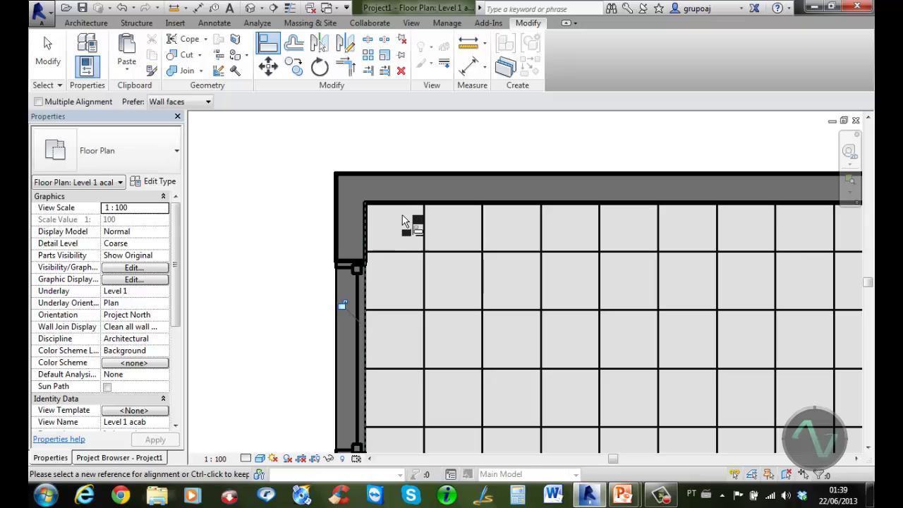
click(405, 204)
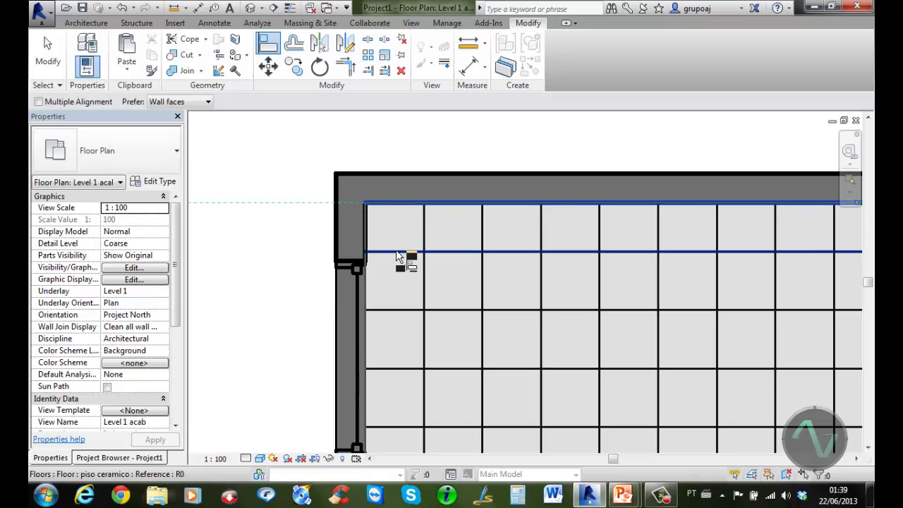
click(396, 250)
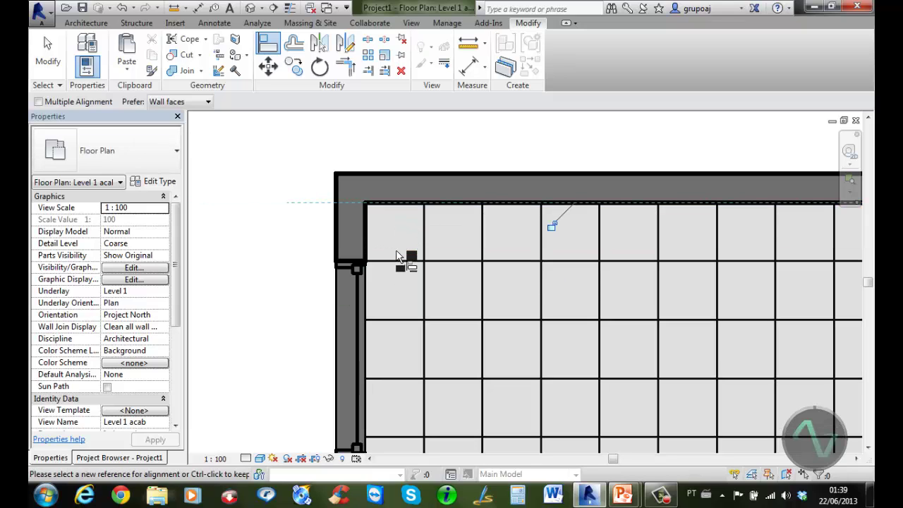
click(48, 53)
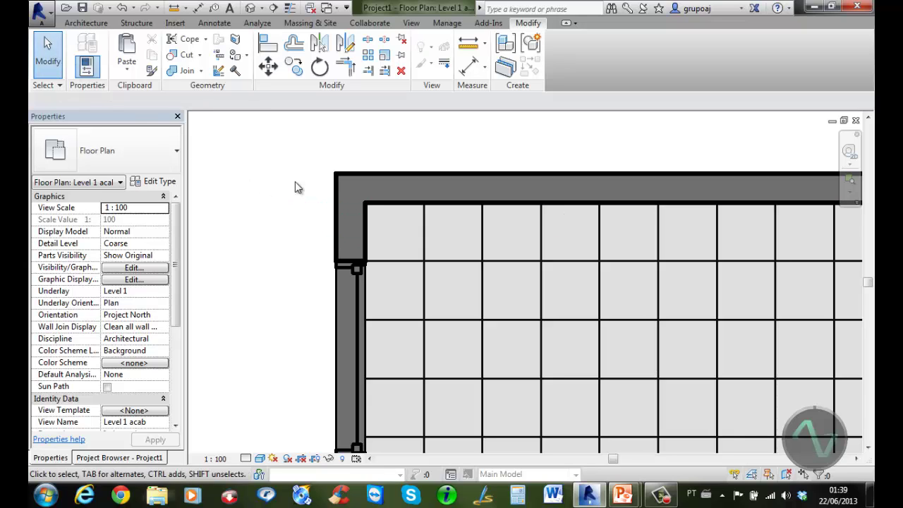
Step: Examine the ceramic floor's edge at the upper-right room's doorway and its tile layout across the plan
scroll(295, 182, down, 6)
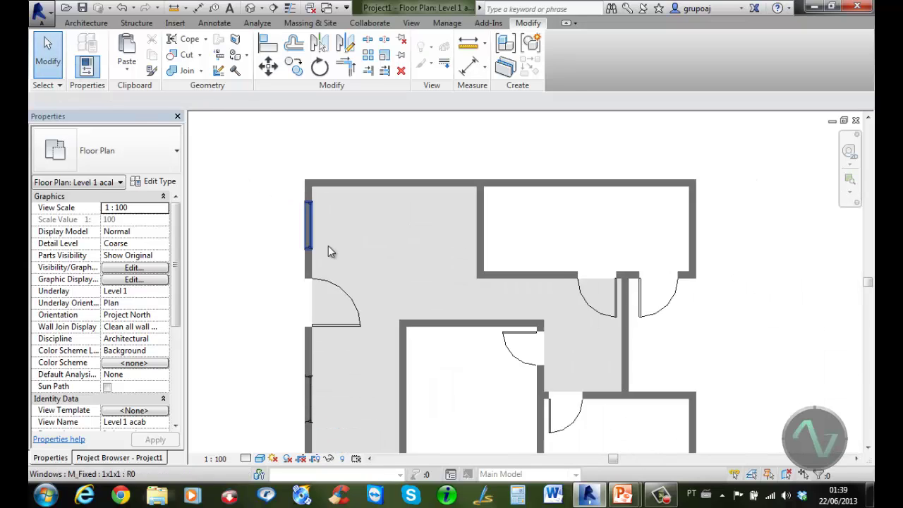
scroll(328, 251, down, 2)
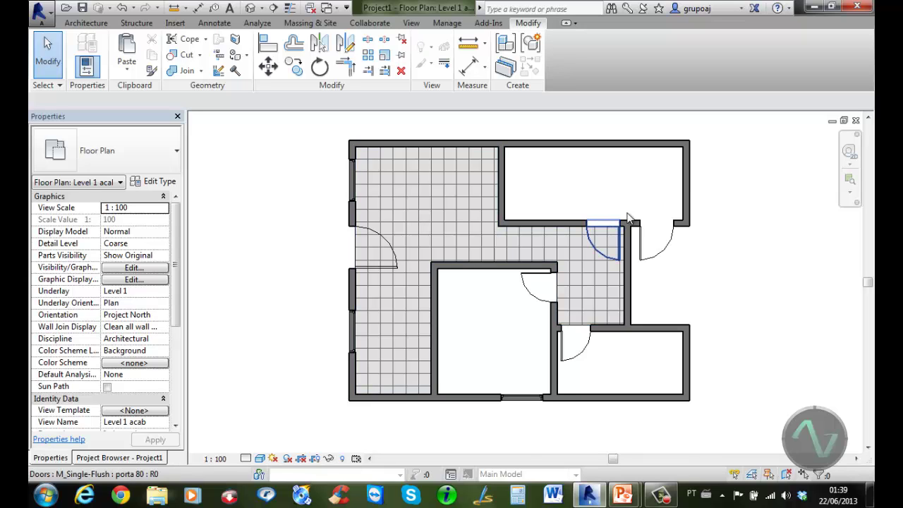
scroll(614, 224, up, 4)
scroll(613, 224, up, 3)
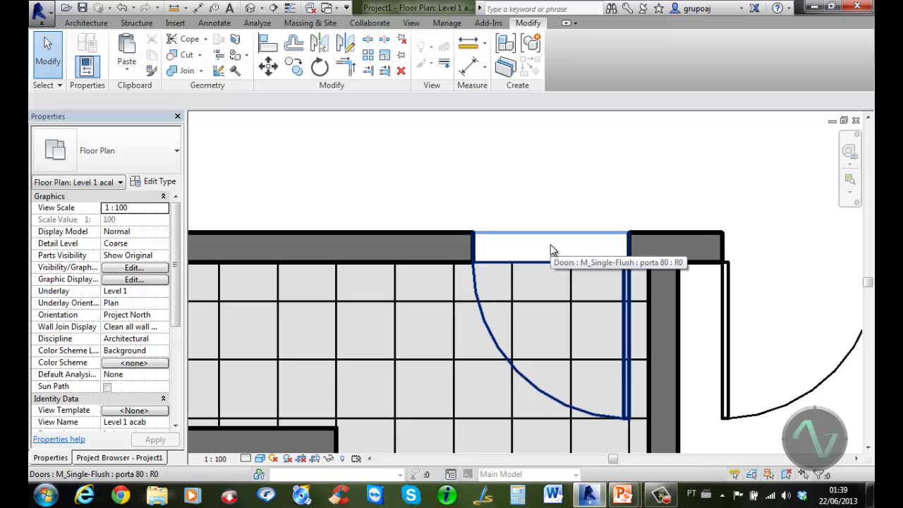
scroll(536, 247, down, 5)
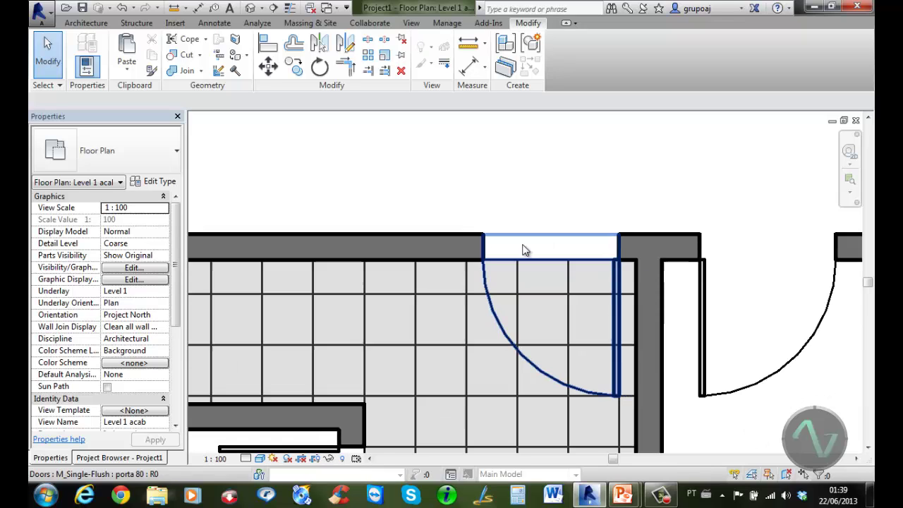
scroll(406, 185, down, 3)
middle_drag(390, 162, 556, 186)
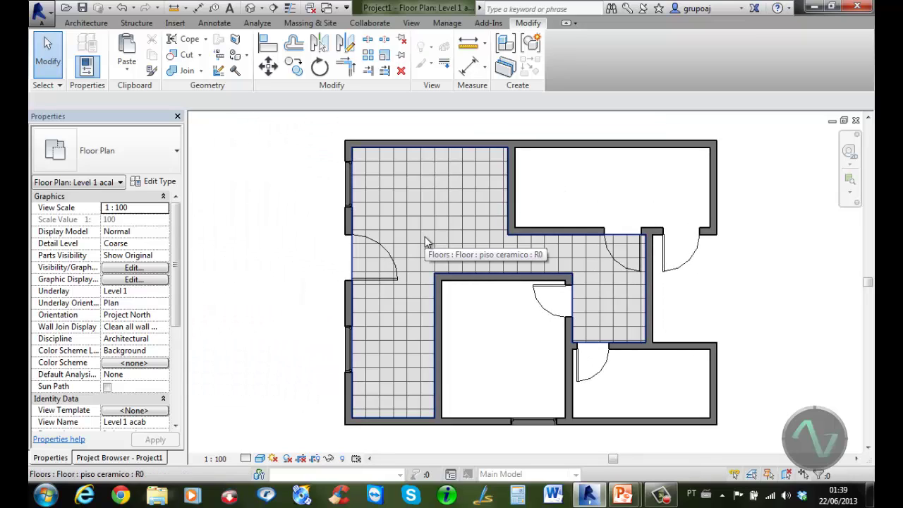
Step: In the Level 1 ceiling plan, place an automatic 600 x 600mm Grid ceiling in the large irregular room with the hallway
click(127, 459)
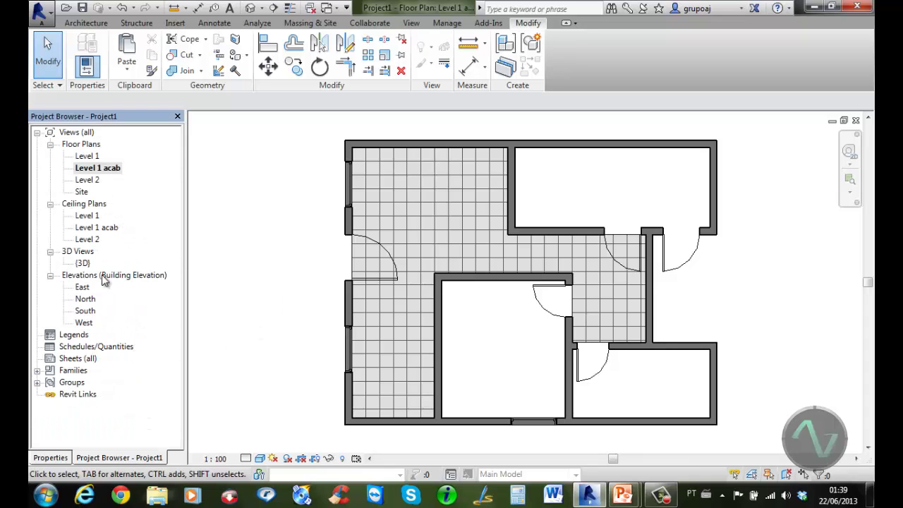
double_click(90, 216)
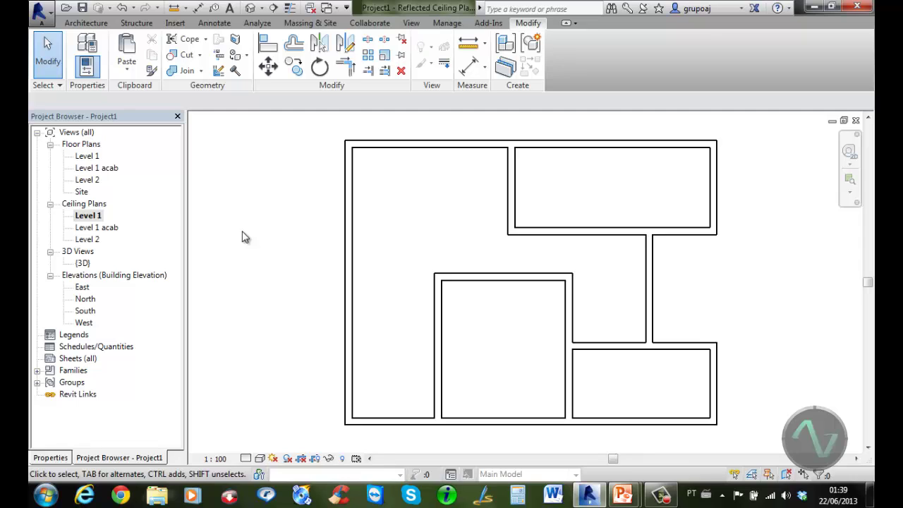
click(96, 24)
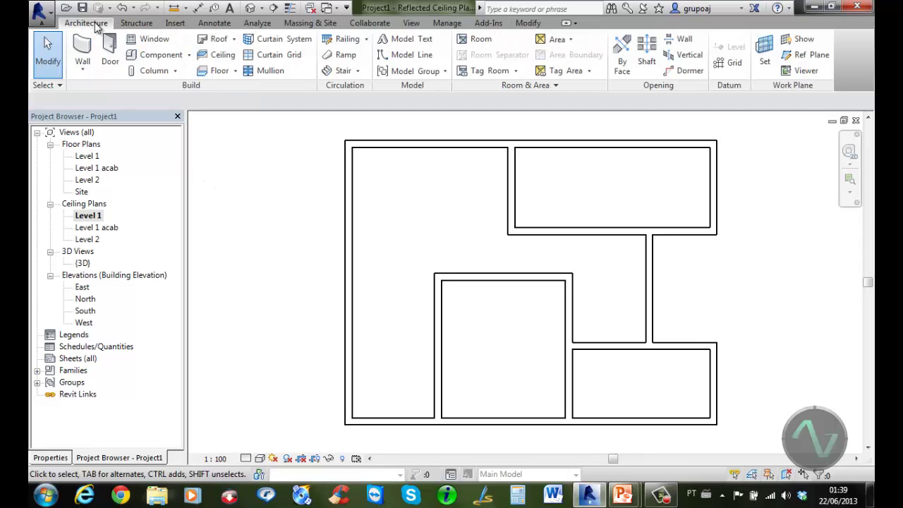
click(230, 62)
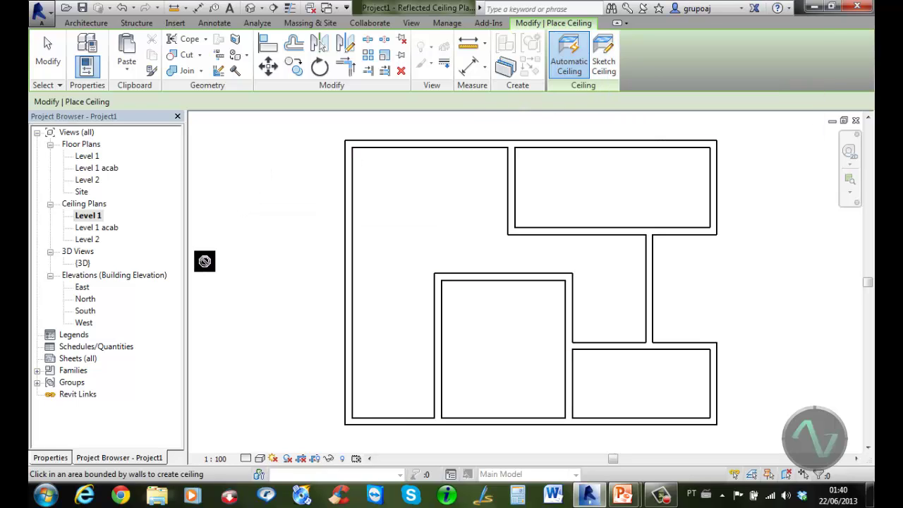
click(40, 459)
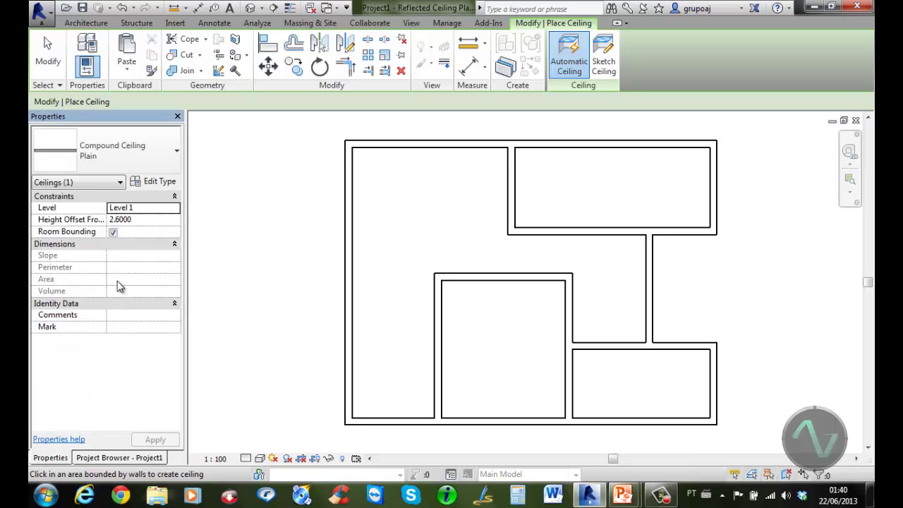
click(152, 146)
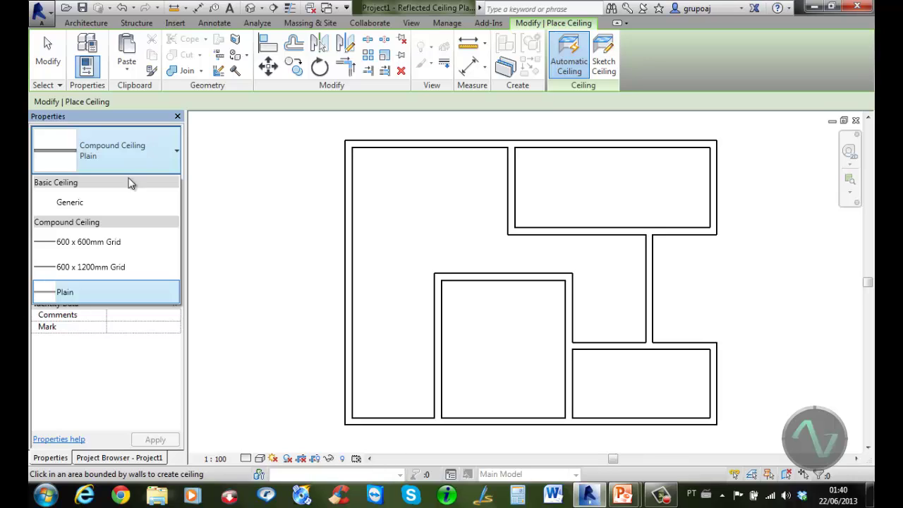
click(101, 243)
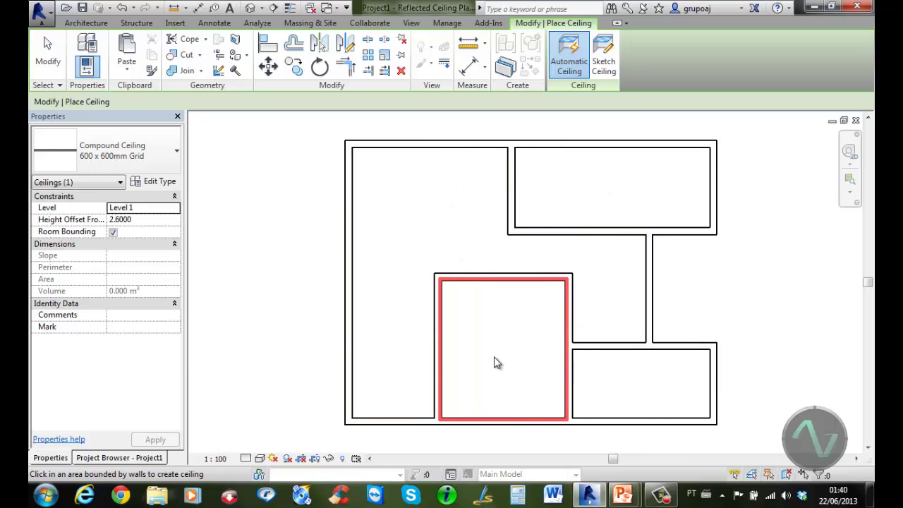
click(426, 219)
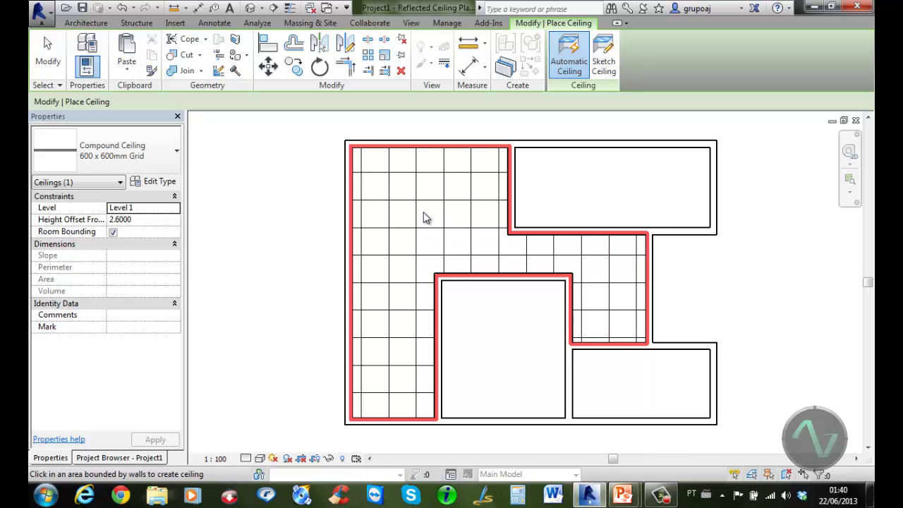
Step: Sketch a rectangular 600 x 600mm Grid ceiling along the inner wall faces of the upper-right room and finish it
click(606, 56)
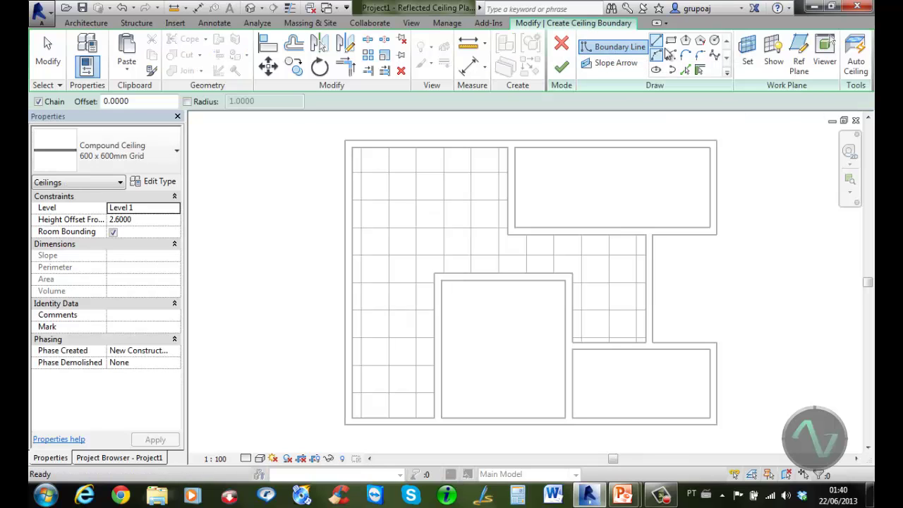
click(671, 43)
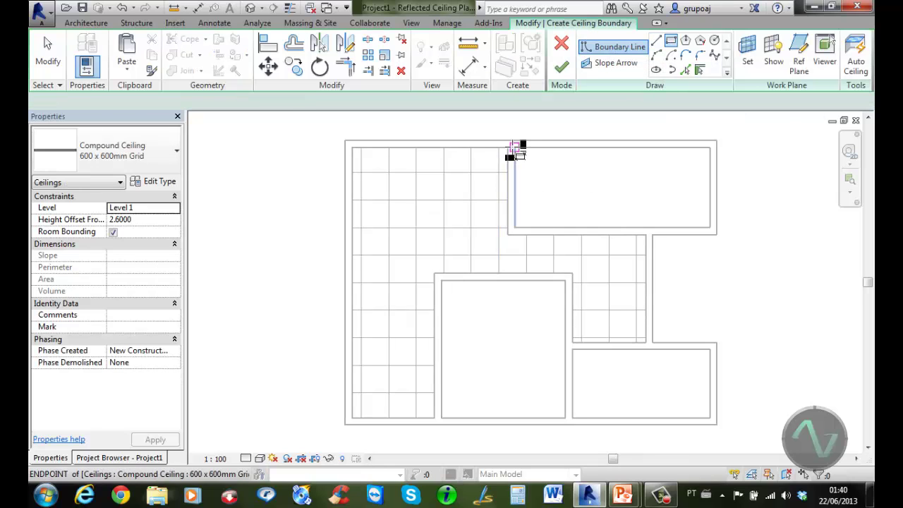
click(515, 147)
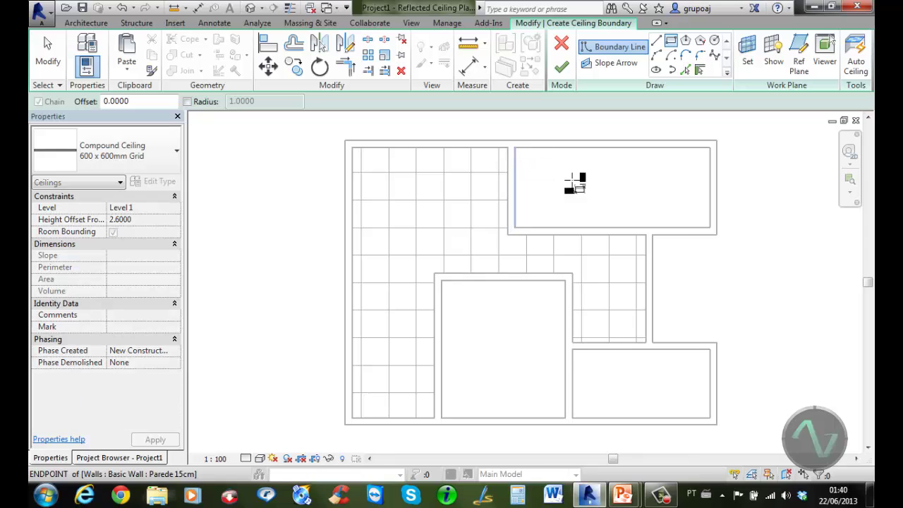
click(710, 227)
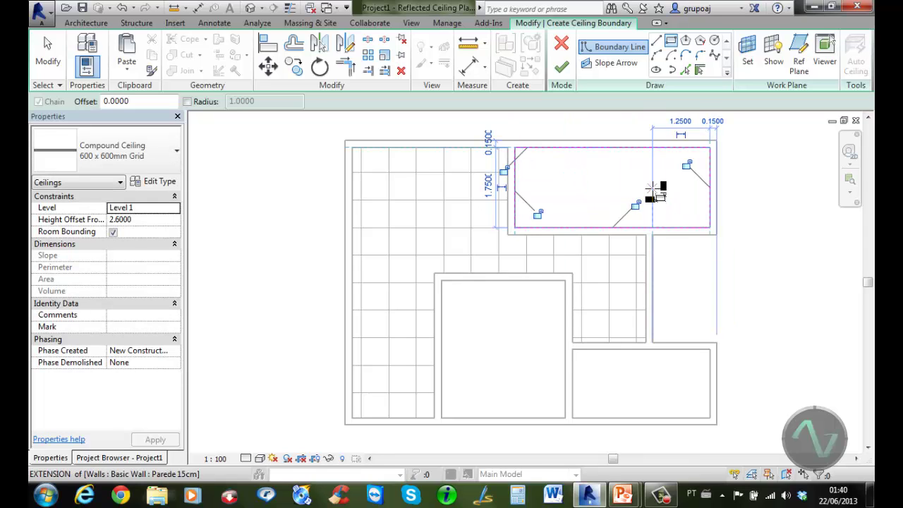
click(561, 67)
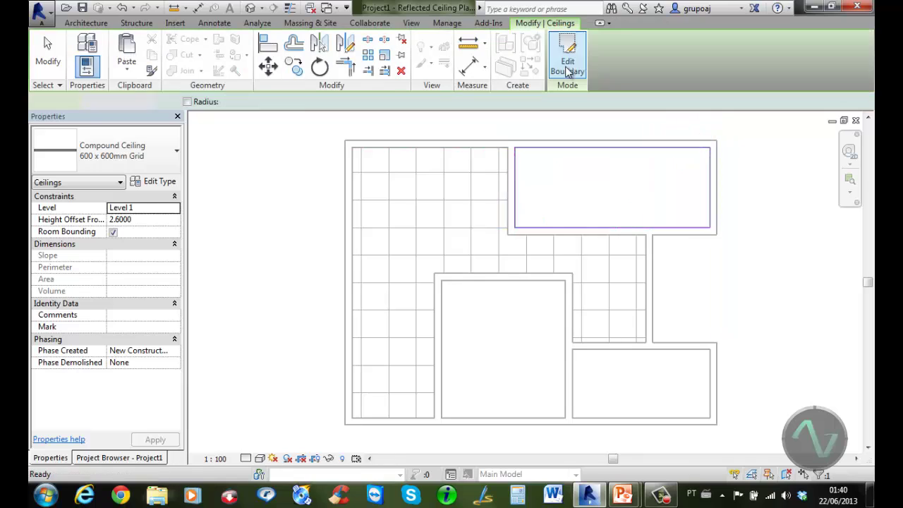
click(738, 199)
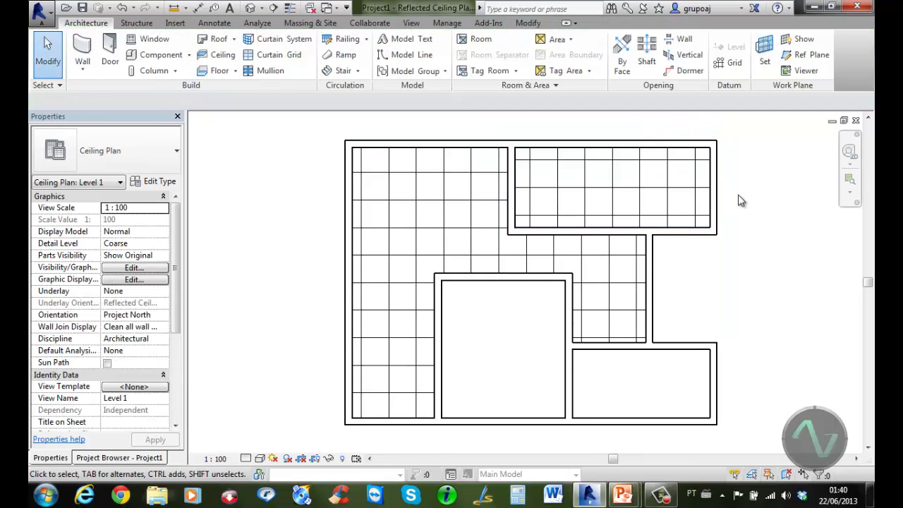
Step: In the 3D view, set the large room's ceiling height offset to 2.4000
click(250, 8)
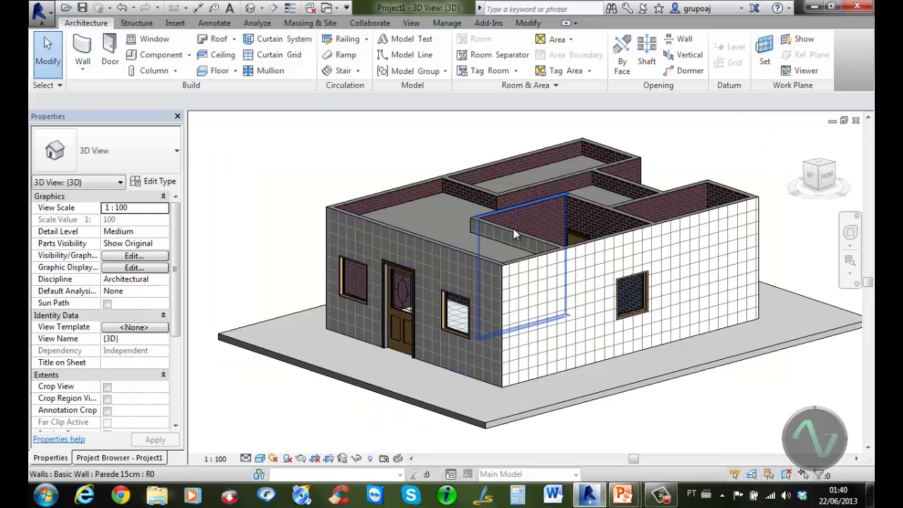
shift+middle_drag(511, 235, 523, 189)
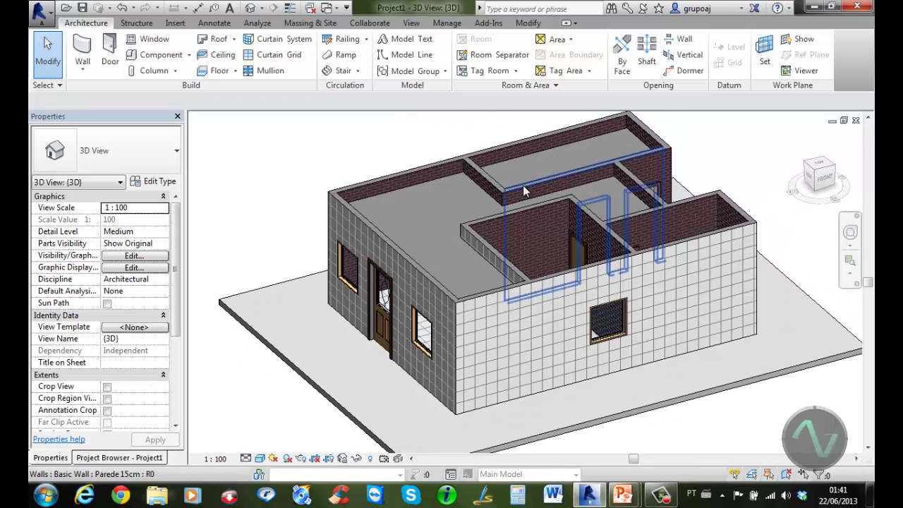
click(431, 183)
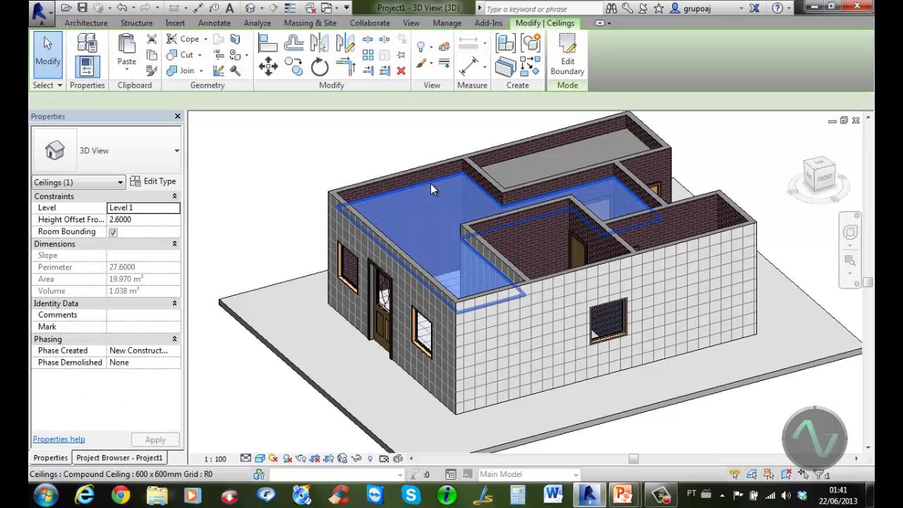
click(150, 219)
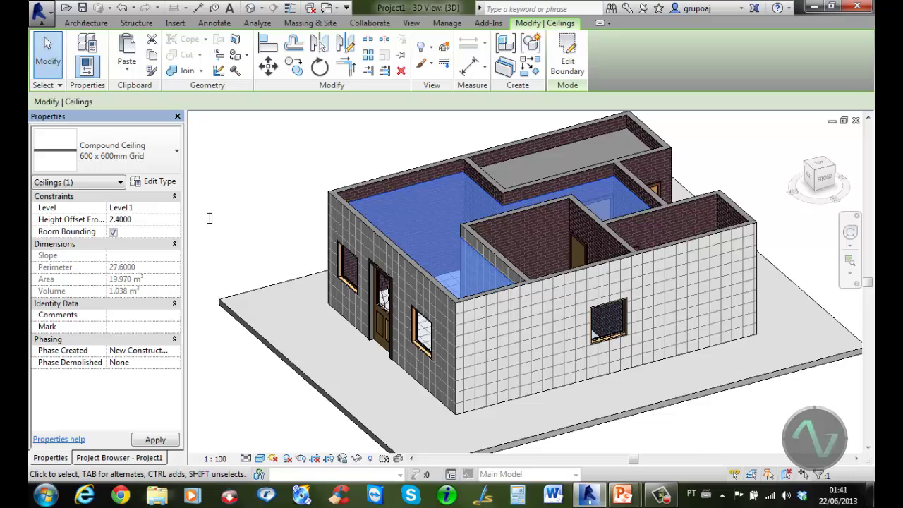
key(Escape)
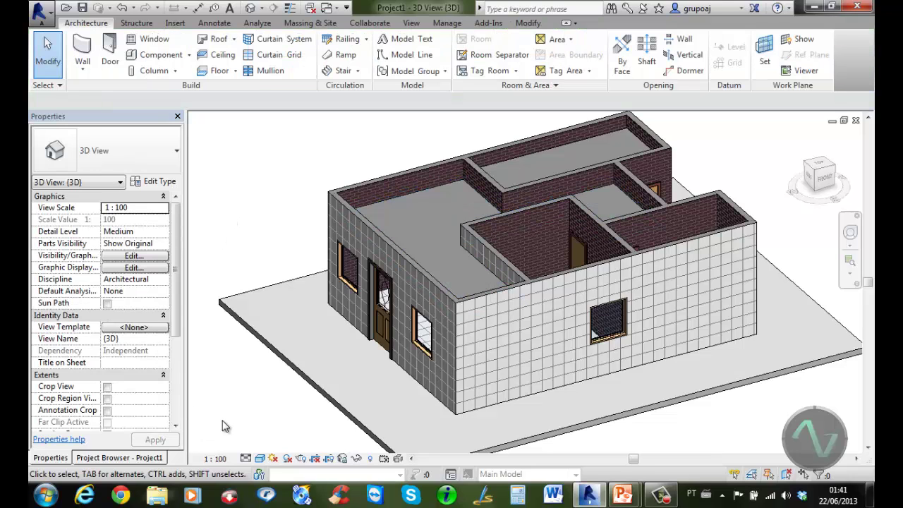
Step: Open the Level 1 floor plan
click(149, 460)
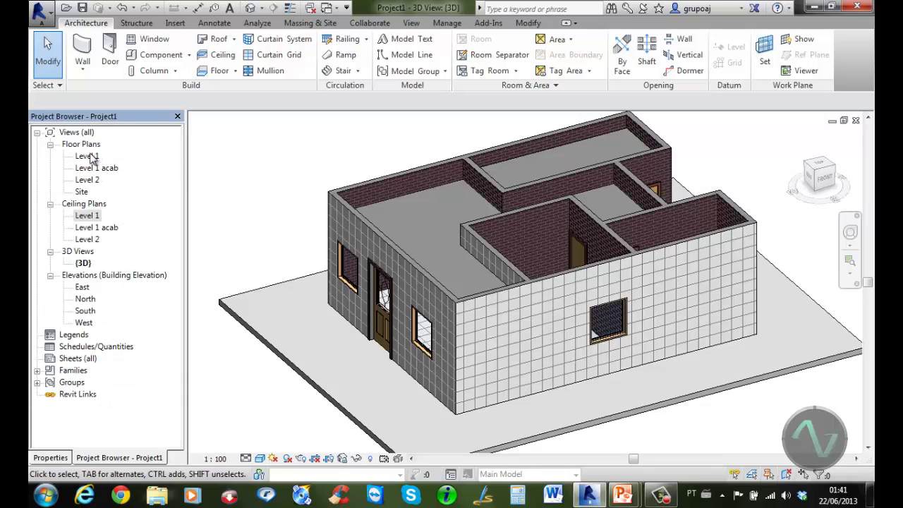
double_click(87, 155)
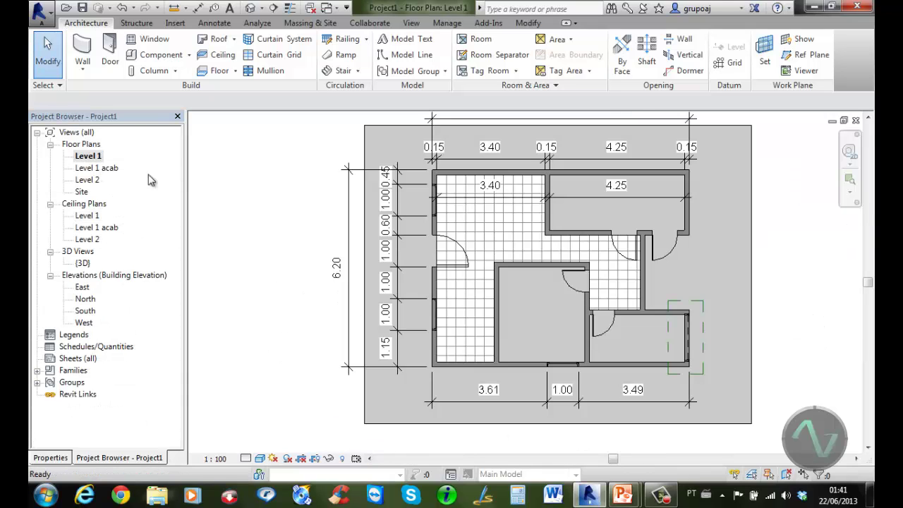
Step: Load the M_Table-Dining Round w Chairs family from Furniture > Tables and place one table in the lower-left part of the tiled room
scroll(507, 226, up, 2)
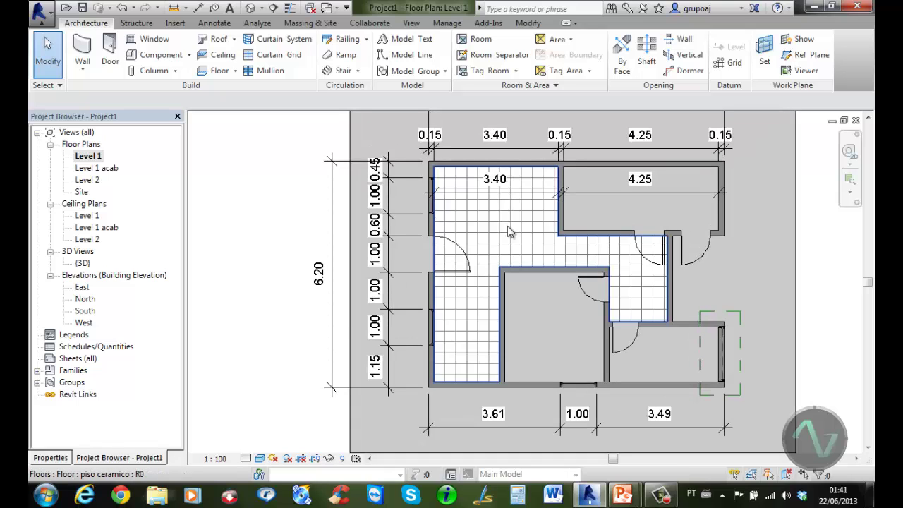
scroll(507, 225, up, 1)
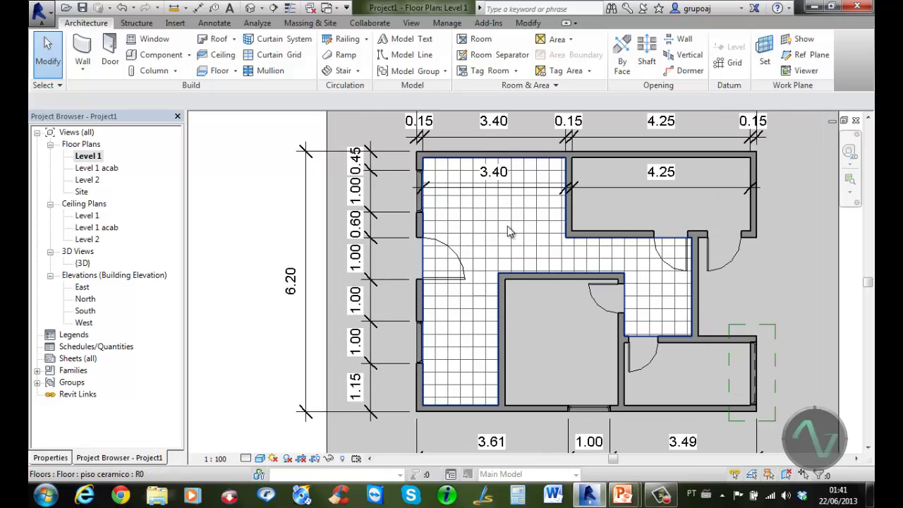
click(159, 56)
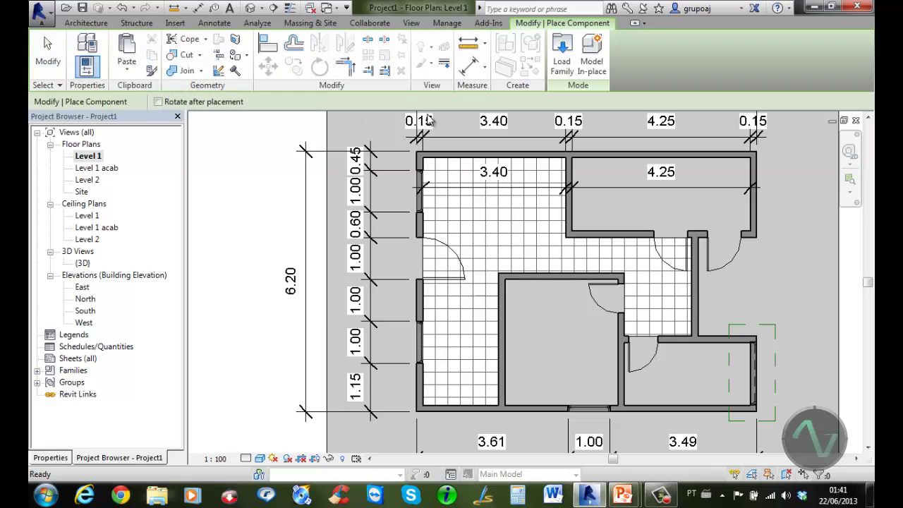
click(572, 69)
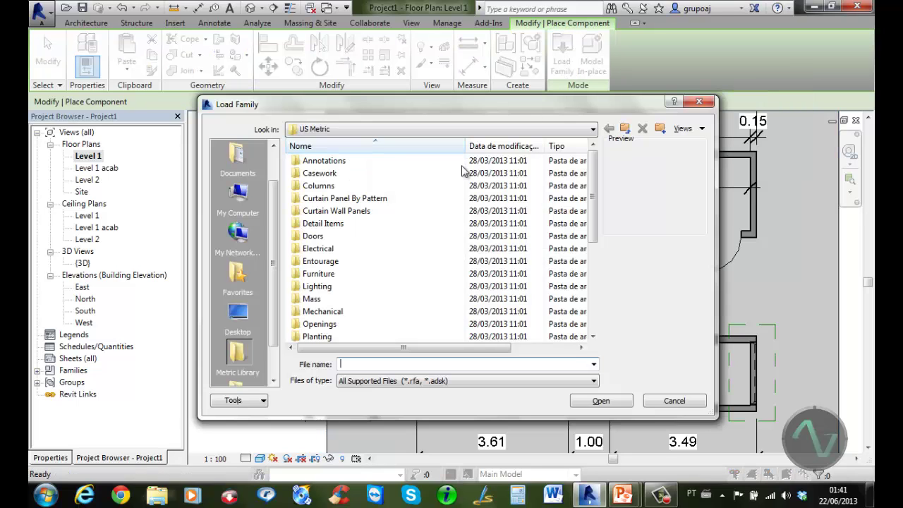
double_click(340, 277)
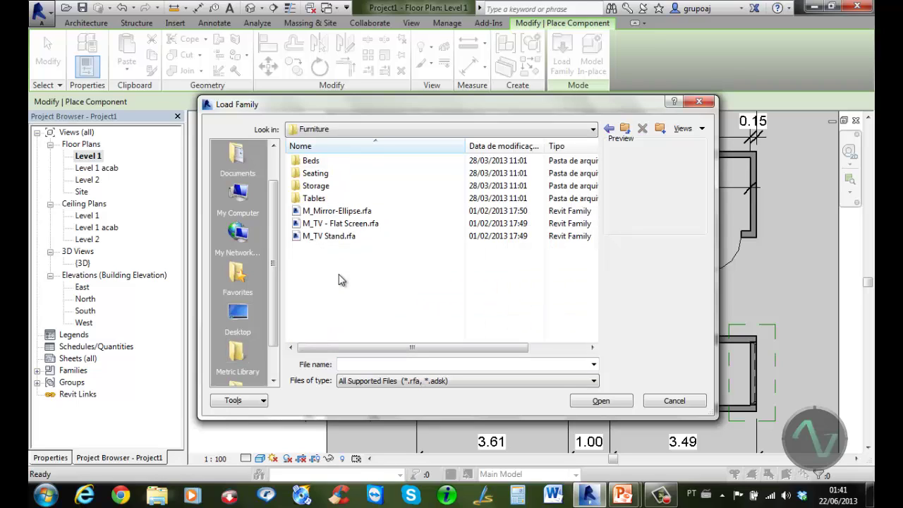
double_click(315, 198)
click(342, 186)
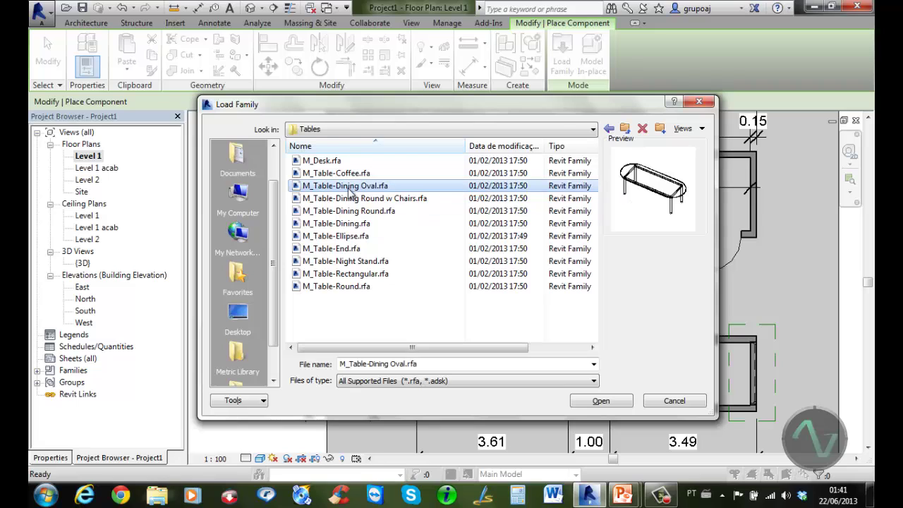
click(347, 198)
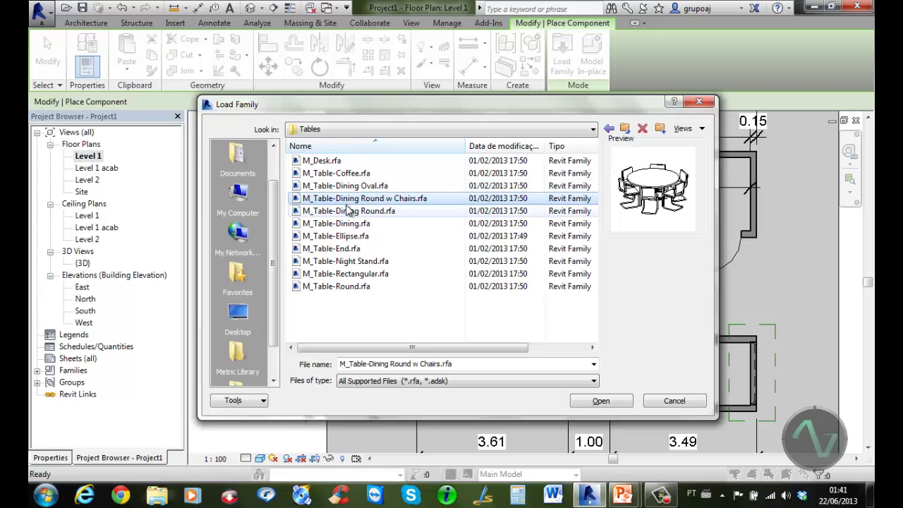
click(598, 401)
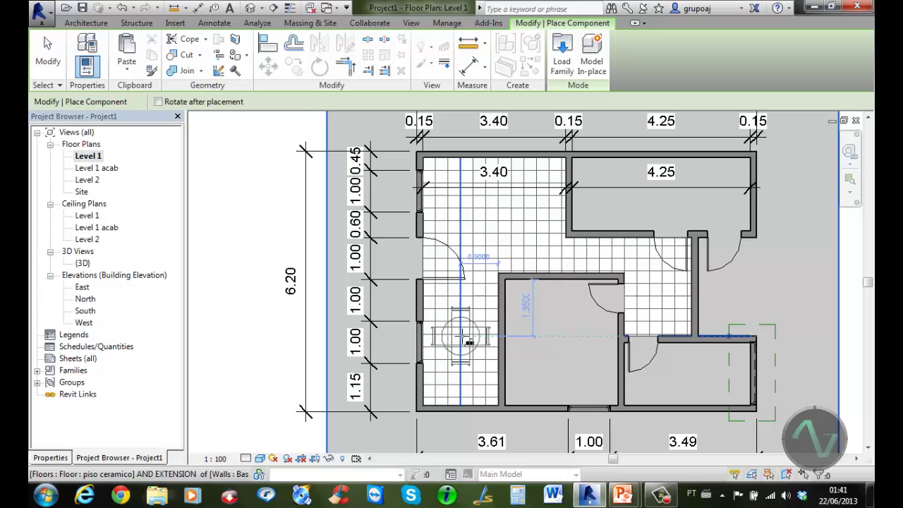
click(462, 339)
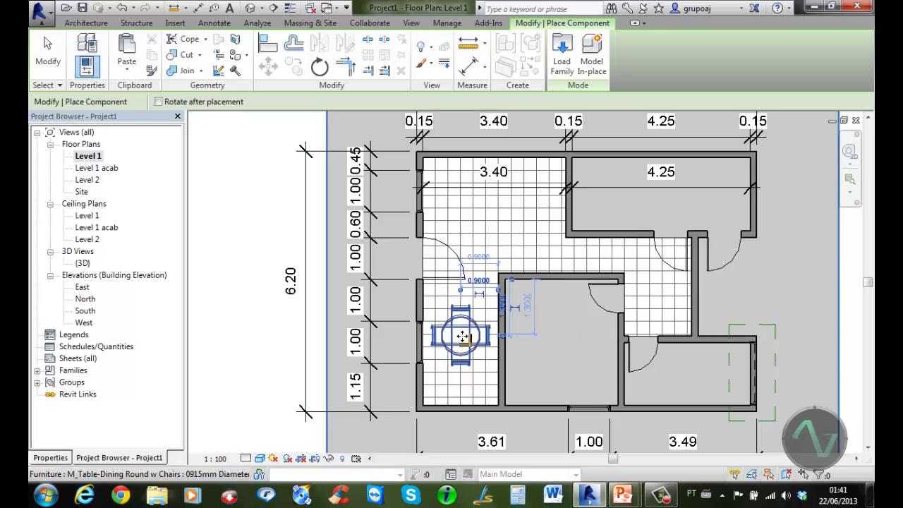
click(47, 53)
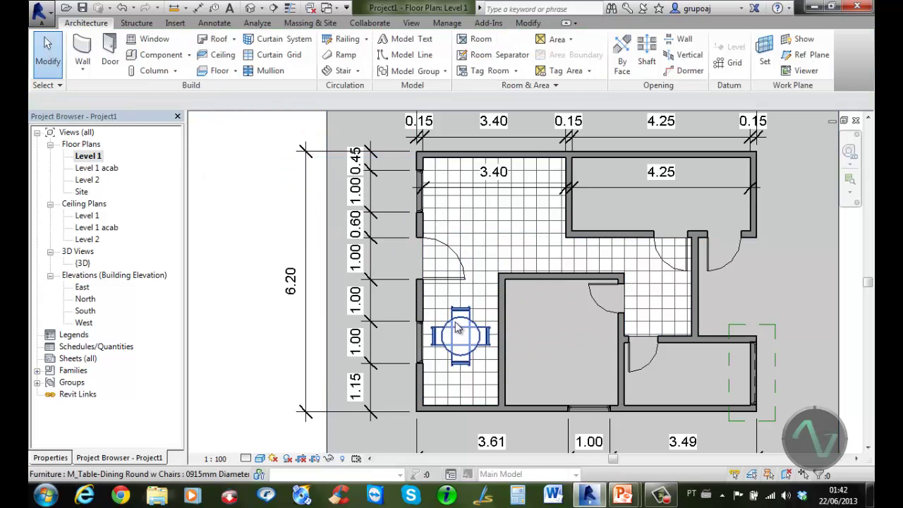
Step: Edit the dining table's type properties, setting Chairs to 6 and Diameter to 1
click(457, 326)
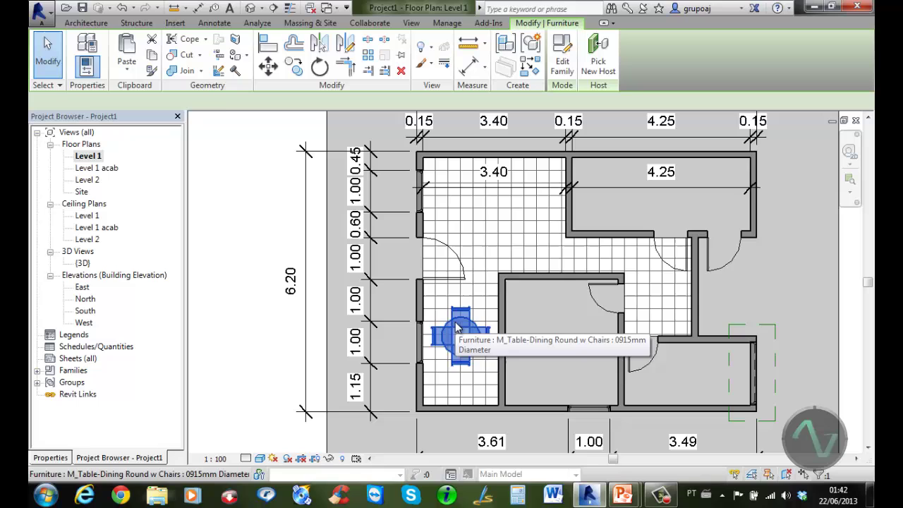
click(60, 460)
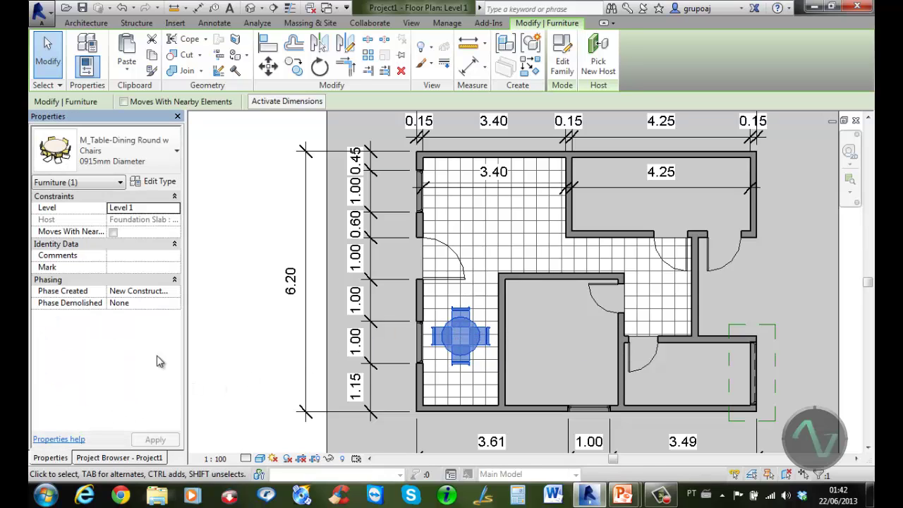
click(161, 182)
click(576, 187)
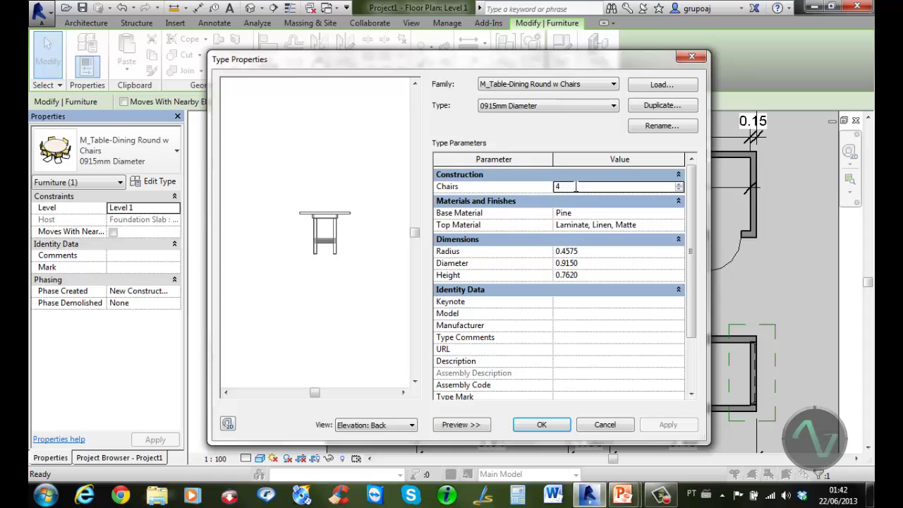
double_click(576, 187)
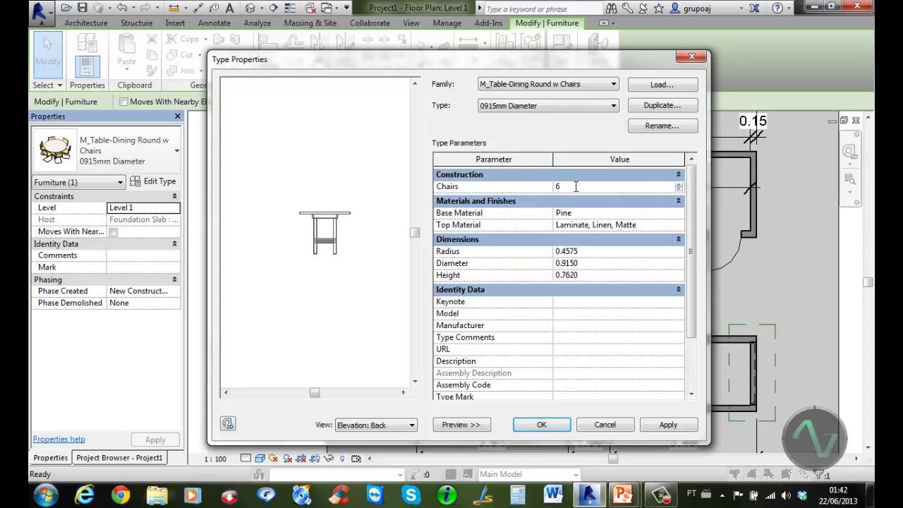
click(598, 263)
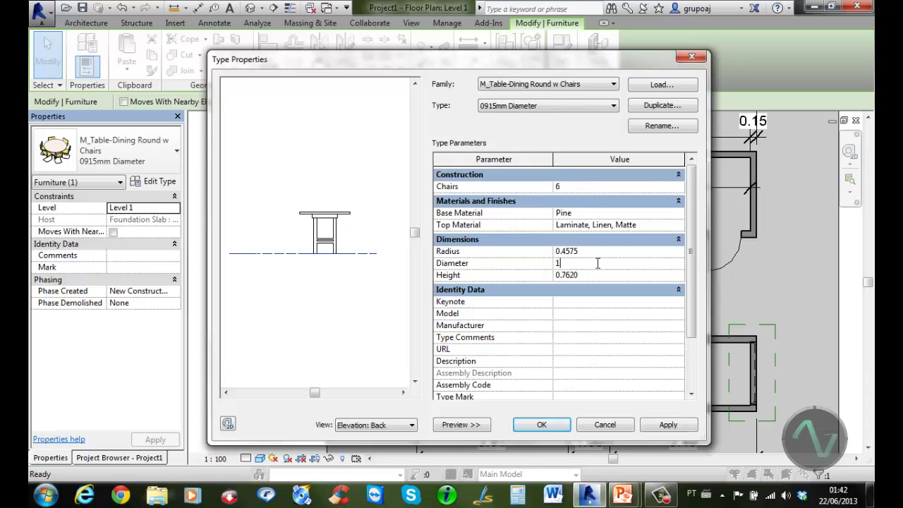
click(547, 424)
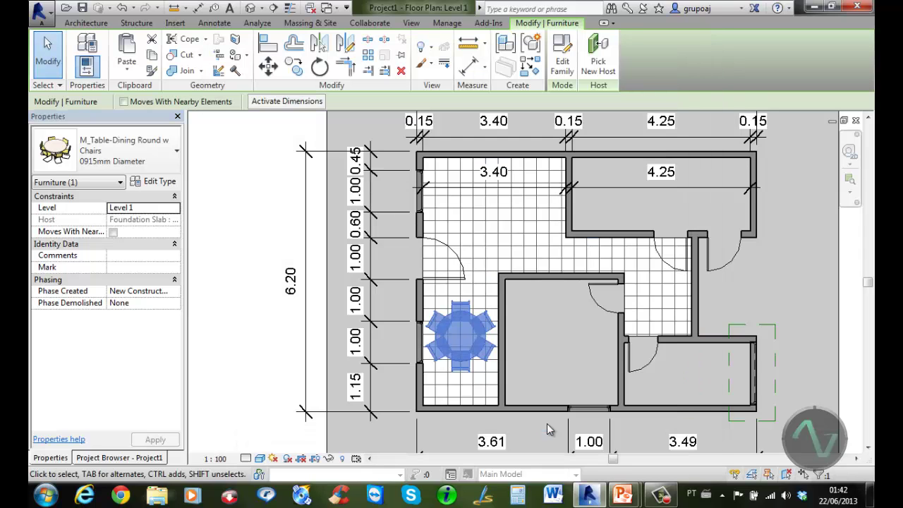
click(538, 333)
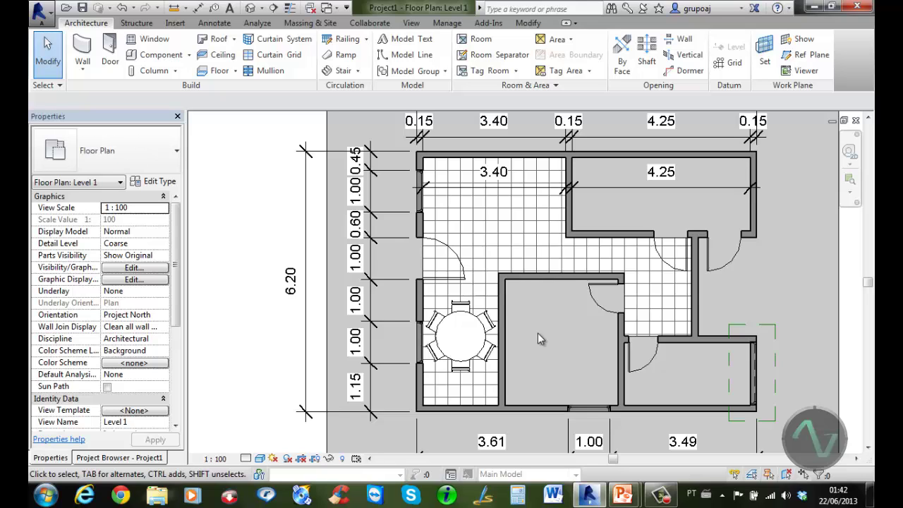
Step: Load the M_Chair-Corbu family from Furniture > Seating and place two armchairs side by side along the tiled room's upper wall
click(169, 56)
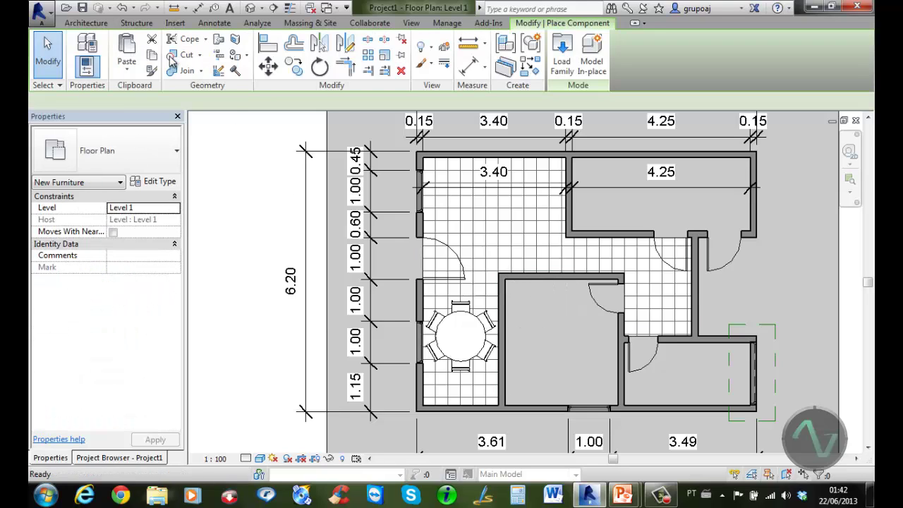
click(563, 62)
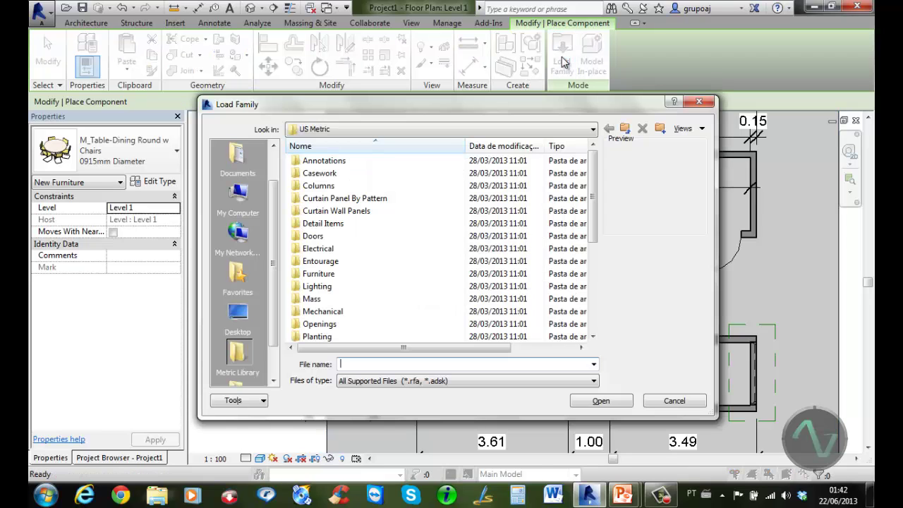
double_click(331, 273)
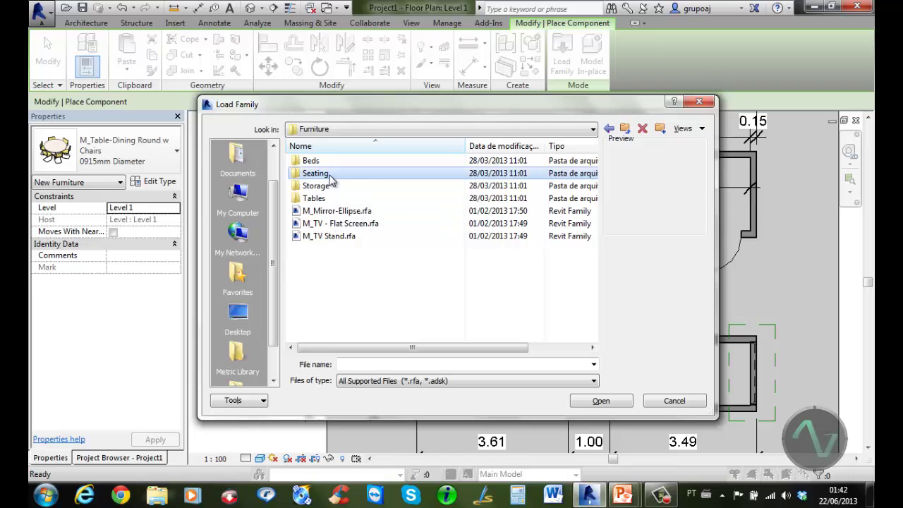
double_click(321, 175)
click(342, 161)
key(Down)
key(Down)
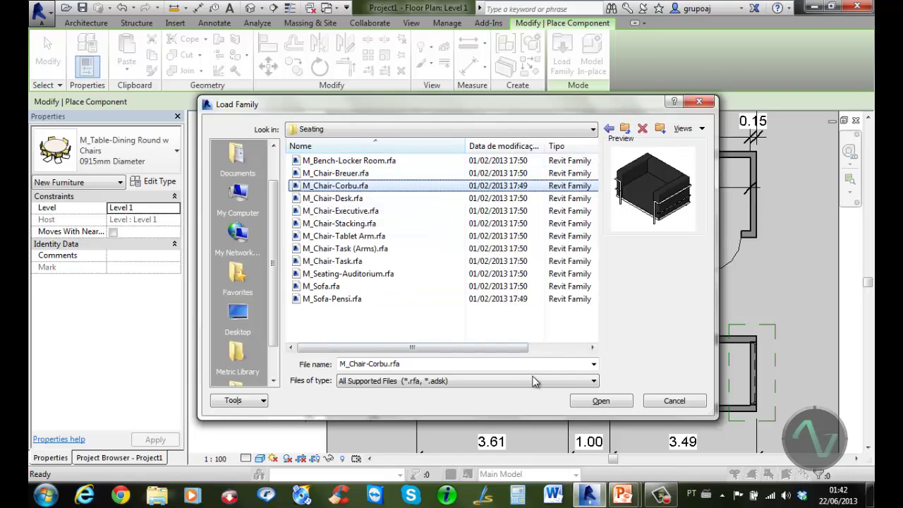
click(610, 401)
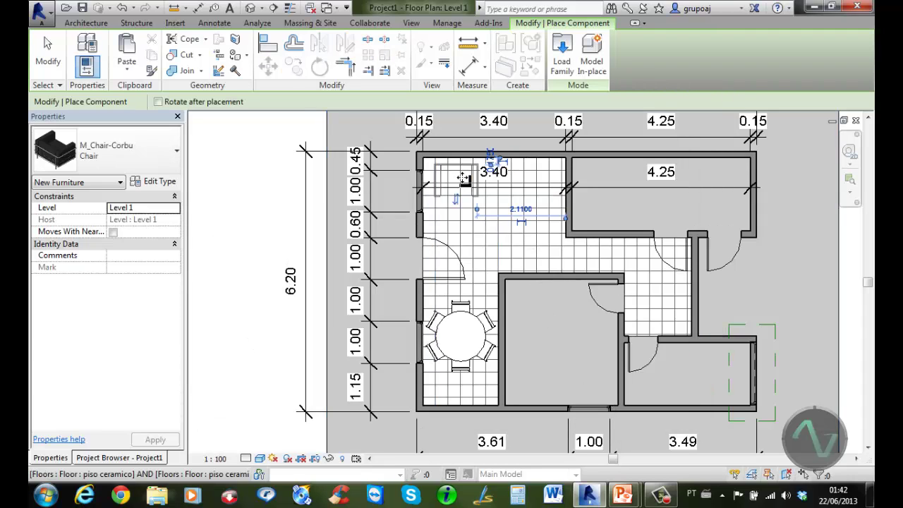
click(532, 177)
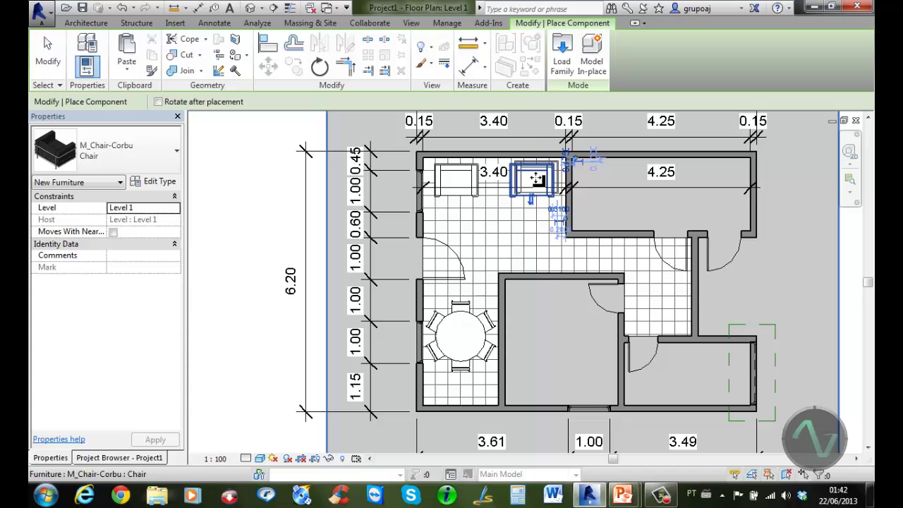
Step: Load the M_RPC Male family from Entourage and place the figure, rotated to face right, below the left armchair
click(562, 51)
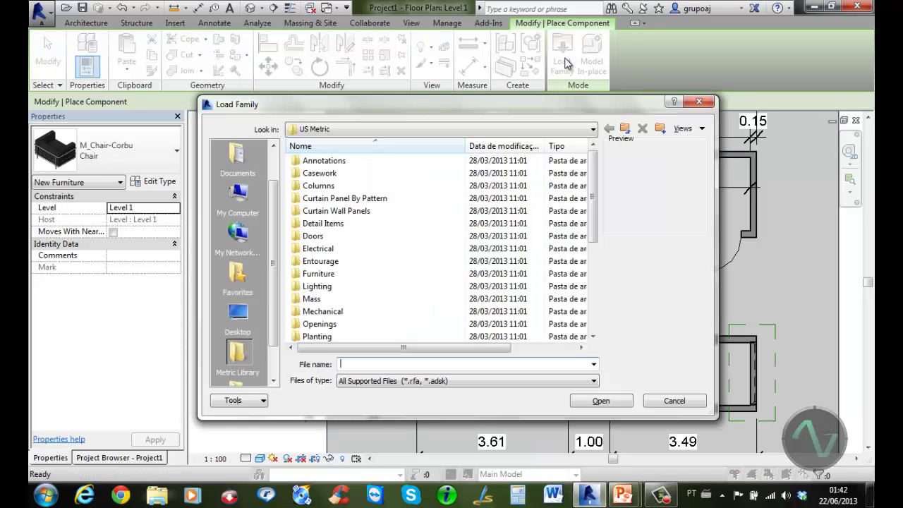
double_click(340, 261)
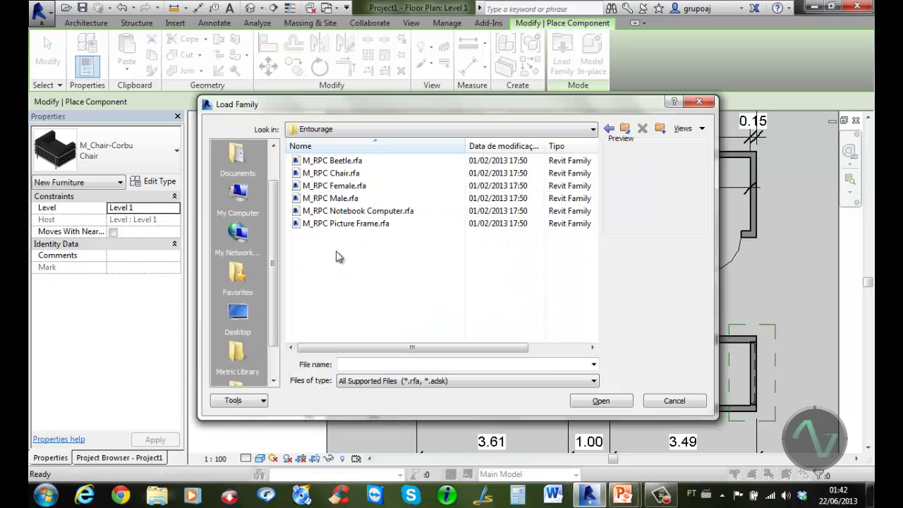
click(344, 198)
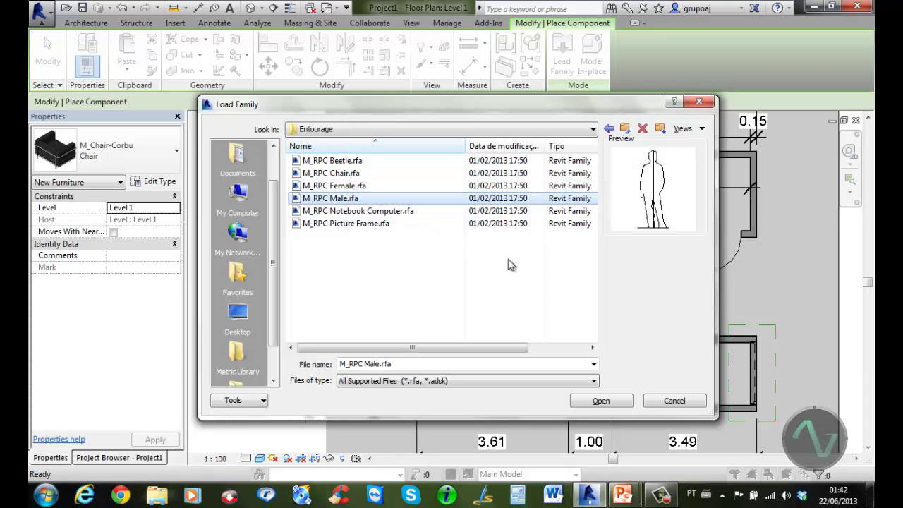
click(601, 401)
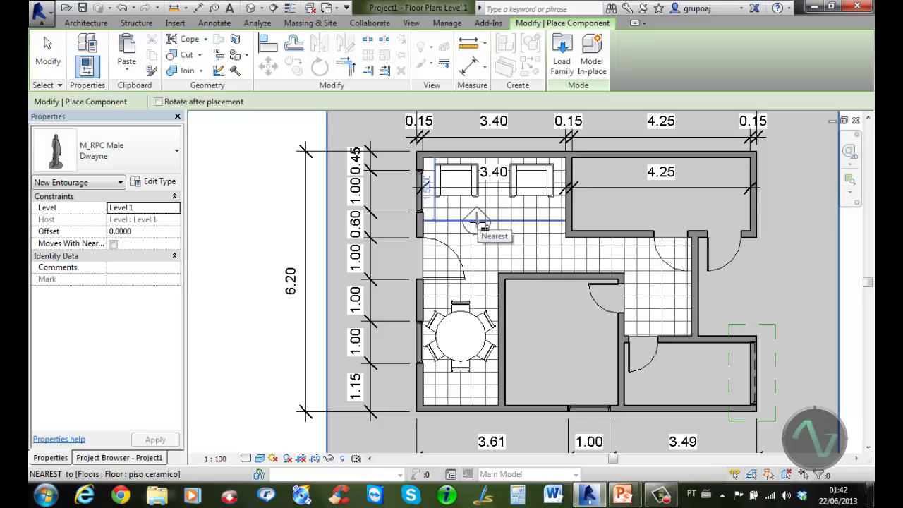
key(space)
key(space)
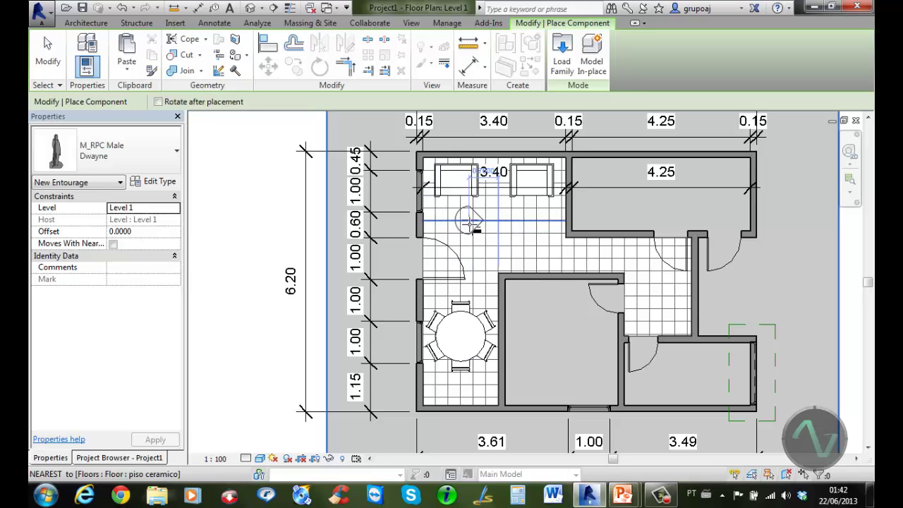
key(space)
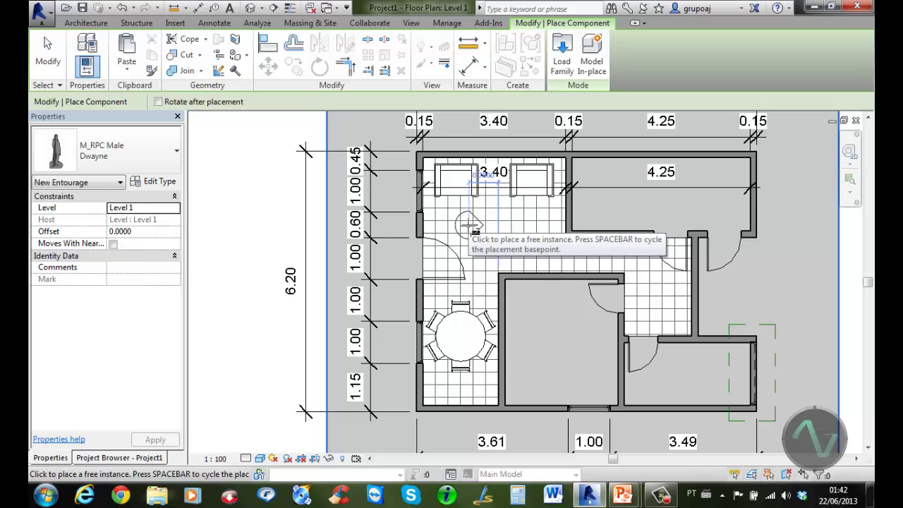
click(473, 228)
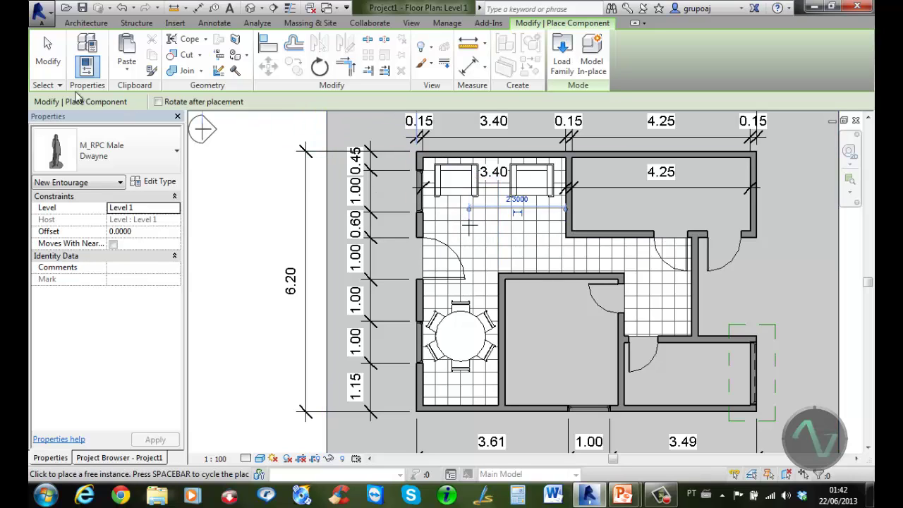
click(47, 51)
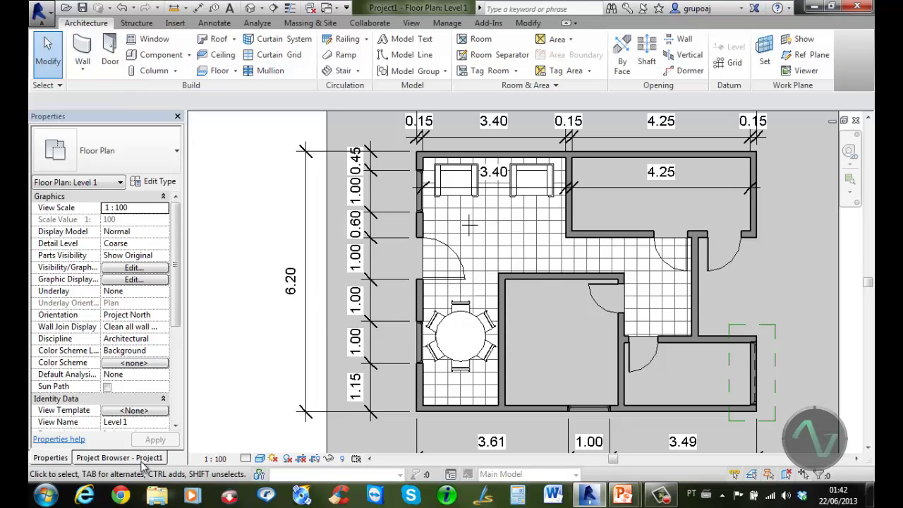
Step: Open the Level 1 ceiling plan and load the M_Troffer Light - Parabolic Square family from Lighting > Architectural > Internal
click(145, 459)
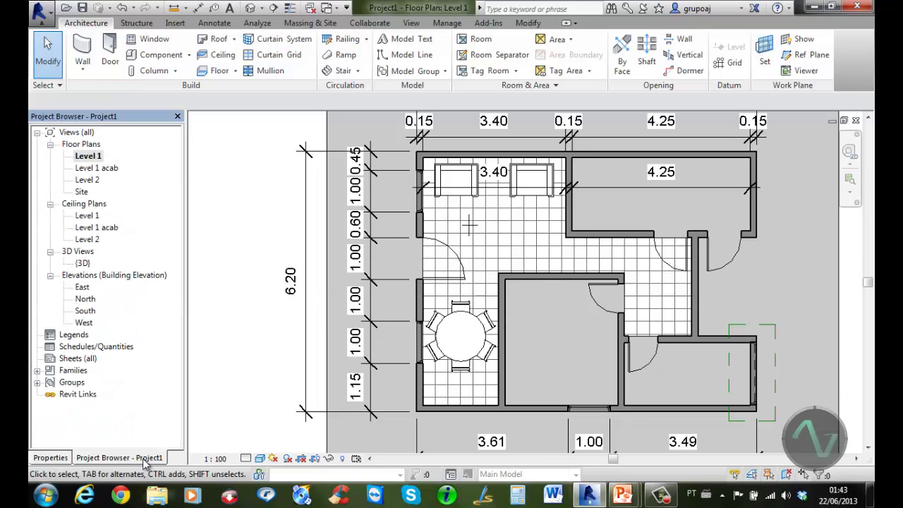
double_click(88, 215)
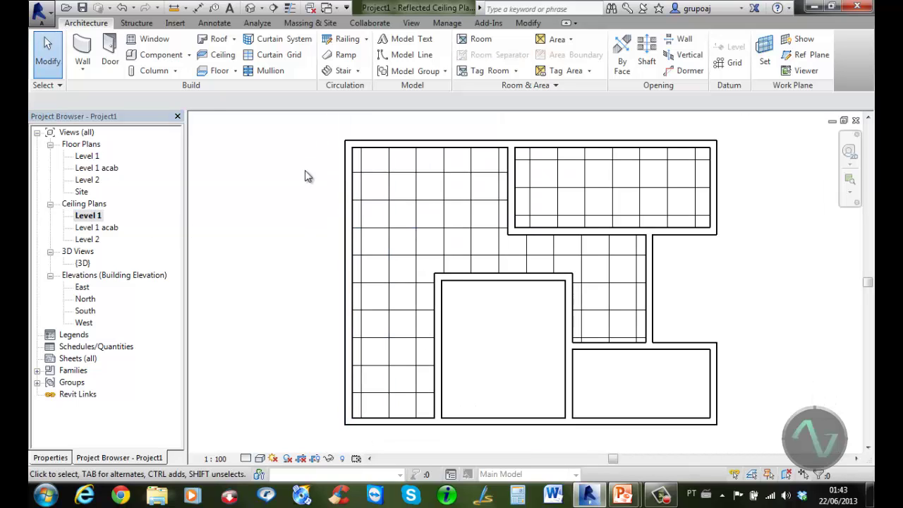
click(160, 56)
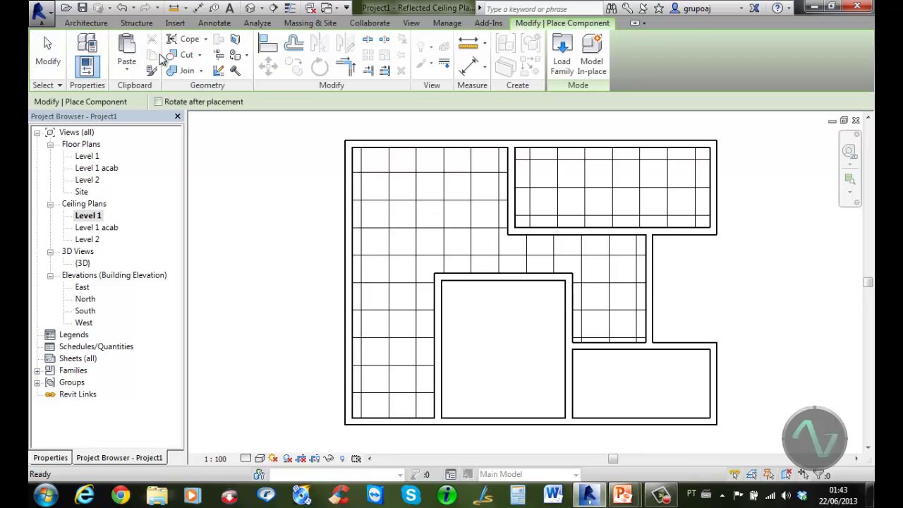
click(561, 56)
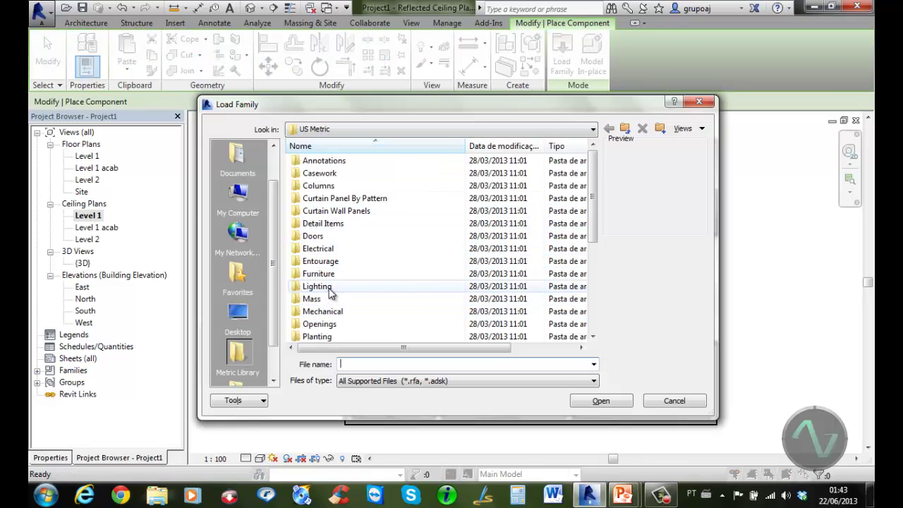
double_click(317, 286)
double_click(343, 162)
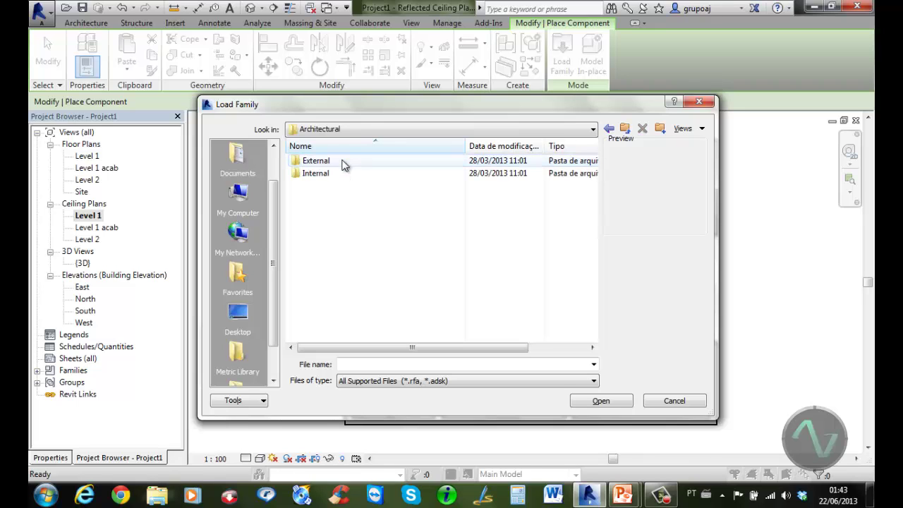
click(333, 176)
double_click(332, 173)
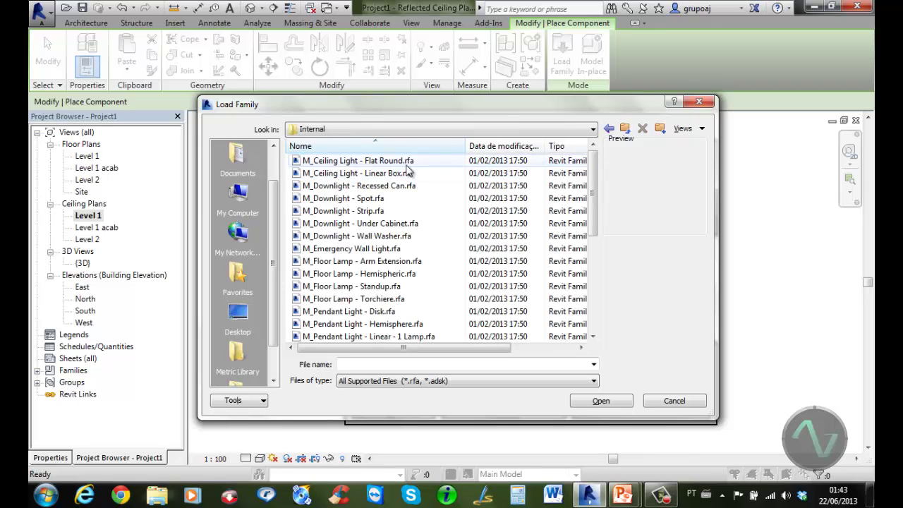
drag(594, 186, 597, 299)
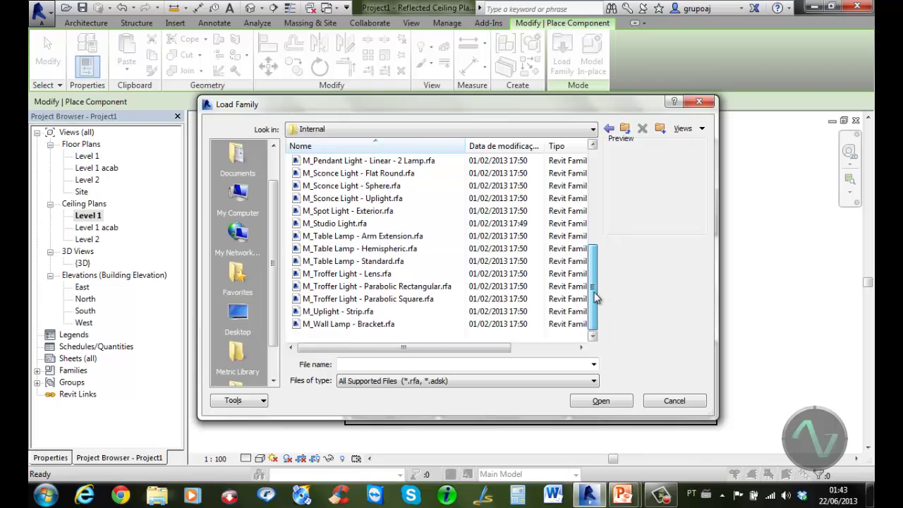
click(341, 273)
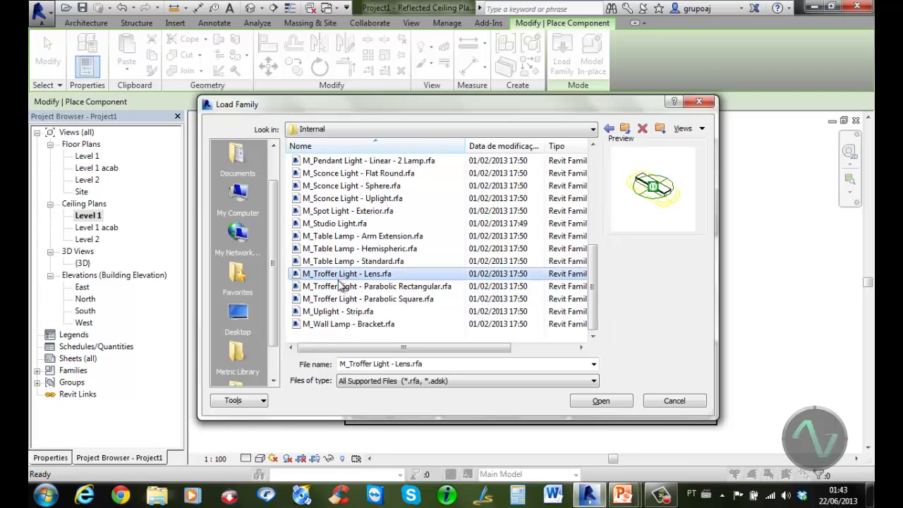
click(341, 287)
click(340, 299)
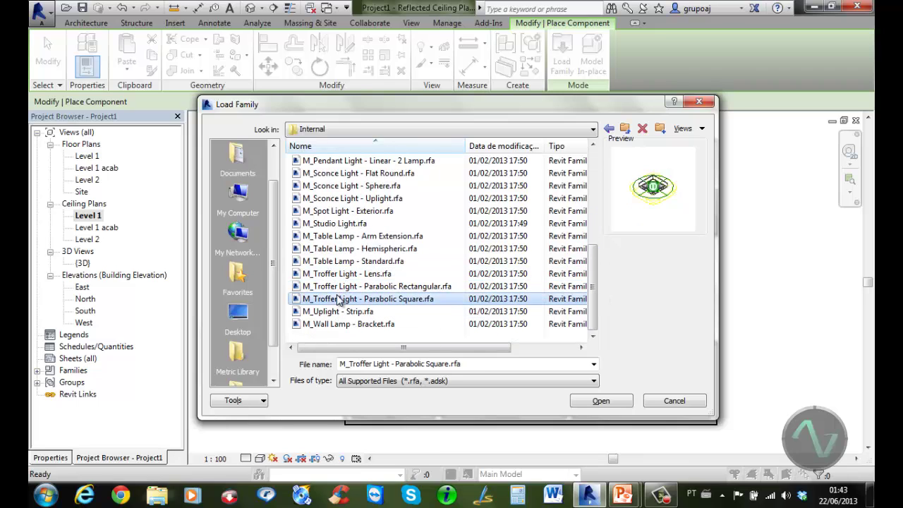
click(609, 402)
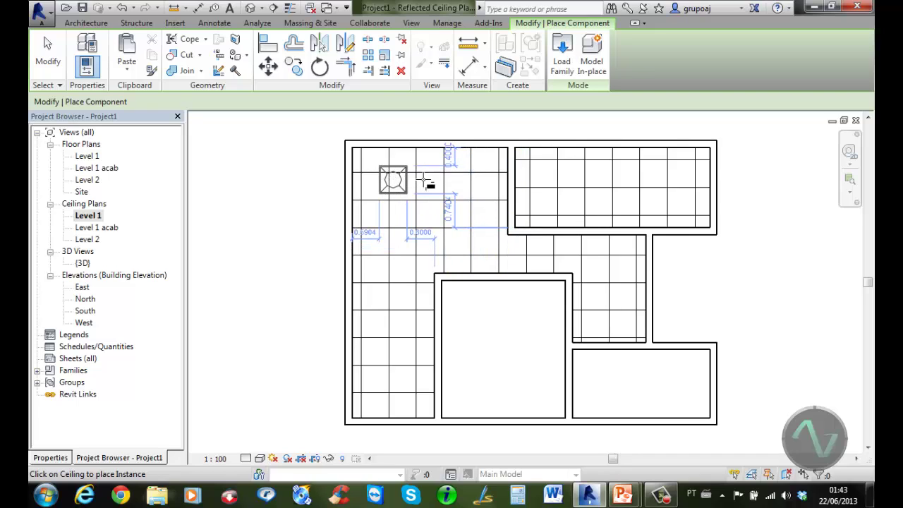
Step: Place five troffer lights on the L-shaped grid ceiling: two near the upper wall, two down the left side, one in the right-hand hallway
click(394, 180)
click(471, 185)
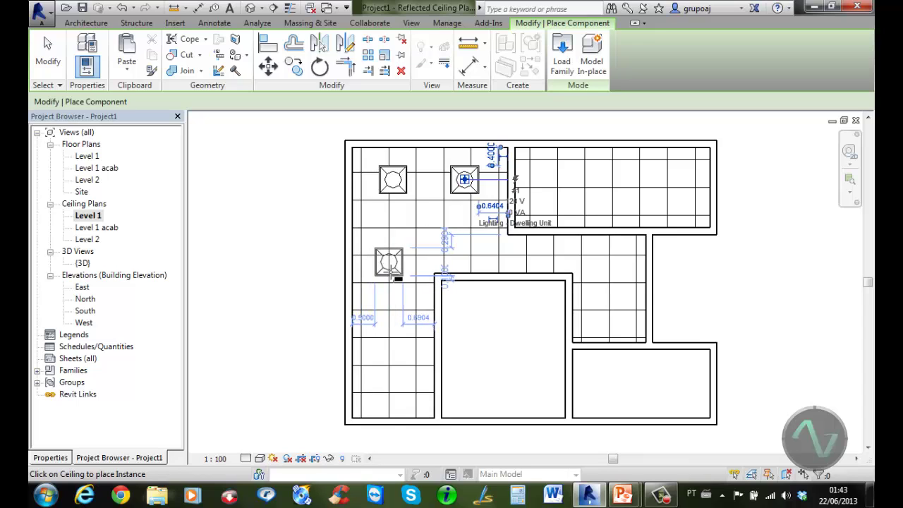
click(393, 272)
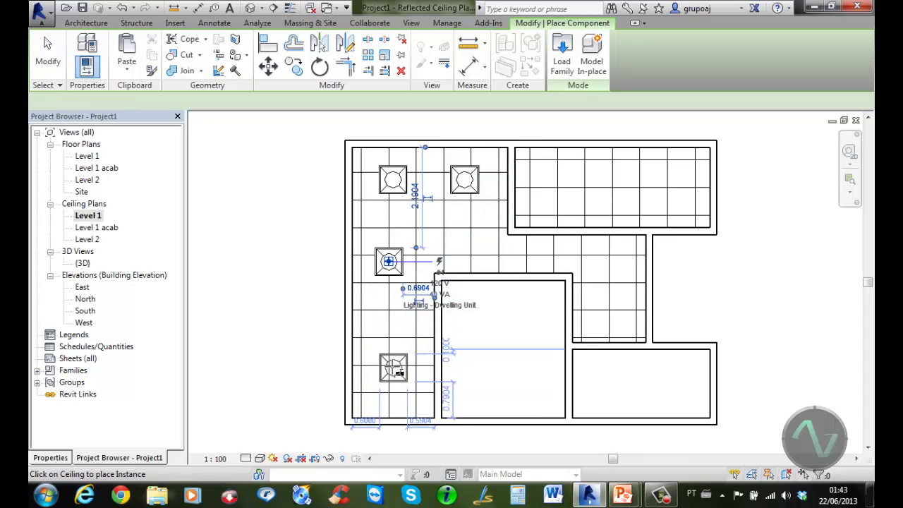
click(392, 368)
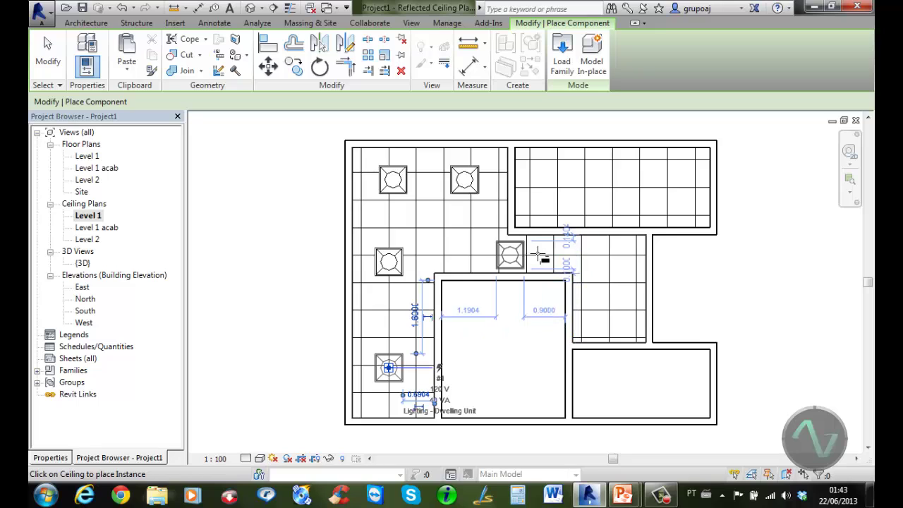
click(608, 271)
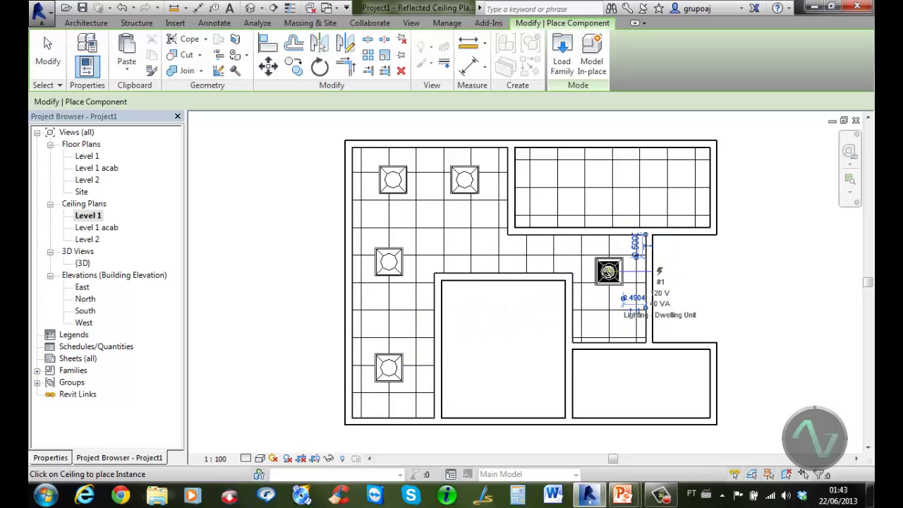
click(54, 61)
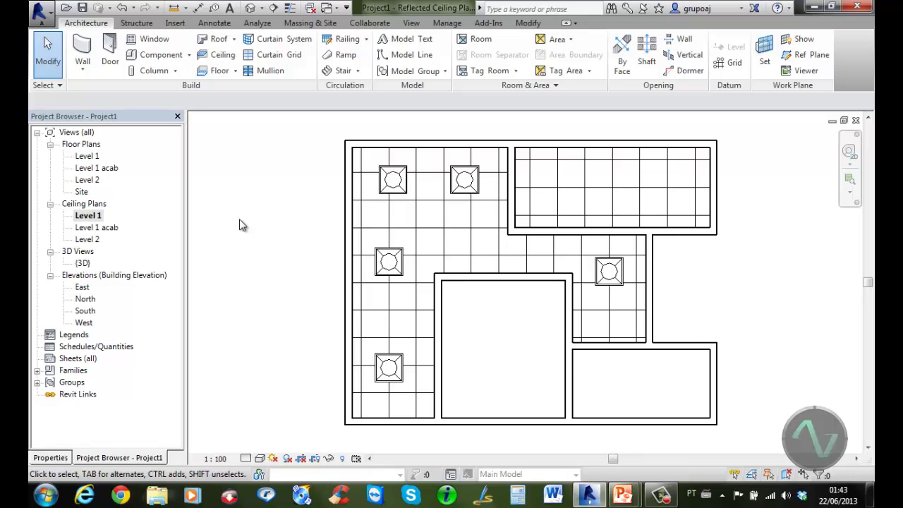
Step: Create a perspective camera view on the Level 1 floor plan from the hallway entrance, aimed at the upper-left armchair
double_click(90, 157)
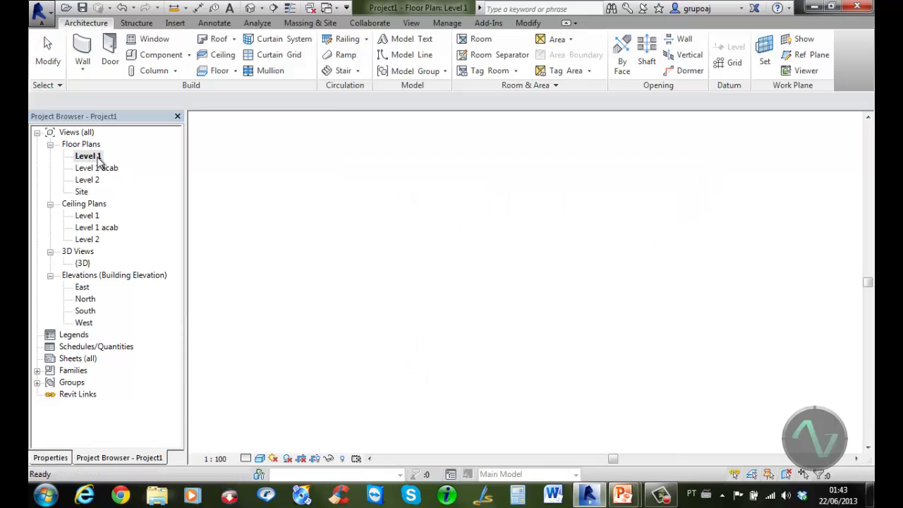
scroll(405, 245, down, 2)
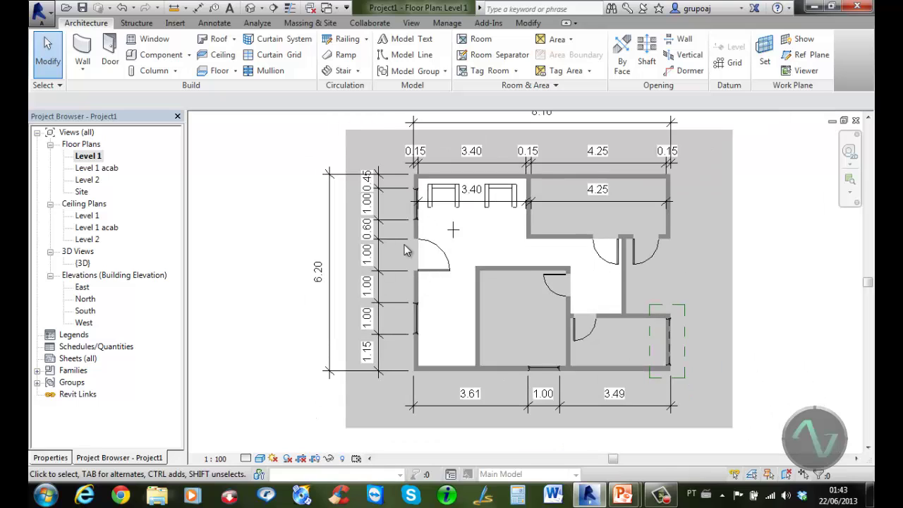
scroll(404, 245, up, 1)
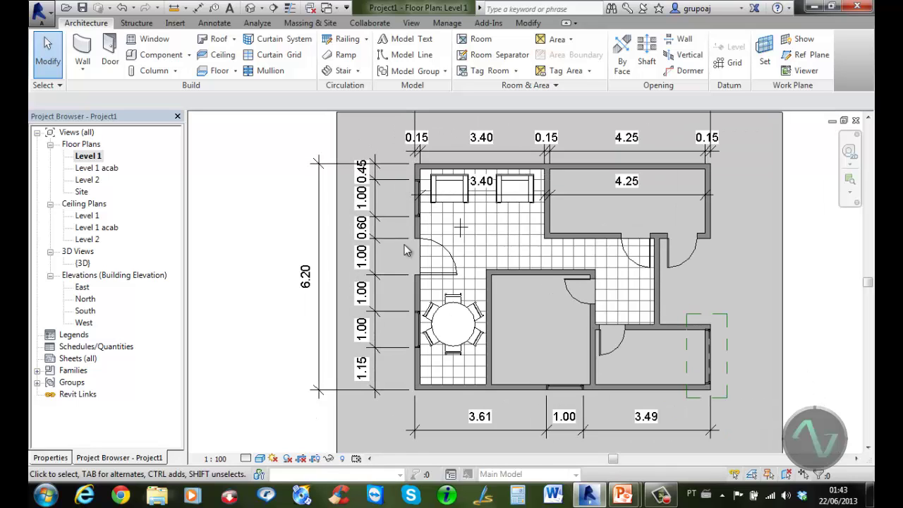
click(413, 24)
click(417, 70)
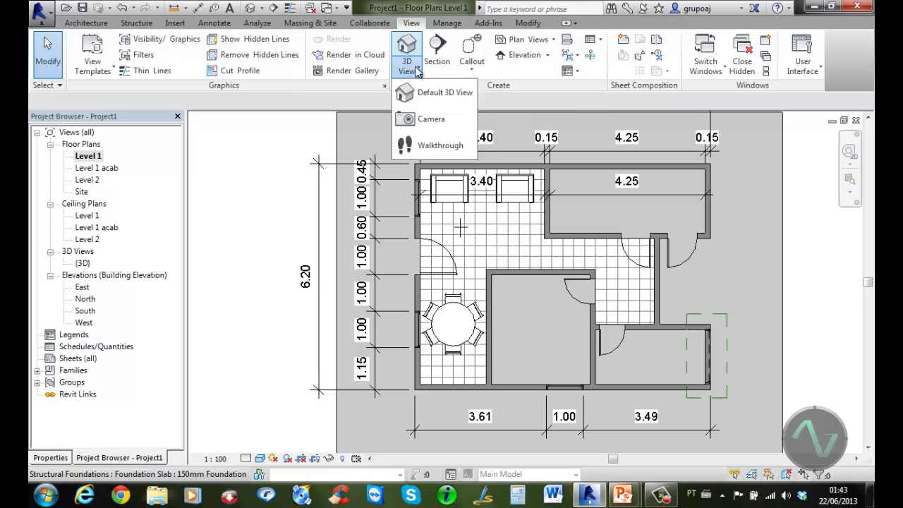
click(431, 119)
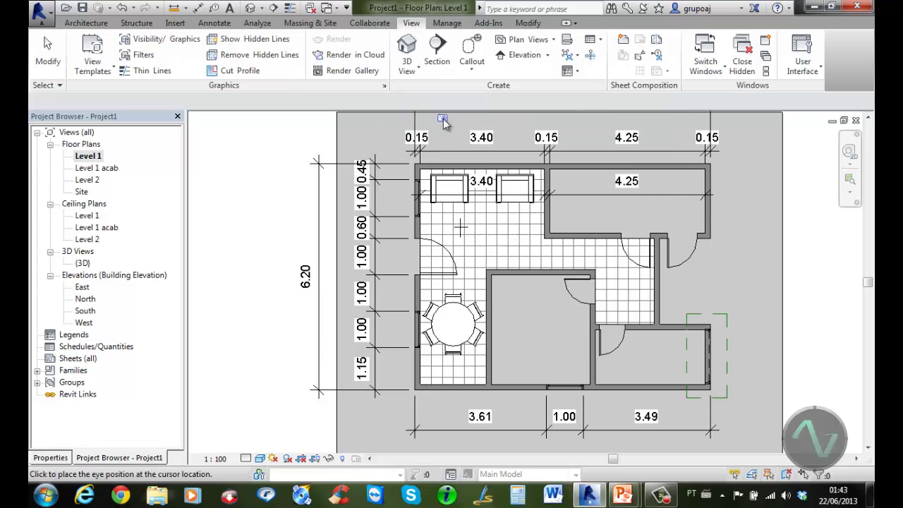
click(544, 258)
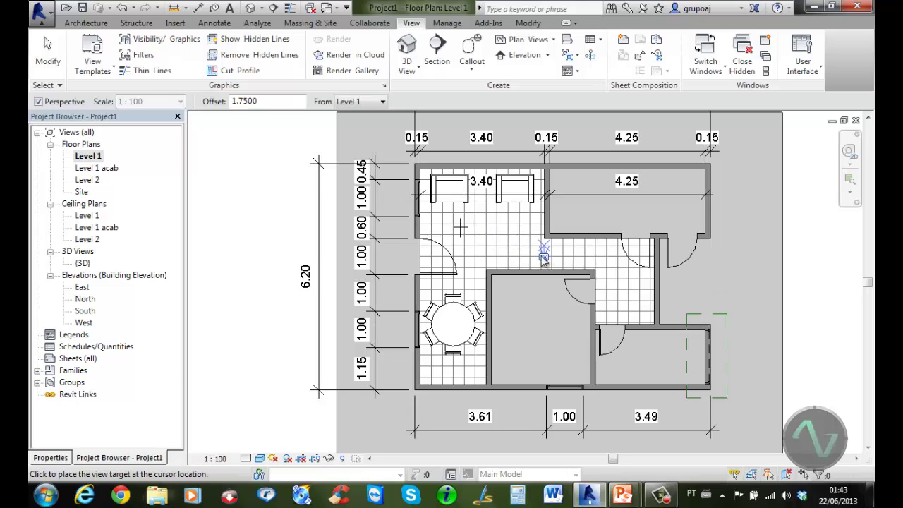
click(455, 203)
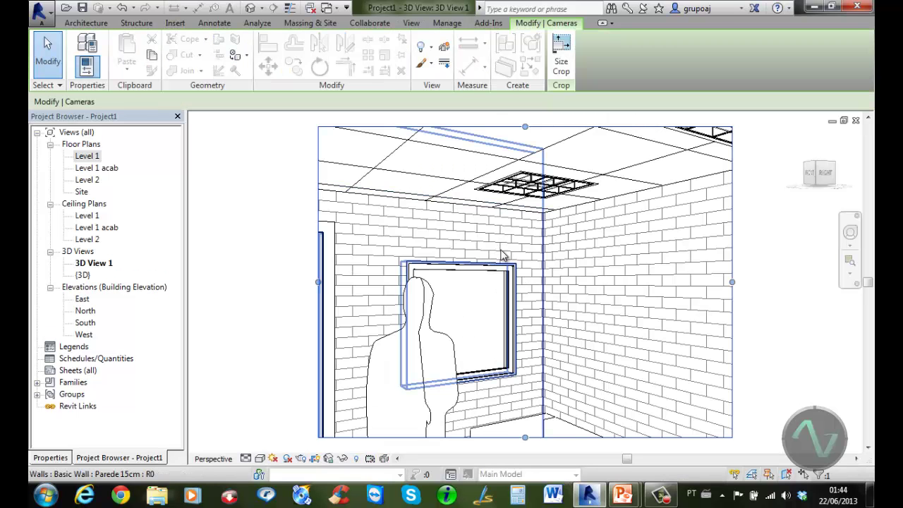
Step: Enlarge the camera view's crop region on all four sides and set its visual style to Shaded
scroll(522, 257, down, 2)
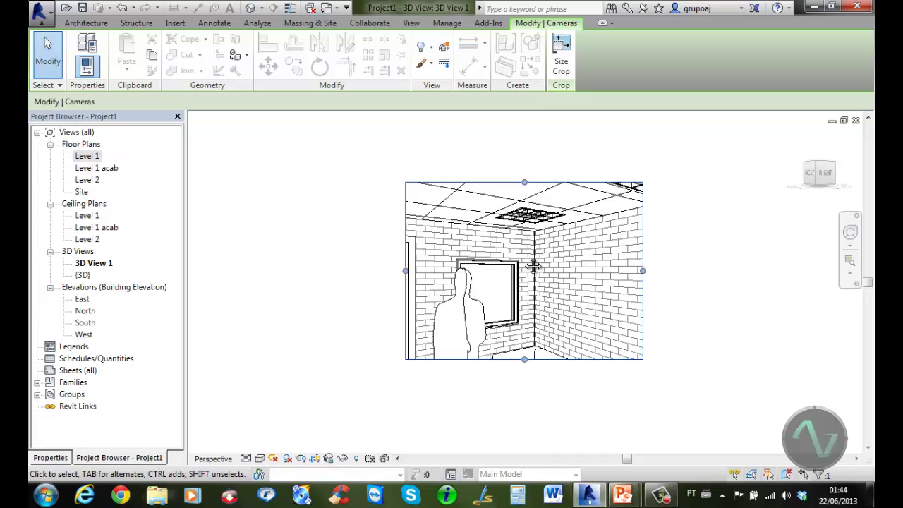
mouse_move(533, 266)
middle_down()
mouse_move(516, 247)
mouse_move(517, 263)
middle_up()
scroll(505, 242, down, 1)
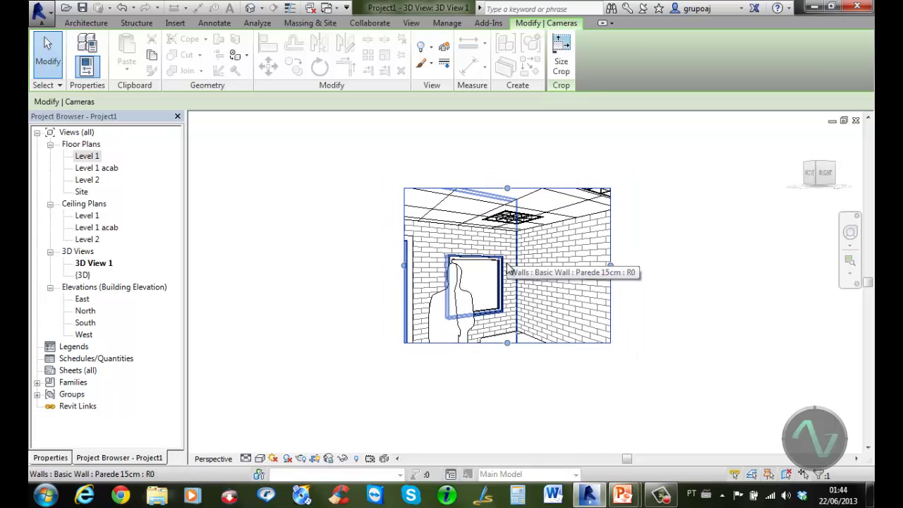
drag(507, 342, 508, 433)
drag(610, 311, 742, 310)
drag(404, 311, 266, 313)
drag(504, 187, 505, 136)
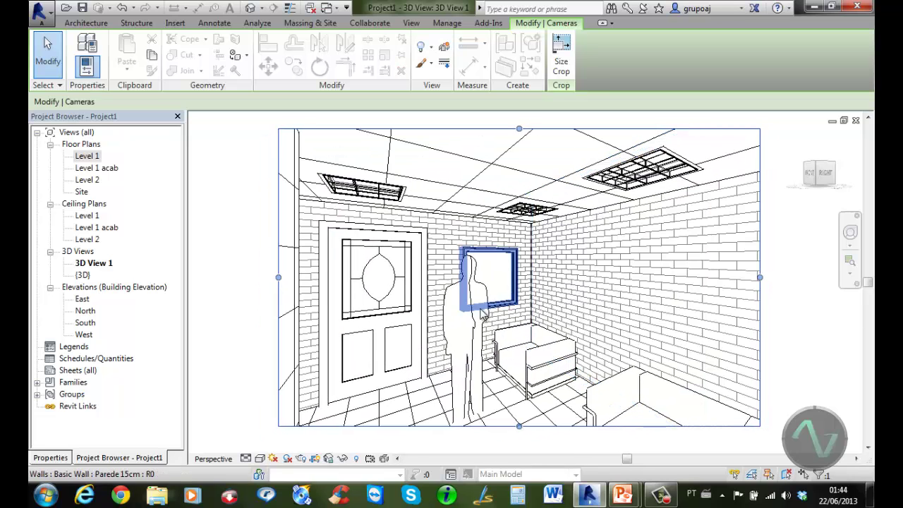
click(261, 458)
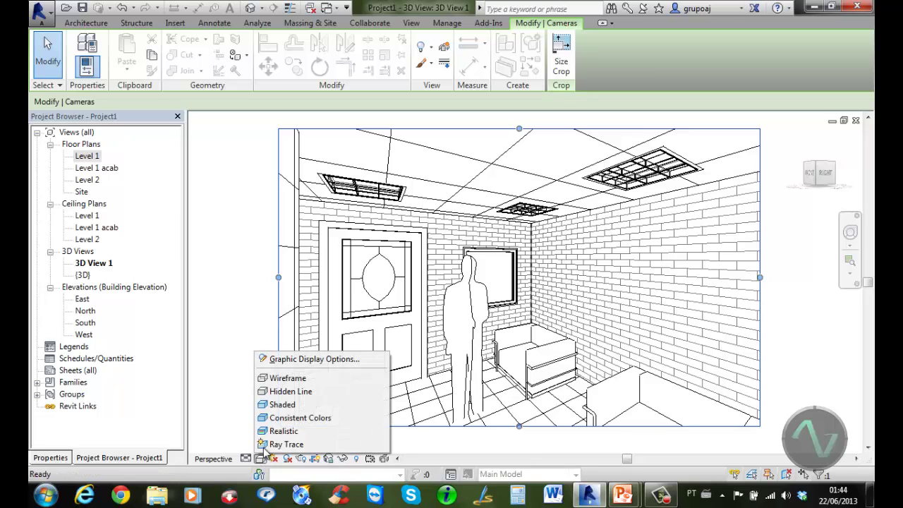
click(282, 405)
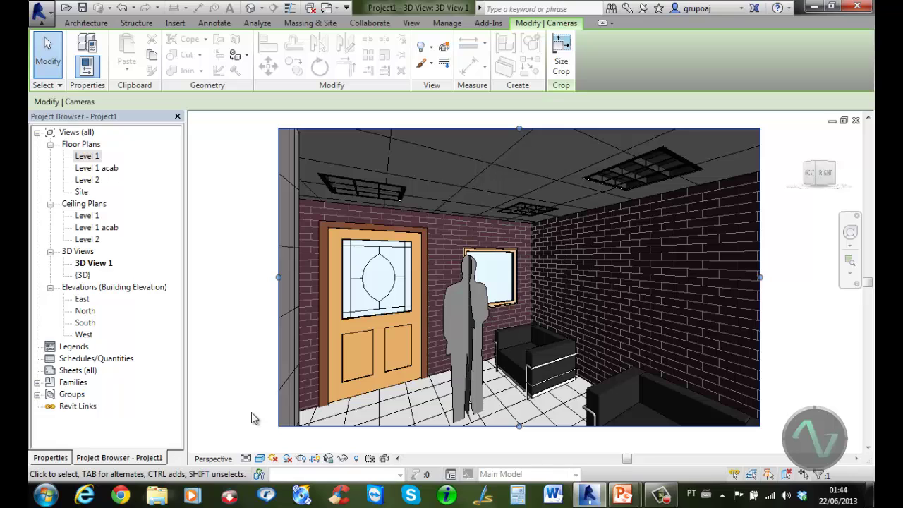
Step: Render the camera view with quality set to Low and lighting scheme Interior: Sun and Artificial
click(300, 459)
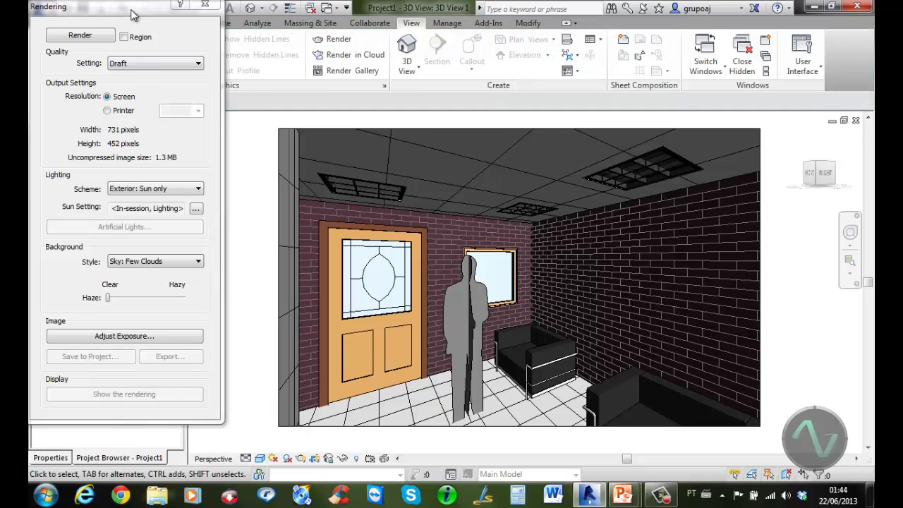
drag(131, 13, 162, 25)
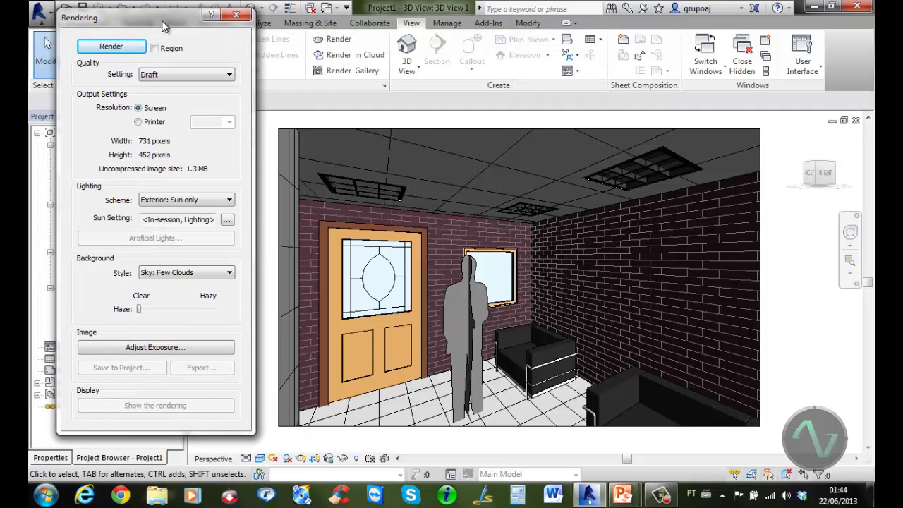
click(176, 75)
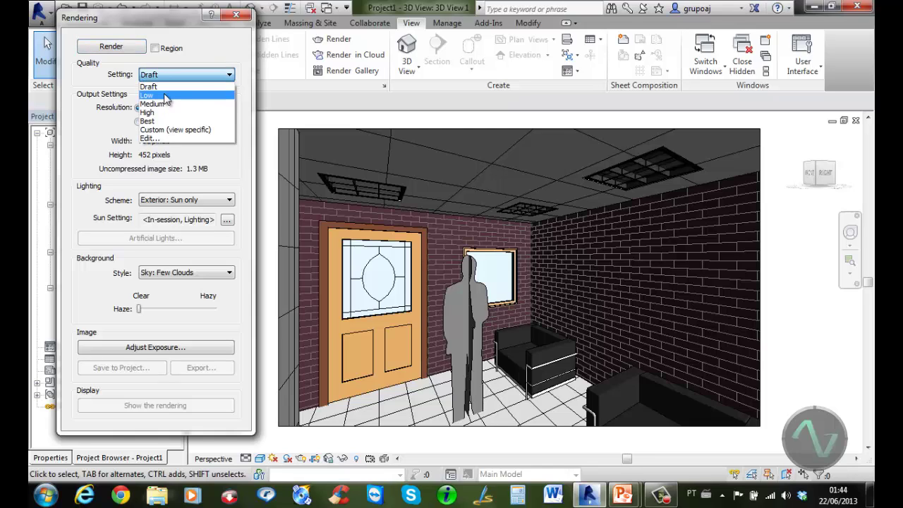
click(165, 96)
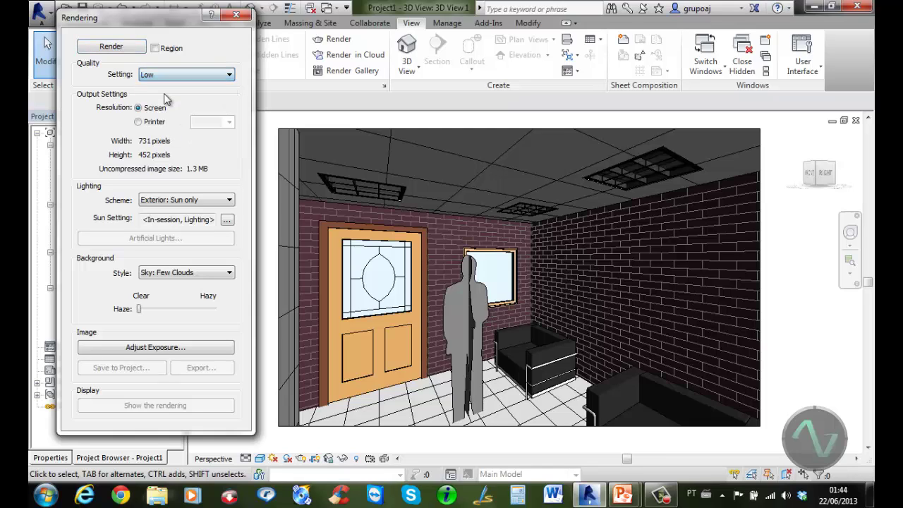
click(183, 203)
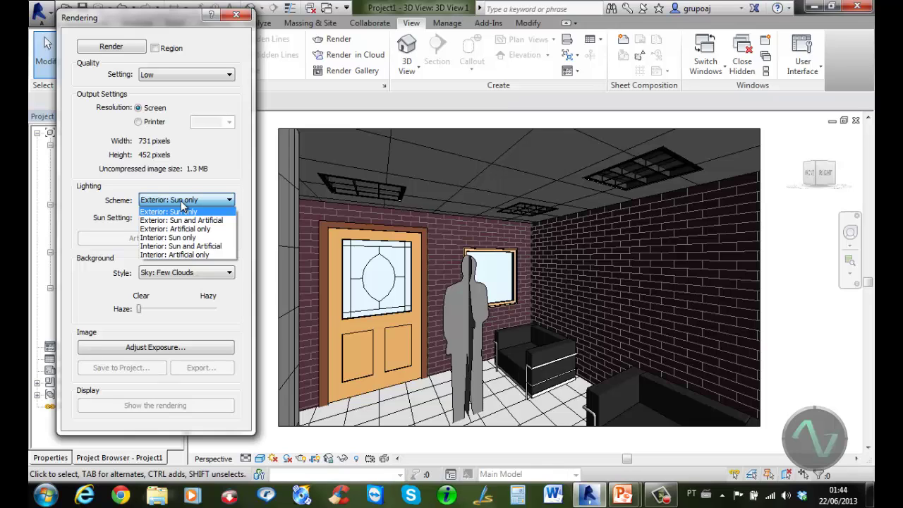
click(177, 247)
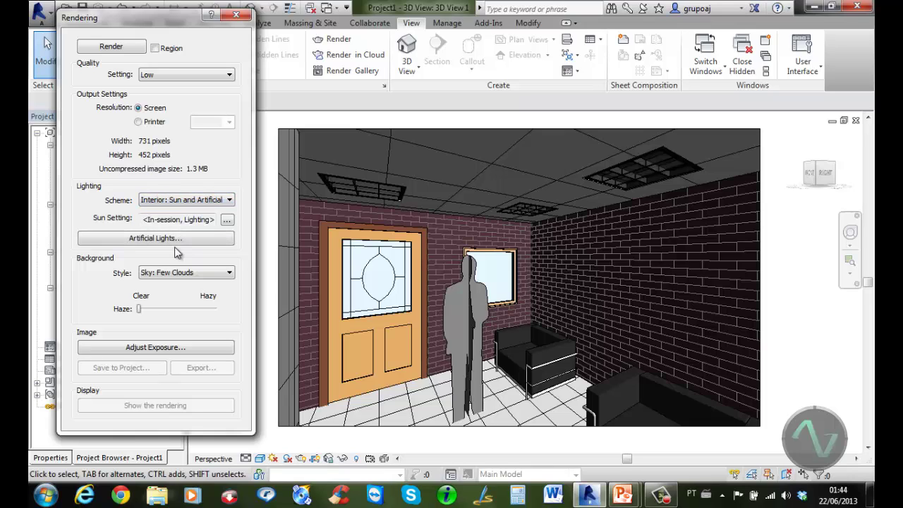
click(115, 48)
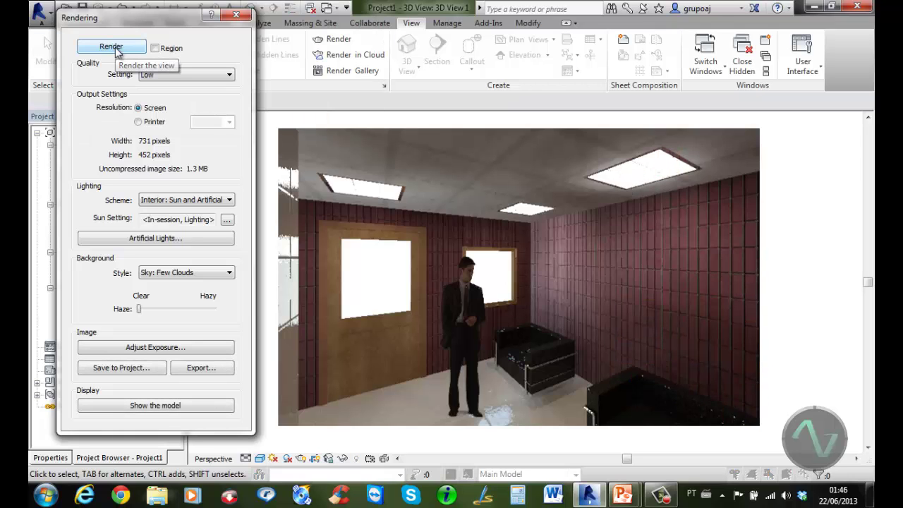
Step: Save the rendered image to the project as 3D View 1_1 and close the rendering settings
click(138, 370)
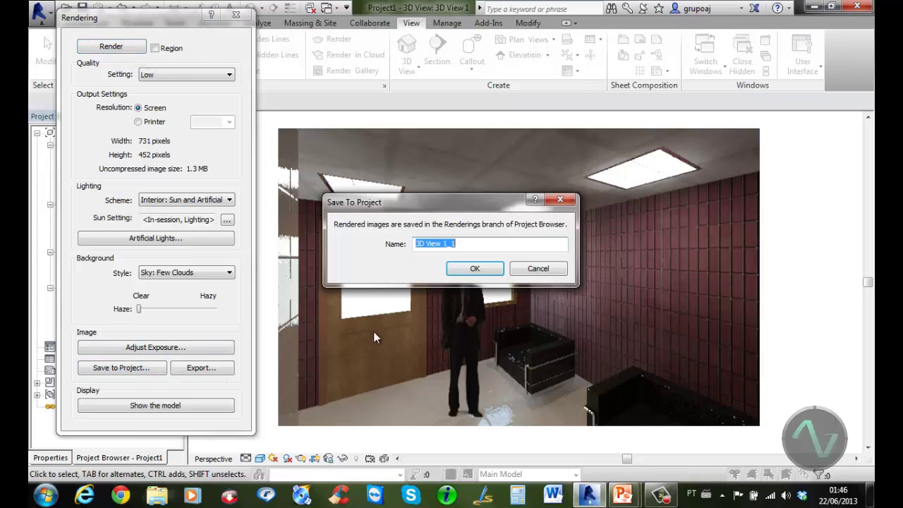
click(484, 268)
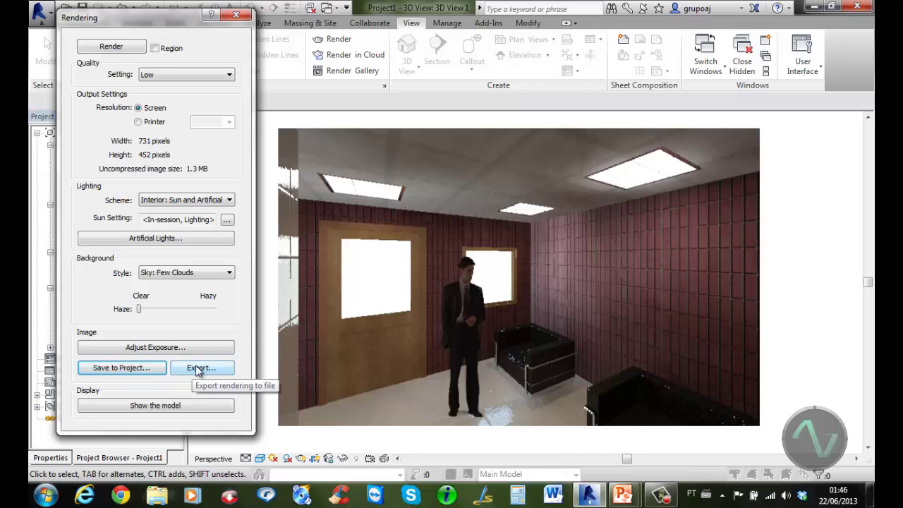
click(237, 16)
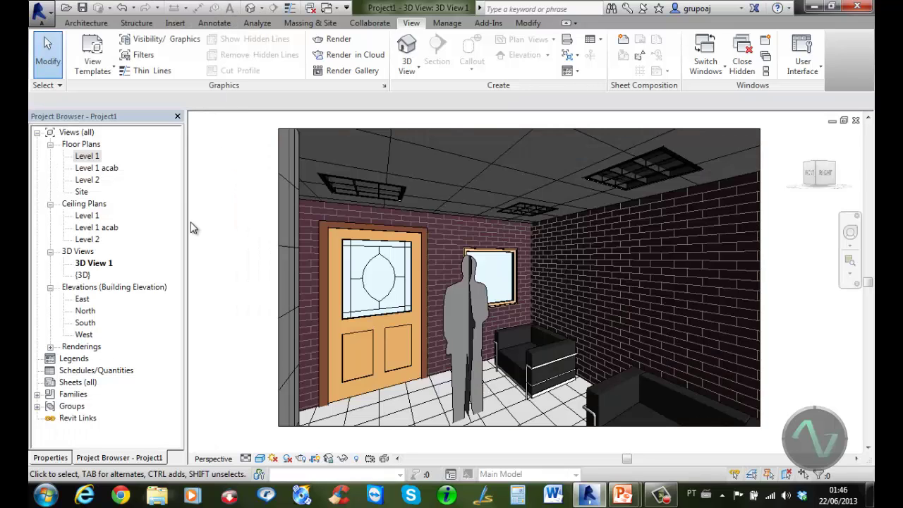
Step: Draw a horizontal section line on the Level 1 floor plan across the whole house through the entrance door, looking toward the armchairs
double_click(87, 276)
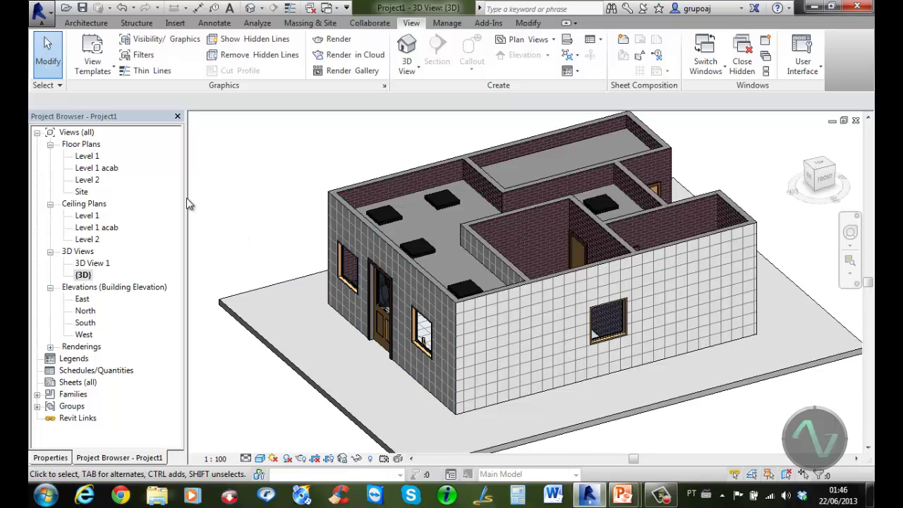
double_click(91, 158)
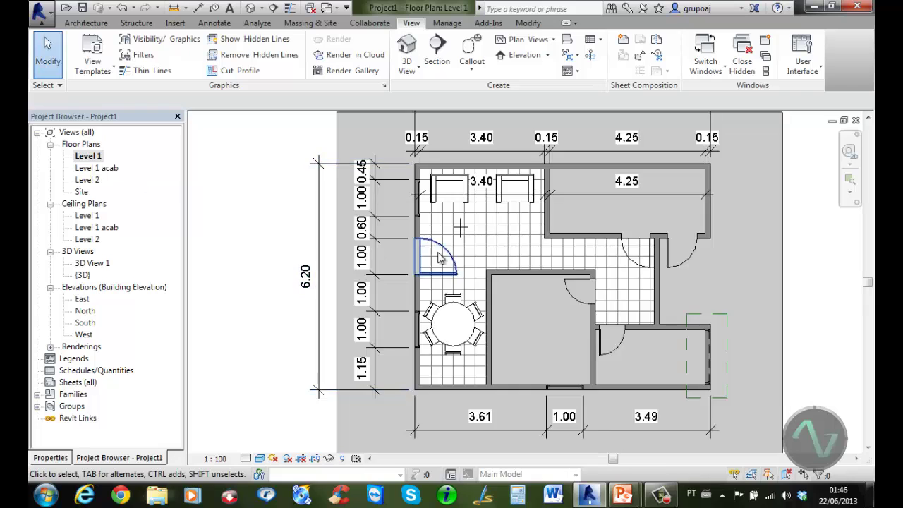
click(438, 53)
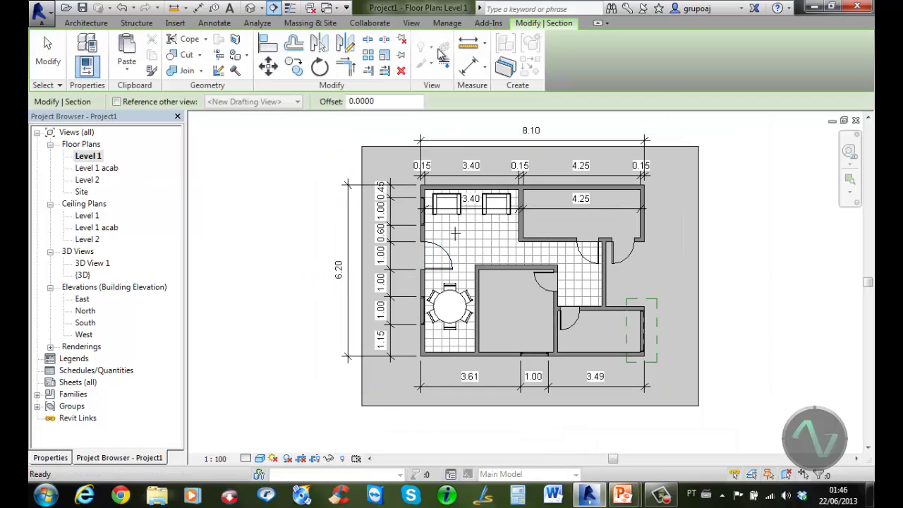
click(313, 257)
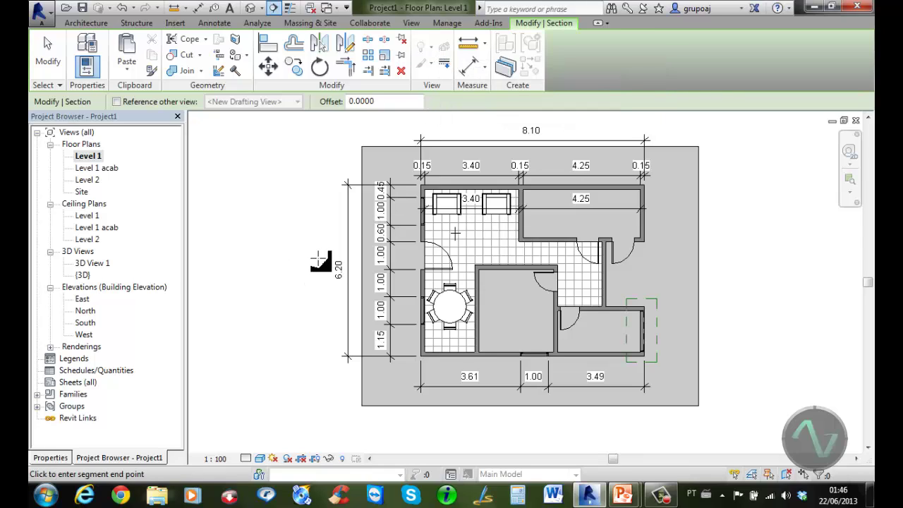
click(736, 257)
key(Escape)
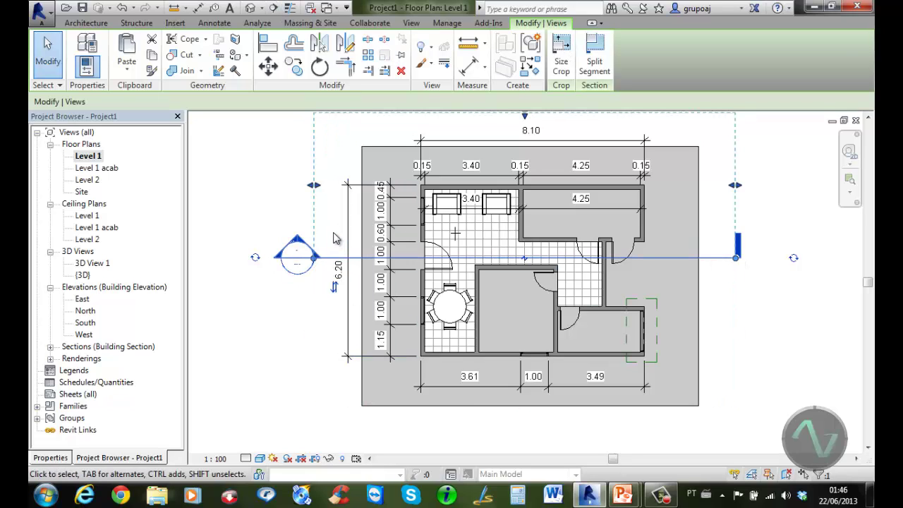
middle_drag(342, 245, 346, 307)
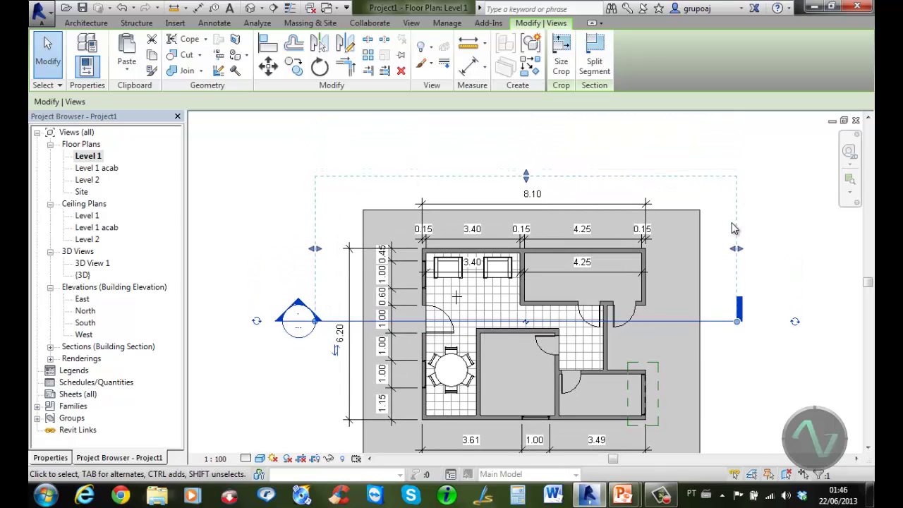
mouse_move(526, 176)
mouse_down()
mouse_move(534, 190)
mouse_move(528, 177)
mouse_up()
click(292, 197)
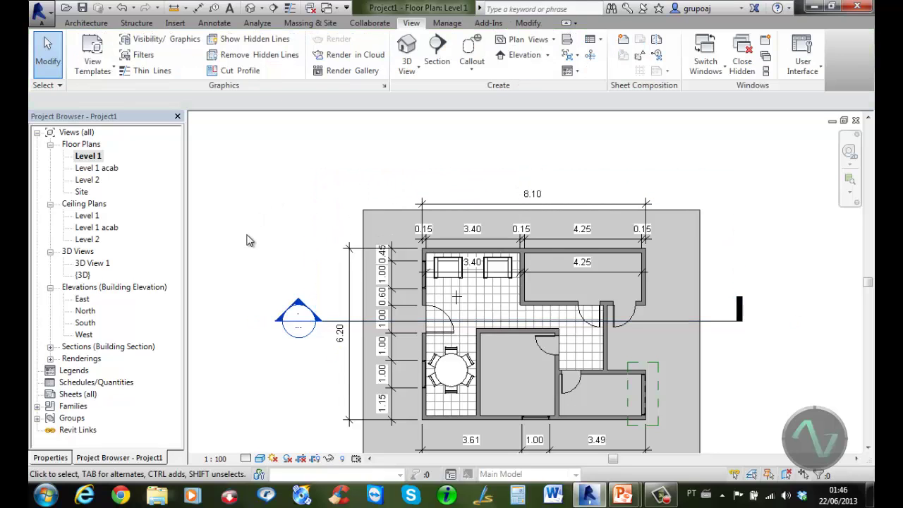
Step: Review the Section 1 building section and the saved rendering 3D View 1_1
click(50, 347)
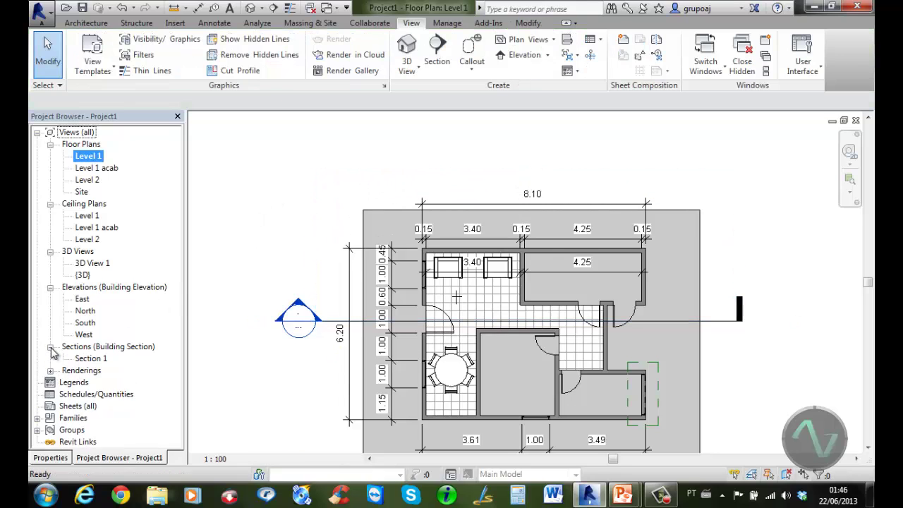
click(95, 359)
double_click(95, 359)
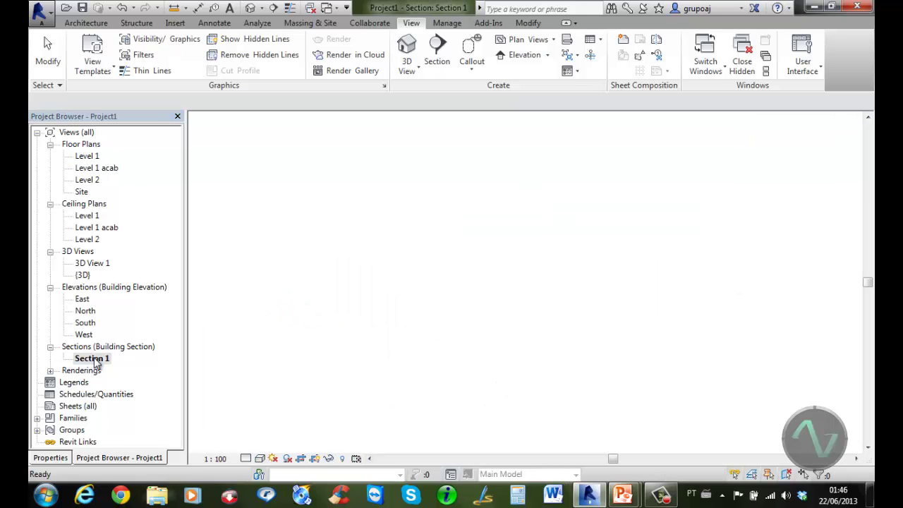
scroll(526, 283, up, 2)
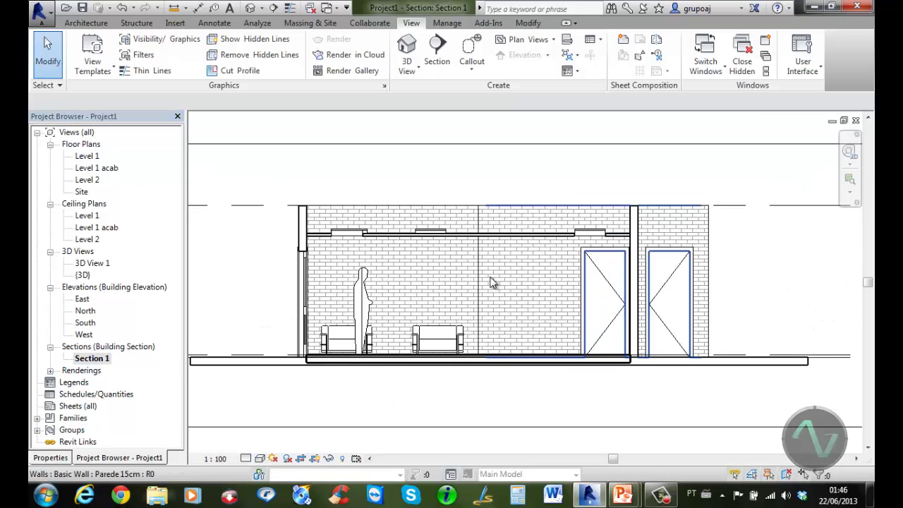
middle_drag(492, 285, 544, 270)
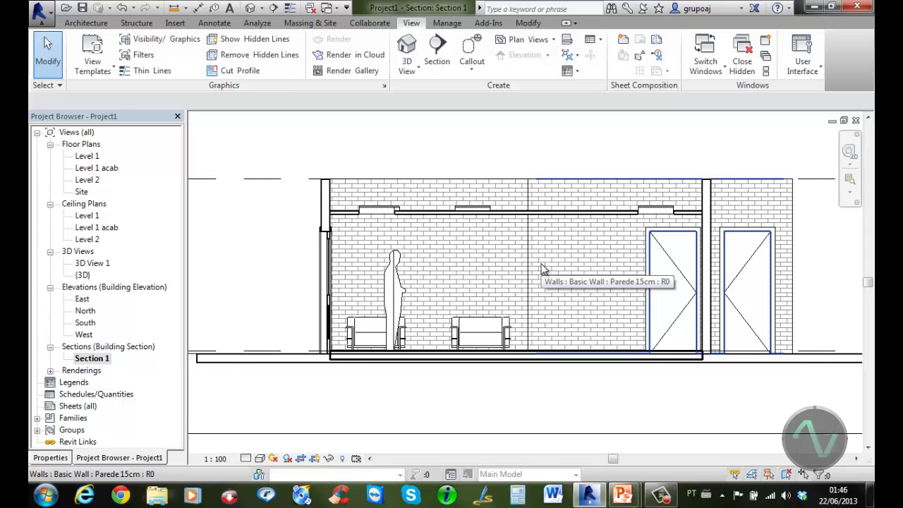
double_click(83, 371)
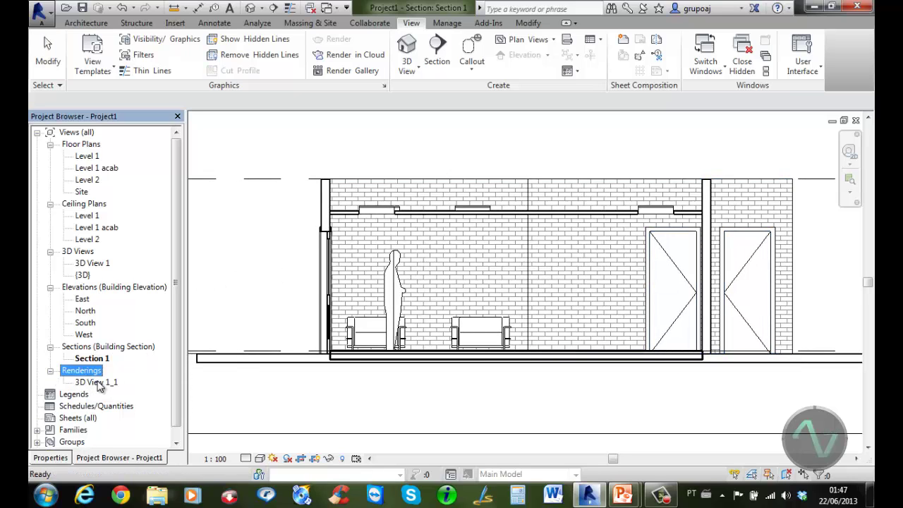
double_click(97, 382)
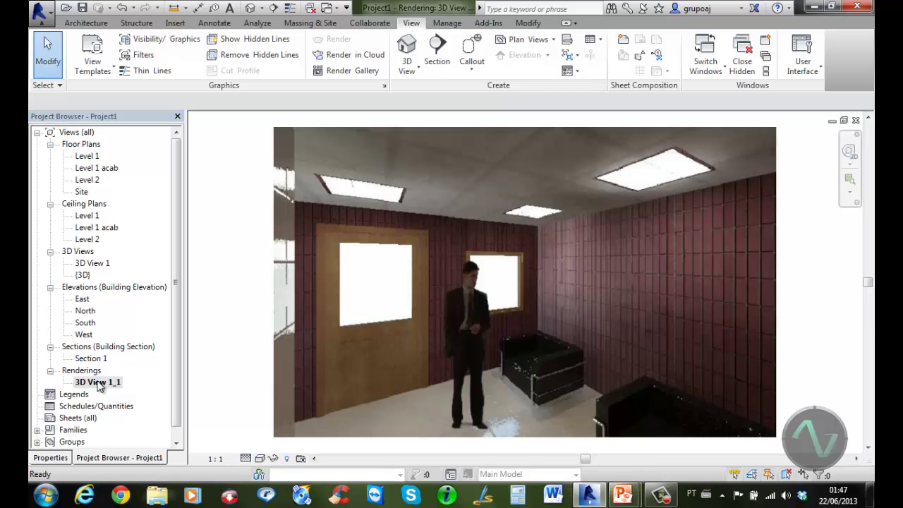
Step: Select the interior floor overlapping the foundation slab in the Section 1 view
double_click(96, 359)
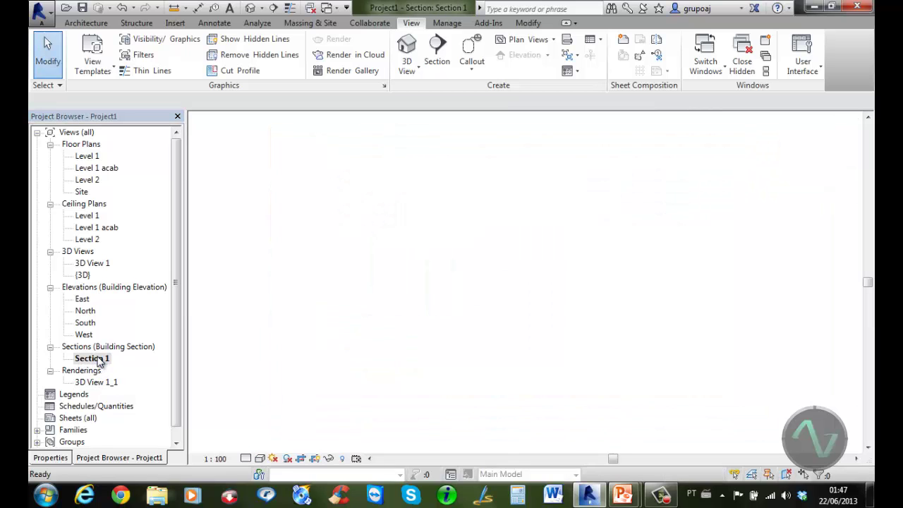
scroll(315, 379, up, 8)
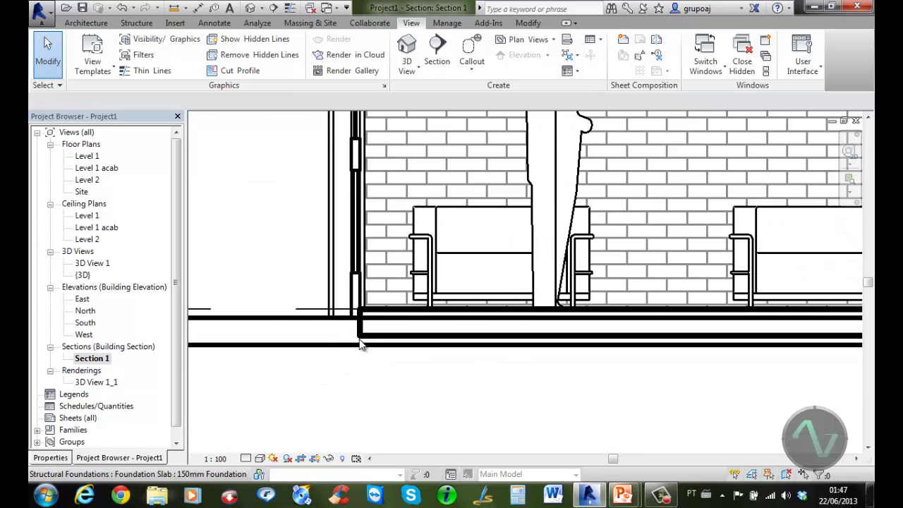
click(360, 339)
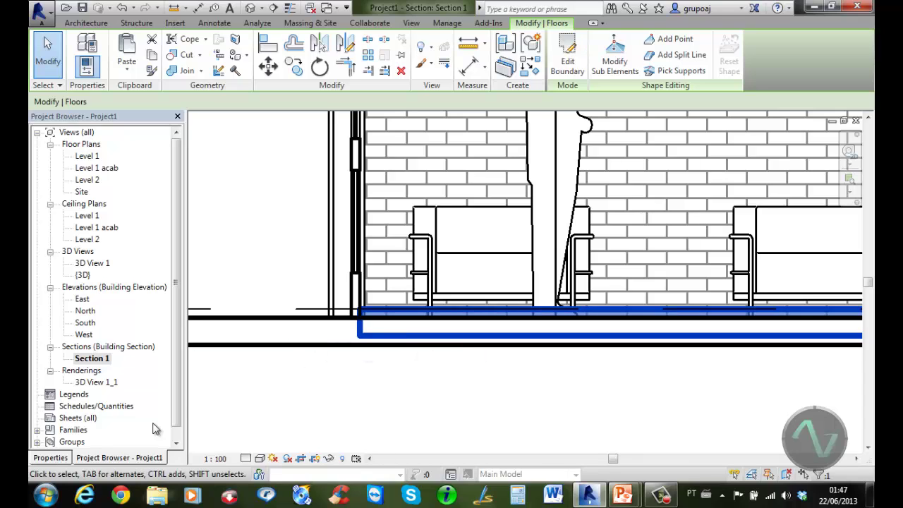
Step: Set the structure layer thickness of the selected "piso ceramico" floor type to 0.05 and deselect the floor
click(50, 457)
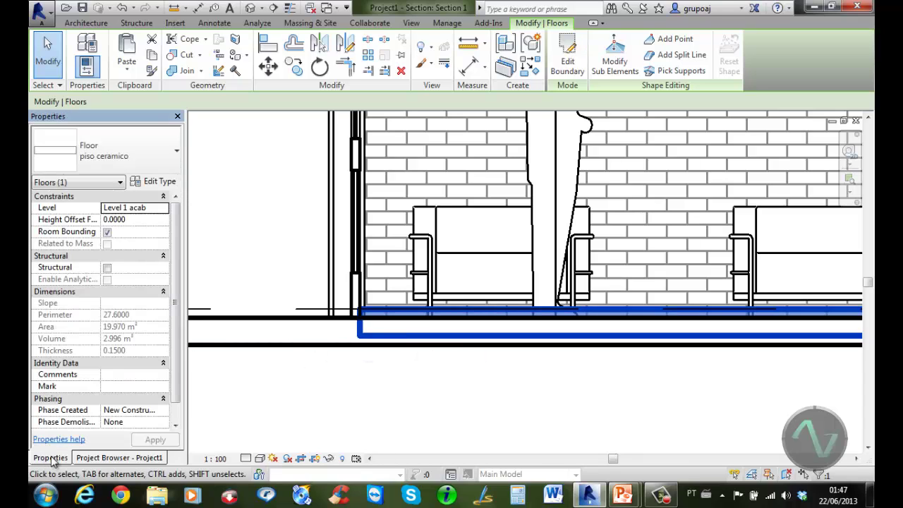
click(161, 182)
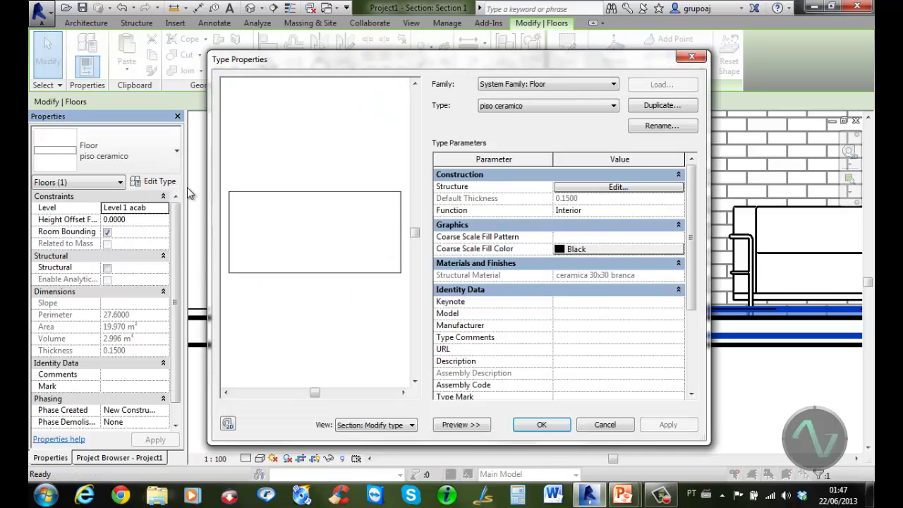
click(604, 192)
click(573, 194)
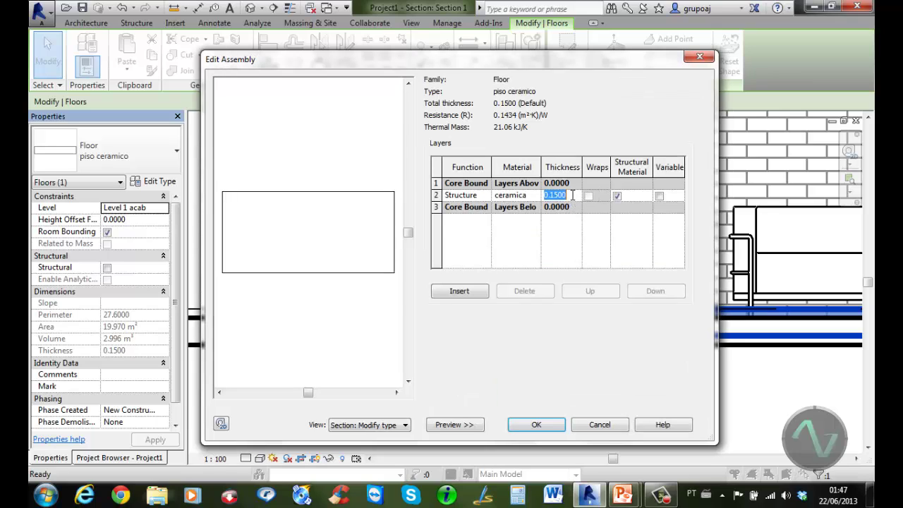
key(BackSpace)
click(545, 425)
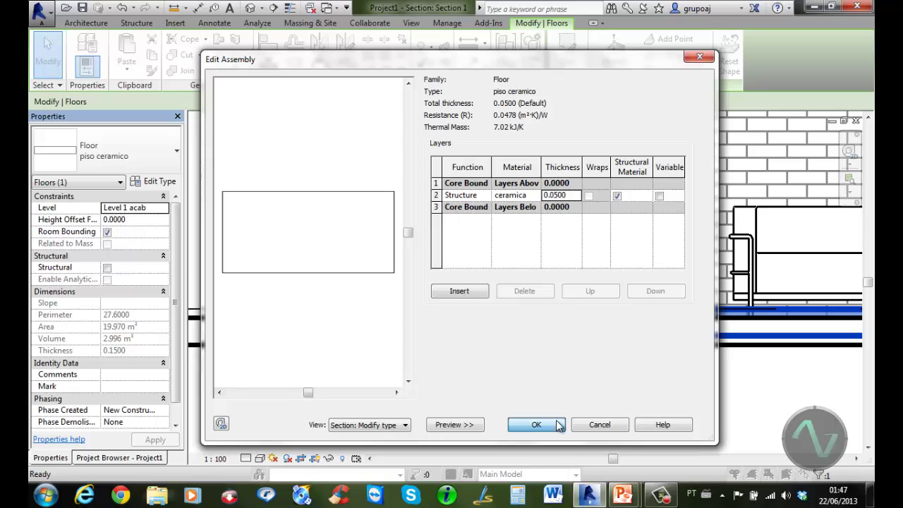
click(559, 426)
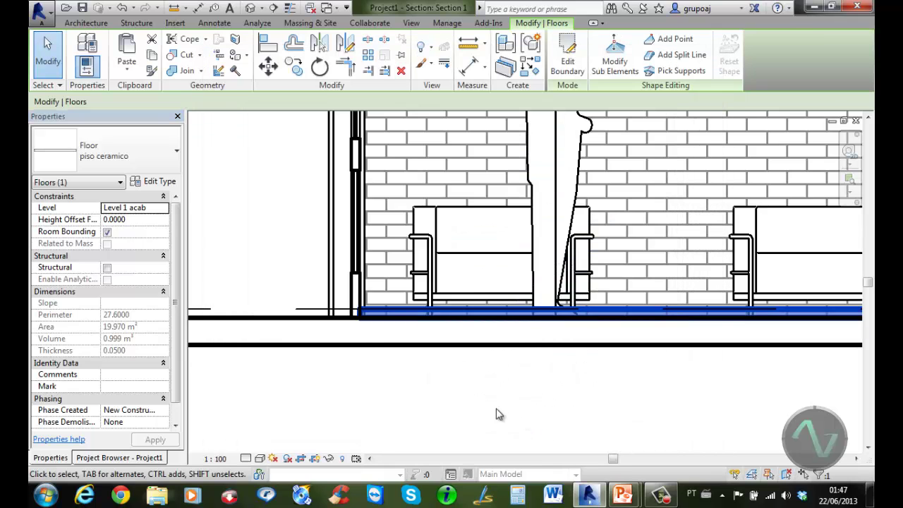
click(454, 402)
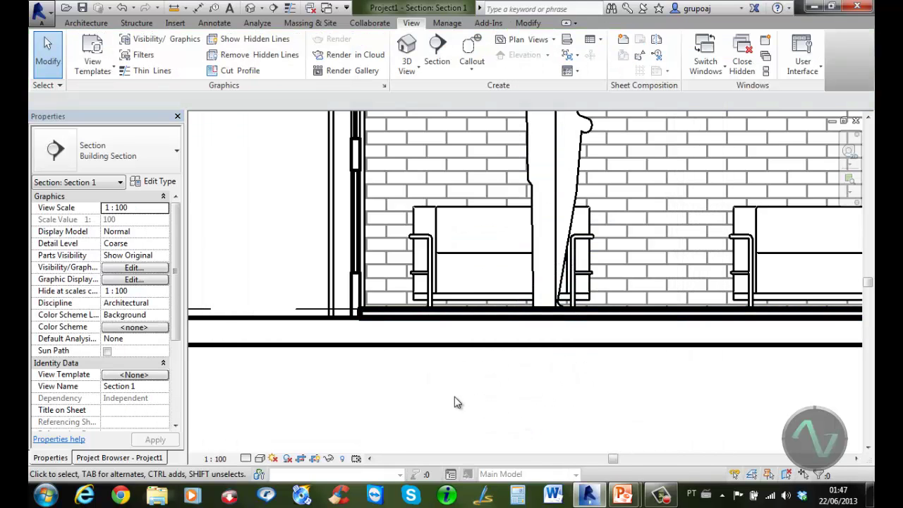
Step: Turn on Thin Lines for the section view around the floor and wall junction
scroll(379, 366, up, 2)
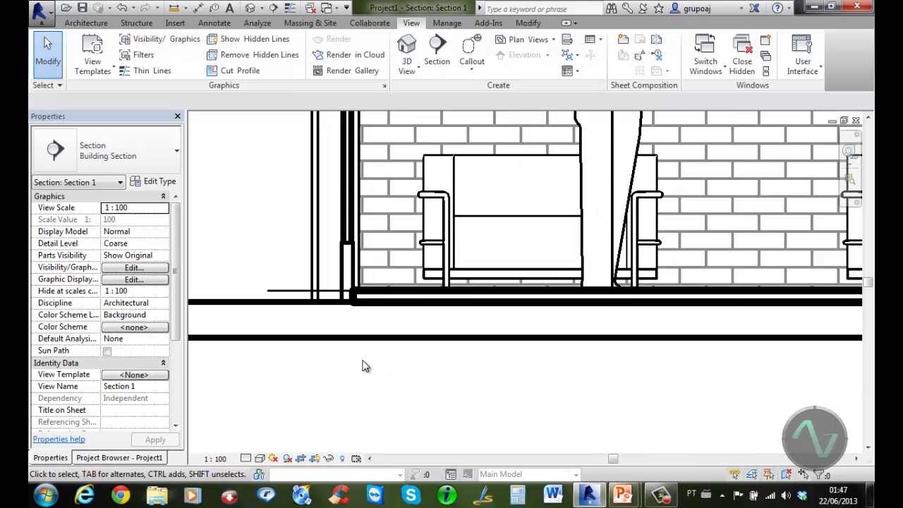
middle_drag(421, 429, 464, 432)
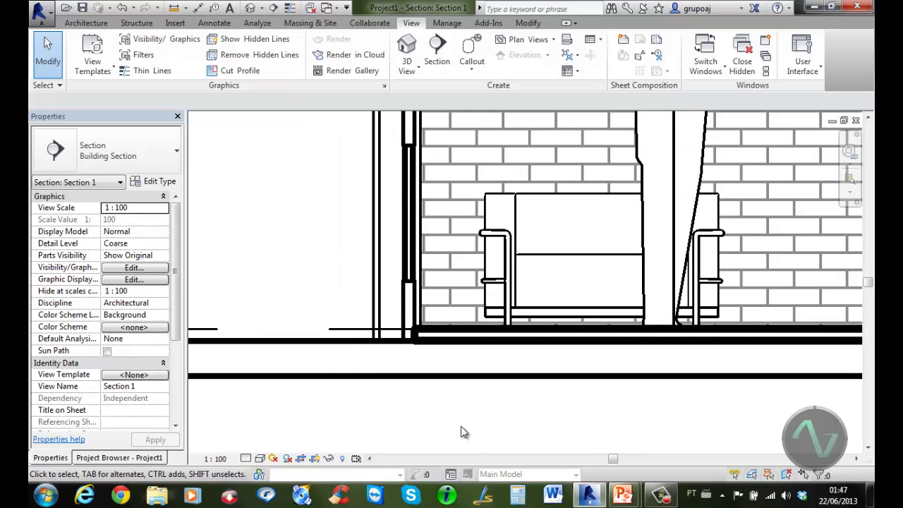
scroll(462, 430, up, 1)
middle_drag(414, 411, 416, 421)
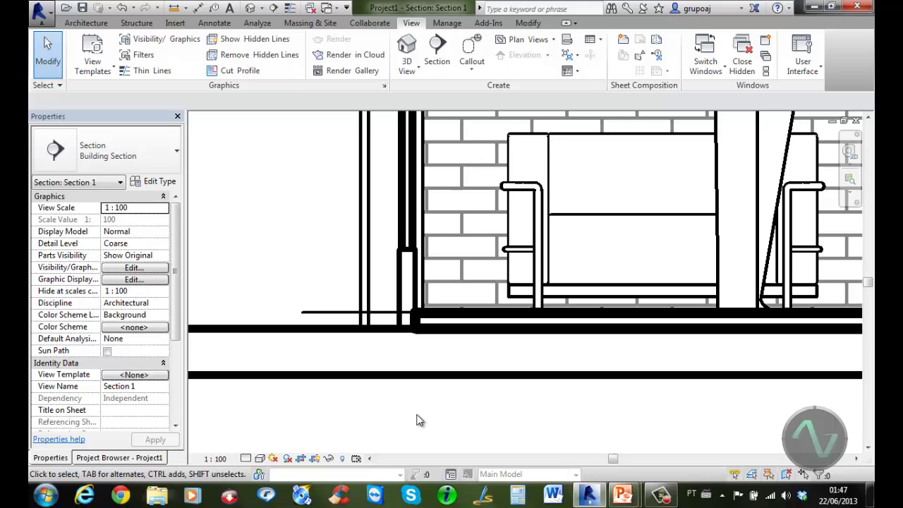
key(t)
key(l)
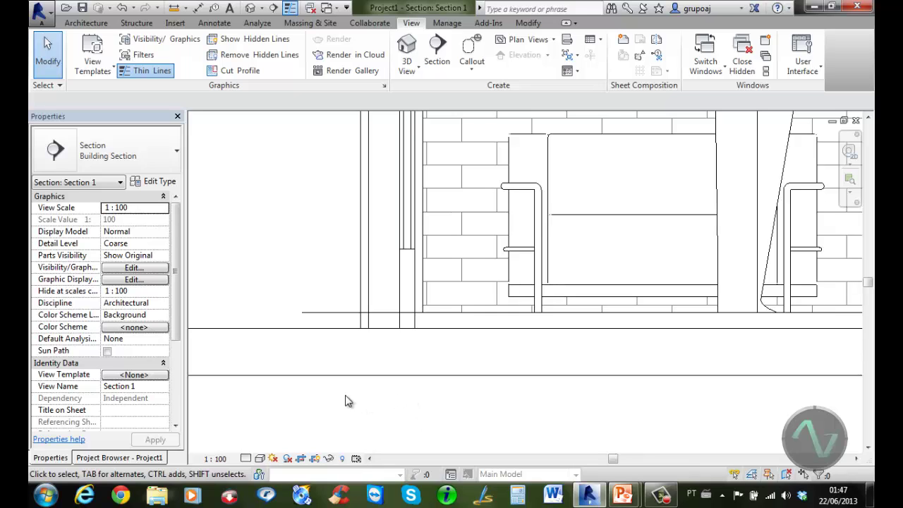
Step: Set the section view's detail level to Fine and switch its visual style to show material colours
click(246, 458)
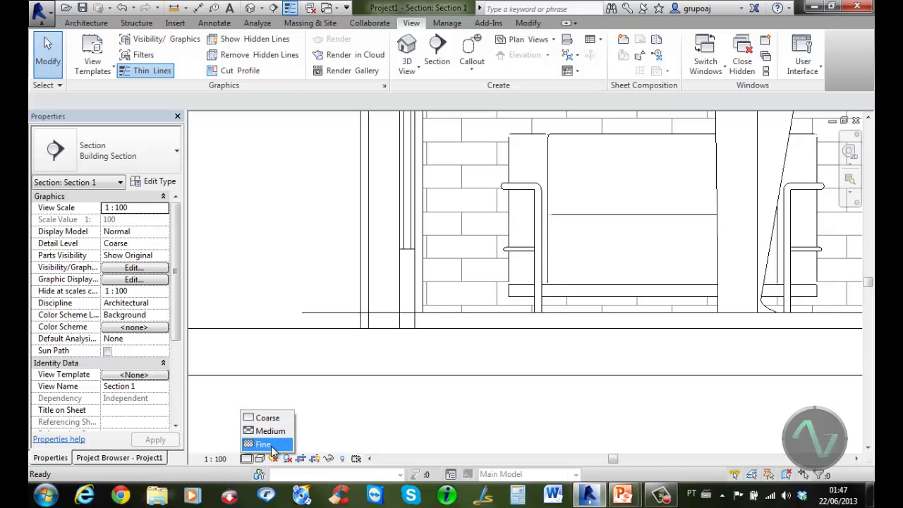
click(273, 450)
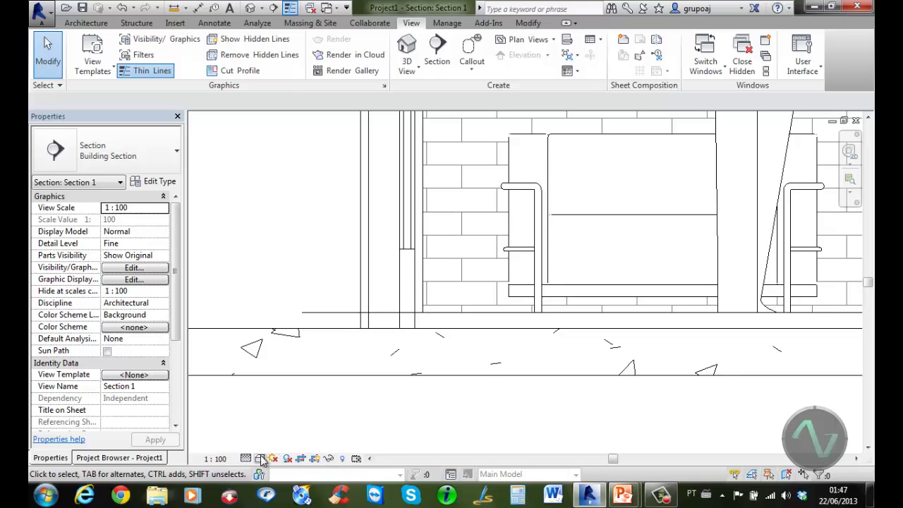
click(259, 458)
click(282, 405)
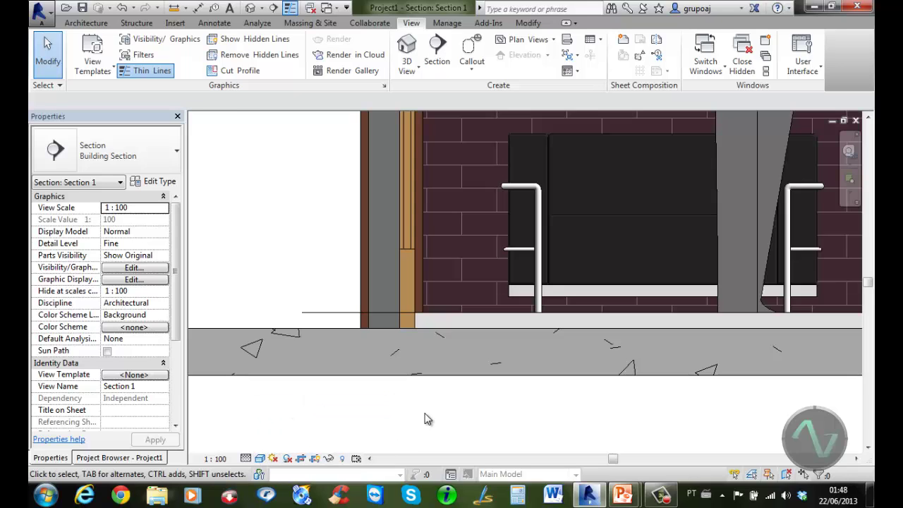
Step: Examine the section from the floor slab up along the door wall to the ceiling junction
scroll(423, 355, down, 1)
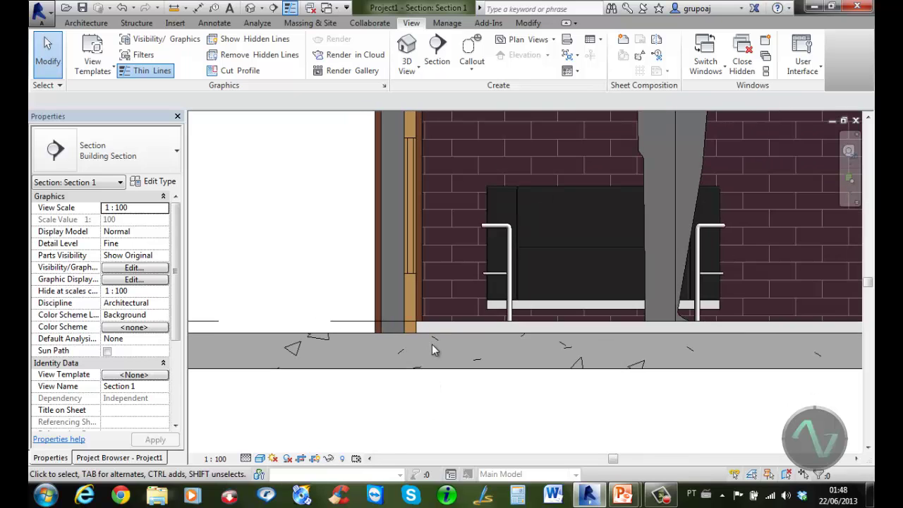
scroll(436, 348, up, 1)
middle_drag(435, 327, 429, 392)
middle_drag(433, 263, 445, 437)
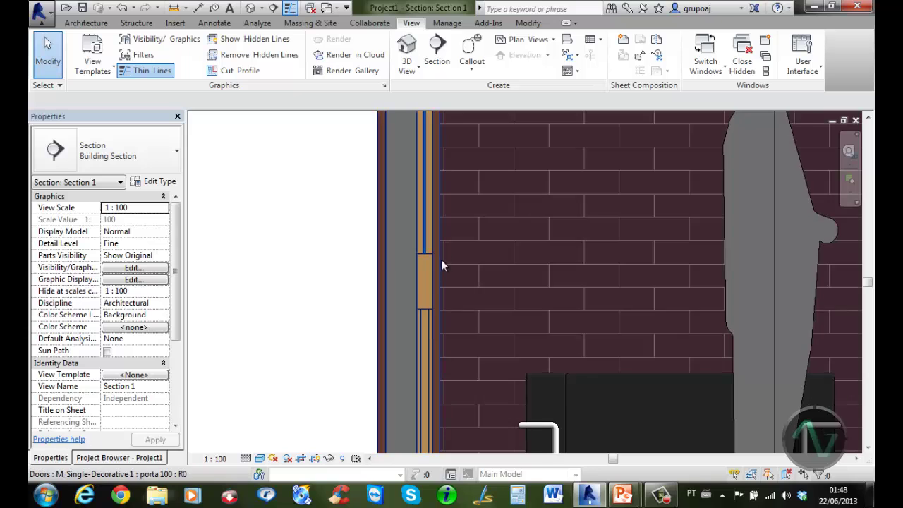
scroll(442, 264, down, 1)
middle_drag(478, 234, 508, 409)
middle_drag(498, 304, 499, 429)
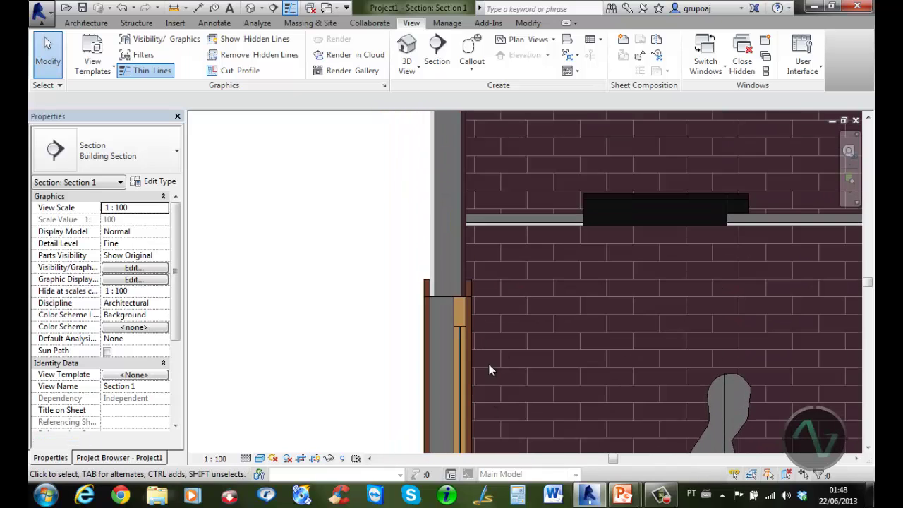
middle_drag(467, 215, 470, 350)
scroll(461, 416, up, 3)
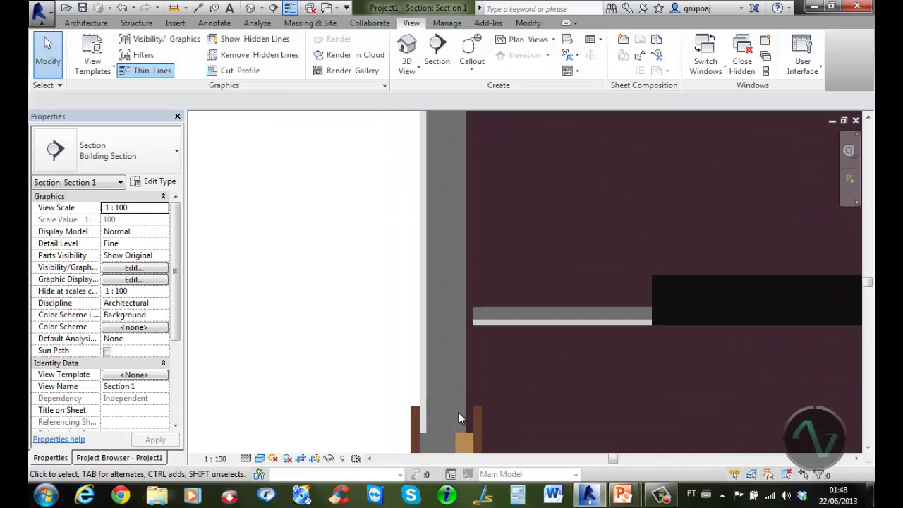
scroll(461, 416, down, 2)
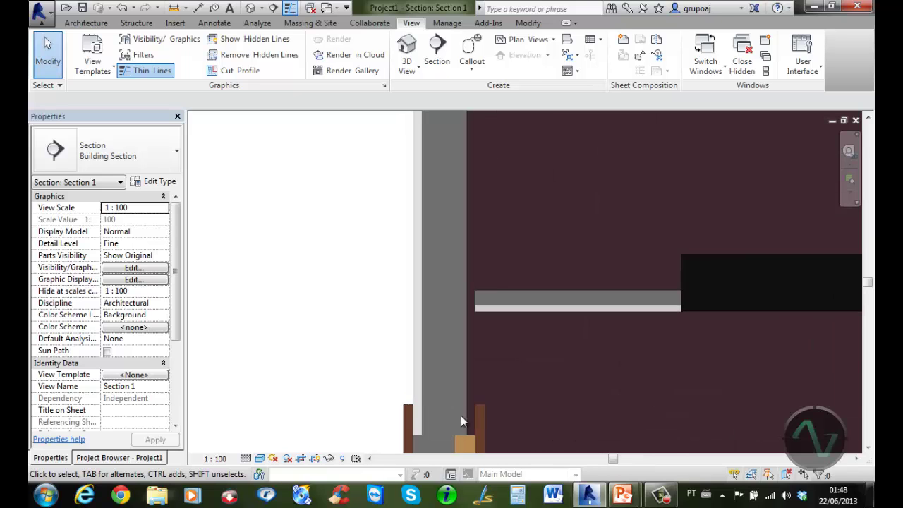
middle_drag(479, 424, 450, 252)
Step: Set the scale of the Section 1 view to 1:50
scroll(517, 327, down, 4)
scroll(519, 334, down, 3)
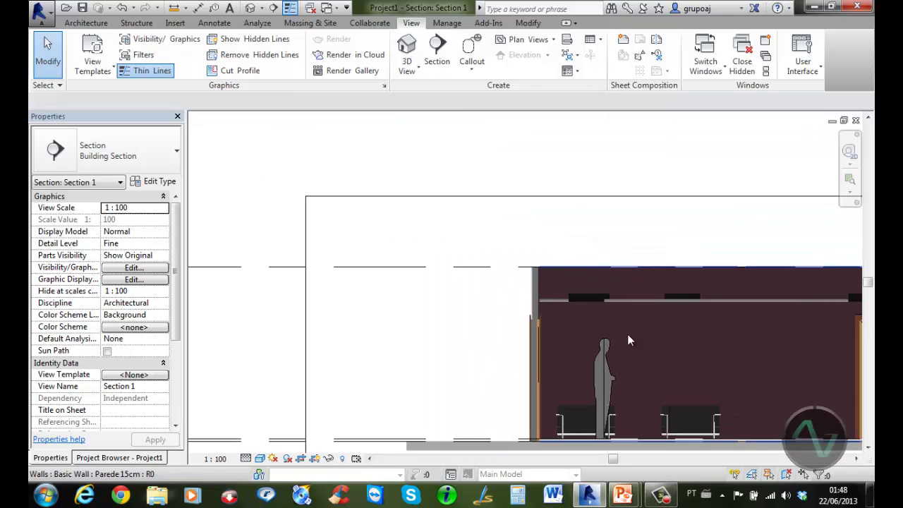
middle_drag(627, 333, 499, 286)
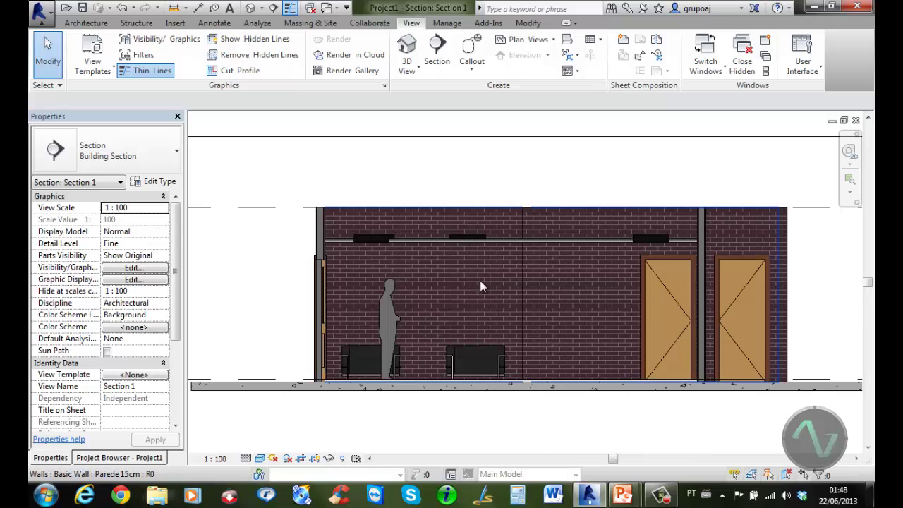
click(216, 460)
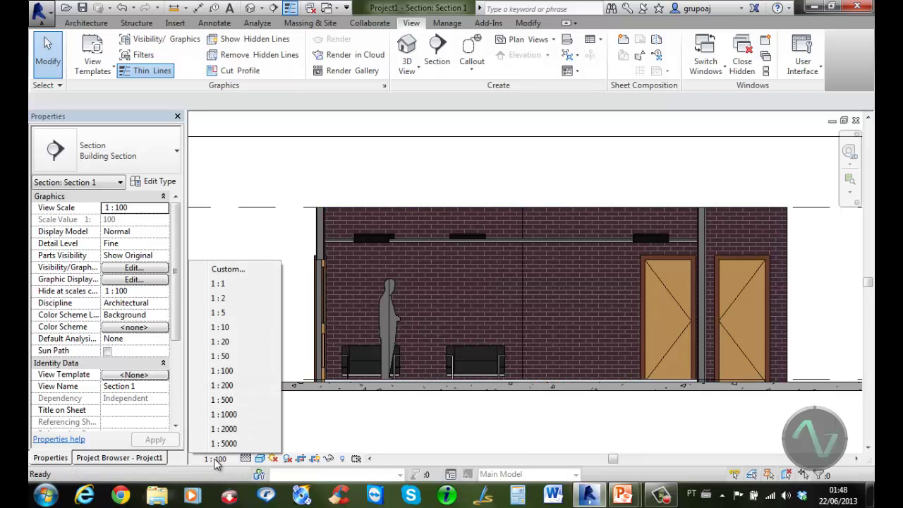
click(233, 356)
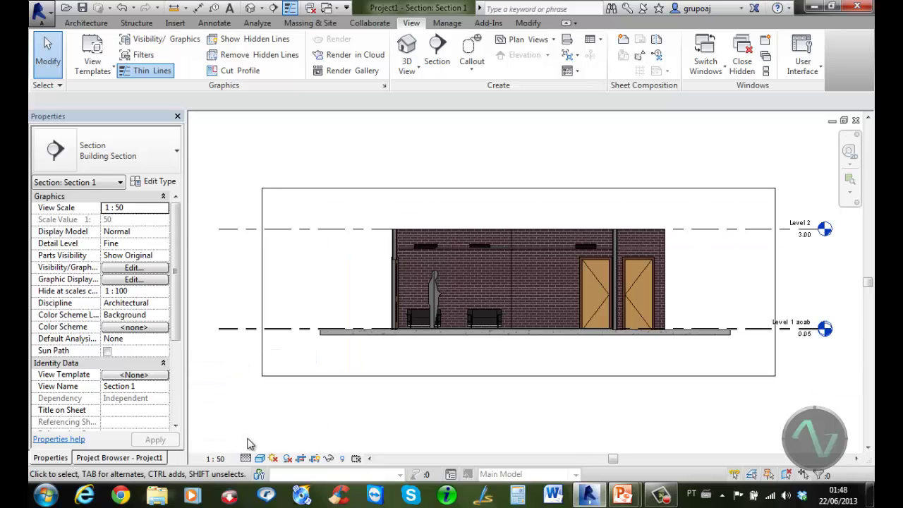
Step: Open the Level 1 floor plan and duplicate the view without its detailing
click(112, 459)
double_click(89, 156)
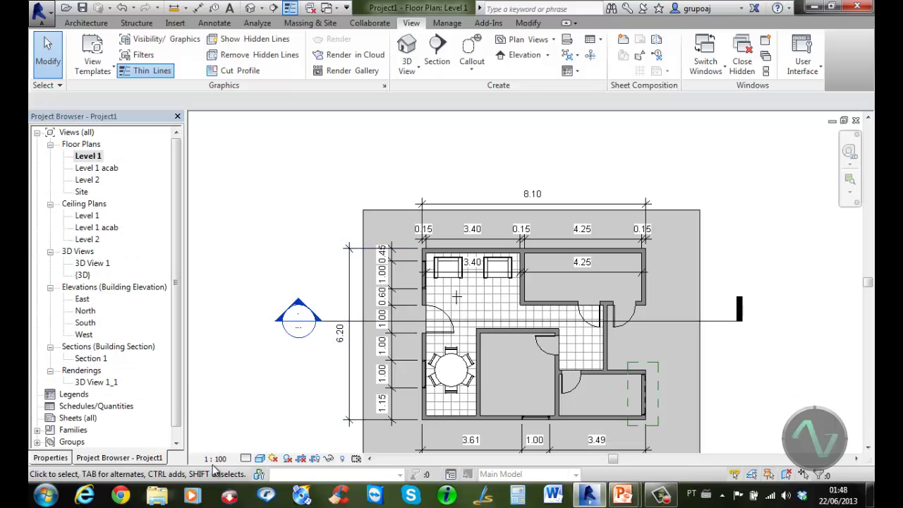
middle_drag(296, 391, 308, 342)
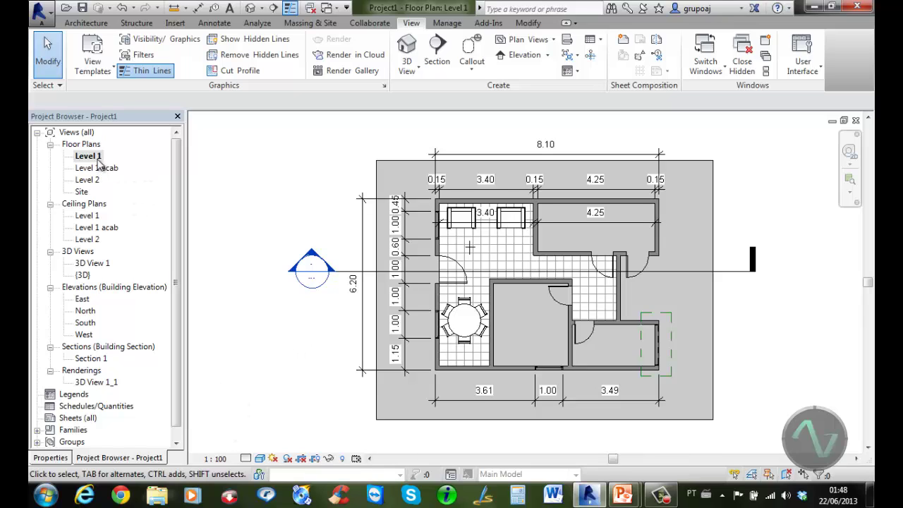
right_click(98, 159)
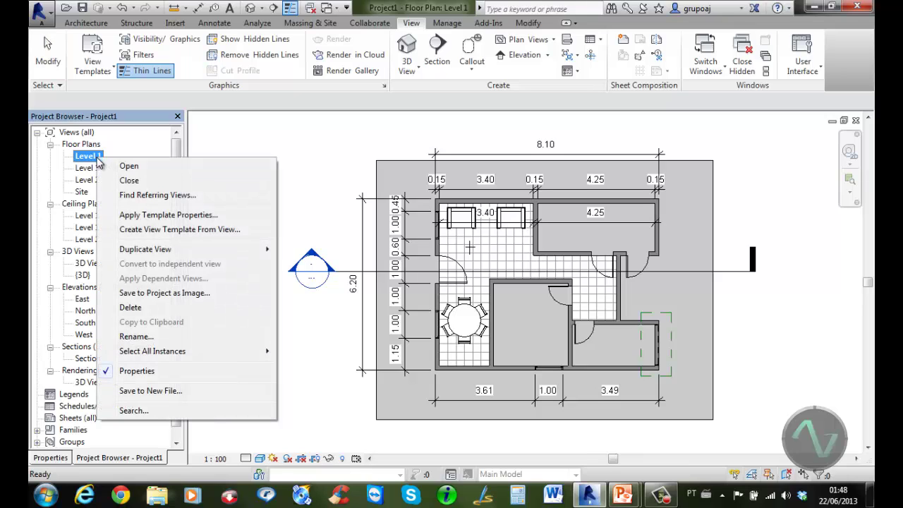
mouse_move(173, 251)
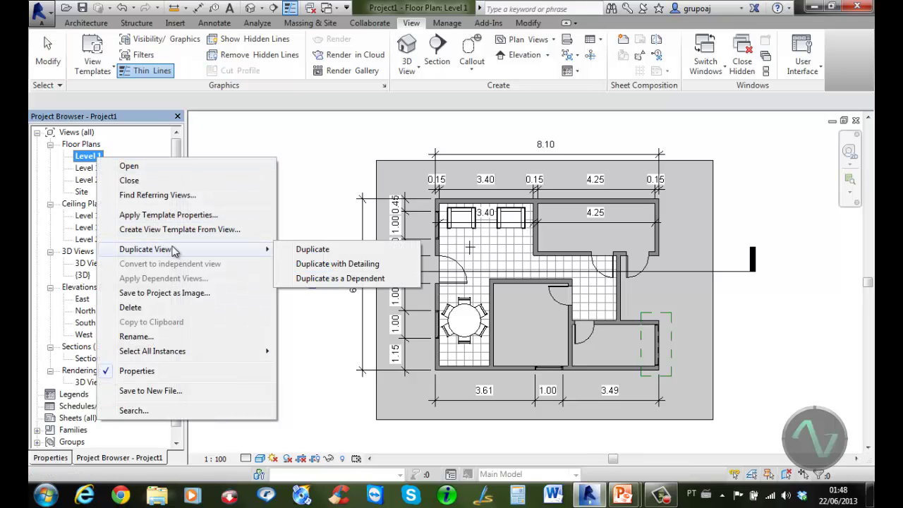
click(334, 253)
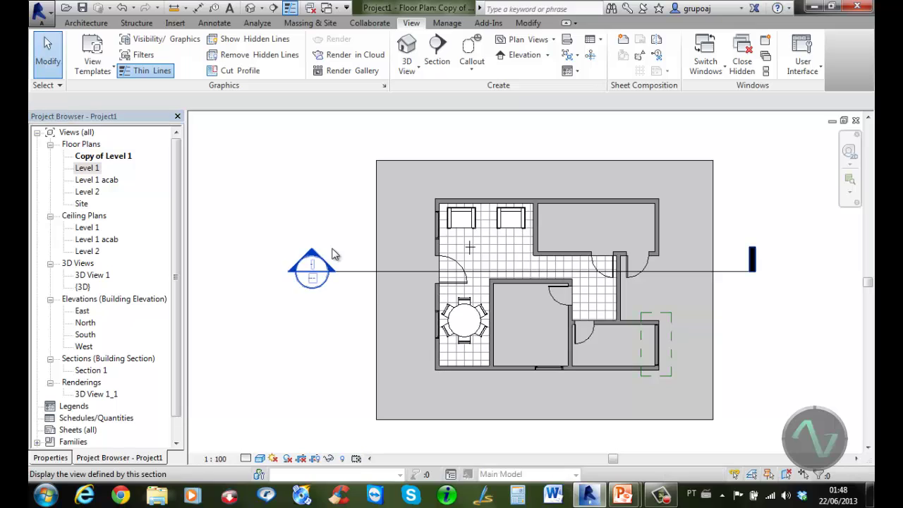
Step: Set the scale of the duplicated Level 1 plan to 1:50 and check the resulting plan
click(217, 458)
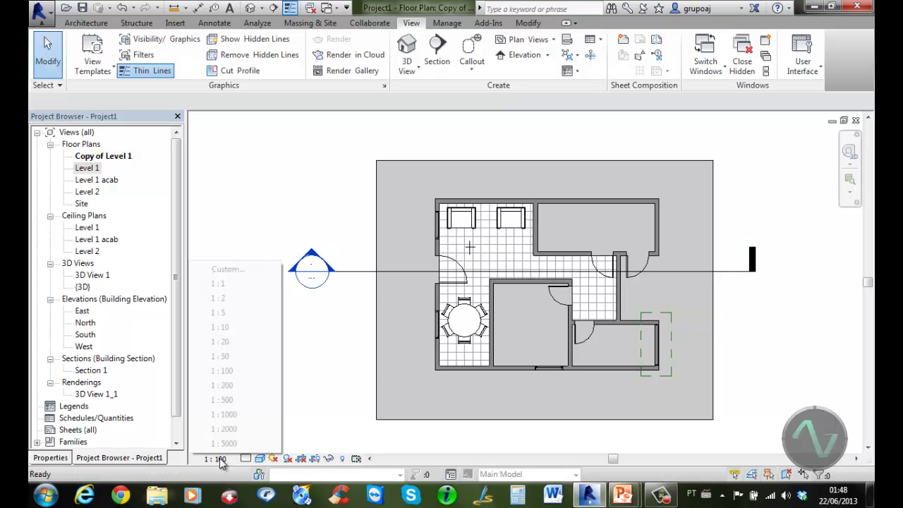
click(239, 357)
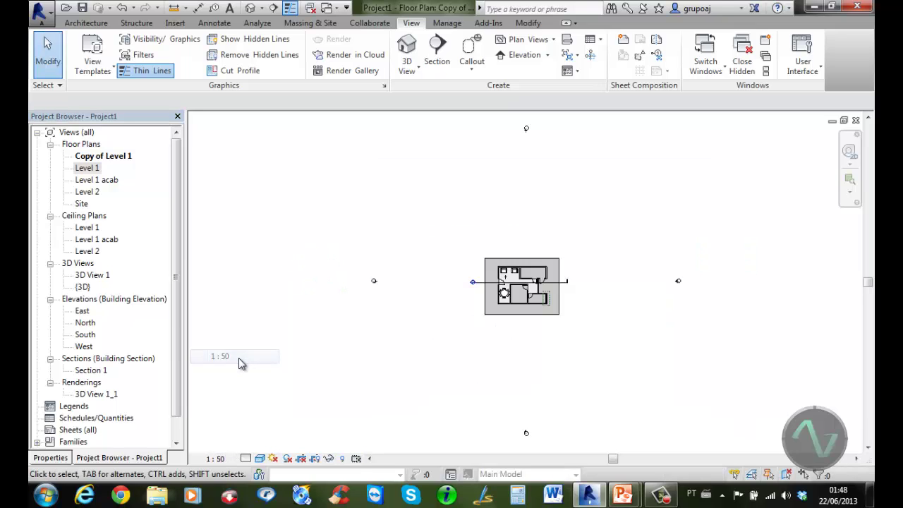
scroll(524, 292, up, 6)
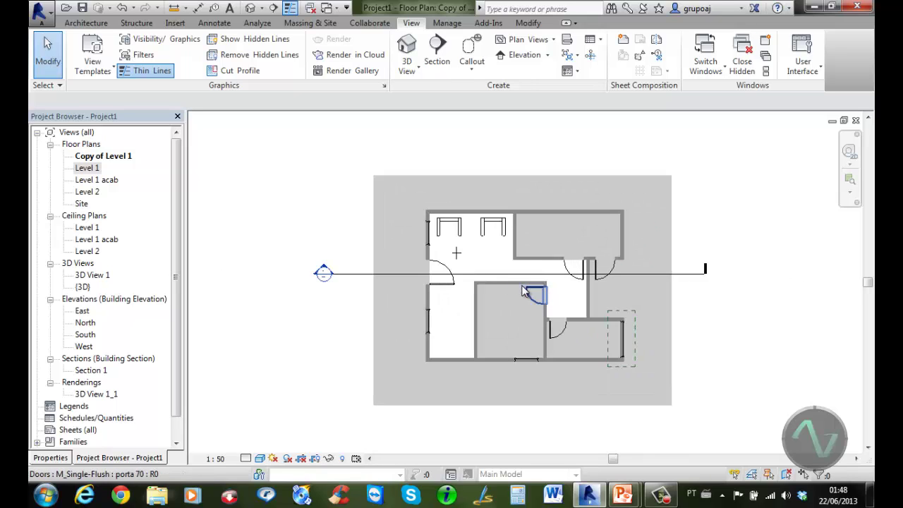
scroll(523, 291, down, 2)
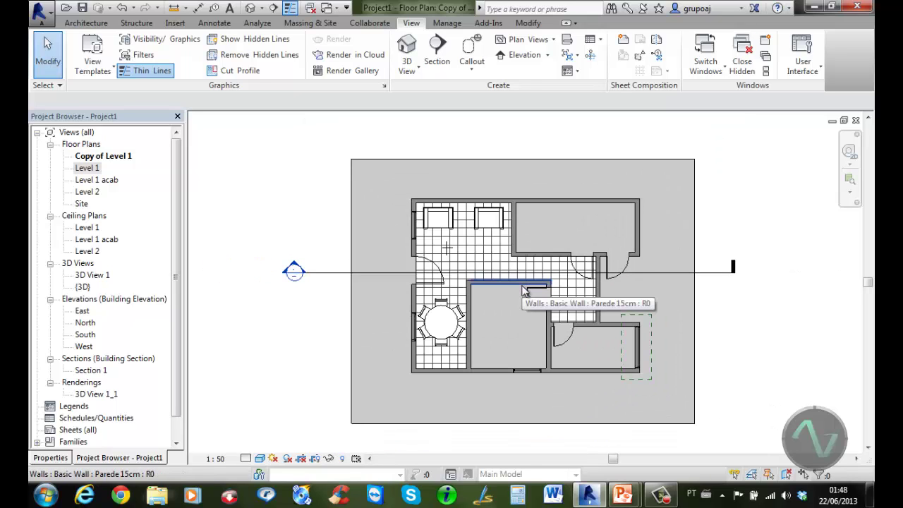
scroll(523, 292, up, 1)
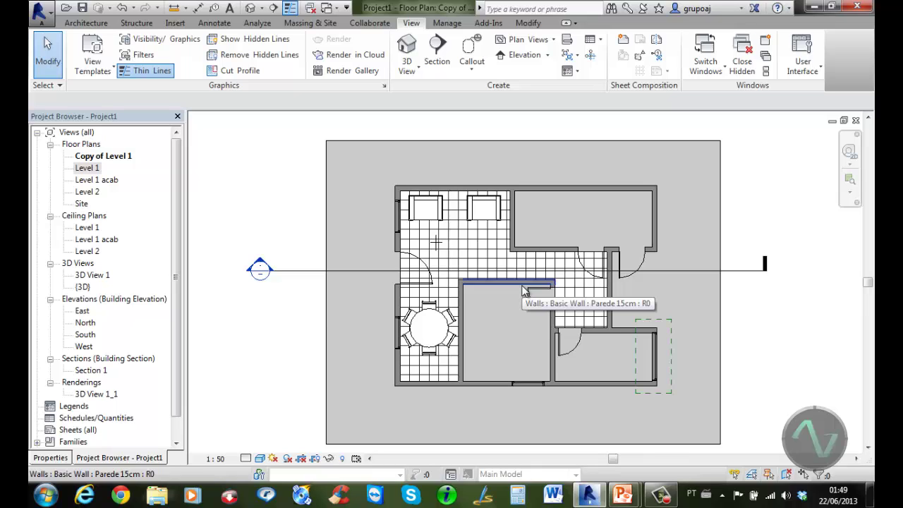
Step: Duplicate the original Level 1 floor plan with detailing so the dimensions are copied too
right_click(95, 171)
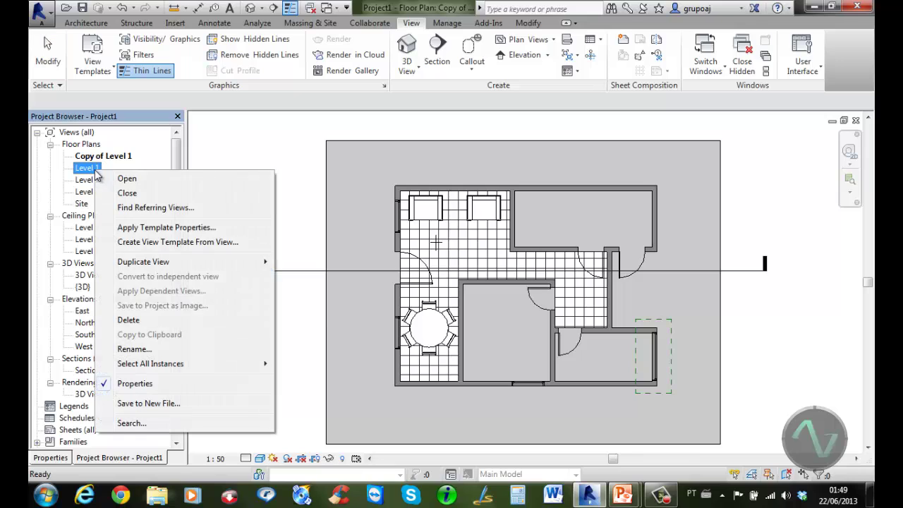
mouse_move(157, 262)
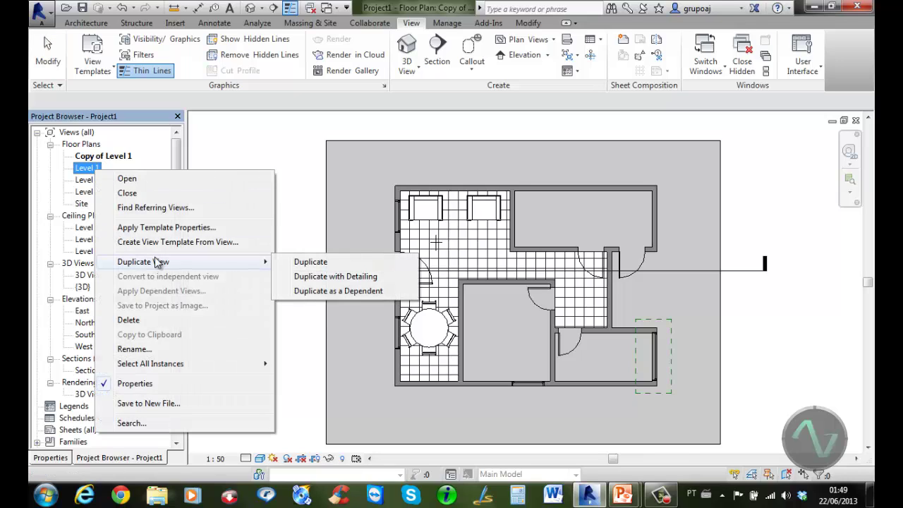
click(335, 279)
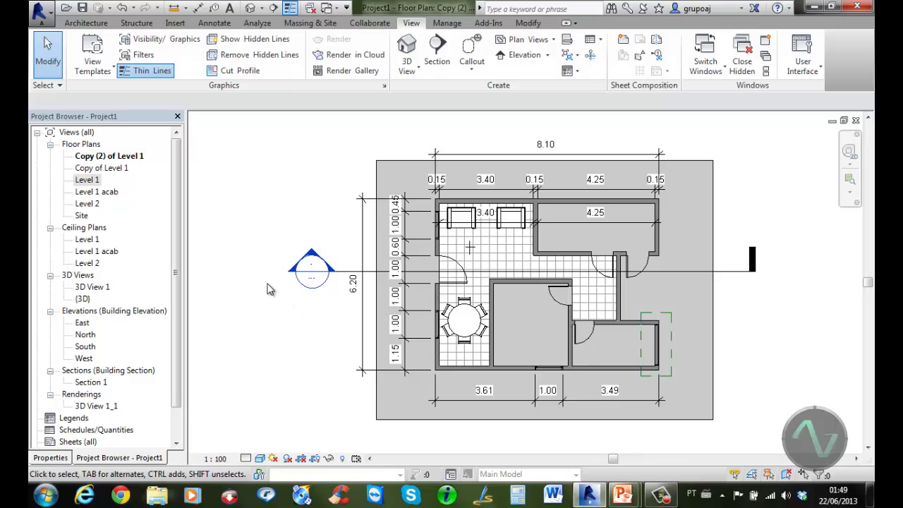
Step: Open both duplicated Level 1 floor plans in turn to compare their dimensions and detailing
double_click(114, 170)
double_click(112, 156)
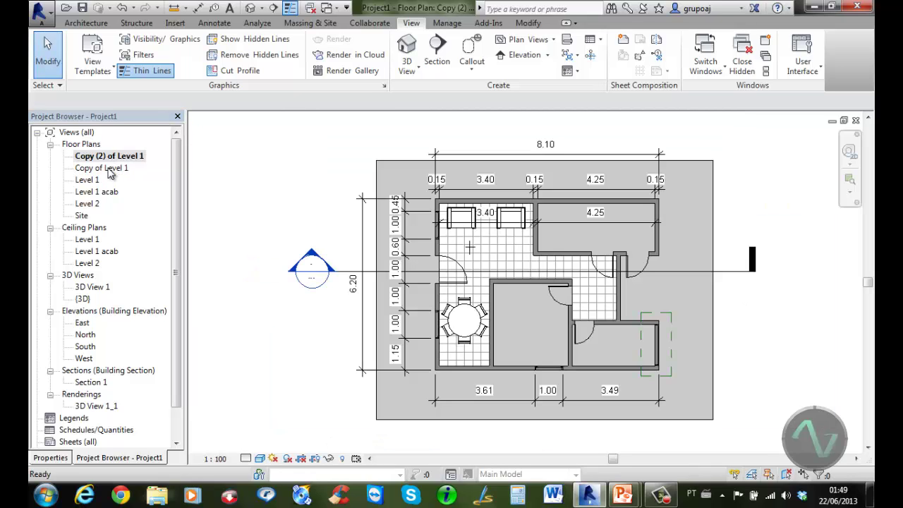
double_click(110, 169)
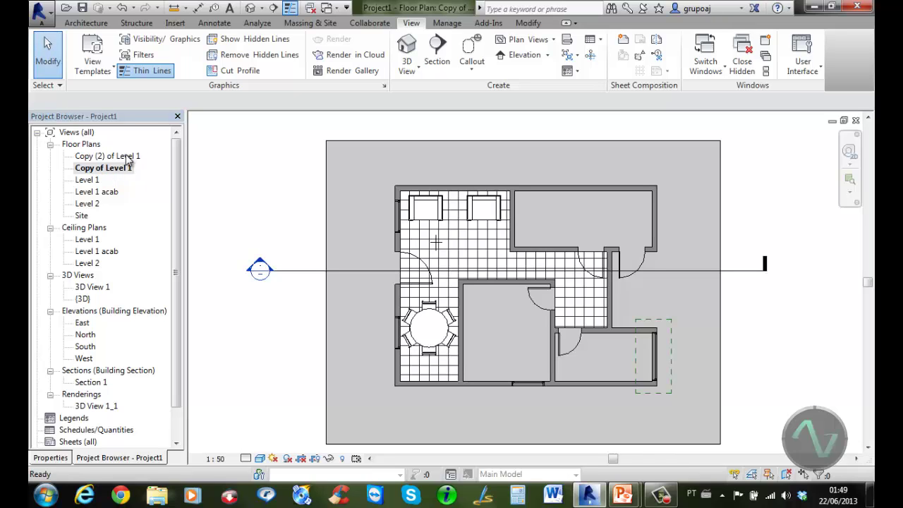
Step: Delete the duplicated floor plans Copy (2) of Level 1 and Copy of Level 1
click(129, 159)
right_click(128, 156)
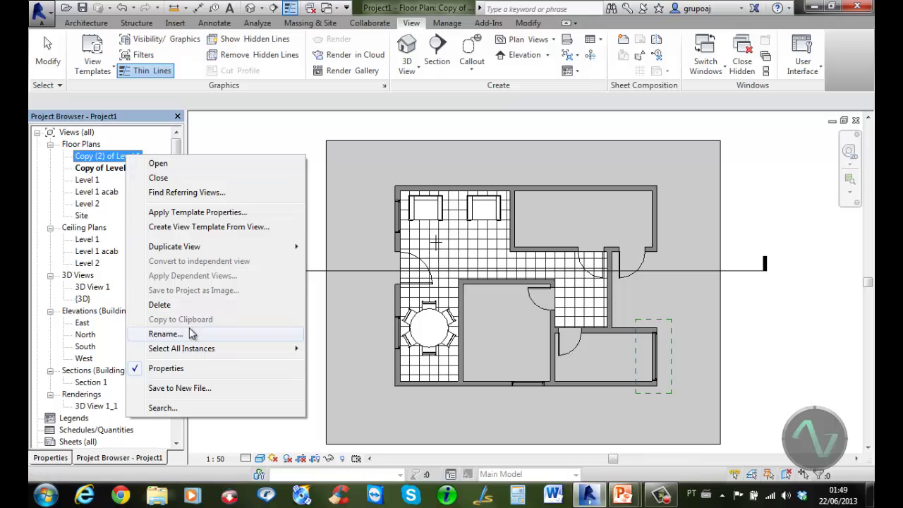
click(159, 304)
click(124, 161)
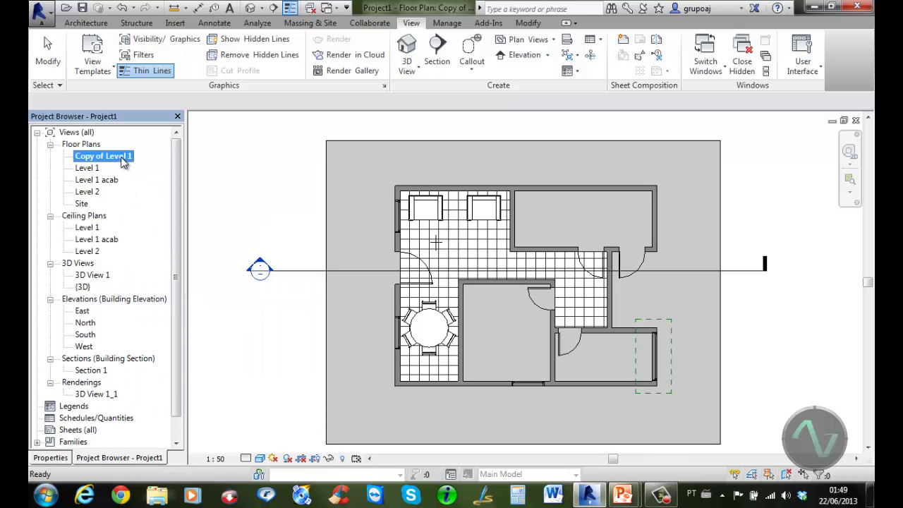
right_click(124, 162)
click(160, 306)
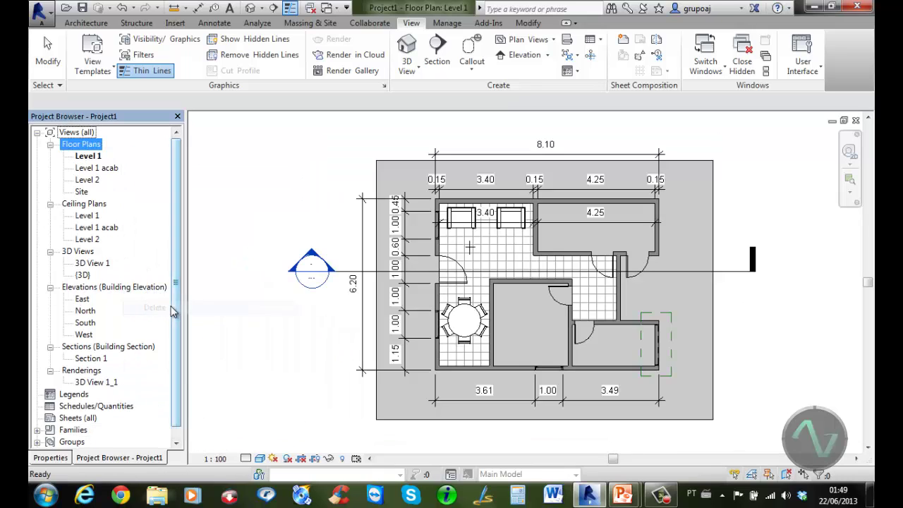
click(242, 218)
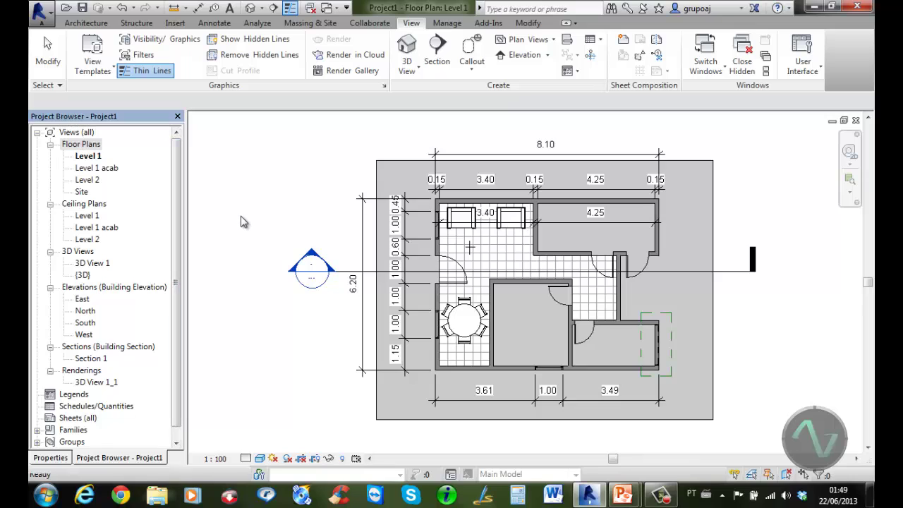
Step: Check the house in 3D, return to the Level 1 plan, and start a Roof by Footprint placed on Level 2
double_click(83, 275)
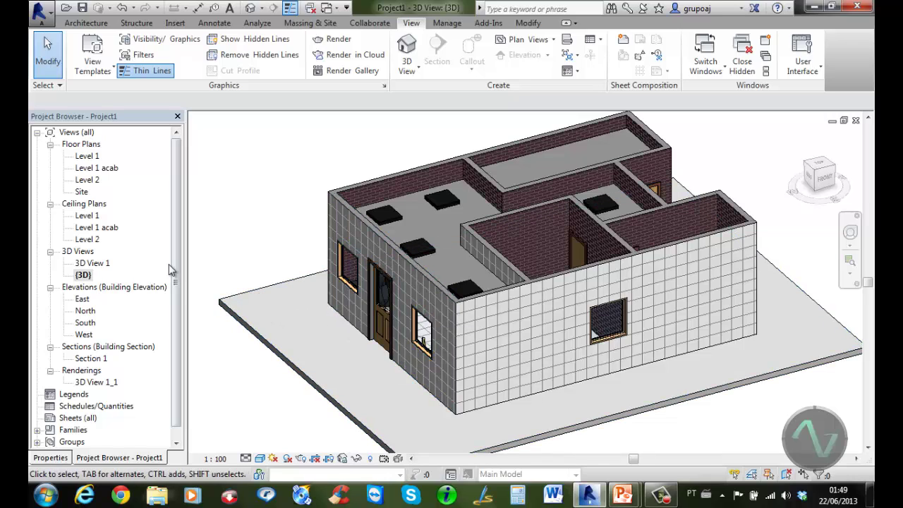
double_click(89, 158)
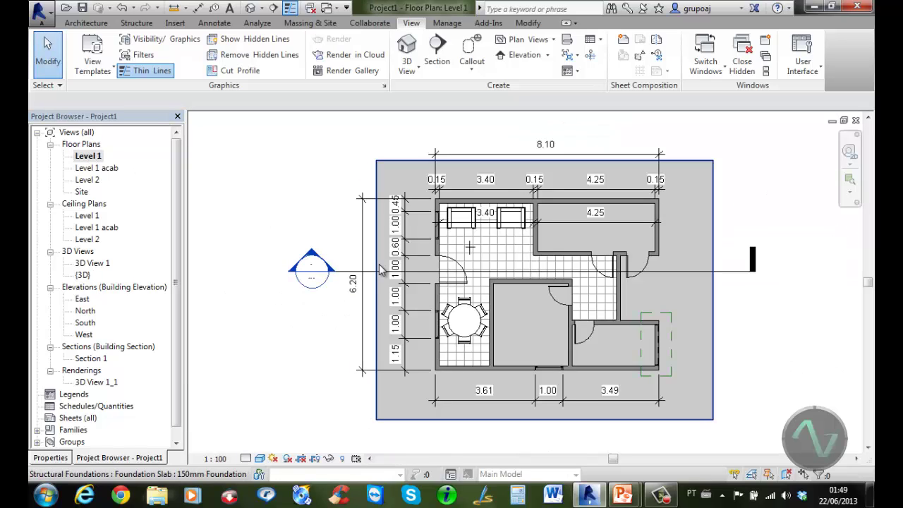
click(98, 24)
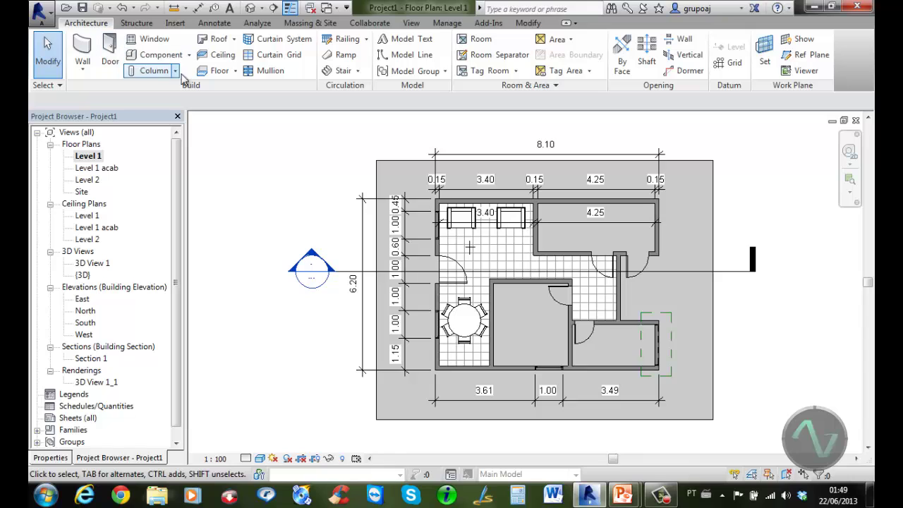
click(234, 42)
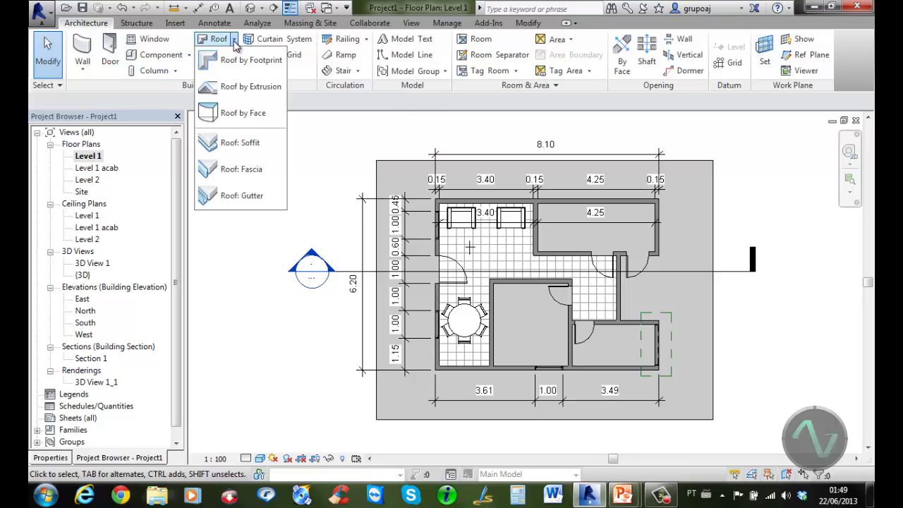
click(249, 61)
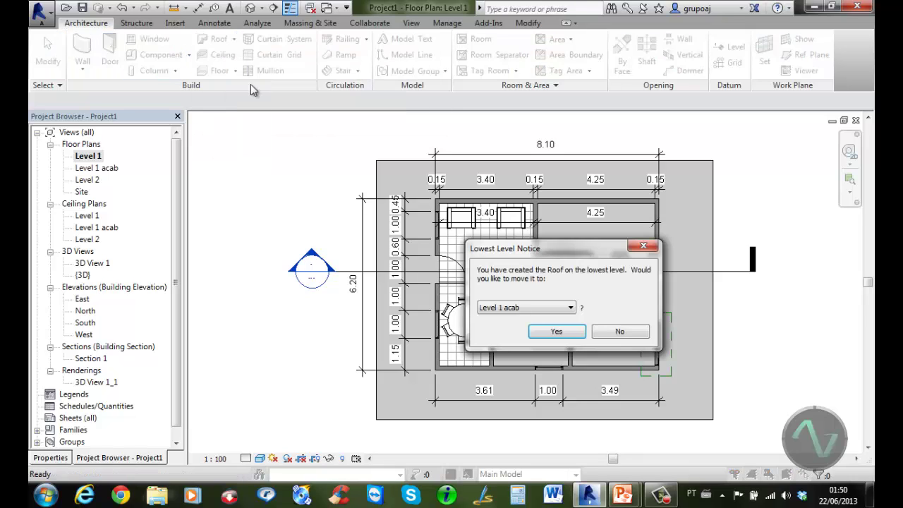
click(568, 308)
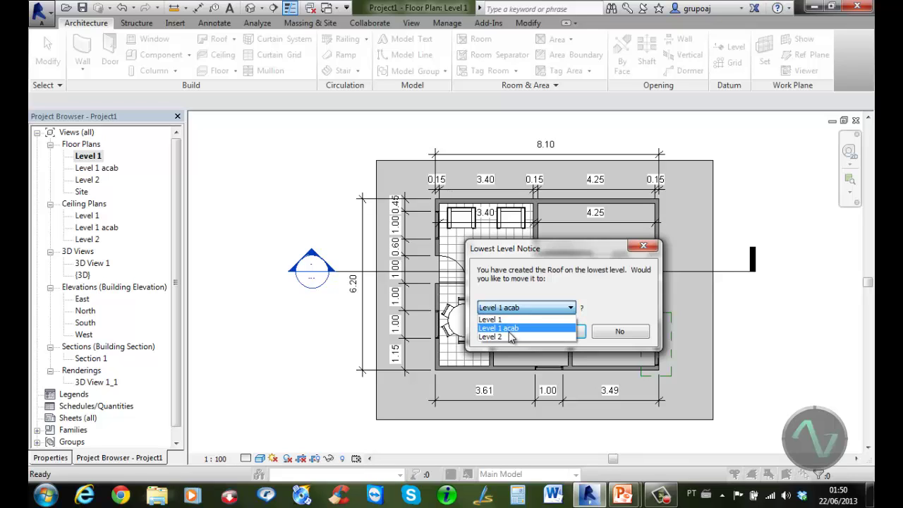
click(509, 336)
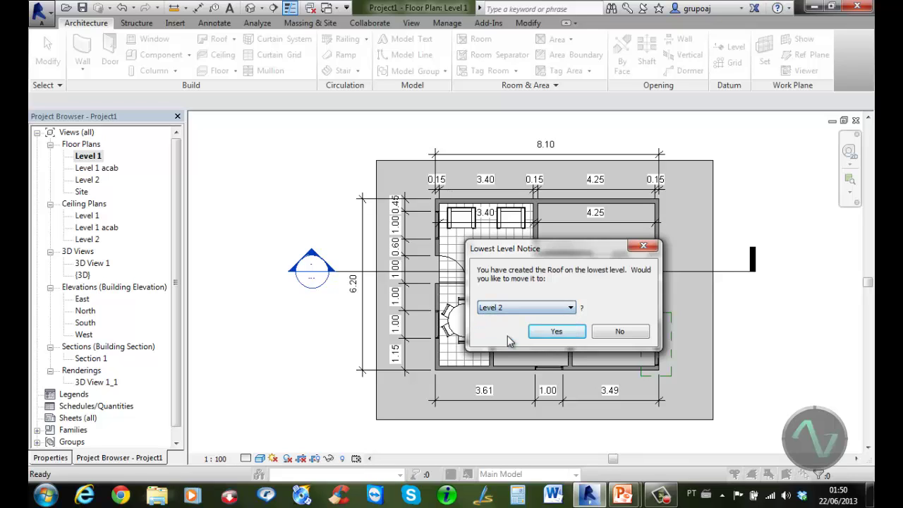
click(558, 331)
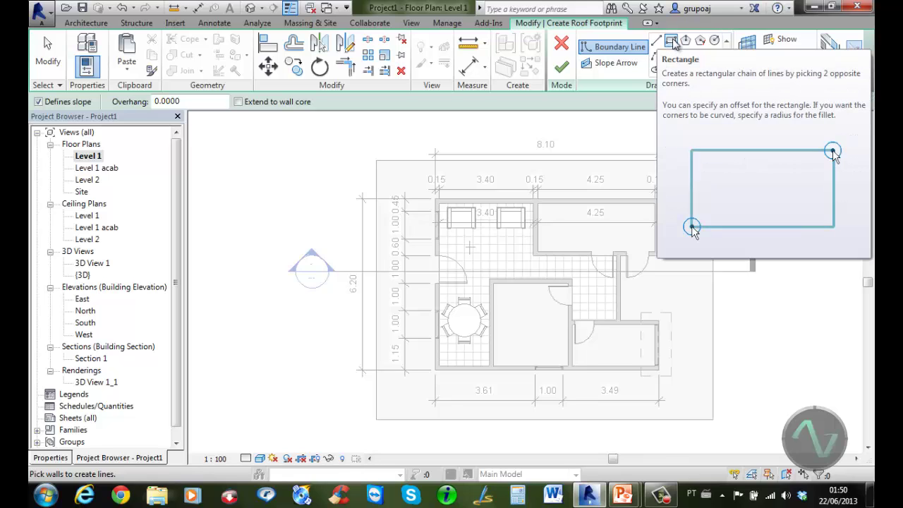
Step: Sketch a rectangular, slope-defining roof boundary around the house's outer wall corners with an outward offset of 1
click(672, 41)
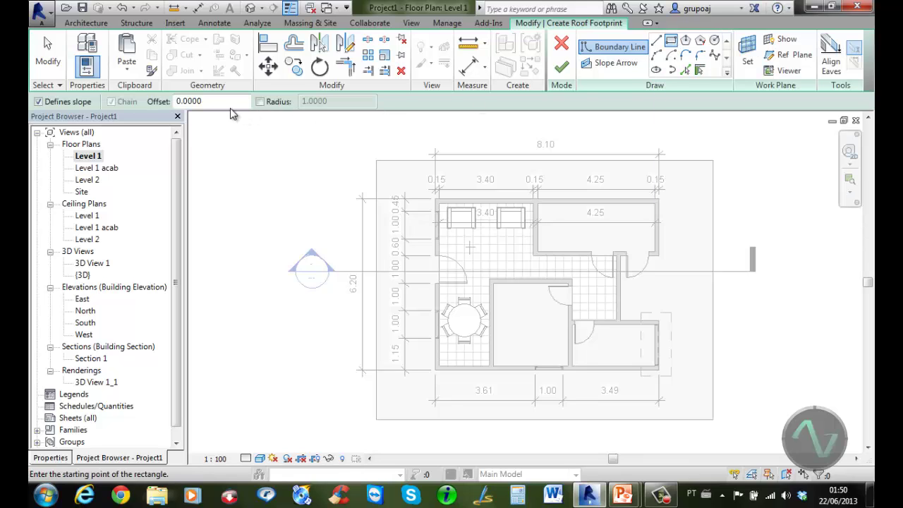
drag(205, 103, 177, 103)
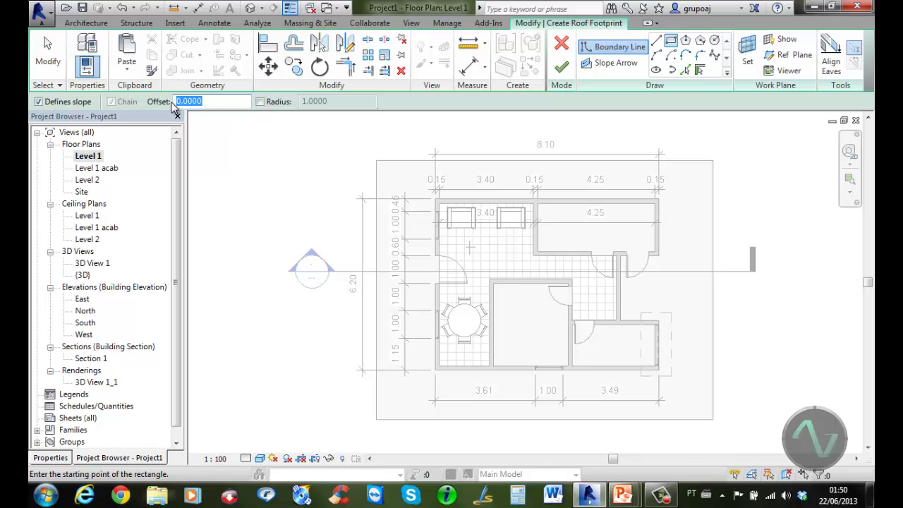
text(1)
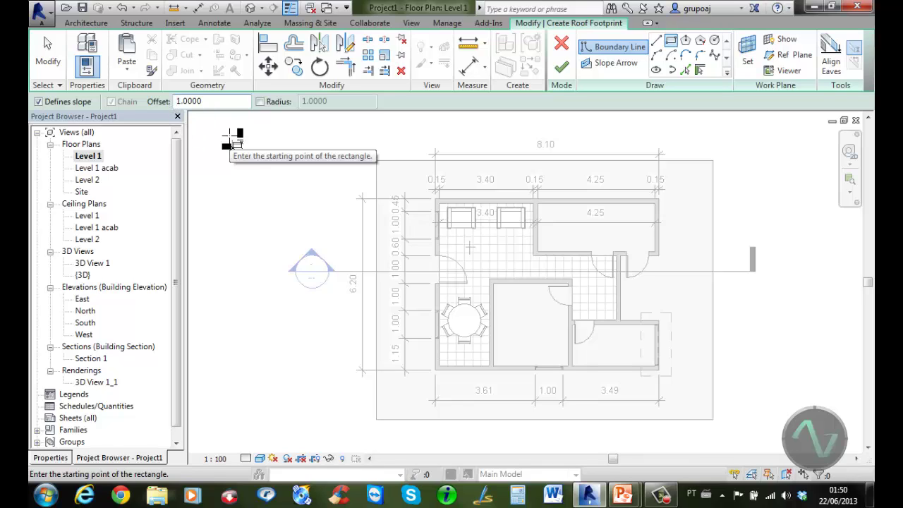
click(436, 200)
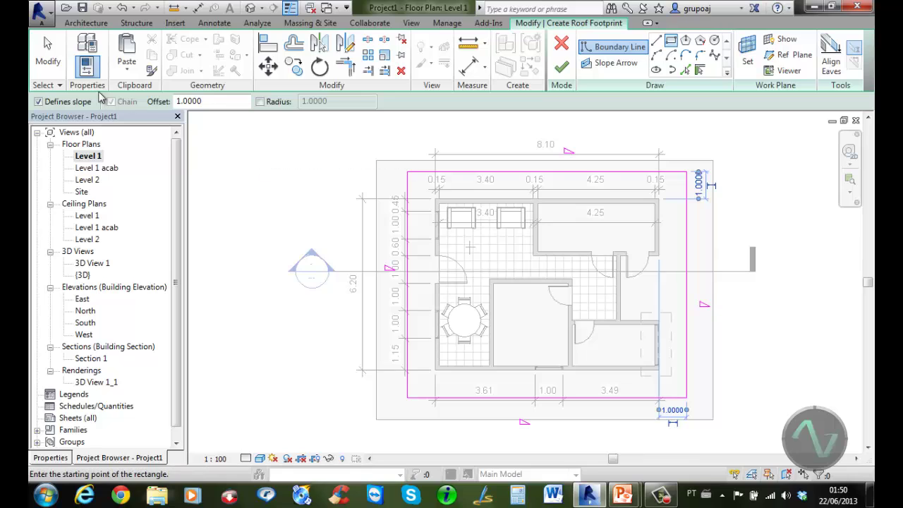
Step: Examine the slope angle and slope-defining option of the roof boundary line above the plan, keeping its settings
click(48, 53)
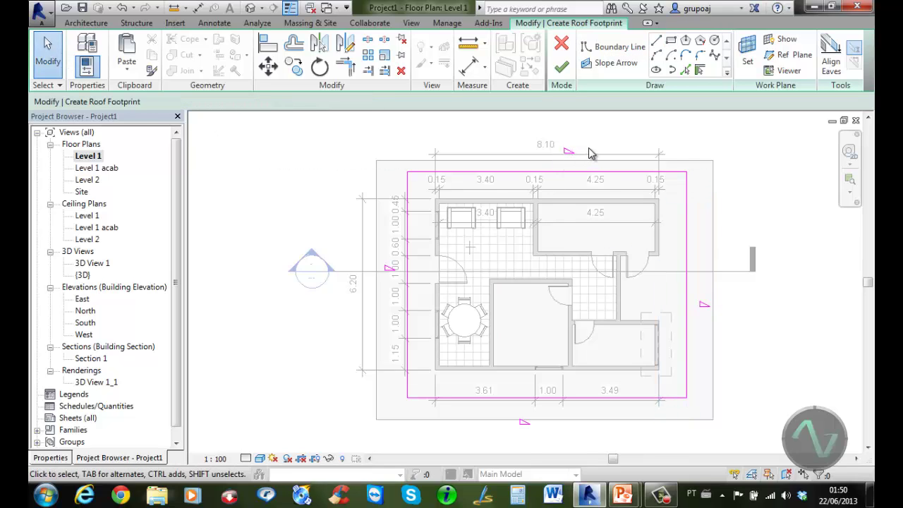
click(564, 177)
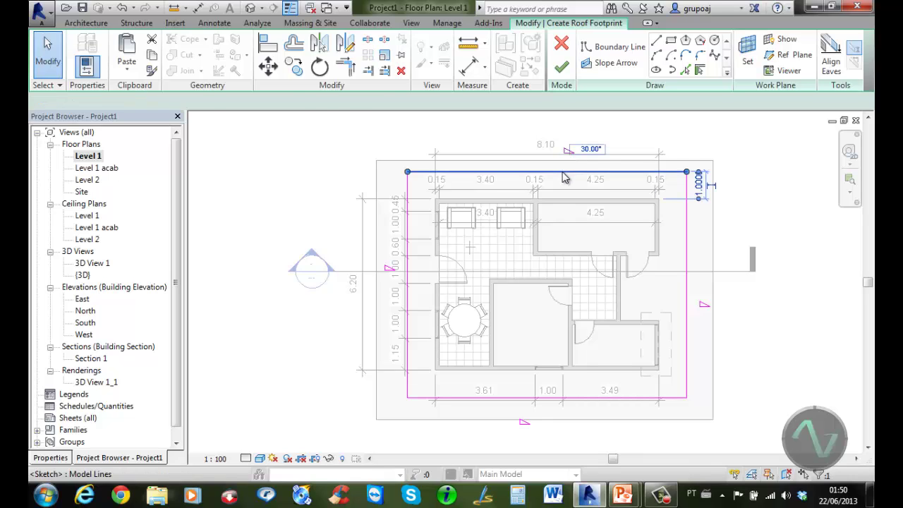
click(590, 149)
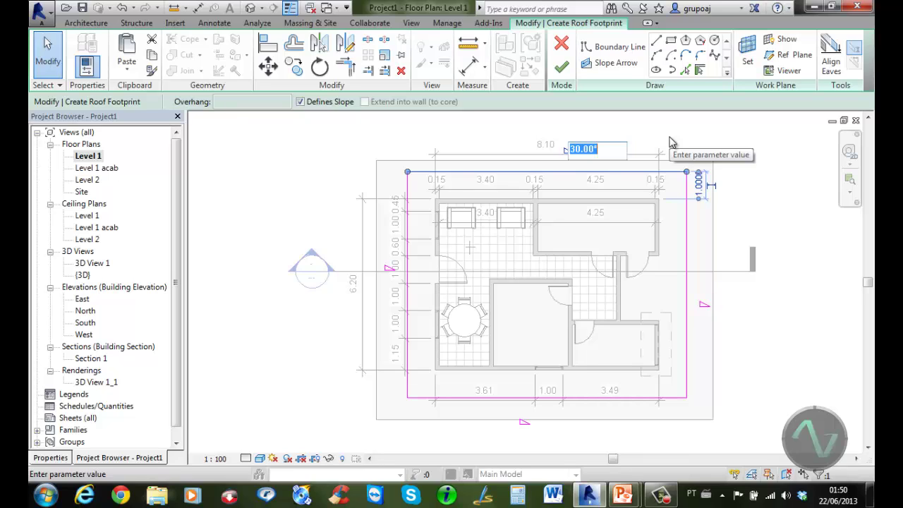
key(Return)
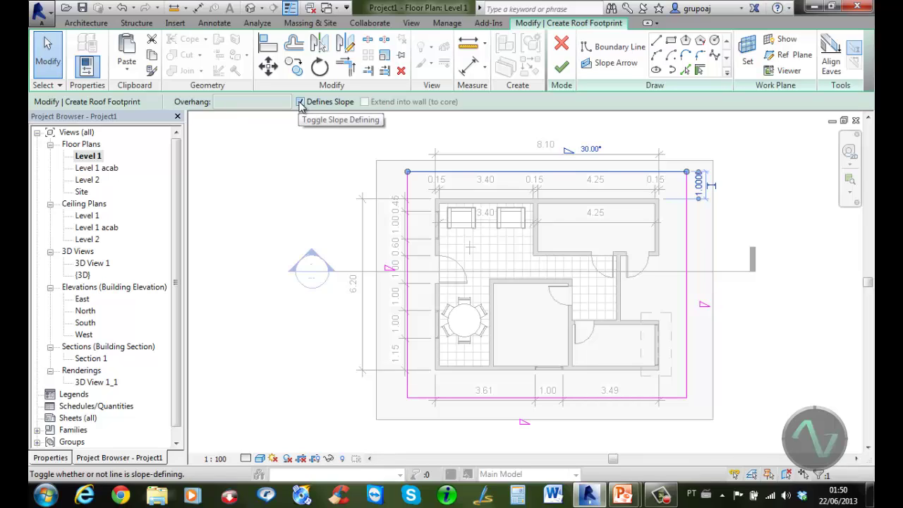
click(655, 131)
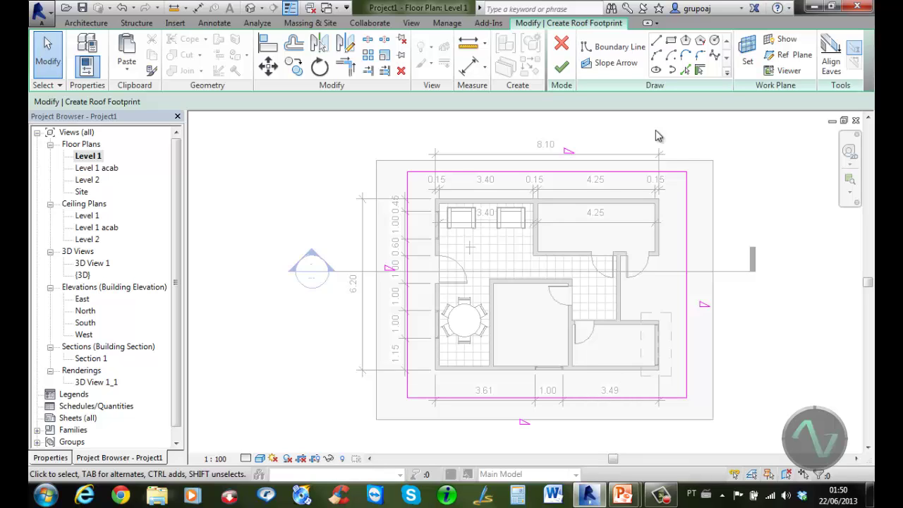
Step: Finish the roof footprint without attaching the walls to the roof, and inspect the house from several sides in 3D
click(562, 70)
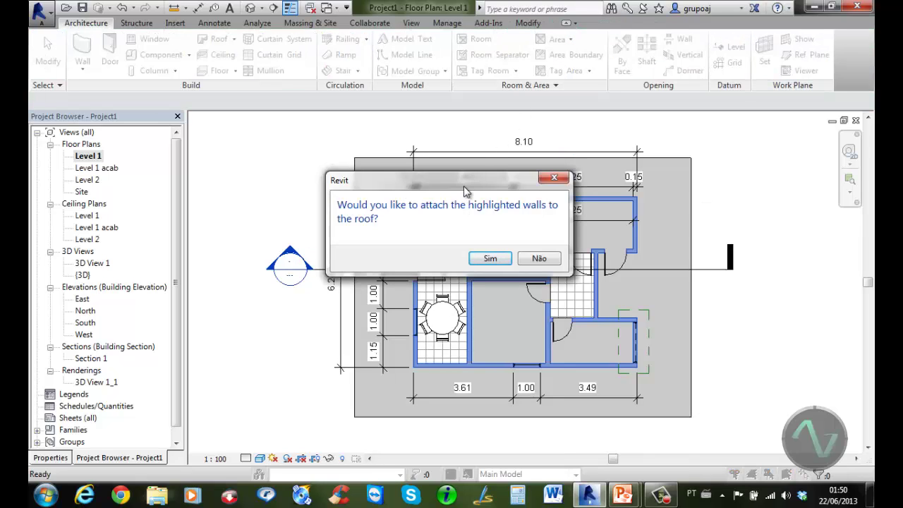
drag(469, 185, 271, 227)
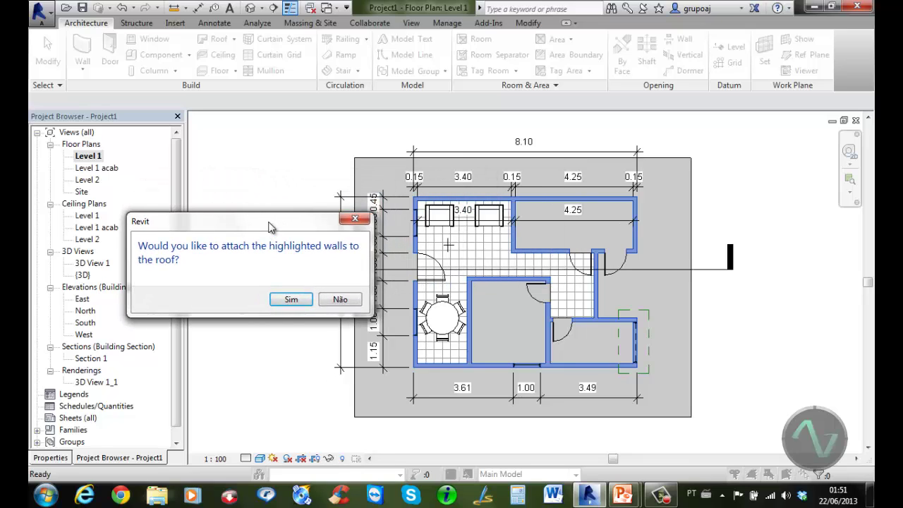
click(349, 304)
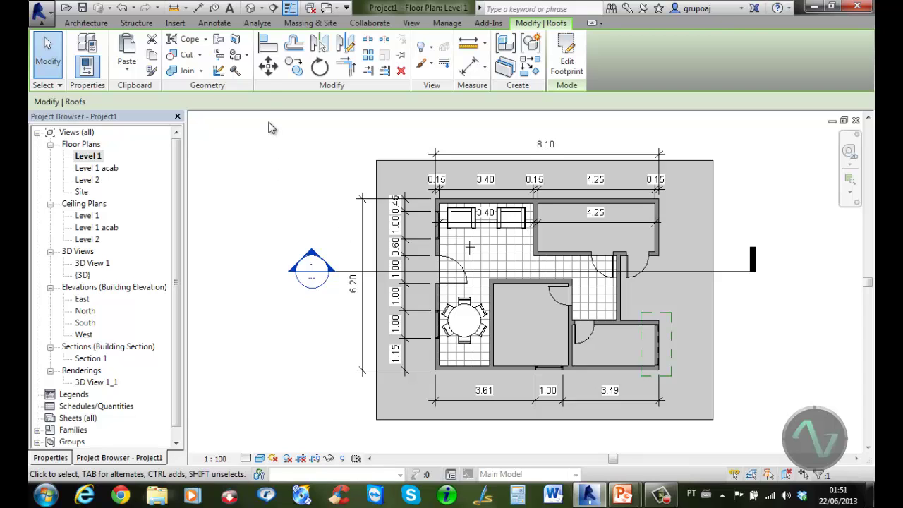
click(251, 8)
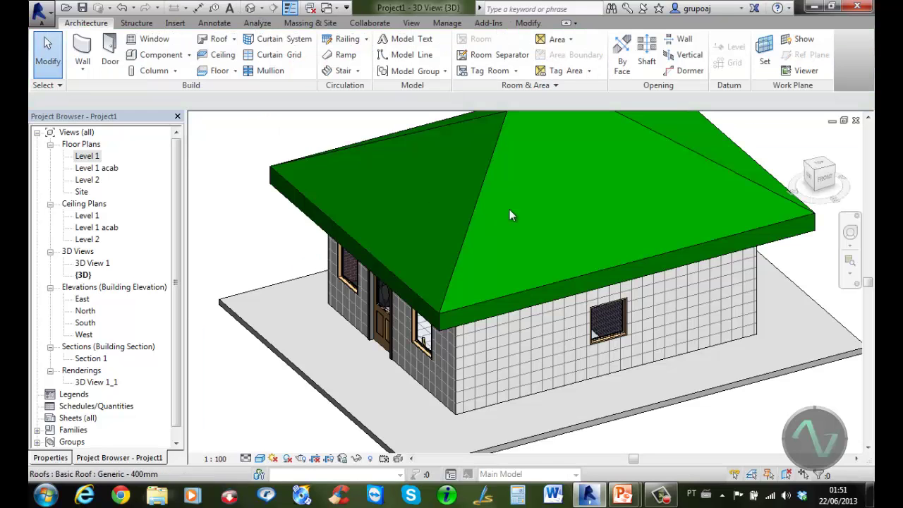
scroll(553, 206, down, 3)
middle_drag(553, 206, 753, 242)
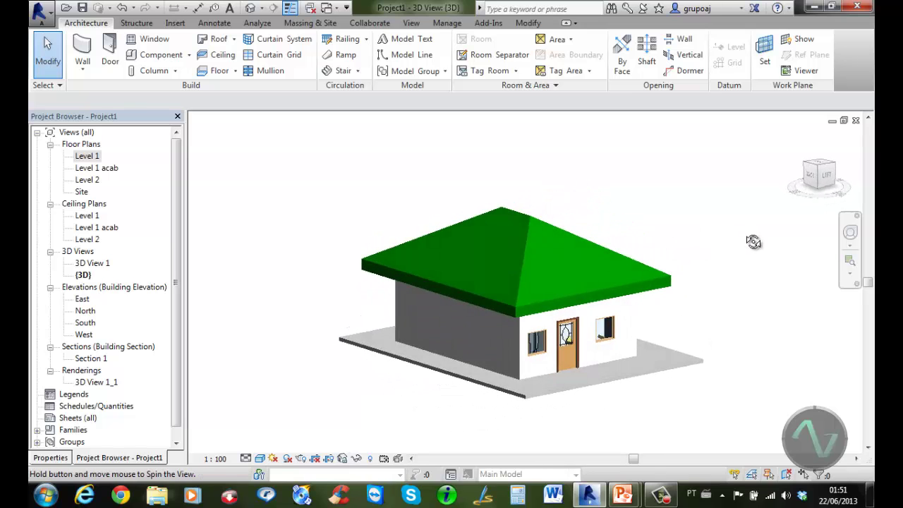
shift+middle_drag(659, 264, 748, 302)
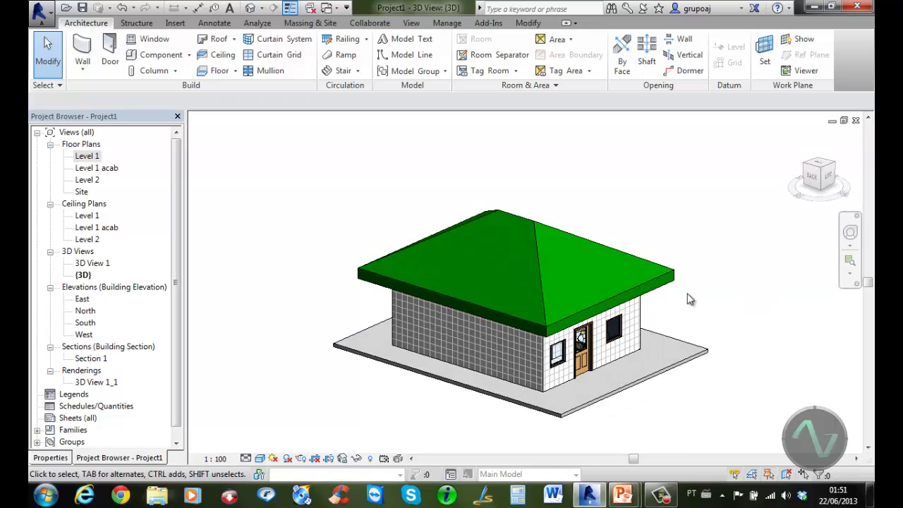
scroll(684, 294, up, 2)
middle_drag(671, 303, 753, 284)
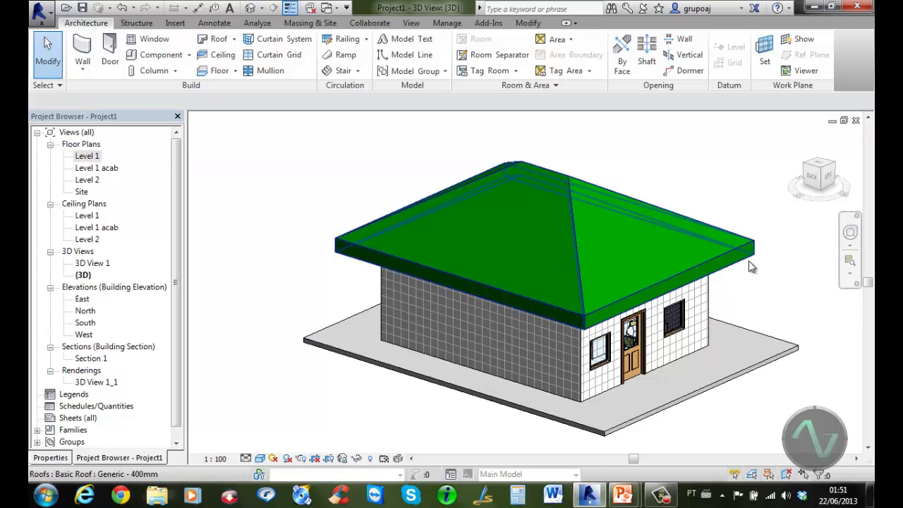
Step: Duplicate the roof's Generic - 400mm type under the name "telhado personalizado"
click(749, 264)
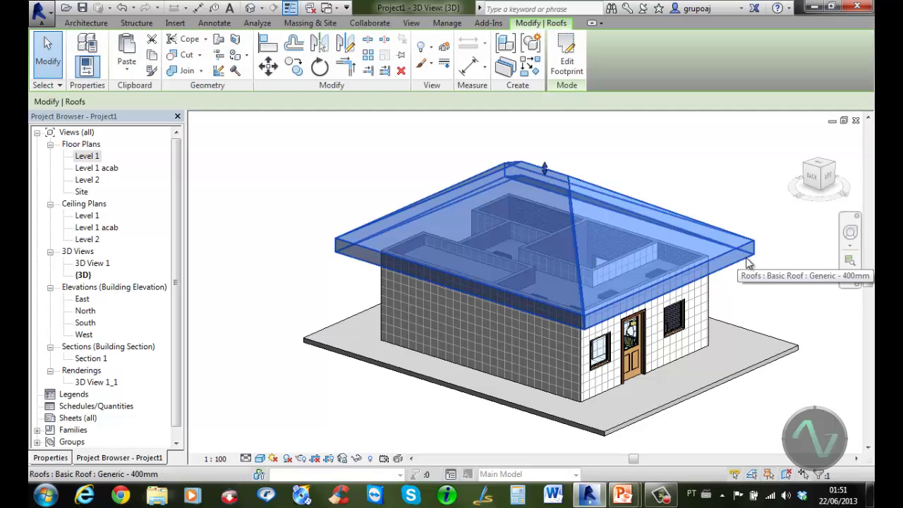
click(60, 459)
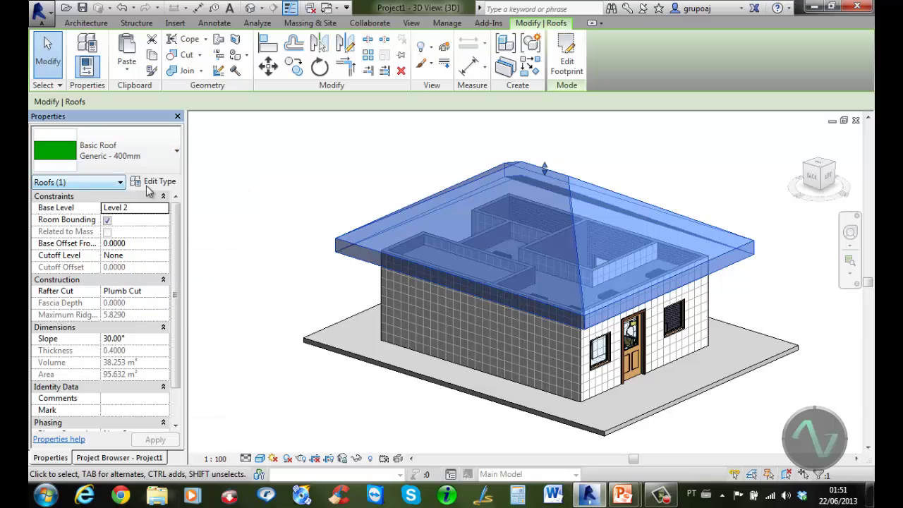
click(157, 182)
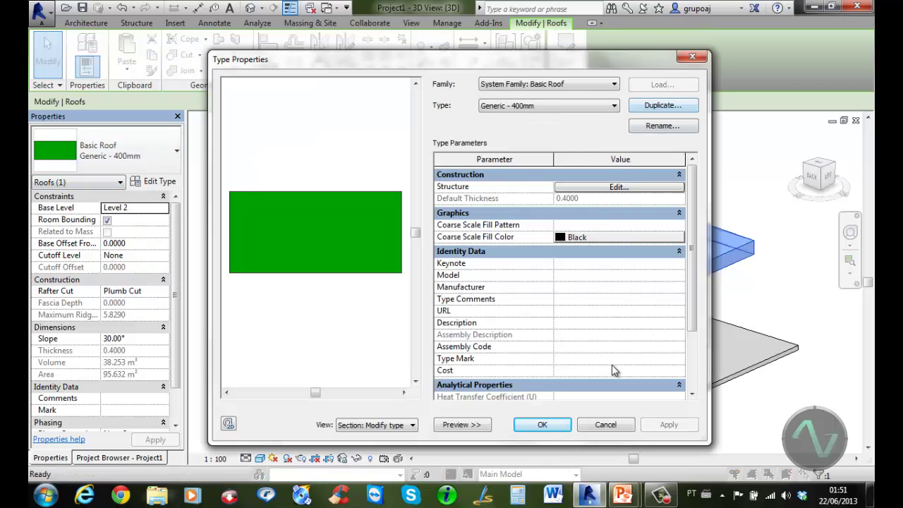
click(663, 105)
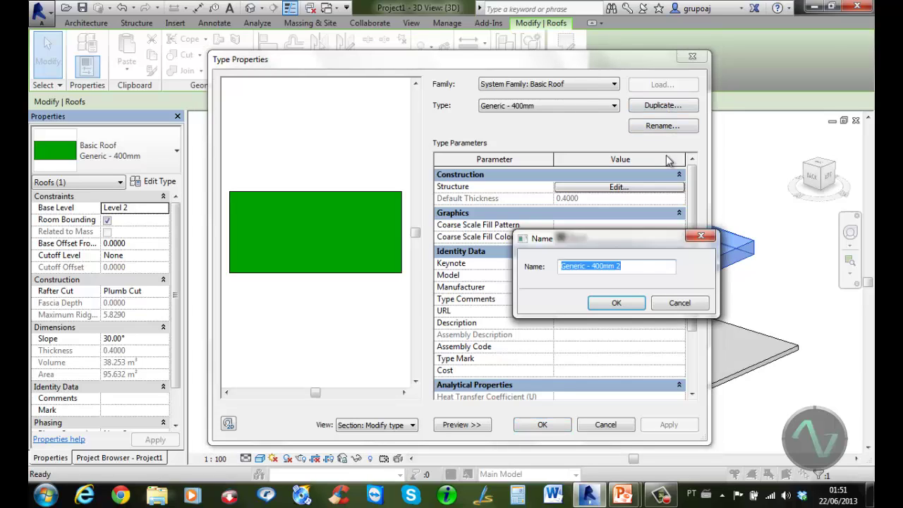
text(t)
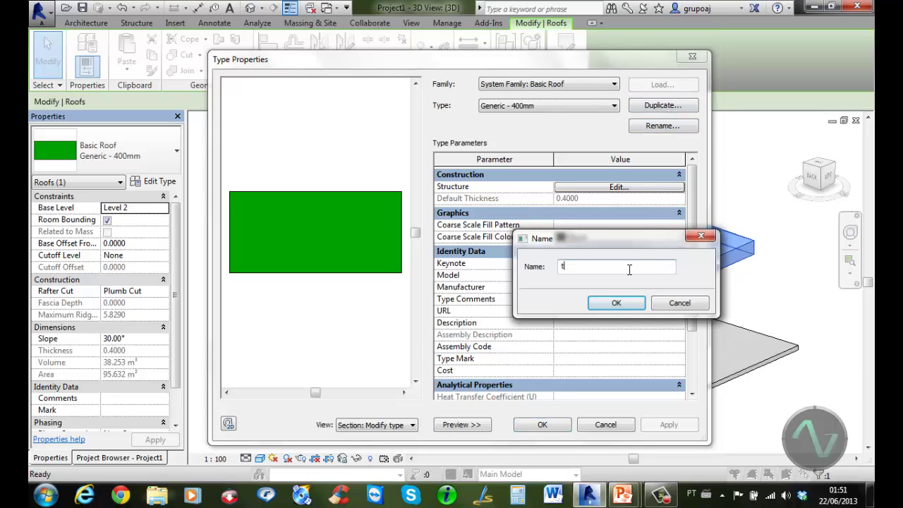
text(elhado personalizado)
click(614, 302)
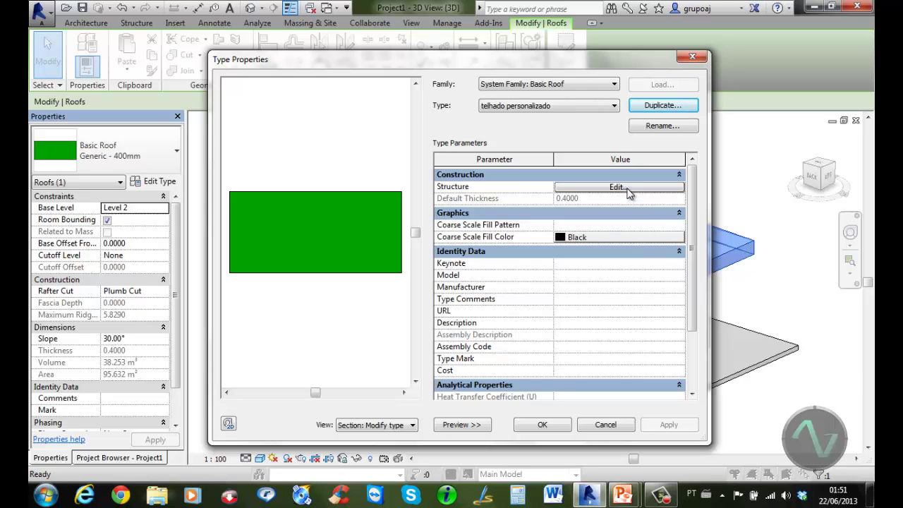
Step: Set the thickness of the structure layer in the new roof type's assembly to 0.06
click(618, 187)
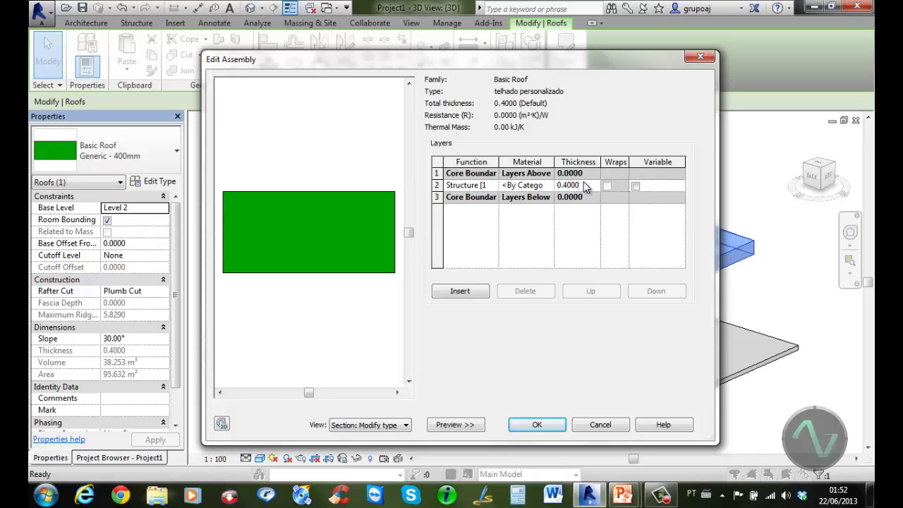
click(584, 186)
key(BackSpace)
text(.06)
Step: Add Wood Shake from the AEC roofing materials to the project for the structure layer and rename it "telha"
click(547, 187)
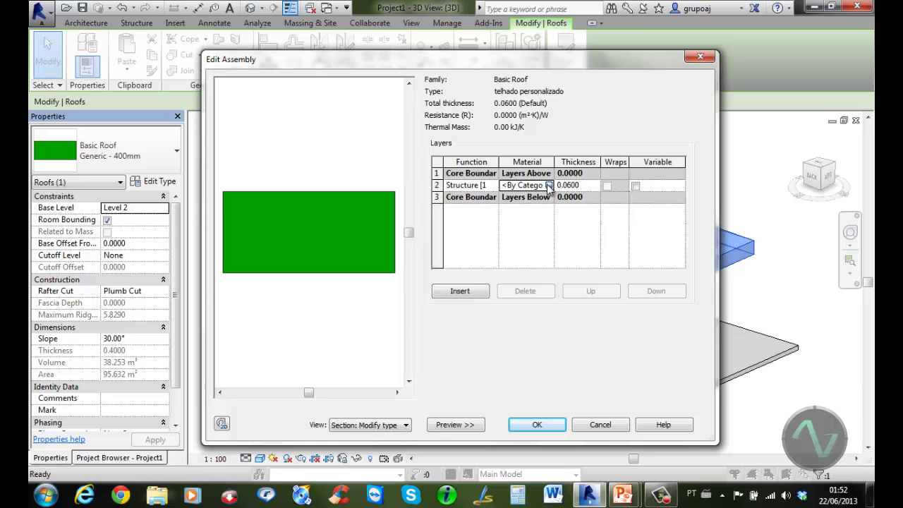
click(550, 185)
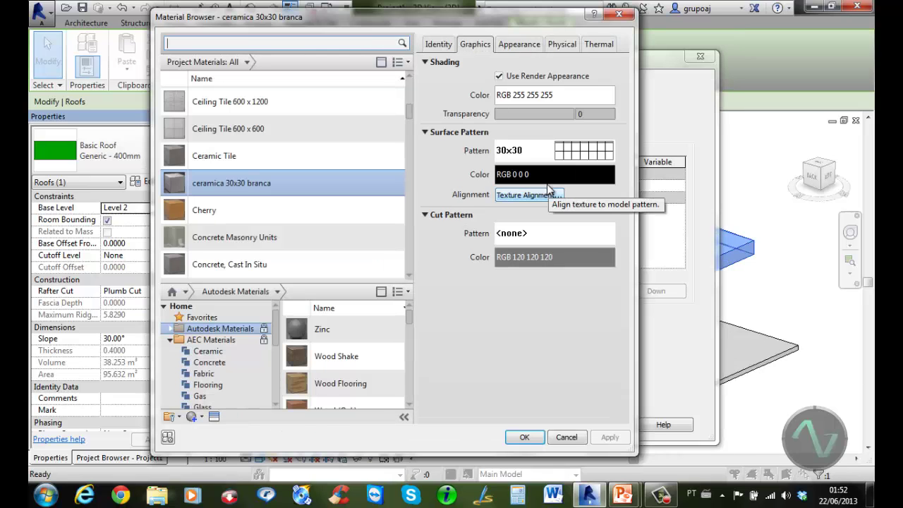
scroll(367, 261, down, 2)
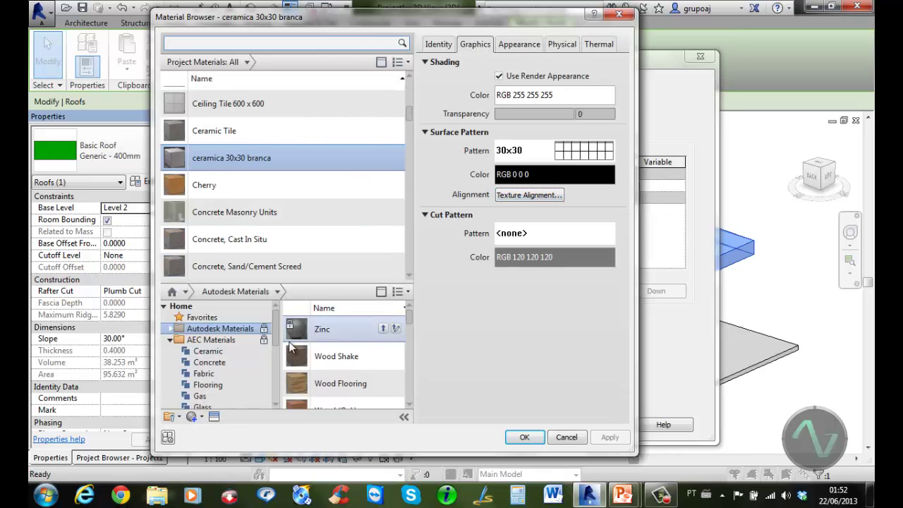
drag(275, 333, 275, 386)
click(227, 377)
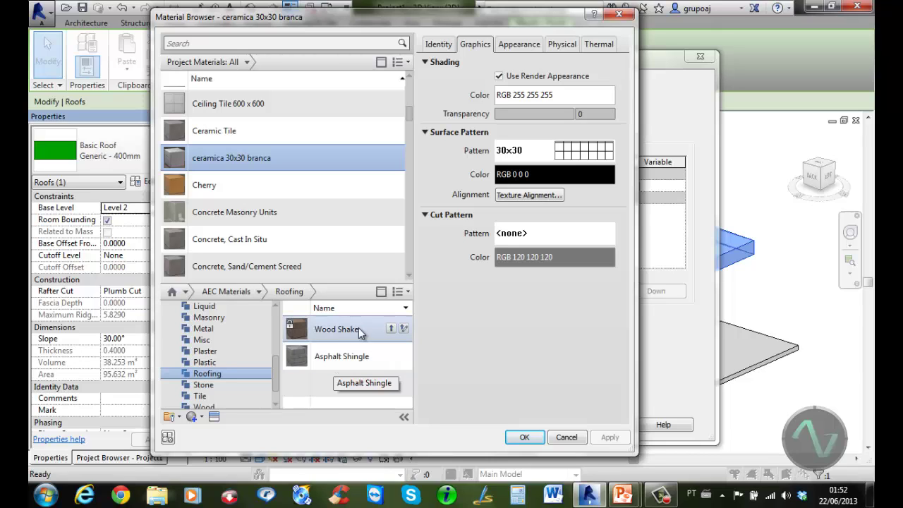
click(391, 329)
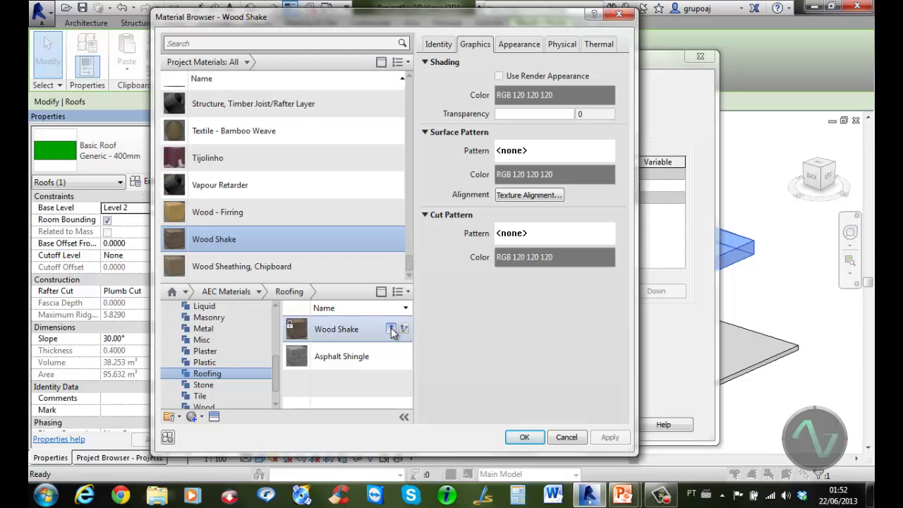
right_click(254, 237)
click(284, 273)
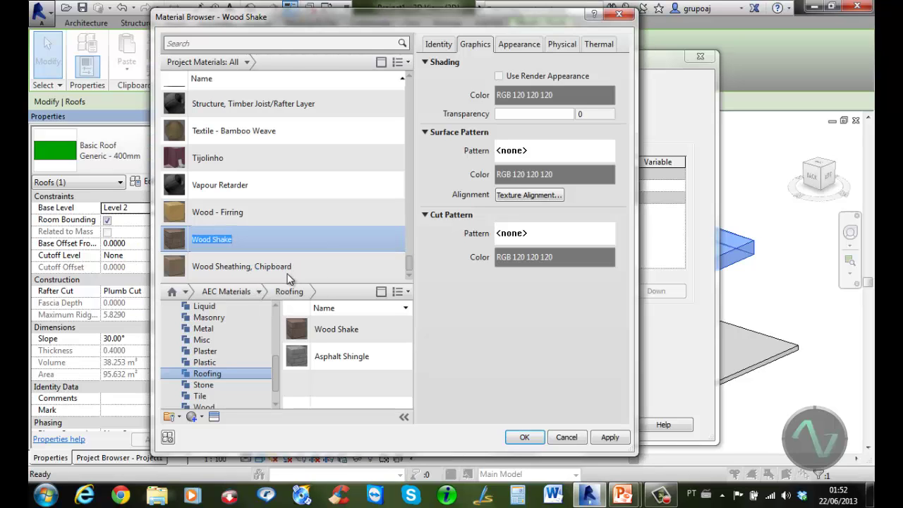
text(telha)
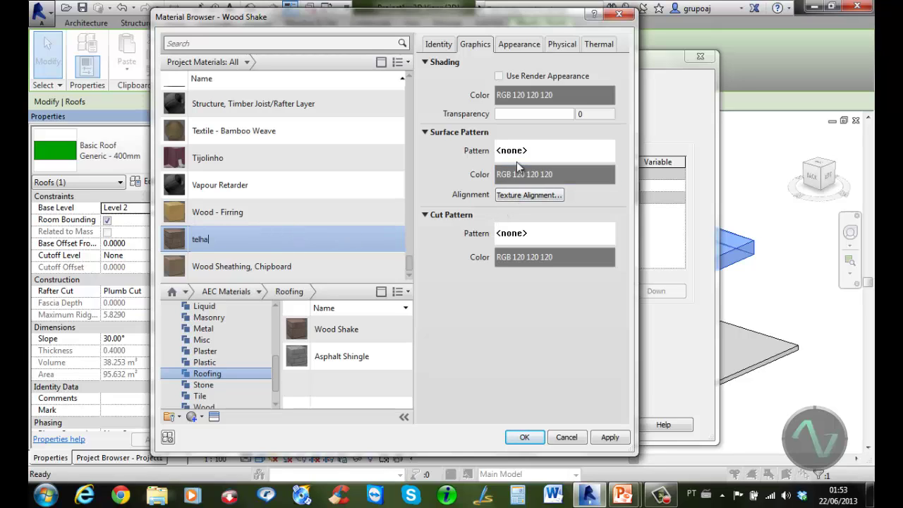
Step: Make the telha material's shading use its render appearance, and check the appearance image
click(500, 76)
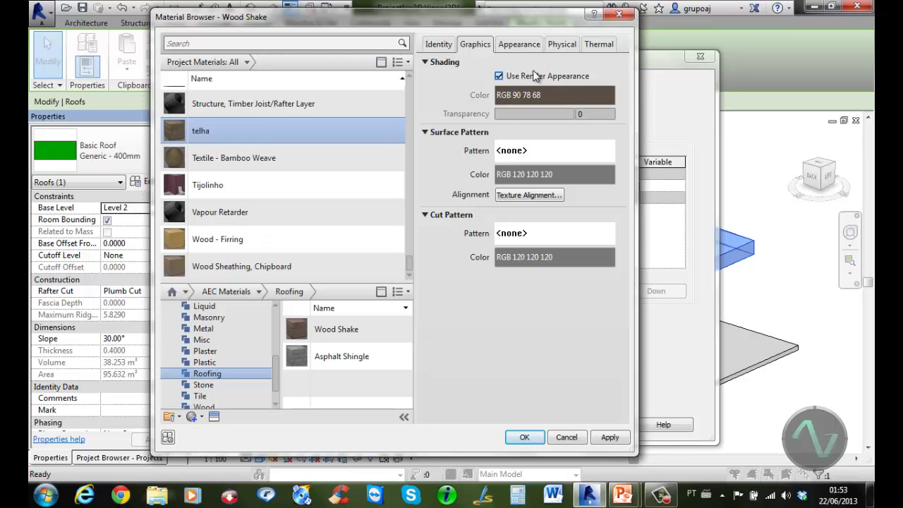
click(528, 45)
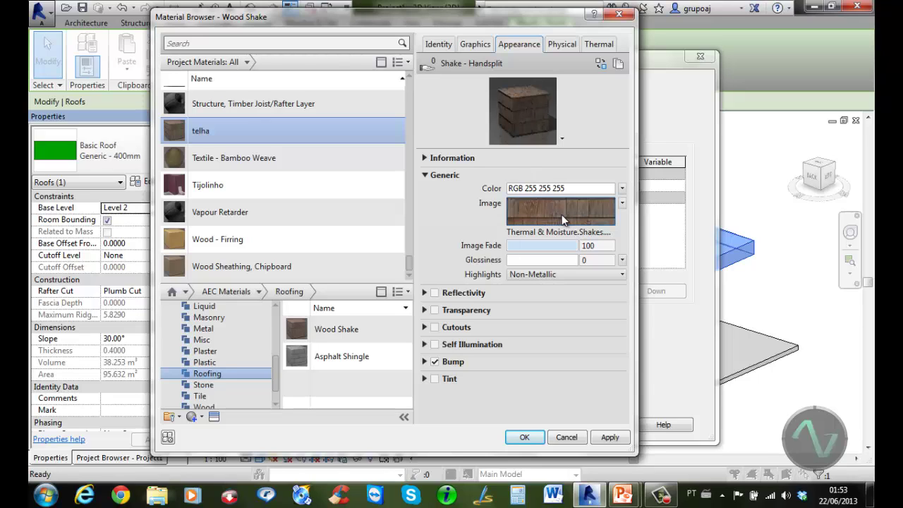
mouse_move(562, 214)
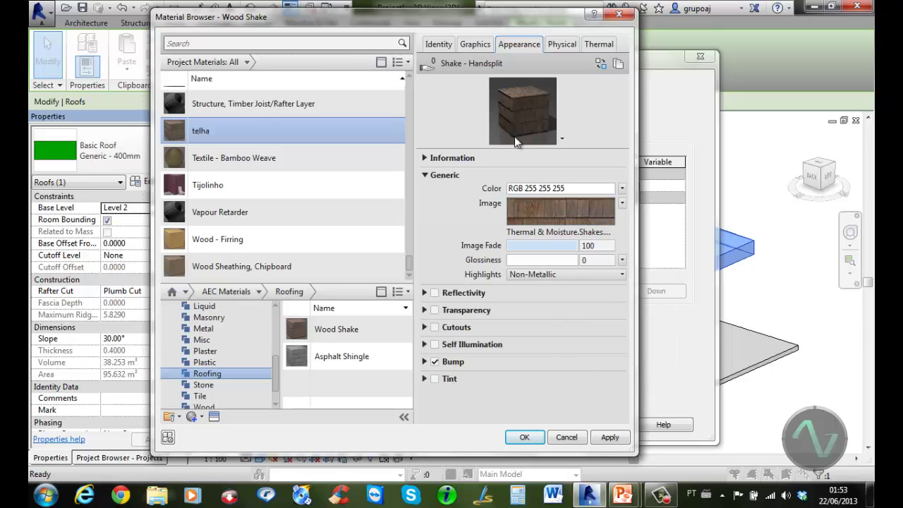
click(475, 47)
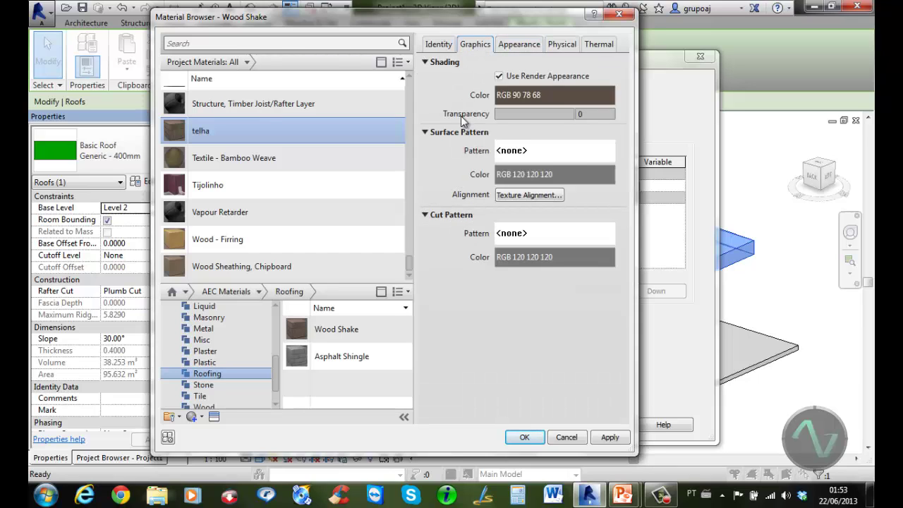
Step: Give the telha material the Block 225x225 model pattern as its surface pattern
click(562, 151)
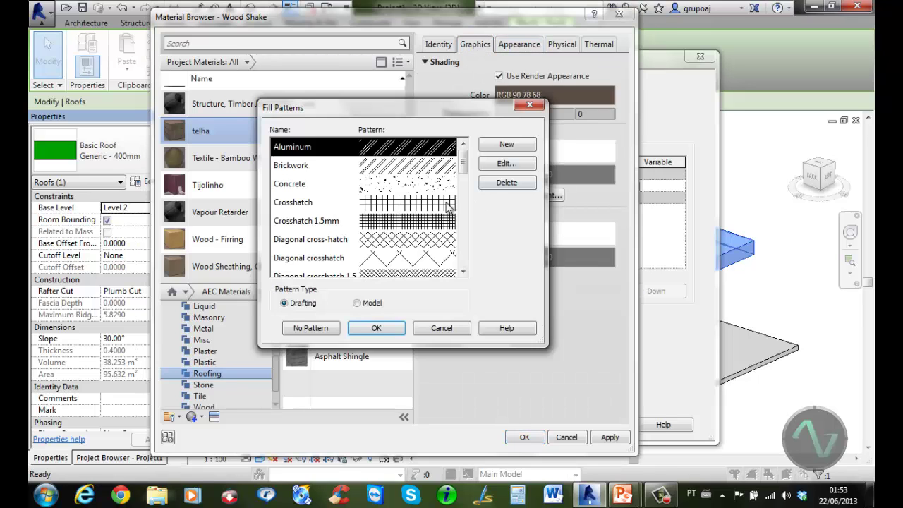
mouse_move(462, 161)
mouse_down()
mouse_move(467, 262)
mouse_move(466, 157)
mouse_up()
click(360, 303)
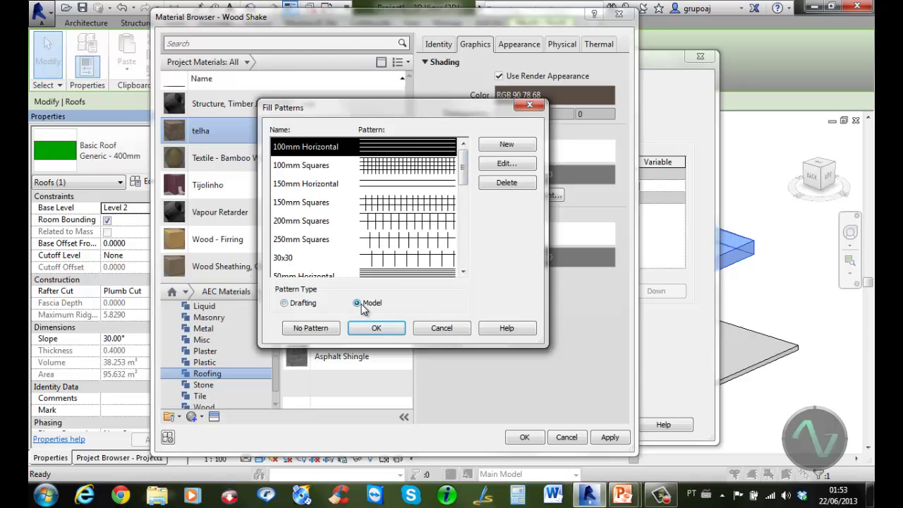
drag(463, 167, 463, 223)
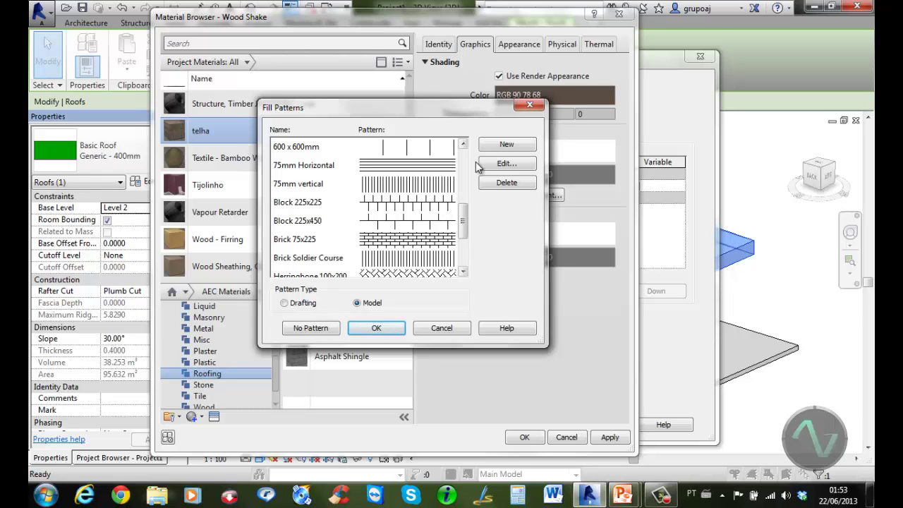
click(501, 146)
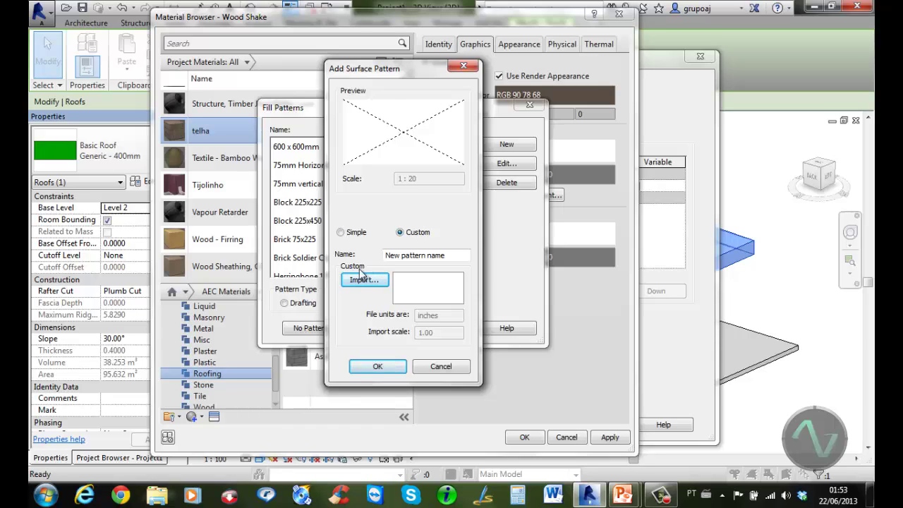
click(451, 365)
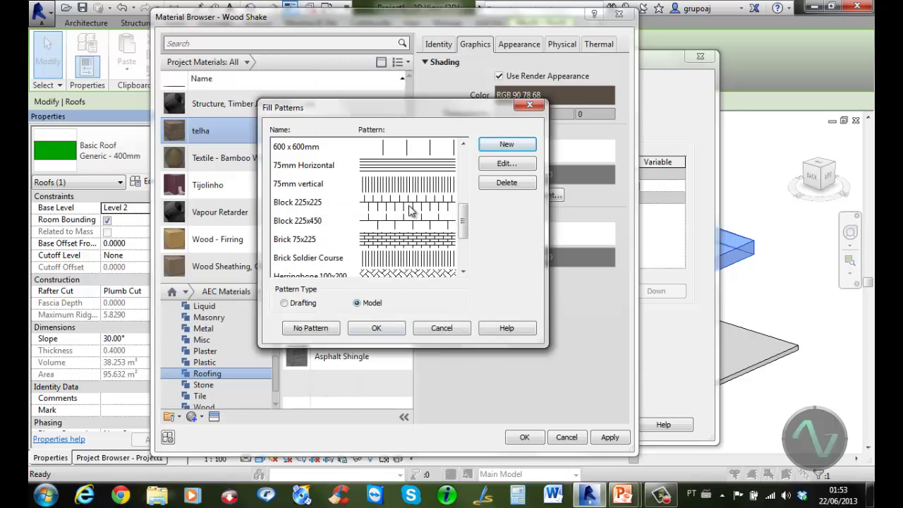
click(387, 211)
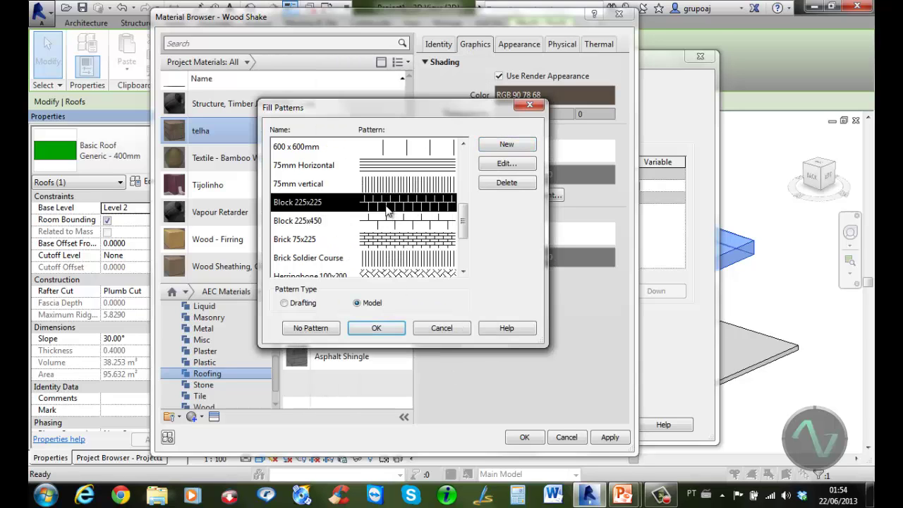
click(382, 329)
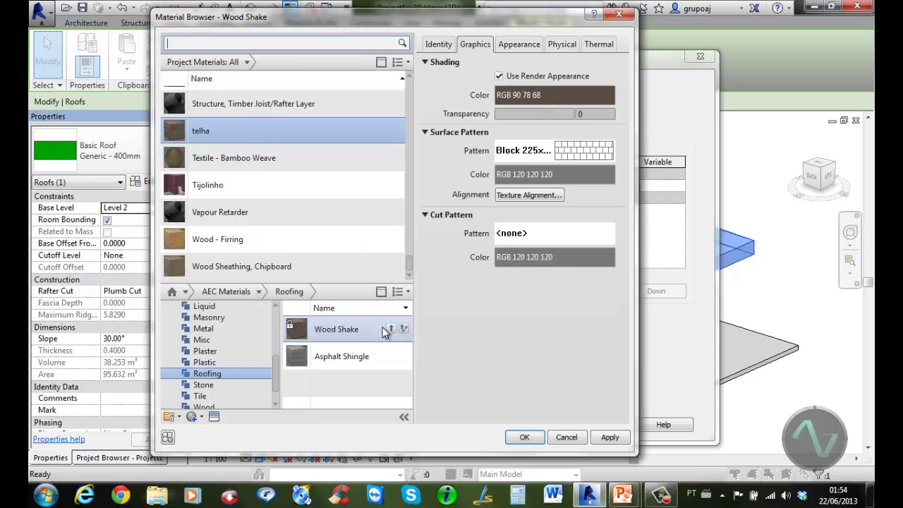
Step: Assign telha to the structure layer, apply the edited type to the roof, and deselect the roof
click(536, 440)
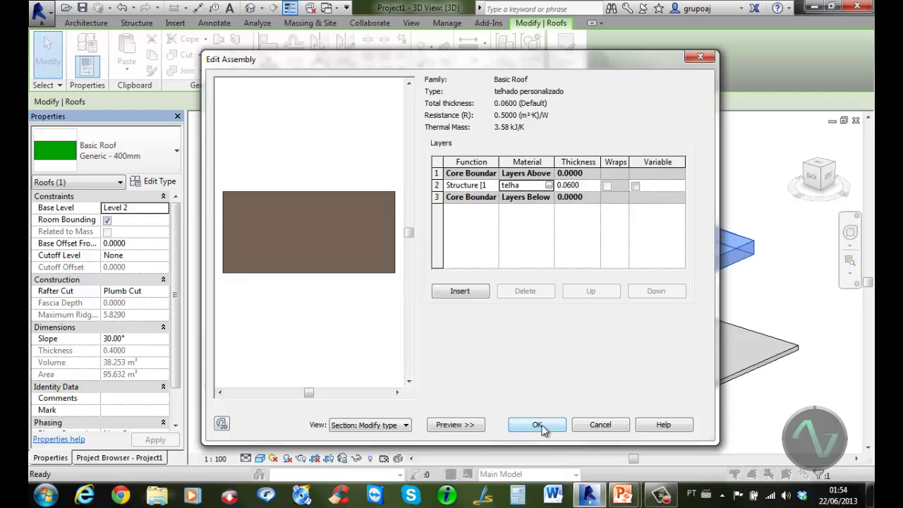
click(538, 424)
click(540, 425)
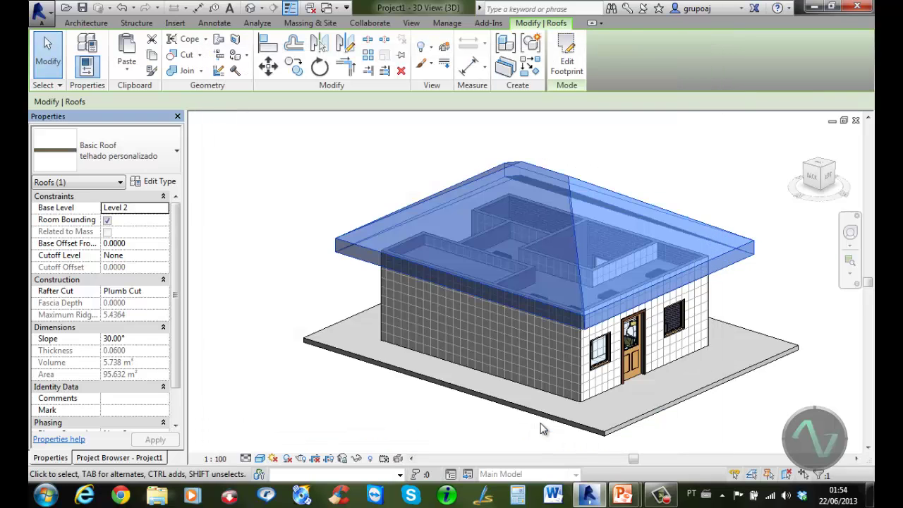
click(336, 194)
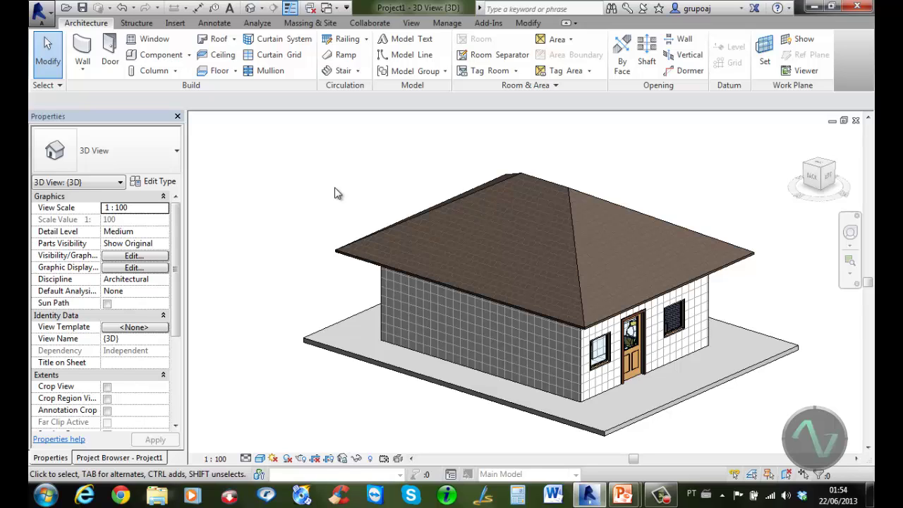
Step: Open the Section 1 view and extend the upper edge of its crop region well above the roof ridge
click(158, 458)
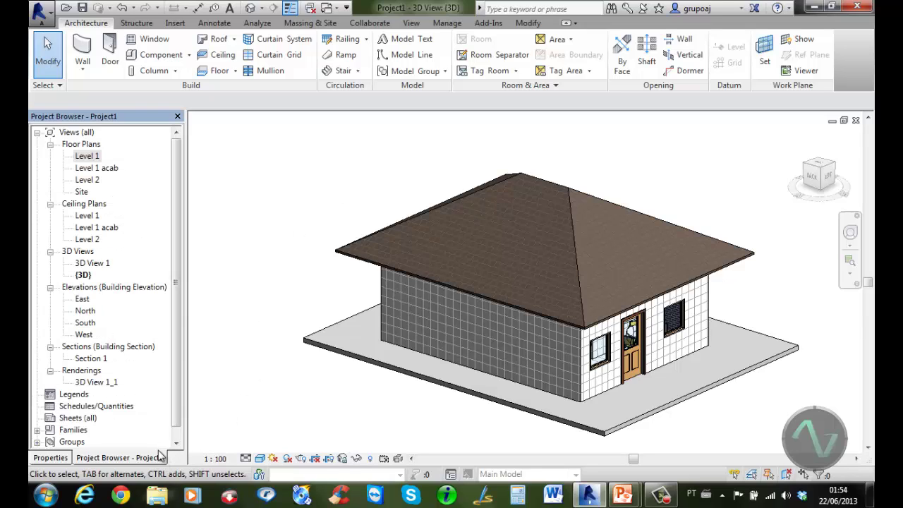
click(94, 359)
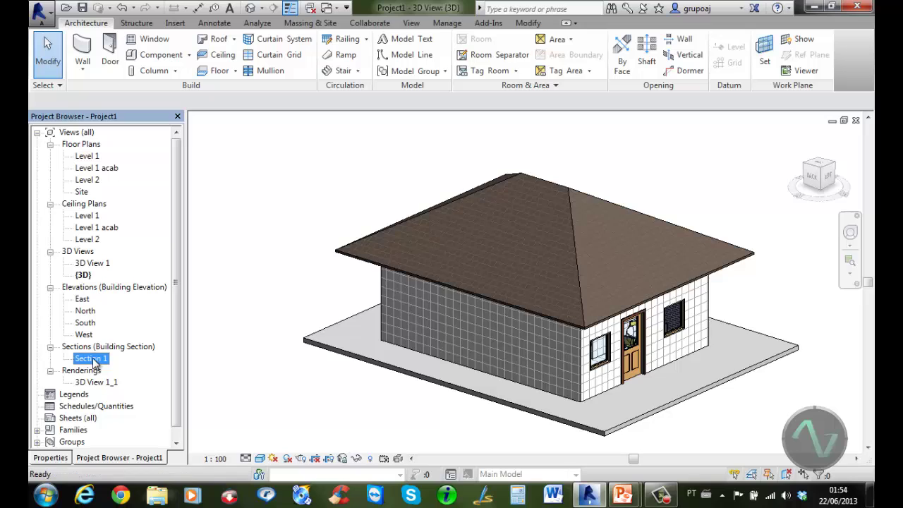
double_click(93, 359)
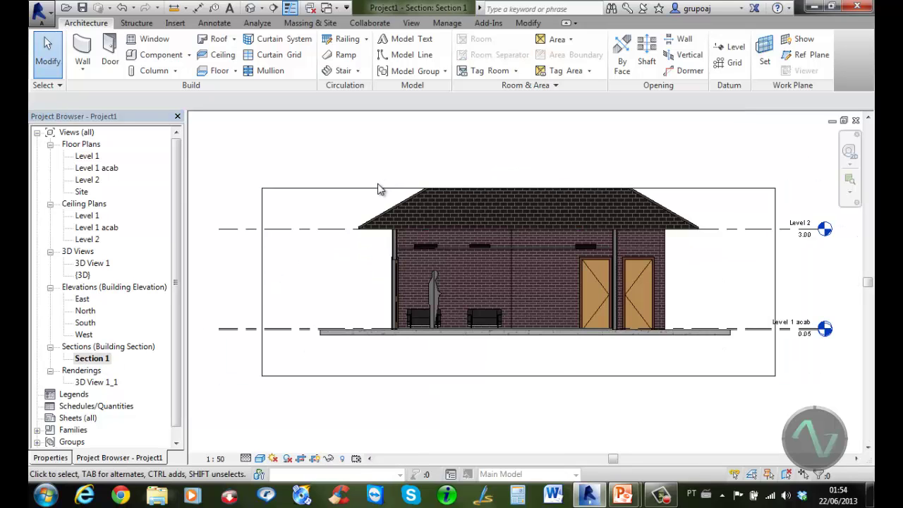
click(516, 188)
drag(519, 188, 520, 126)
Step: Copy the tiled roof a short distance straight up from its lower eave corner in the section
scroll(412, 164, up, 1)
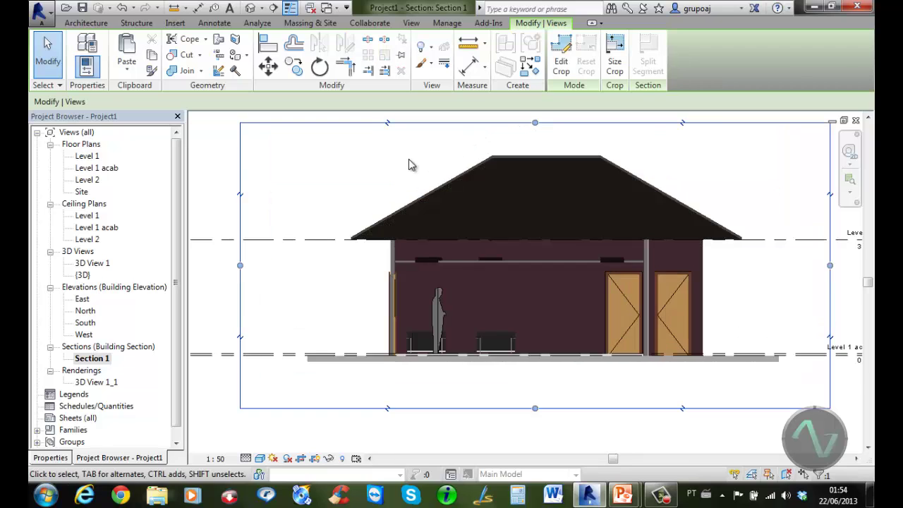
scroll(337, 251, up, 4)
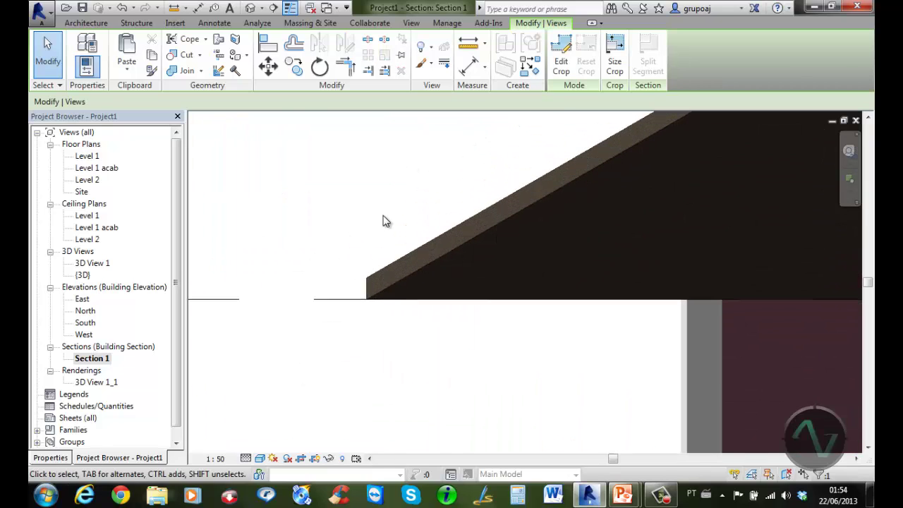
scroll(386, 221, up, 1)
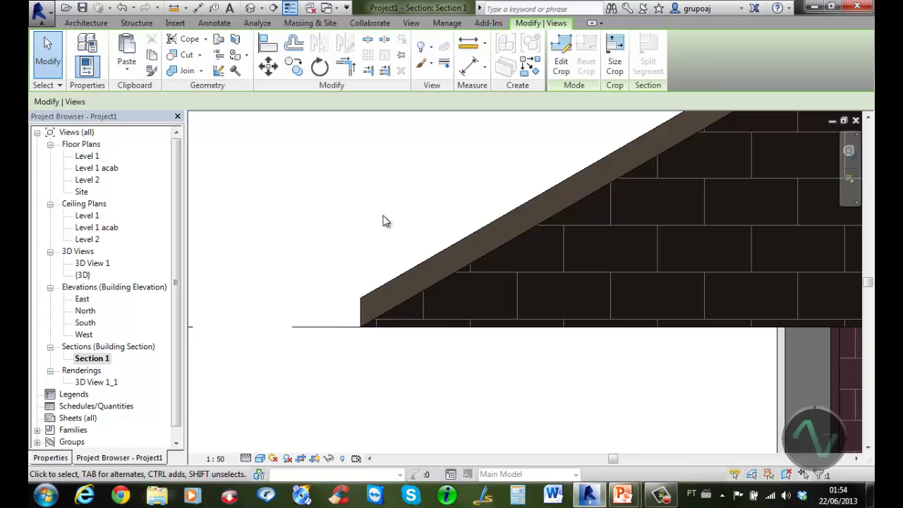
click(394, 279)
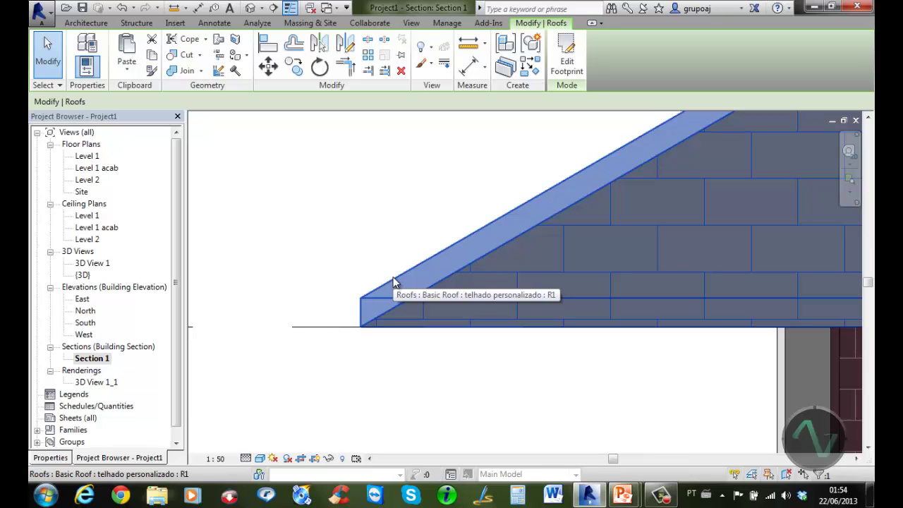
click(294, 66)
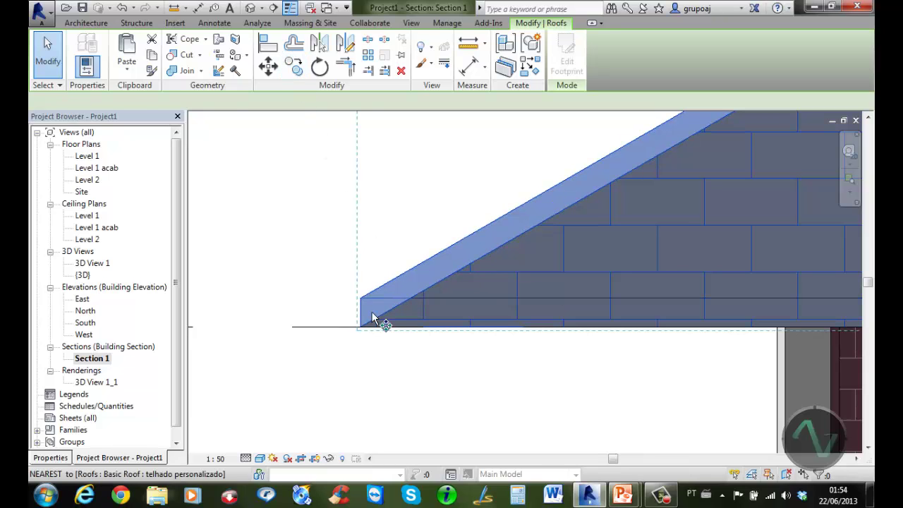
click(361, 327)
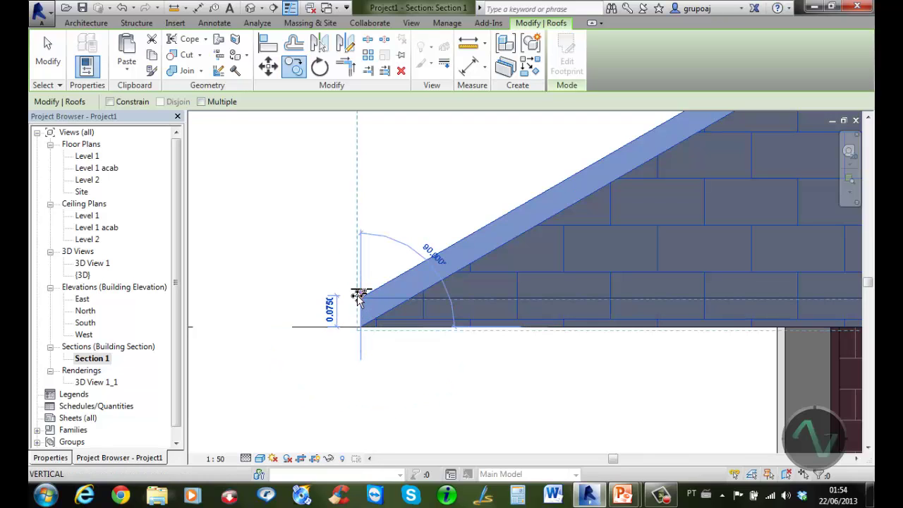
click(361, 296)
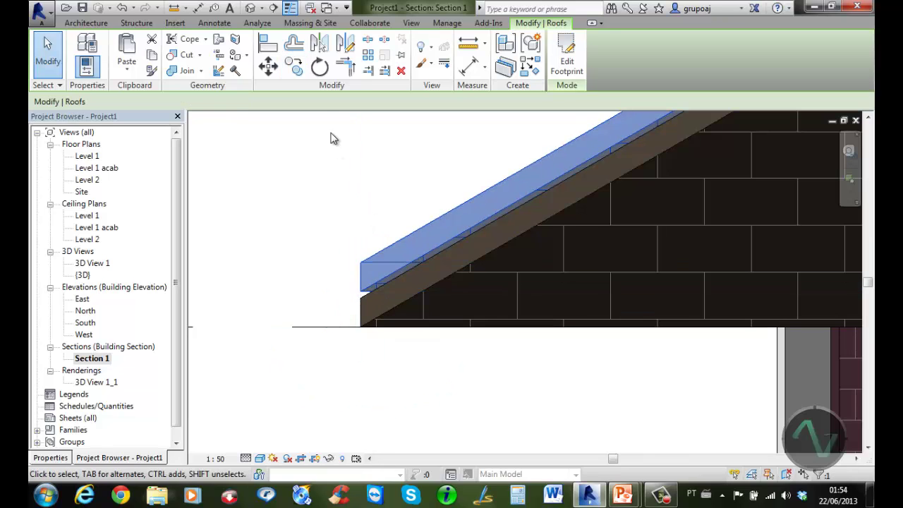
Step: Copy the raised roof vertically once more to stack a third roof above it, and clear the selection
click(294, 67)
click(361, 292)
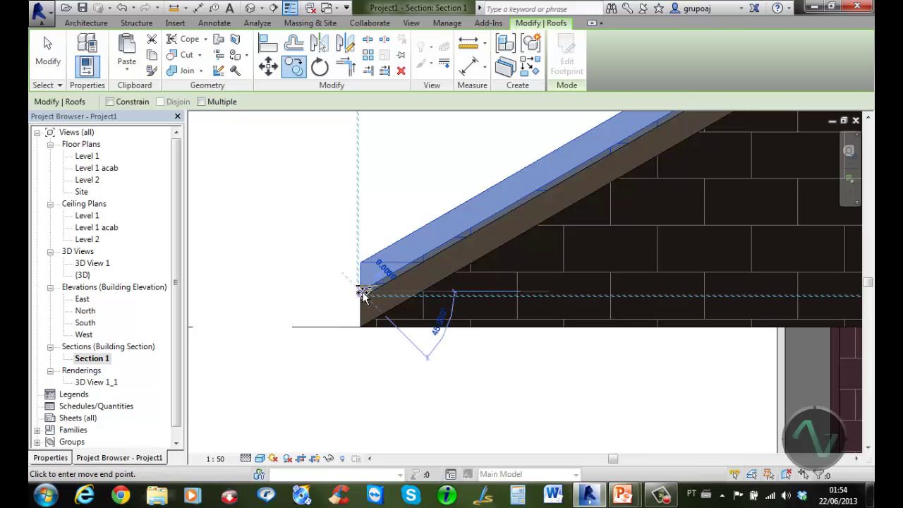
click(359, 249)
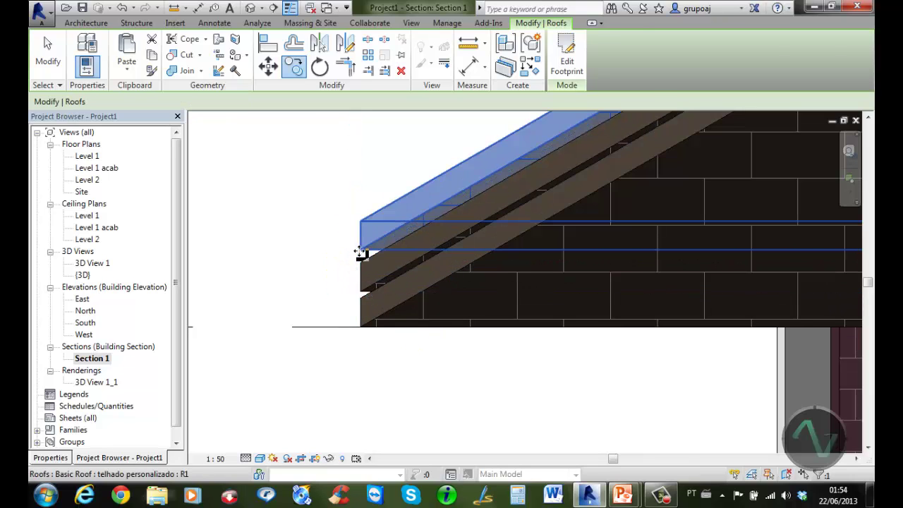
click(306, 233)
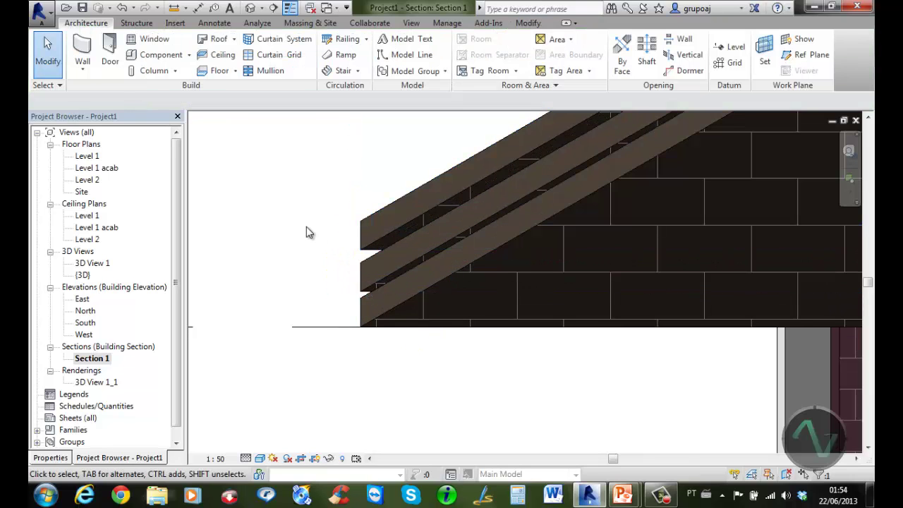
Step: Change the lowest of the three stacked roofs to the Sloped Glazing type
click(413, 300)
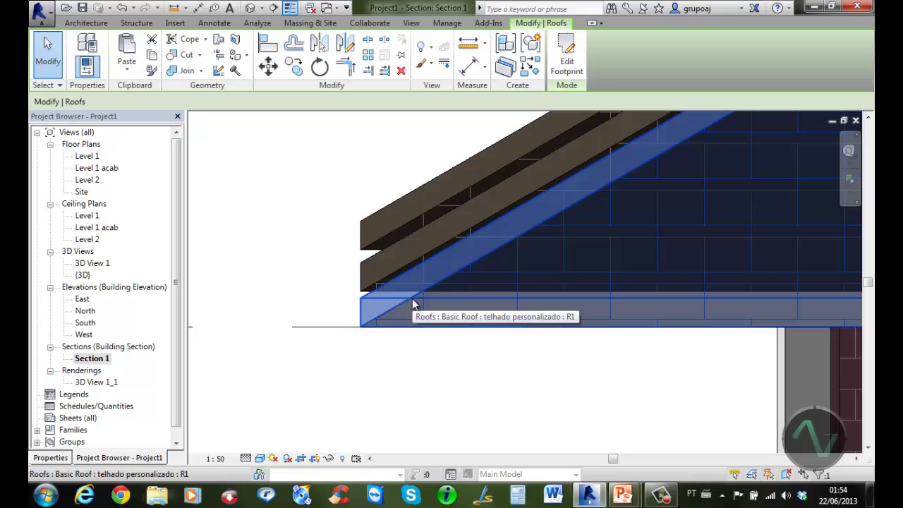
click(61, 459)
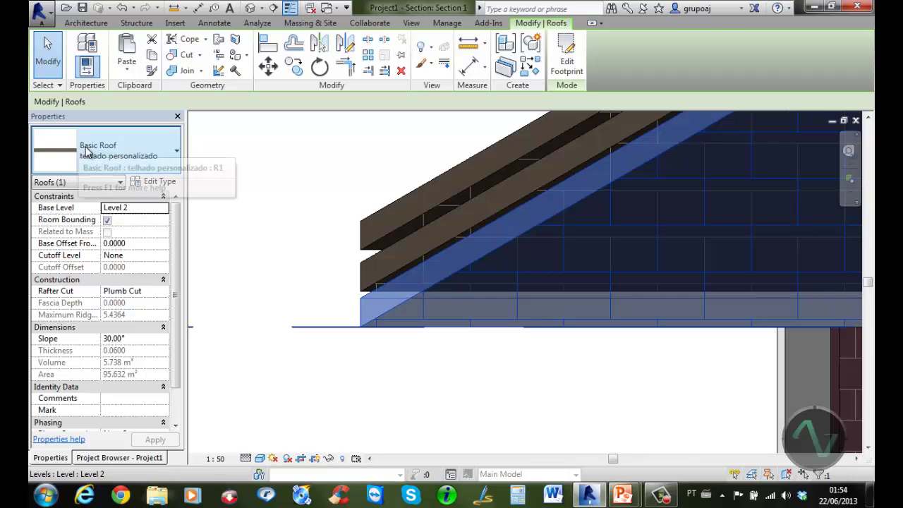
click(134, 149)
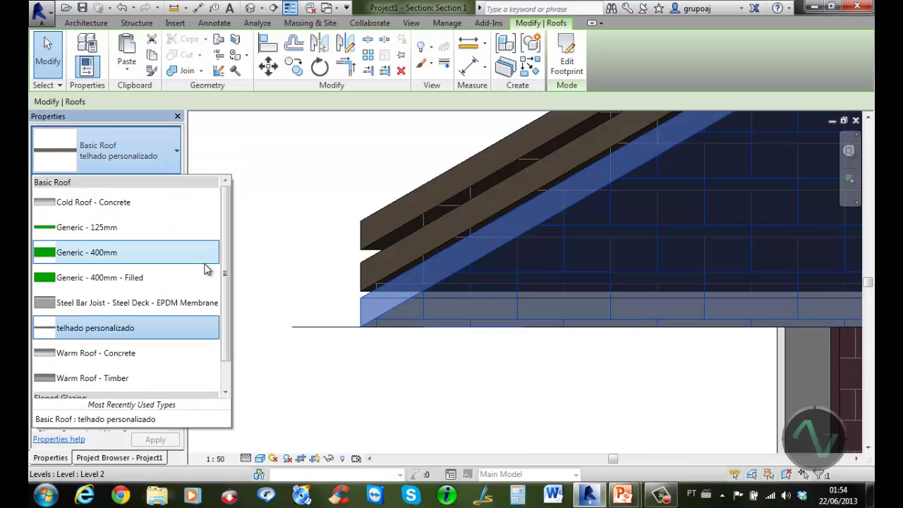
drag(228, 264, 237, 351)
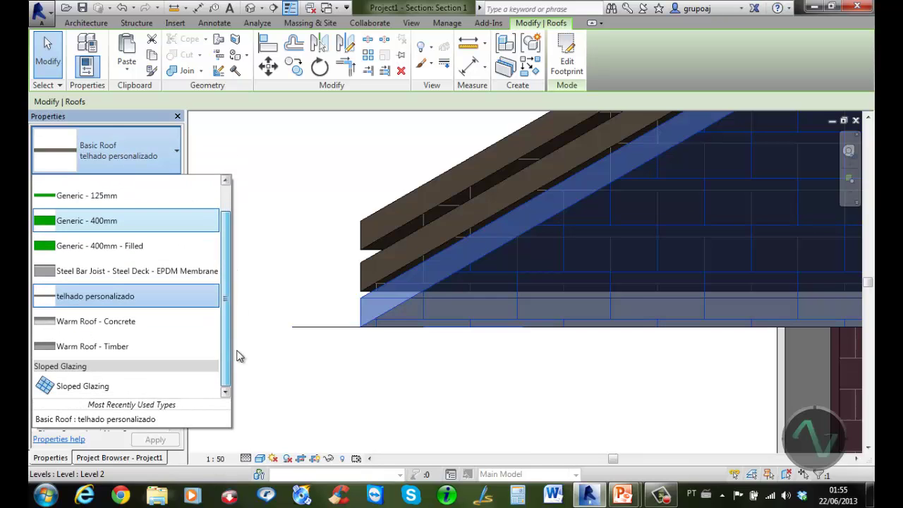
click(99, 389)
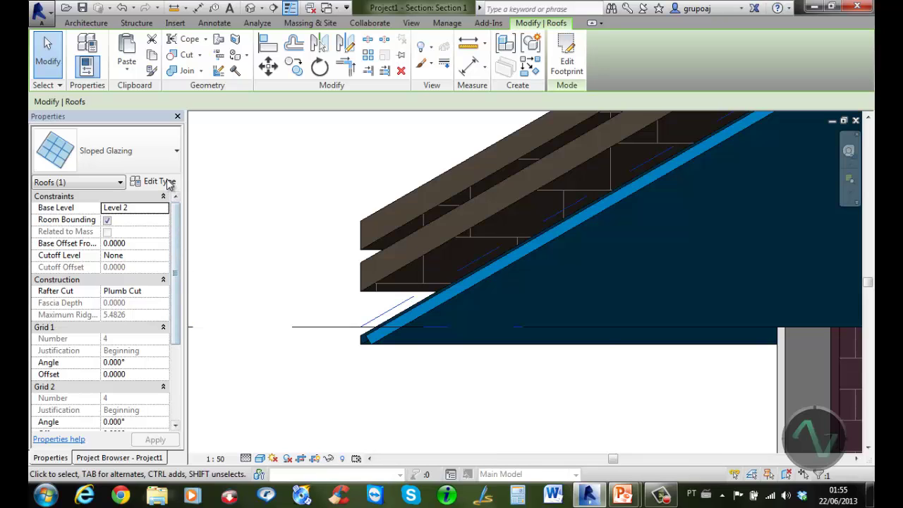
Step: Duplicate the Sloped Glazing type under the name caibros
click(161, 181)
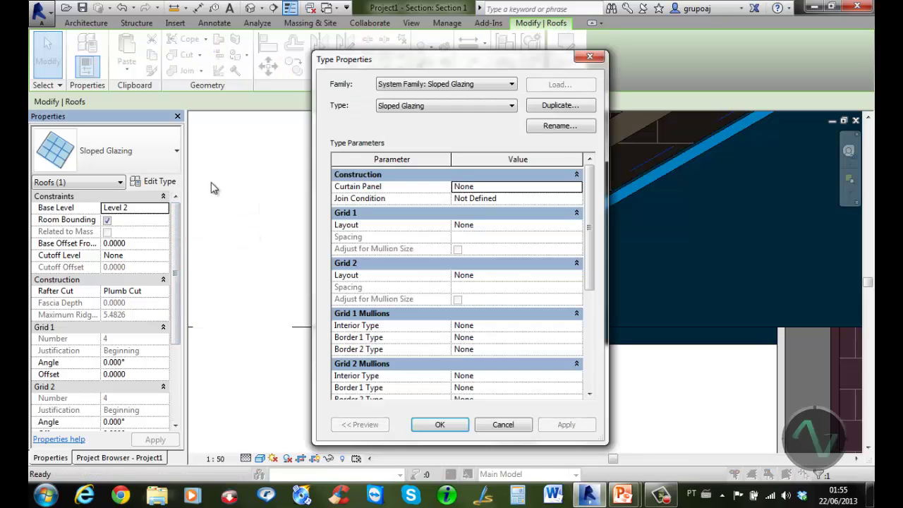
click(572, 103)
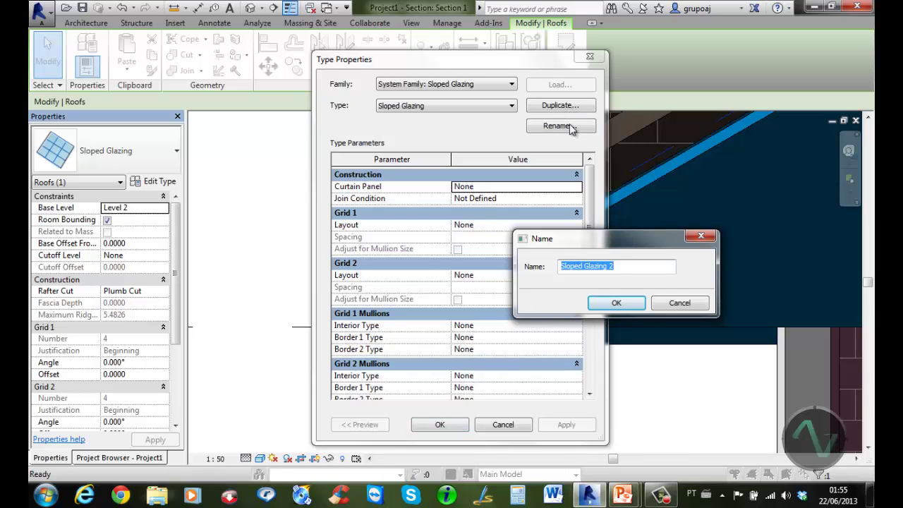
text(caibros)
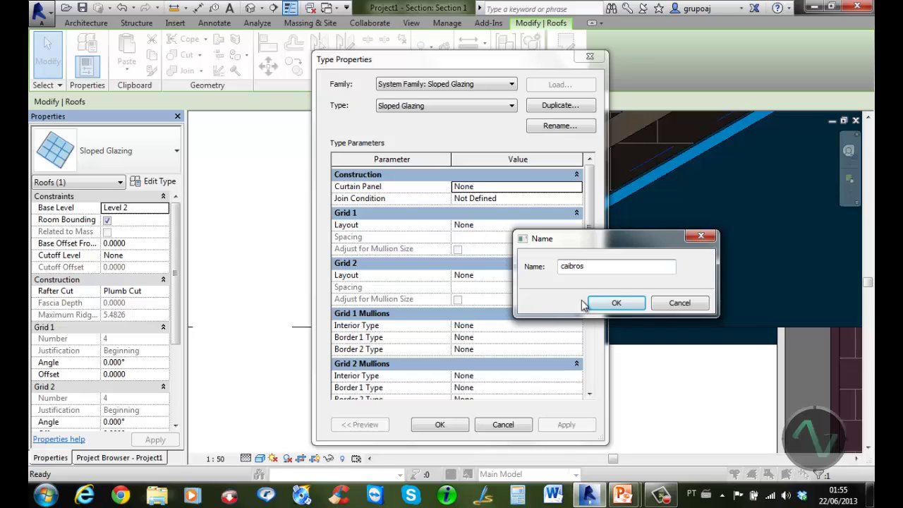
click(620, 303)
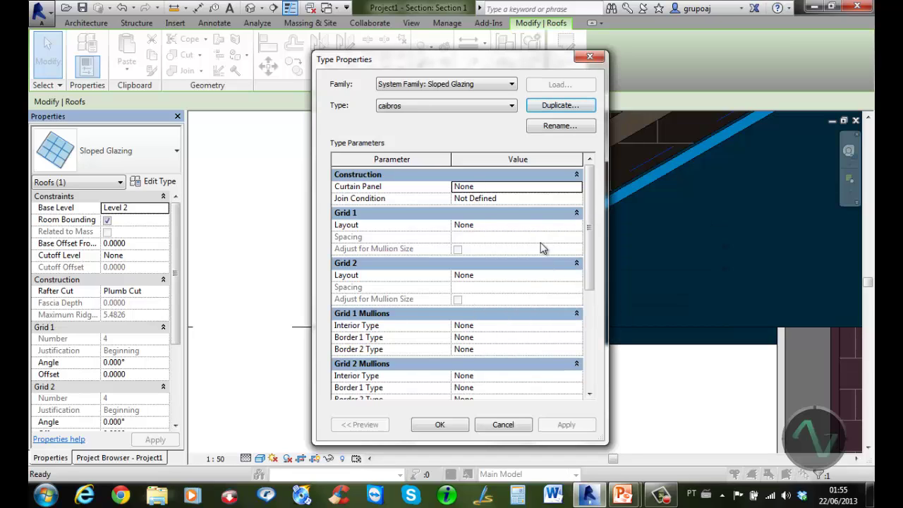
Step: Set the caibros Grid 1 layout to Fixed Distance and its interior mullions to Rectangular Mullion : 50 x 150mm
click(577, 228)
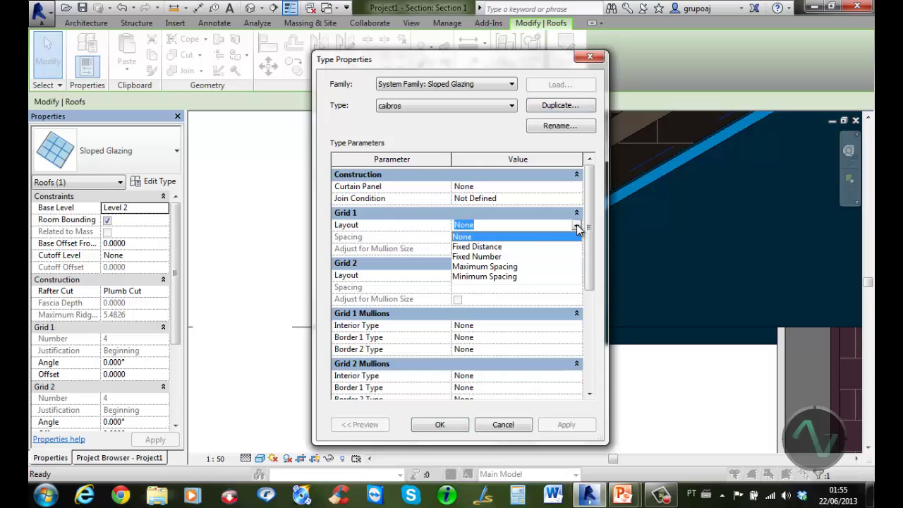
click(498, 246)
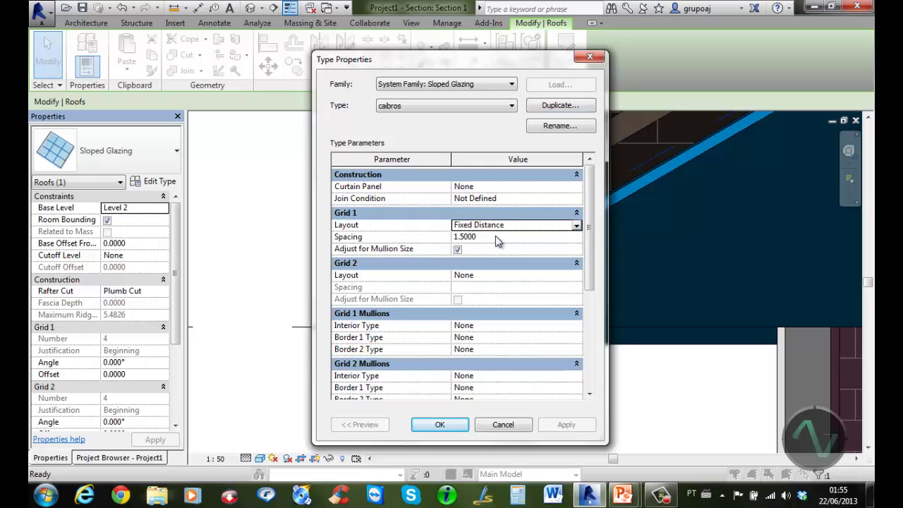
click(486, 327)
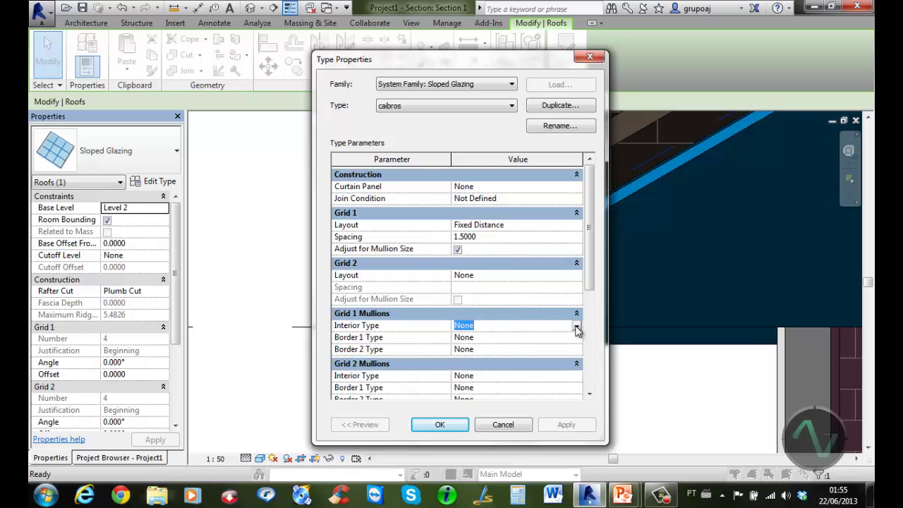
click(577, 328)
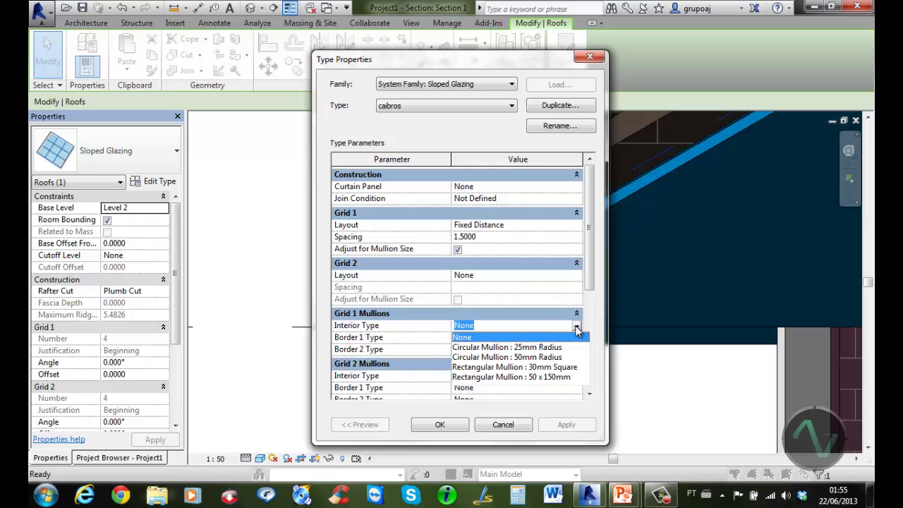
click(497, 377)
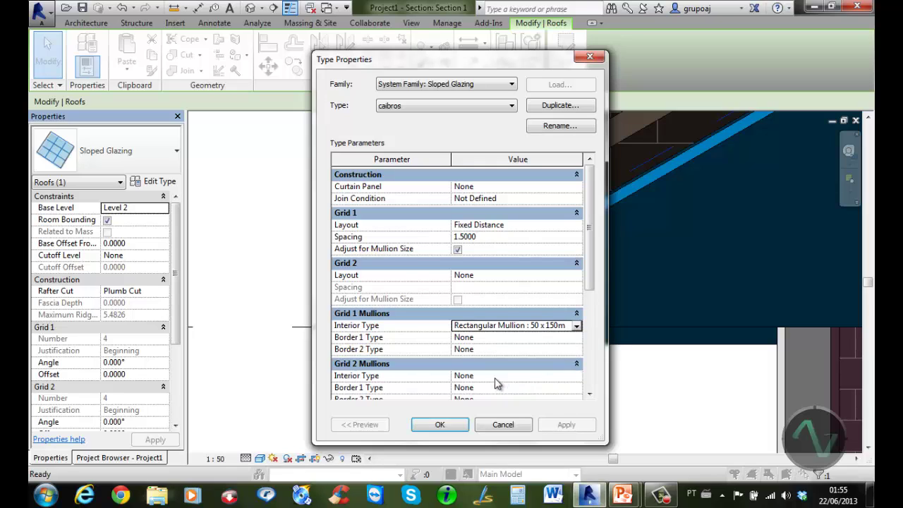
Step: Set the Grid 1 Border 1 mullions to Rectangular Mullion : 50 x 150mm, and apply the type despite the warnings
click(577, 340)
click(577, 339)
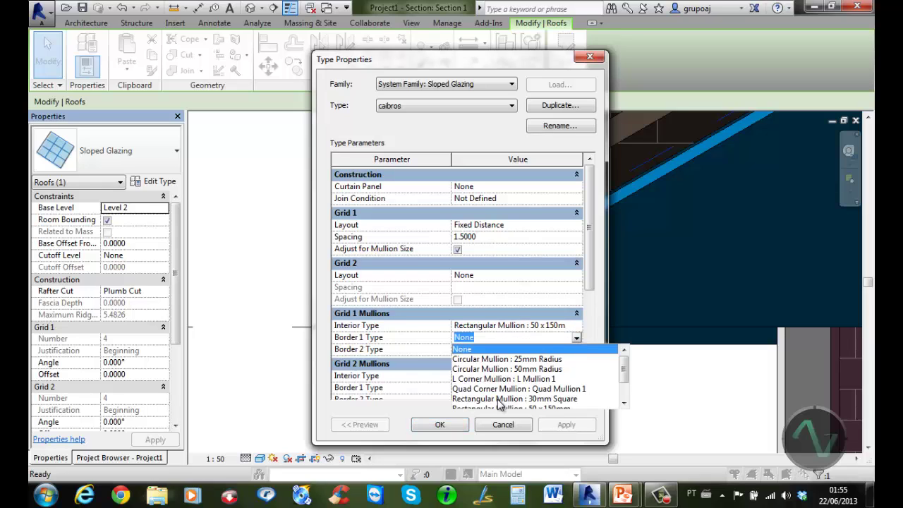
scroll(519, 406, down, 1)
click(546, 398)
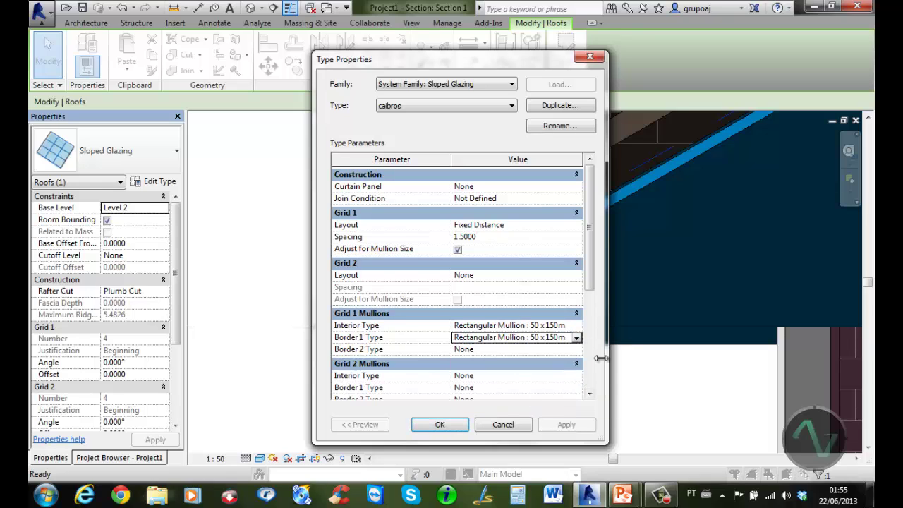
click(459, 427)
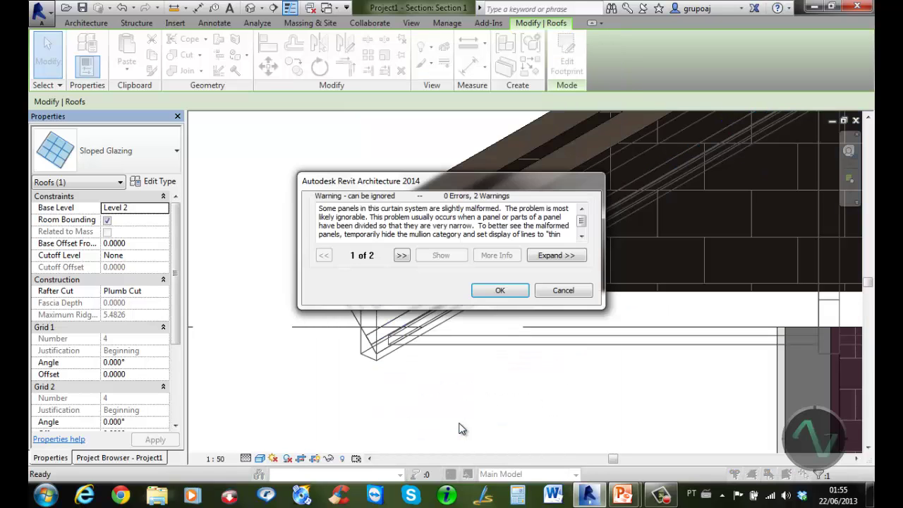
click(499, 291)
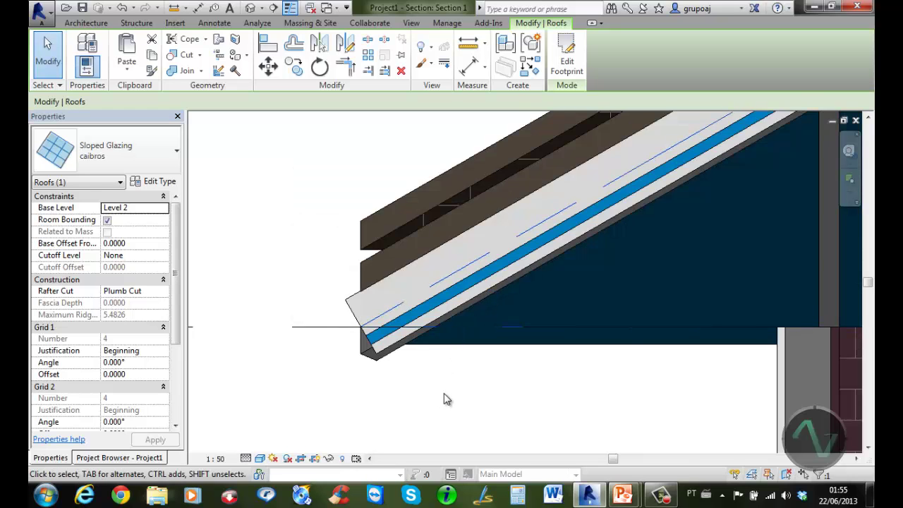
Step: Set the curtain panel of the caibros type to Empty System Panel : Empty, apply it, and deselect the roof
scroll(444, 395, down, 4)
middle_drag(466, 402, 336, 387)
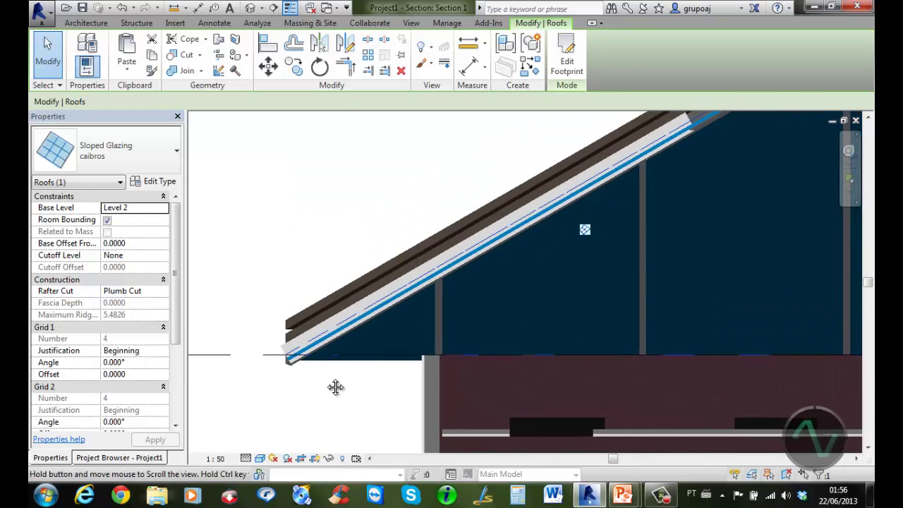
scroll(353, 383, down, 3)
scroll(500, 333, up, 2)
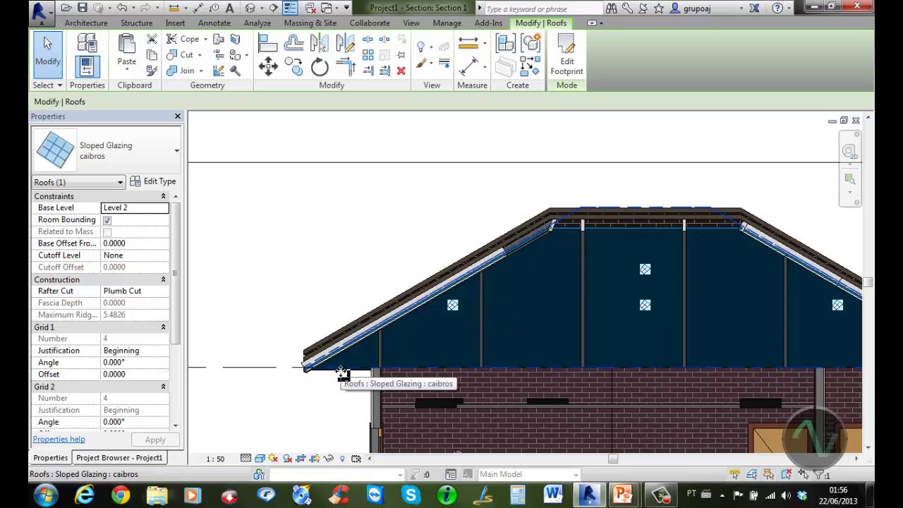
click(151, 182)
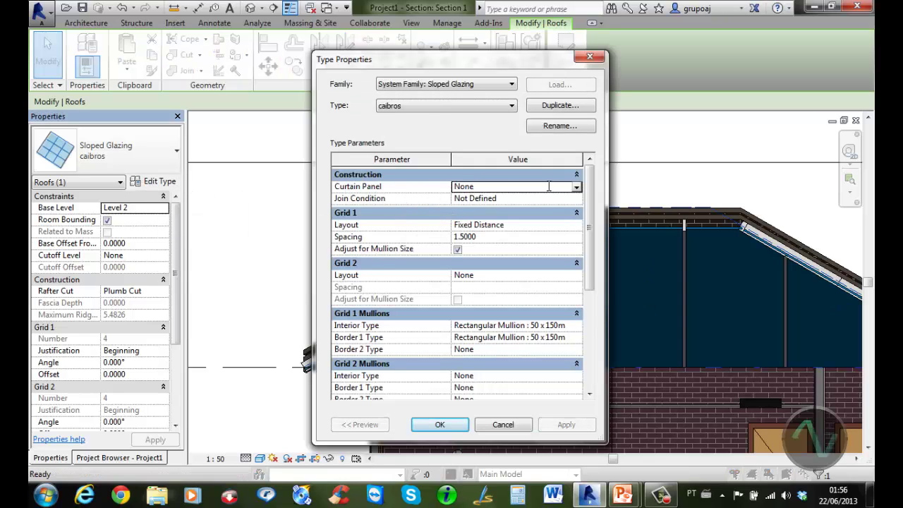
click(575, 187)
click(576, 188)
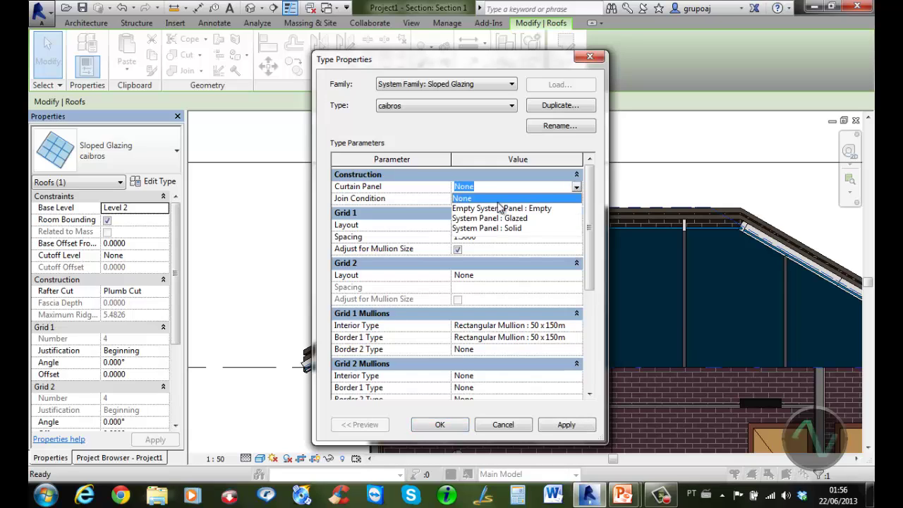
click(473, 209)
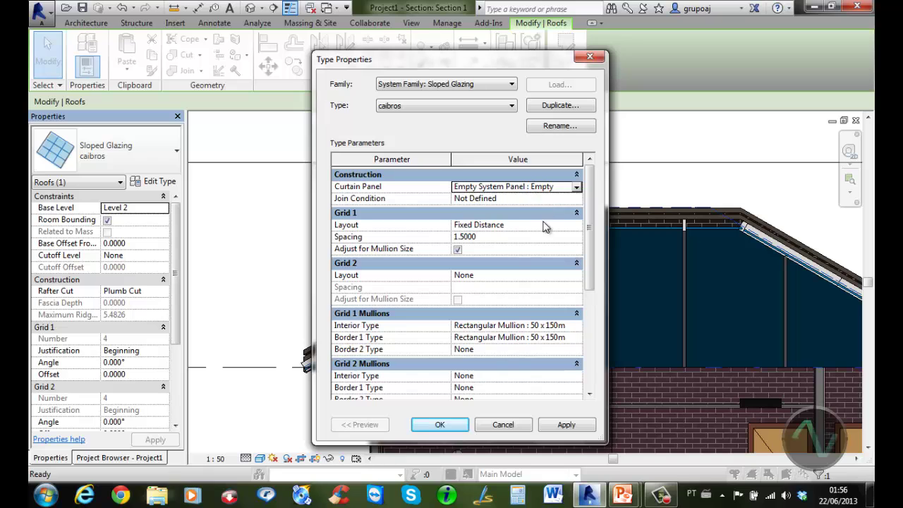
click(441, 424)
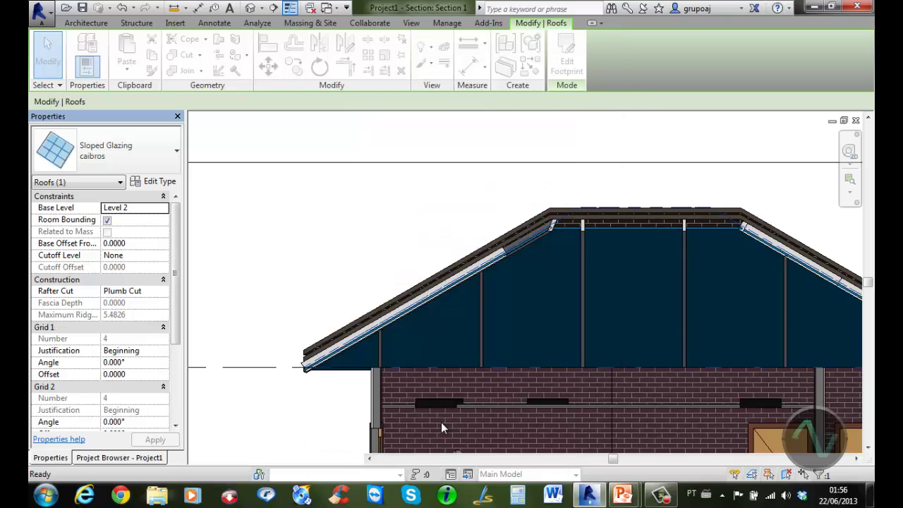
click(304, 402)
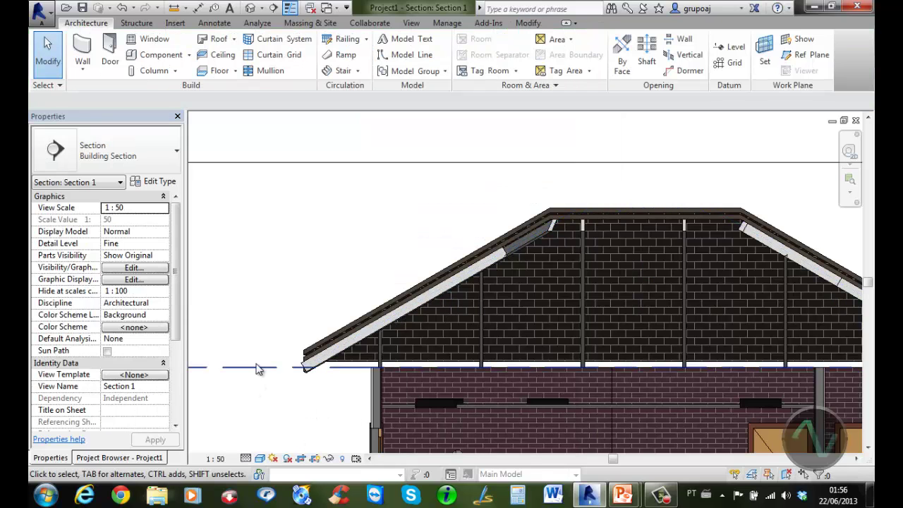
Step: Change the middle telhado personalizado roof, directly above the caibros, to the Sloped Glazing type
scroll(275, 362, up, 4)
scroll(294, 362, up, 1)
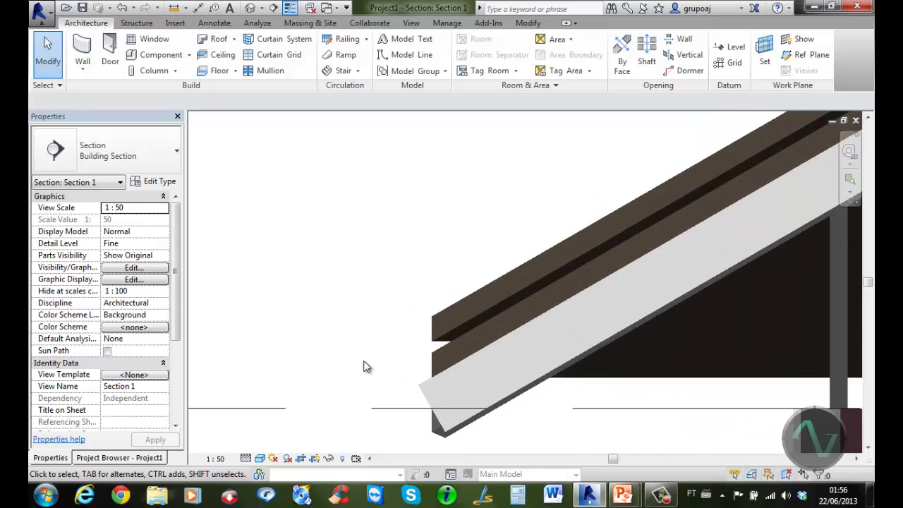
click(431, 360)
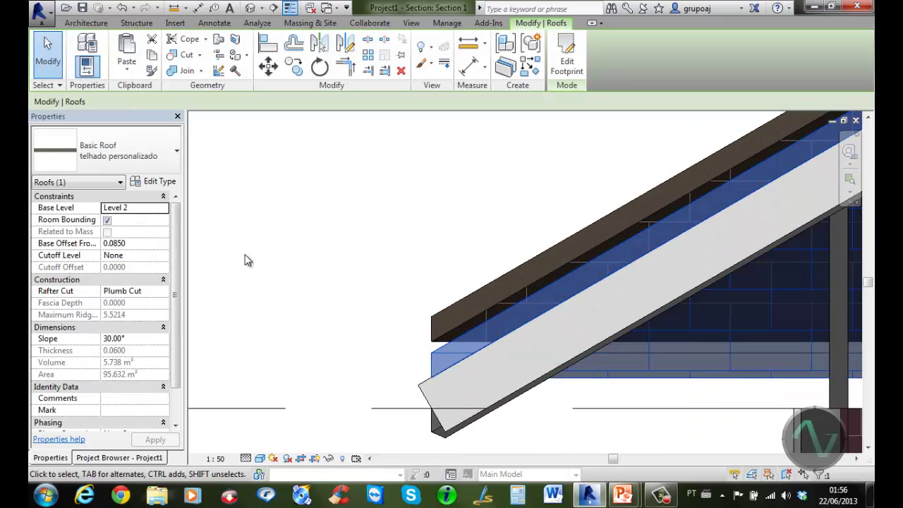
click(165, 164)
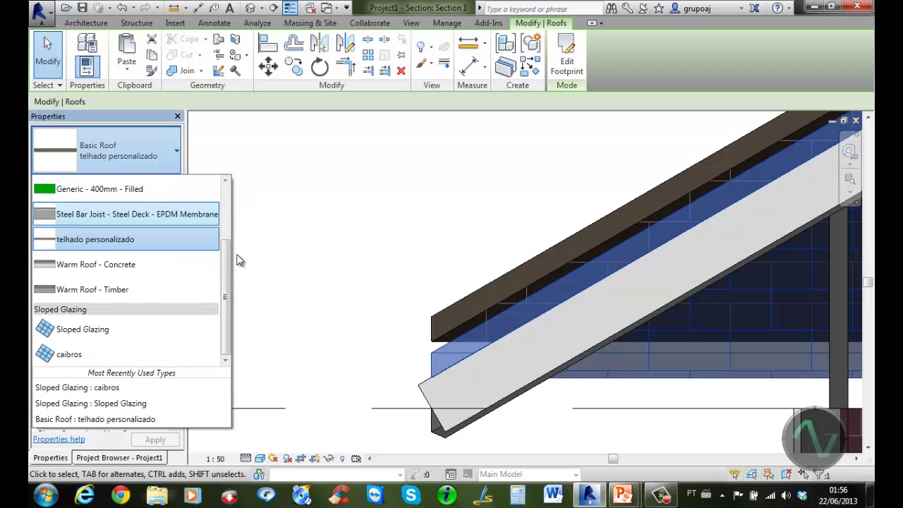
click(121, 330)
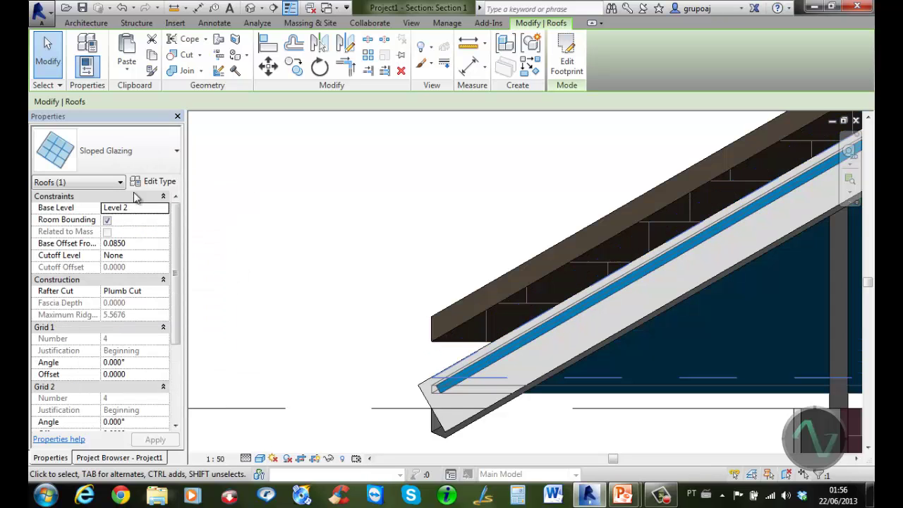
Step: Duplicate the middle roof's Sloped Glazing type under the name ripas
click(168, 182)
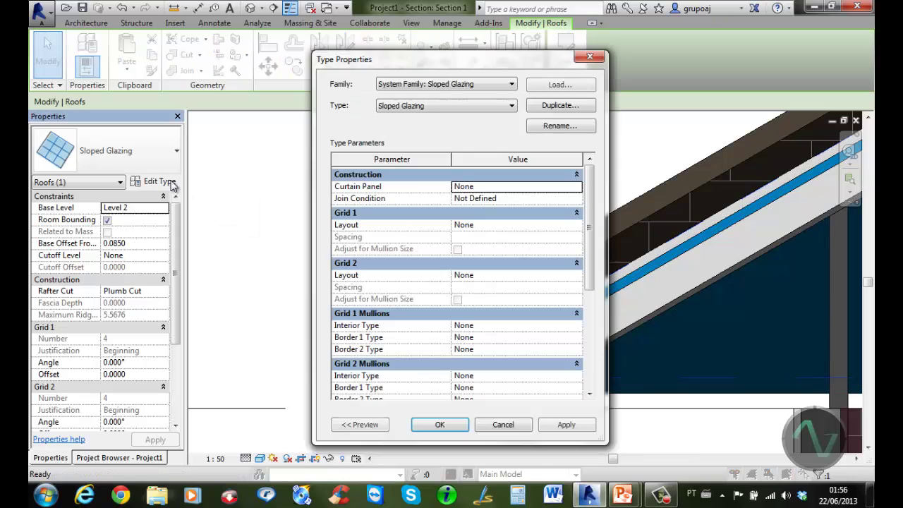
click(560, 105)
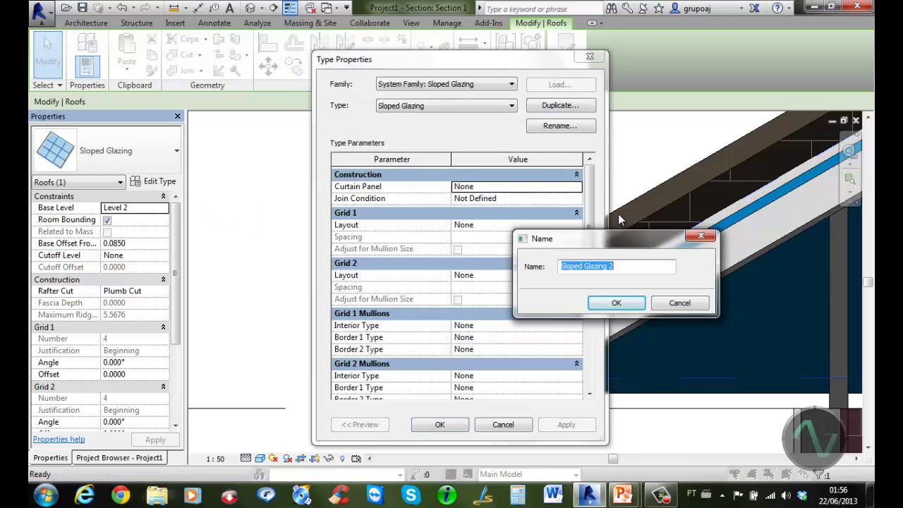
text(ripas)
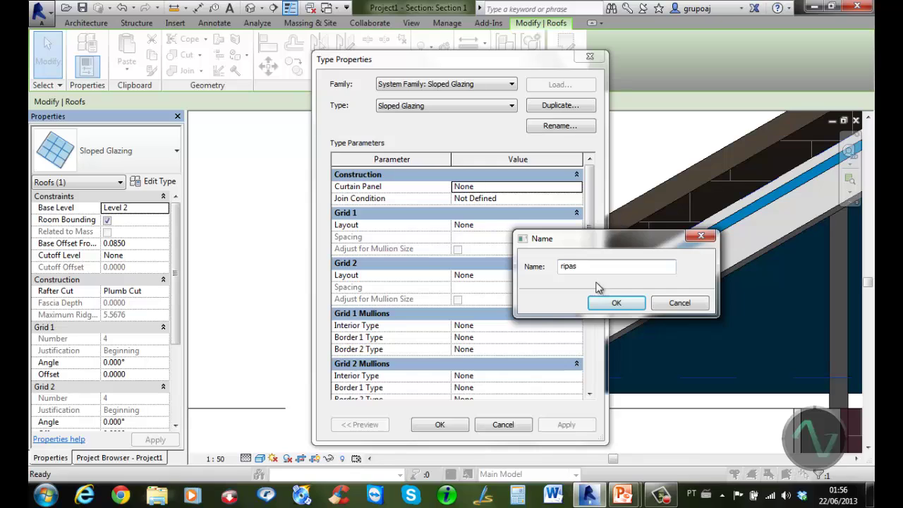
click(615, 300)
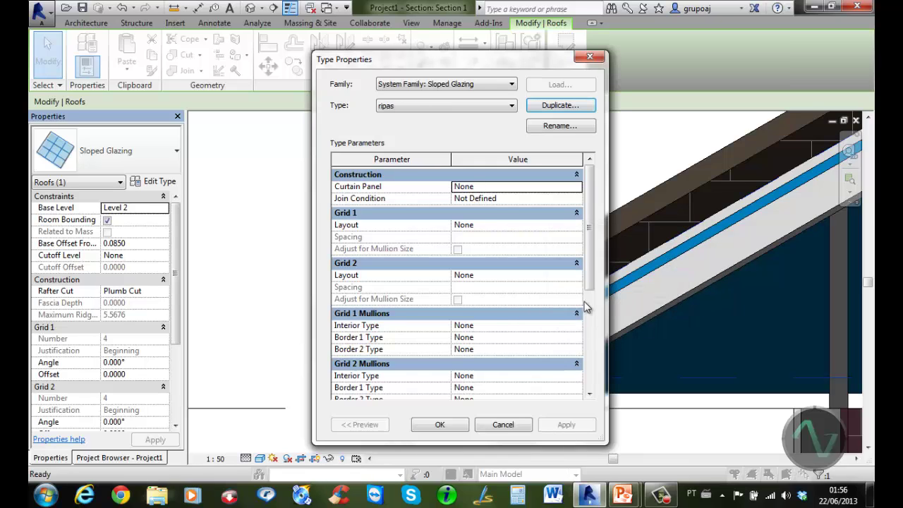
Step: Set the Grid 2 layout of the ripas type to Fixed Distance with a spacing of 0.3
click(534, 277)
click(577, 276)
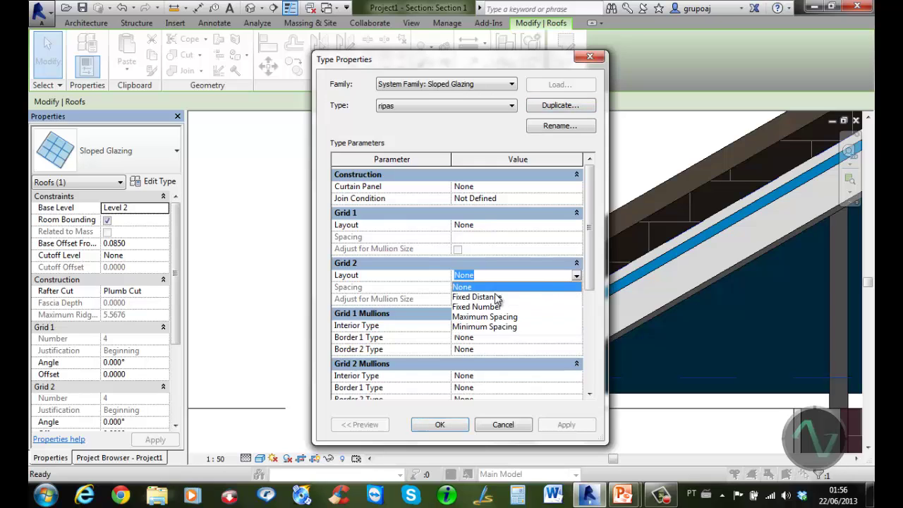
click(490, 296)
click(490, 288)
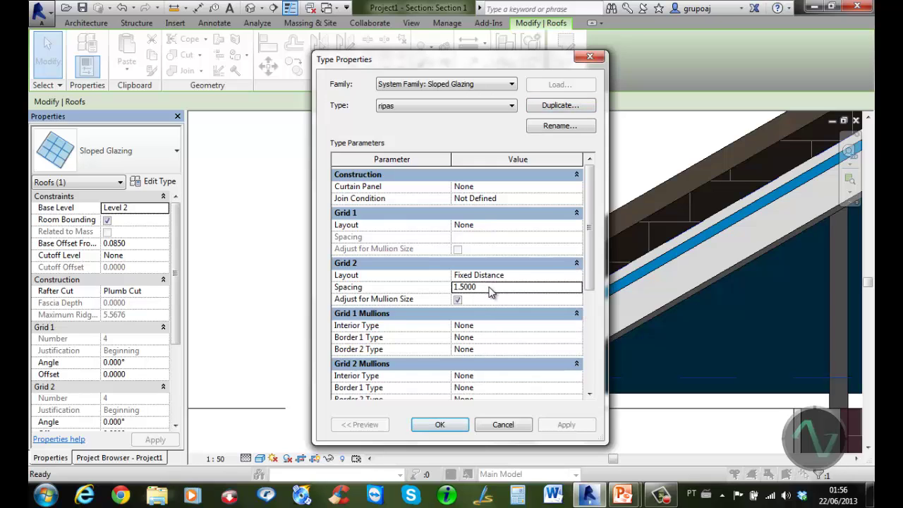
key(BackSpace)
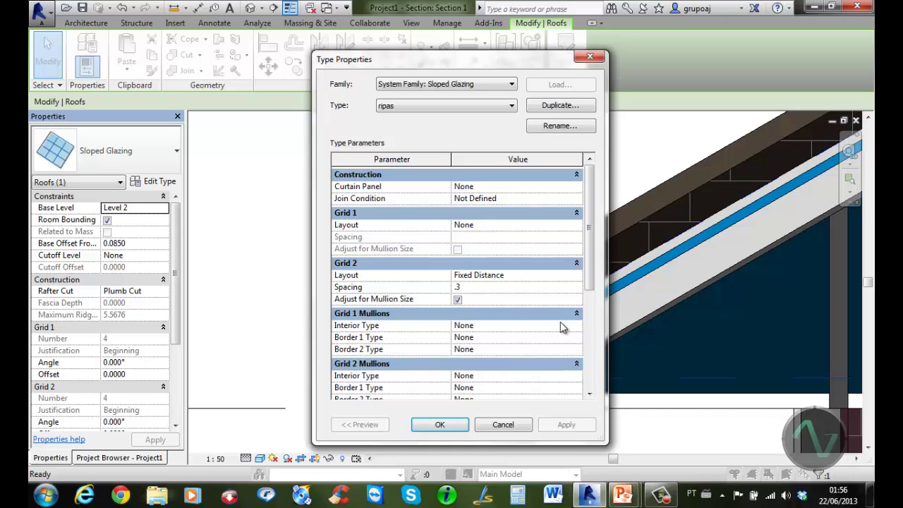
Step: Set the ripas Grid 2 interior, Border 1 and Border 2 mullions to Rectangular Mullion : 30mm Square, and apply the type
drag(591, 278, 592, 320)
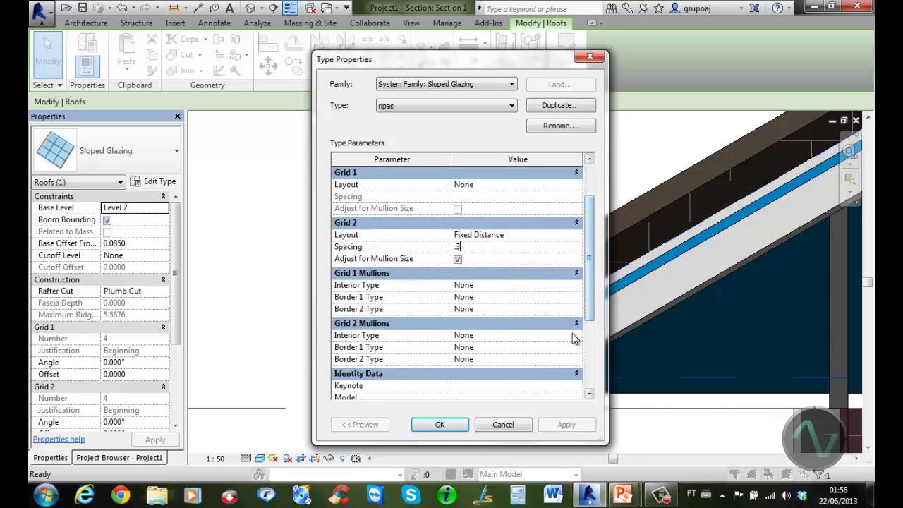
click(577, 336)
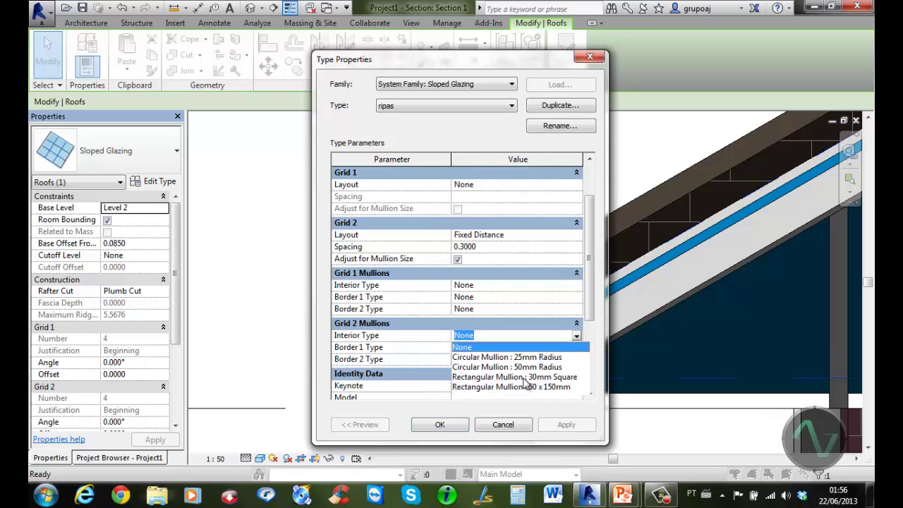
click(564, 378)
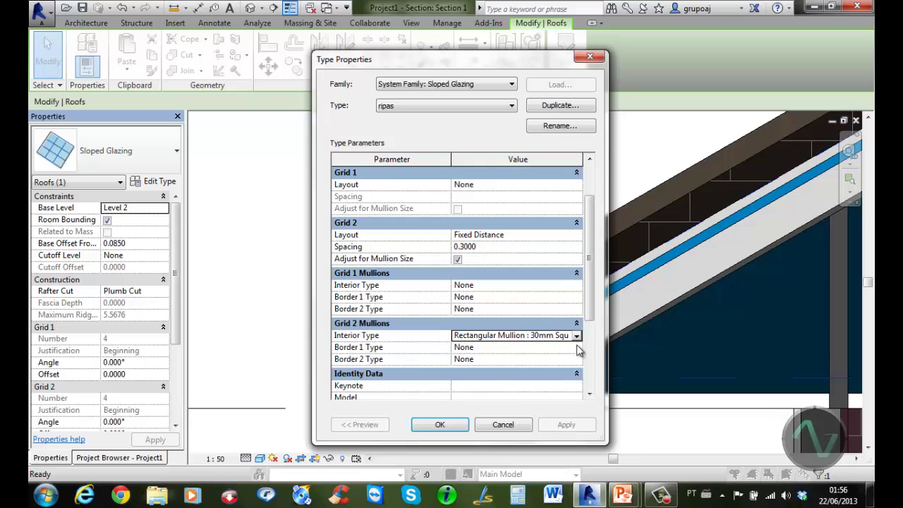
click(576, 347)
click(490, 409)
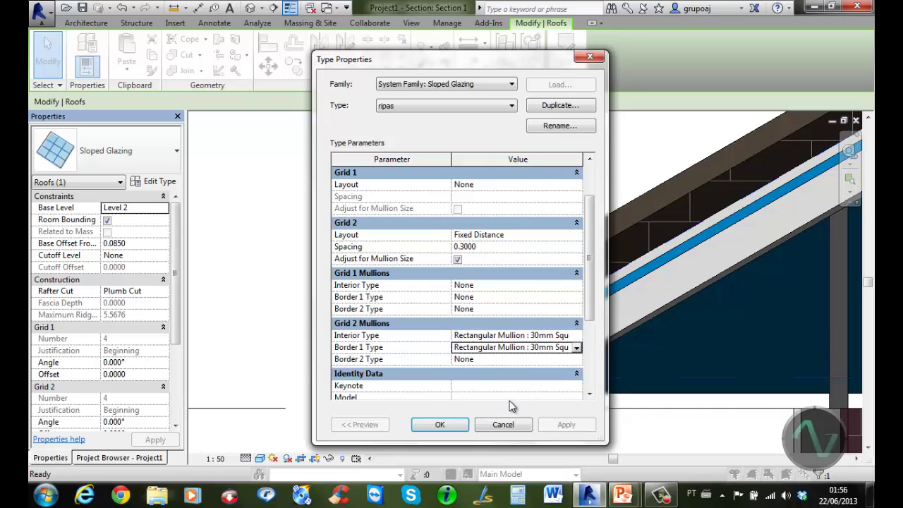
click(578, 360)
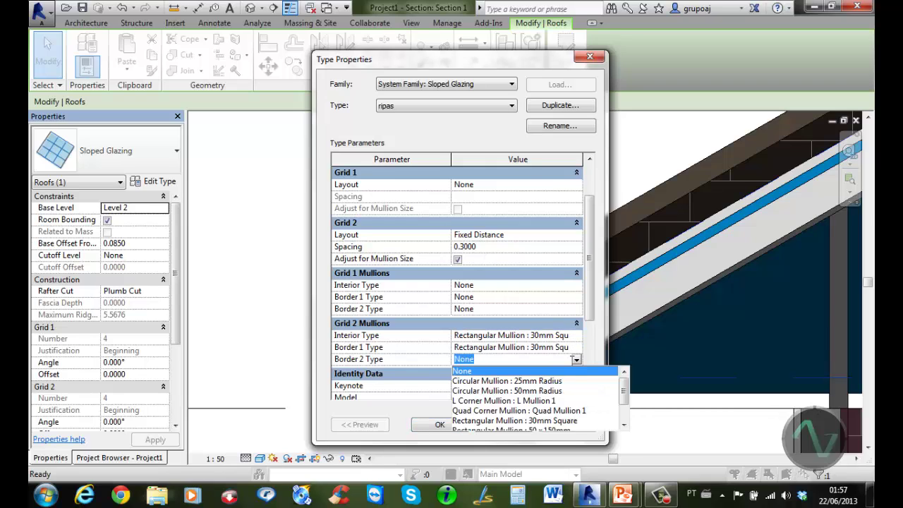
click(490, 421)
click(439, 425)
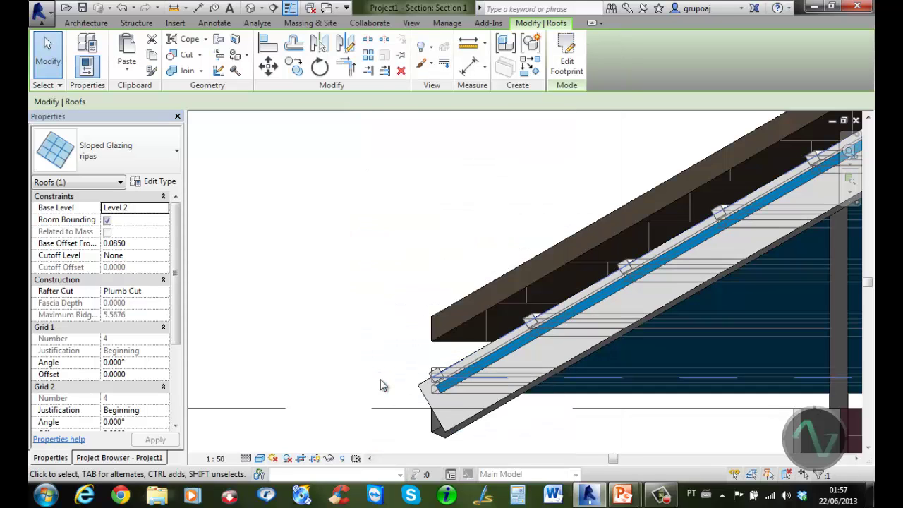
Step: Set the curtain panel of the ripas type to Empty System Panel : Empty, apply it, and deselect the roof
click(161, 183)
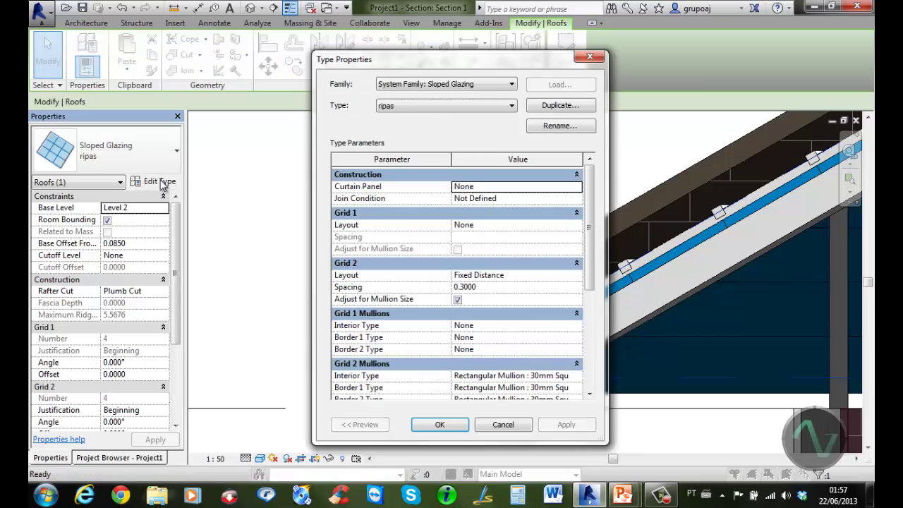
click(550, 188)
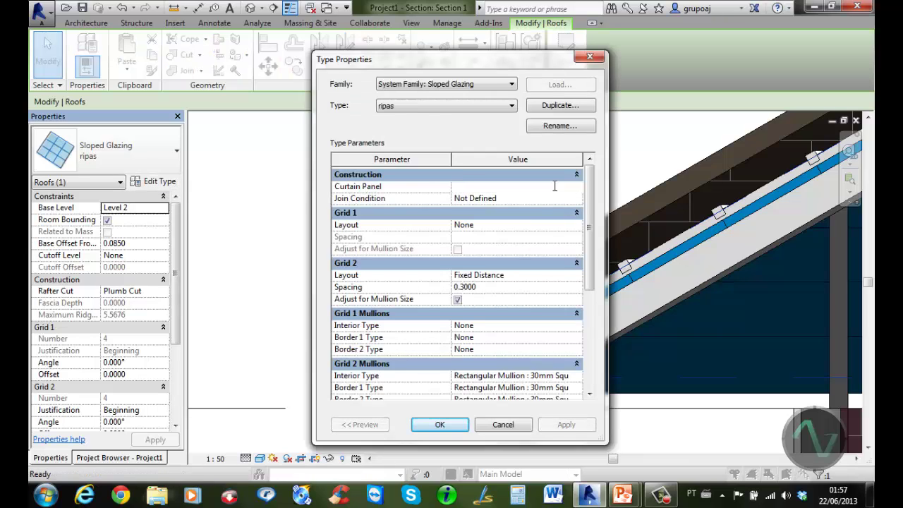
click(578, 187)
click(501, 209)
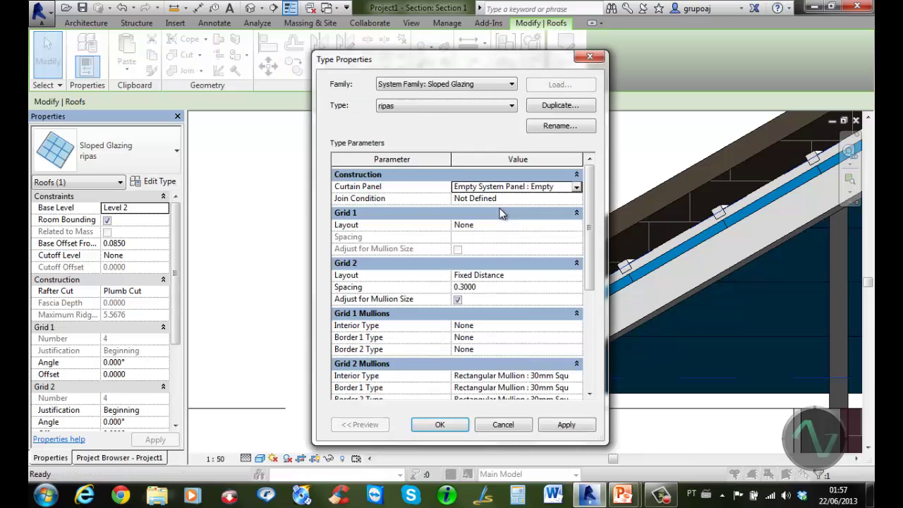
click(442, 424)
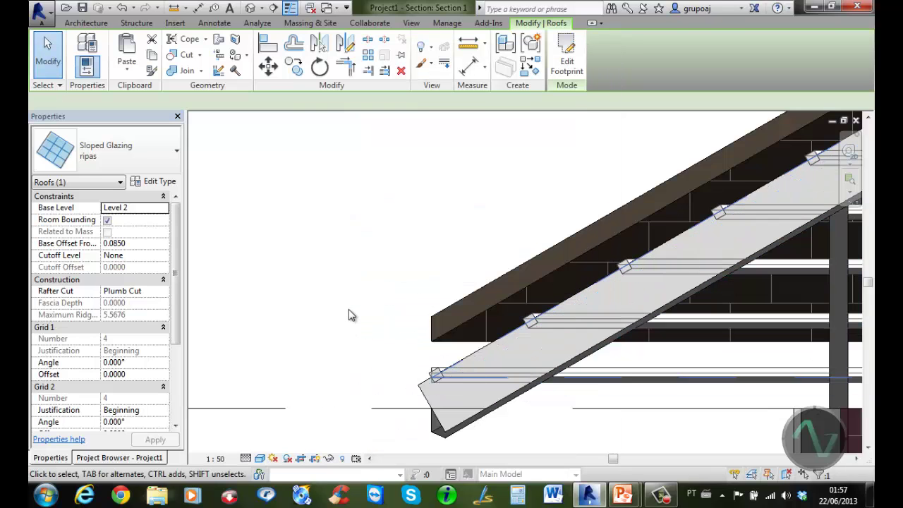
key(Escape)
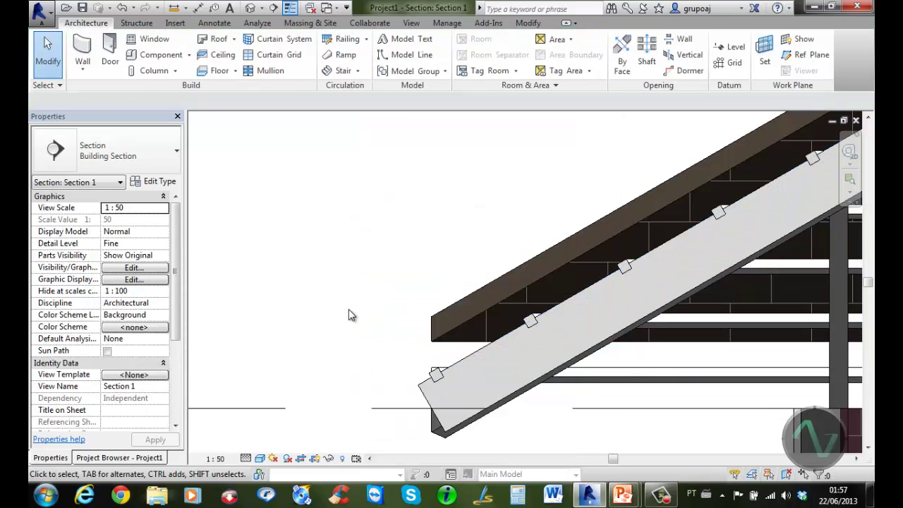
Step: Nudge the ripas roof upward to a base offset of 0.1050 so its battens rest on the caibros
click(436, 374)
key(Escape)
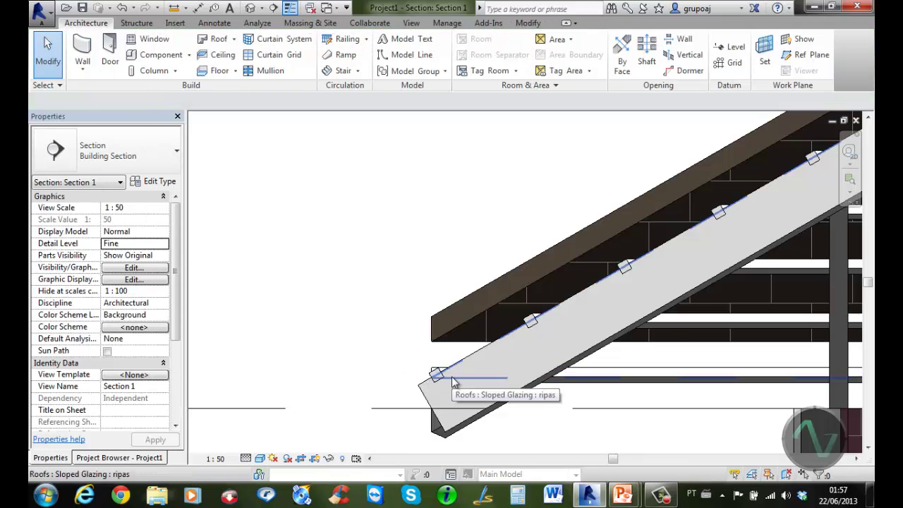
click(453, 382)
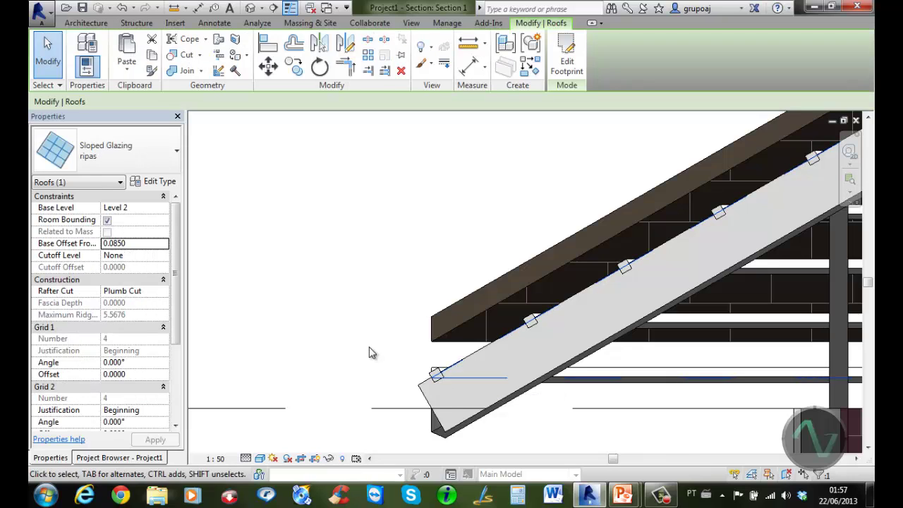
key(Up)
key(Up)
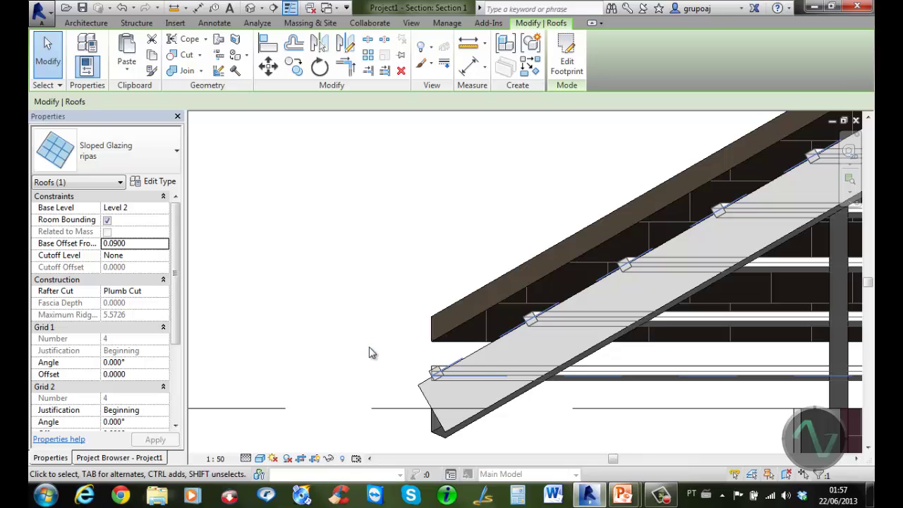
key(Up)
key(Up)
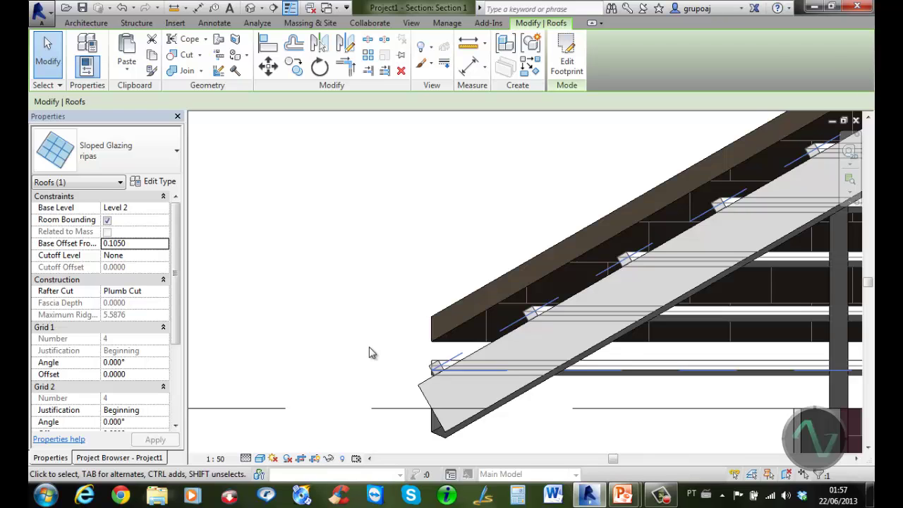
key(Escape)
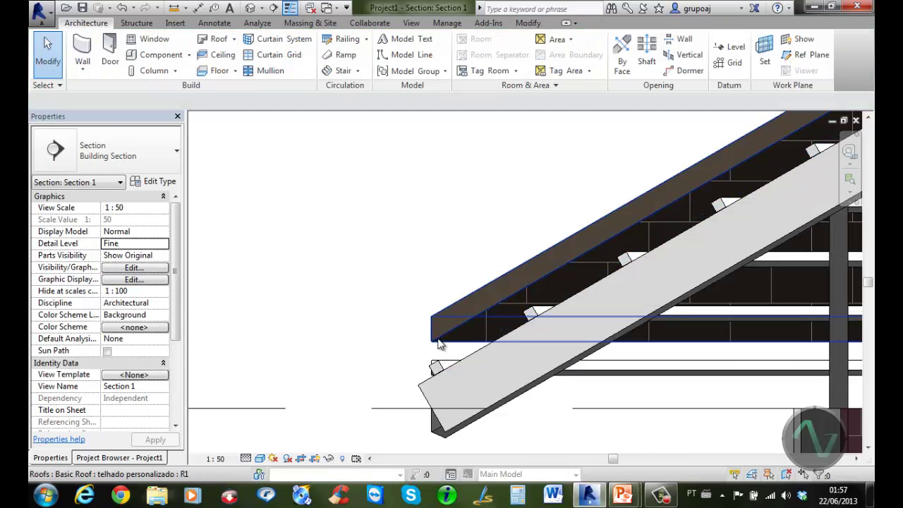
Step: Nudge the top telhado personalizado roof down toward the ripas to a base offset of 0.1350, and deselect it
click(439, 344)
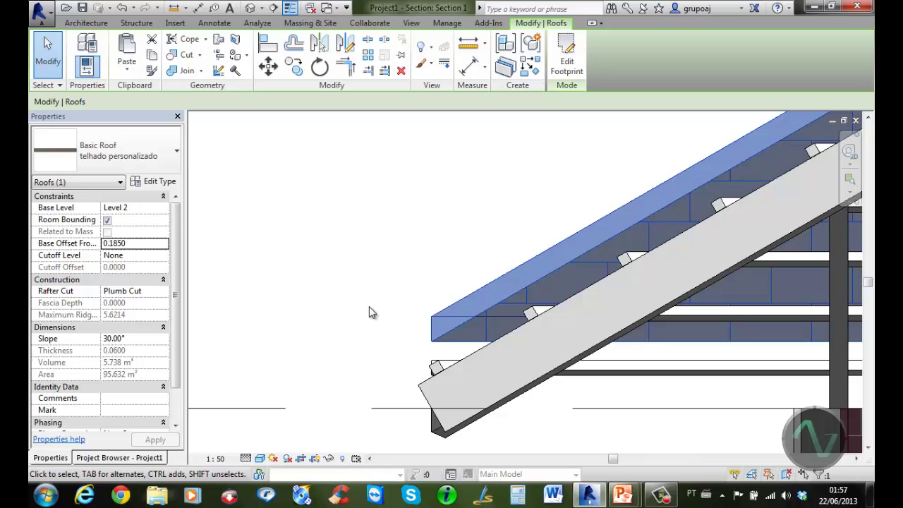
key(Down)
key(Down)
key(Down)
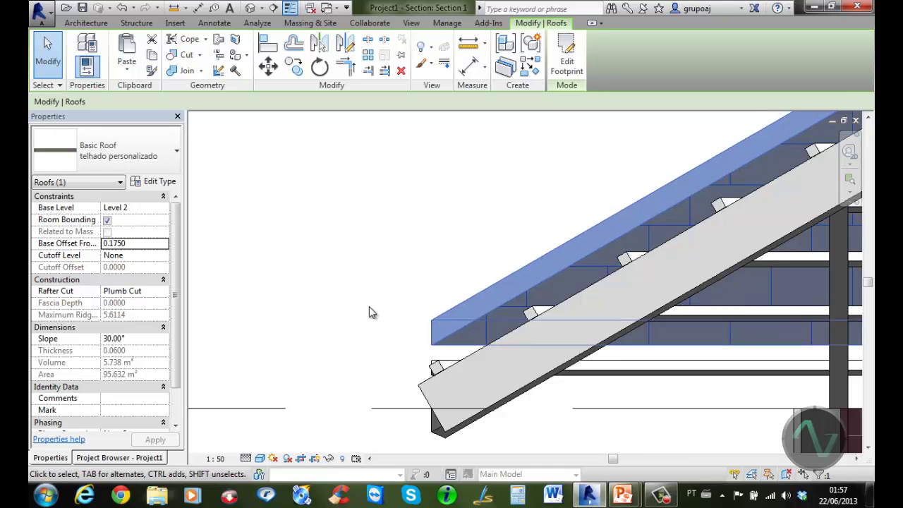
key(Down)
key(Down)
key(Down)
key(Down)
key(Down)
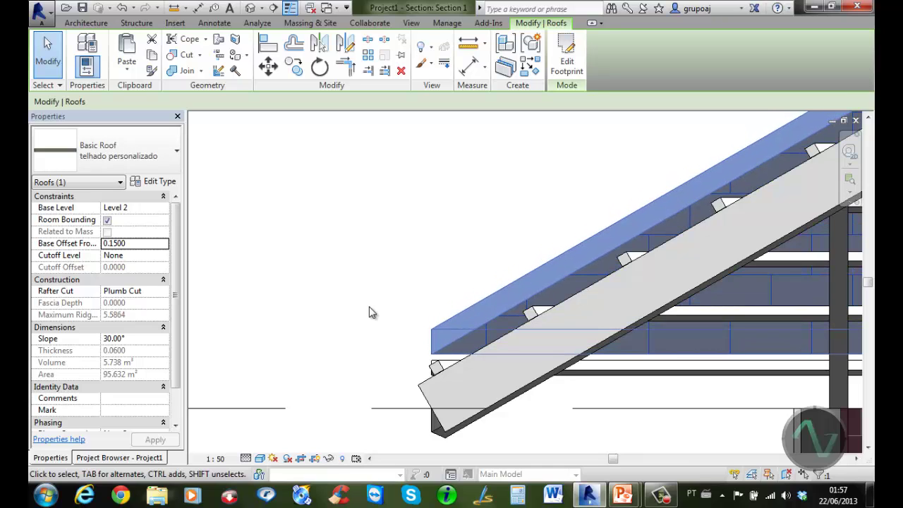
key(Down)
key(Down)
key(Down)
key(Down)
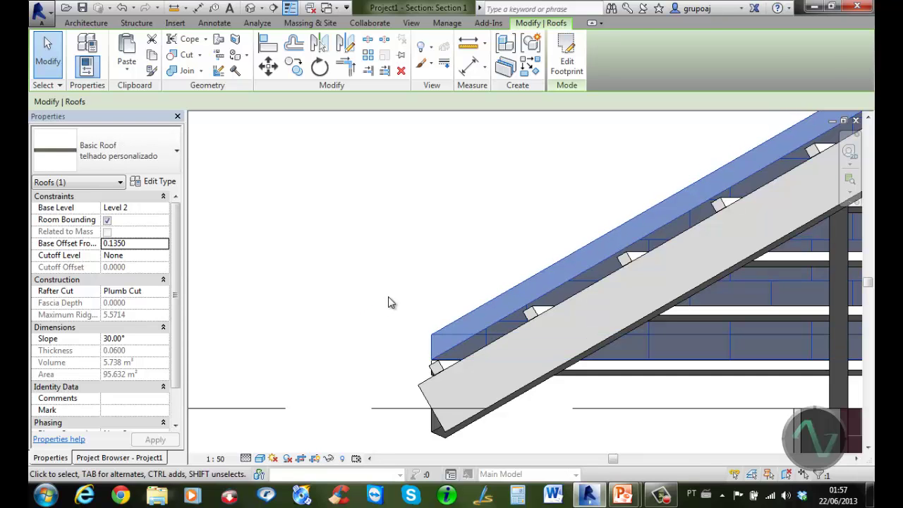
click(392, 299)
Step: Examine the full stacked roof in the section, and open the default {3D} view
scroll(713, 252, down, 7)
middle_drag(803, 260, 338, 304)
scroll(603, 279, down, 3)
middle_drag(644, 275, 524, 283)
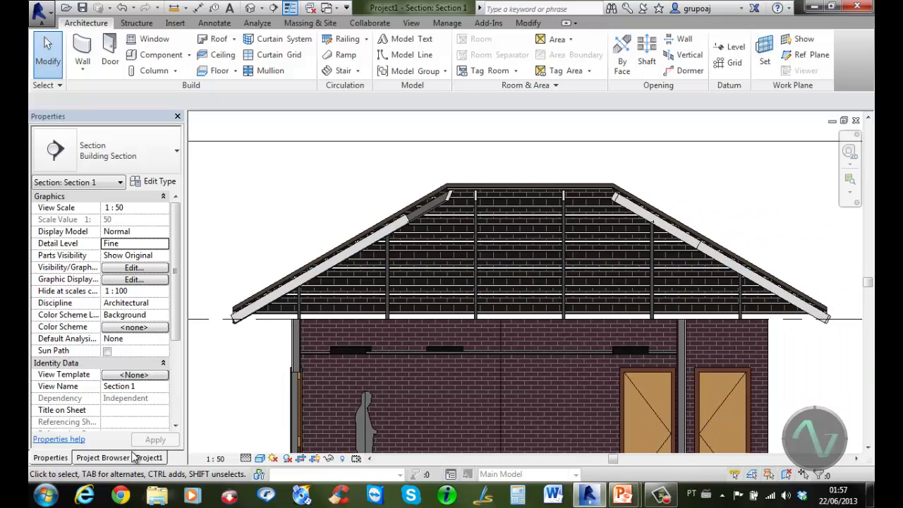
click(131, 457)
double_click(82, 274)
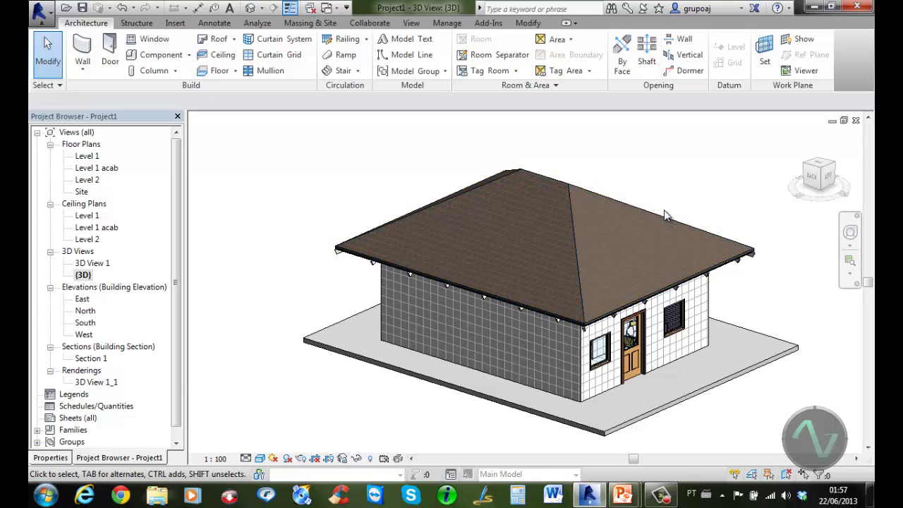
scroll(757, 244, up, 2)
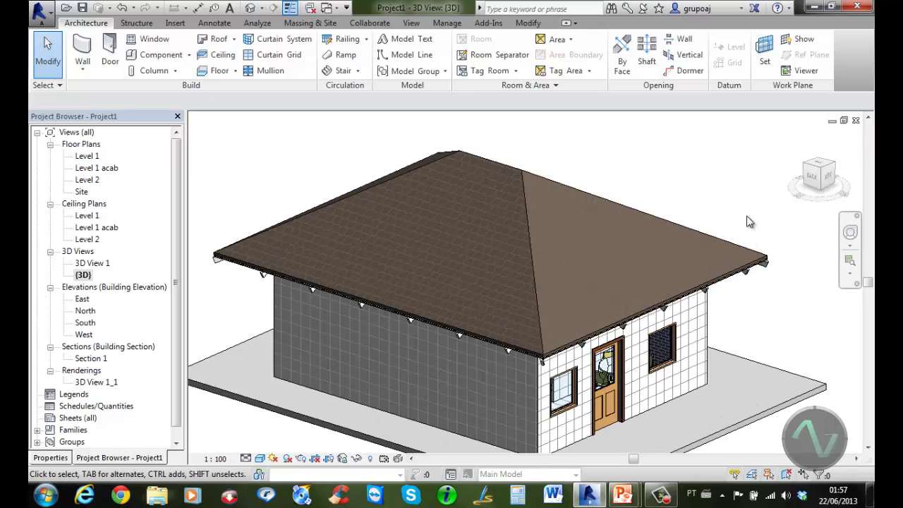
Step: Temporarily hide the top tiled roof to inspect the caibros and ripas in 3D, and reset the temporary hide
click(641, 217)
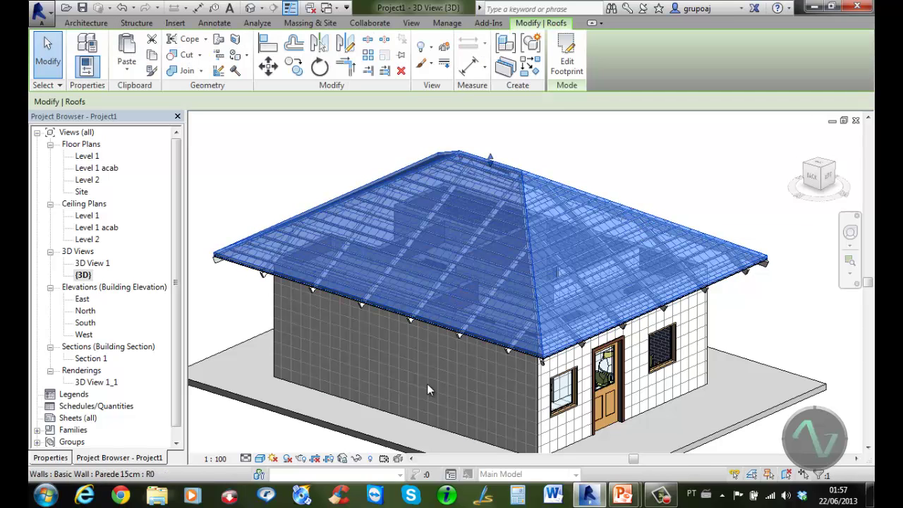
click(357, 458)
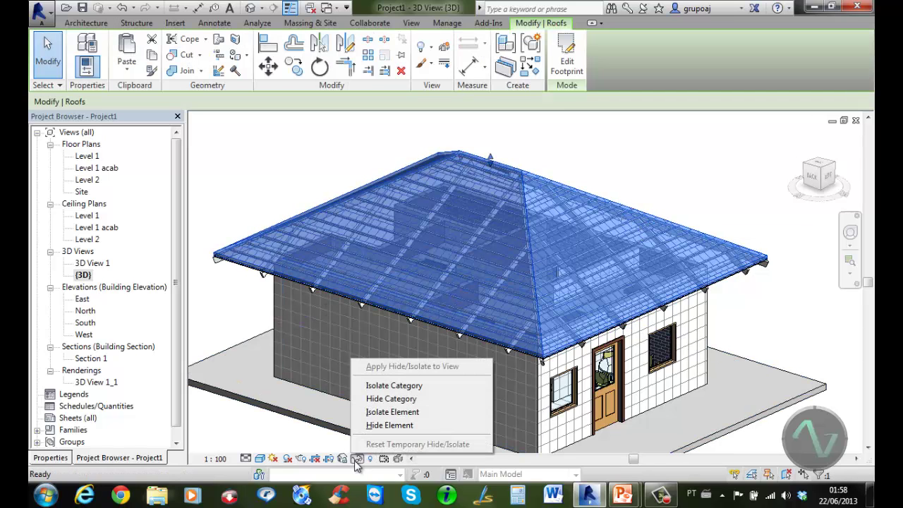
click(387, 426)
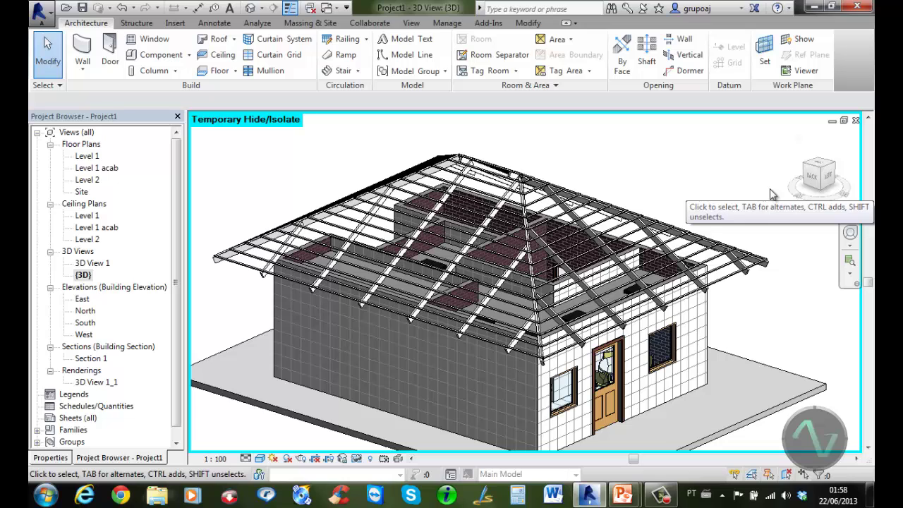
click(356, 459)
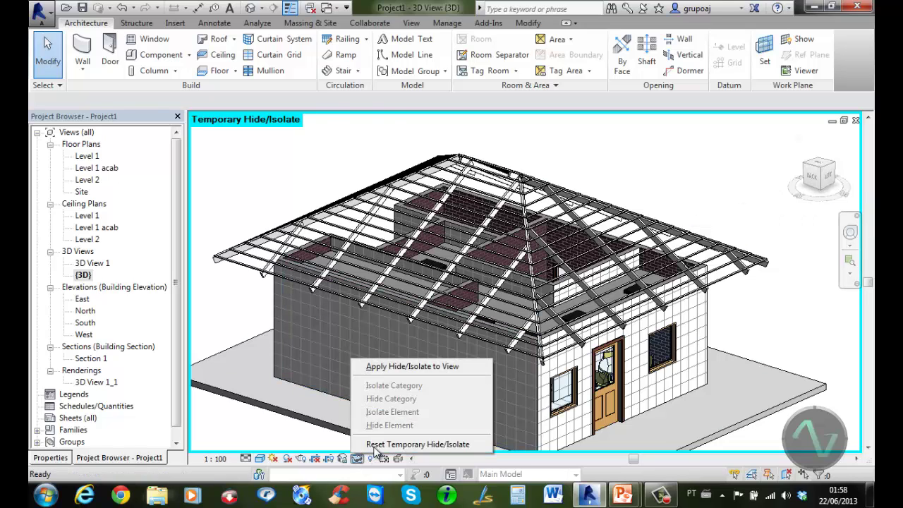
click(540, 302)
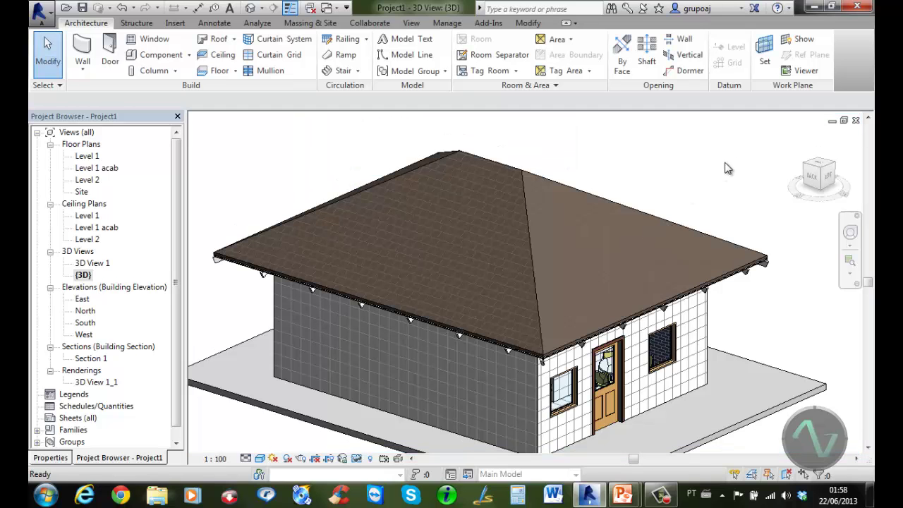
shift+middle_drag(732, 163, 744, 178)
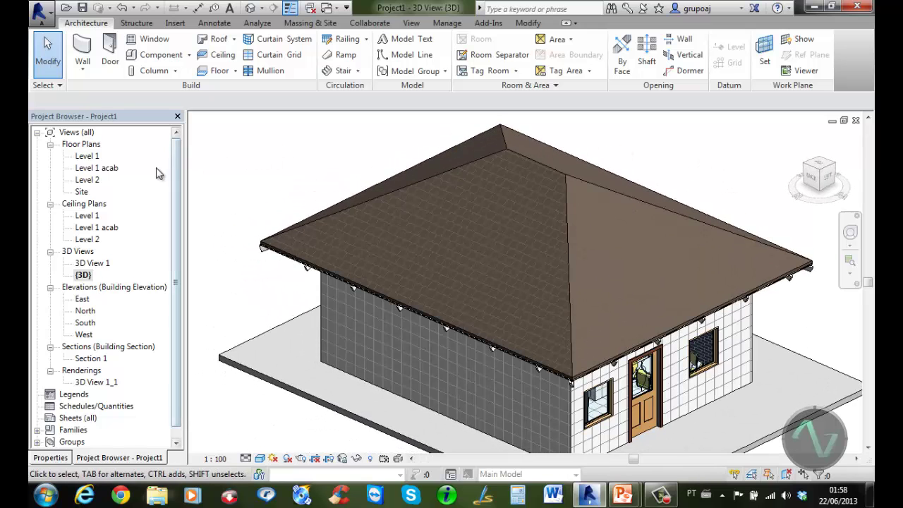
Step: Open the Level 2 floor plan and set its view range cut plane offset to 2.3
double_click(88, 181)
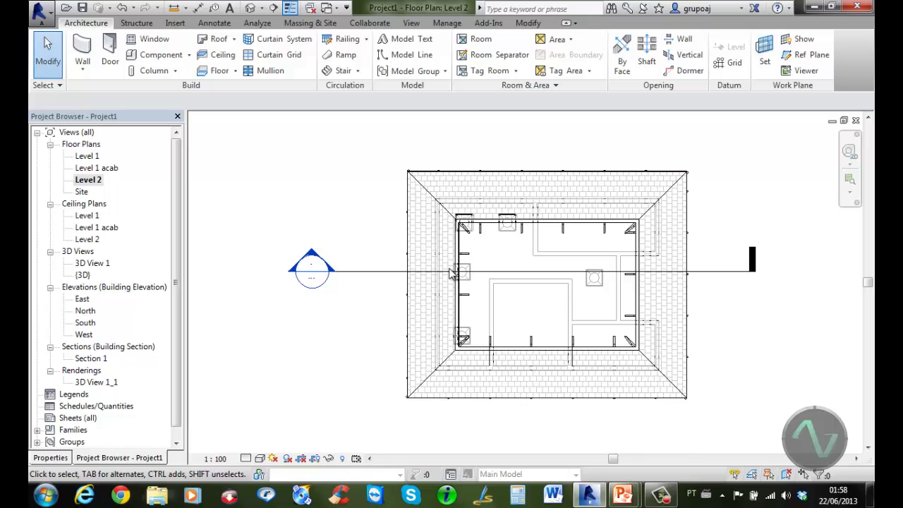
scroll(712, 333, up, 2)
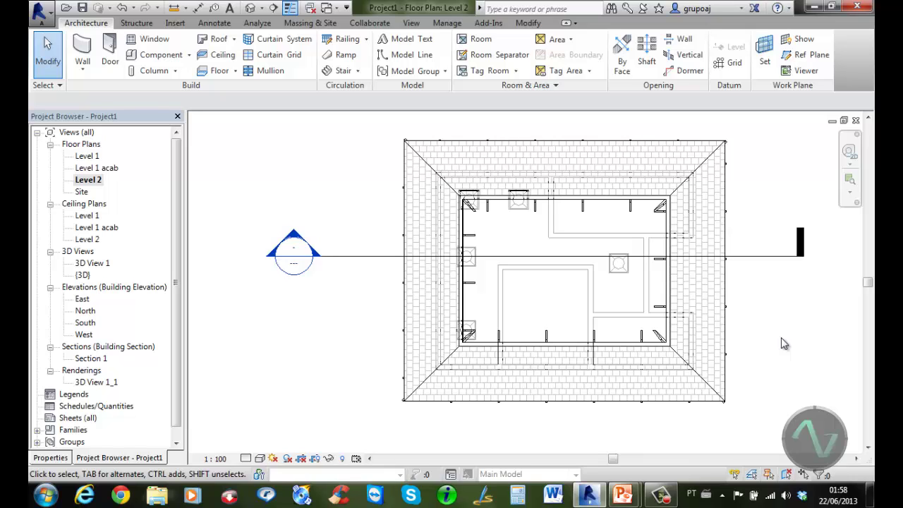
click(50, 458)
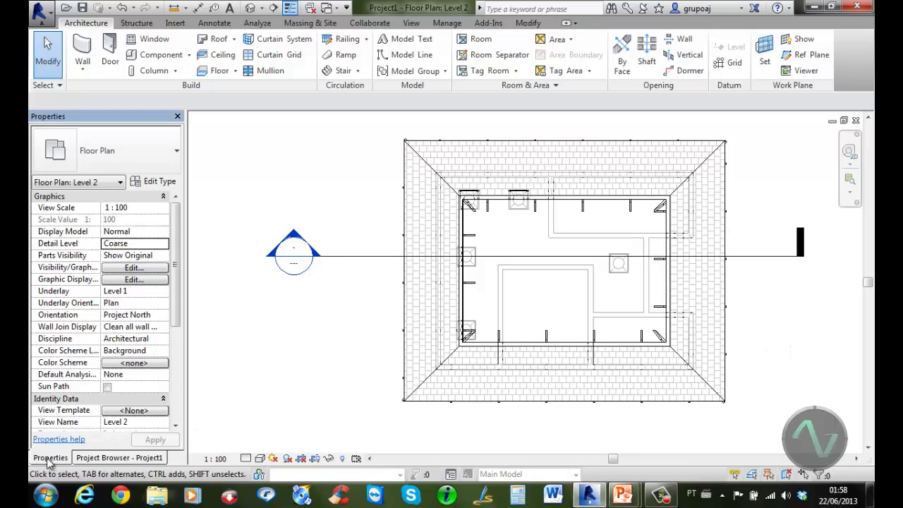
scroll(173, 360, down, 5)
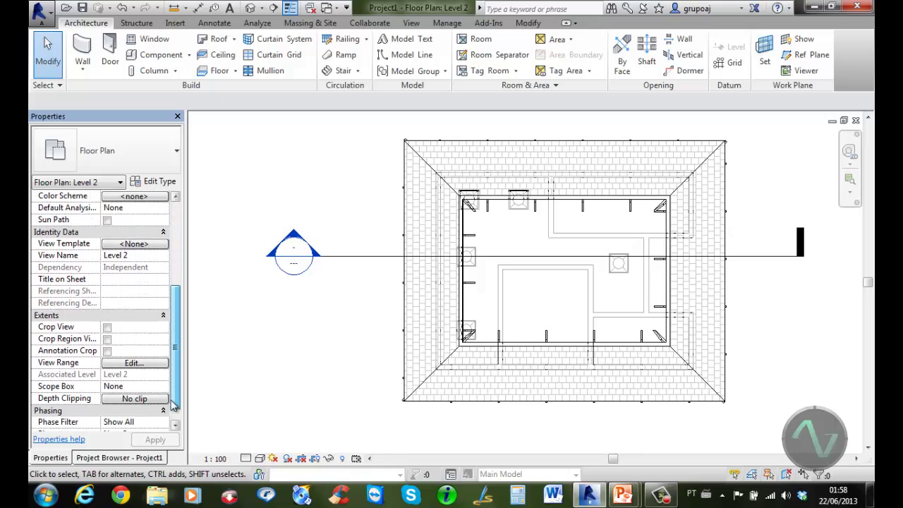
scroll(173, 402, down, 1)
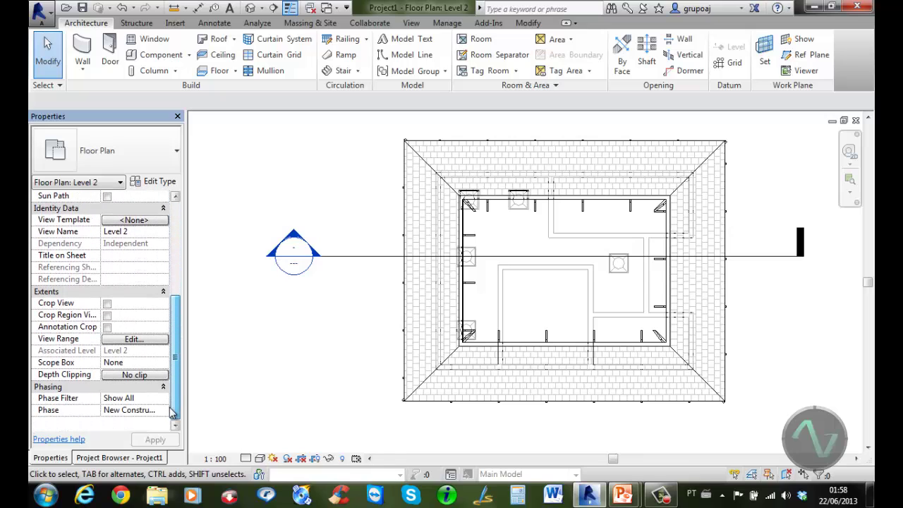
click(134, 339)
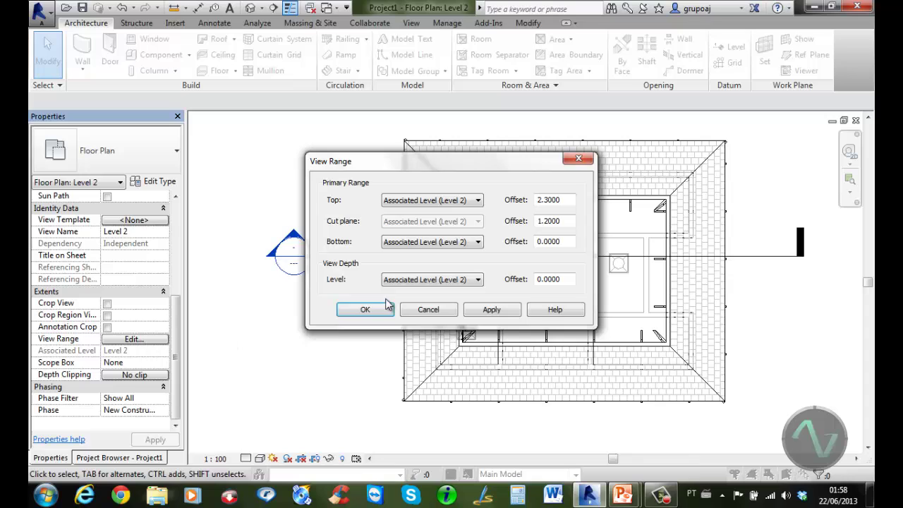
drag(570, 221, 534, 220)
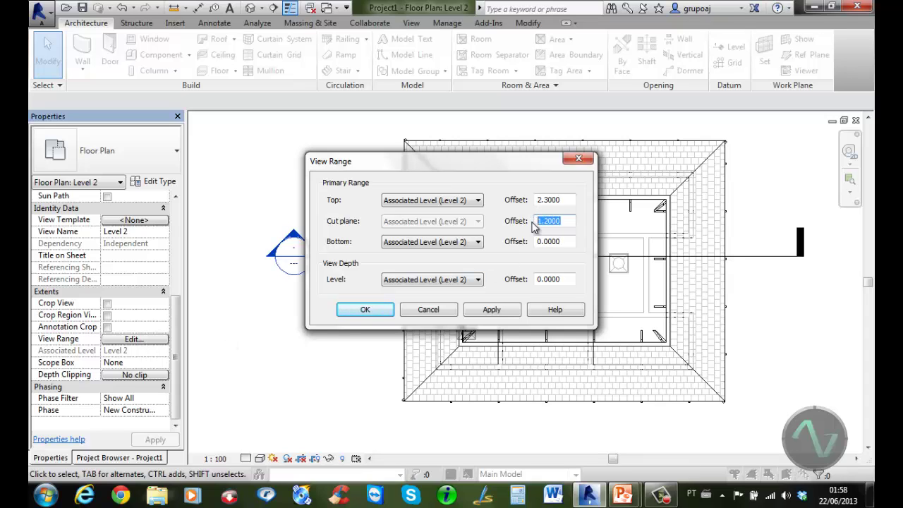
text(2.3)
click(372, 312)
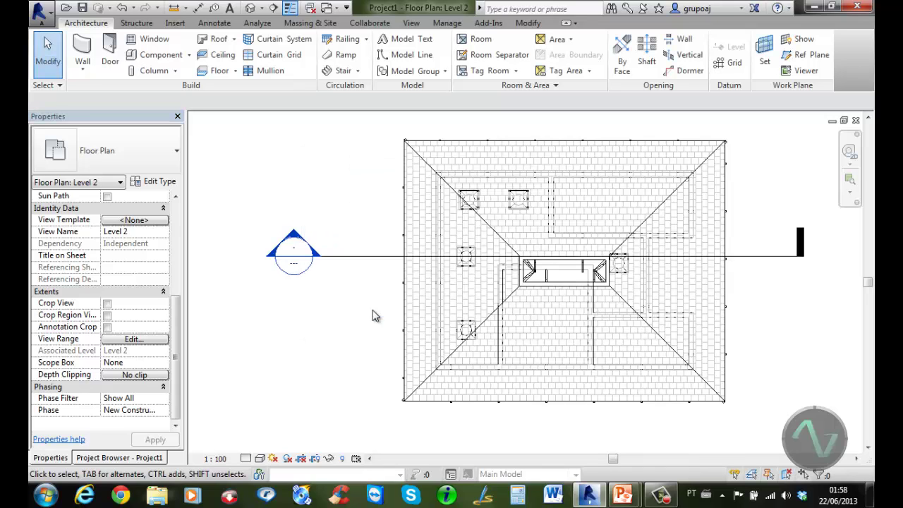
Step: Set the Level 2 view range to a top offset of 3 and a cut plane offset of 2.7
click(134, 341)
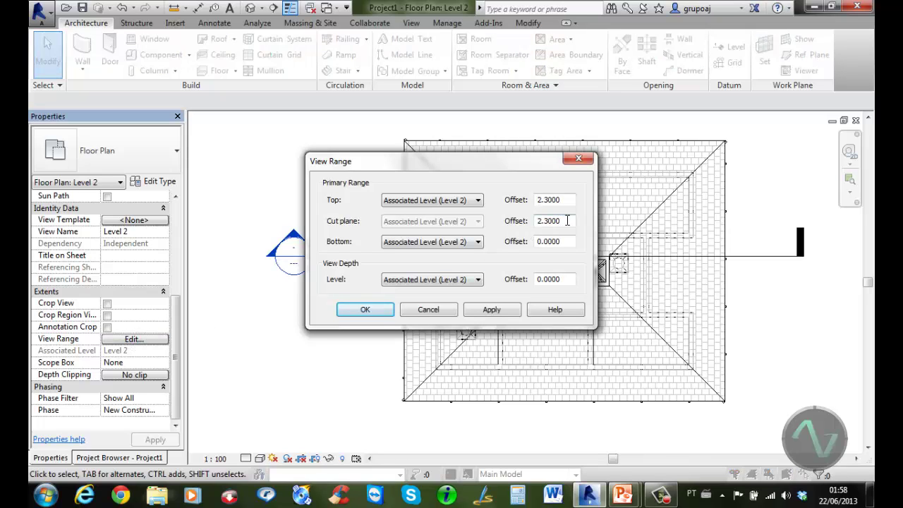
drag(567, 221, 527, 201)
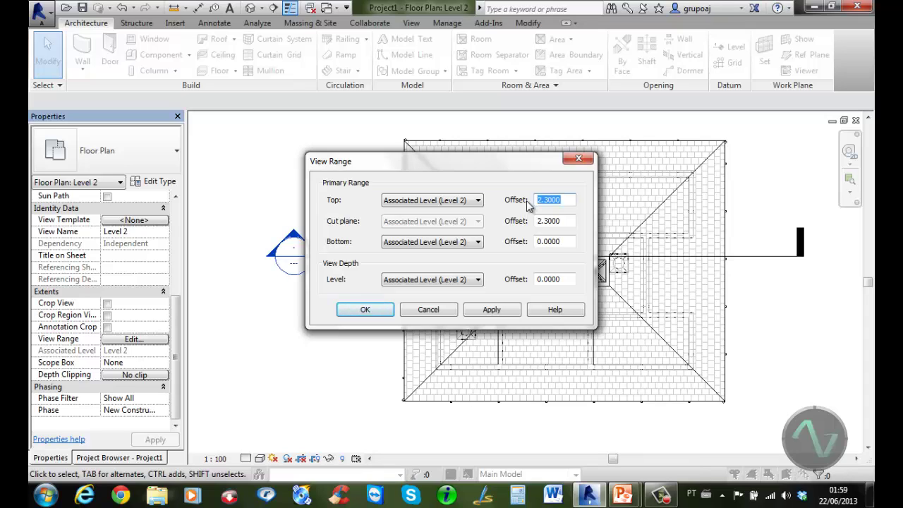
text(3)
drag(562, 221, 550, 223)
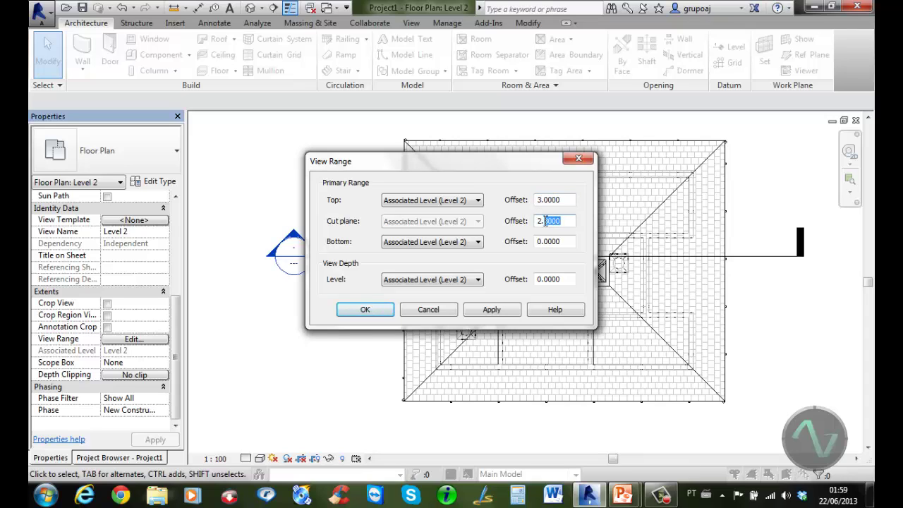
text(7)
click(562, 241)
click(563, 201)
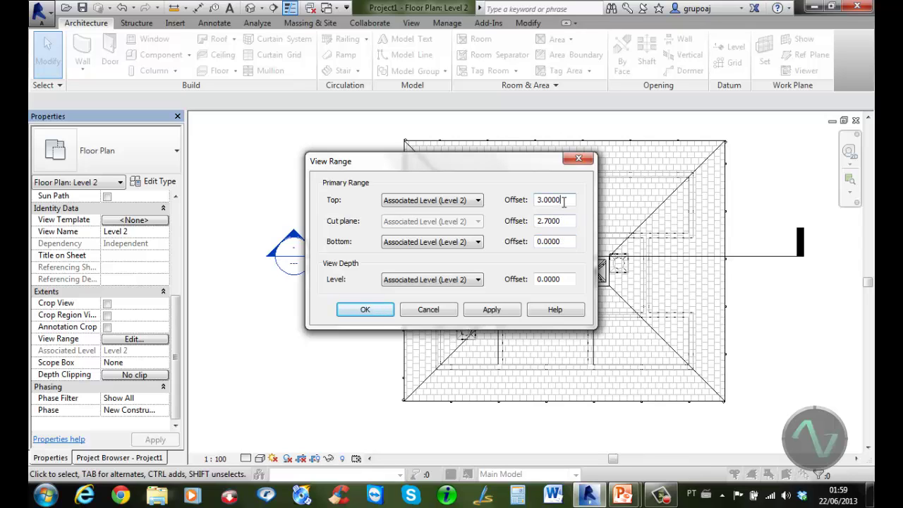
click(363, 309)
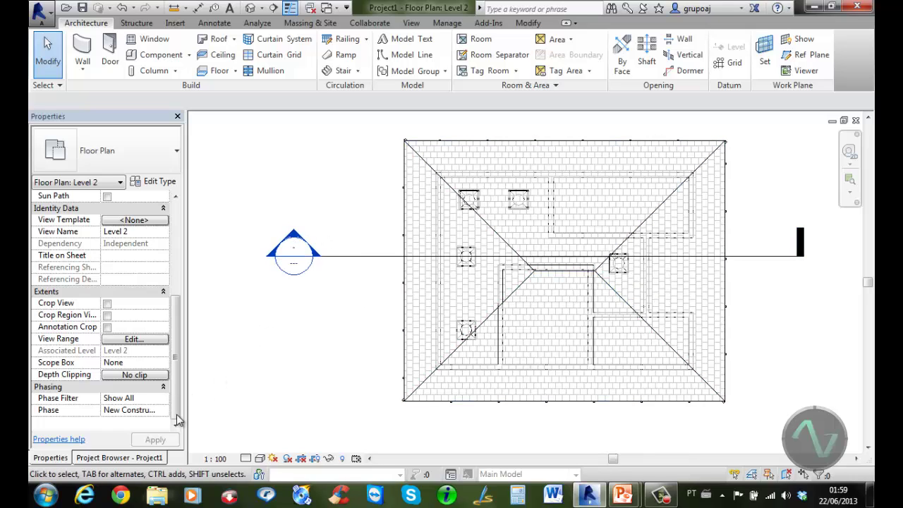
Step: Open the Level 1 floor plan and set its underlay to Level 2
click(143, 458)
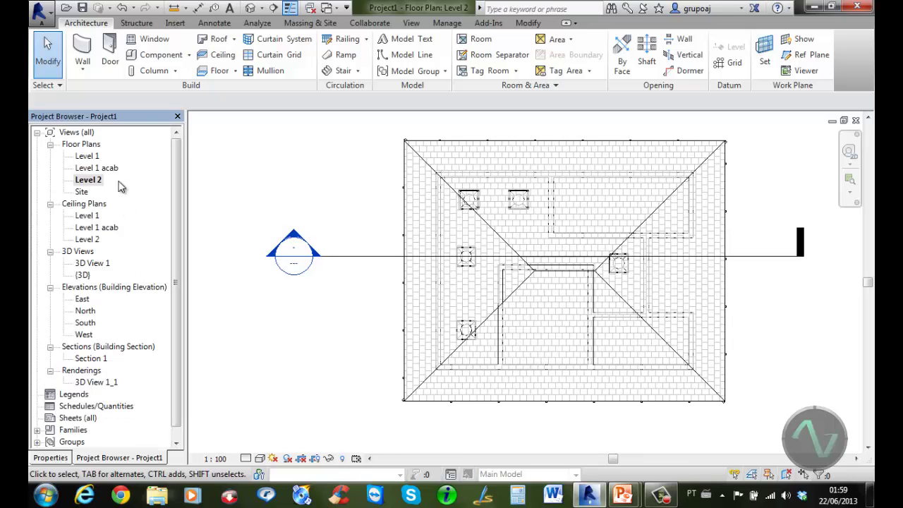
click(87, 156)
double_click(88, 156)
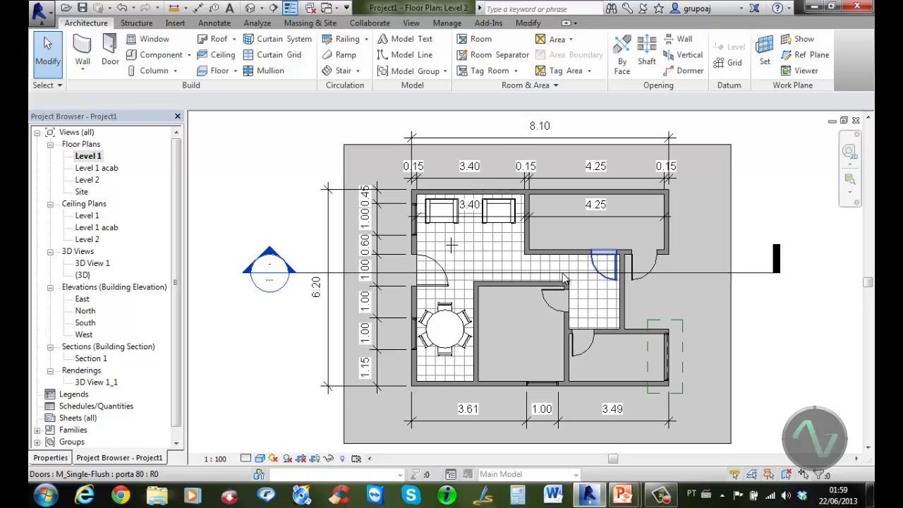
click(50, 458)
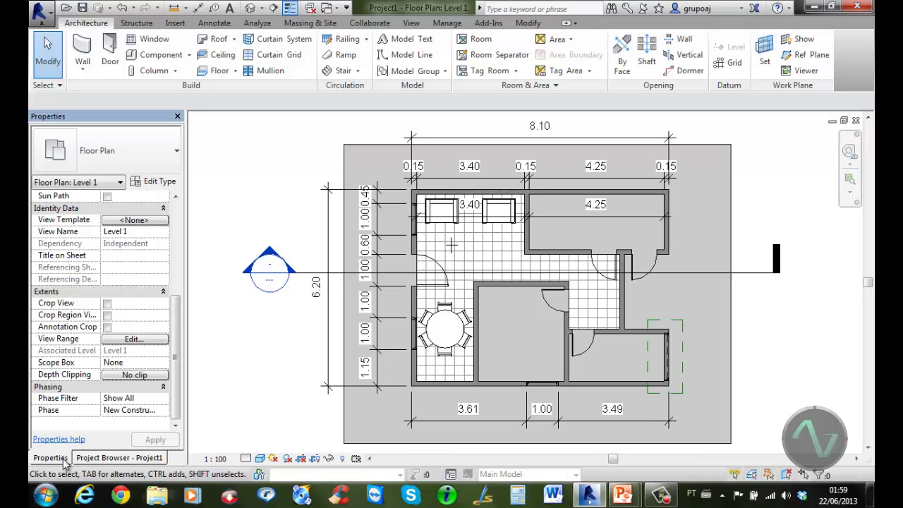
drag(176, 346, 174, 226)
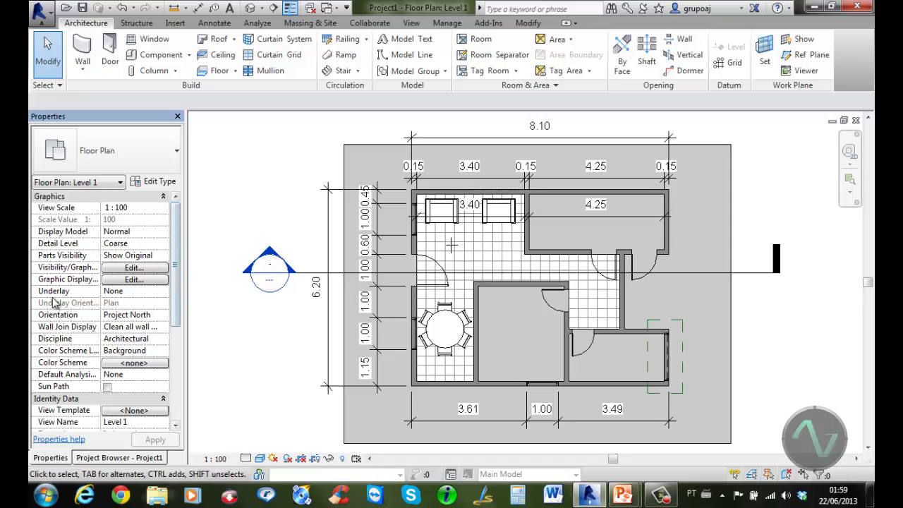
click(164, 292)
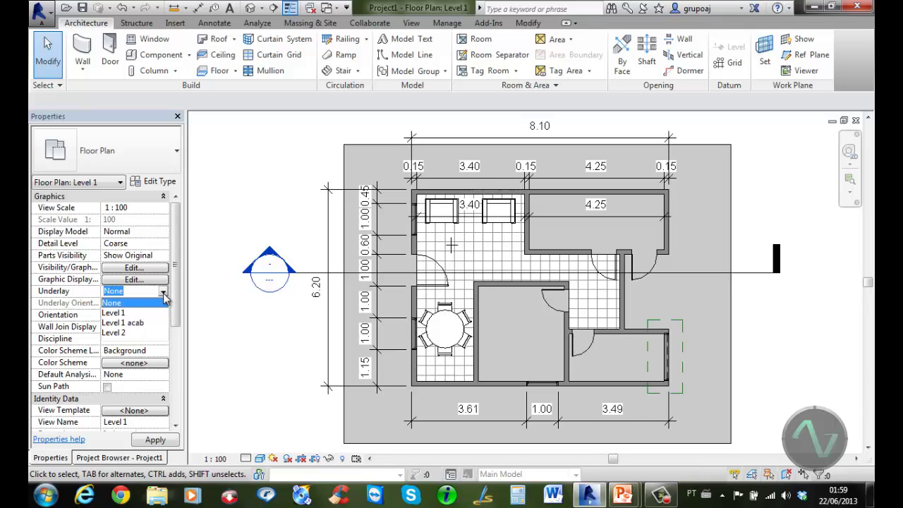
click(114, 333)
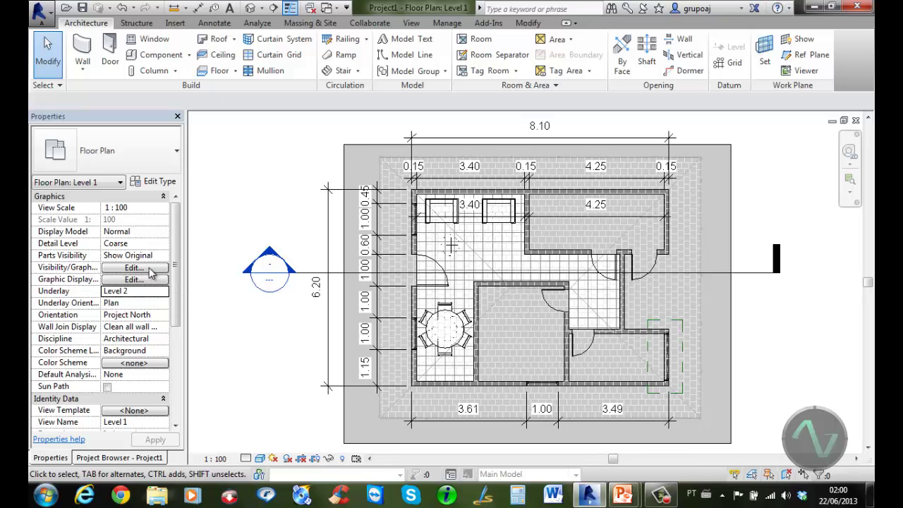
Step: Override the Roofs projection lines in the Level 1 floor plan with weight 2, black color and the Hidden line pattern
click(134, 268)
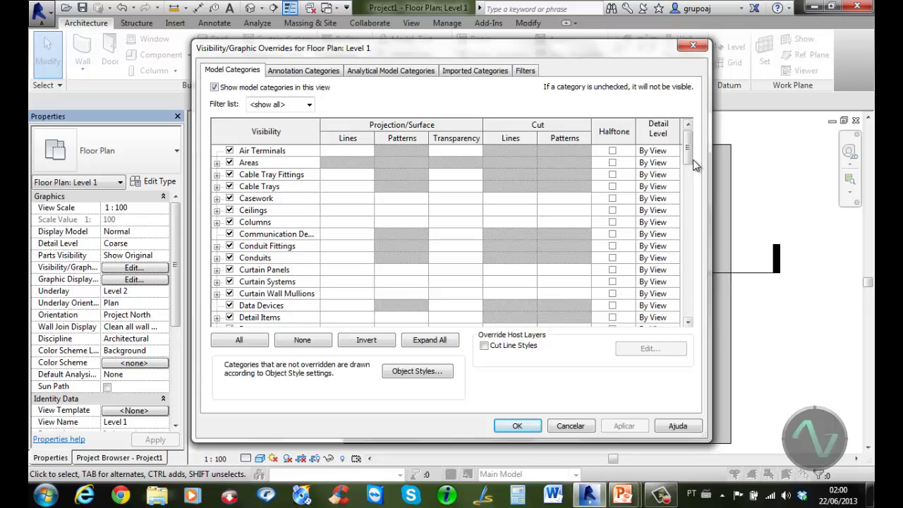
drag(688, 154, 690, 271)
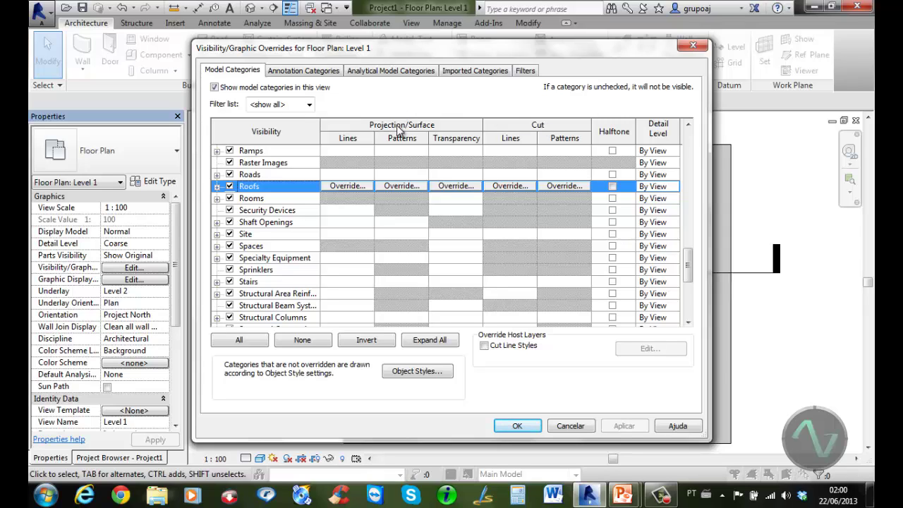
click(351, 187)
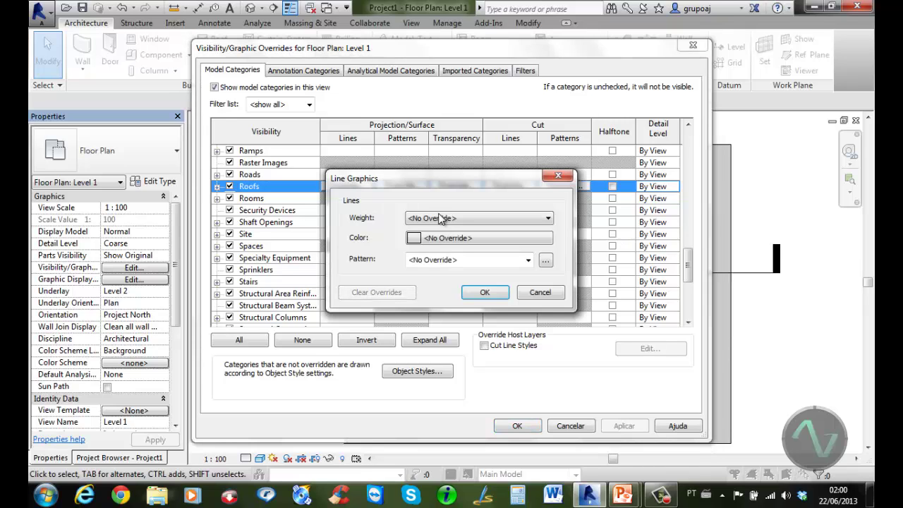
click(437, 219)
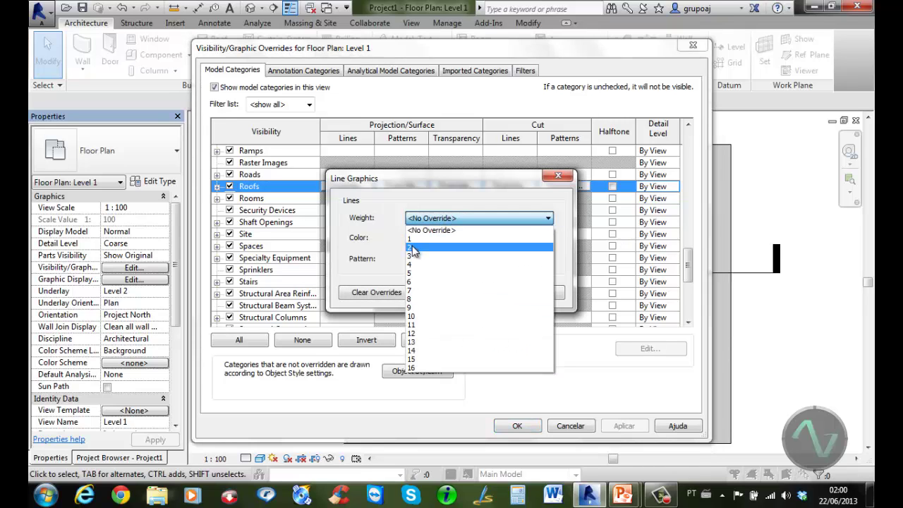
click(413, 248)
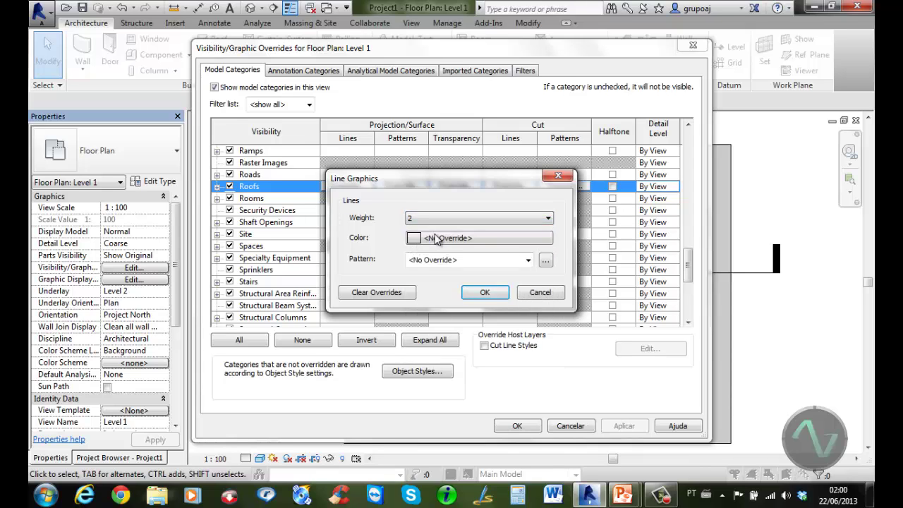
click(420, 239)
click(314, 222)
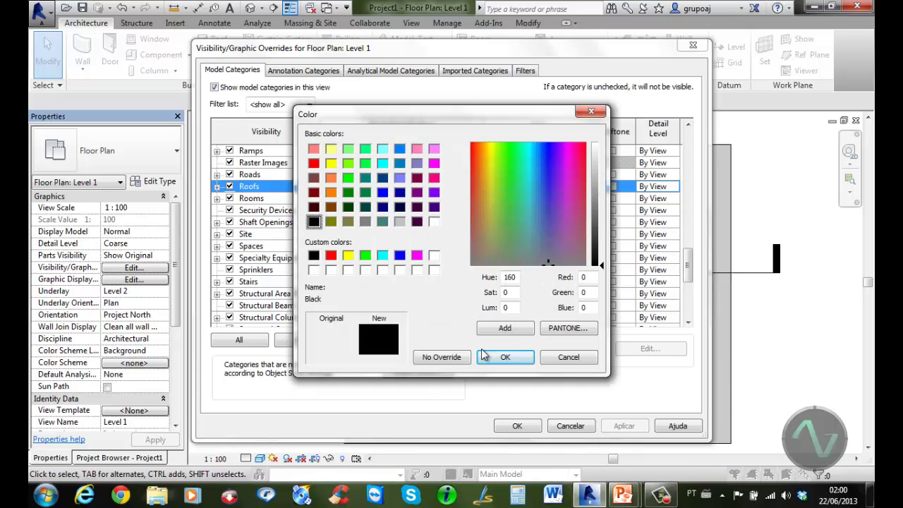
click(502, 357)
click(528, 260)
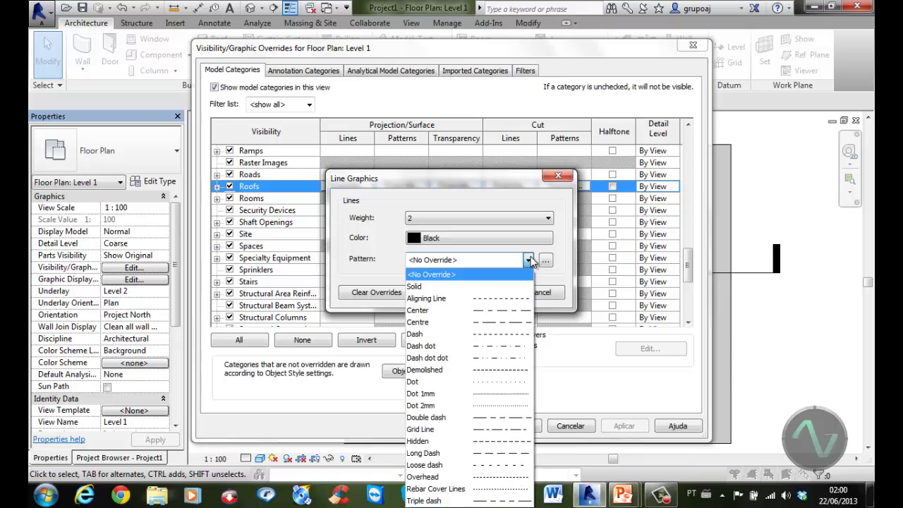
click(481, 441)
click(486, 293)
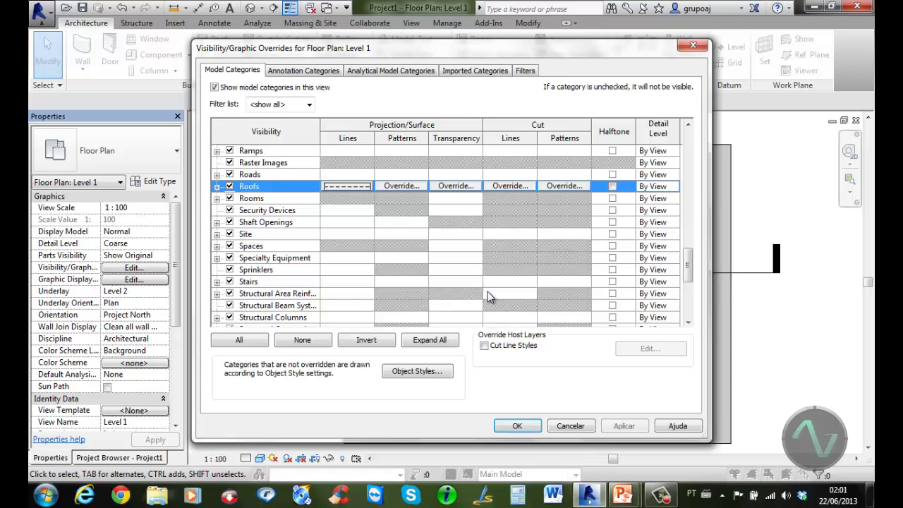
Step: Turn off the visibility of the Roofs projection surface patterns in the Level 1 plan and apply the overrides
click(404, 185)
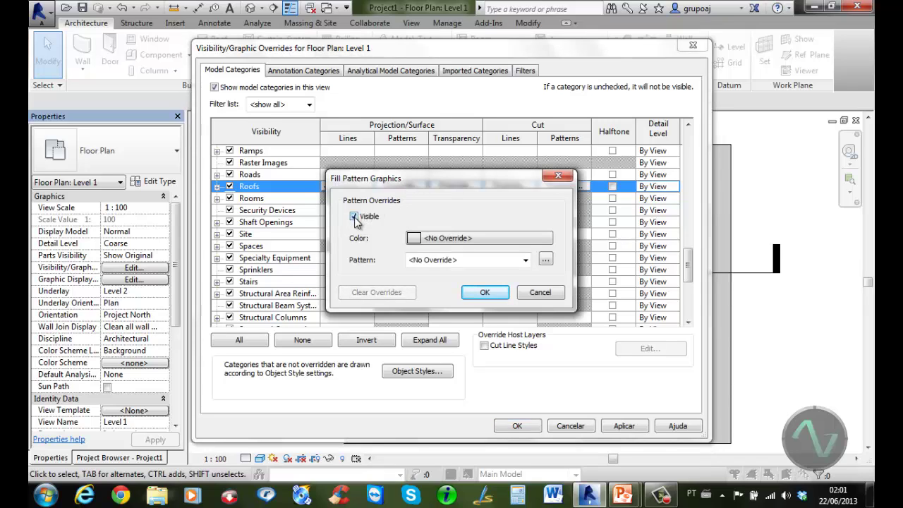
click(464, 263)
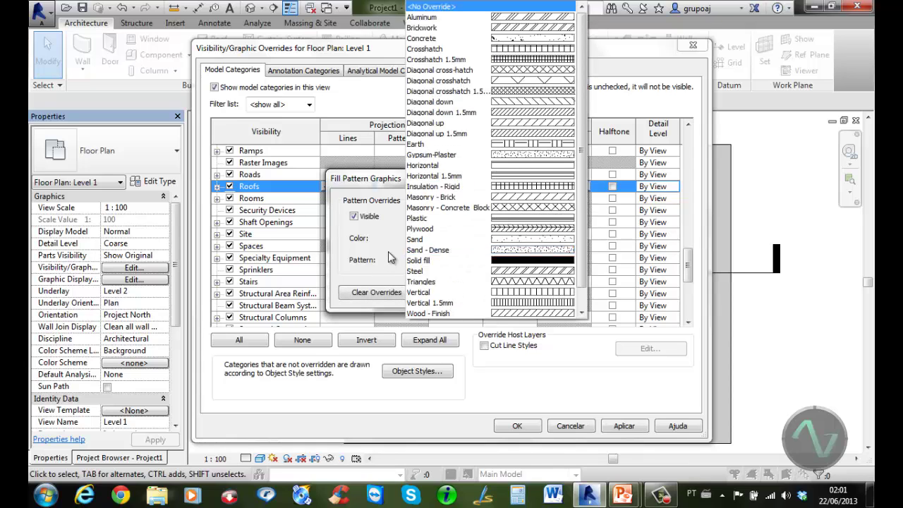
key(Escape)
click(464, 239)
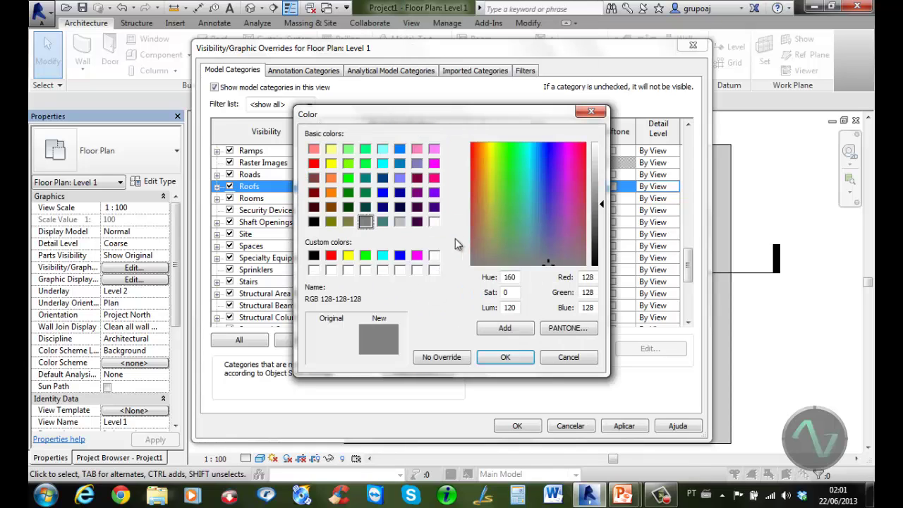
click(555, 359)
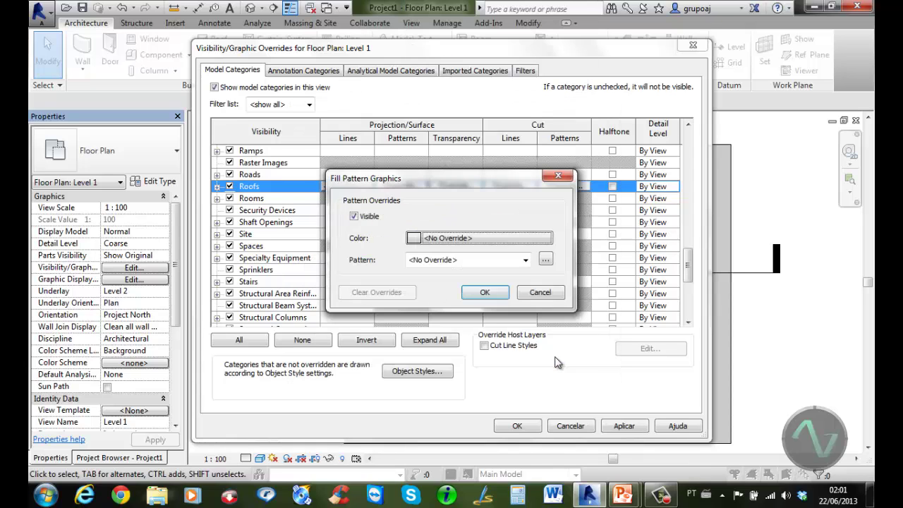
click(354, 216)
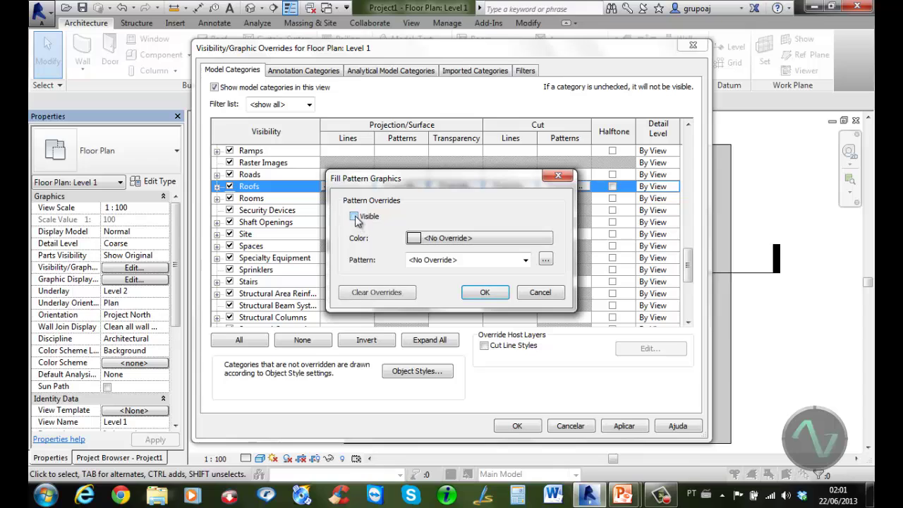
click(493, 290)
click(517, 426)
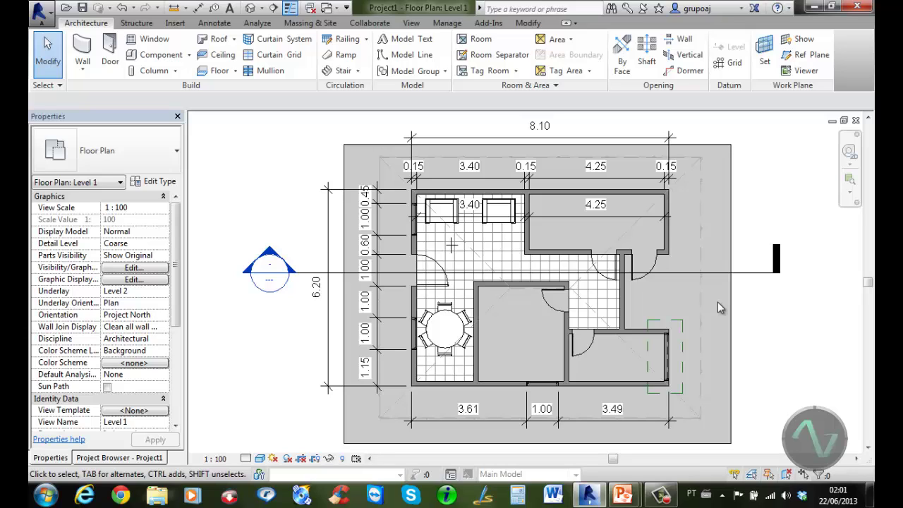
Step: Use Linework with the <Invisible lines> style to hide the roof's hip and ridge lines within the Level 1 plan
click(530, 22)
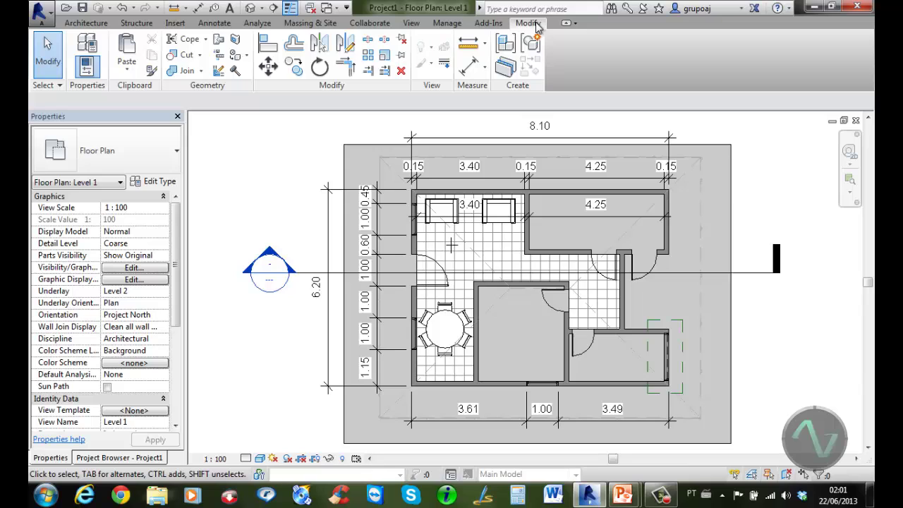
click(445, 66)
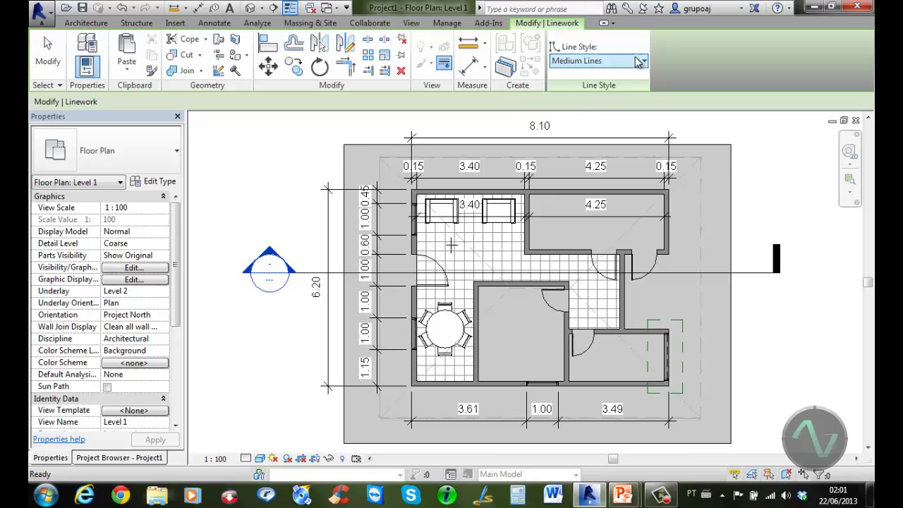
click(639, 61)
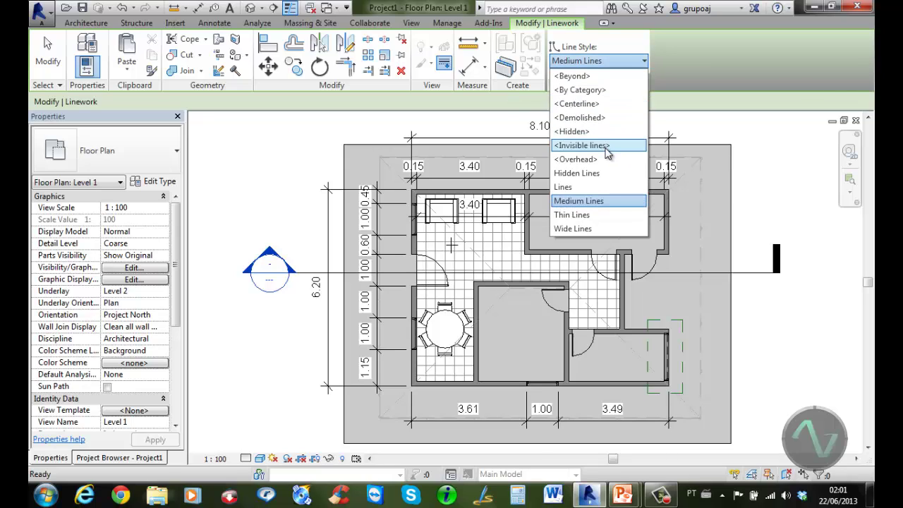
click(605, 146)
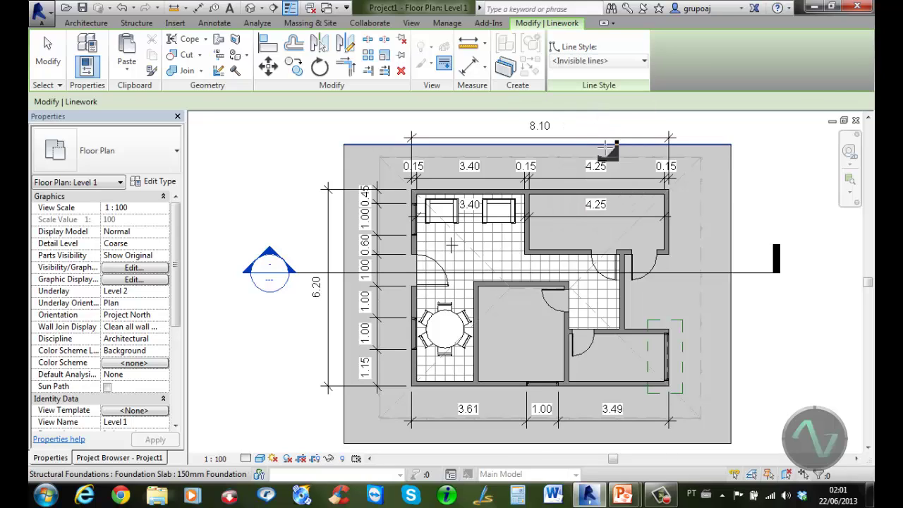
click(621, 237)
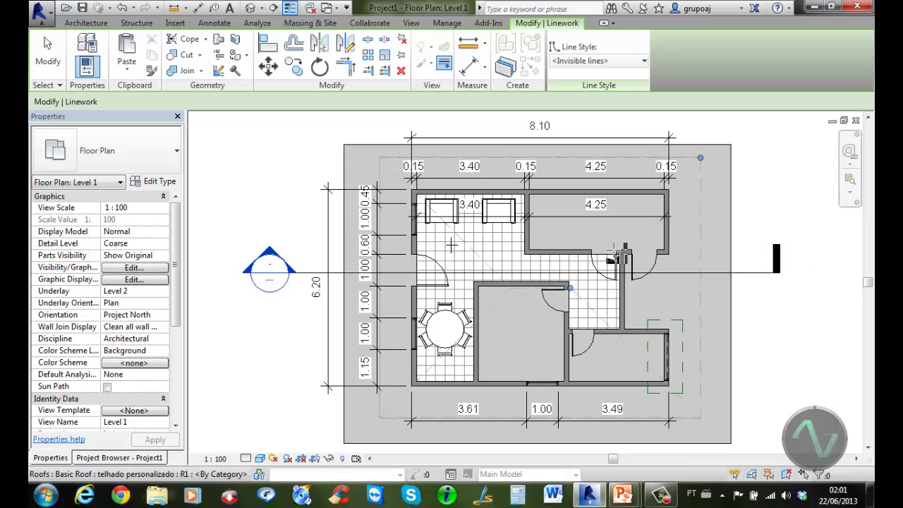
click(489, 308)
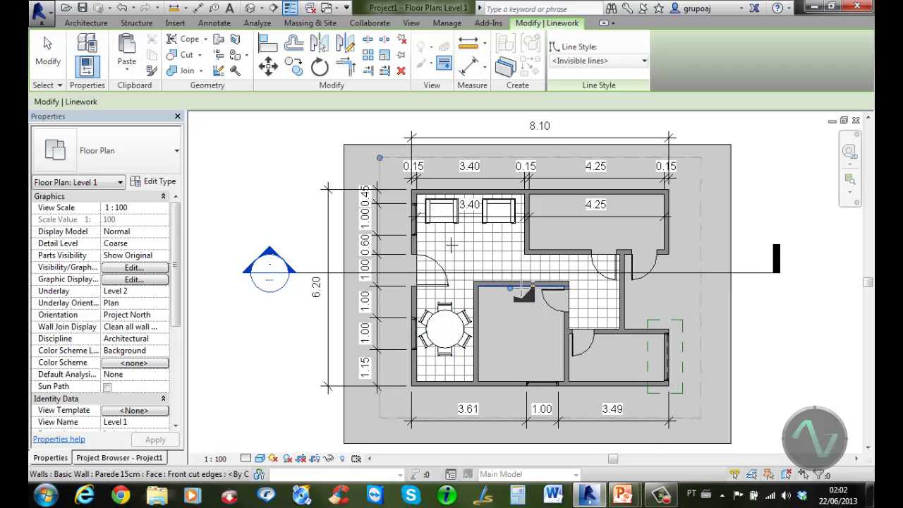
scroll(520, 302, up, 2)
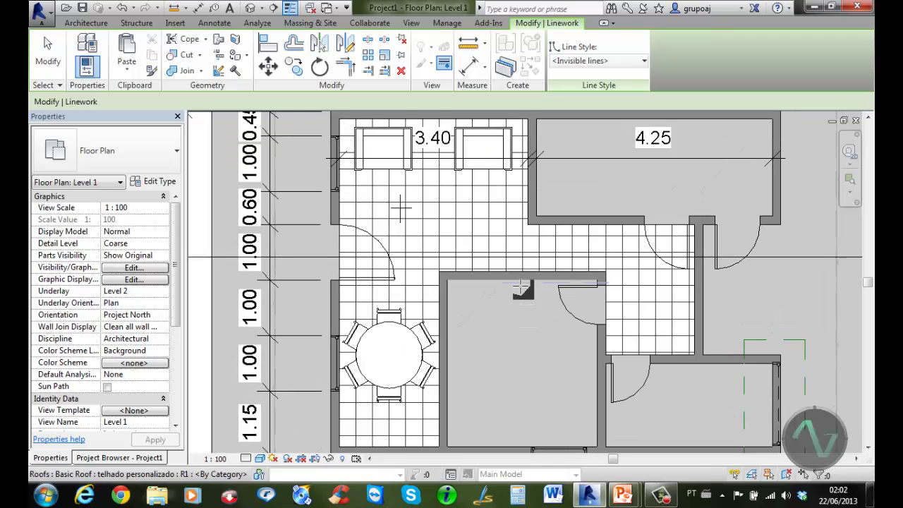
scroll(515, 297, down, 5)
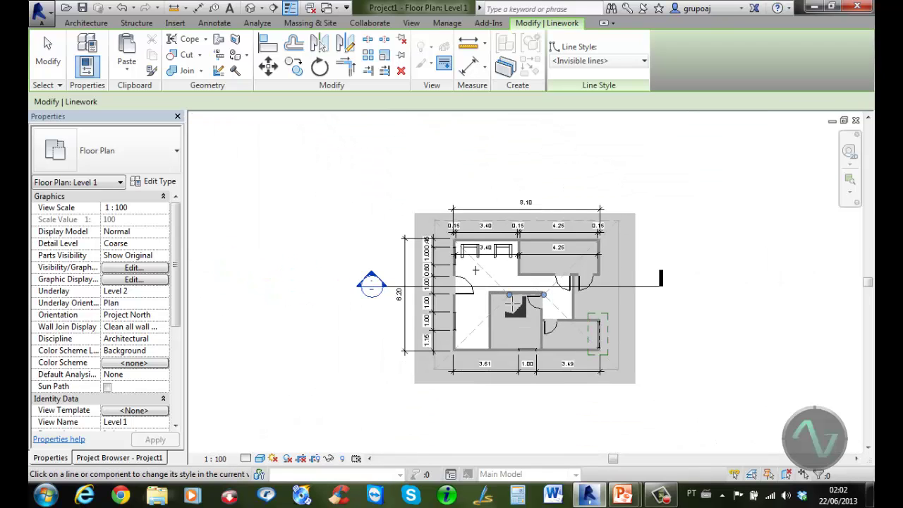
scroll(515, 298, up, 2)
click(47, 53)
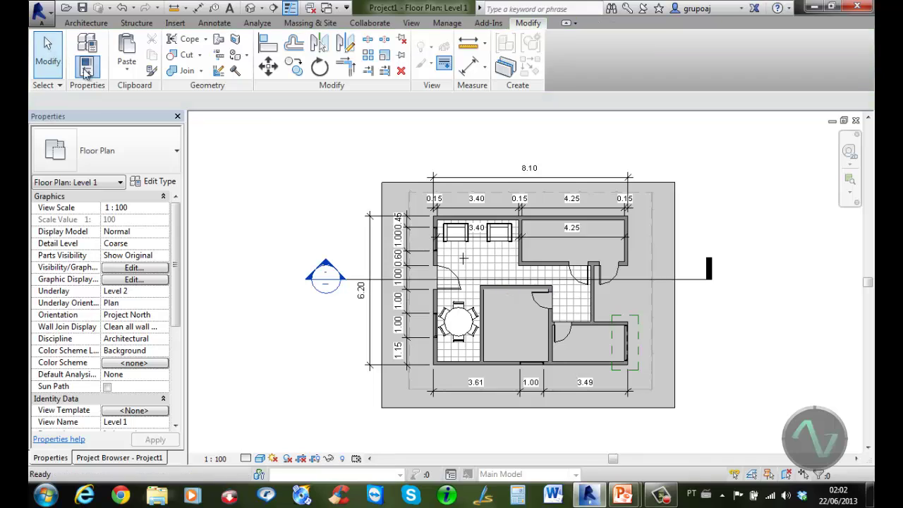
Step: Open the {3D} view and orbit the house to examine the finished roof from its front and left sides
scroll(543, 271, up, 1)
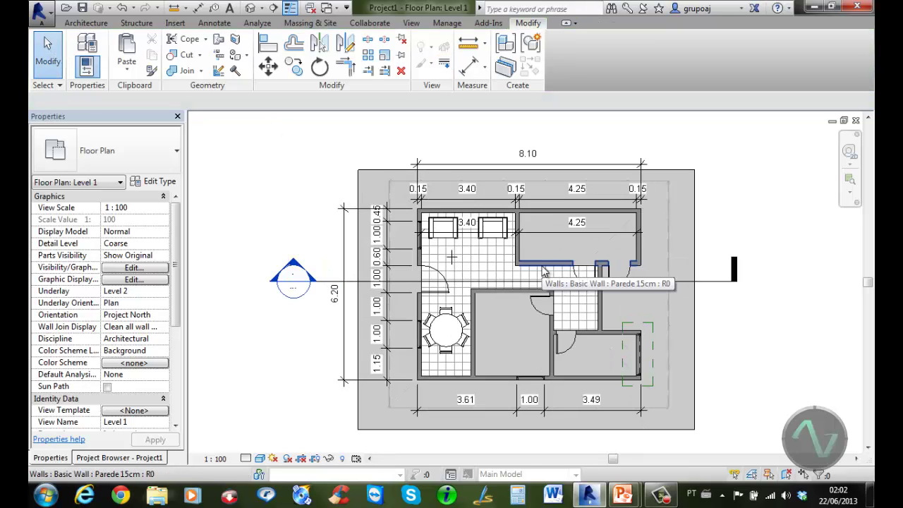
scroll(520, 330, up, 1)
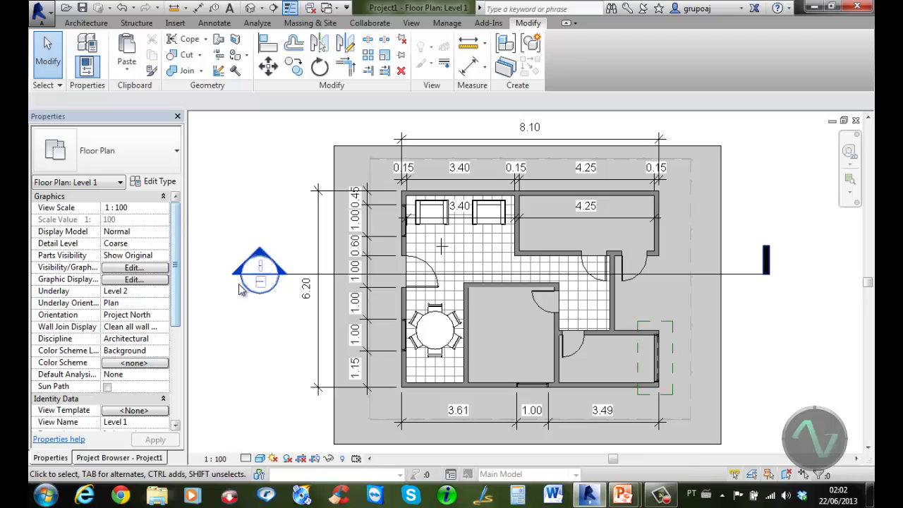
click(131, 457)
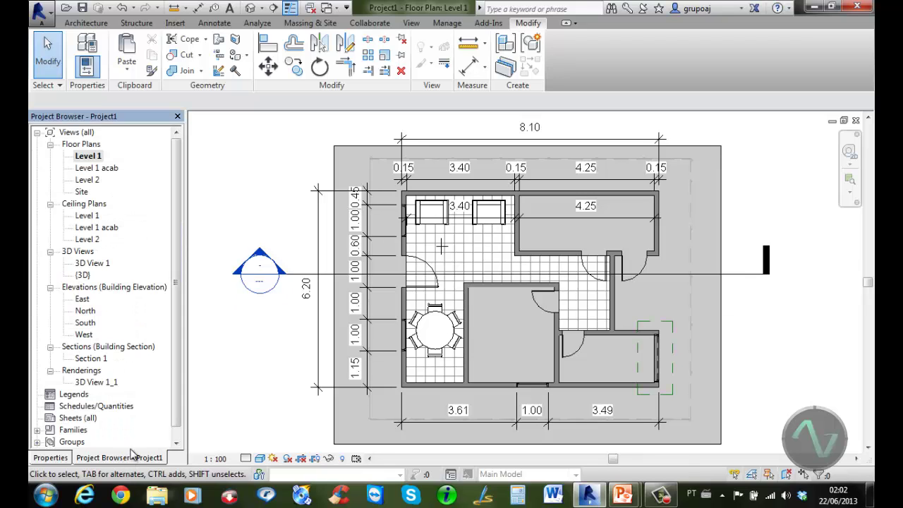
double_click(85, 276)
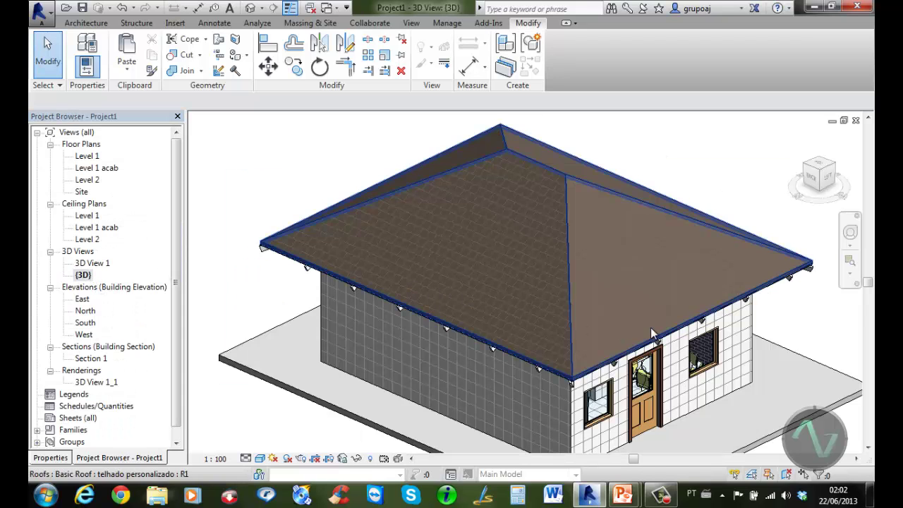
shift+middle_drag(653, 333, 701, 281)
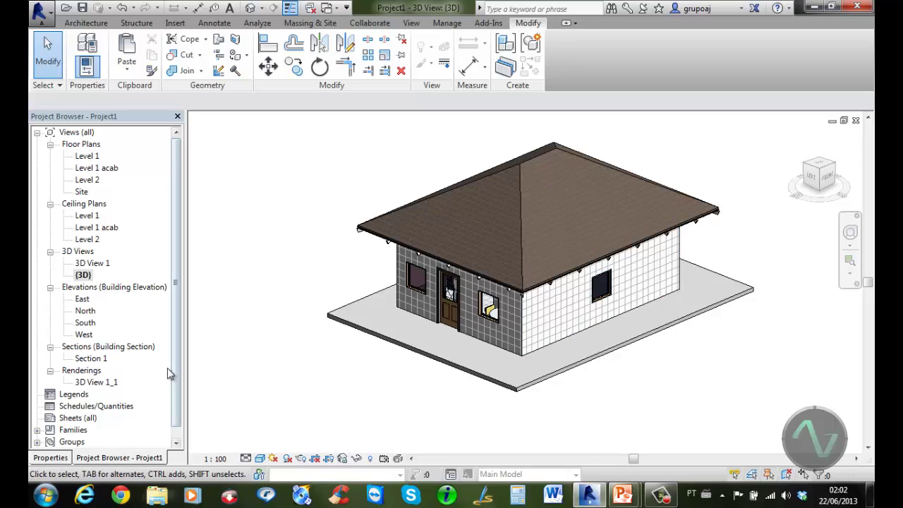
Step: Start a new schedule/quantities and filter its category list to Architecture only, excluding Structure, Mechanical, Electrical and Piping
click(112, 410)
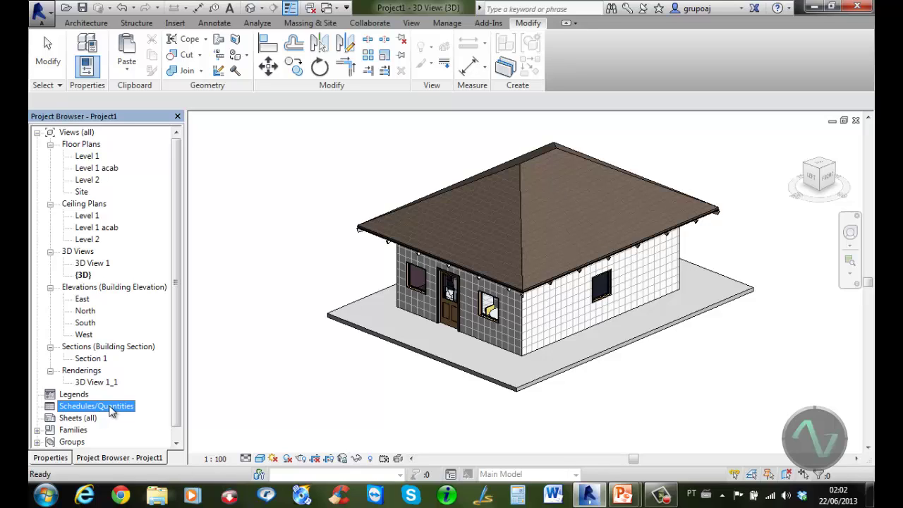
right_click(112, 412)
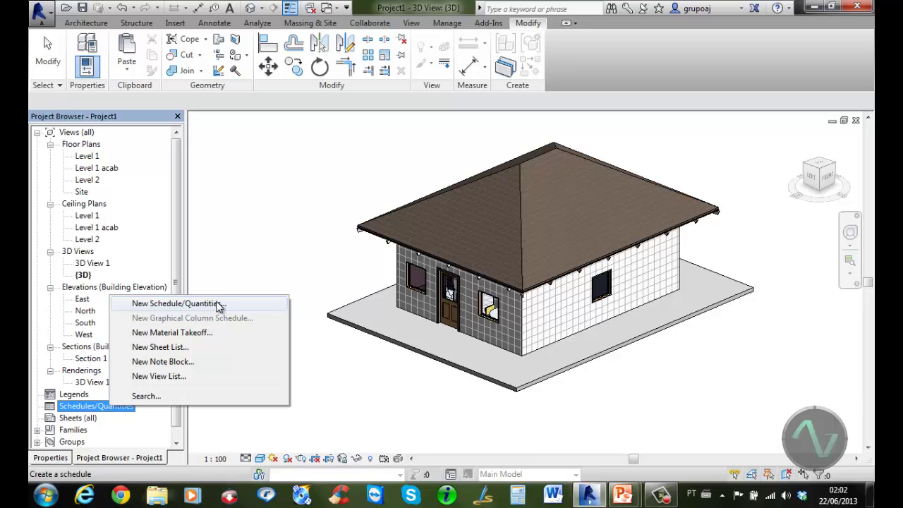
click(177, 303)
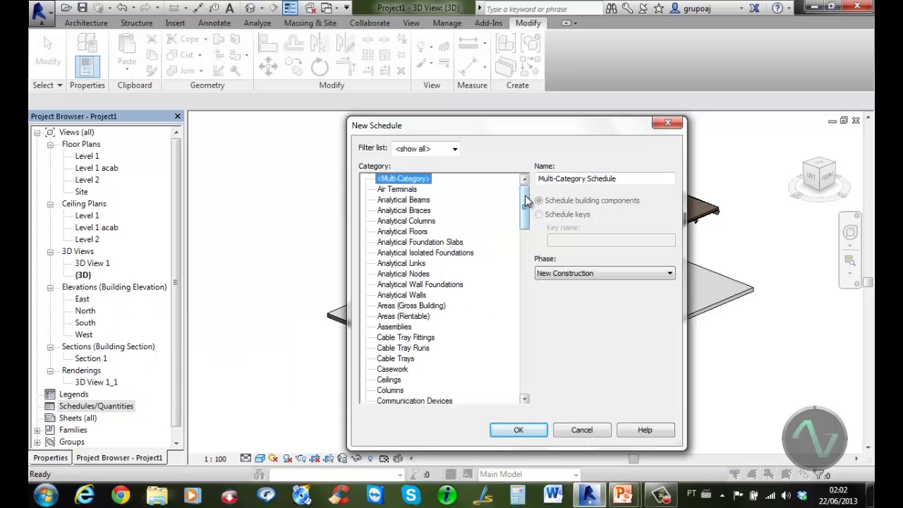
mouse_move(526, 201)
mouse_down()
mouse_move(528, 375)
mouse_move(519, 192)
mouse_up()
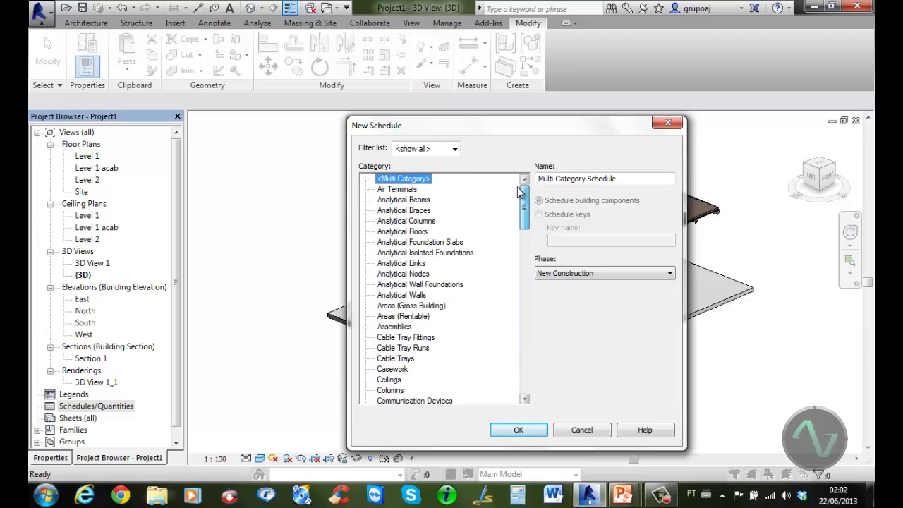
click(455, 148)
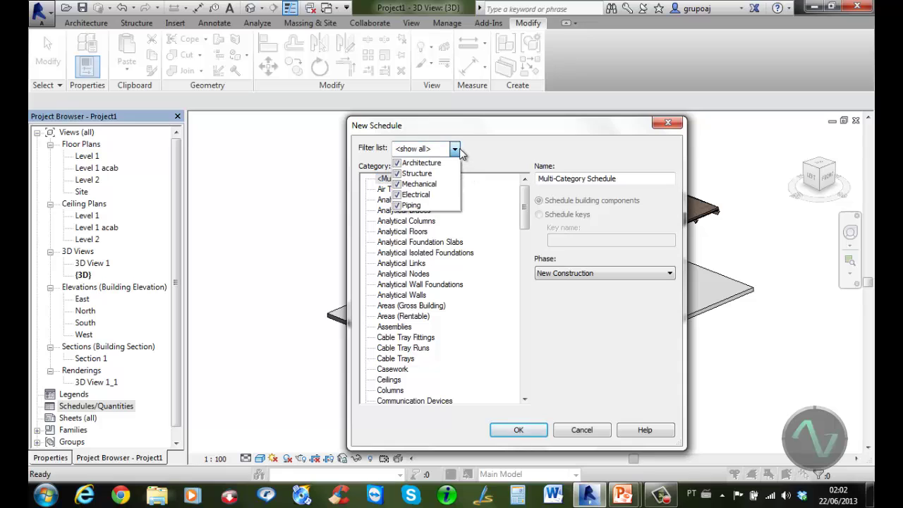
click(397, 173)
click(397, 183)
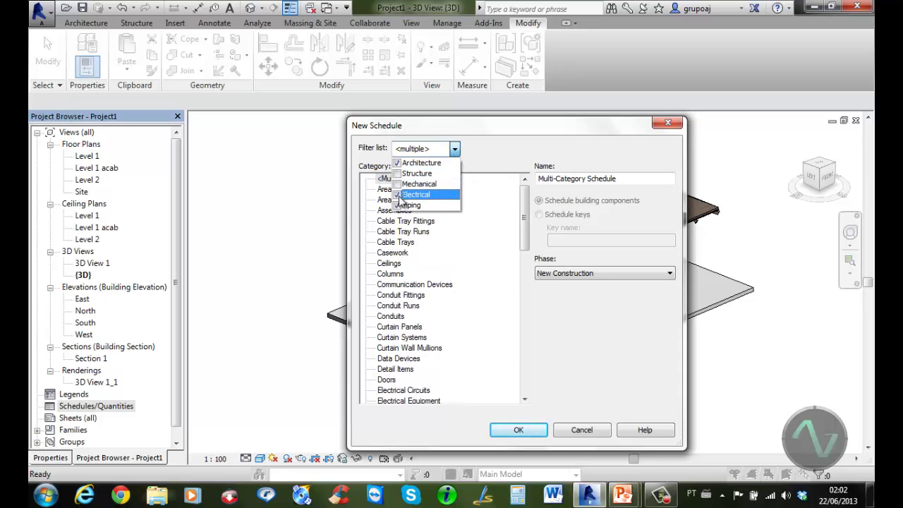
click(396, 194)
click(396, 204)
click(487, 143)
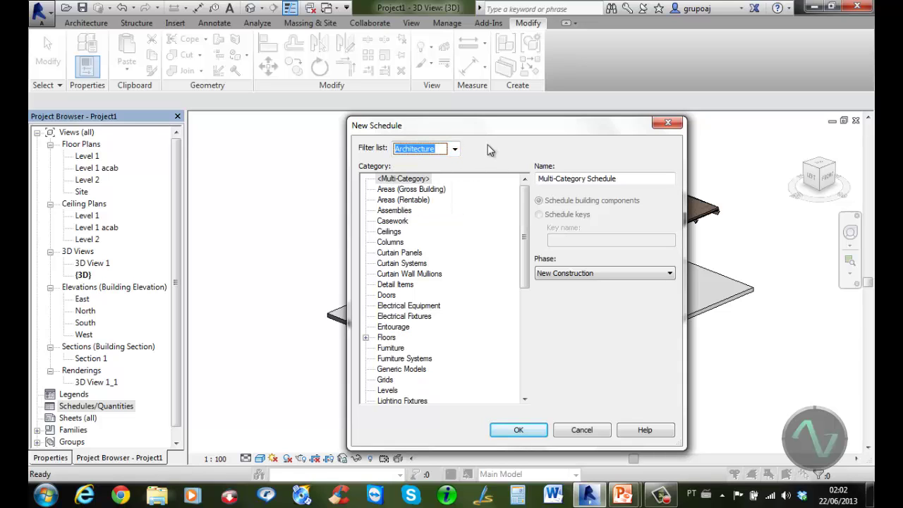
Step: Create a schedule of building components for the Doors category, named "Tabela de portas"
drag(524, 227, 538, 319)
scroll(421, 258, up, 6)
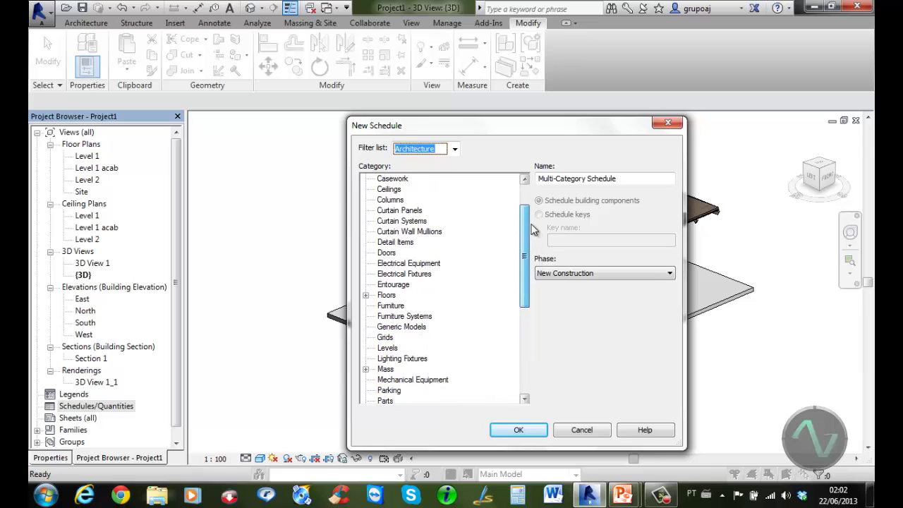
click(388, 265)
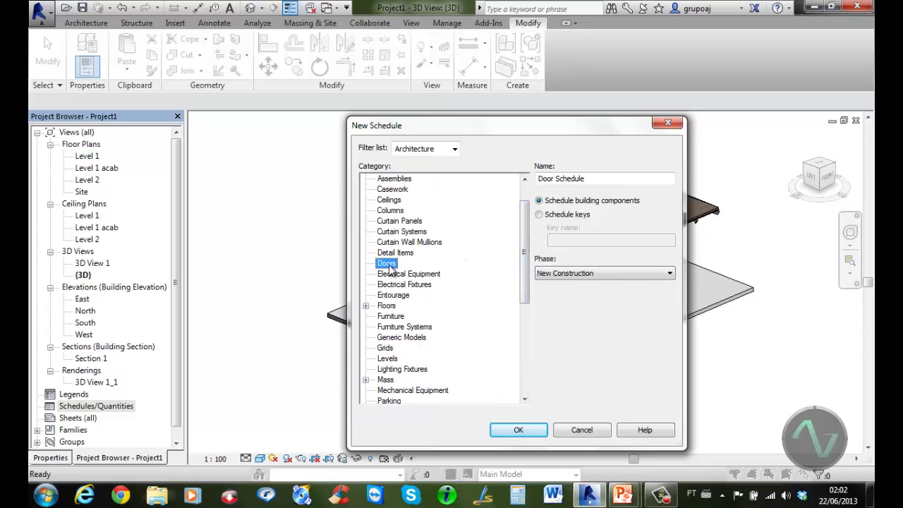
drag(611, 179, 550, 178)
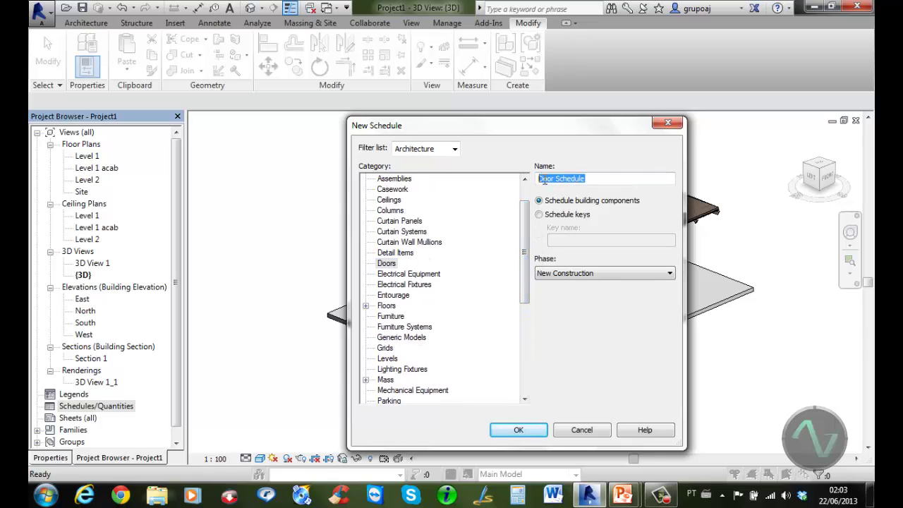
text(Tabela de portas)
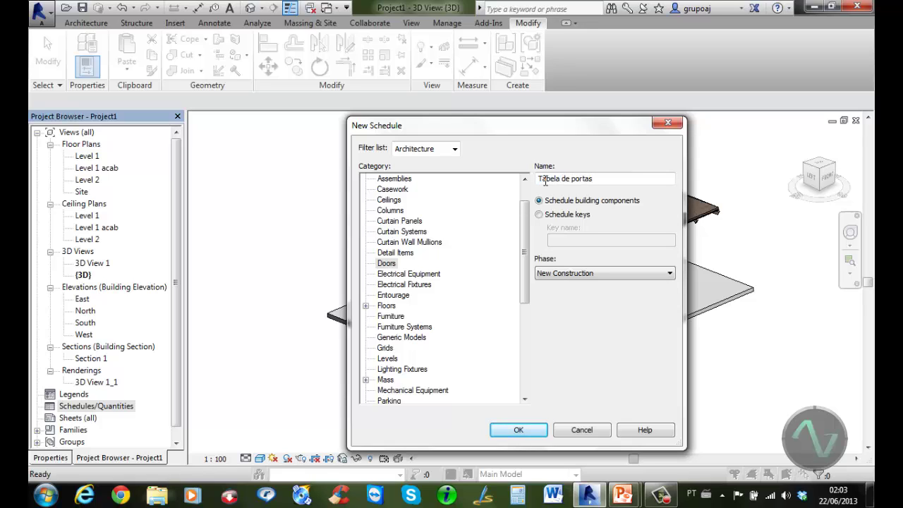
click(531, 432)
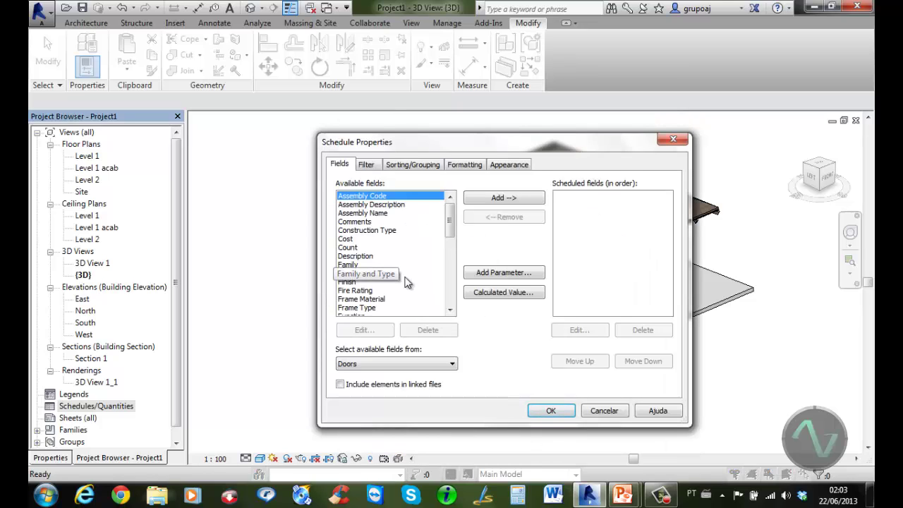
Step: Add the Cost, Count and Height fields to the door schedule
click(346, 238)
click(488, 201)
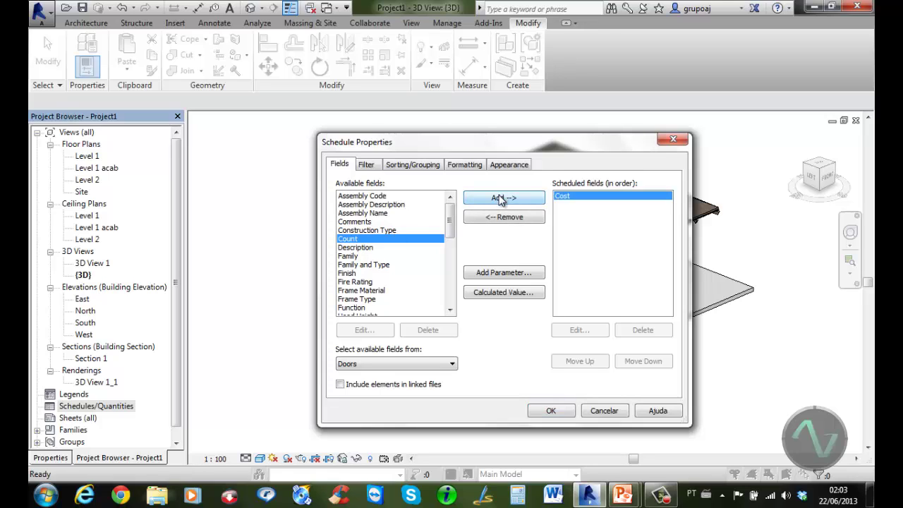
click(499, 200)
drag(450, 216, 452, 248)
click(348, 248)
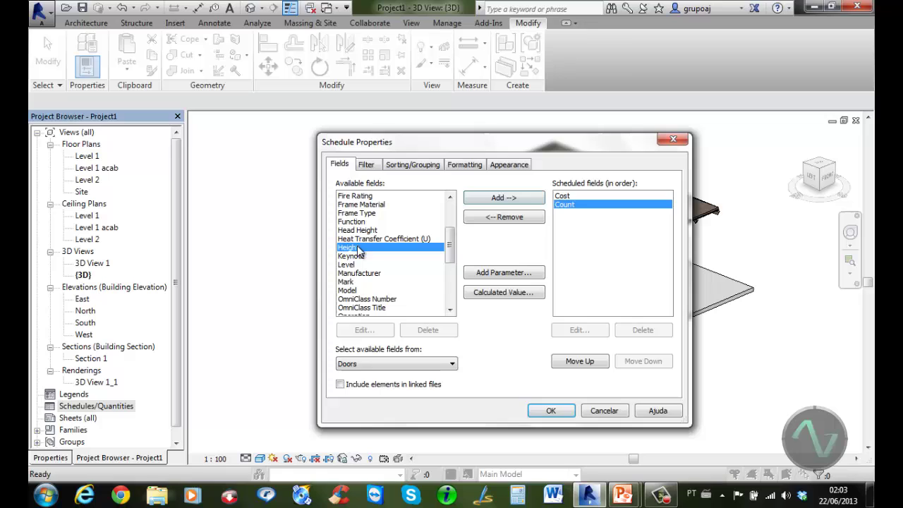
click(497, 199)
Step: Add the Type, Thickness and Width fields to the door schedule
drag(449, 240, 452, 269)
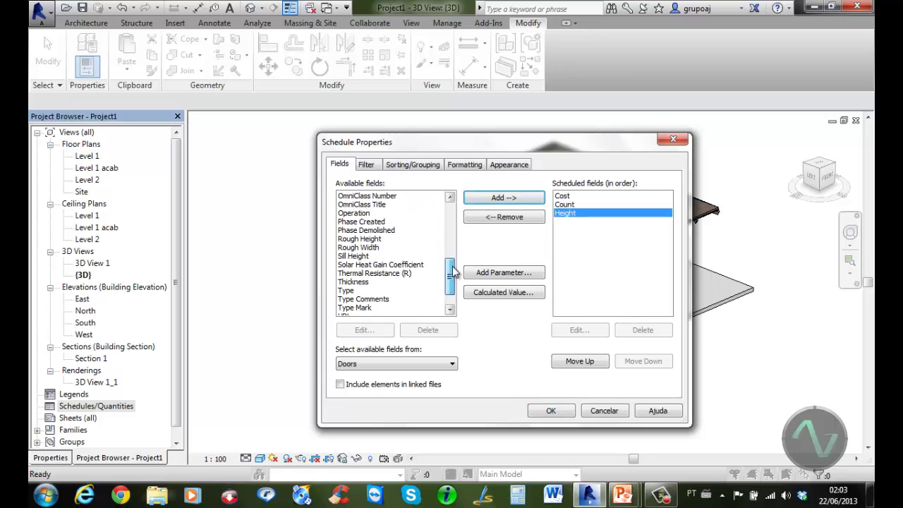
click(356, 290)
click(501, 198)
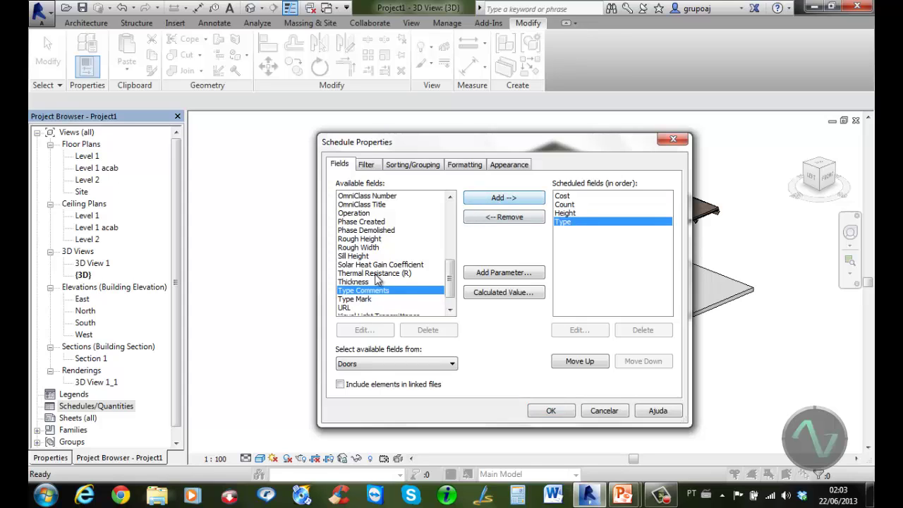
click(367, 282)
click(503, 198)
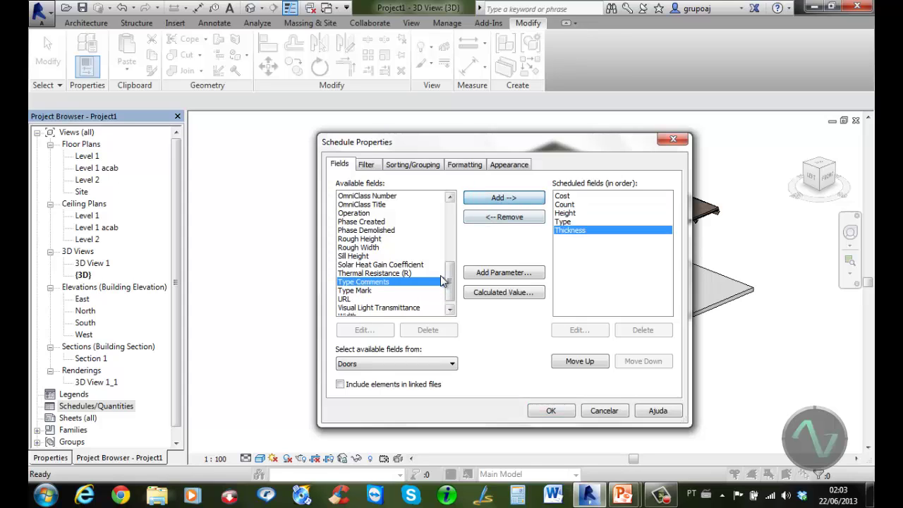
drag(451, 278, 451, 282)
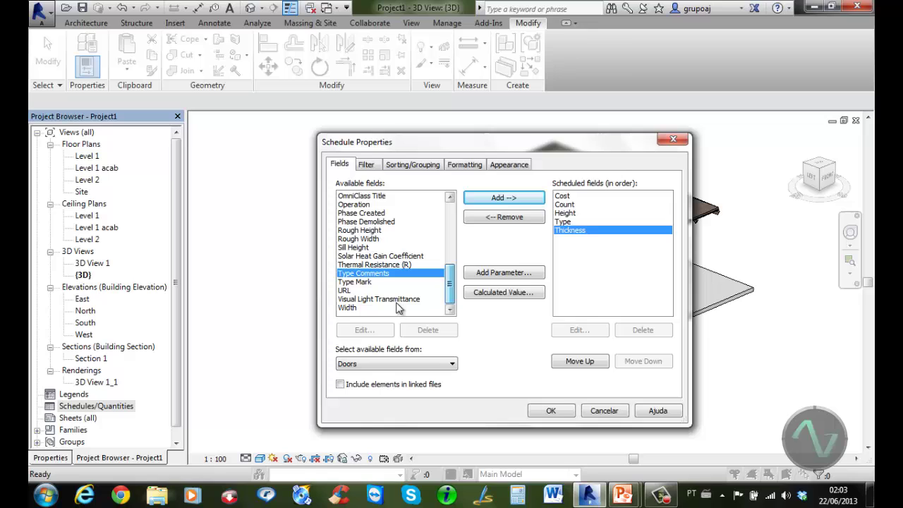
click(359, 307)
click(507, 201)
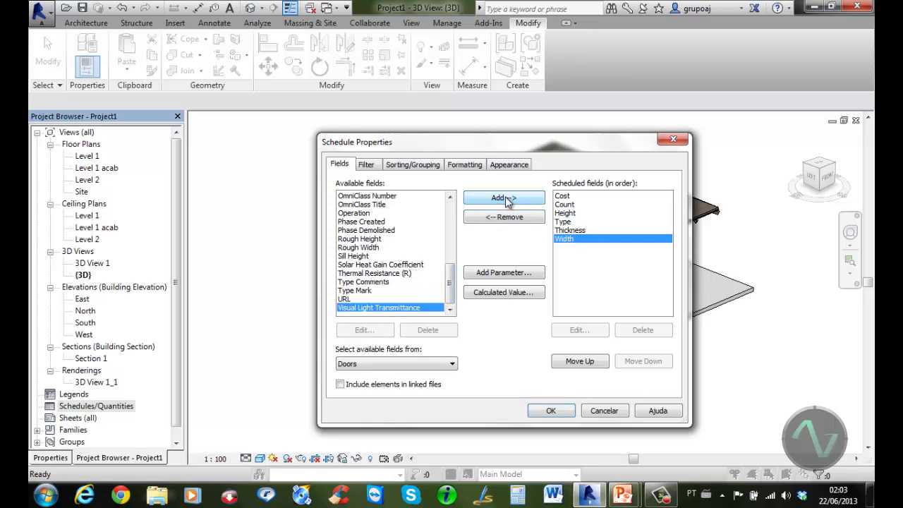
Step: Move Type to the first place among the scheduled fields and generate the door schedule
click(575, 221)
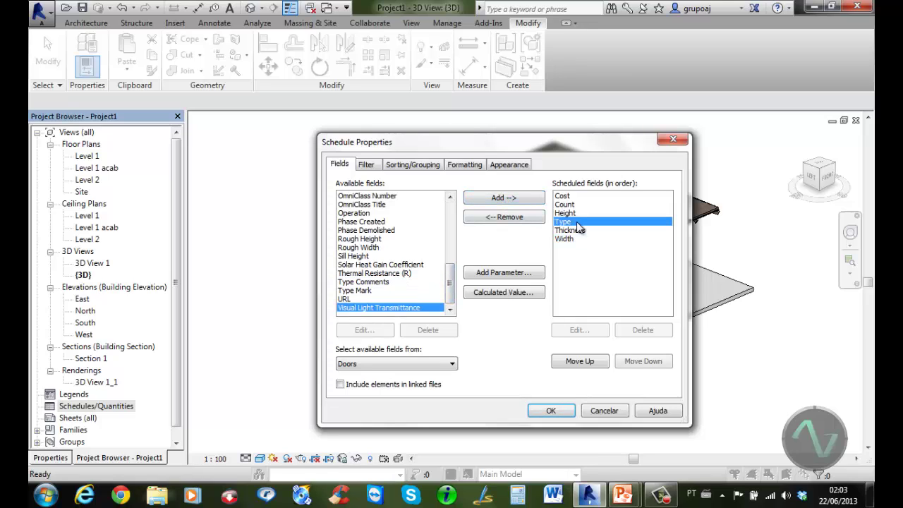
click(579, 360)
click(579, 360)
click(579, 360)
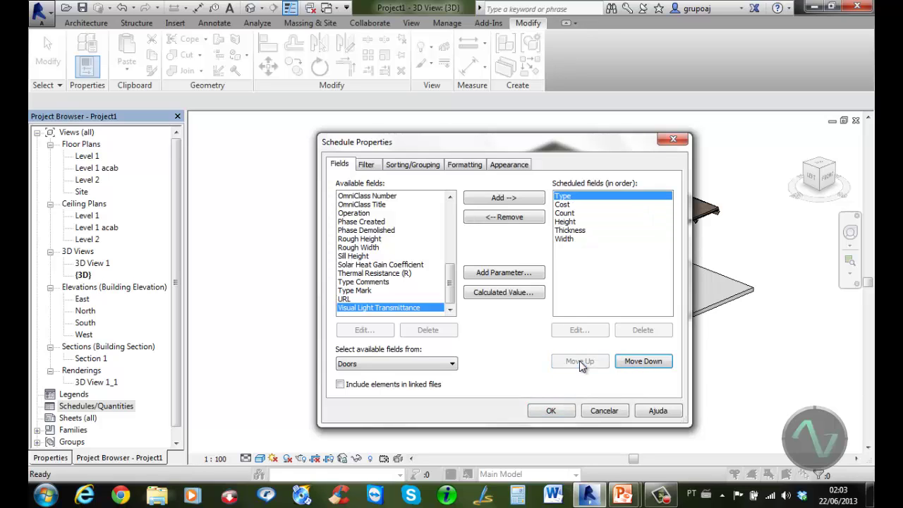
click(551, 410)
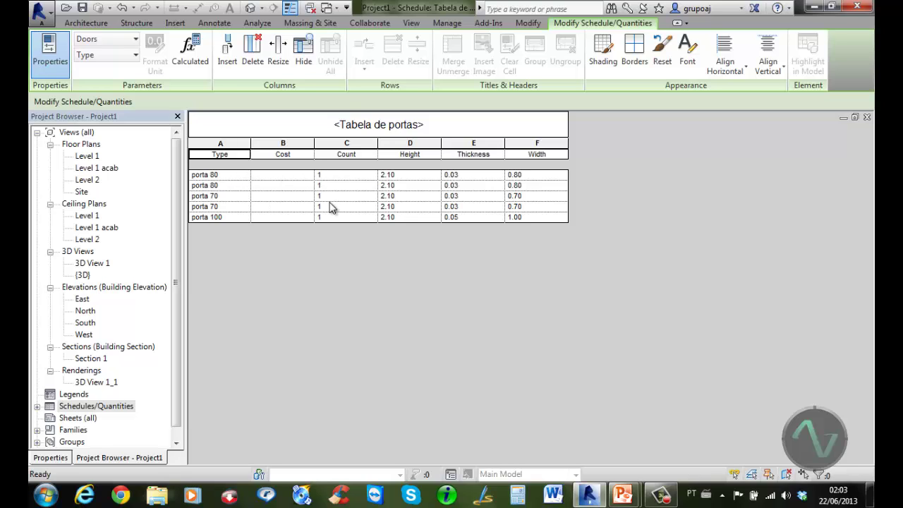
drag(178, 311, 178, 357)
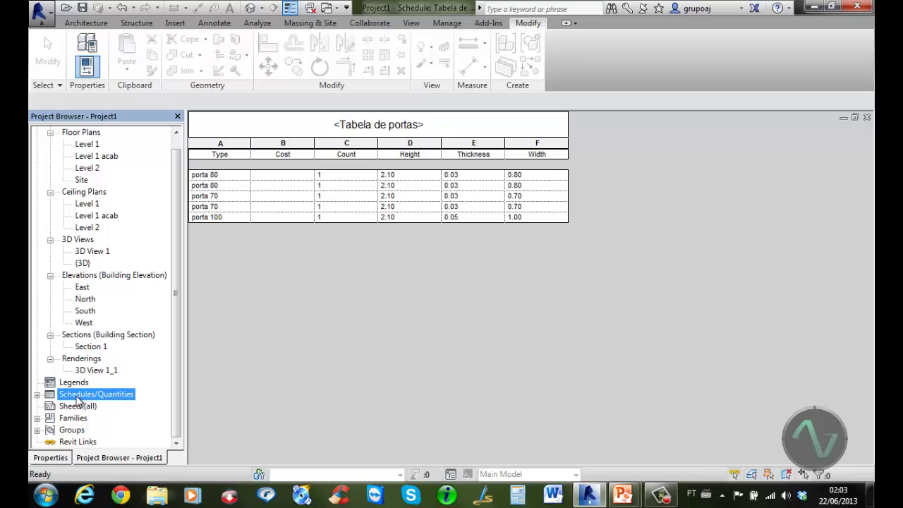
right_click(77, 399)
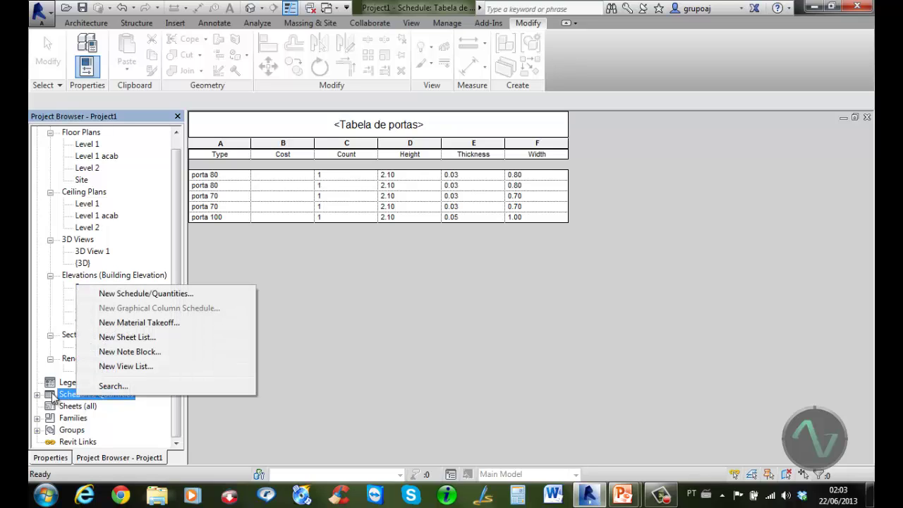
click(68, 395)
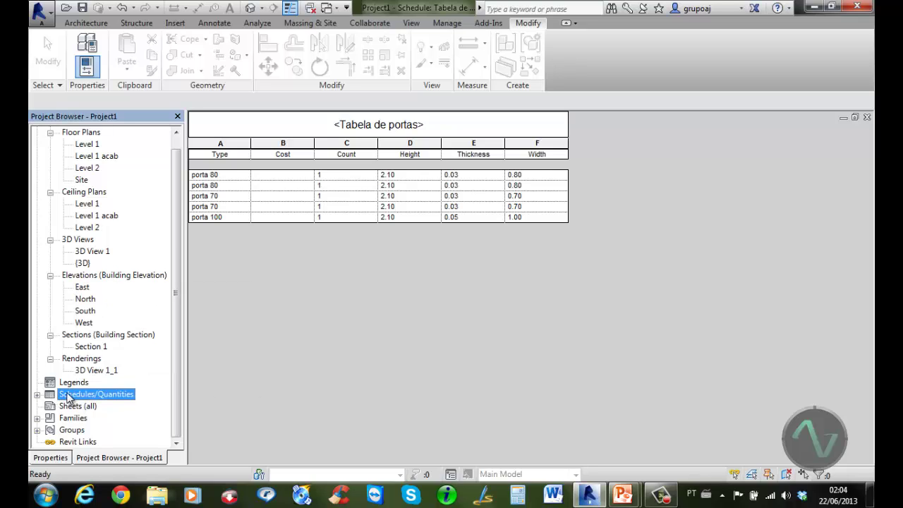
Step: Sort the door schedule by Type, stop itemizing every instance, and enable grand totals with title, count, and totals
click(51, 457)
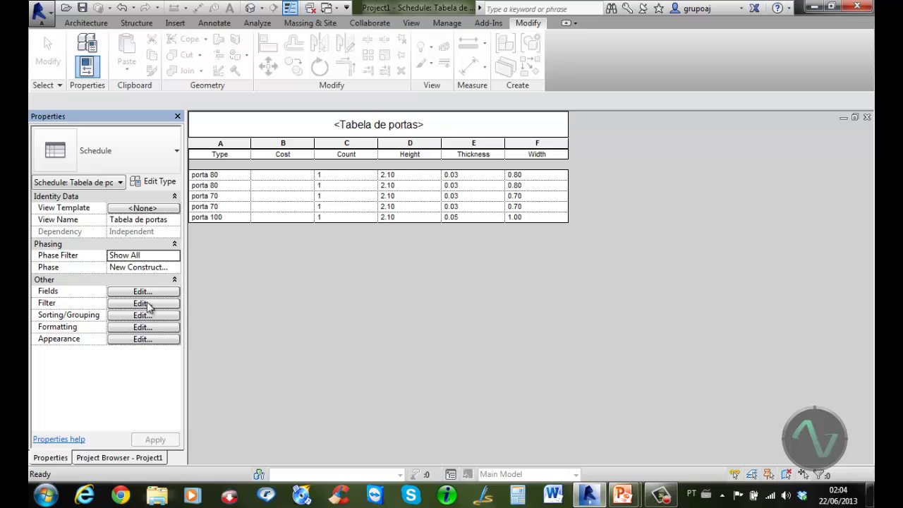
click(168, 292)
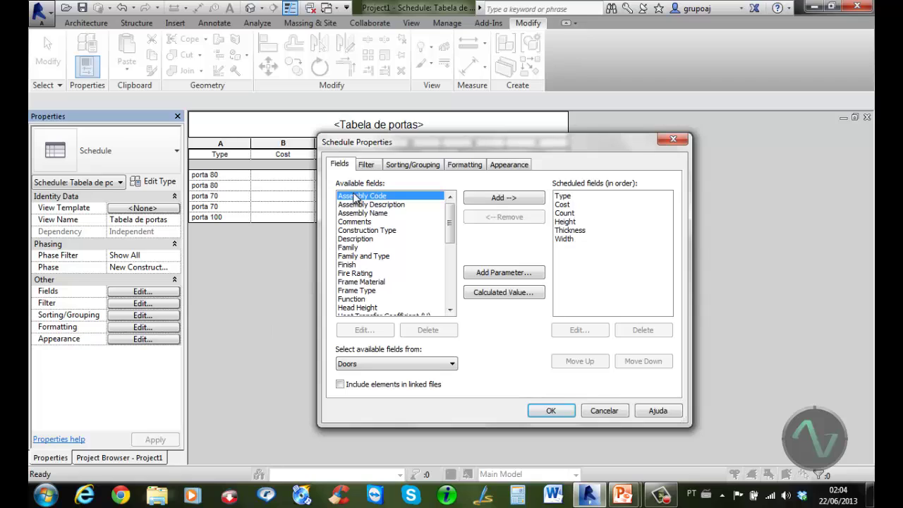
click(373, 168)
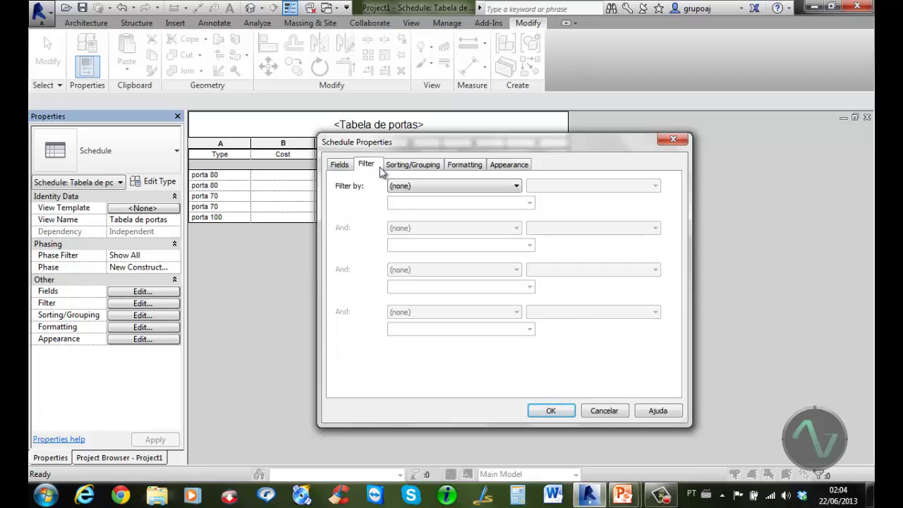
click(446, 186)
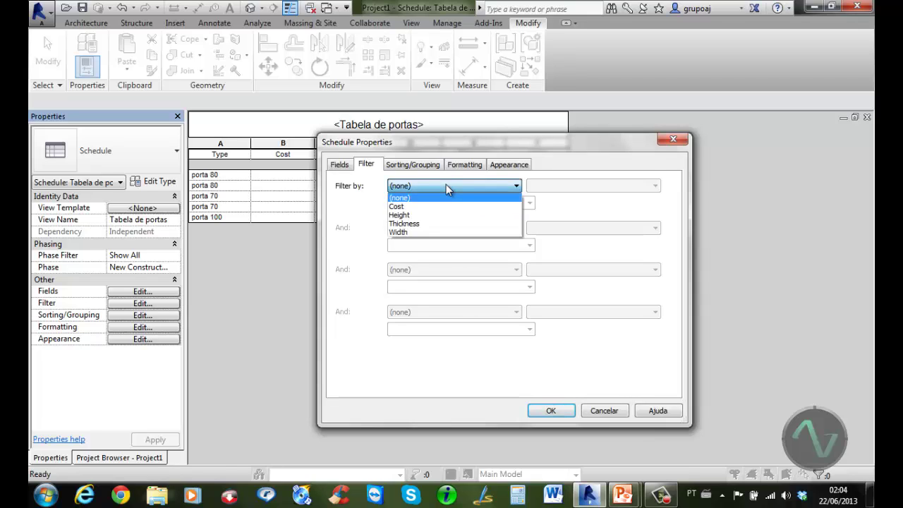
click(444, 177)
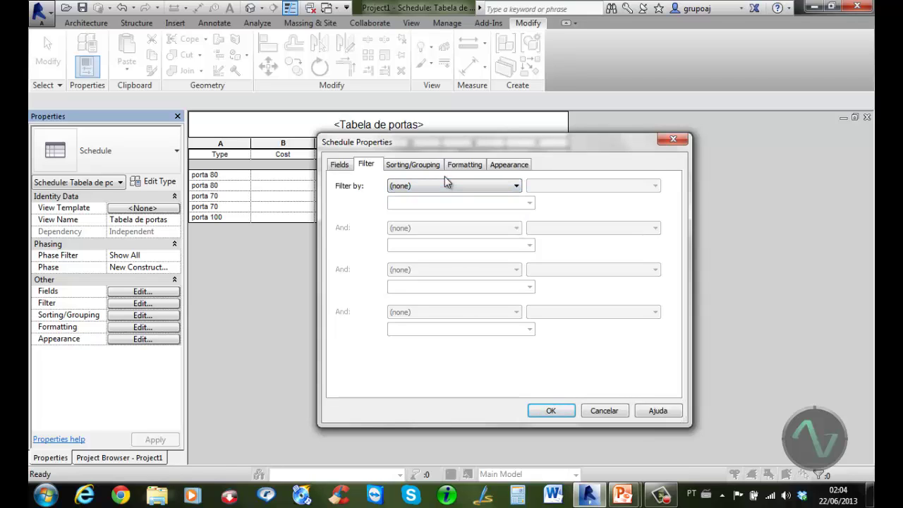
click(416, 165)
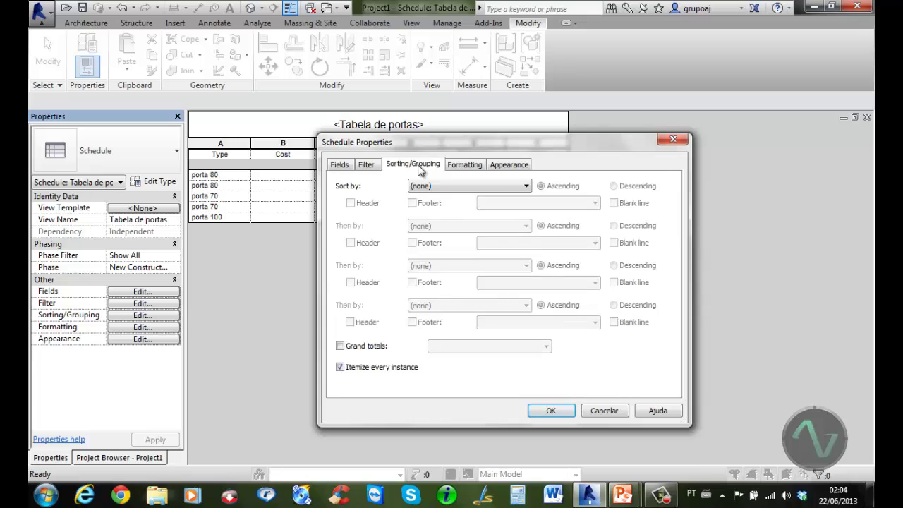
click(514, 188)
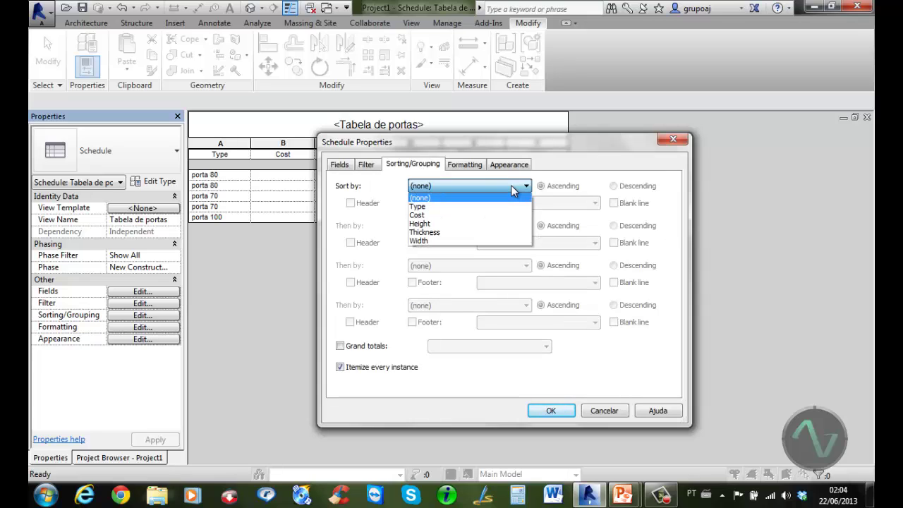
click(427, 206)
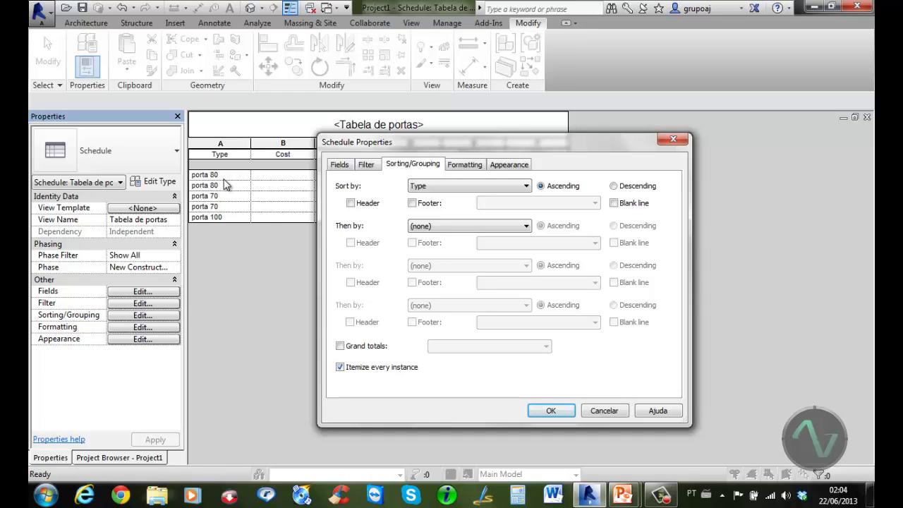
click(340, 368)
click(340, 346)
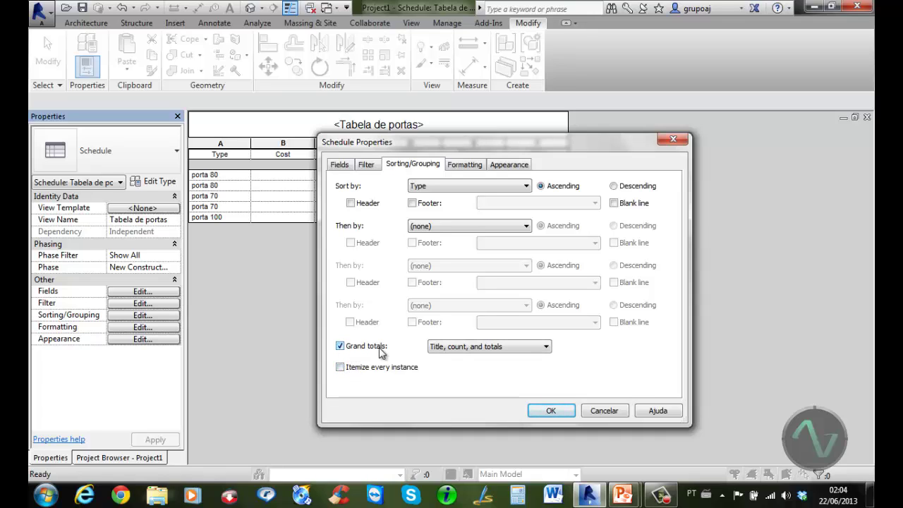
Step: Rename the door schedule's Type heading to "Tipologia" and its Cost heading to "Custo"
click(471, 165)
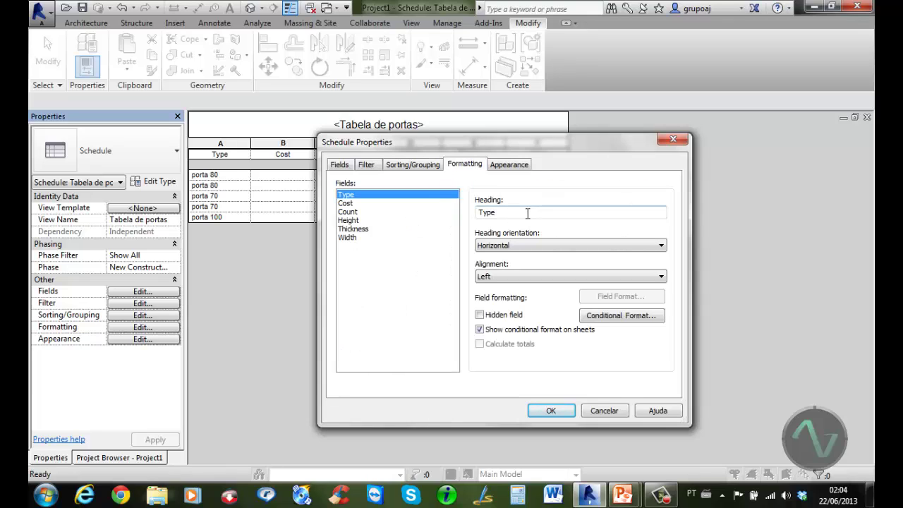
drag(526, 212, 471, 215)
text(Tipologia)
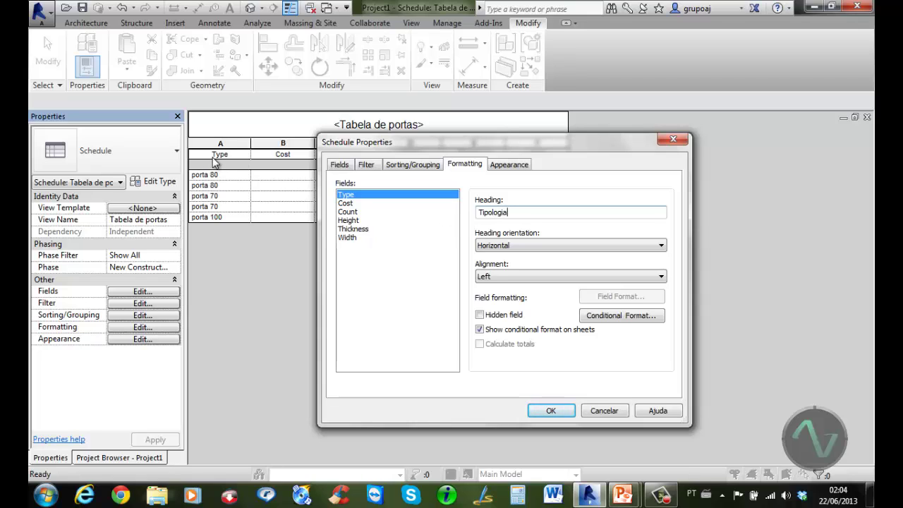
click(349, 203)
drag(534, 212, 474, 218)
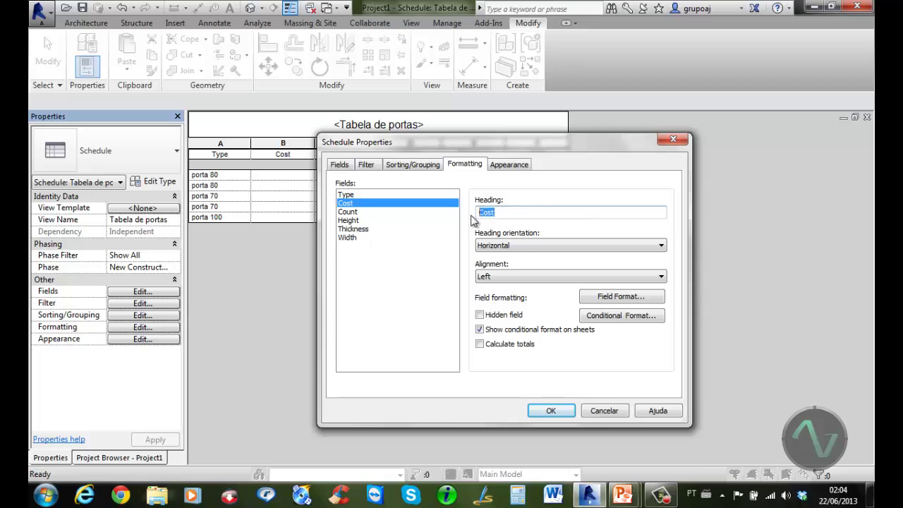
text(Custo)
Step: Turn on total calculation for the Cost and Count fields of the door schedule
click(401, 238)
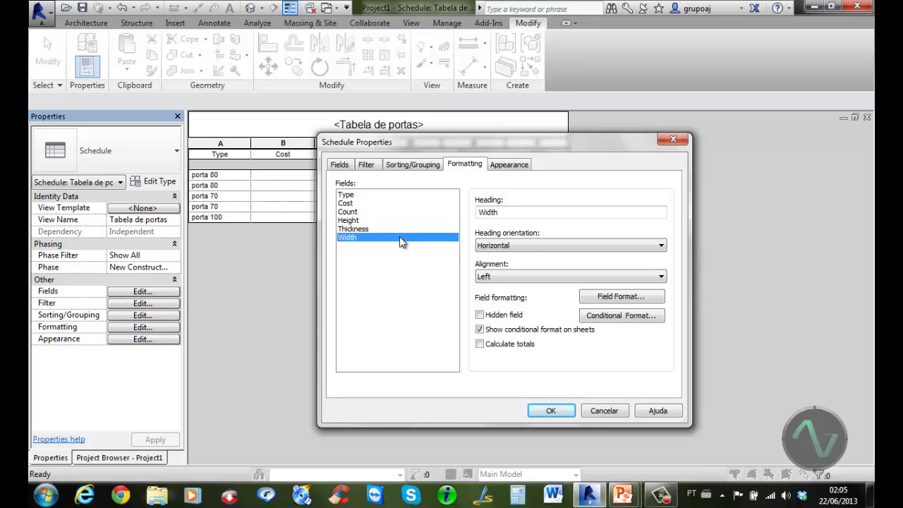
click(357, 203)
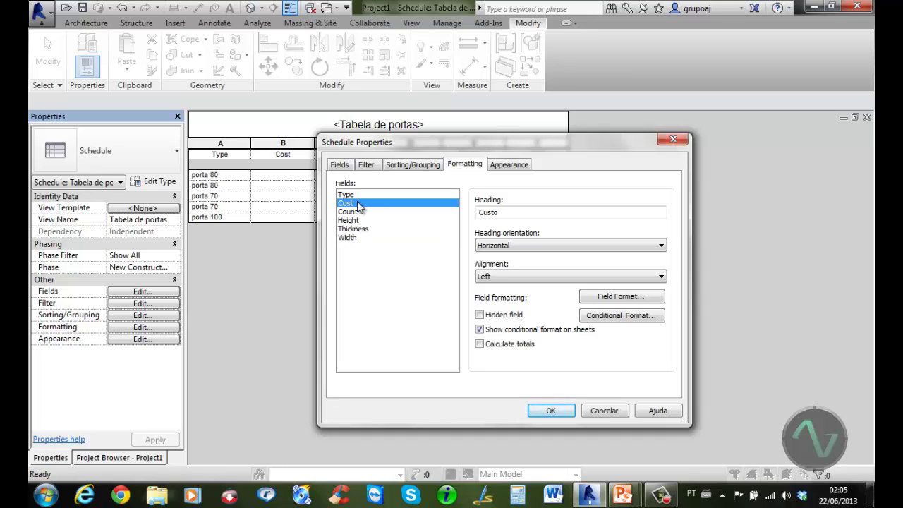
click(481, 344)
click(358, 212)
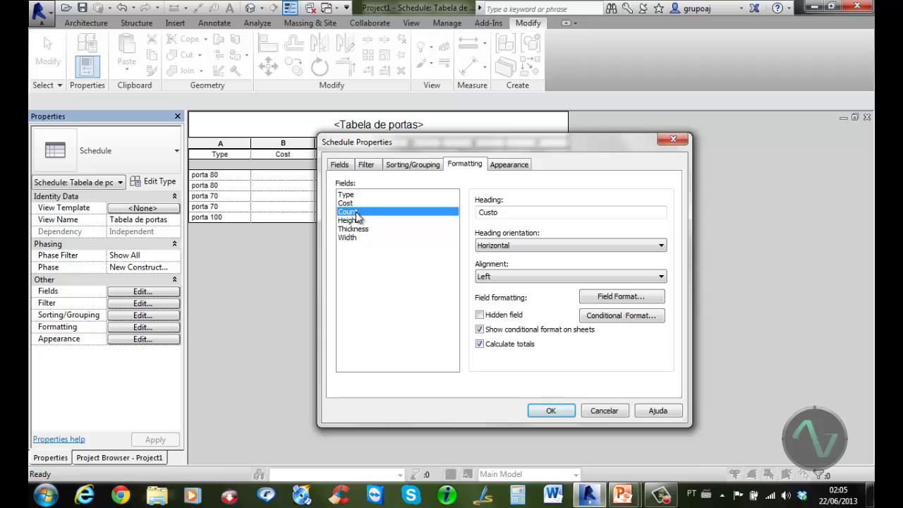
click(480, 344)
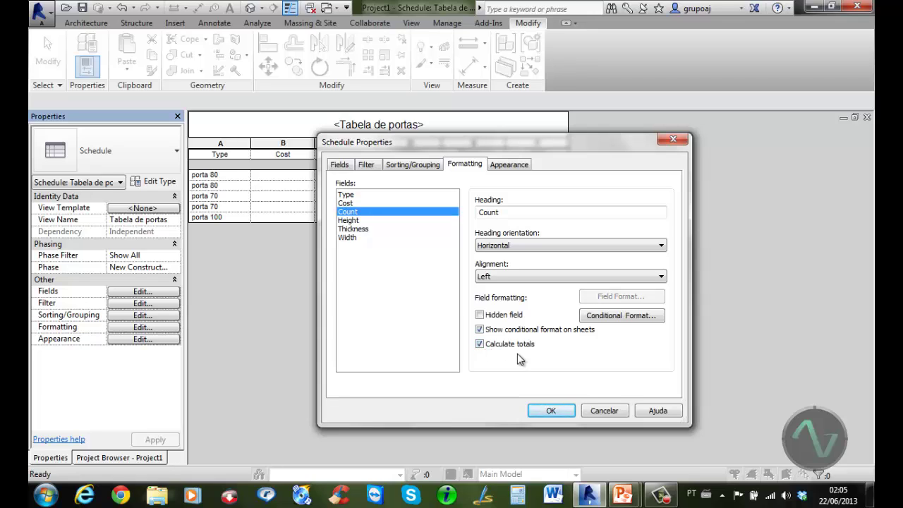
click(354, 223)
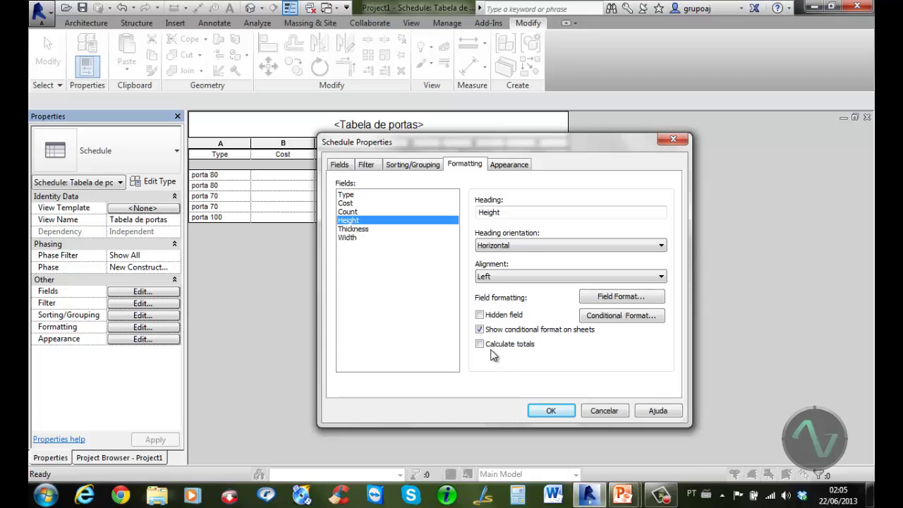
Step: Apply the door schedule's properties and highlight the porta 70 doors in the model from their Custo cell
click(513, 166)
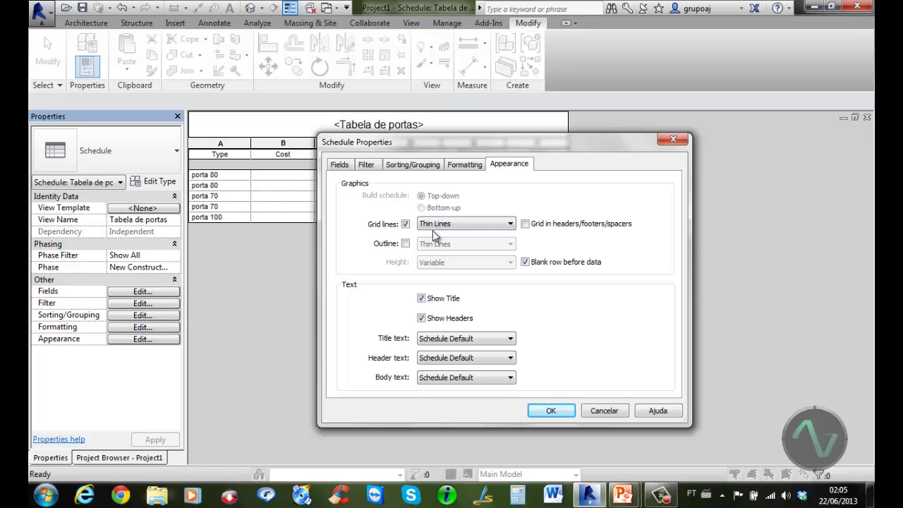
click(557, 410)
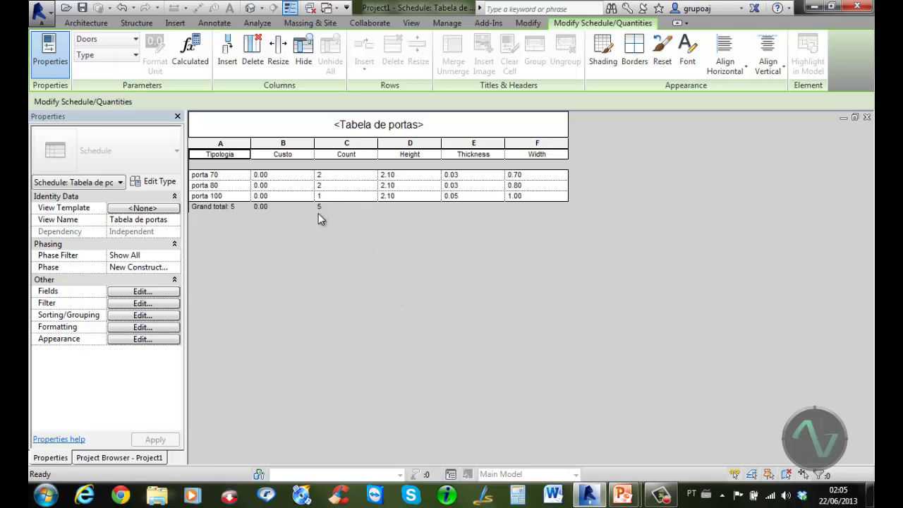
click(275, 174)
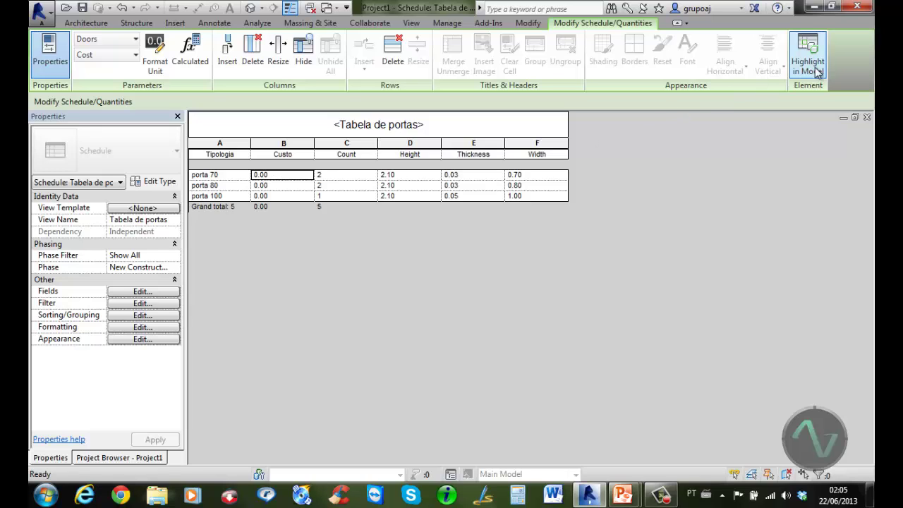
click(816, 69)
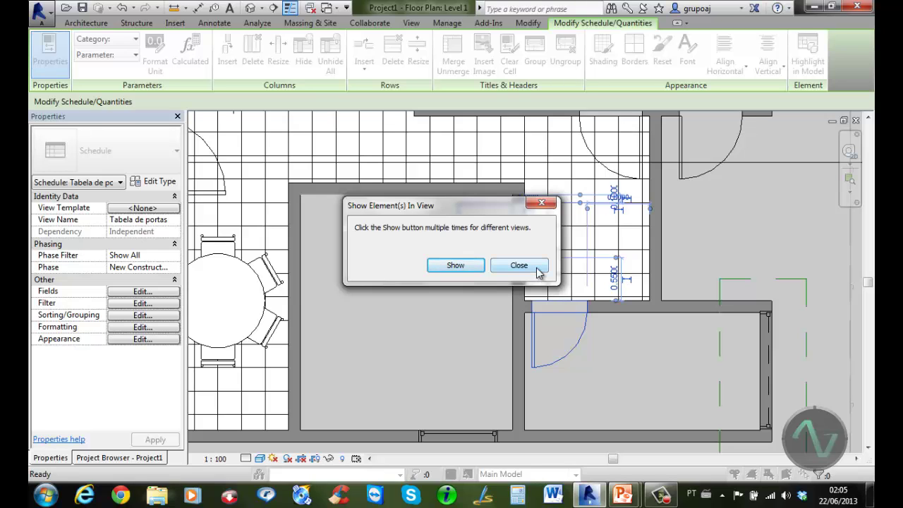
click(537, 271)
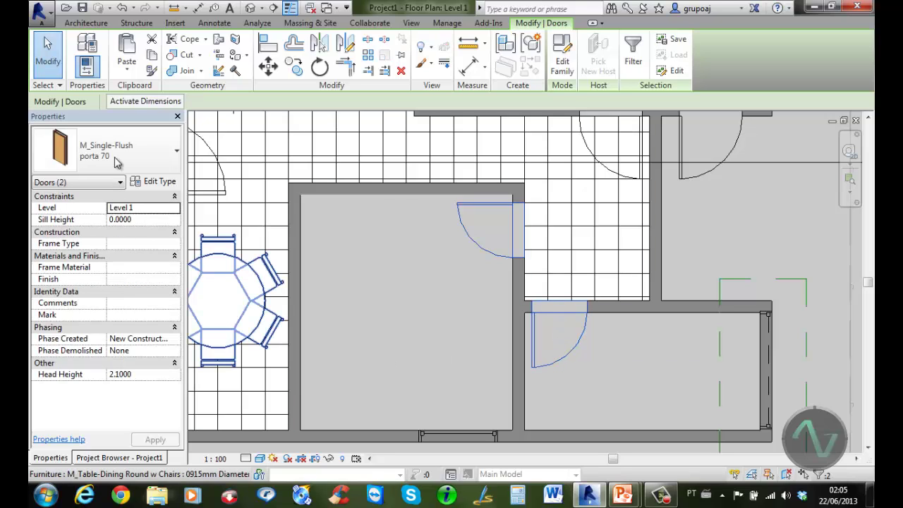
Step: Set the Cost type parameter of the porta 70 door type to 234
click(162, 182)
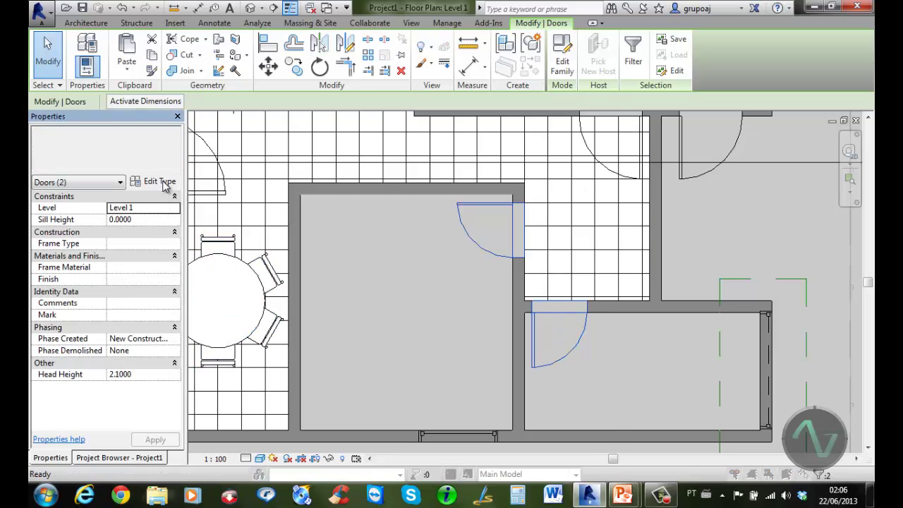
drag(589, 210, 588, 296)
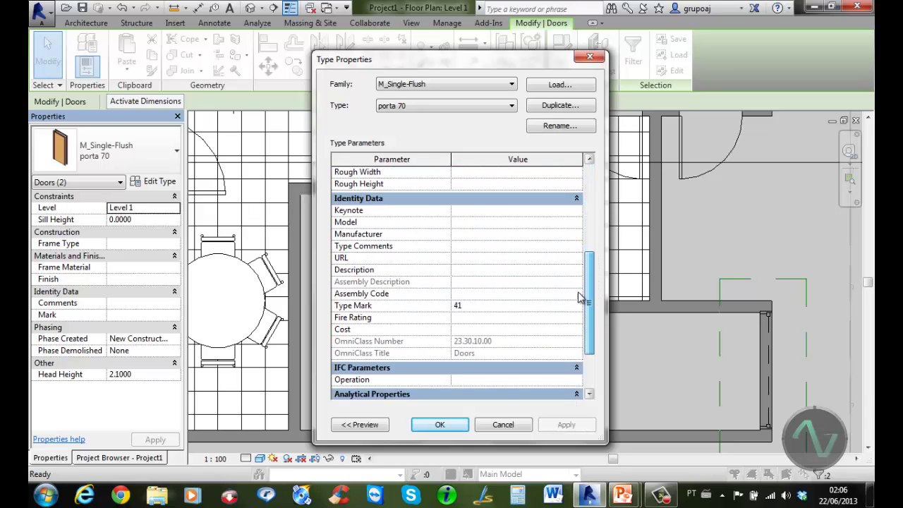
click(469, 329)
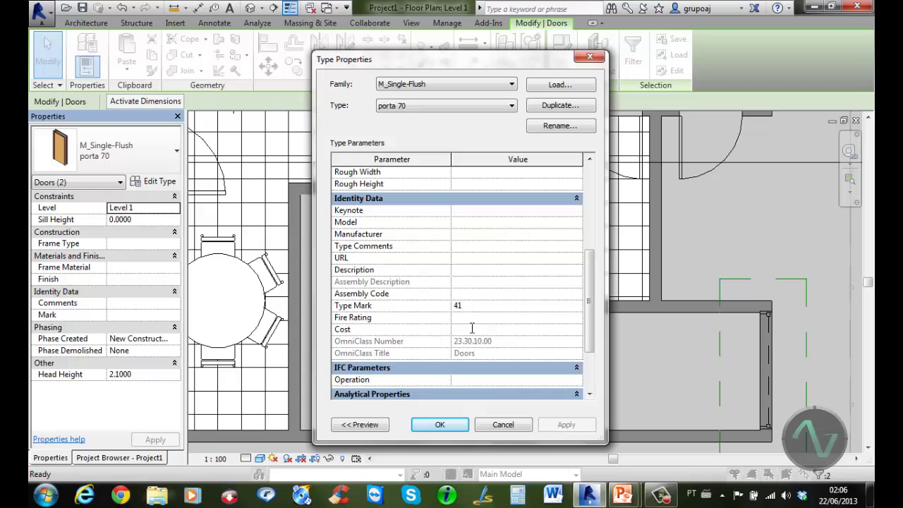
text(234)
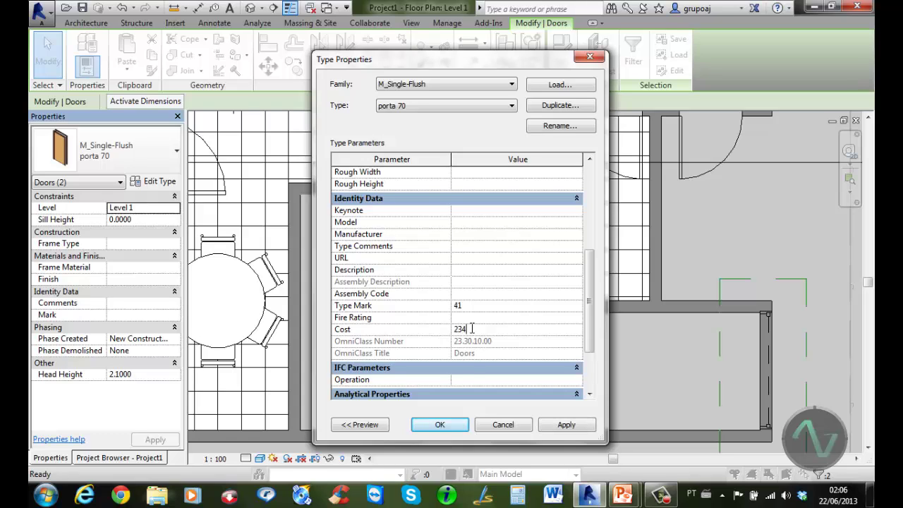
click(455, 426)
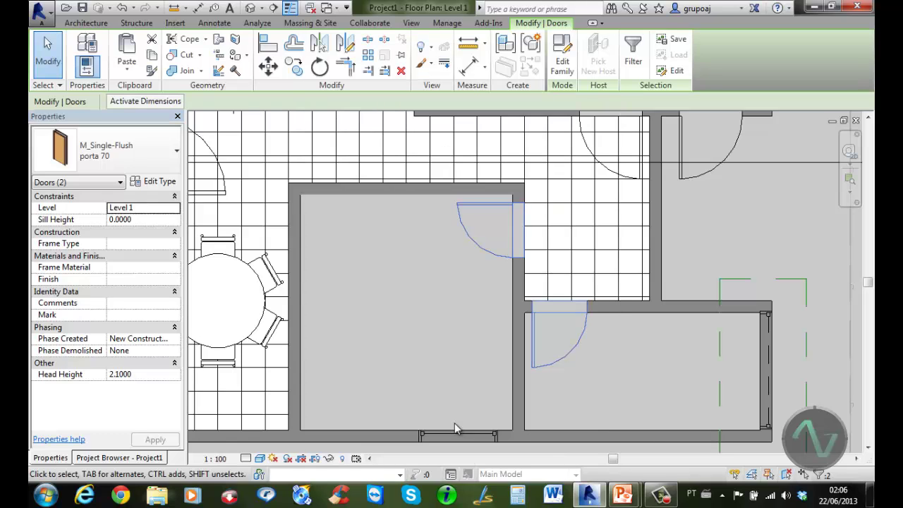
Step: Reopen the Tabela de portas schedule and rename its Count heading to "Quantidade"
click(139, 459)
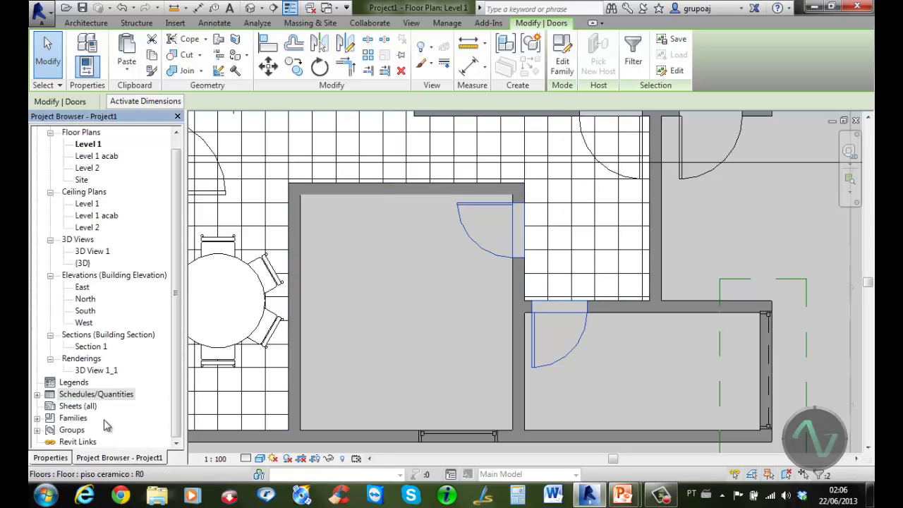
click(38, 394)
double_click(90, 407)
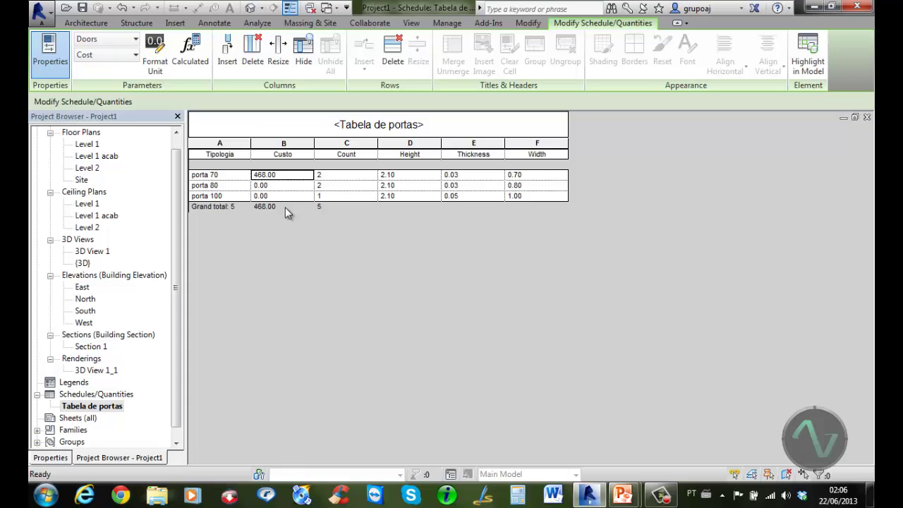
click(367, 154)
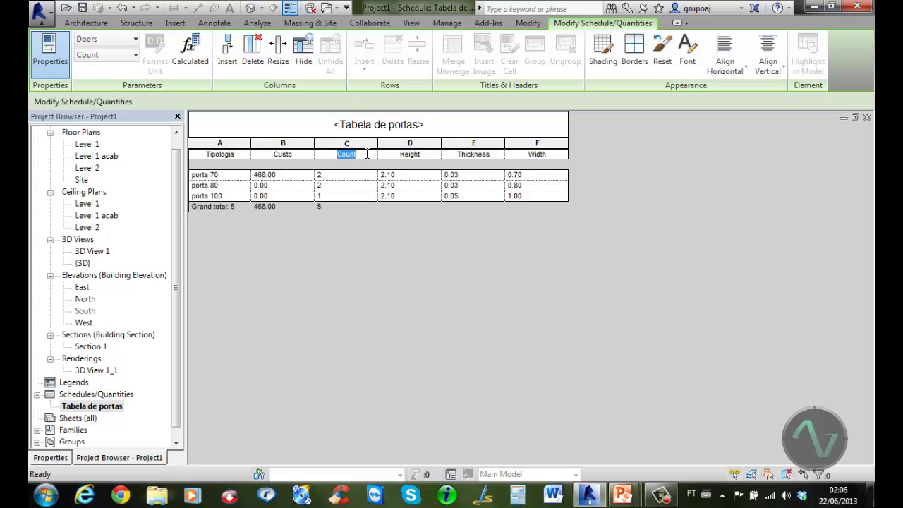
text(Quantidade)
Step: Try light cyan shading (RGB 128-255-255) on the schedule's Height heading, and reset the heading's formatting
right_click(410, 157)
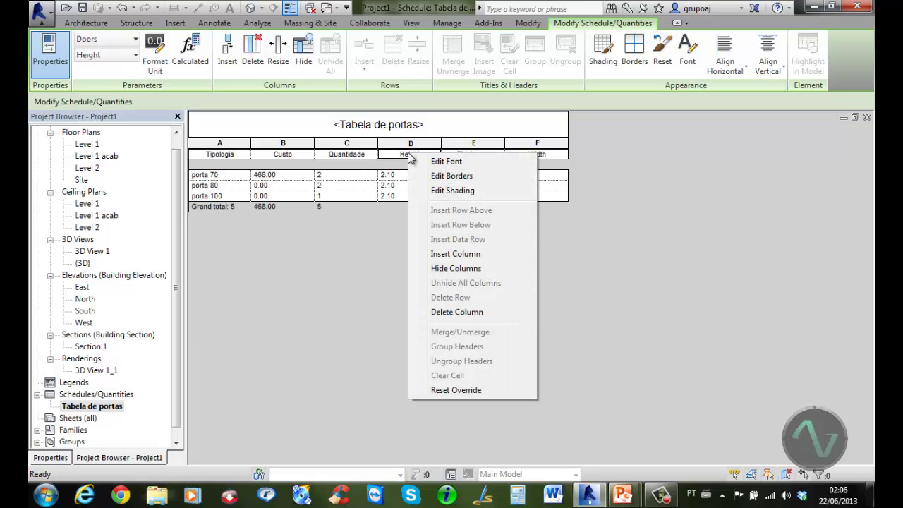
click(461, 189)
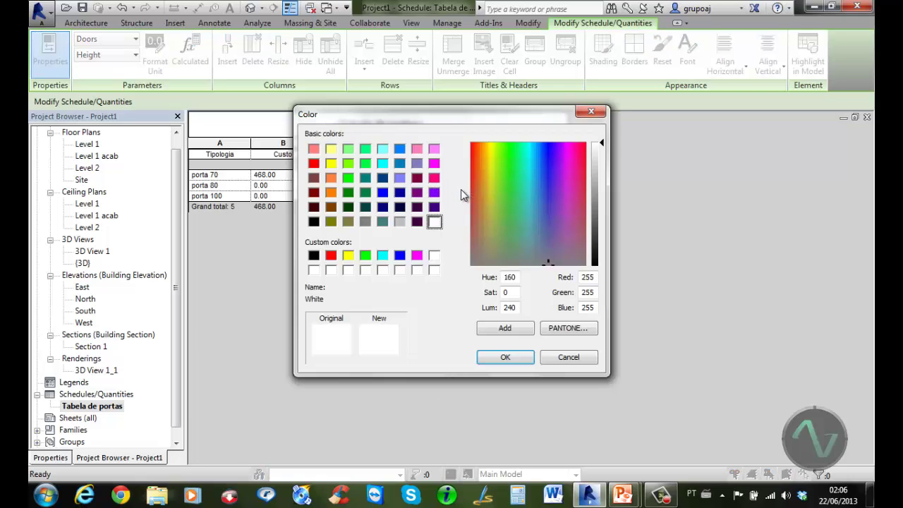
click(382, 148)
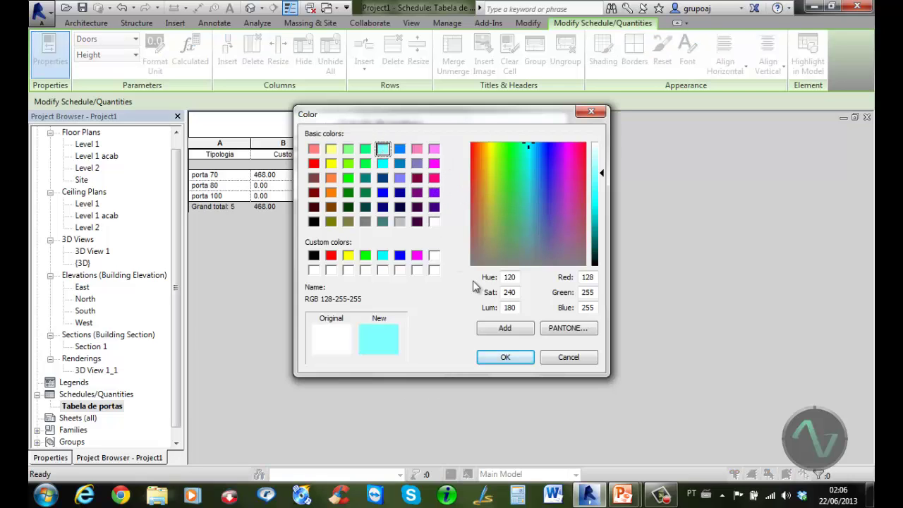
click(505, 357)
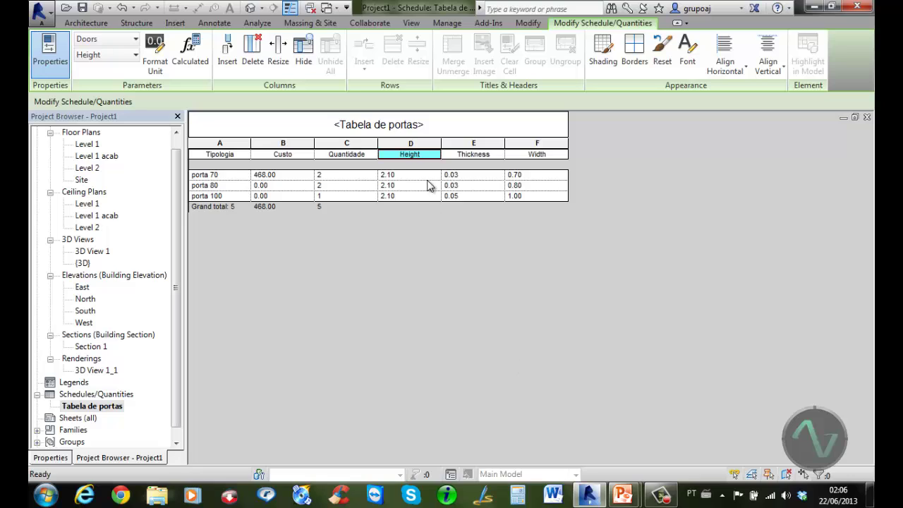
right_click(427, 157)
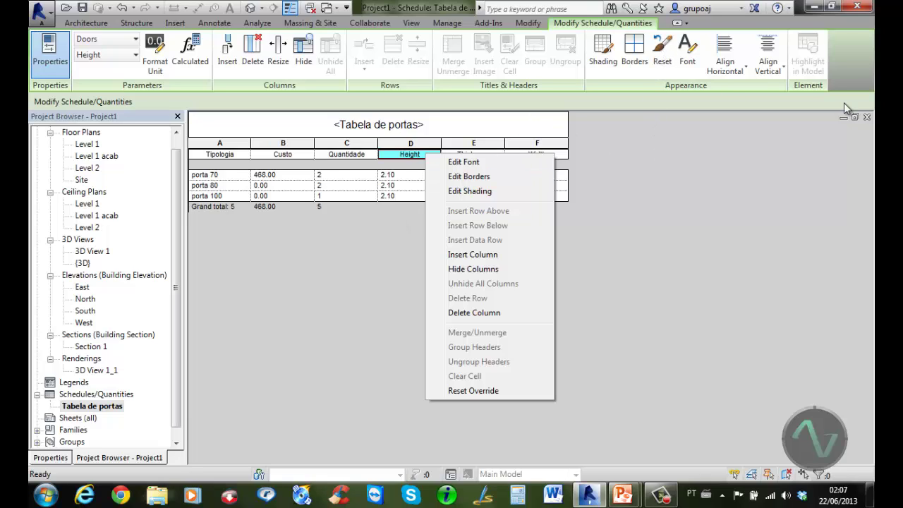
click(662, 63)
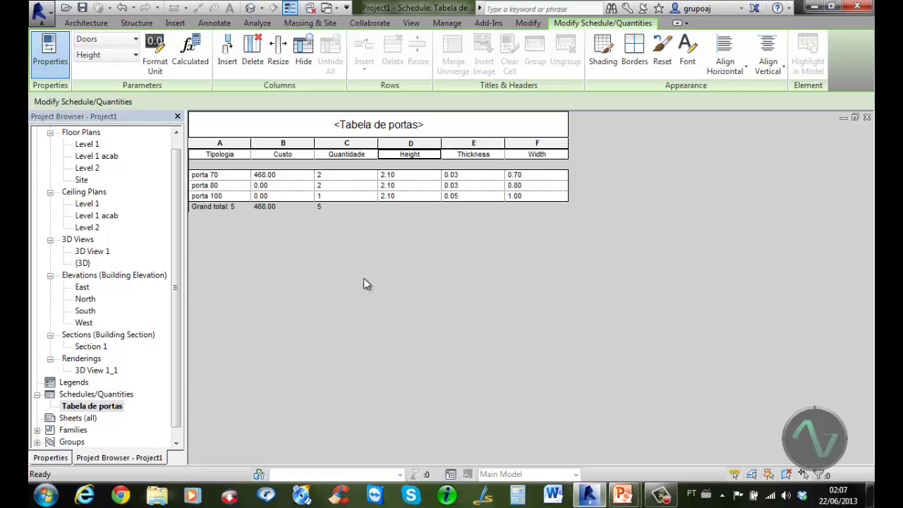
Step: Create a new sheet with the A1 metric titleblock
scroll(176, 405, down, 1)
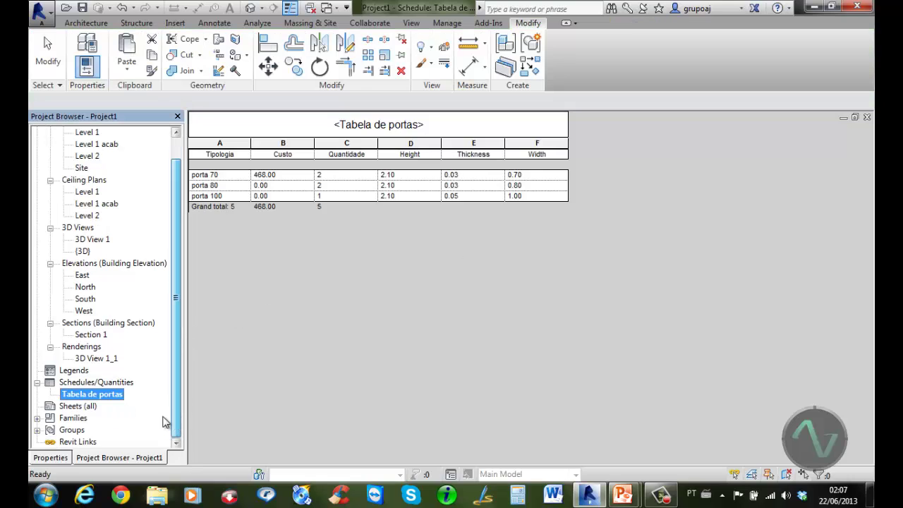
click(80, 407)
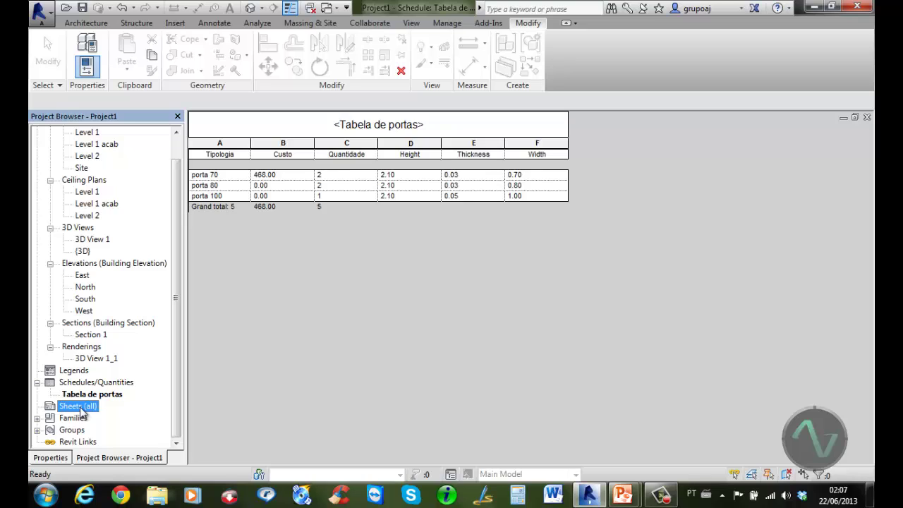
right_click(80, 406)
click(138, 416)
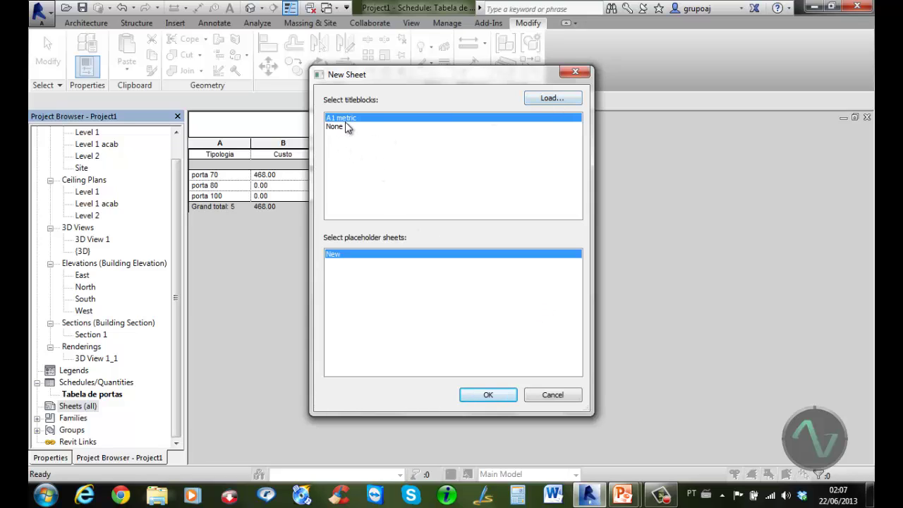
click(489, 396)
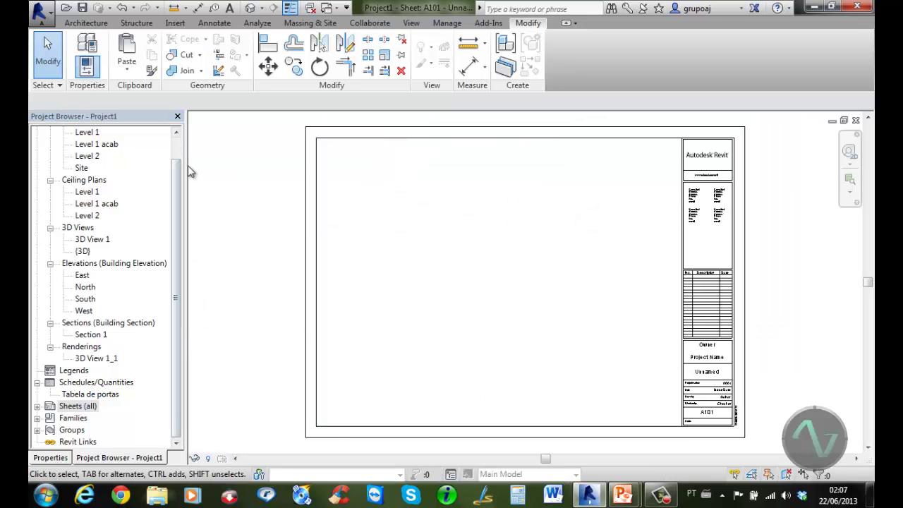
Step: Place the Level 1 floor plan on the new sheet, with its view title near the sheet's lower border, and inspect that title
scroll(180, 148, up, 1)
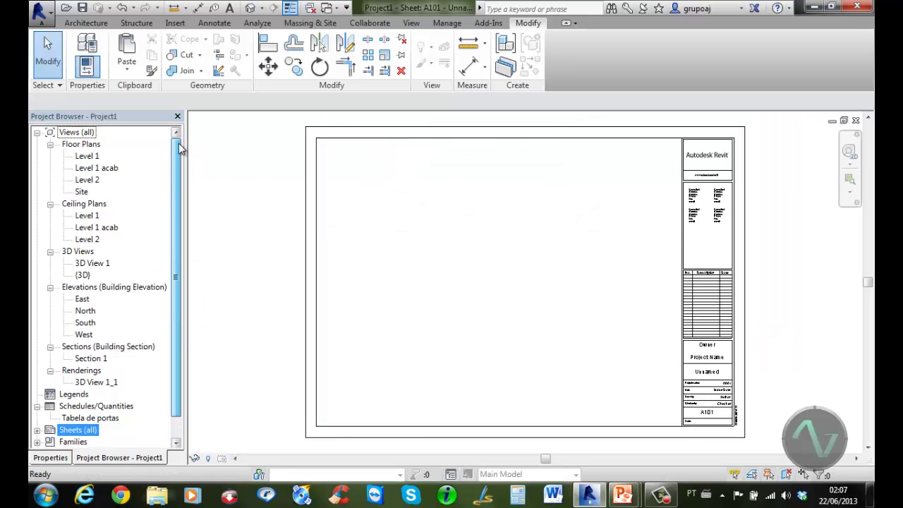
click(87, 156)
drag(261, 160, 466, 246)
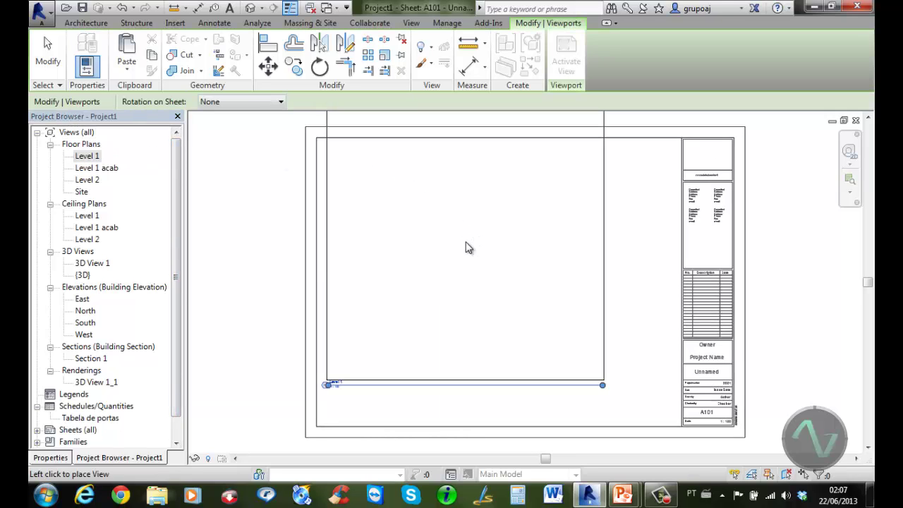
click(463, 285)
click(332, 445)
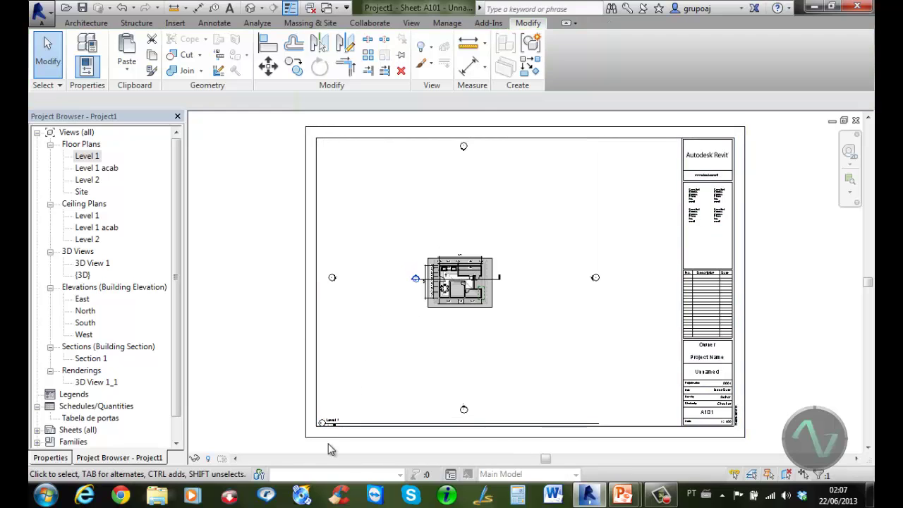
scroll(332, 448, up, 5)
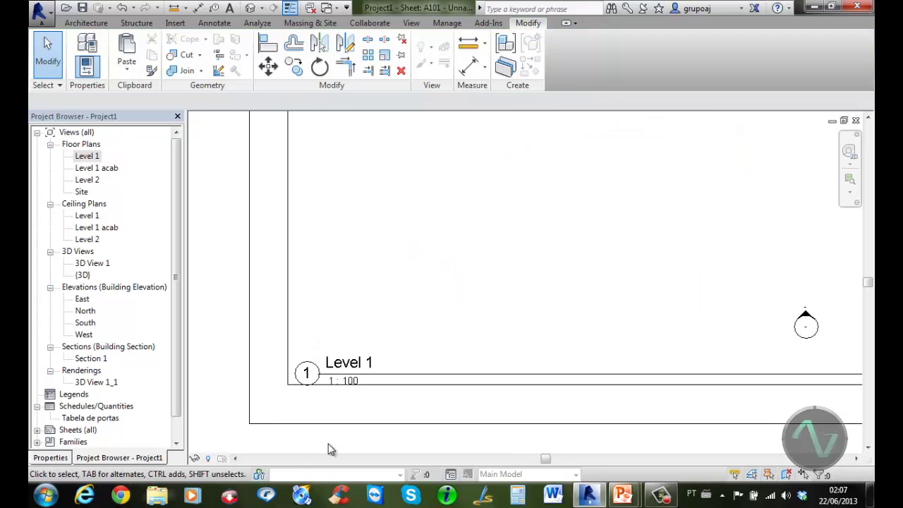
scroll(332, 450, up, 2)
scroll(331, 449, down, 1)
scroll(465, 276, down, 5)
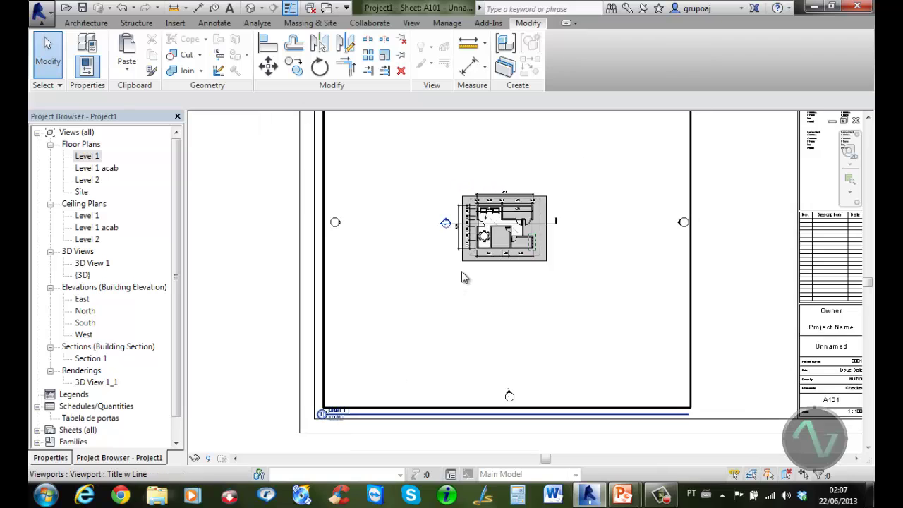
middle_drag(474, 277, 454, 295)
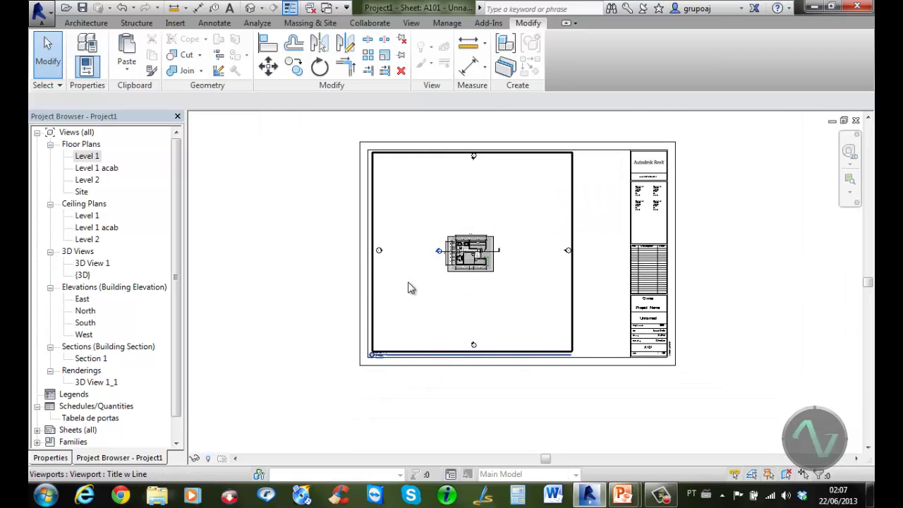
Step: Create a second sheet with the A1 metric titleblock
scroll(176, 382, down, 1)
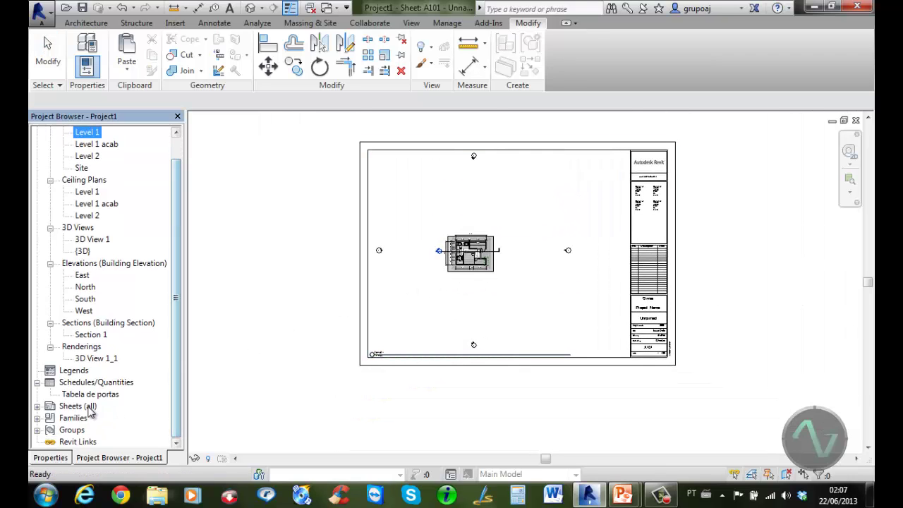
right_click(83, 407)
click(135, 417)
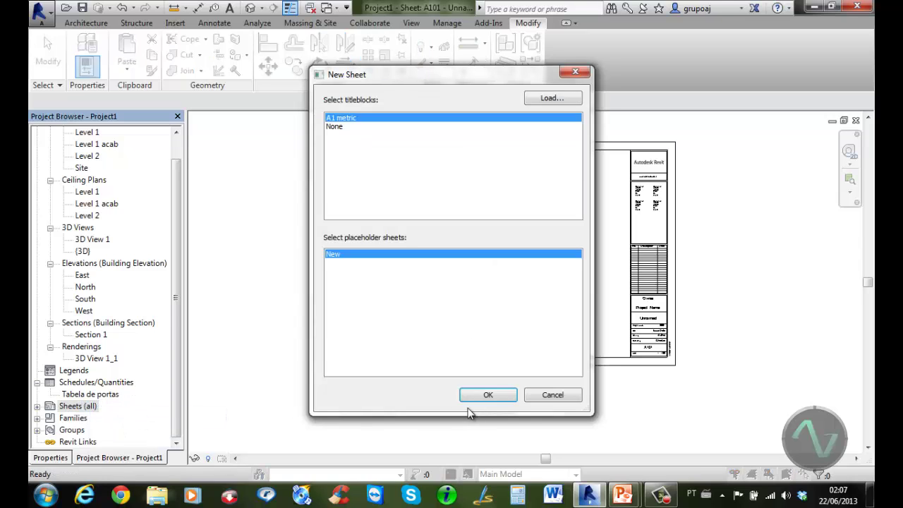
click(497, 397)
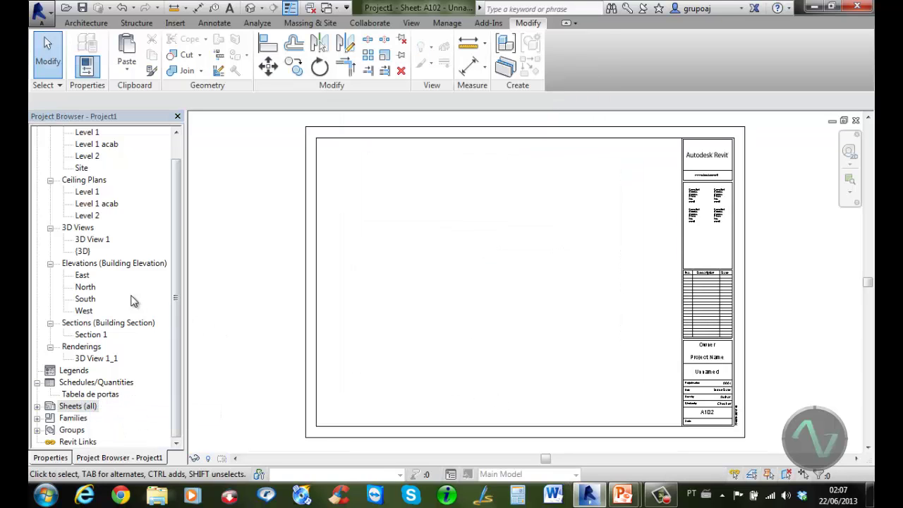
Step: Place the East, North, South and West elevations on the second sheet in two rows of two, East and North above
drag(80, 275, 391, 212)
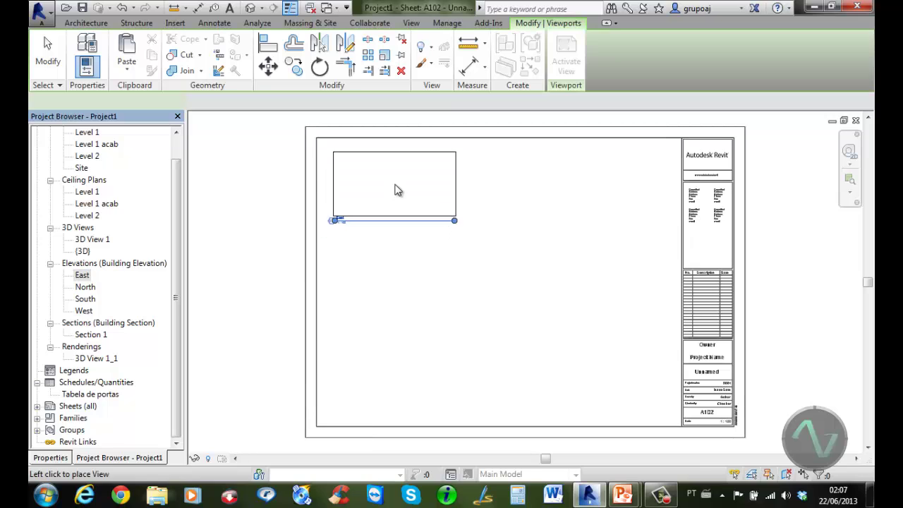
click(406, 189)
drag(85, 286, 570, 209)
click(583, 197)
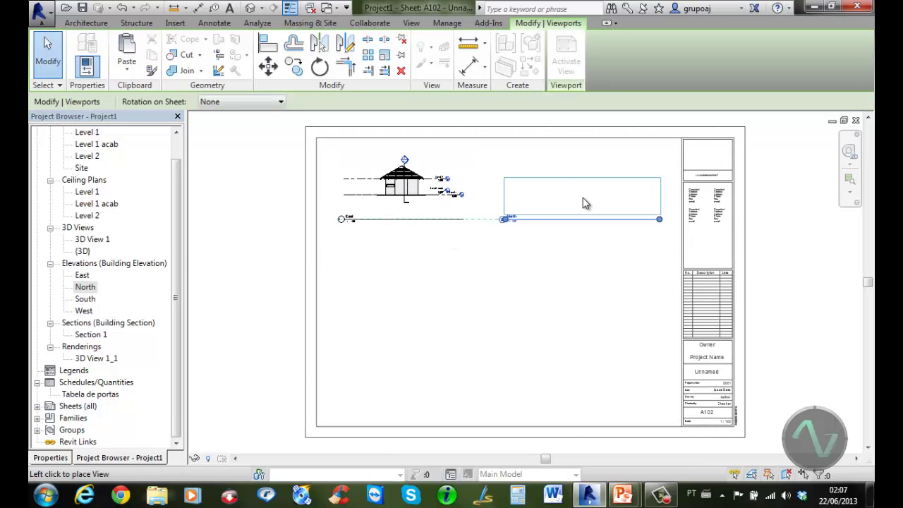
drag(86, 300, 395, 282)
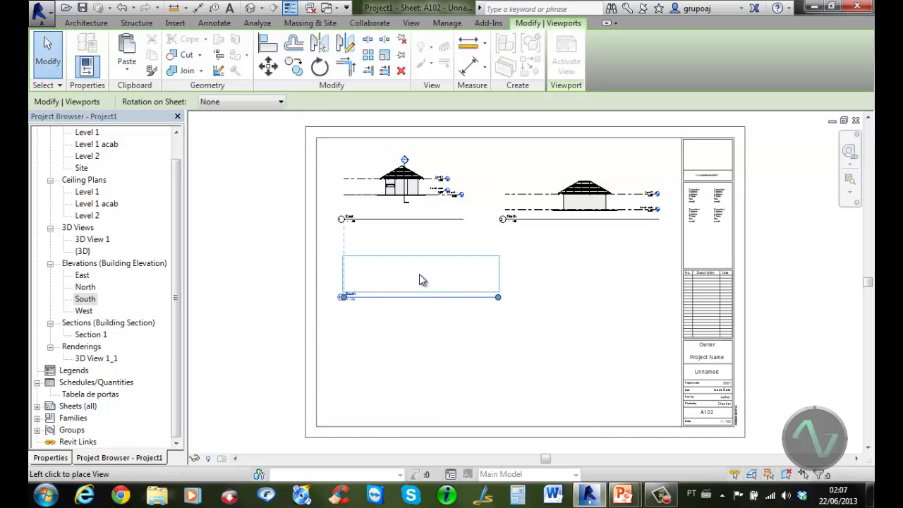
click(419, 281)
drag(83, 310, 595, 278)
click(605, 278)
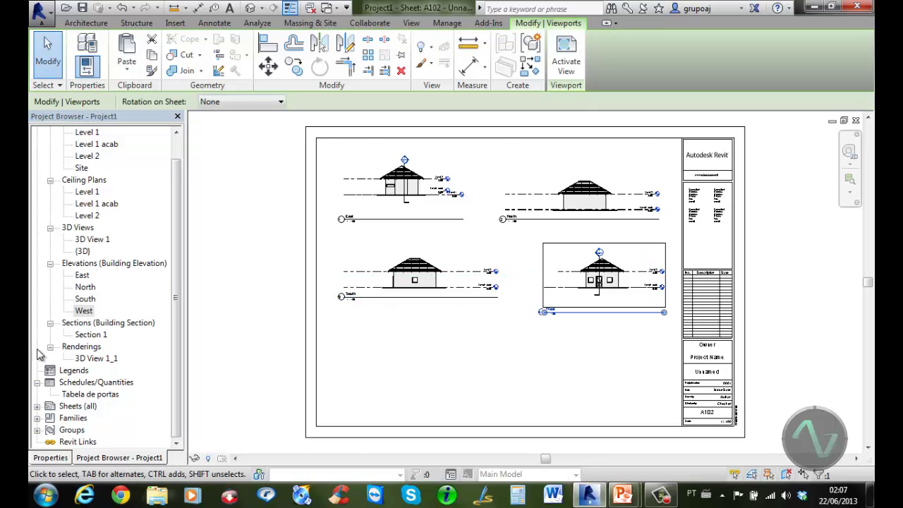
Step: Place the 3D View 1_1 rendering below the South elevation and Section 1 below the West elevation
drag(103, 359, 435, 353)
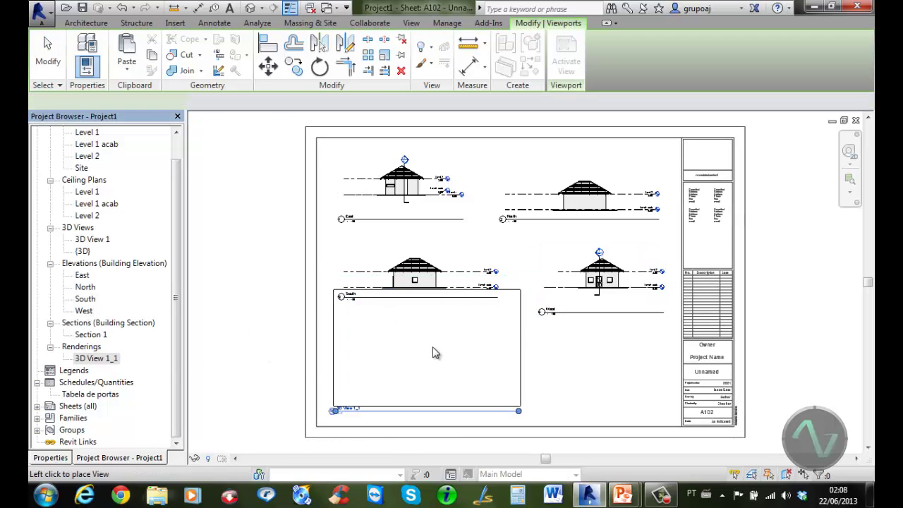
click(432, 351)
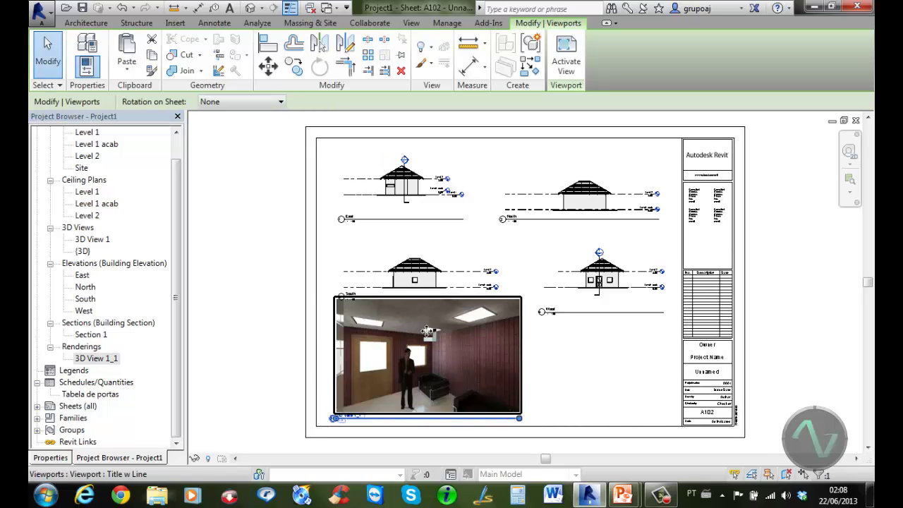
drag(92, 335, 599, 364)
click(572, 362)
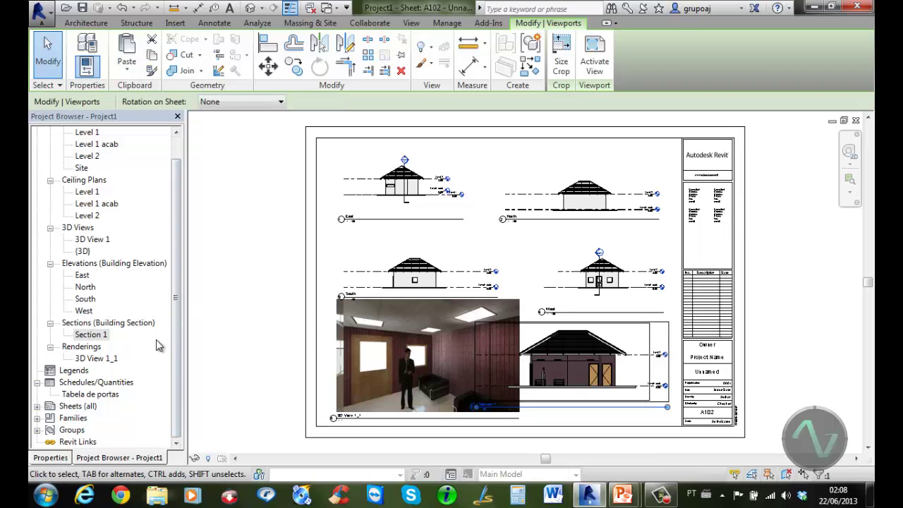
Step: Place the "Tabela de portas" schedule on the sheet in the gap between the upper and lower elevations
drag(106, 394, 525, 251)
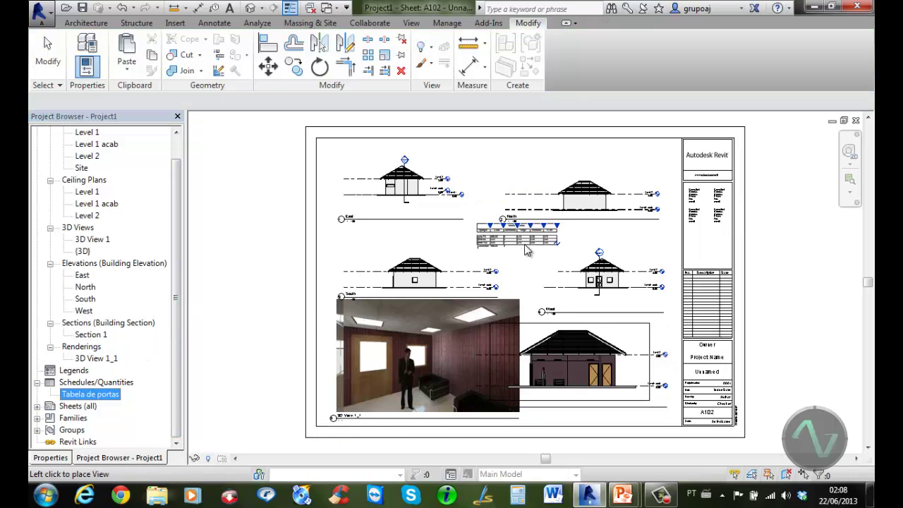
click(528, 260)
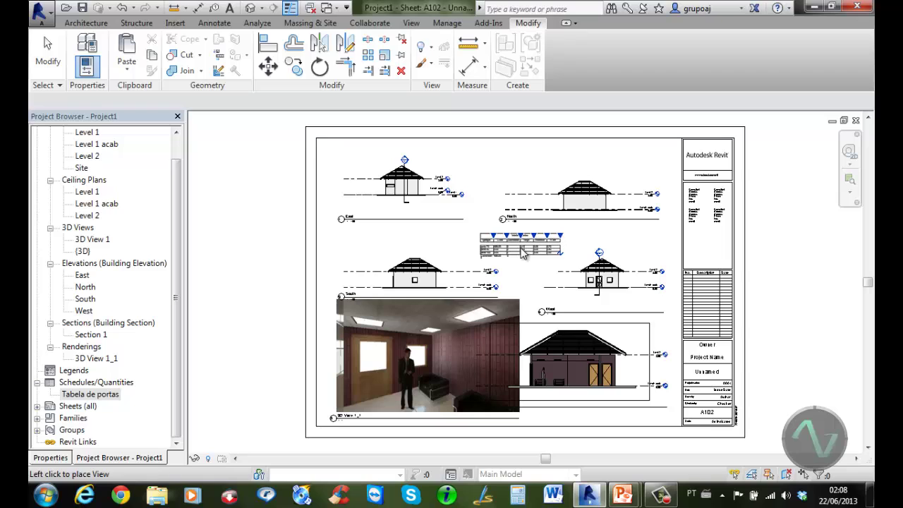
click(796, 252)
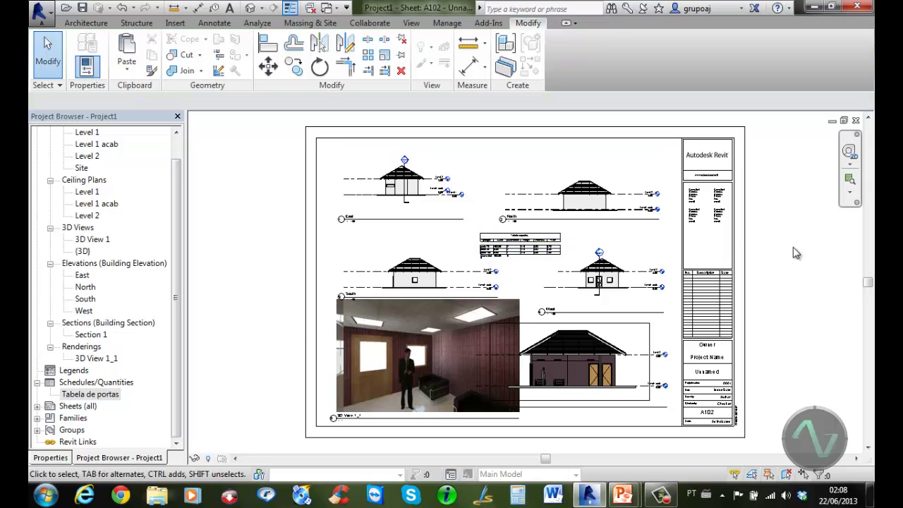
Step: Move the interior rendering leftward, clear of Section 1, and inspect the section's view title
click(434, 368)
drag(433, 369, 345, 362)
scroll(508, 418, up, 4)
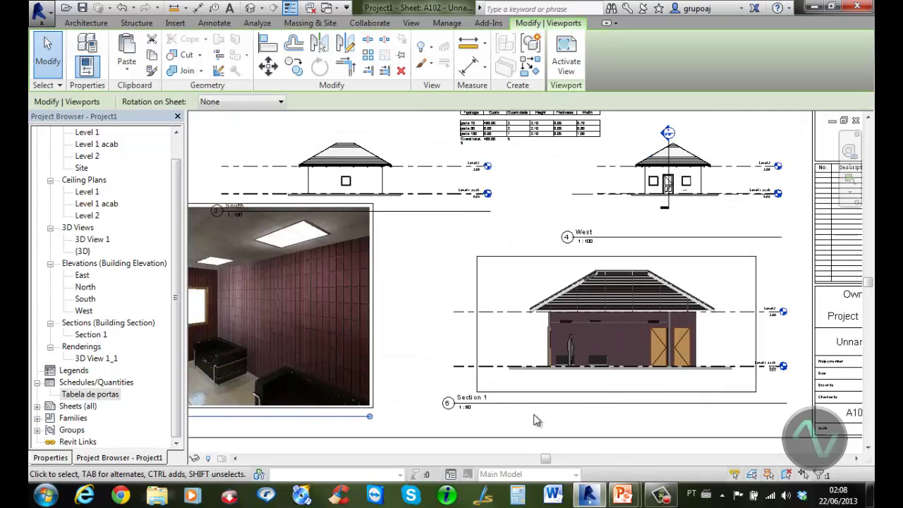
scroll(534, 421, up, 4)
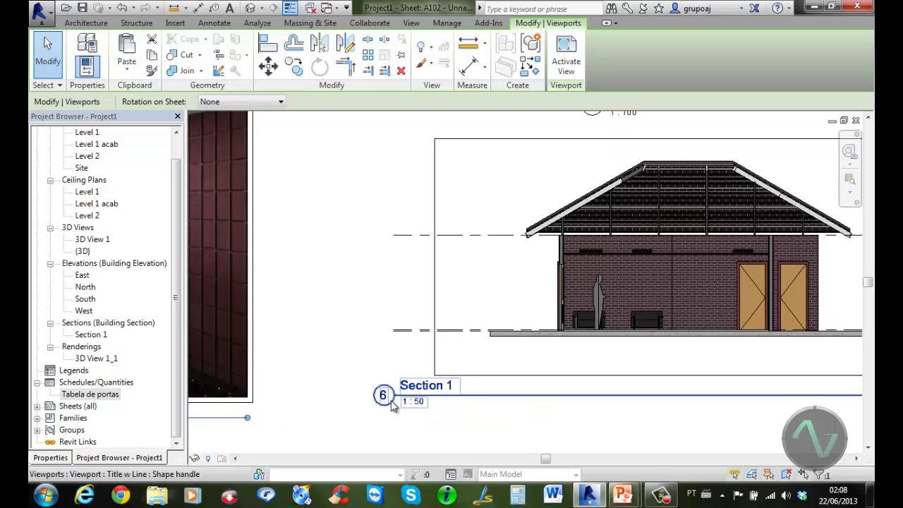
Step: Change the sheet number in the titleblock to 34
middle_drag(758, 399, 427, 288)
middle_drag(714, 313, 510, 349)
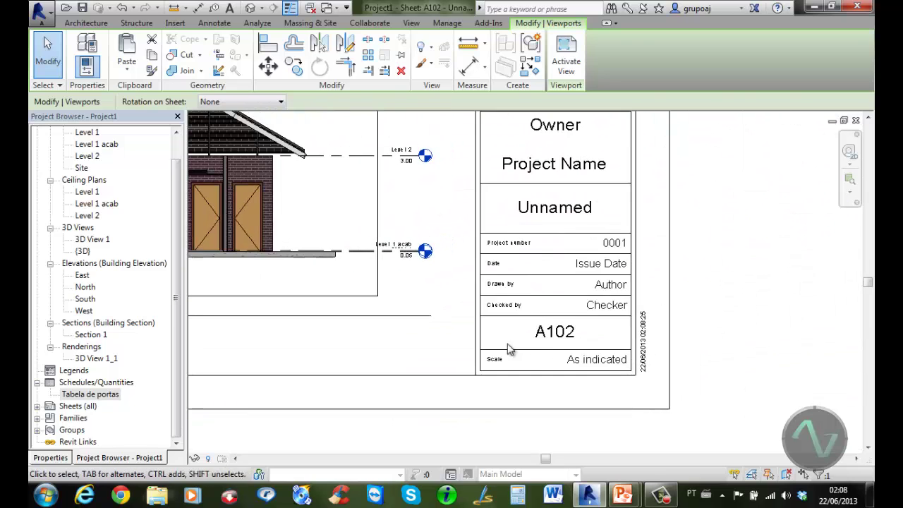
scroll(509, 349, up, 6)
click(557, 339)
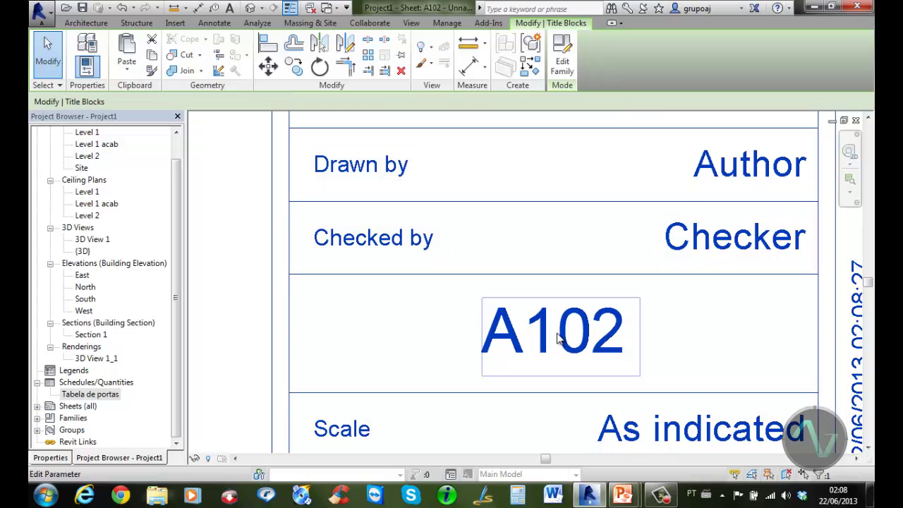
click(557, 339)
text(34)
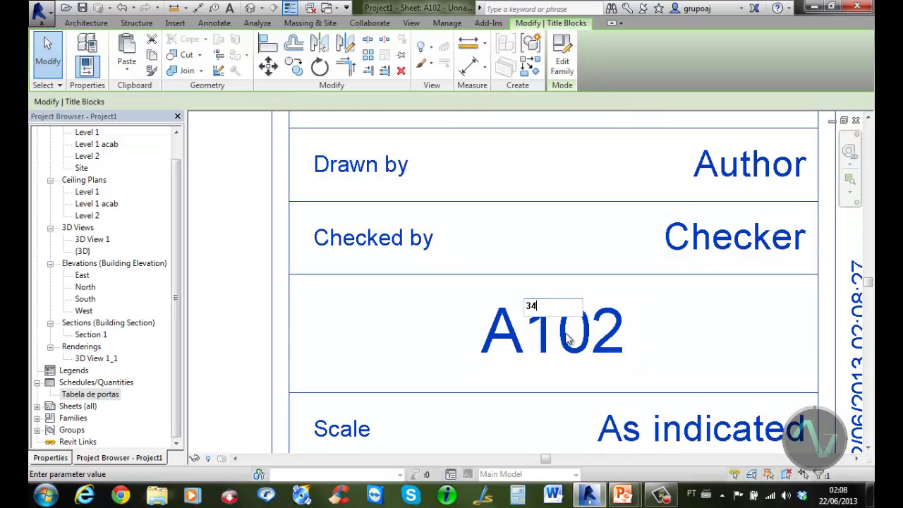
click(657, 329)
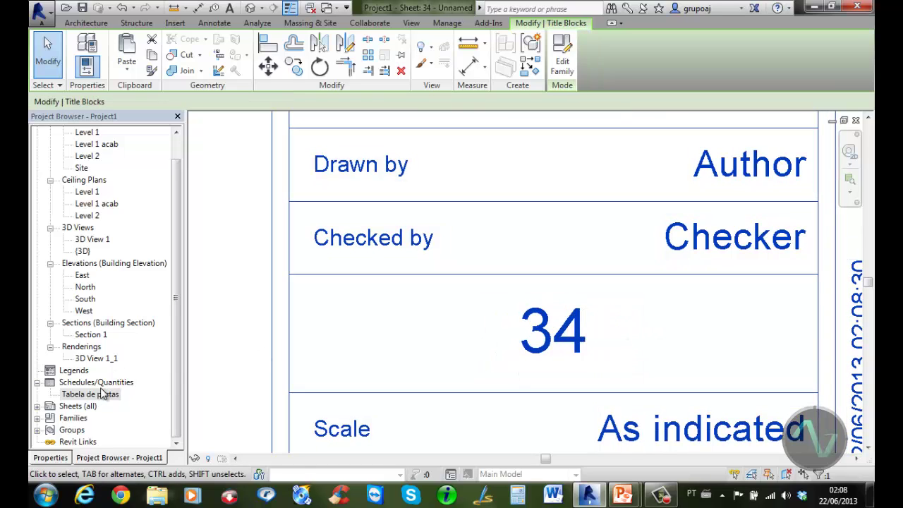
Step: Open sheet A101 and examine the detail and sheet reference in the floor plan's section marker
double_click(82, 407)
double_click(90, 430)
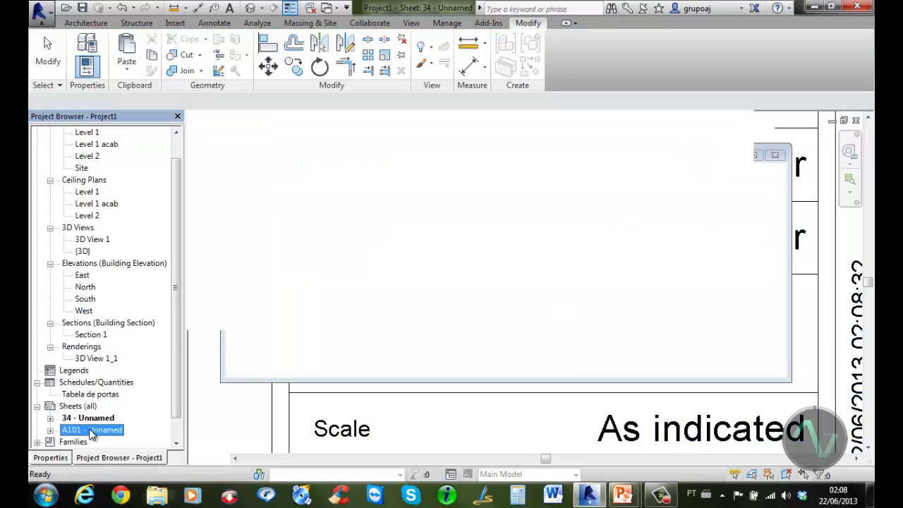
click(372, 352)
scroll(395, 271, up, 8)
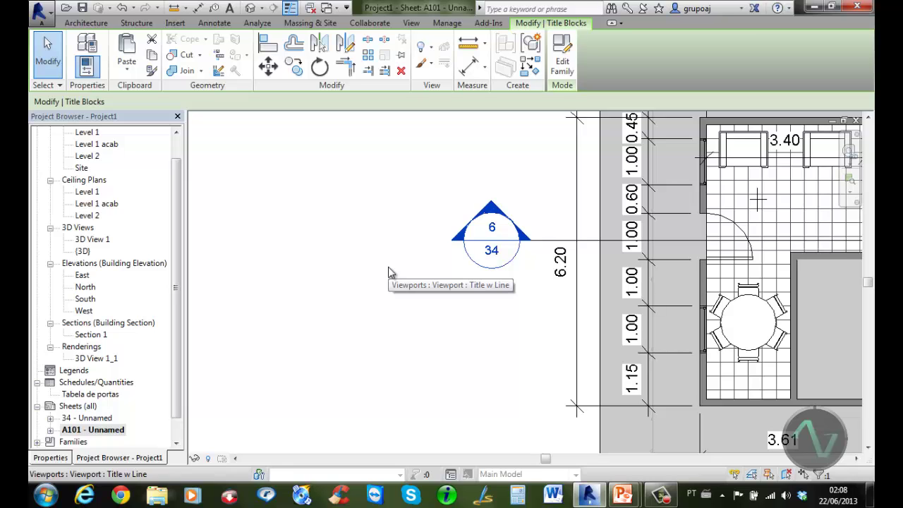
scroll(388, 273, down, 8)
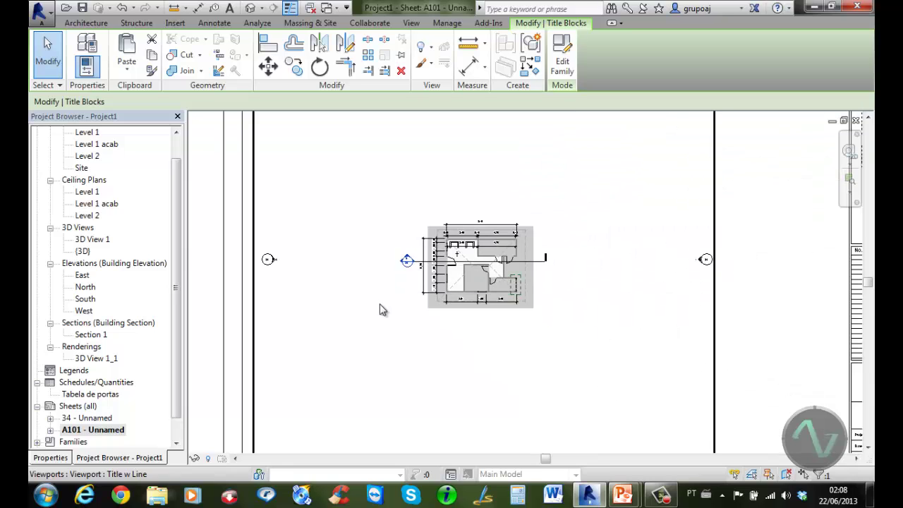
scroll(416, 321, down, 1)
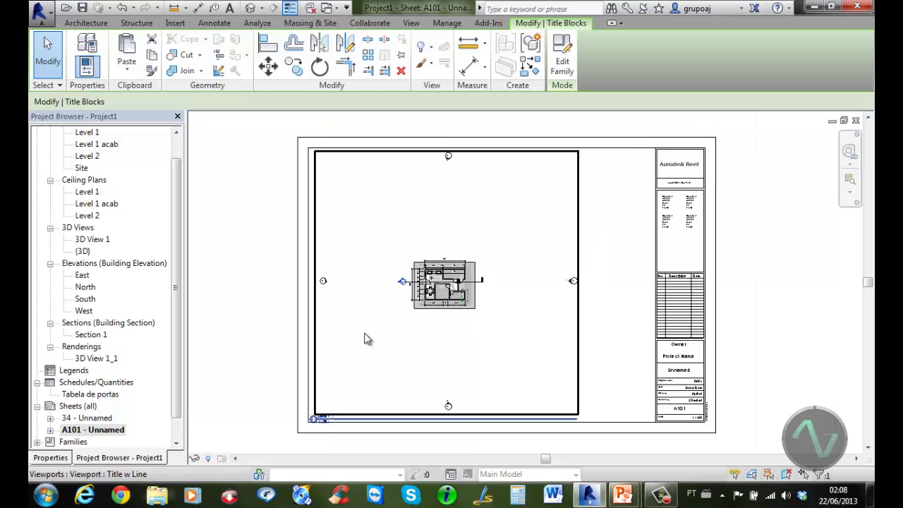
Step: Reopen sheet 34 and move the interior rendering back inside the sheet's lower-left corner, below the South elevation
double_click(92, 418)
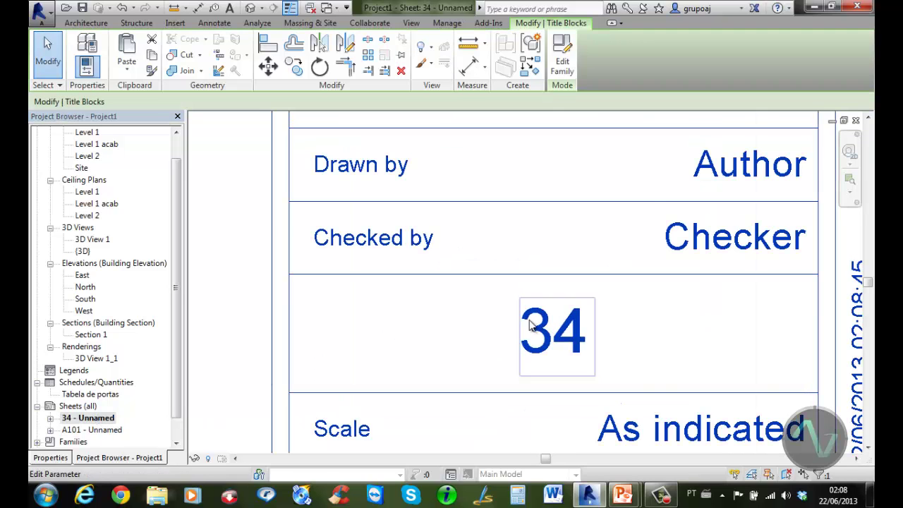
scroll(455, 312, down, 2)
scroll(455, 313, down, 5)
middle_drag(487, 311, 781, 420)
click(467, 369)
drag(455, 369, 536, 367)
scroll(301, 293, down, 2)
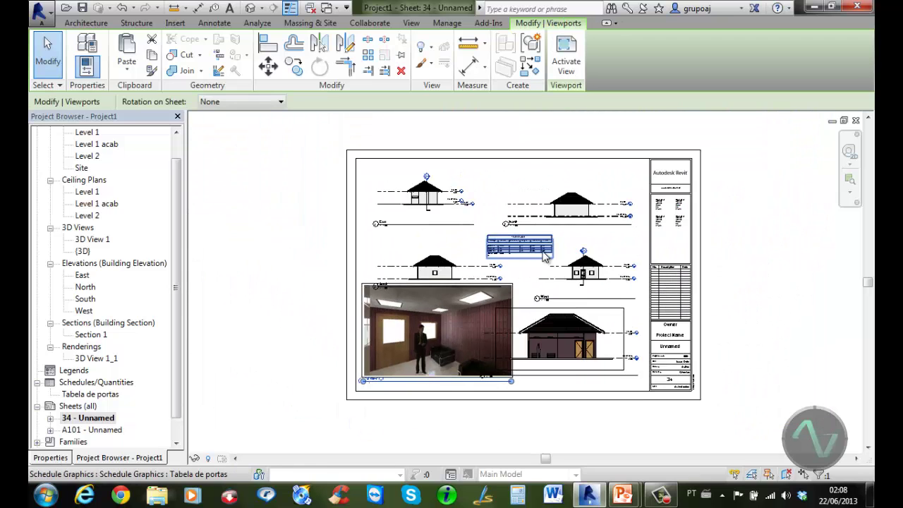
scroll(544, 255, up, 1)
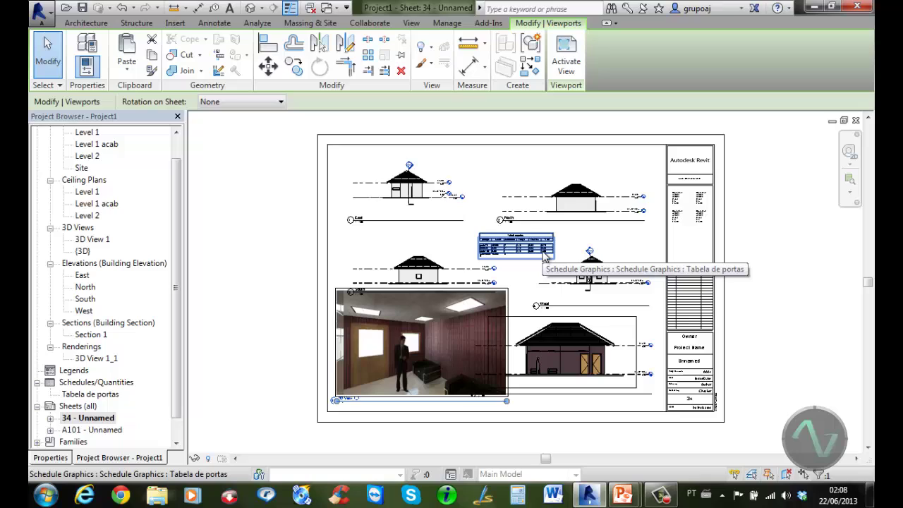
click(259, 227)
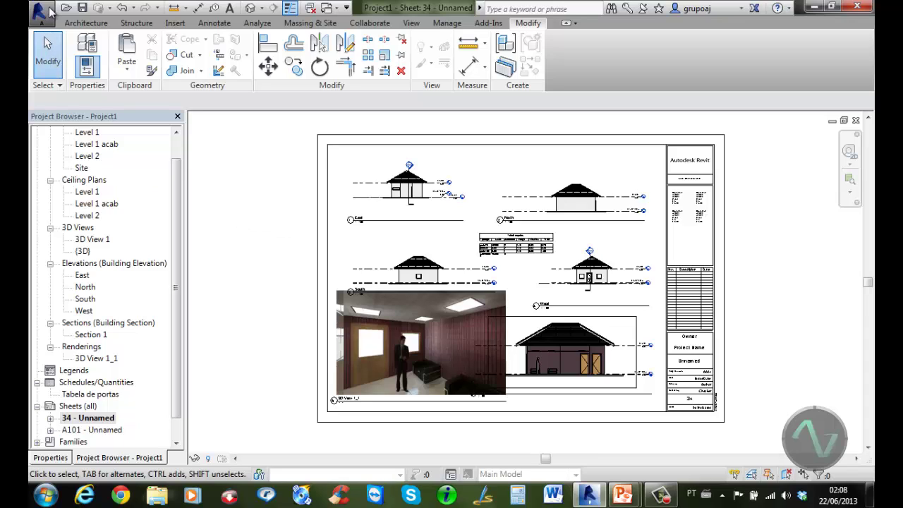
Step: Review the file type and location options for saving the project under a new name, and leave without saving
click(49, 8)
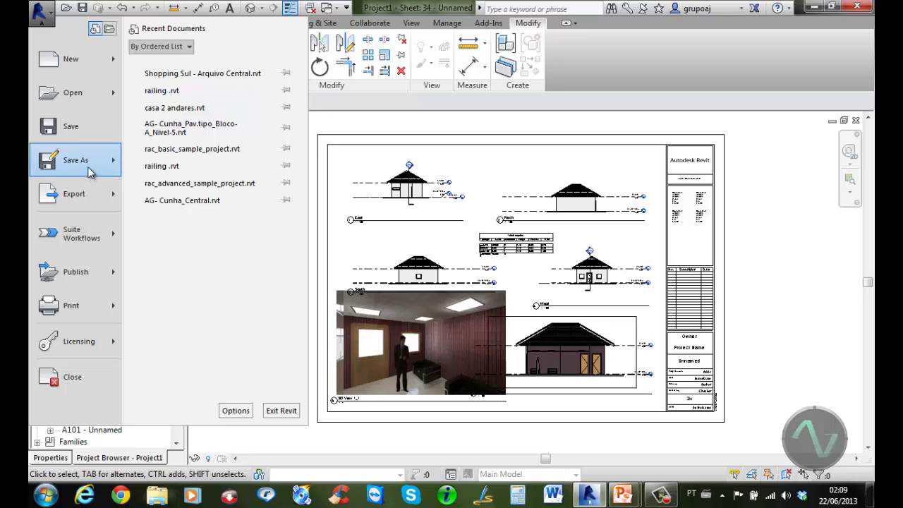
mouse_move(90, 173)
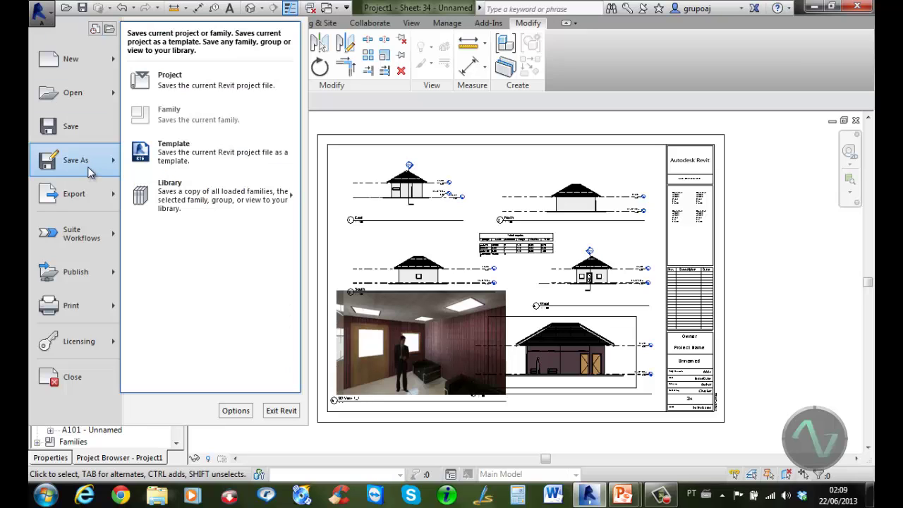
click(245, 90)
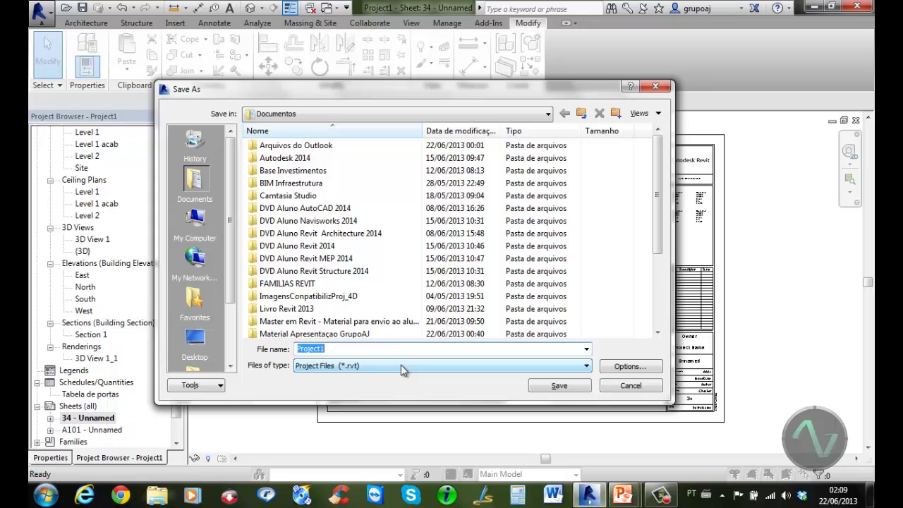
click(630, 386)
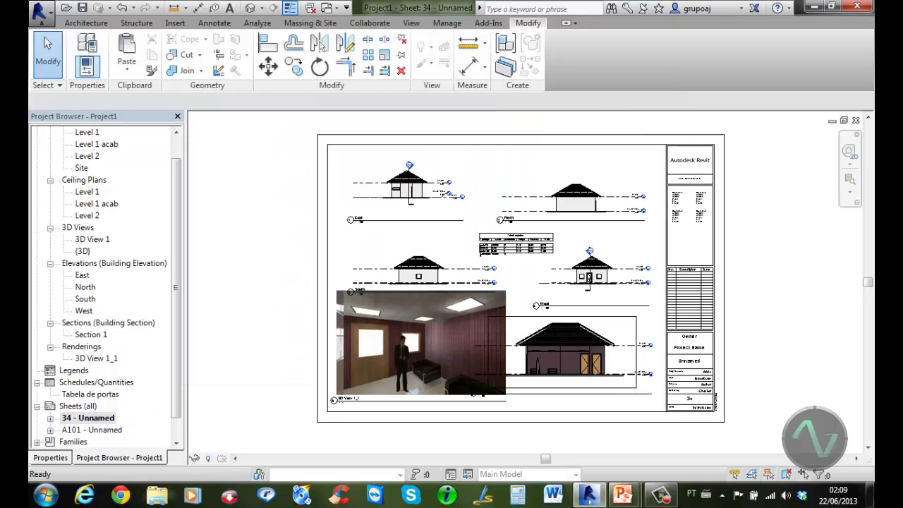
Step: Review the export formats available for the project, from the CAD formats to IFC
click(44, 17)
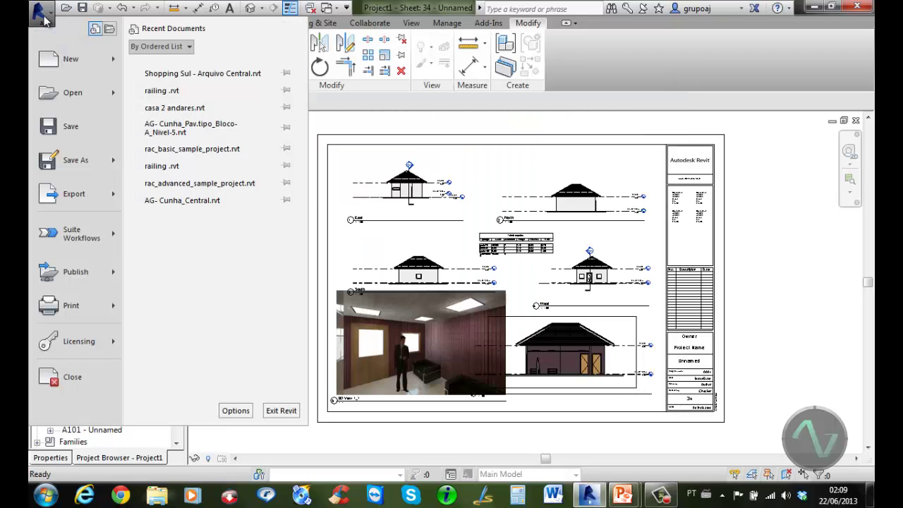
mouse_move(94, 198)
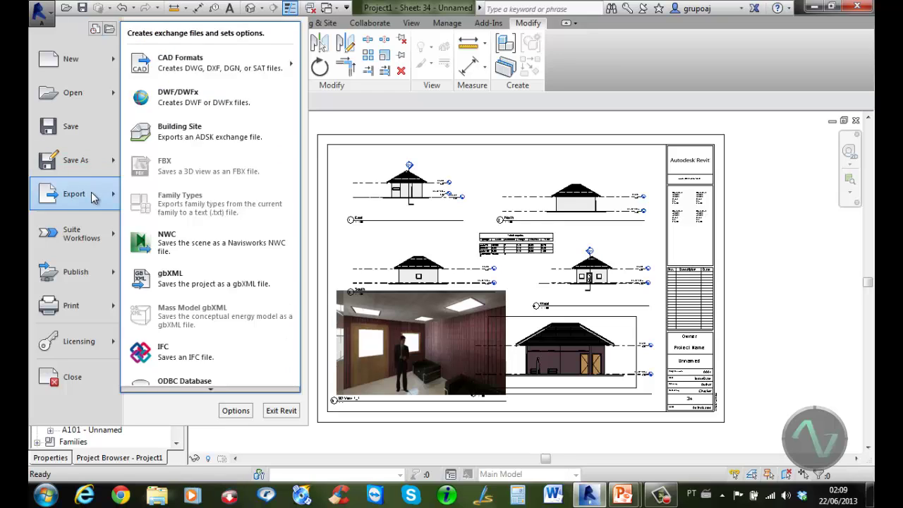
mouse_move(238, 79)
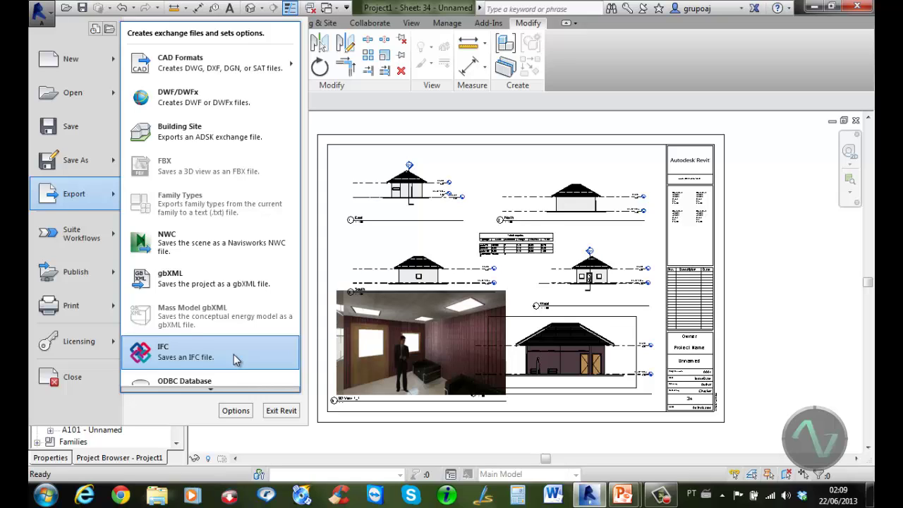
Step: Review the printer and print range settings for the sheet, and leave without printing
mouse_move(99, 312)
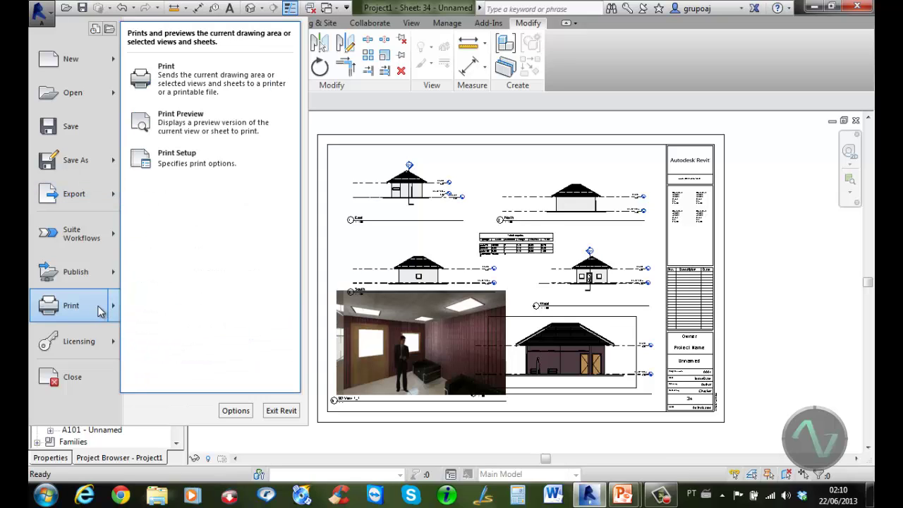
click(245, 86)
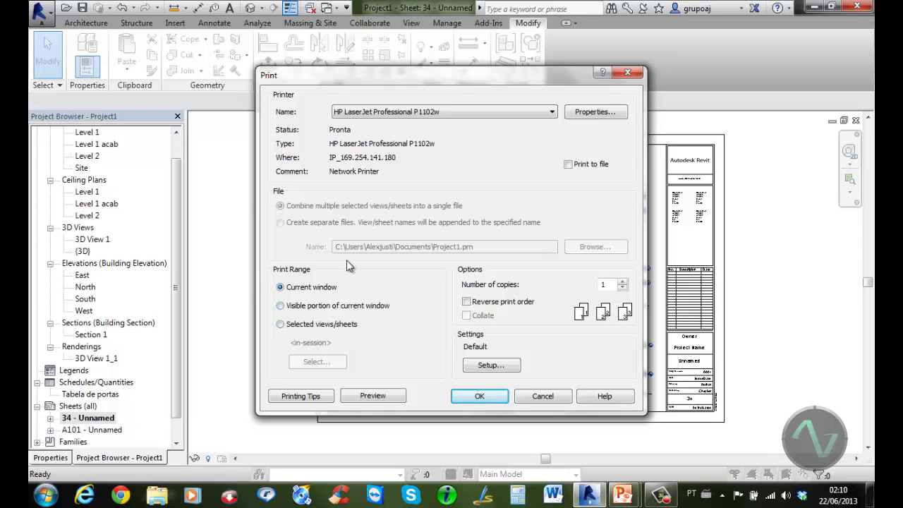
mouse_move(430, 83)
mouse_down()
mouse_move(178, 83)
mouse_move(36, 106)
mouse_move(210, 113)
mouse_move(454, 94)
mouse_move(490, 78)
mouse_up()
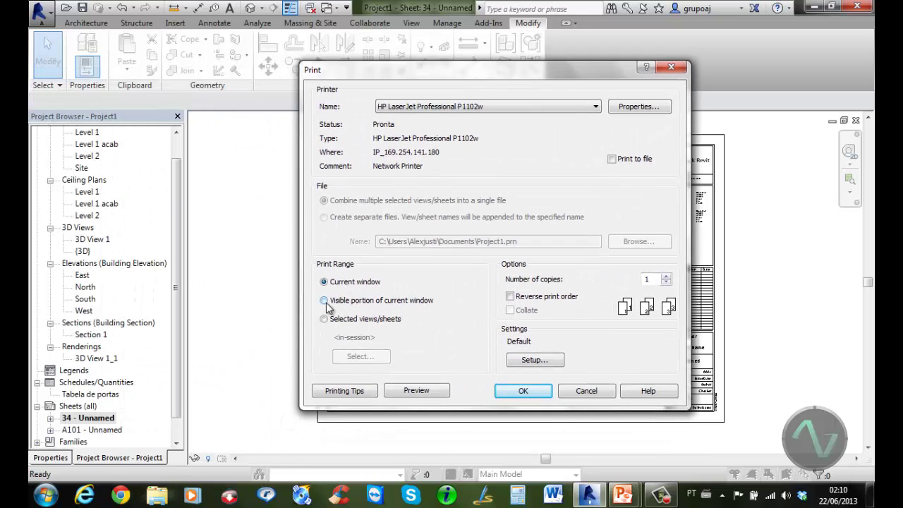
click(586, 390)
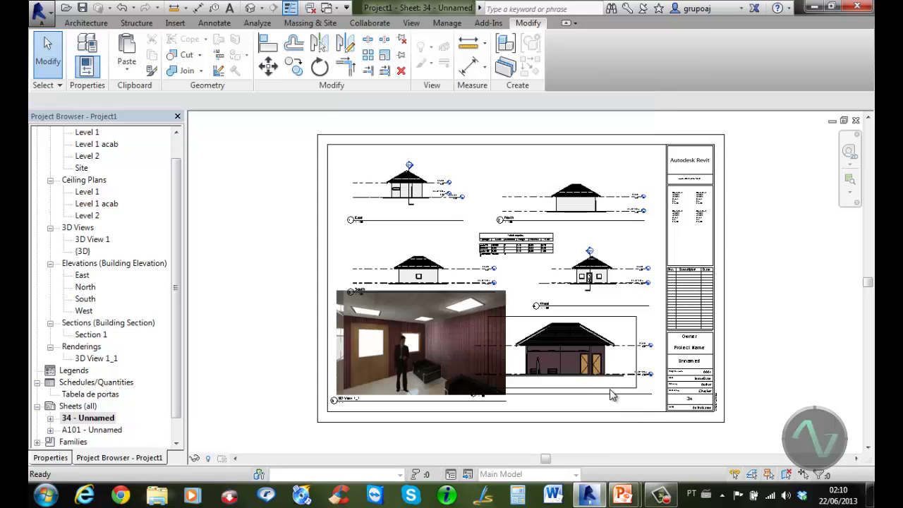
Step: Review the print ranges for sheet 34, from the visible portion of the window to the list of individually selectable views and sheets
scroll(709, 413, up, 6)
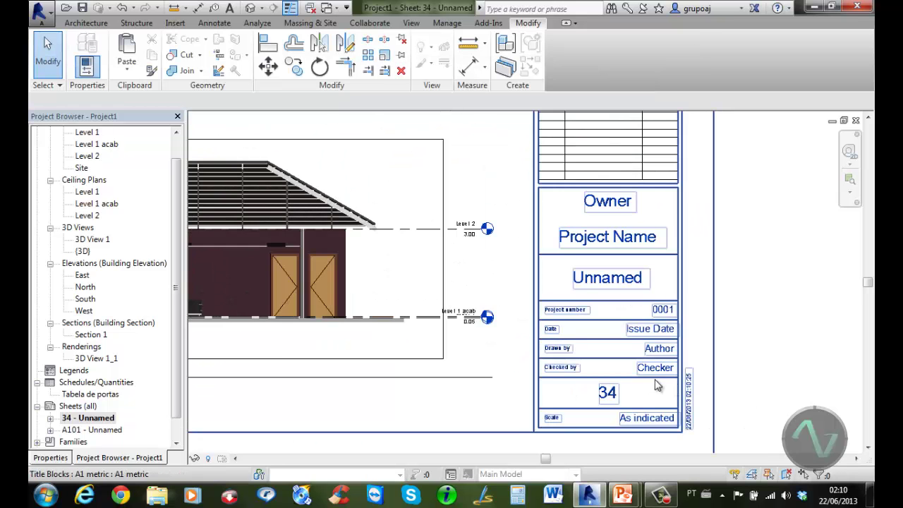
middle_drag(602, 373, 692, 379)
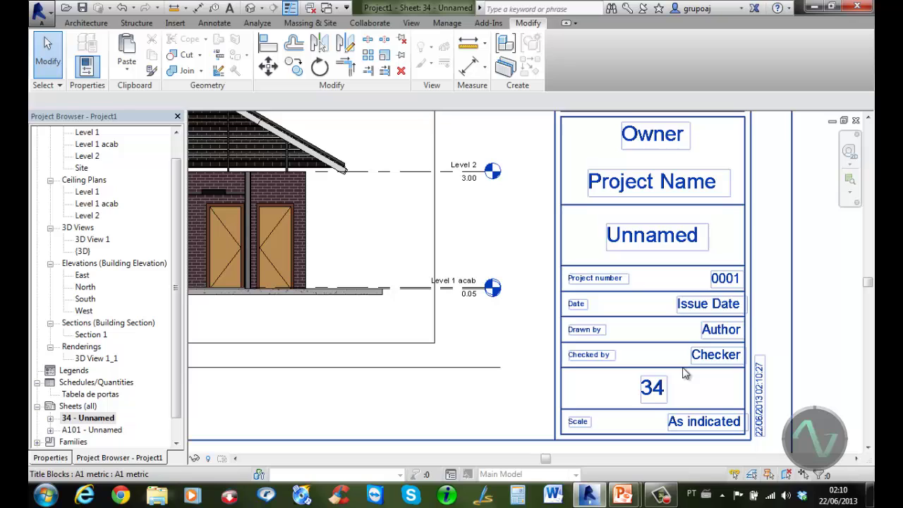
click(40, 11)
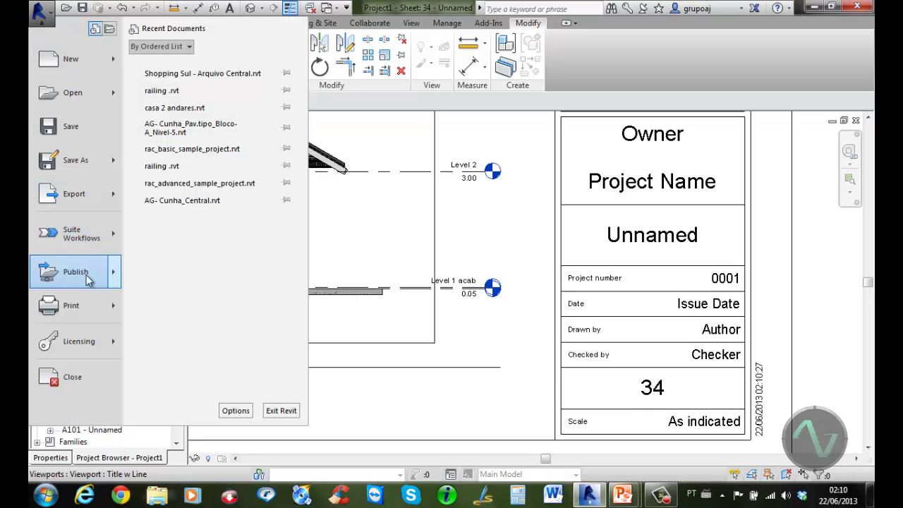
mouse_move(109, 303)
click(166, 79)
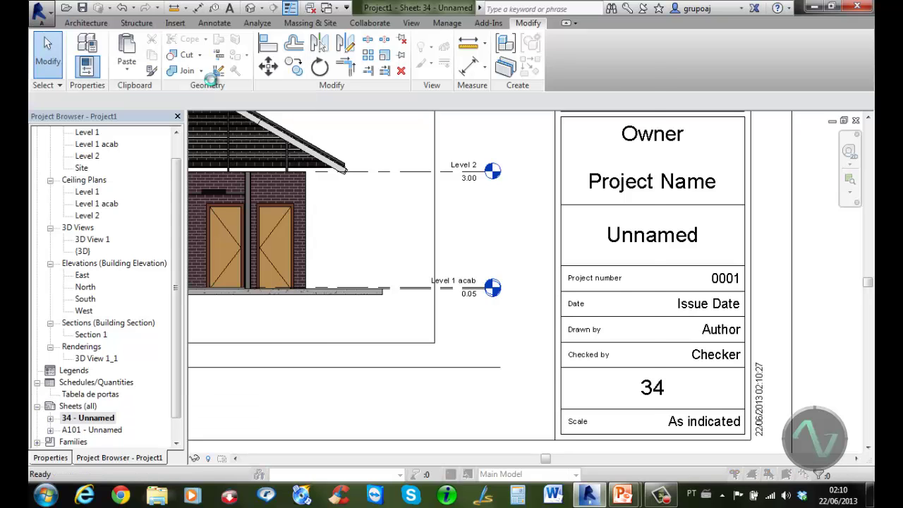
click(323, 306)
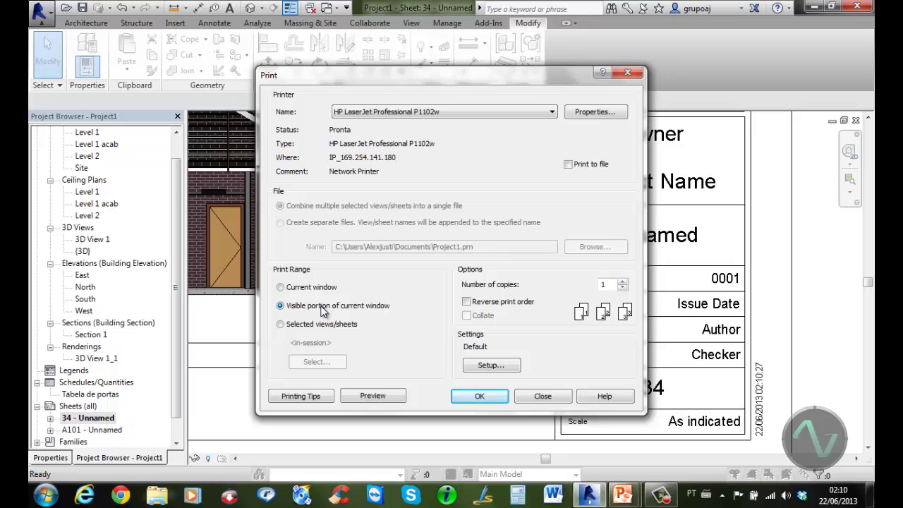
click(309, 325)
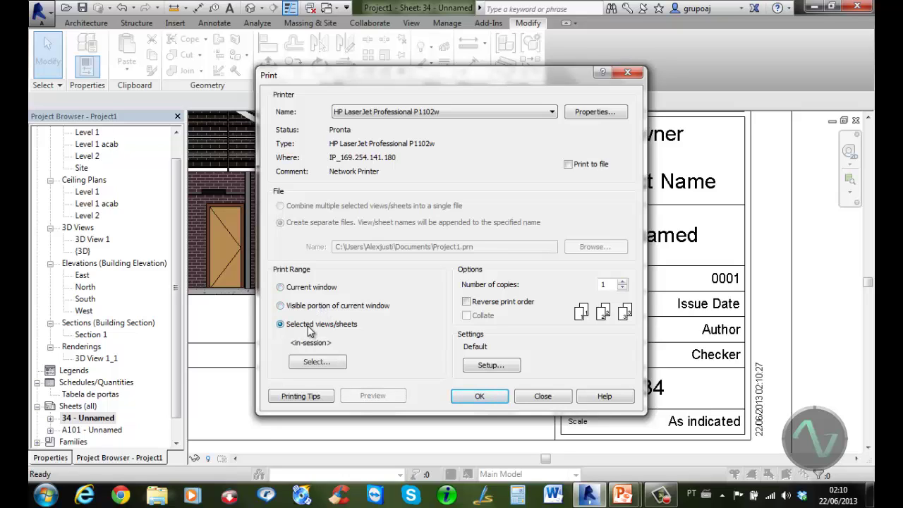
click(319, 361)
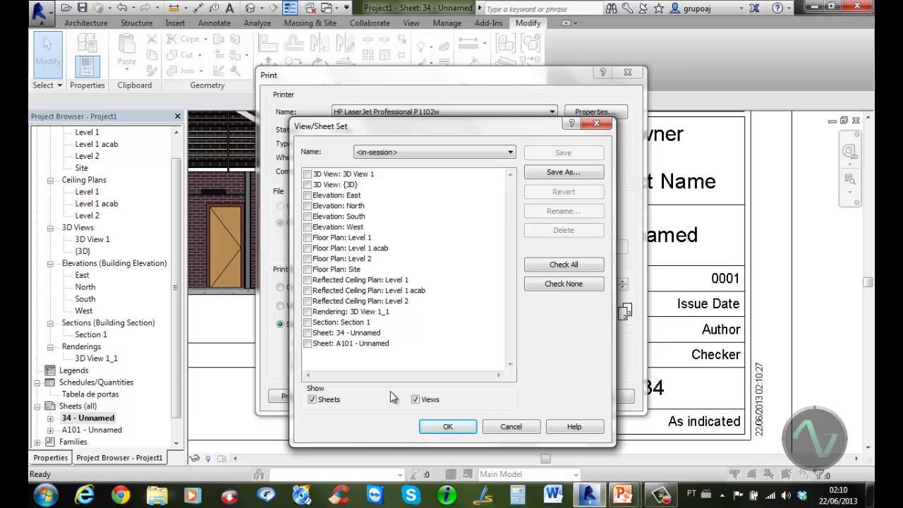
click(511, 427)
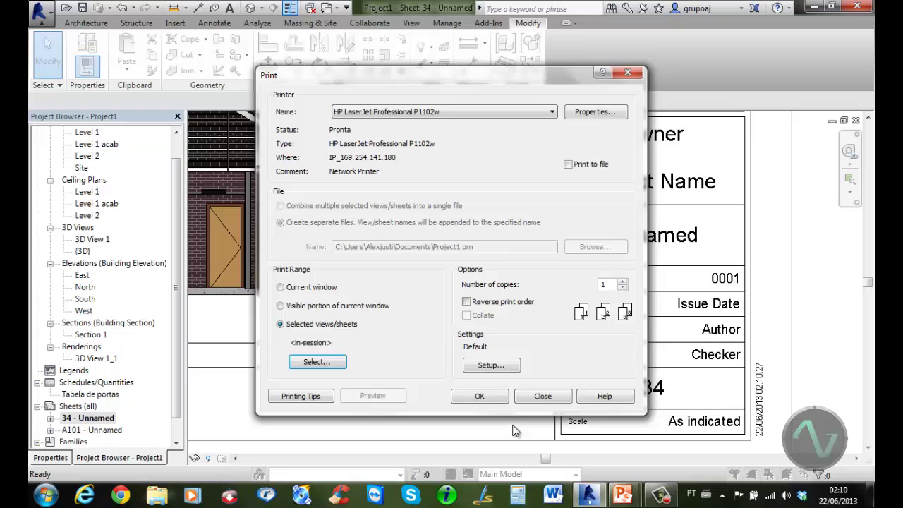
Step: Review the number of copies, the available paper sizes, and the Fit to page and Zoom scaling options for printing
double_click(611, 286)
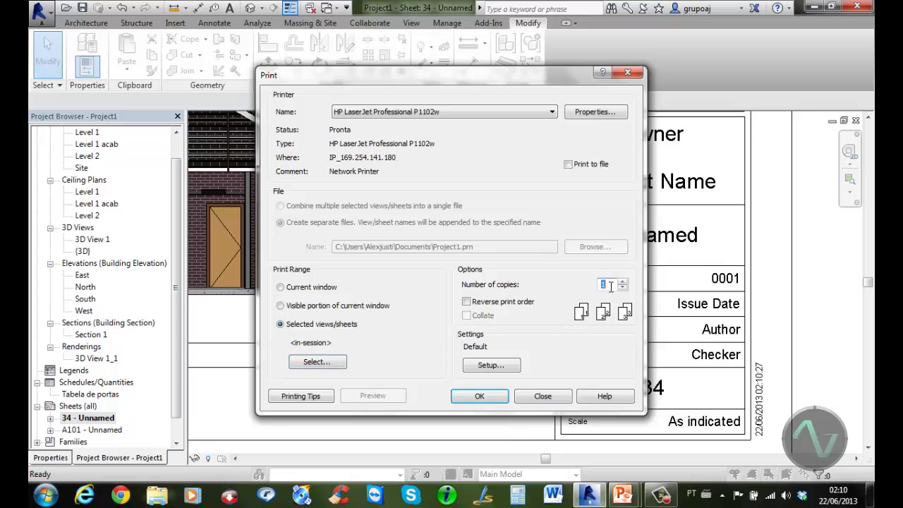
click(491, 366)
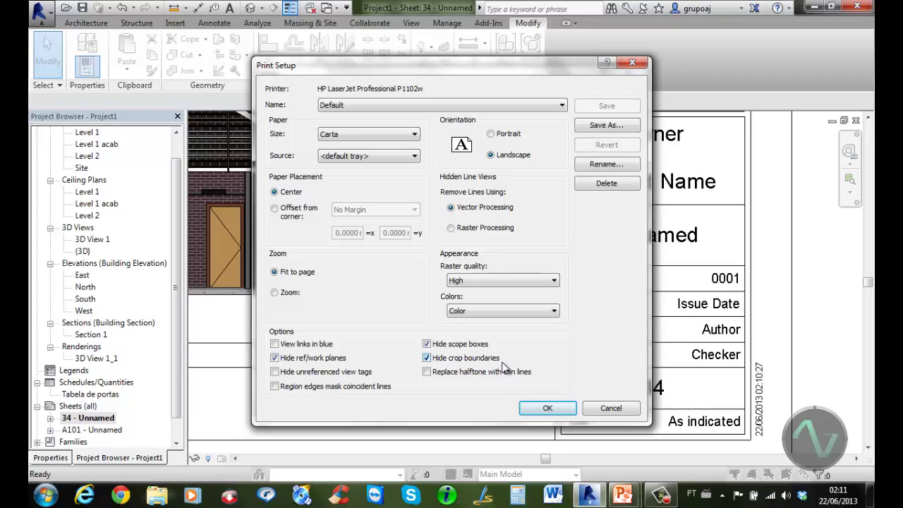
click(410, 135)
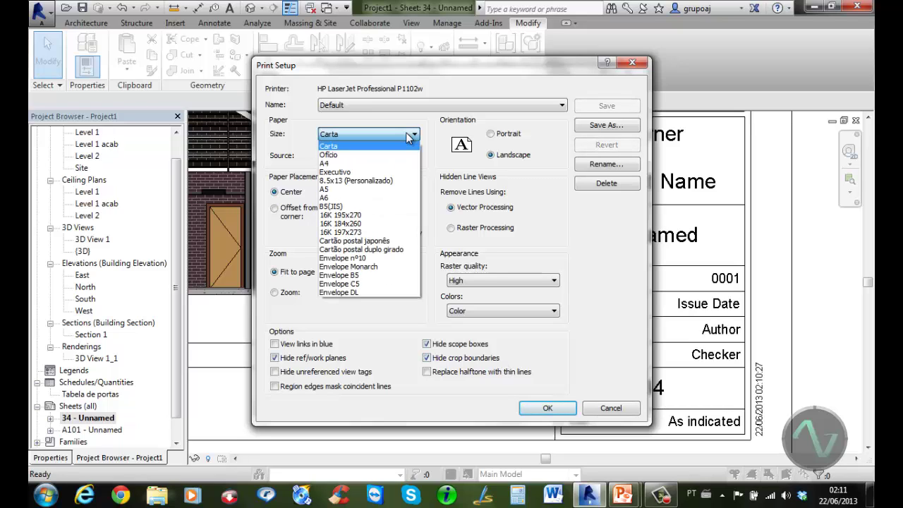
click(411, 134)
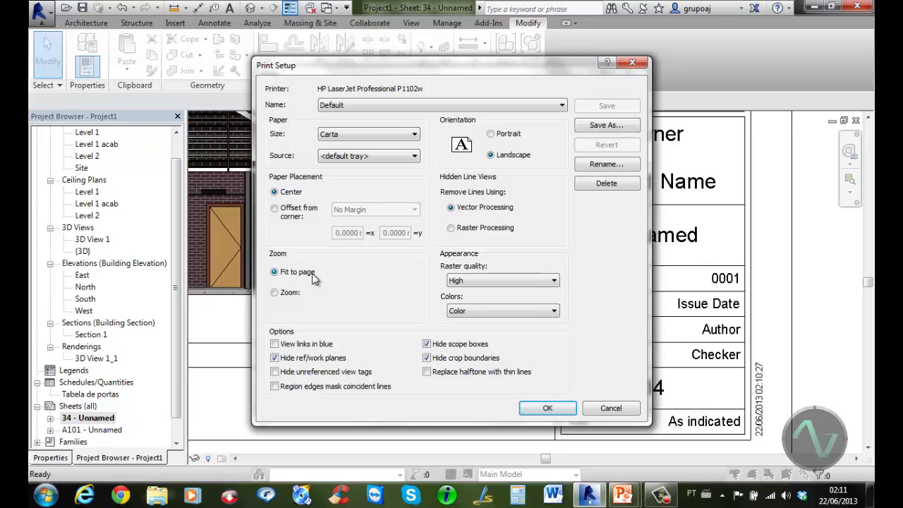
click(280, 294)
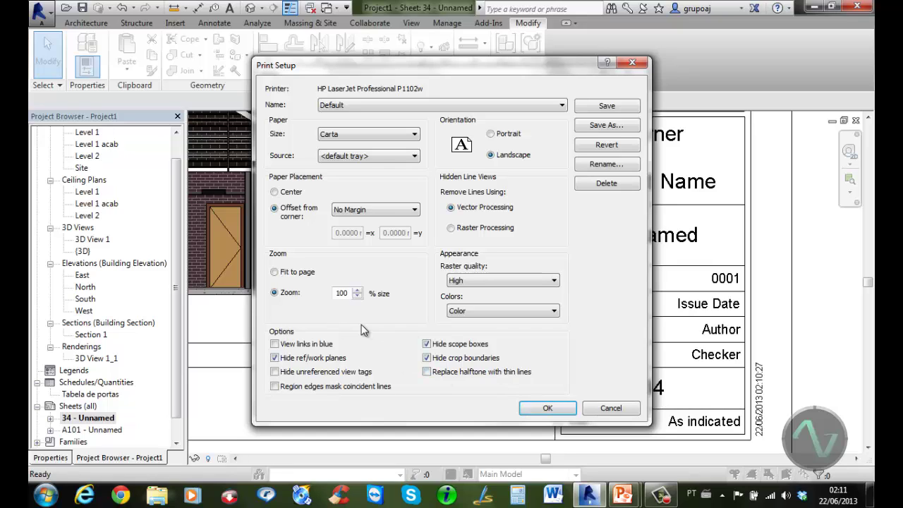
click(289, 274)
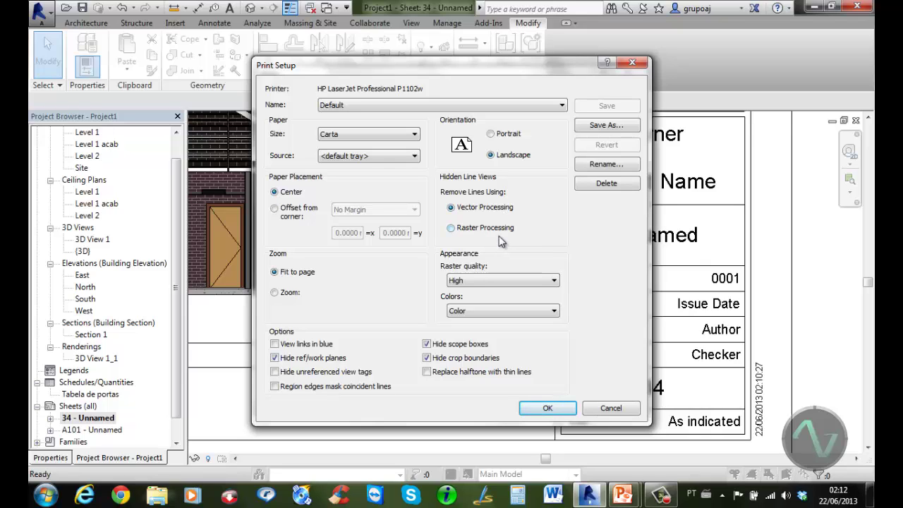
Step: Review the raster quality and color options of the print setup, and leave without saving the setup or printing
click(502, 283)
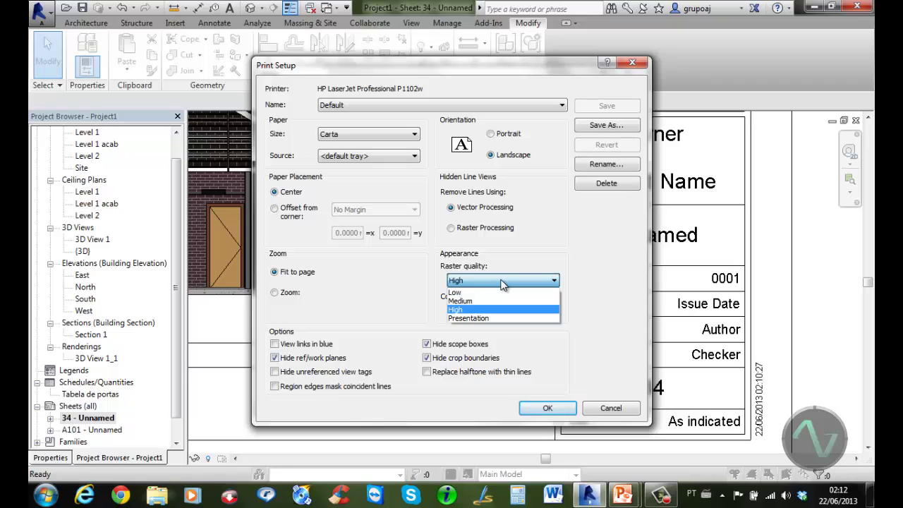
click(538, 248)
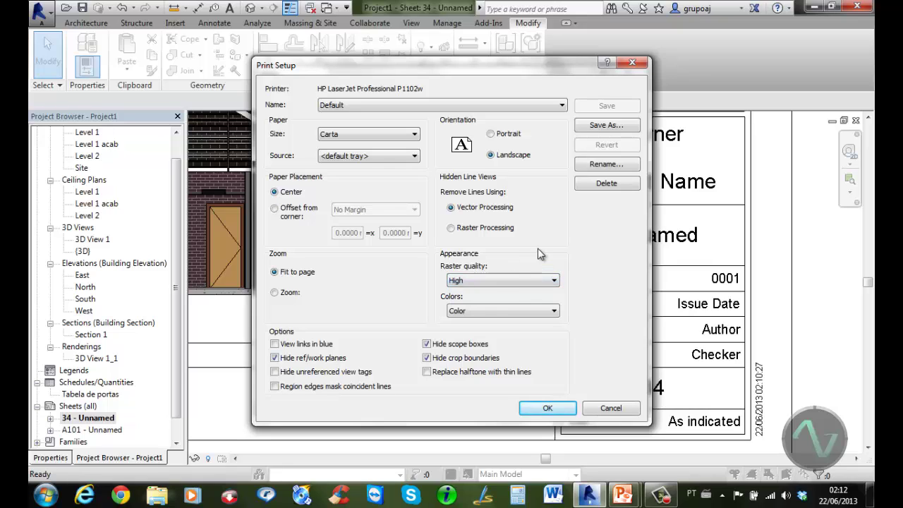
click(496, 313)
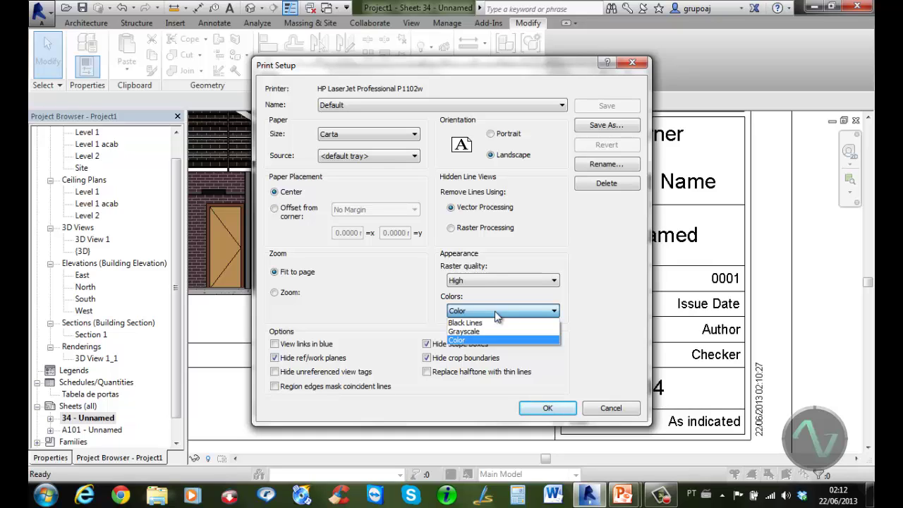
click(586, 289)
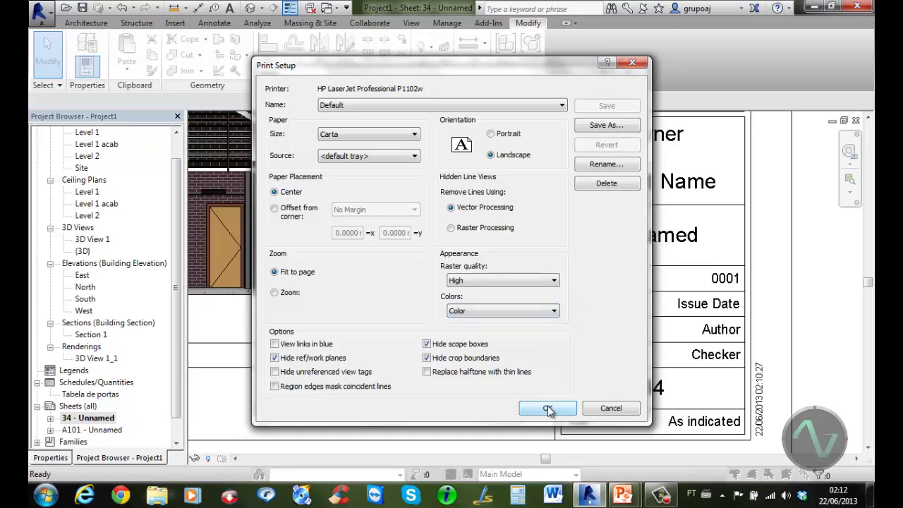
click(623, 411)
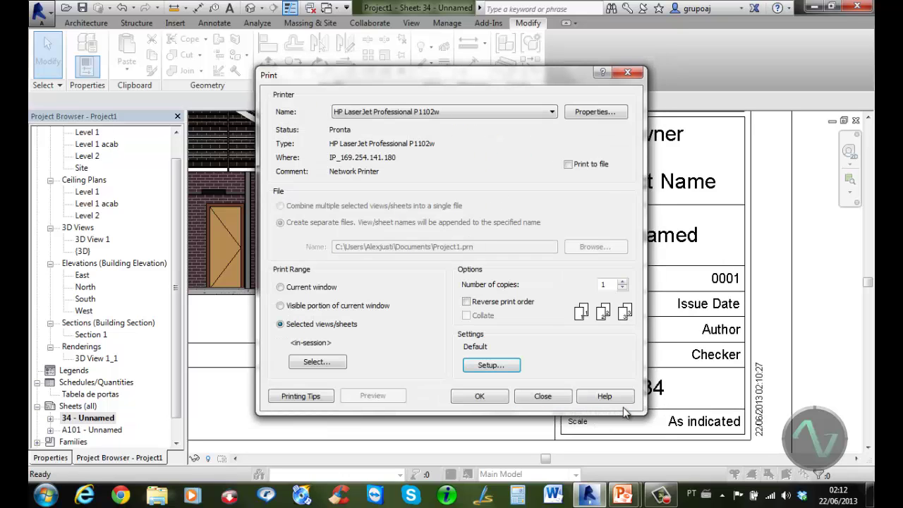
click(557, 399)
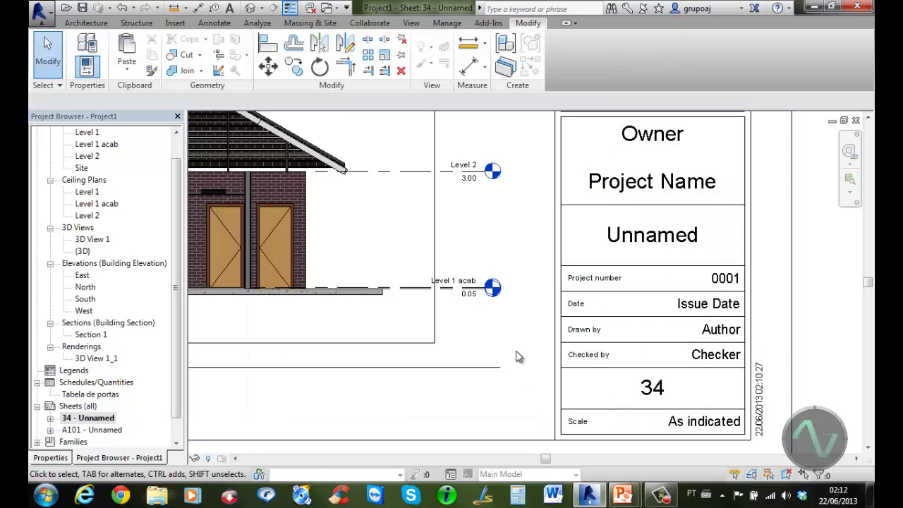
scroll(515, 339, down, 4)
scroll(505, 303, down, 5)
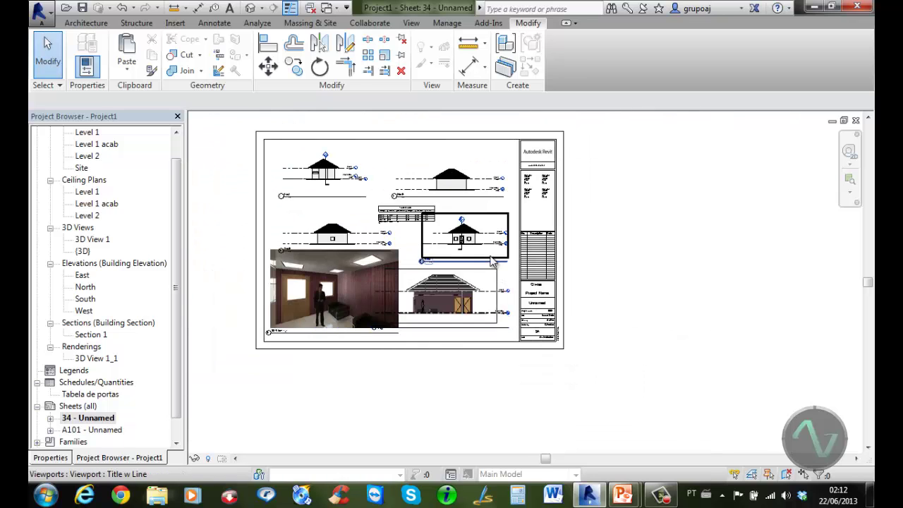
middle_drag(502, 267, 621, 309)
scroll(597, 302, up, 2)
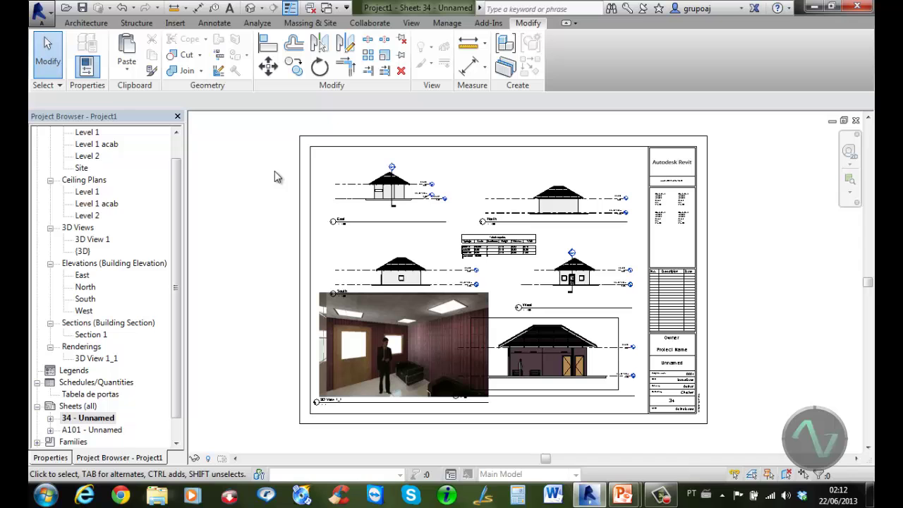
mouse_move(661, 497)
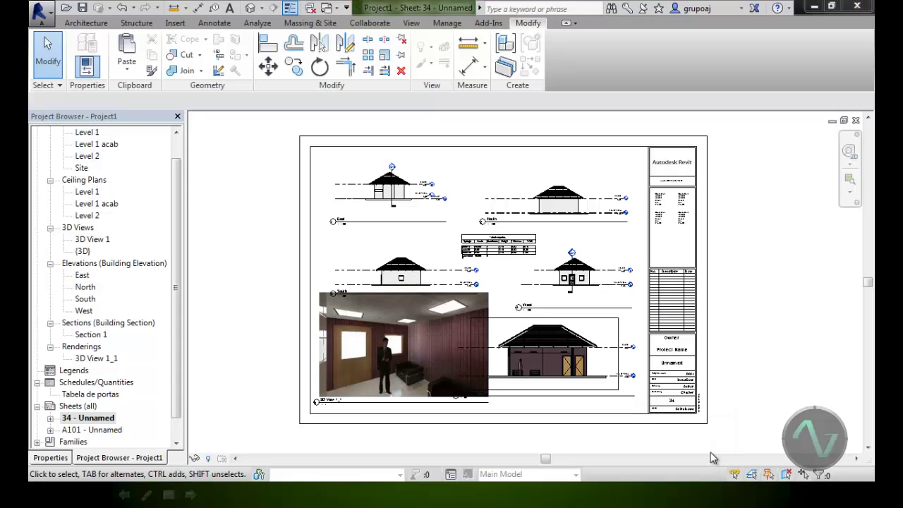
click(714, 457)
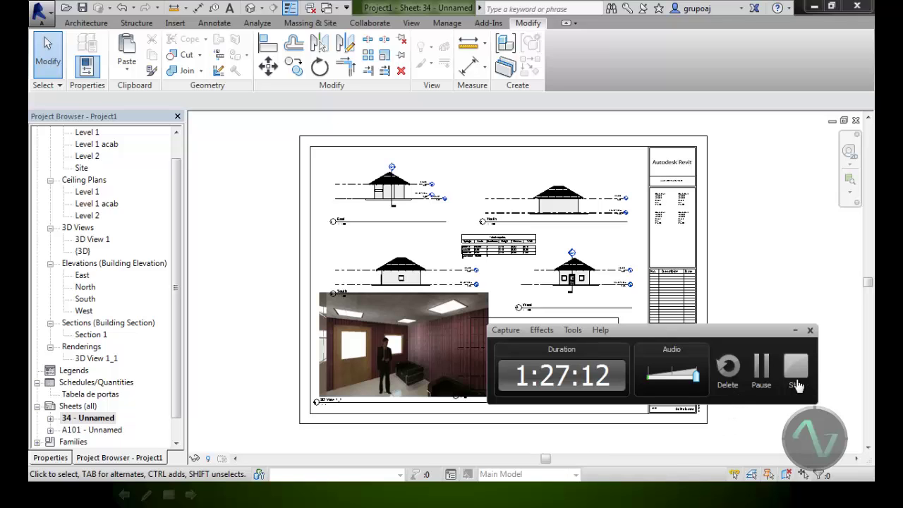